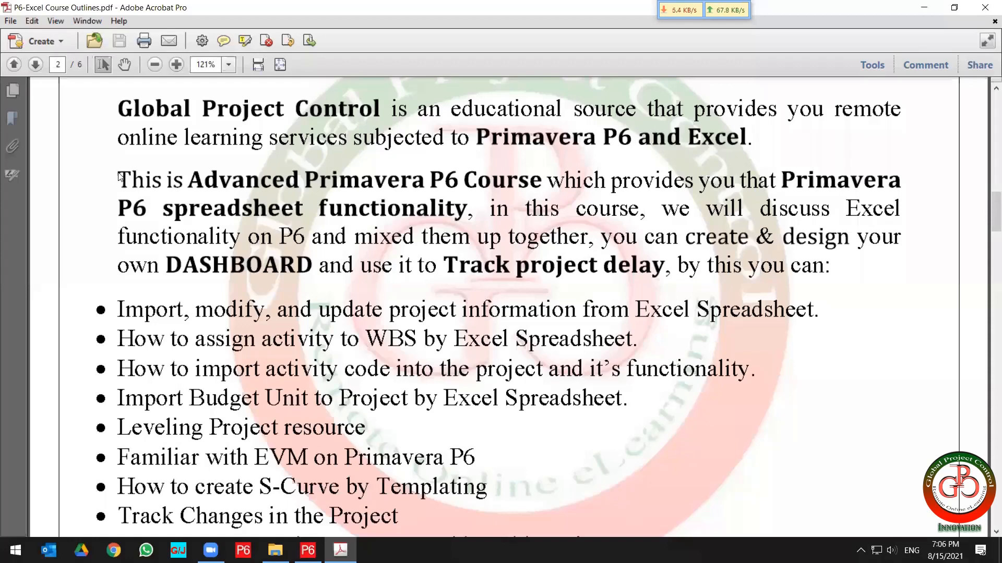
Read through the course introduction paragraph on page 2 of the P6-Excel Course Outlines PDF.
{"action": "left_click_drag", "start_coordinate": [119, 177], "coordinate": [911, 223]}
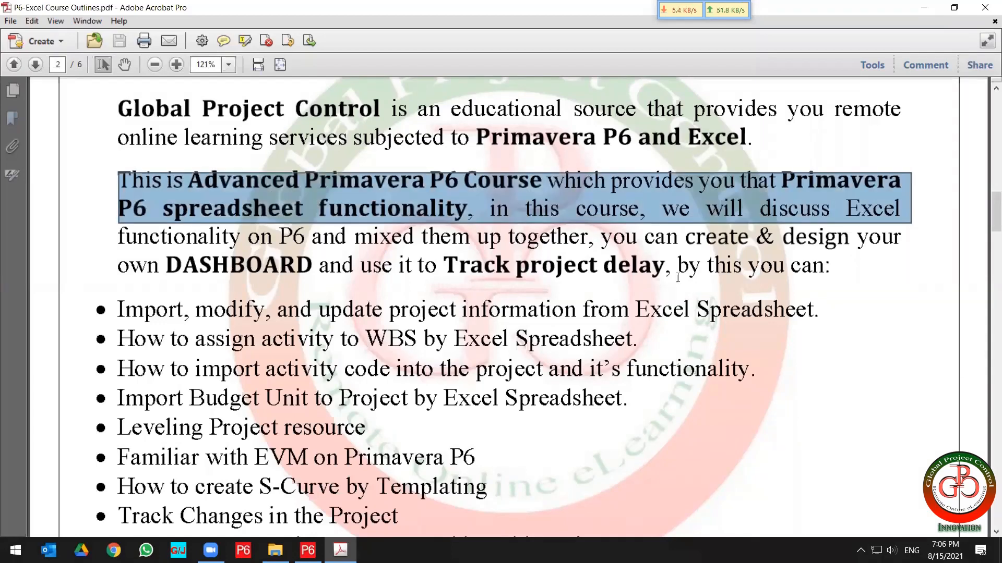
{"action": "left_click", "coordinate": [630, 282]}
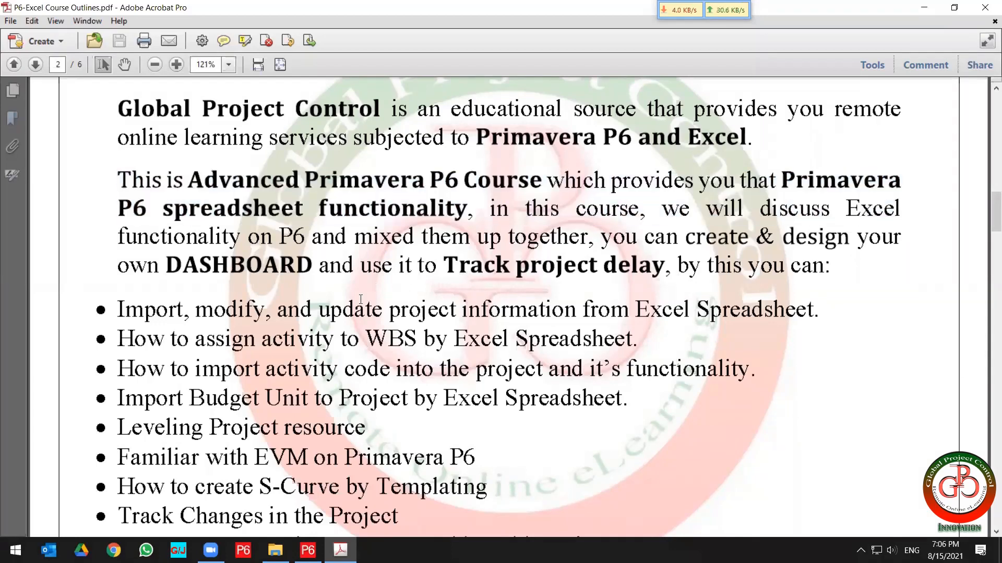
{"action": "scroll", "coordinate": [361, 300], "scroll_direction": "down", "scroll_amount": 1}
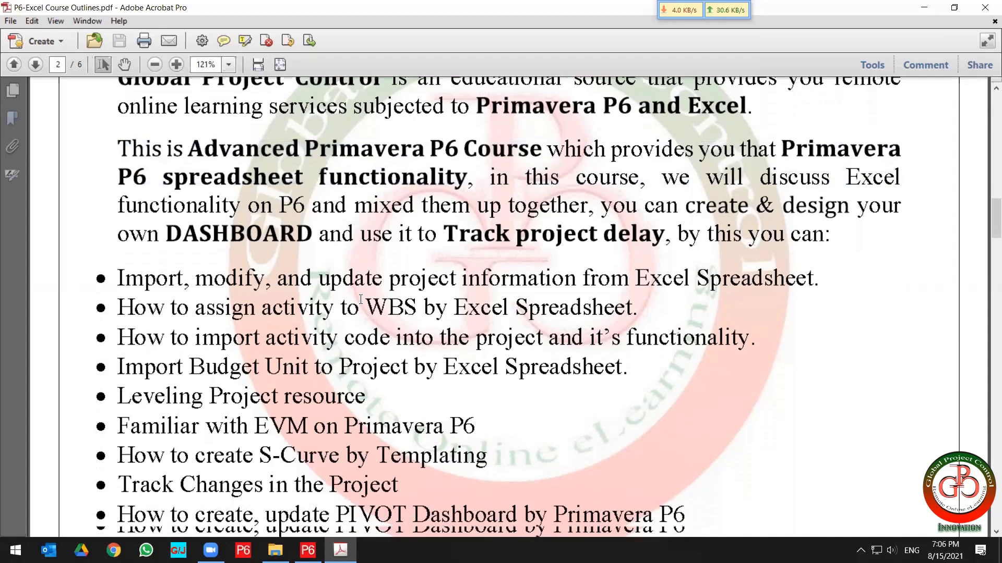
{"action": "scroll", "coordinate": [360, 299], "scroll_direction": "down", "scroll_amount": 1}
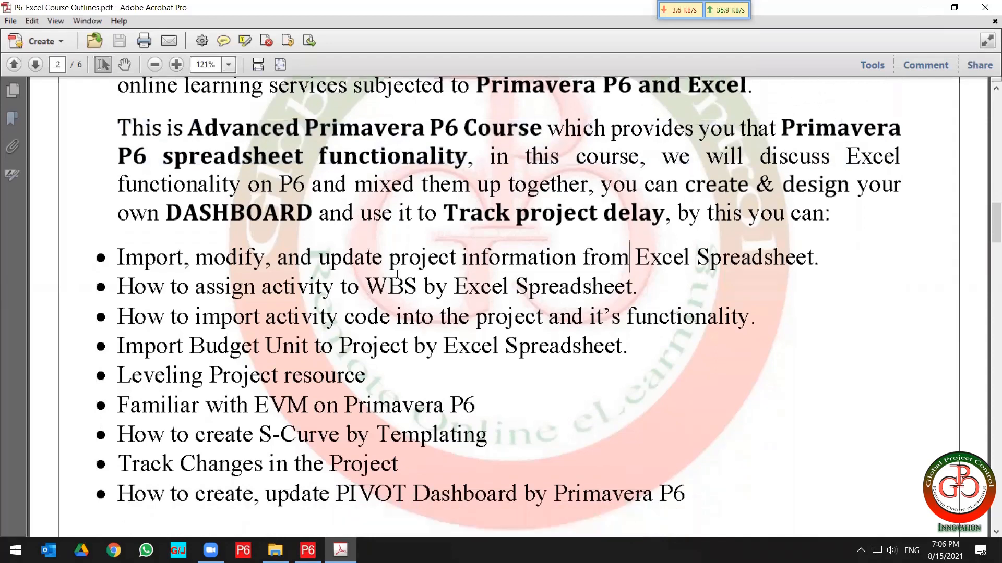
Review the bulleted list of course topics, from importing project information to the PIVOT Dashboard.
{"action": "key", "text": "alt+Tab"}
{"action": "mouse_move", "coordinate": [637, 287]}
{"action": "left_mouse_down"}
{"action": "mouse_move", "coordinate": [118, 288]}
{"action": "mouse_move", "coordinate": [122, 259]}
{"action": "mouse_move", "coordinate": [104, 255]}
{"action": "left_mouse_up"}
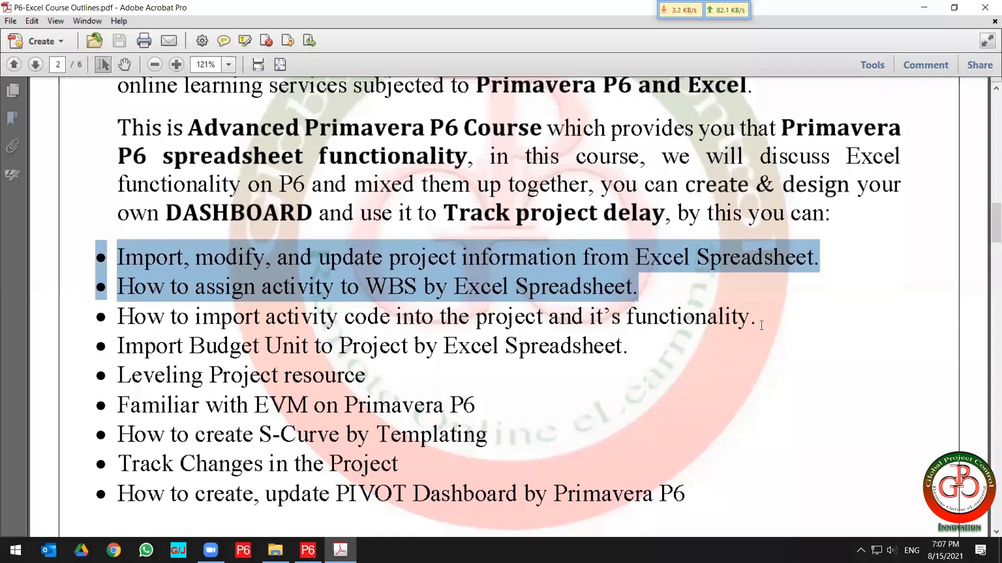
{"action": "left_click_drag", "start_coordinate": [758, 316], "coordinate": [101, 256]}
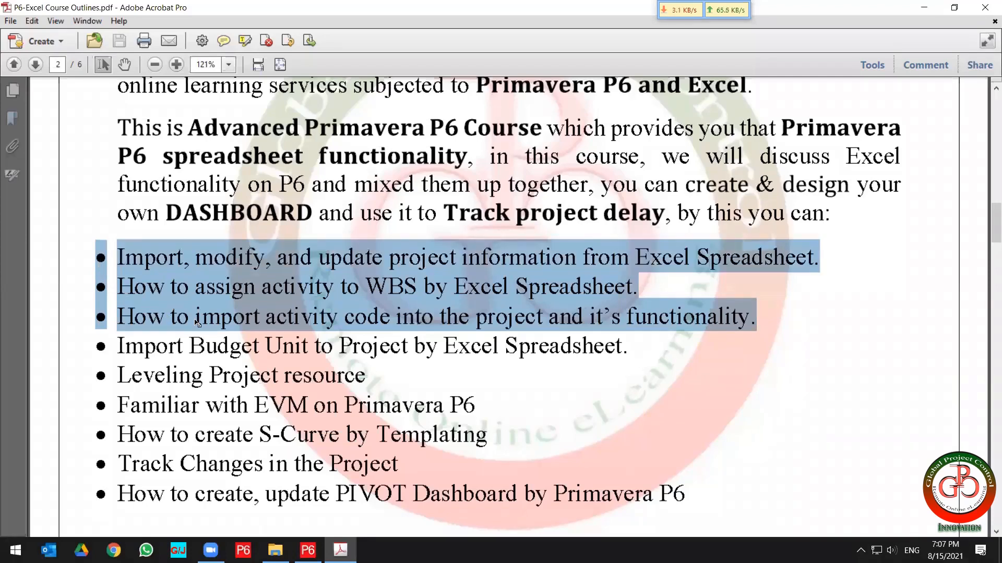
{"action": "scroll", "coordinate": [197, 322], "scroll_direction": "down", "scroll_amount": 1}
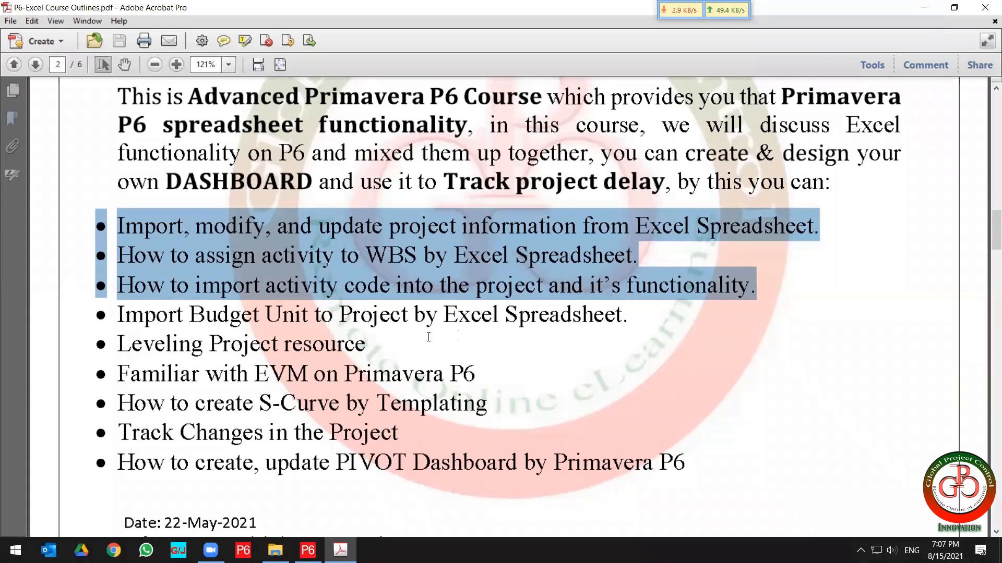
{"action": "left_click_drag", "start_coordinate": [632, 316], "coordinate": [366, 346]}
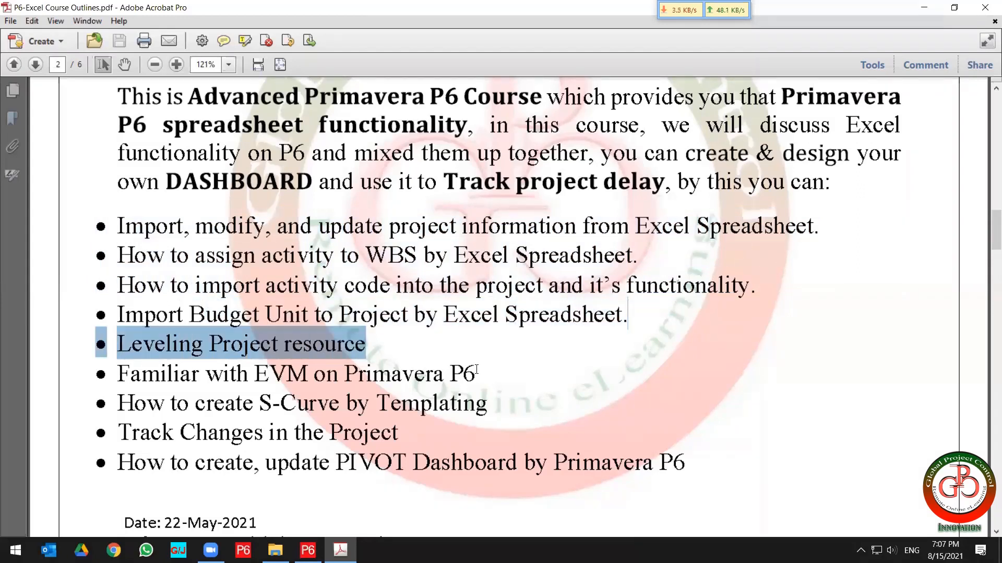
{"action": "left_click_drag", "start_coordinate": [475, 370], "coordinate": [92, 347]}
{"action": "scroll", "coordinate": [92, 347], "scroll_direction": "down", "scroll_amount": 2}
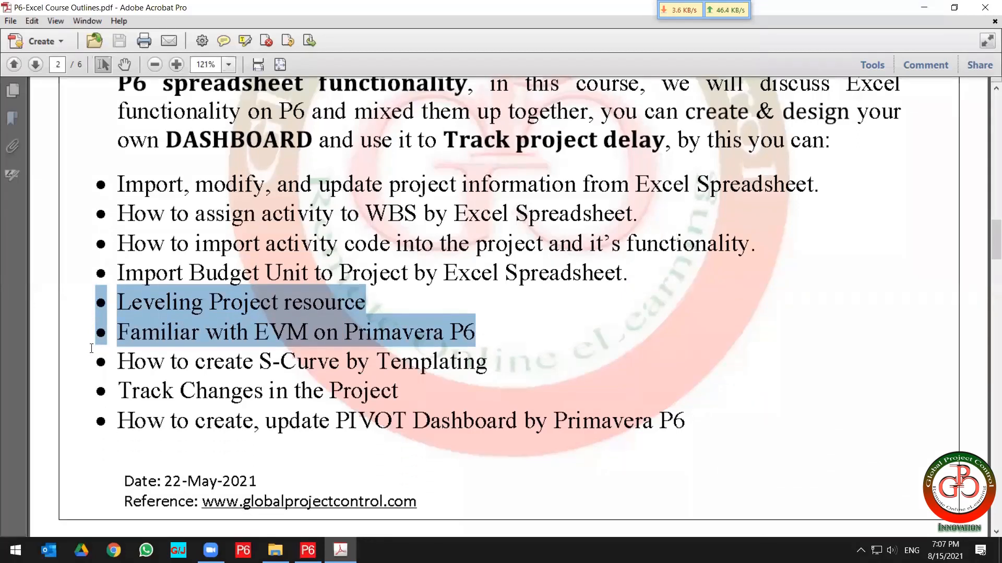
{"action": "left_click", "coordinate": [487, 360]}
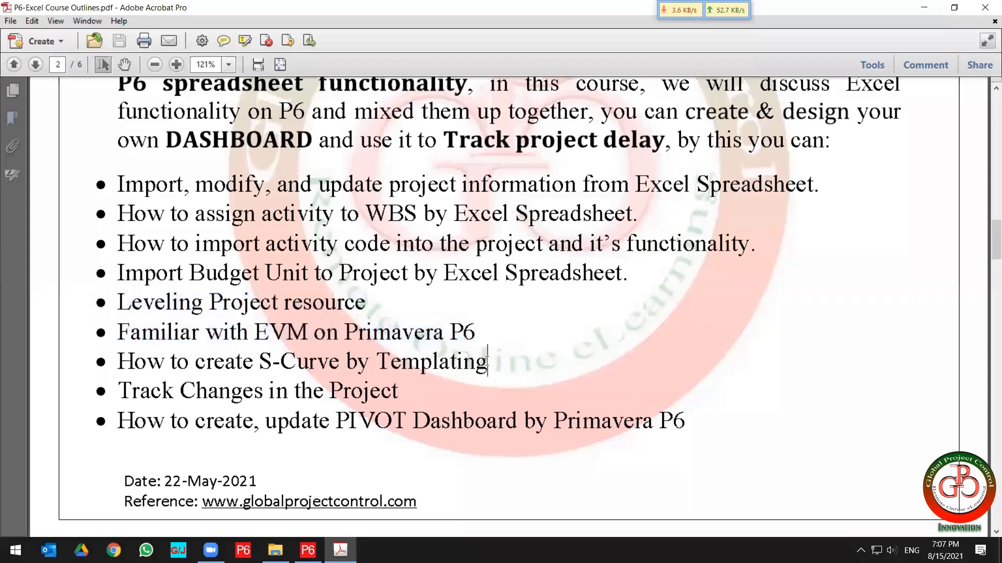
{"action": "left_click", "coordinate": [195, 360], "text": "shift"}
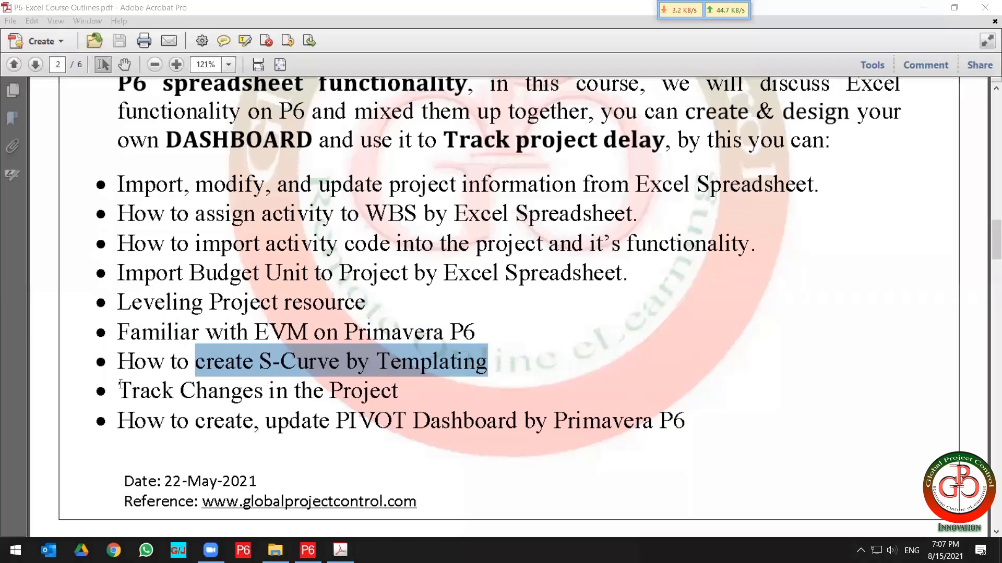
{"action": "left_click_drag", "start_coordinate": [120, 384], "coordinate": [378, 389]}
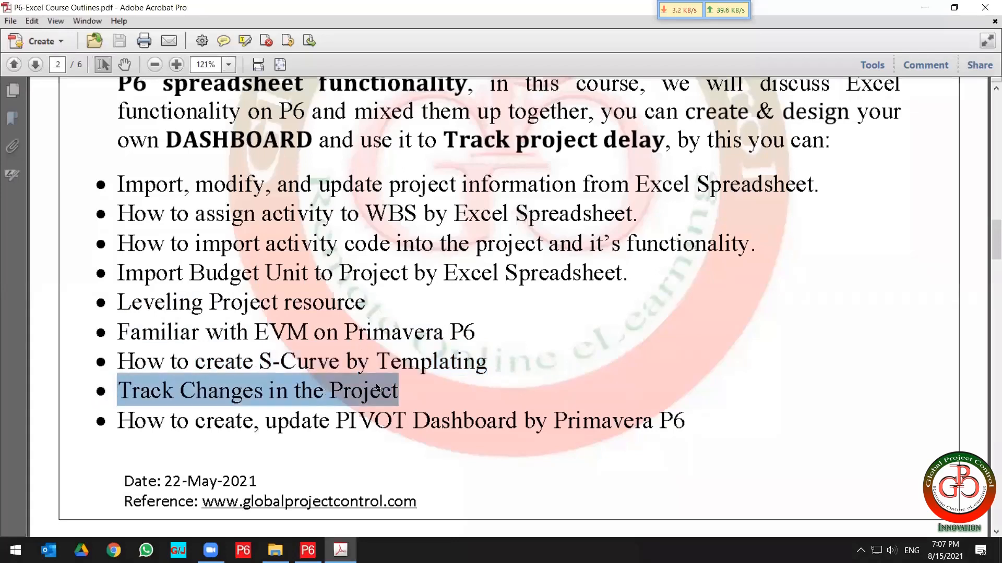
{"action": "scroll", "coordinate": [378, 389], "scroll_direction": "down", "scroll_amount": 1}
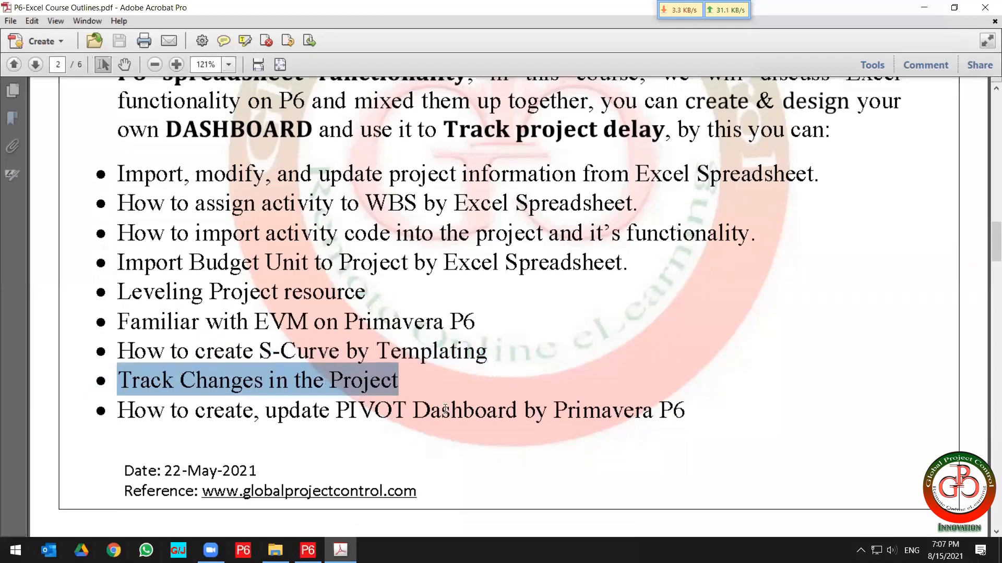
{"action": "left_click_drag", "start_coordinate": [684, 409], "coordinate": [148, 417]}
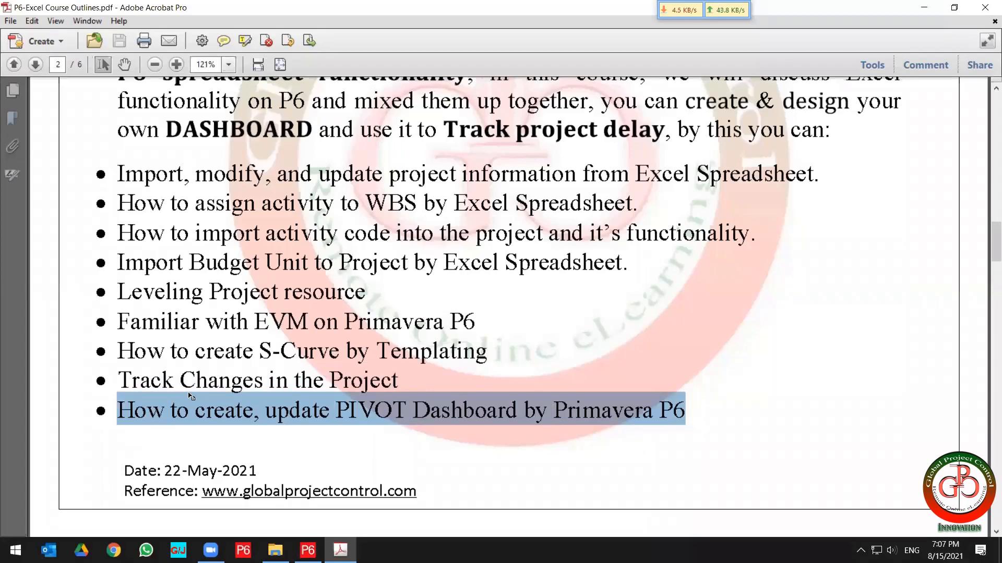
{"action": "scroll", "coordinate": [180, 407], "scroll_direction": "down", "scroll_amount": 10}
{"action": "scroll", "coordinate": [185, 397], "scroll_direction": "down", "scroll_amount": 3}
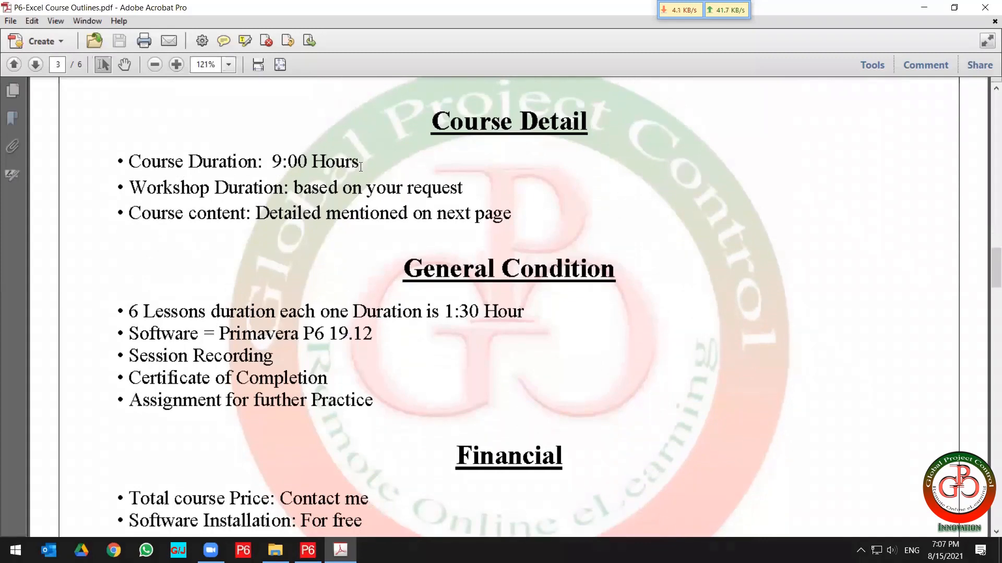
Read the Course Detail, General Condition and Financial sections on page 3 of the outline.
{"action": "left_click_drag", "start_coordinate": [360, 163], "coordinate": [119, 171]}
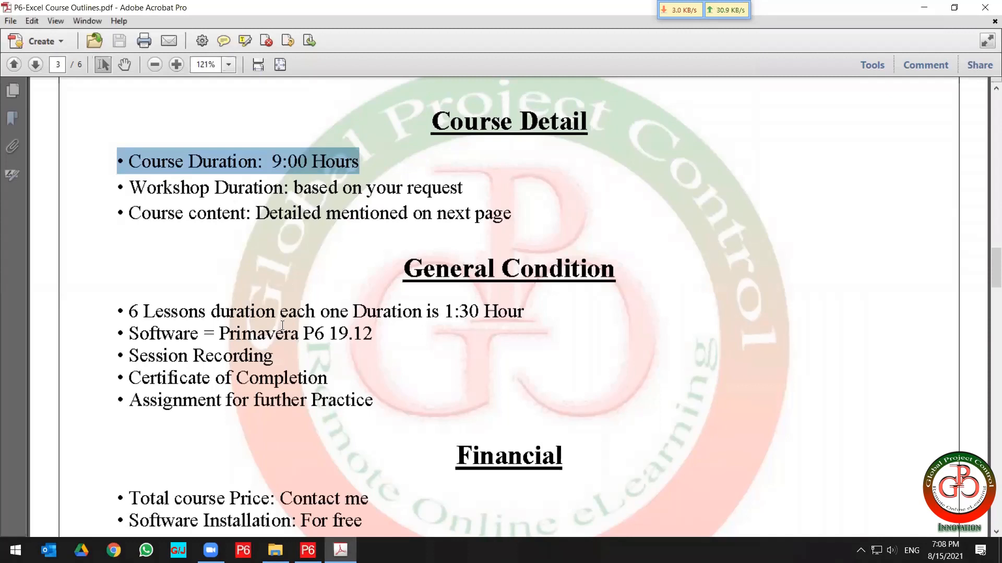
{"action": "left_click_drag", "start_coordinate": [115, 312], "coordinate": [455, 312]}
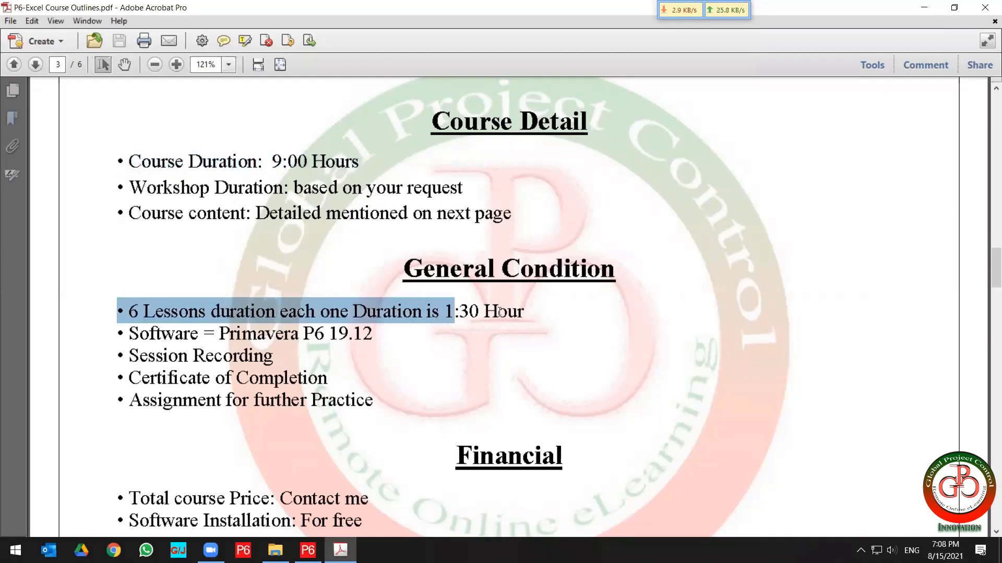
{"action": "triple_click", "coordinate": [178, 316]}
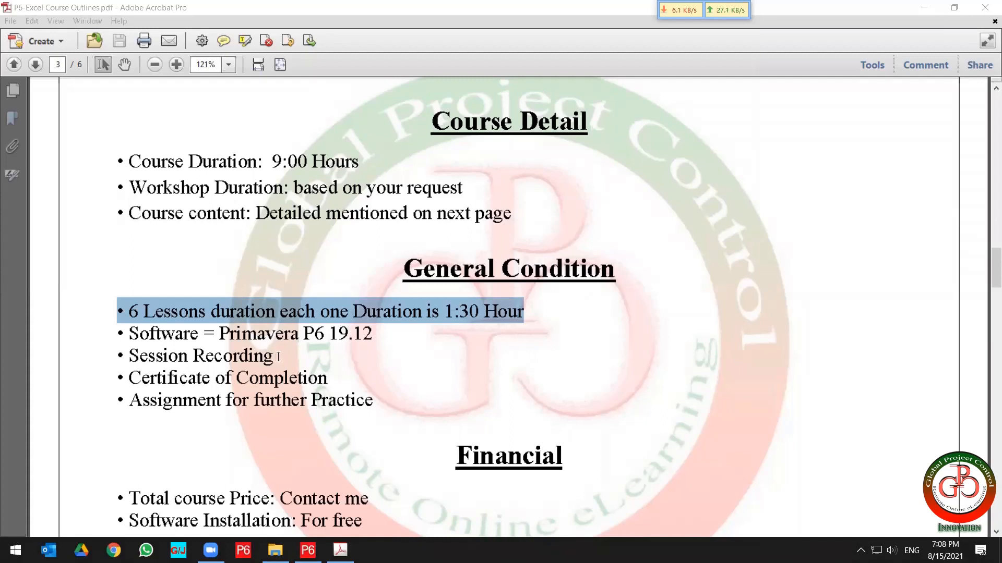
{"action": "left_click_drag", "start_coordinate": [379, 404], "coordinate": [116, 355]}
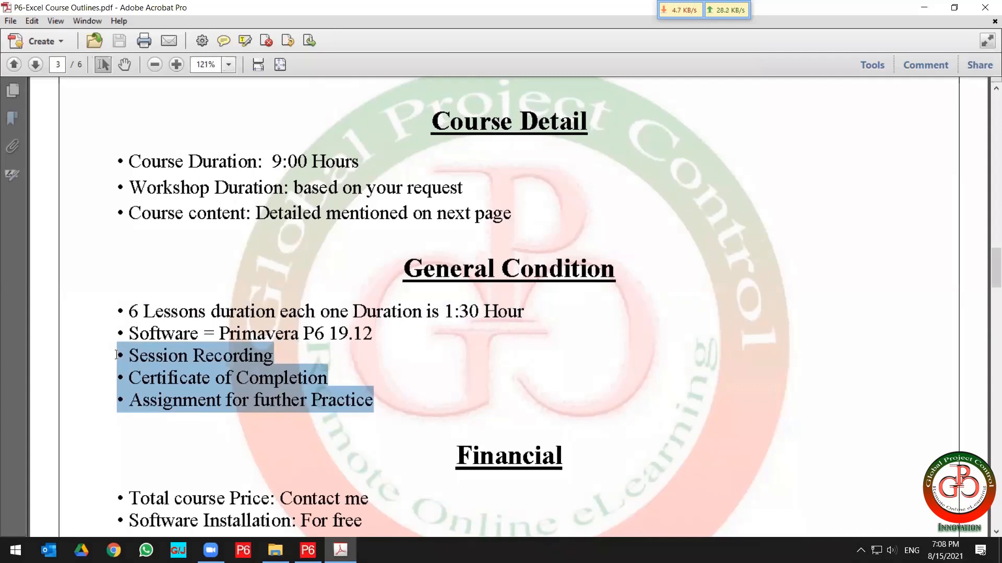
{"action": "left_click_drag", "start_coordinate": [116, 354], "coordinate": [119, 313]}
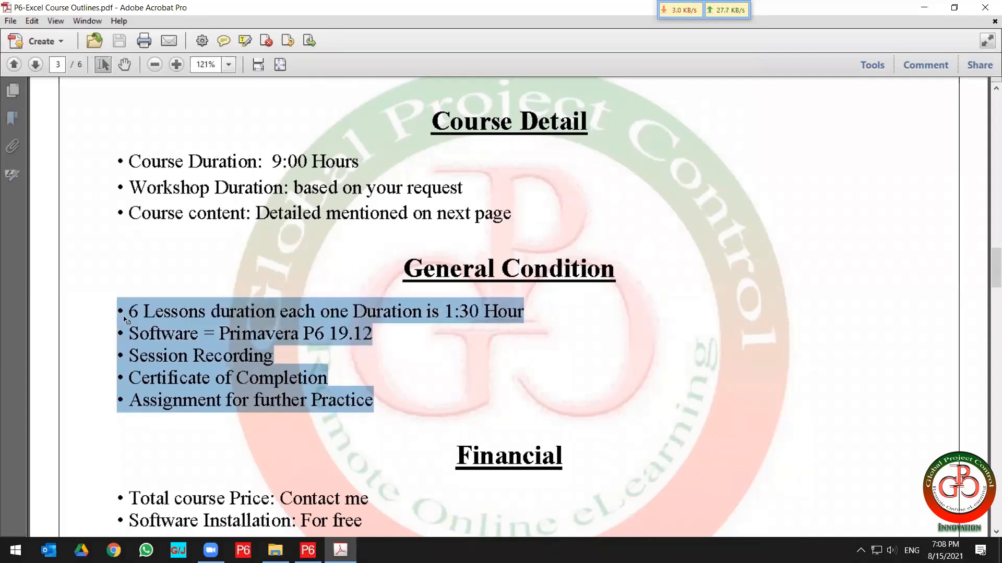
{"action": "left_click", "coordinate": [373, 335]}
{"action": "left_click_drag", "start_coordinate": [373, 335], "coordinate": [315, 335]}
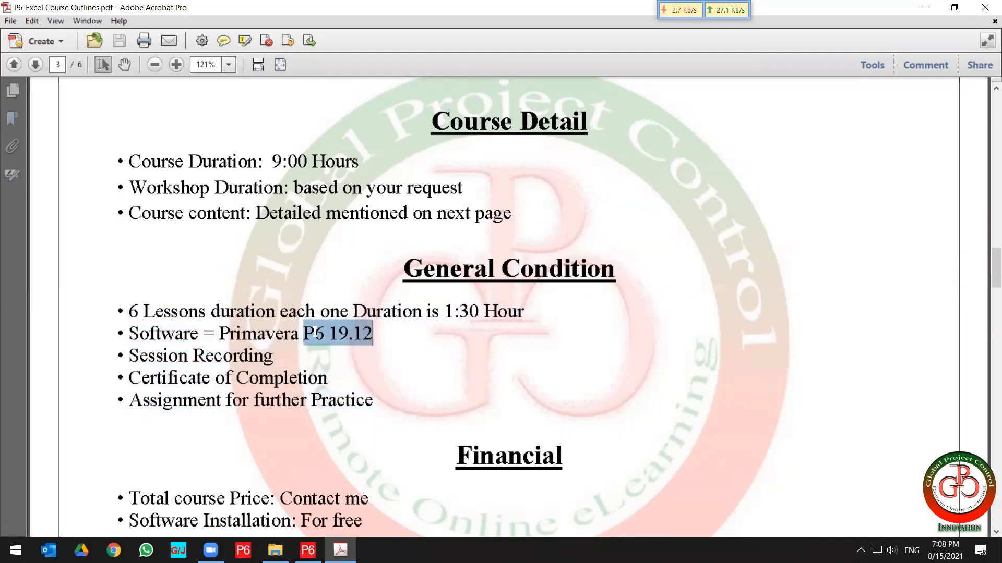
{"action": "left_click_drag", "start_coordinate": [314, 335], "coordinate": [219, 334]}
{"action": "scroll", "coordinate": [298, 418], "scroll_direction": "down", "scroll_amount": 2}
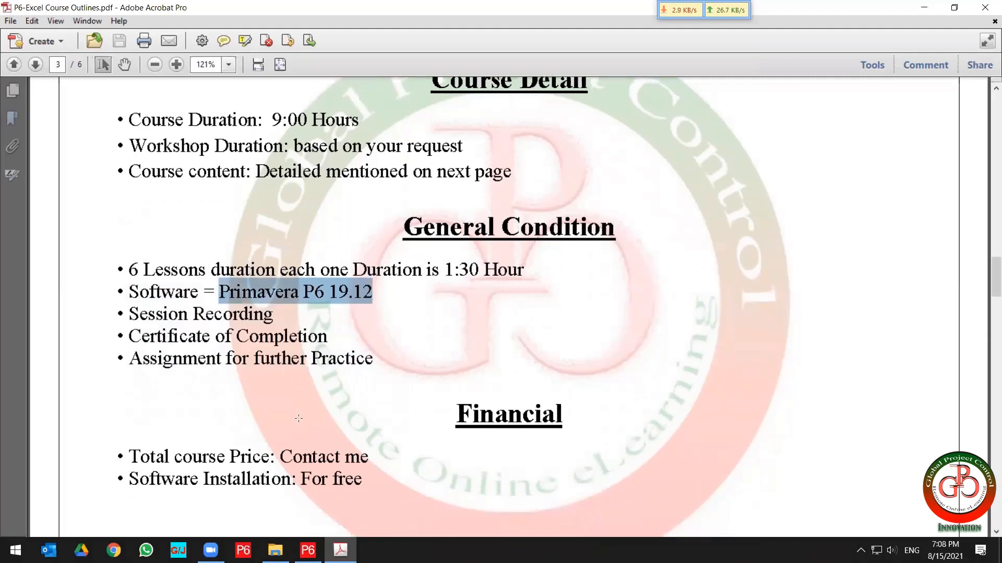
{"action": "scroll", "coordinate": [298, 419], "scroll_direction": "down", "scroll_amount": 2}
{"action": "scroll", "coordinate": [298, 418], "scroll_direction": "down", "scroll_amount": 2}
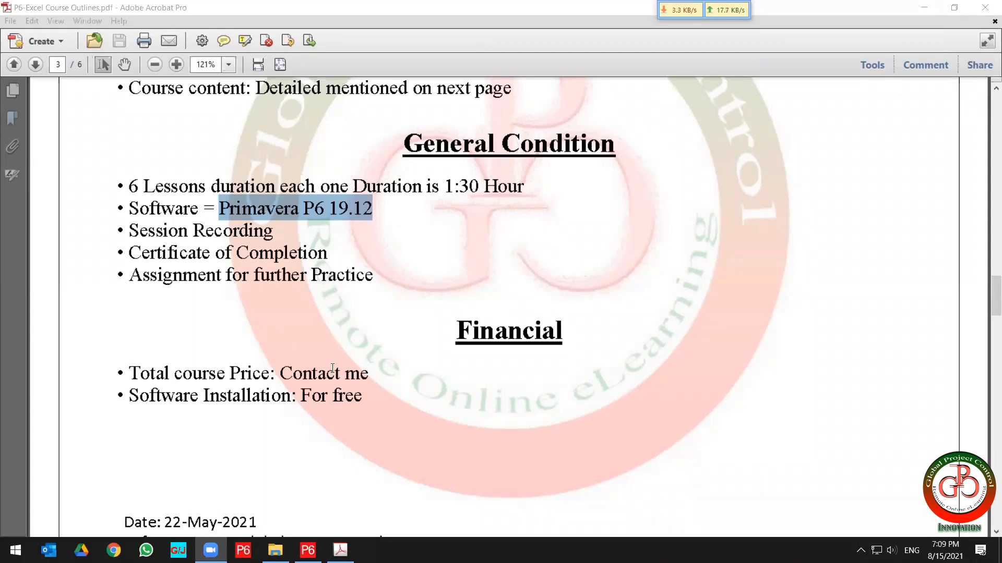
{"action": "scroll", "coordinate": [396, 303], "scroll_direction": "down", "scroll_amount": 1}
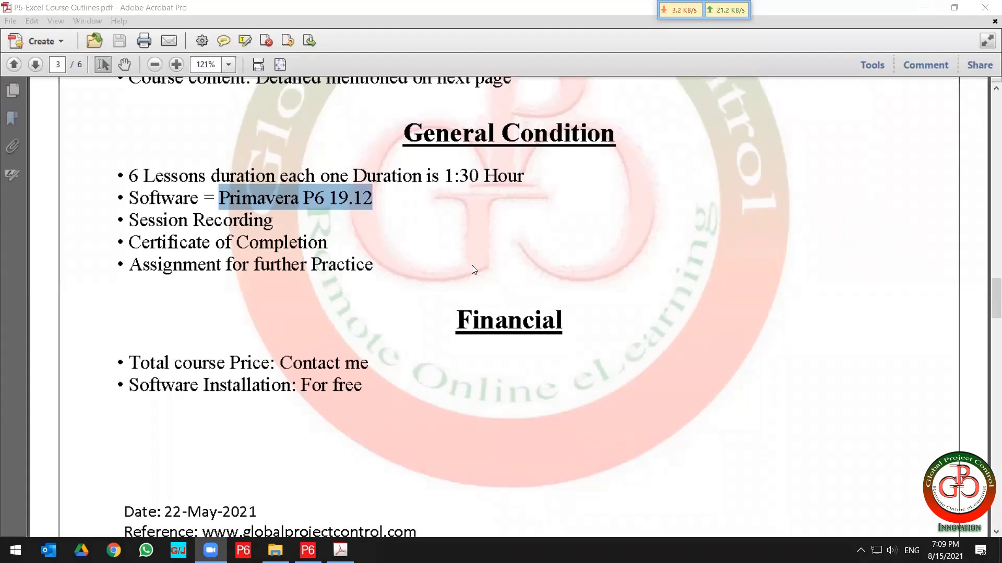
{"action": "scroll", "coordinate": [471, 265], "scroll_direction": "down", "scroll_amount": 4}
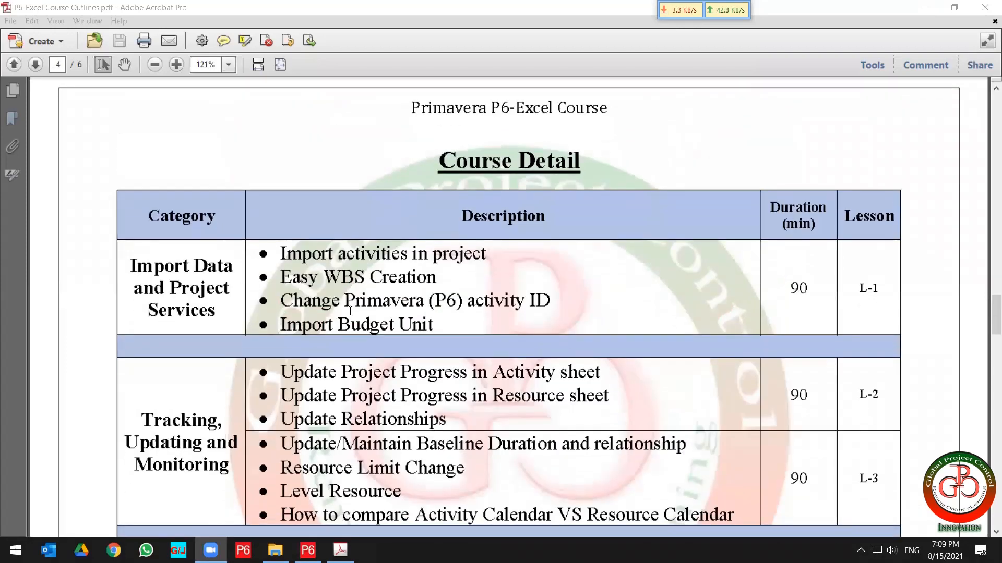
Review the Import Data and Project Services topics of lesson L-1 in the course detail table.
{"action": "scroll", "coordinate": [350, 311], "scroll_direction": "down", "scroll_amount": 1}
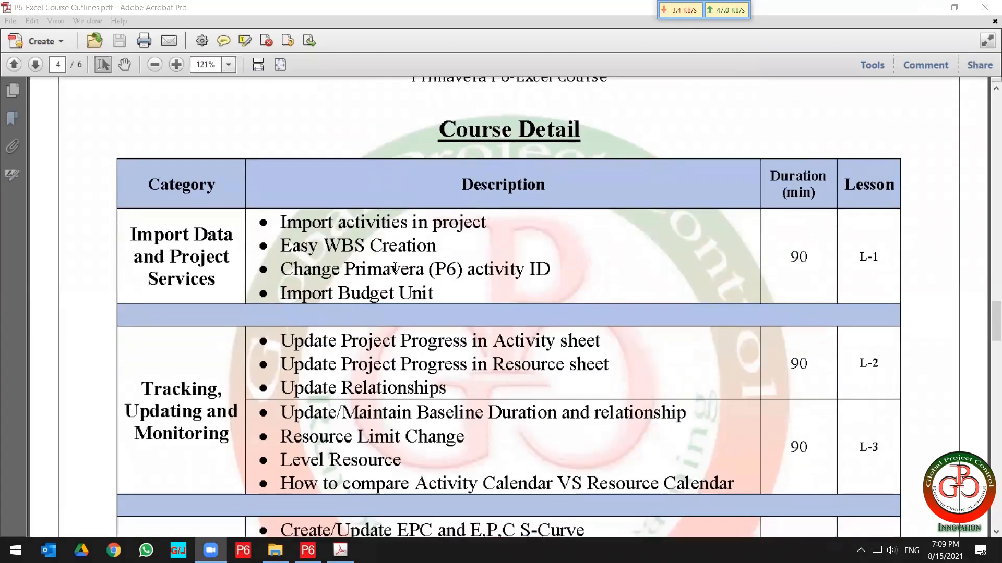
{"action": "left_click_drag", "start_coordinate": [128, 235], "coordinate": [222, 286]}
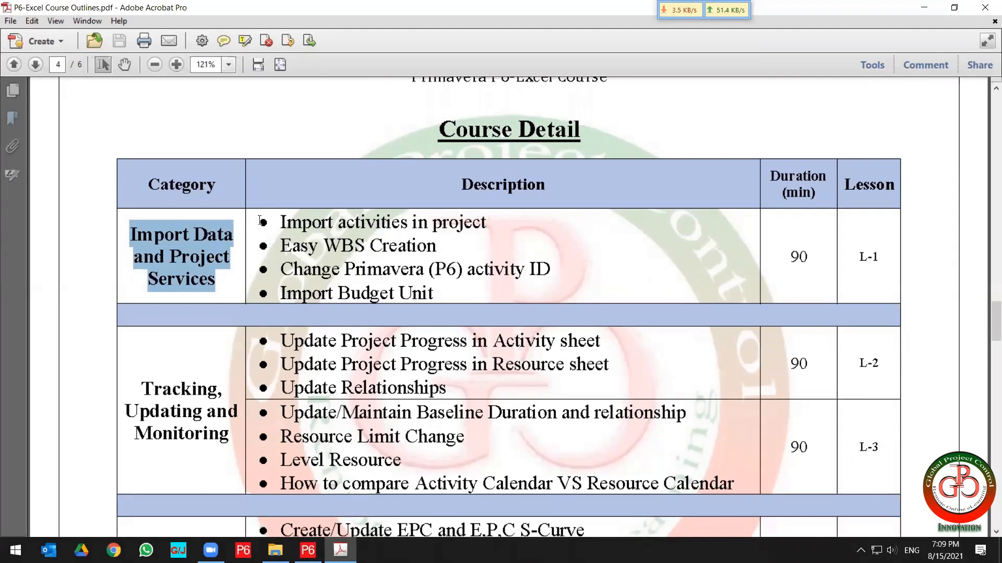
{"action": "left_click", "coordinate": [297, 219]}
{"action": "left_click_drag", "start_coordinate": [297, 219], "coordinate": [488, 232]}
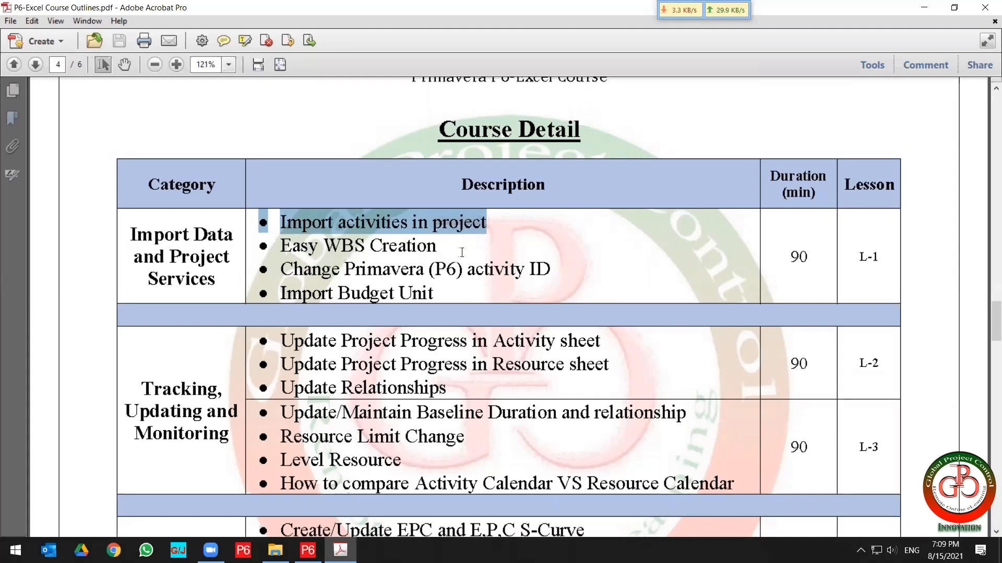
{"action": "left_click_drag", "start_coordinate": [428, 269], "coordinate": [284, 246]}
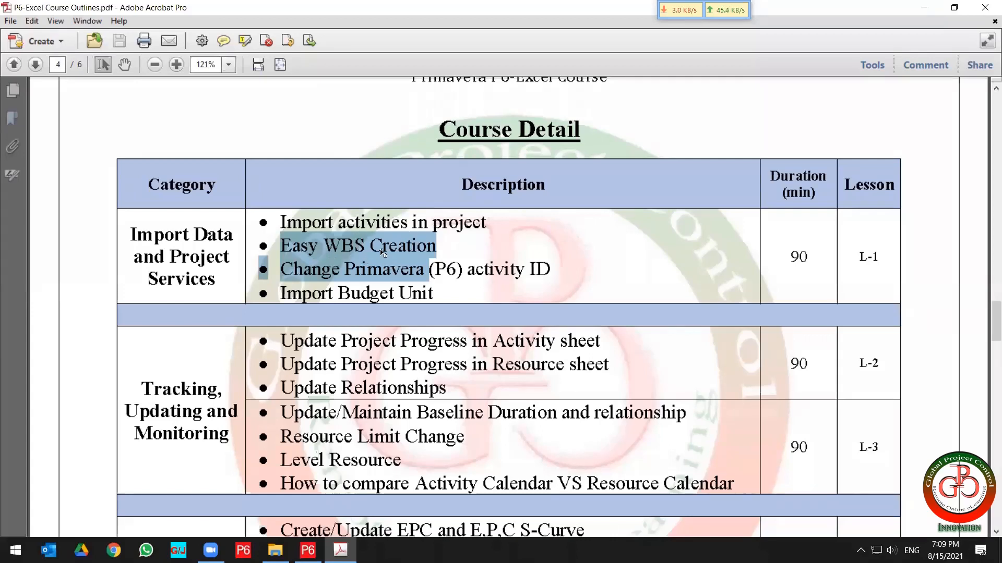
{"action": "left_click", "coordinate": [446, 269]}
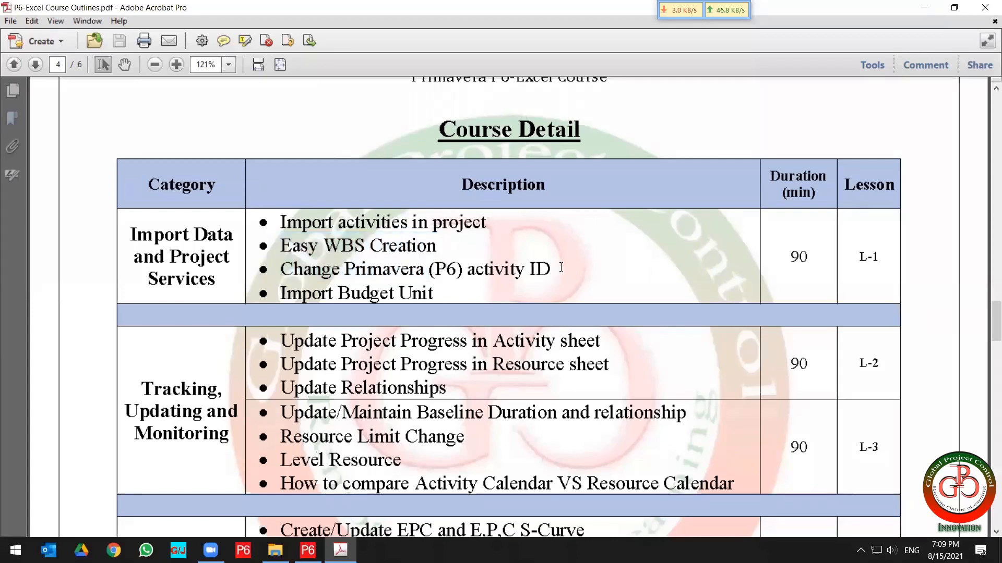
{"action": "left_click_drag", "start_coordinate": [539, 269], "coordinate": [257, 267]}
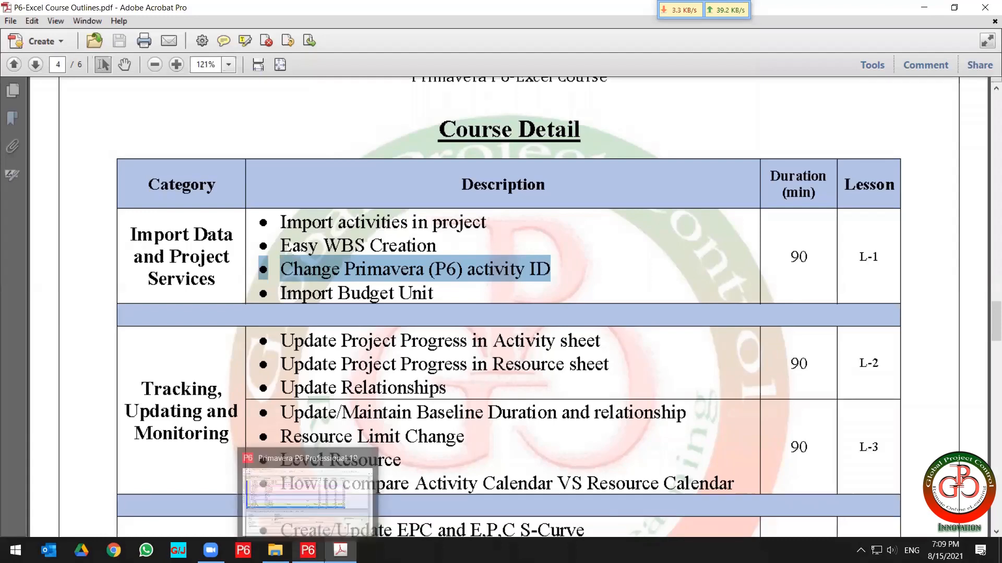
Switch to Primavera P6 and open the Activities view of the Dashboard Plan project, selecting its Project Duration activity.
{"action": "left_click", "coordinate": [307, 550]}
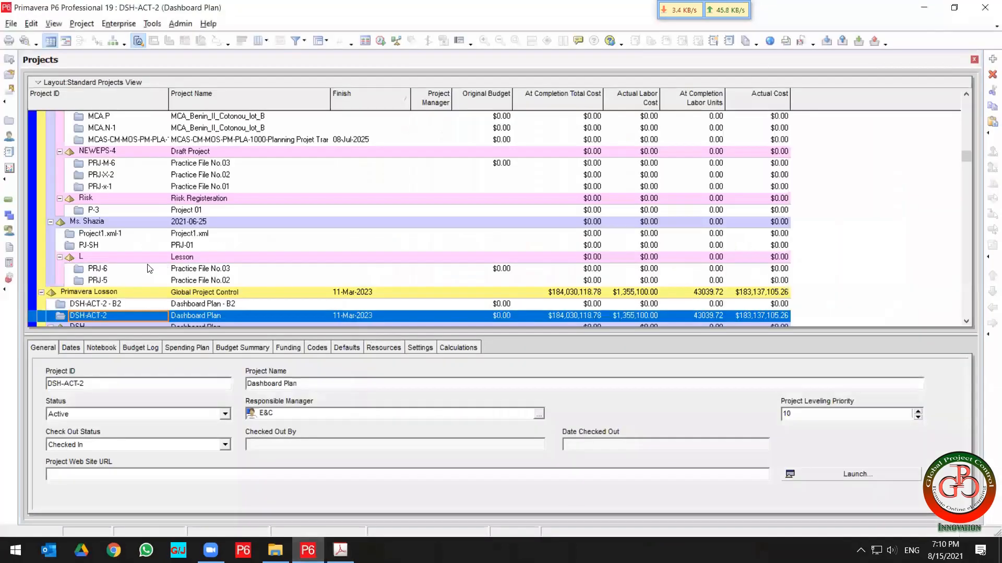
{"action": "left_click", "coordinate": [9, 199]}
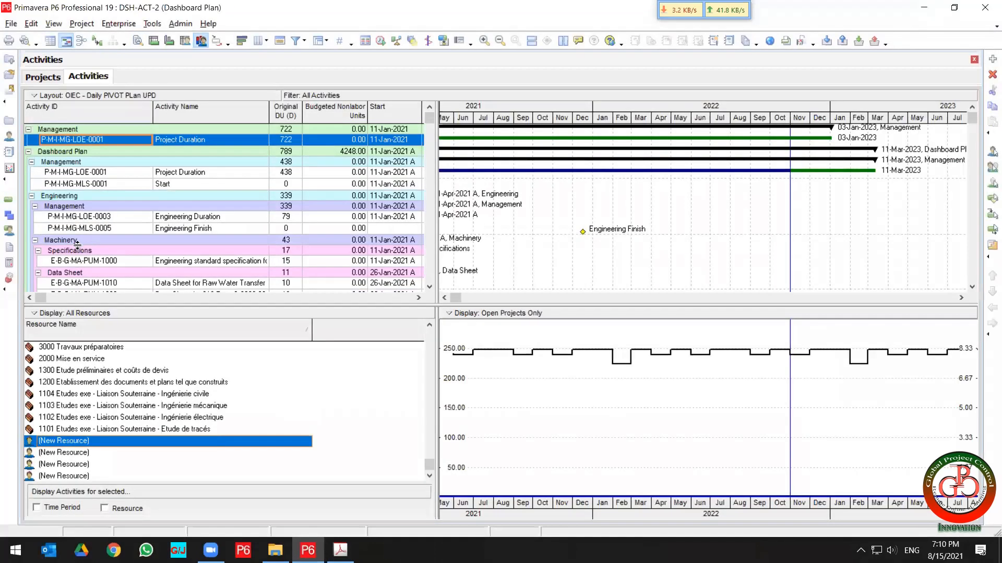
{"action": "left_click", "coordinate": [97, 174]}
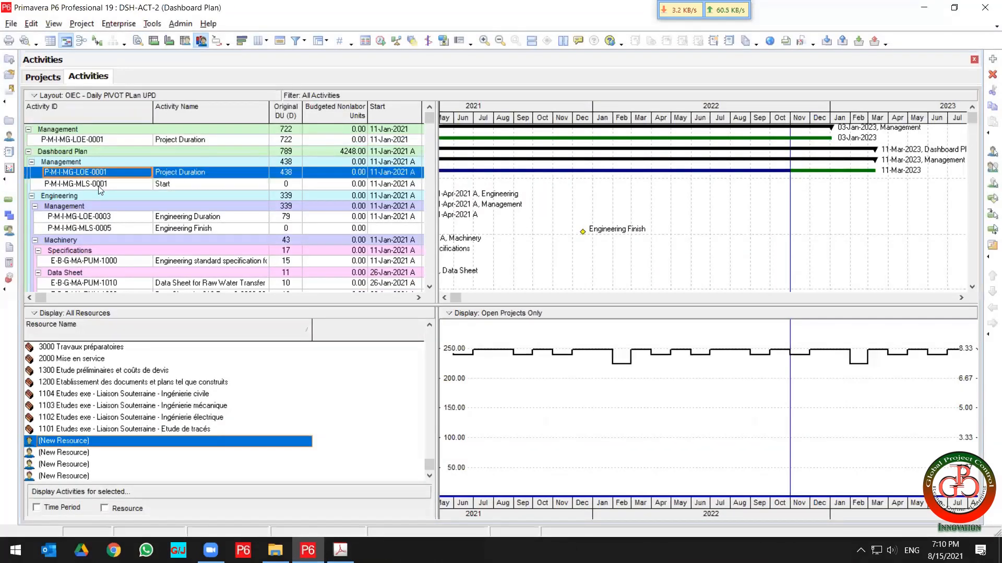
{"action": "scroll", "coordinate": [102, 188], "scroll_direction": "down", "scroll_amount": 3}
{"action": "scroll", "coordinate": [108, 177], "scroll_direction": "up", "scroll_amount": 2}
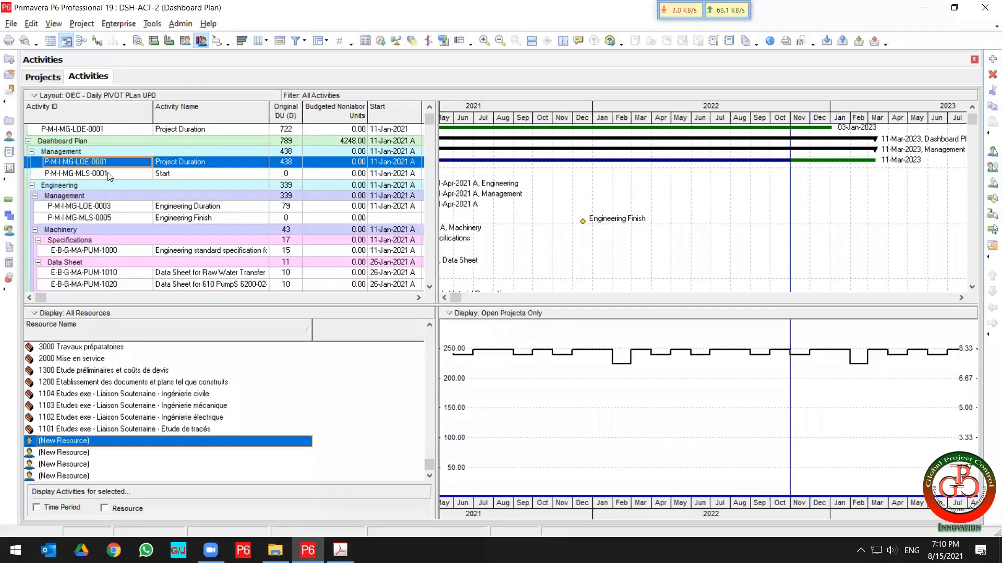
Select the Project Duration and Start activities, open the Renumber Activity IDs dialog for them and cancel it.
{"action": "left_click", "coordinate": [112, 175], "text": "ctrl"}
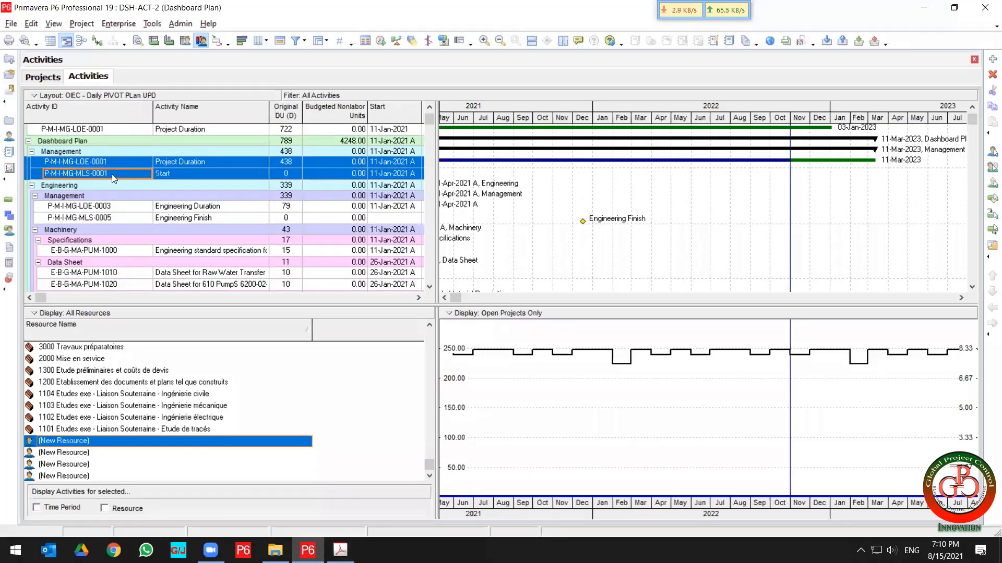
{"action": "right_click", "coordinate": [112, 174]}
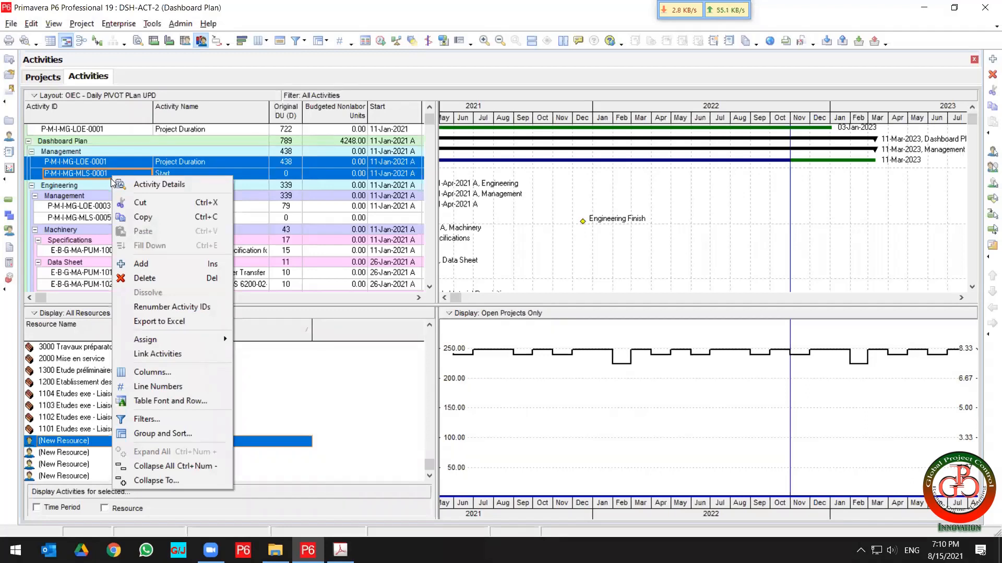
{"action": "key", "text": "XF86MonBrightnessUp"}
{"action": "key", "text": "Escape"}
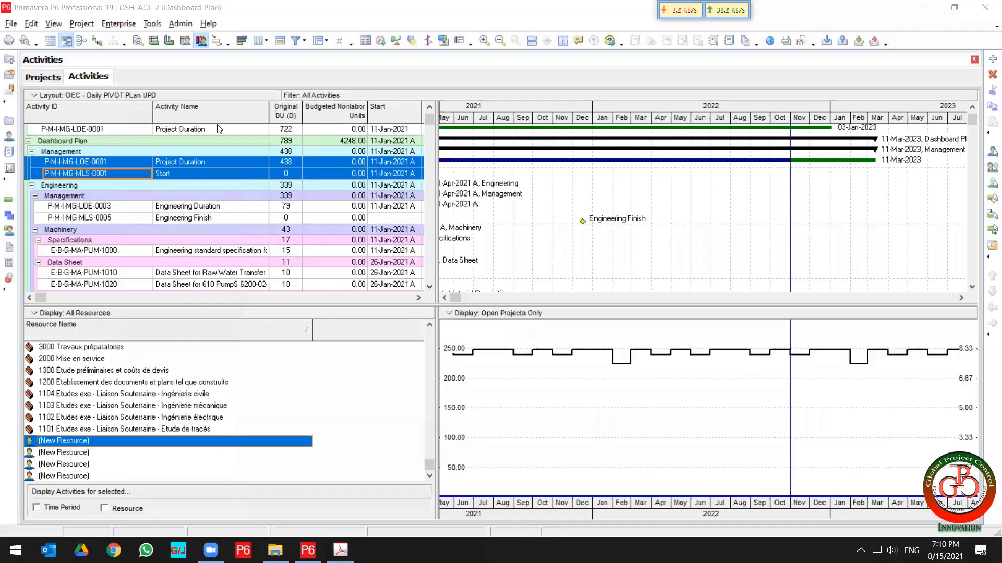
{"action": "right_click", "coordinate": [124, 168]}
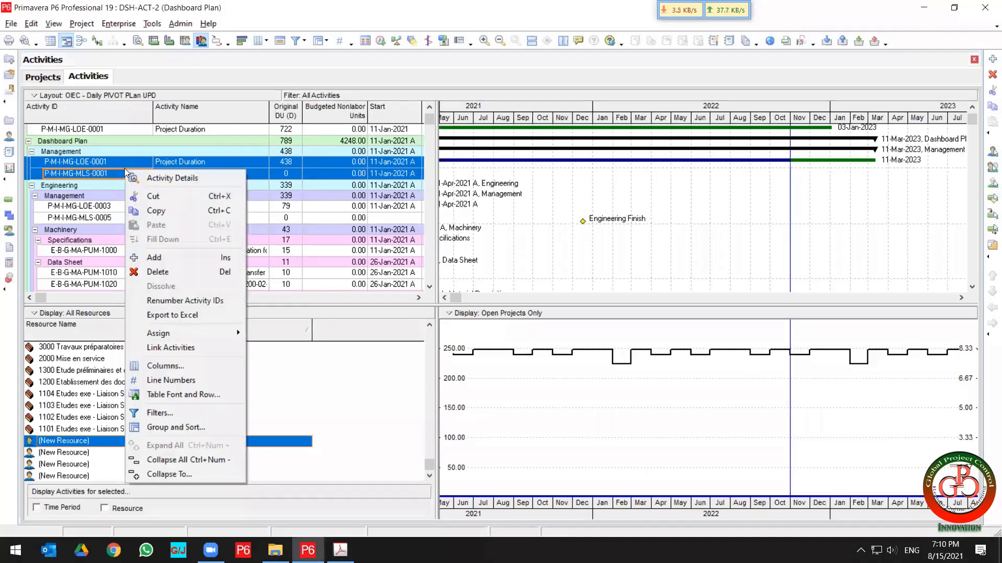
{"action": "left_click", "coordinate": [185, 301]}
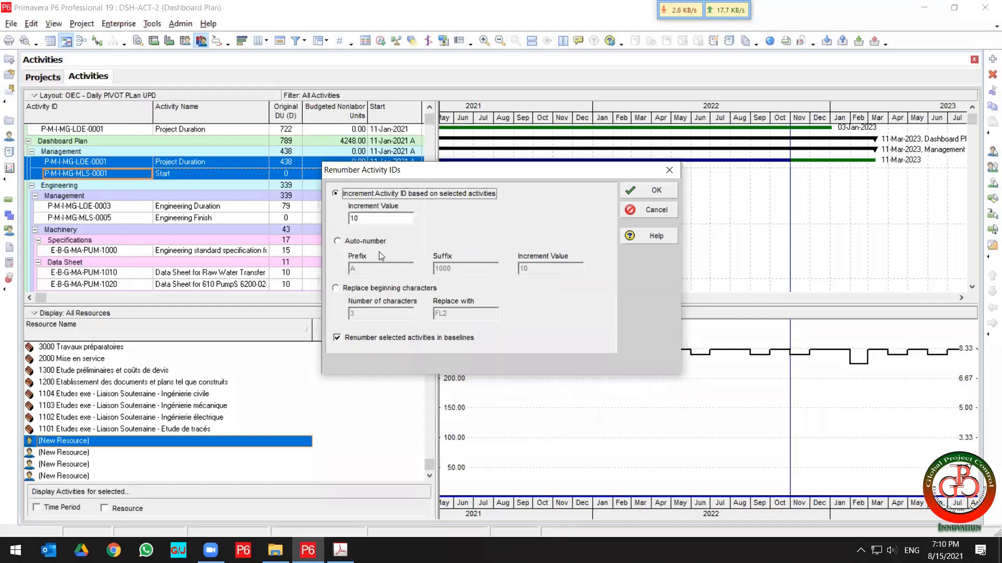
{"action": "left_click", "coordinate": [650, 211]}
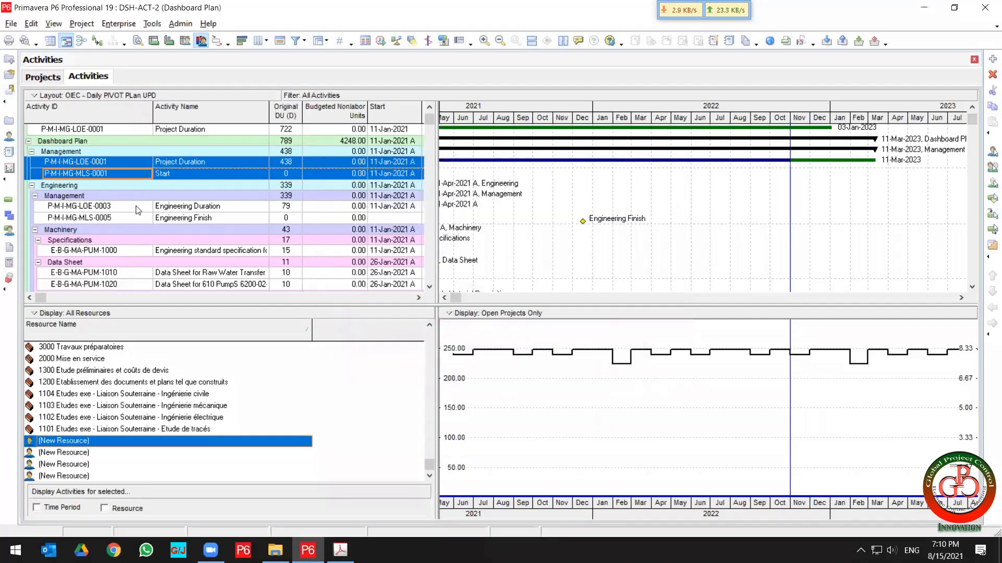
Browse the Engineering activities of the Dashboard Plan, selecting several Machinery, Mechanical and HVAC activities in turn.
{"action": "left_click", "coordinate": [113, 208]}
{"action": "left_click", "coordinate": [112, 216]}
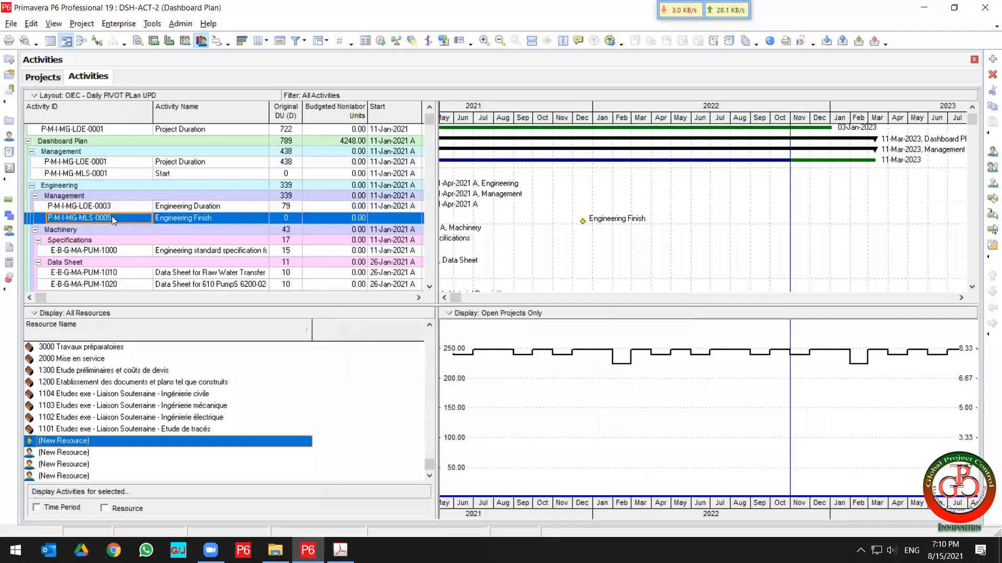
{"action": "scroll", "coordinate": [112, 216], "scroll_direction": "down", "scroll_amount": 2}
{"action": "left_click", "coordinate": [112, 208]}
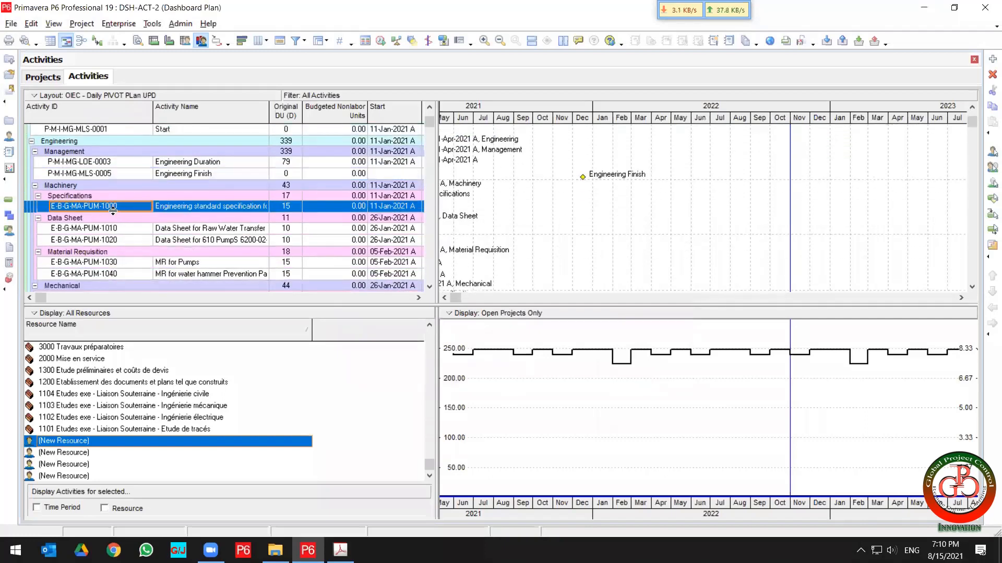
{"action": "left_click", "coordinate": [94, 229]}
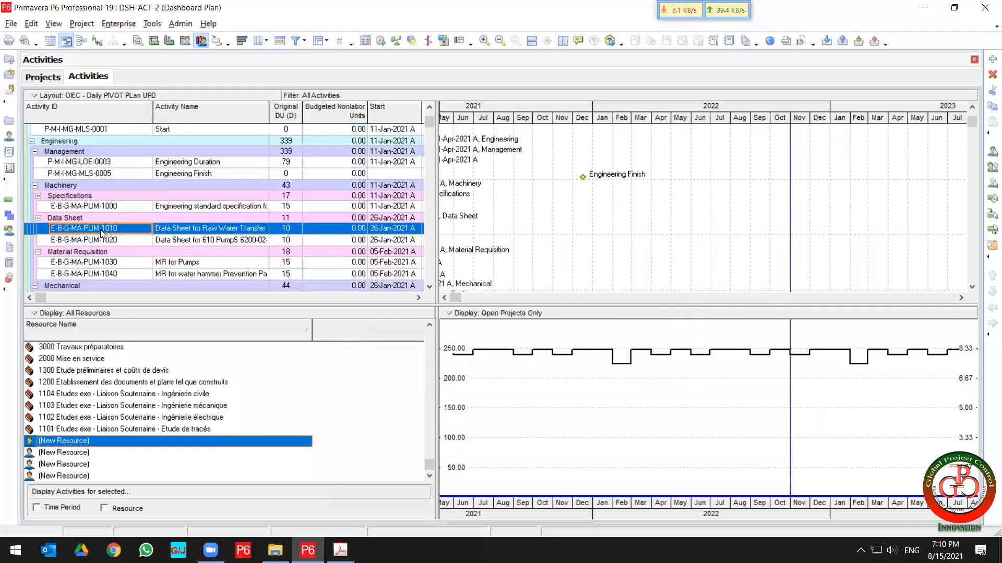
{"action": "scroll", "coordinate": [100, 232], "scroll_direction": "down", "scroll_amount": 3}
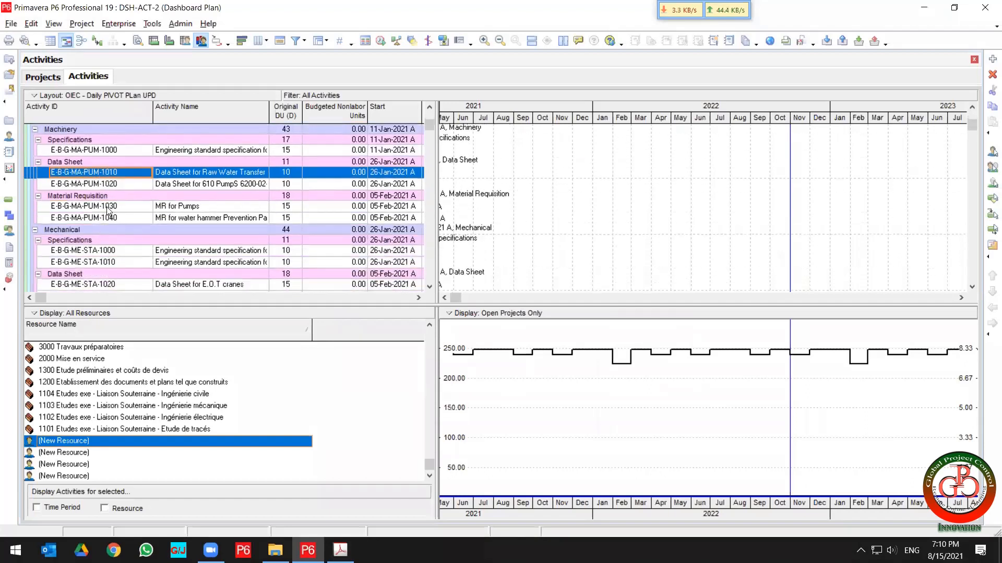
{"action": "left_click", "coordinate": [108, 208]}
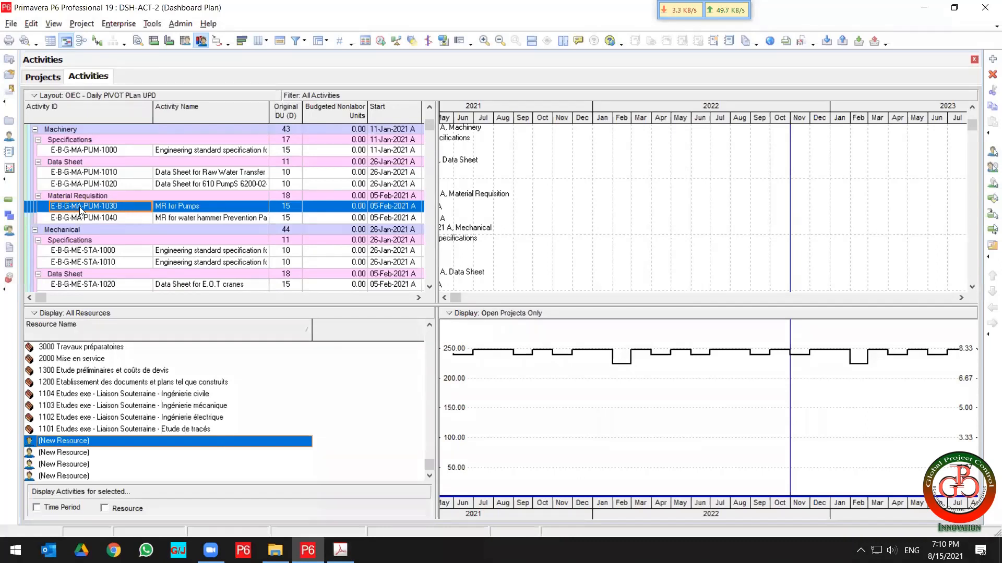
{"action": "left_click", "coordinate": [80, 251]}
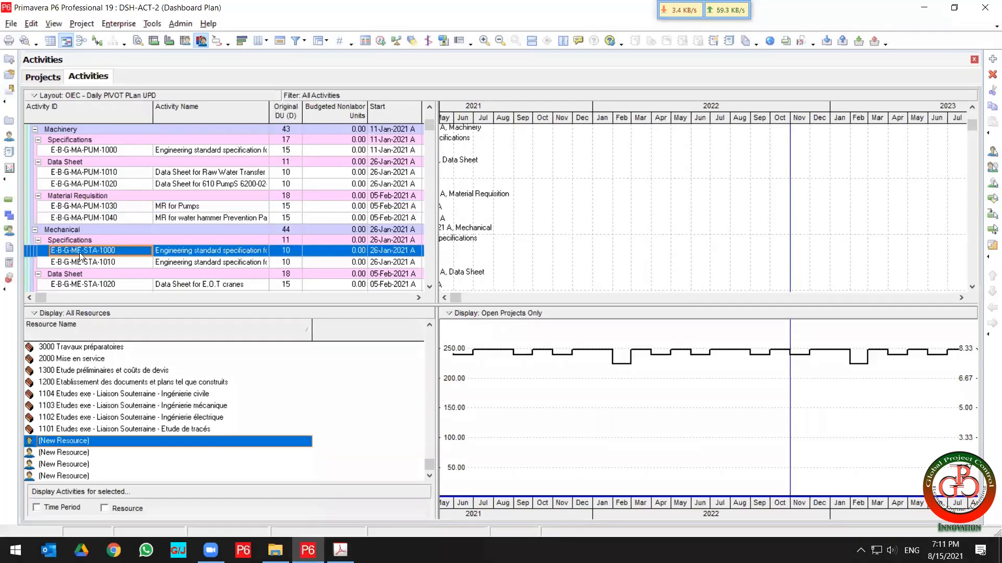
{"action": "scroll", "coordinate": [79, 253], "scroll_direction": "up", "scroll_amount": 2}
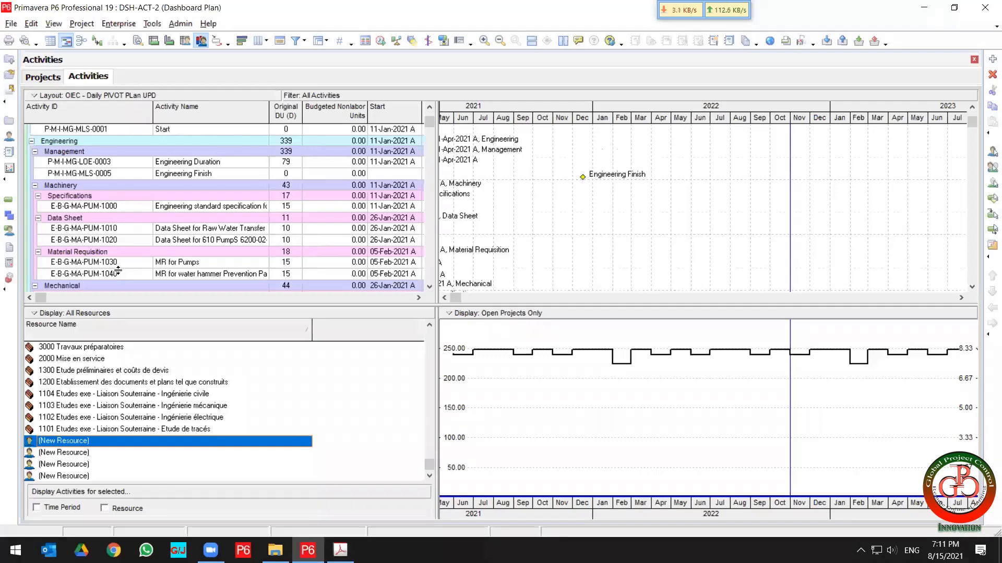
{"action": "scroll", "coordinate": [118, 270], "scroll_direction": "down", "scroll_amount": 4}
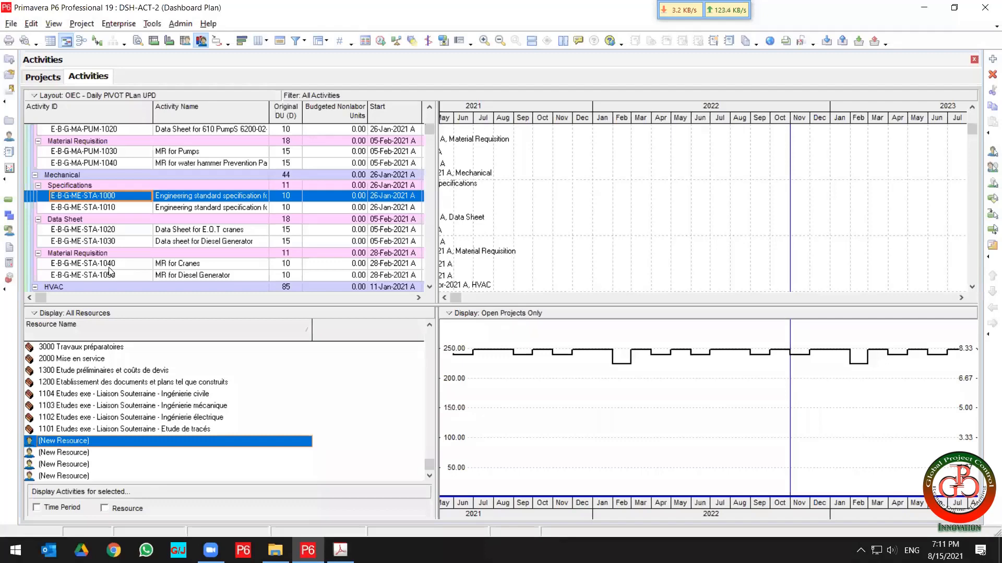
{"action": "scroll", "coordinate": [111, 269], "scroll_direction": "down", "scroll_amount": 3}
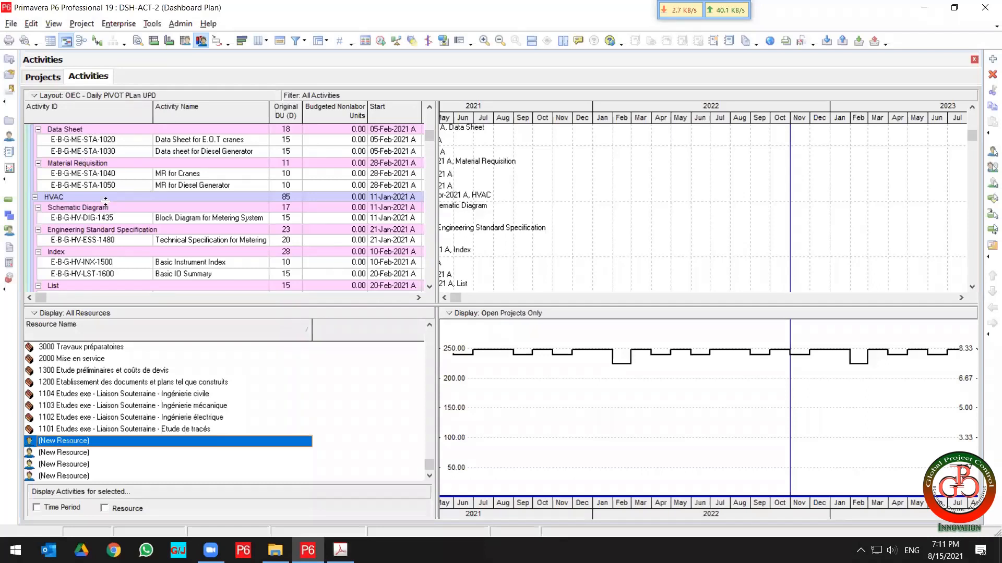
{"action": "left_click", "coordinate": [102, 218]}
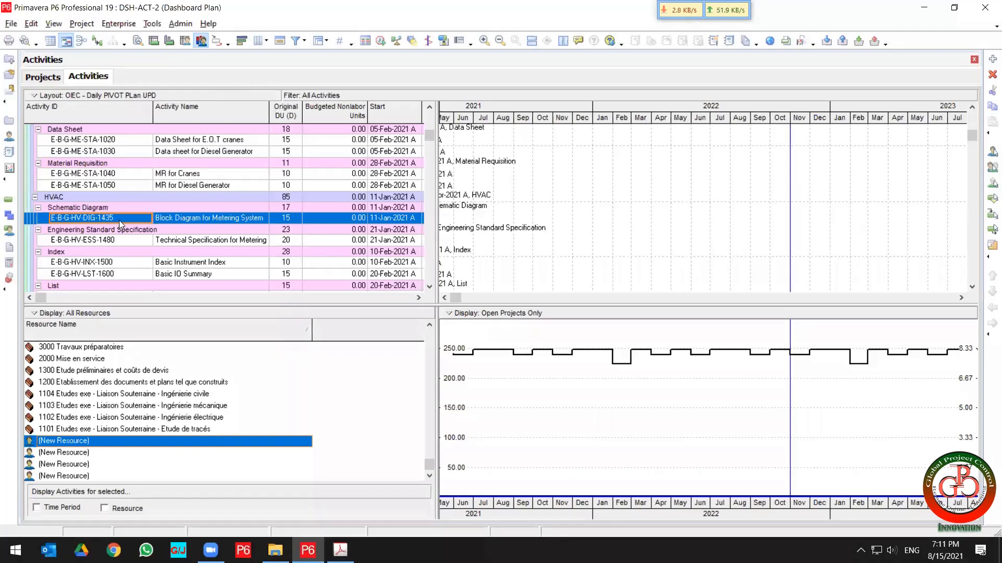
Highlight the Import Budget Unit topic in the course outline PDF and return to Primavera P6.
{"action": "left_click", "coordinate": [340, 550]}
{"action": "left_click_drag", "start_coordinate": [436, 292], "coordinate": [260, 296]}
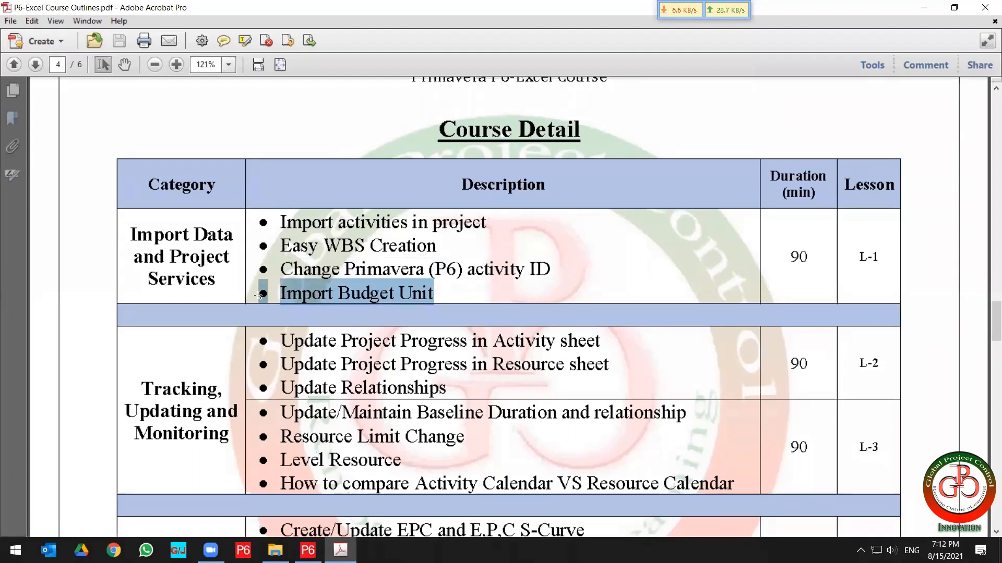
{"action": "left_click", "coordinate": [922, 9]}
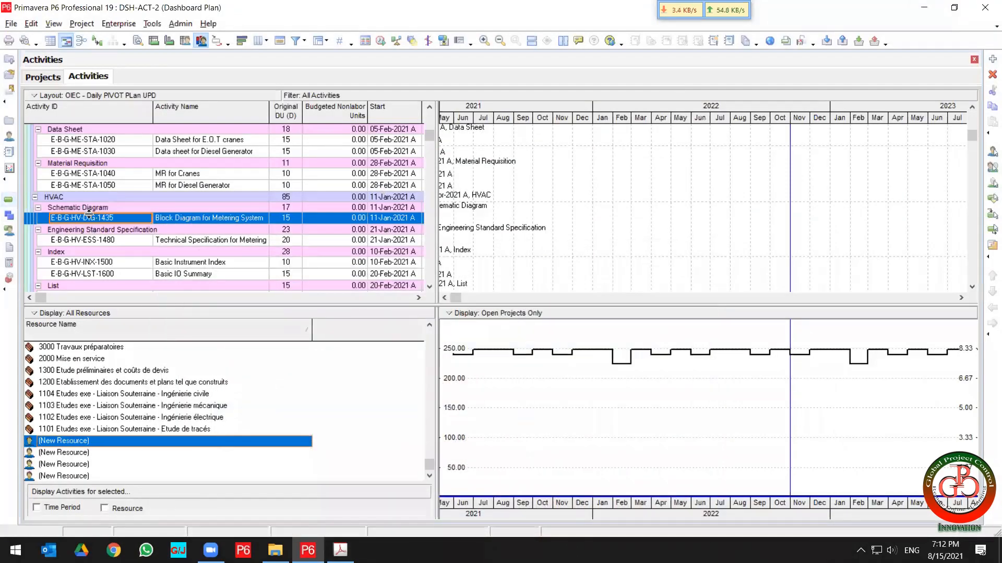
Open the activity details pane and review the resource assignments and status of several HVAC and Electrical activities.
{"action": "left_click", "coordinate": [138, 41]}
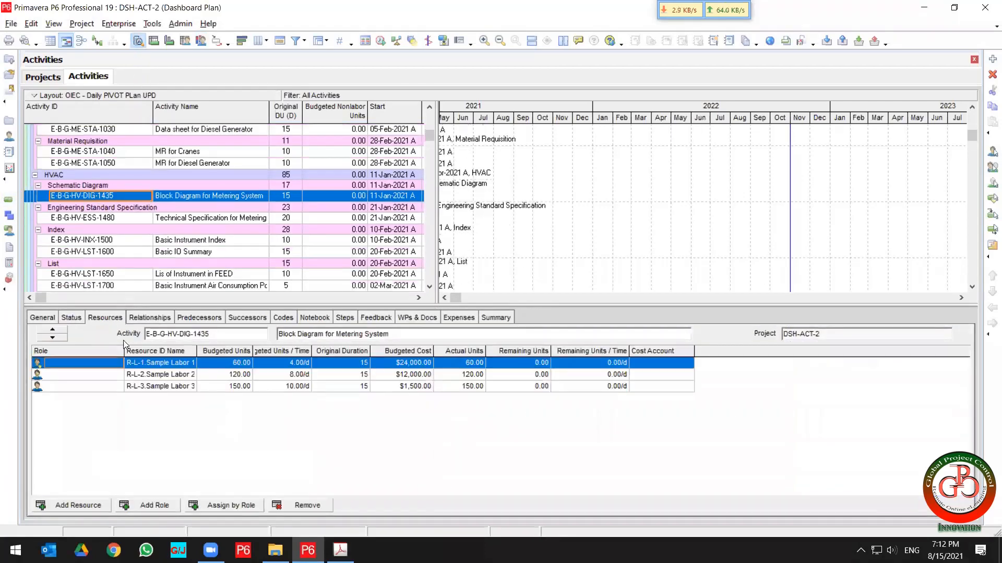
{"action": "left_click", "coordinate": [166, 218]}
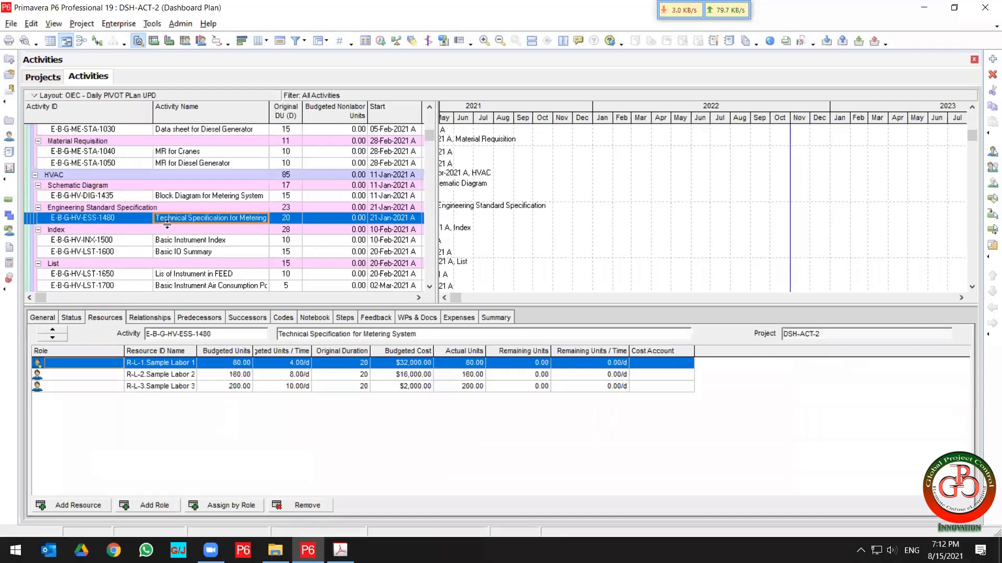
{"action": "left_click", "coordinate": [168, 241]}
{"action": "left_click", "coordinate": [172, 252]}
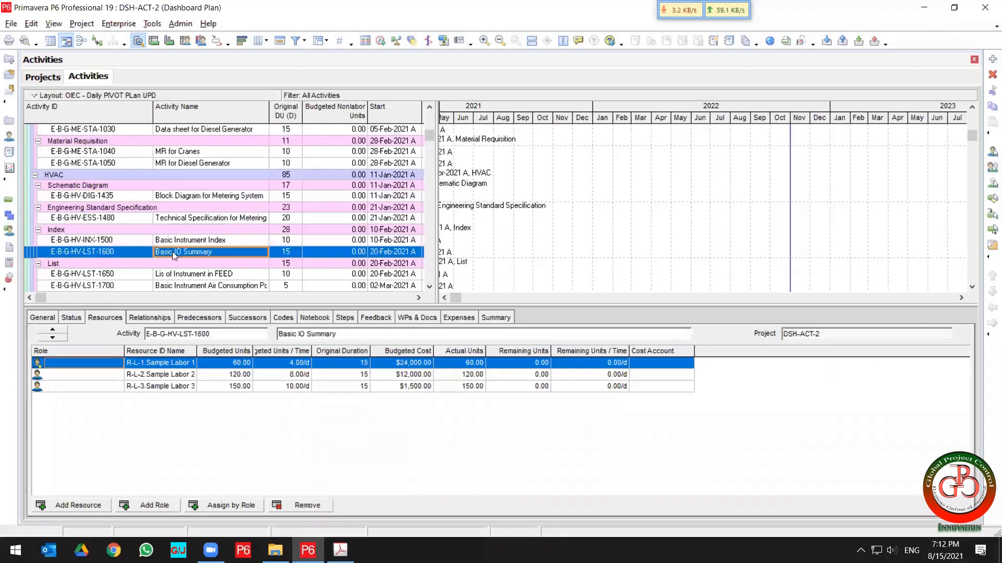
{"action": "scroll", "coordinate": [172, 252], "scroll_direction": "down", "scroll_amount": 2}
{"action": "left_click", "coordinate": [176, 242]}
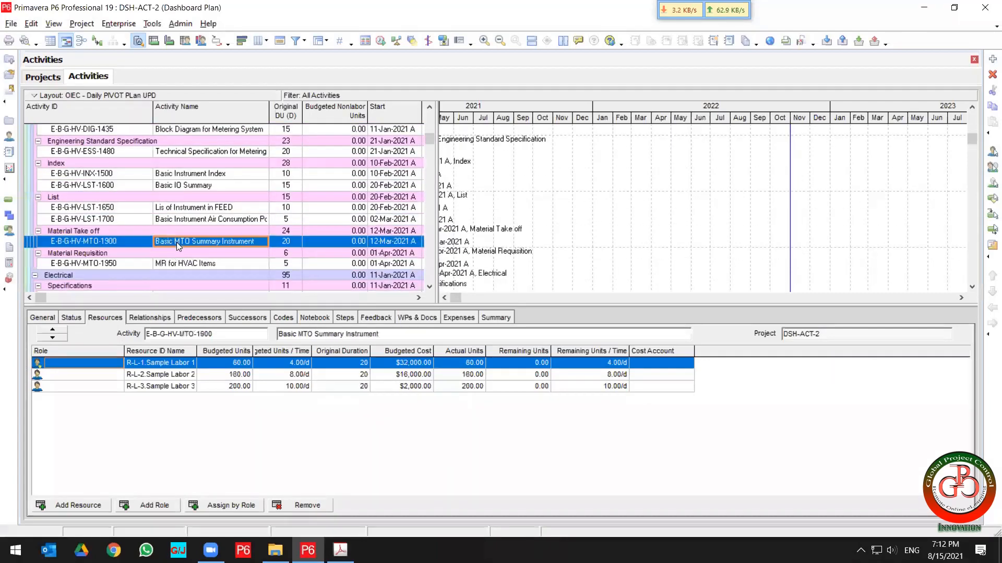
{"action": "scroll", "coordinate": [176, 242], "scroll_direction": "down", "scroll_amount": 2}
{"action": "left_click", "coordinate": [177, 242]}
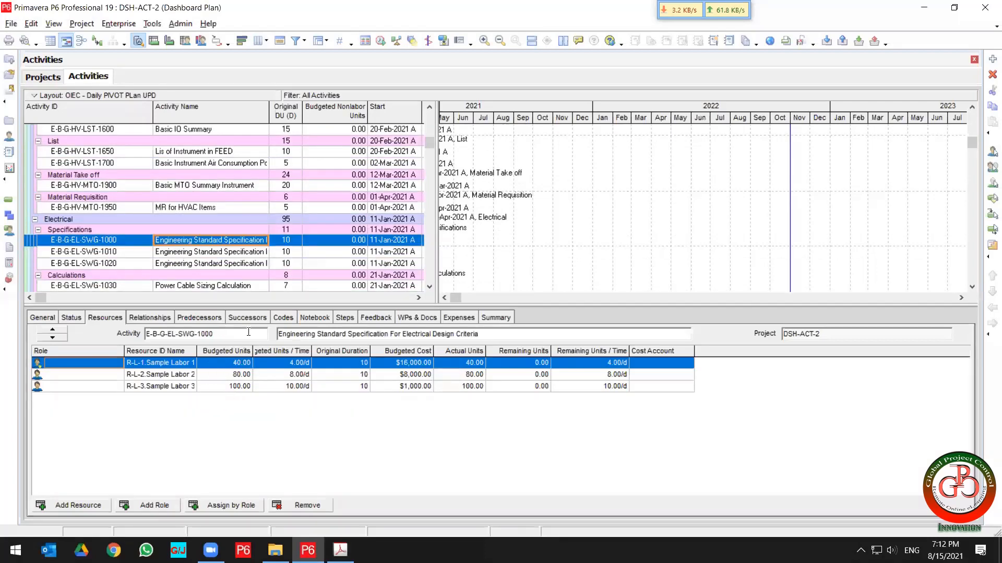
{"action": "left_click", "coordinate": [72, 319]}
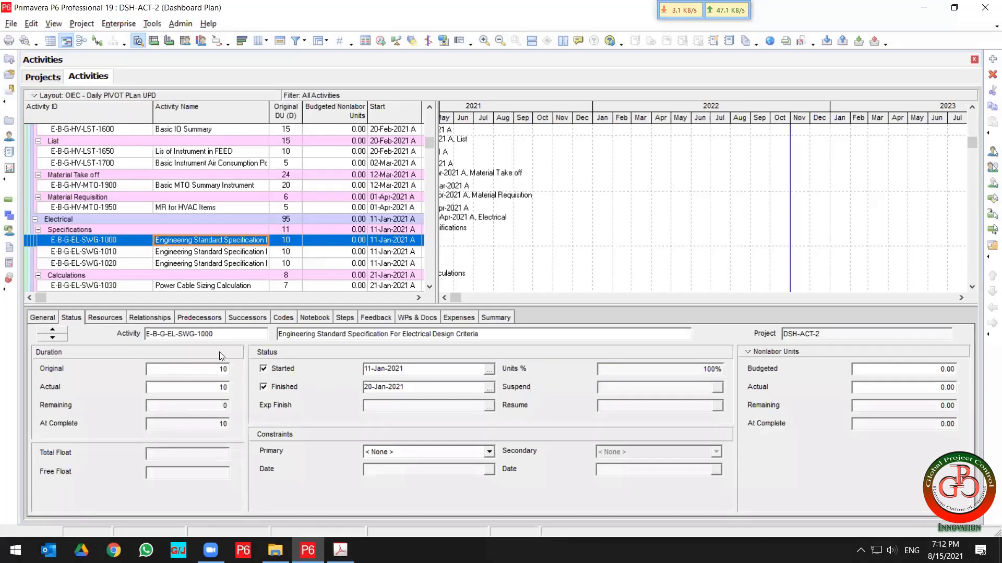
{"action": "left_click", "coordinate": [116, 318]}
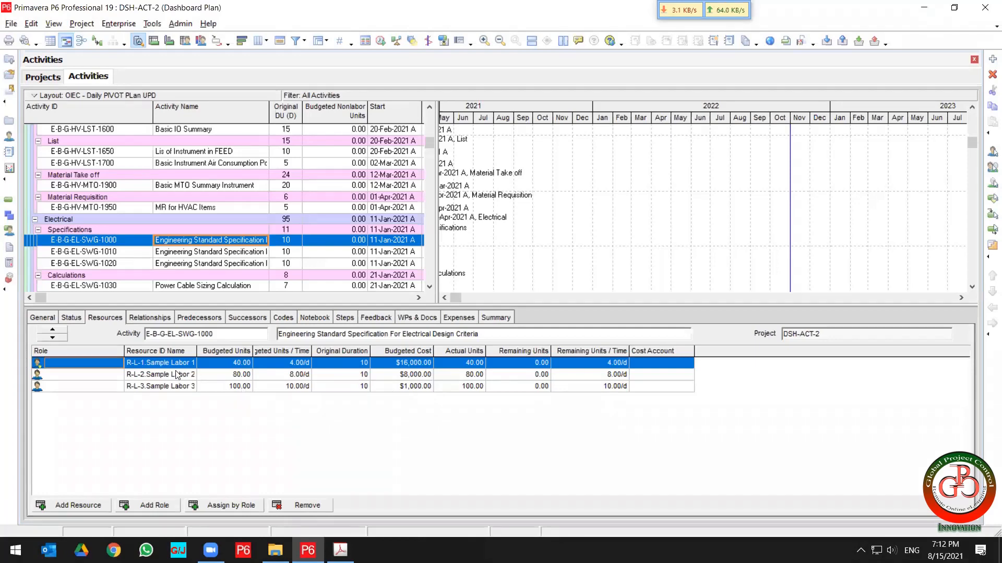
Narrow the Role column in the resource assignments table and step through the Electrical specification and calculation activities.
{"action": "left_click_drag", "start_coordinate": [127, 354], "coordinate": [83, 359]}
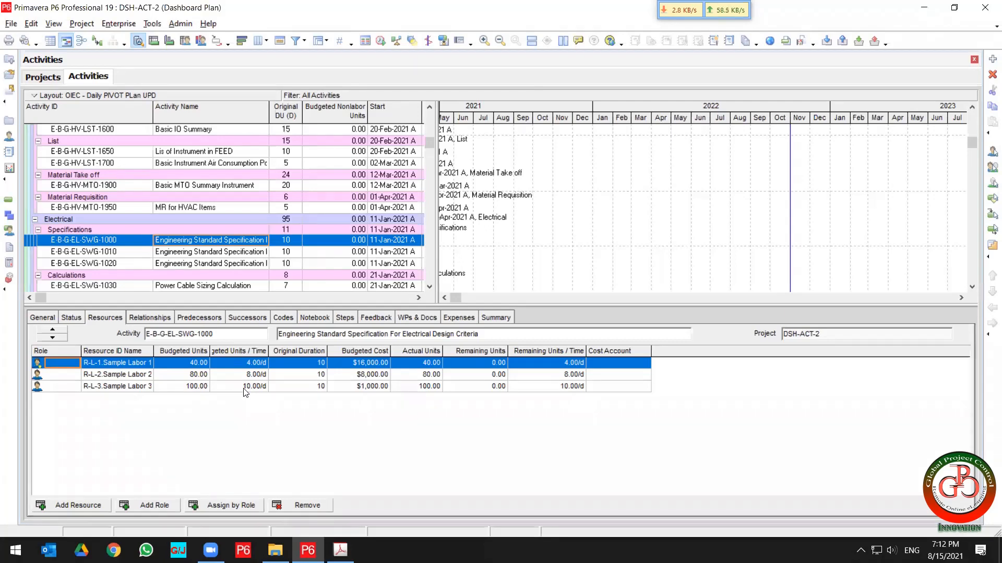
{"action": "left_click", "coordinate": [231, 255]}
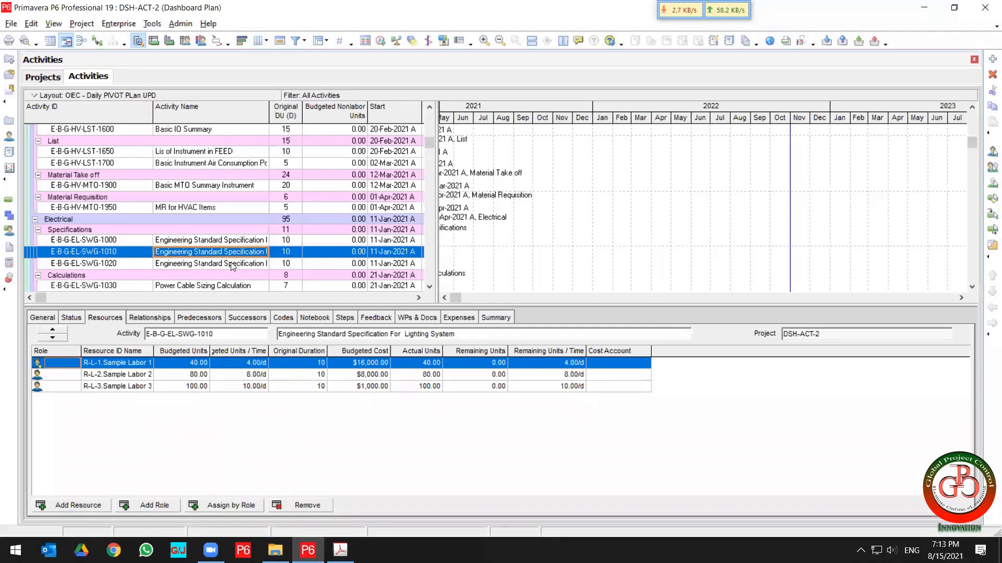
{"action": "left_click", "coordinate": [232, 263]}
{"action": "scroll", "coordinate": [232, 266], "scroll_direction": "down", "scroll_amount": 3}
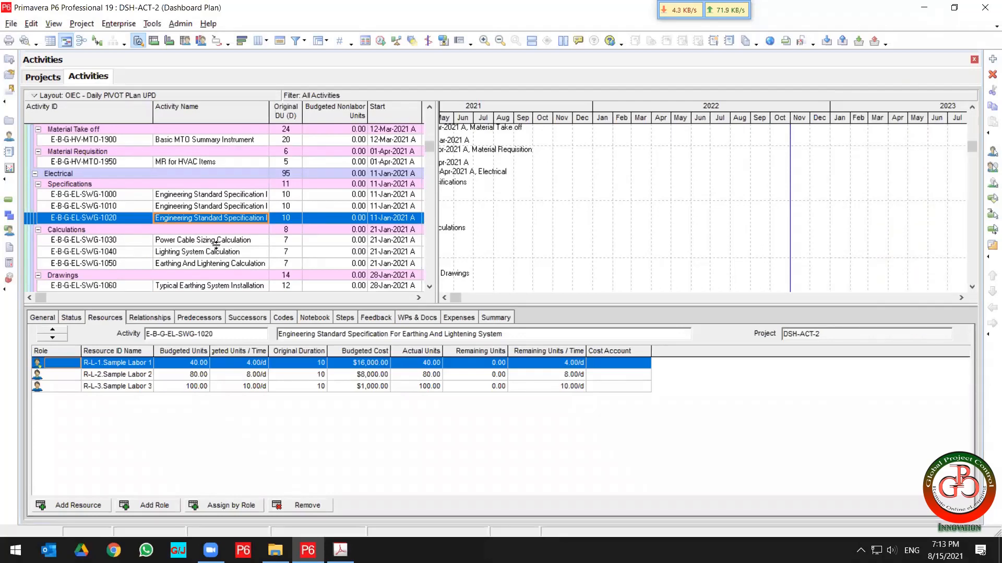
{"action": "left_click", "coordinate": [216, 243]}
{"action": "scroll", "coordinate": [216, 246], "scroll_direction": "down", "scroll_amount": 4}
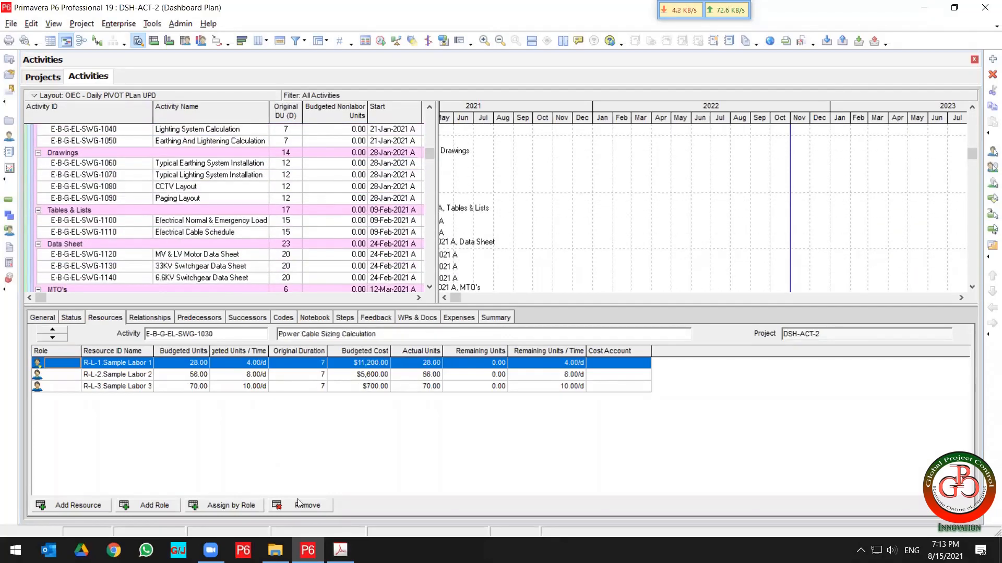
Highlight the L-2 project progress update topics in the course outline PDF and return to Primavera P6.
{"action": "left_click", "coordinate": [340, 550]}
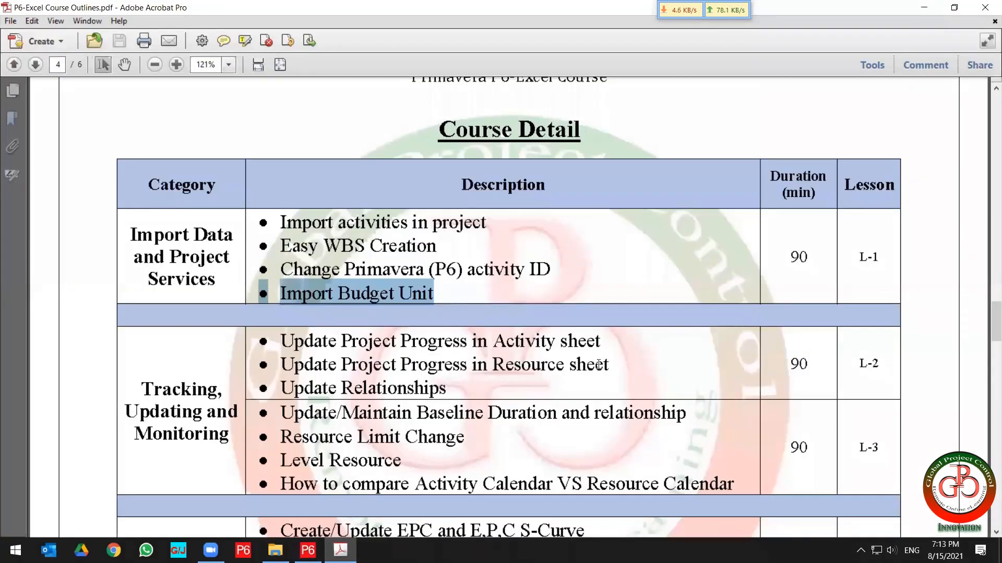
{"action": "left_click_drag", "start_coordinate": [599, 364], "coordinate": [341, 341]}
{"action": "key", "text": "alt+Tab"}
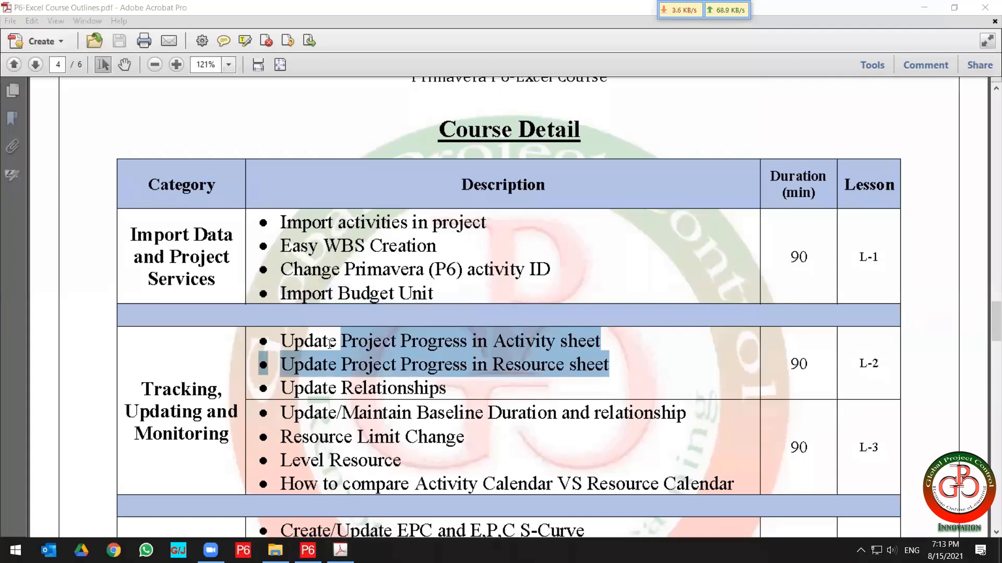
{"action": "left_click_drag", "start_coordinate": [601, 340], "coordinate": [255, 340]}
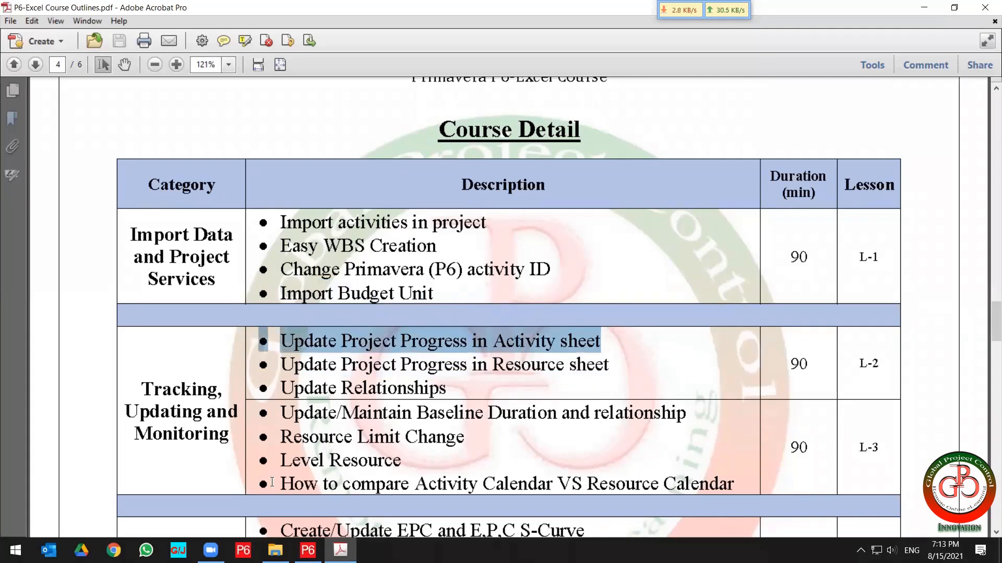
{"action": "left_click", "coordinate": [308, 550]}
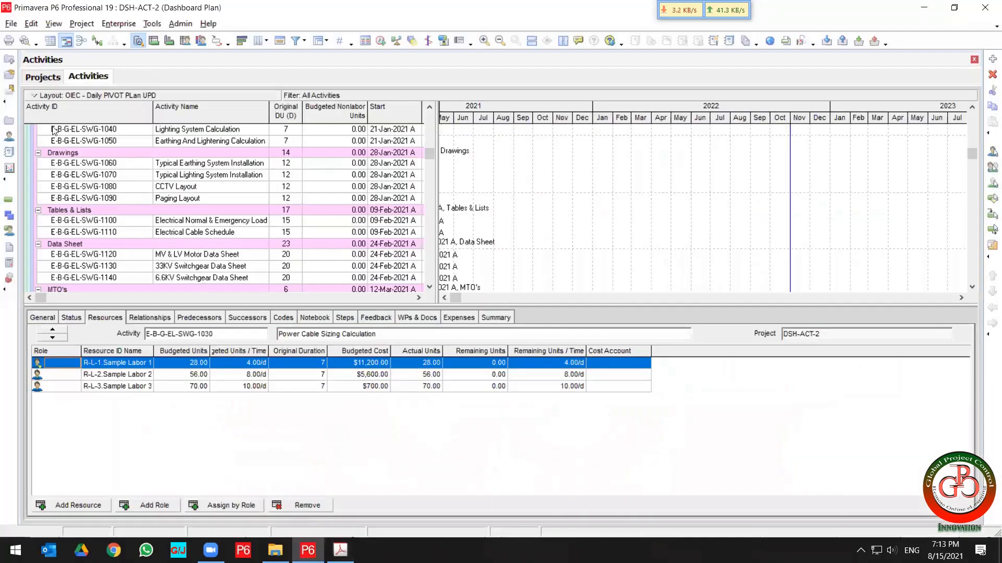
Start a spreadsheet (XLSX) export and include the Activities and Resource Assignments data types.
{"action": "left_click", "coordinate": [11, 23]}
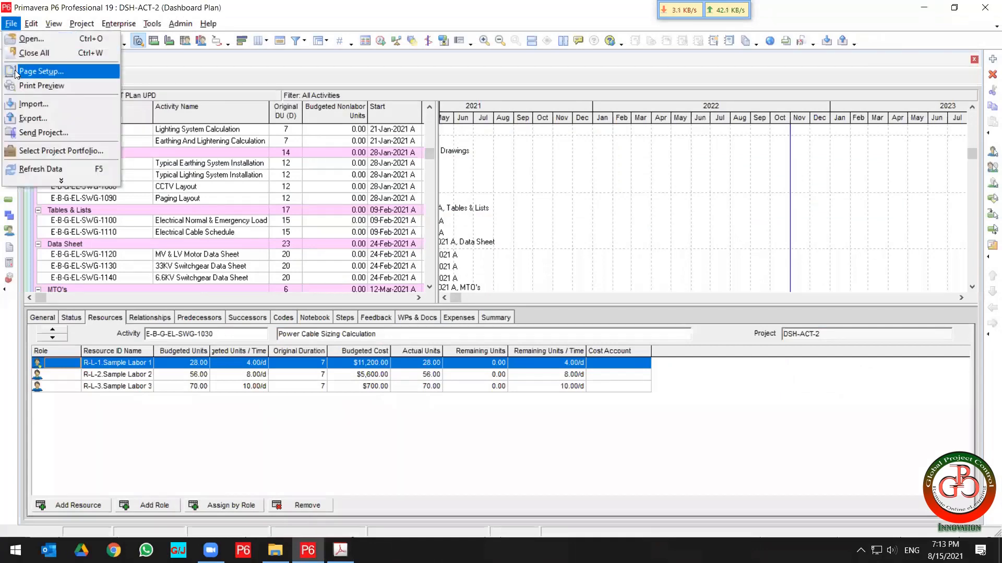
{"action": "left_click", "coordinate": [31, 119]}
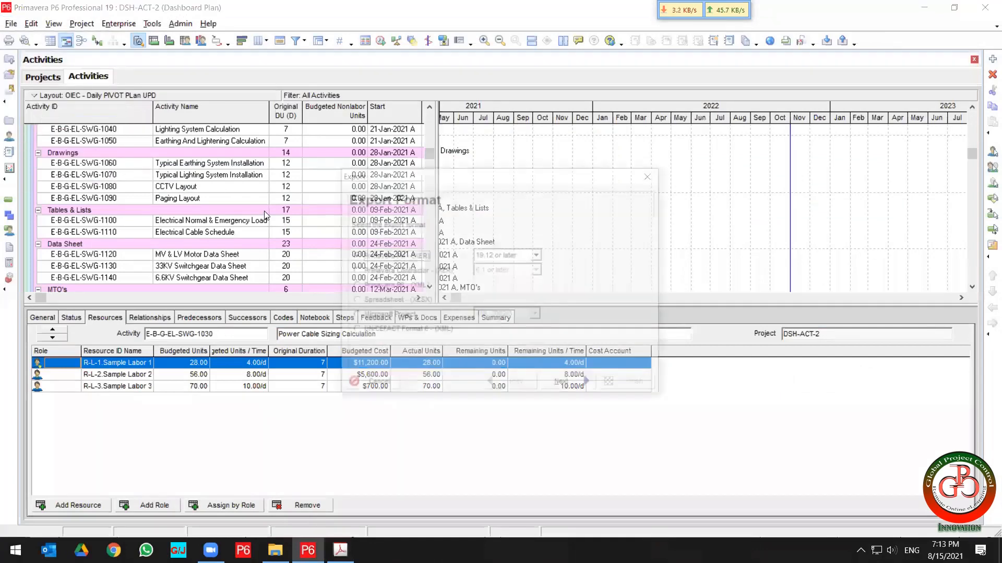
{"action": "left_click", "coordinate": [384, 301]}
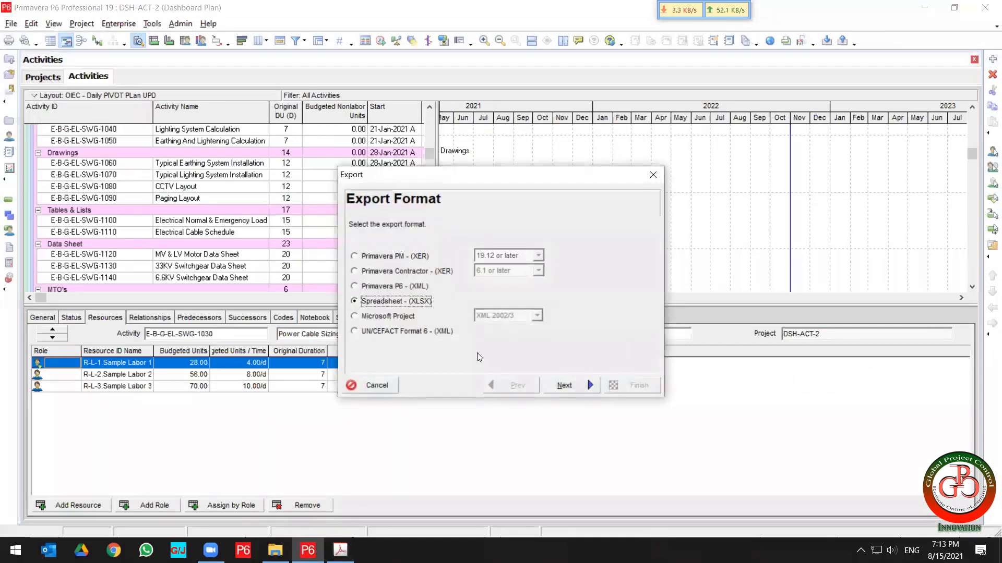
{"action": "left_click", "coordinate": [565, 385]}
{"action": "left_click", "coordinate": [396, 258]}
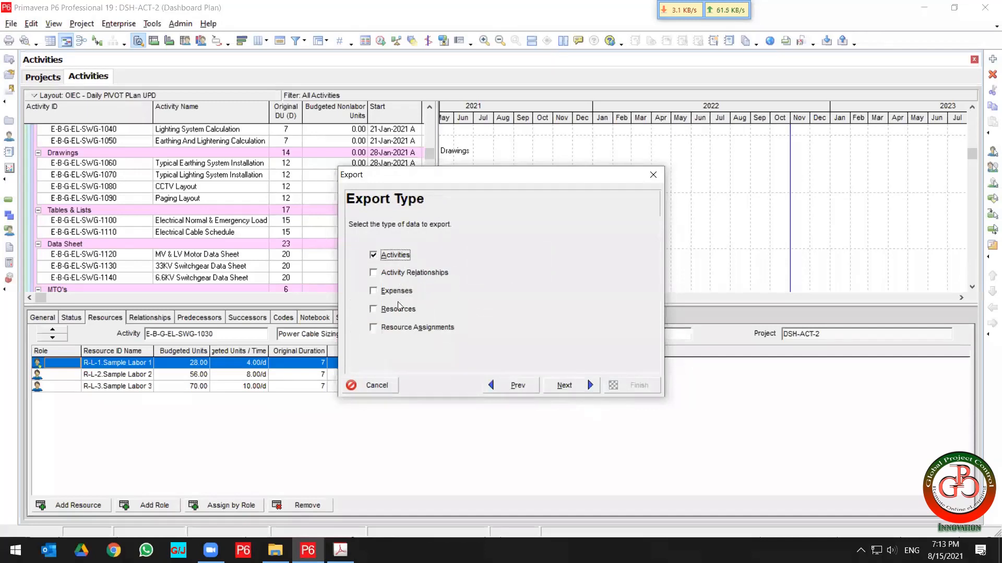
{"action": "left_click", "coordinate": [401, 329]}
{"action": "left_click", "coordinate": [564, 384]}
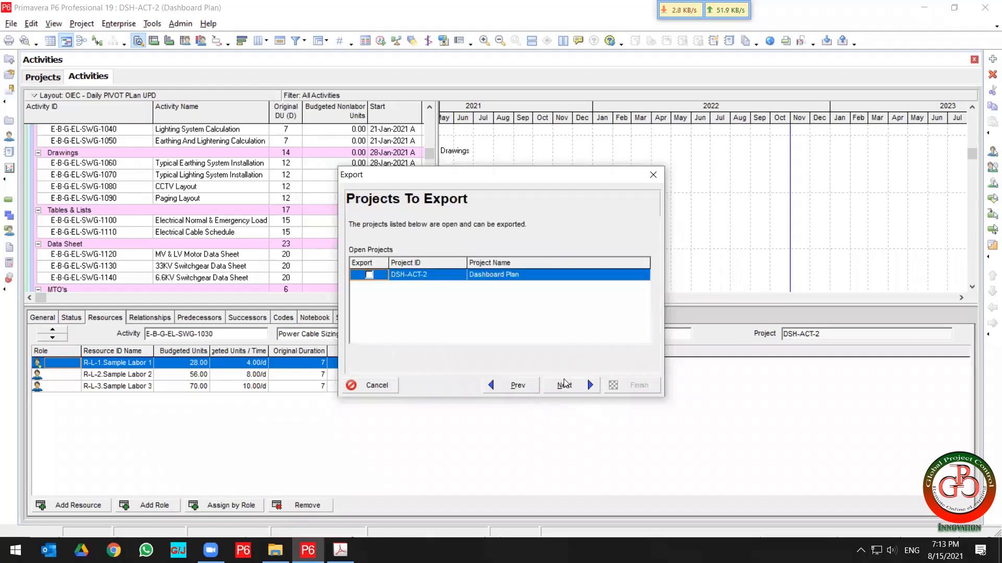
Mark the DSH-ACT-2 Dashboard Plan project for export and choose the Activity Import template.
{"action": "left_click", "coordinate": [370, 275]}
{"action": "left_click", "coordinate": [563, 385]}
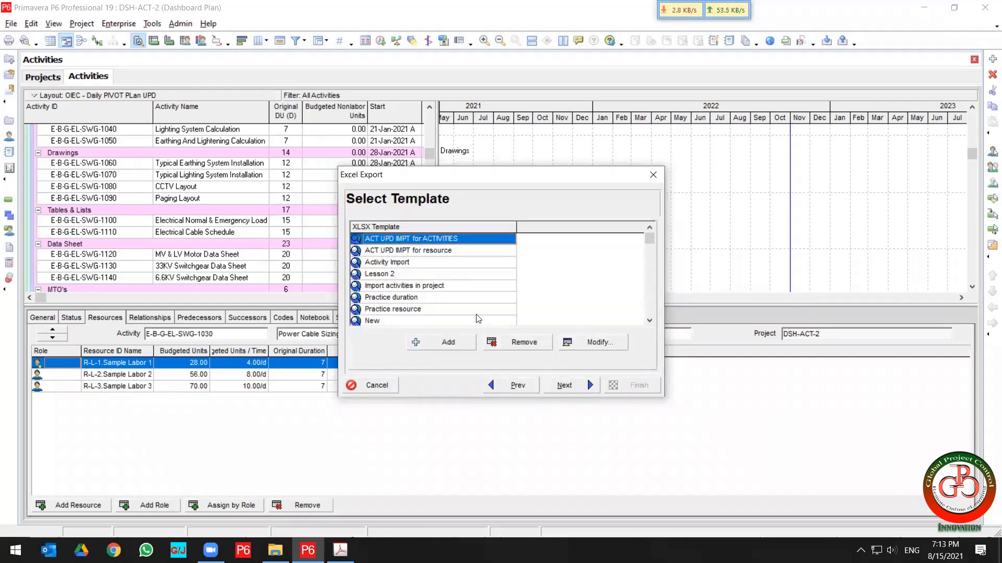
{"action": "left_click", "coordinate": [408, 268]}
Review the Activity Import template's columns under the Activities and Resource Assignments subject areas, then close the template editor.
{"action": "left_click", "coordinate": [596, 343]}
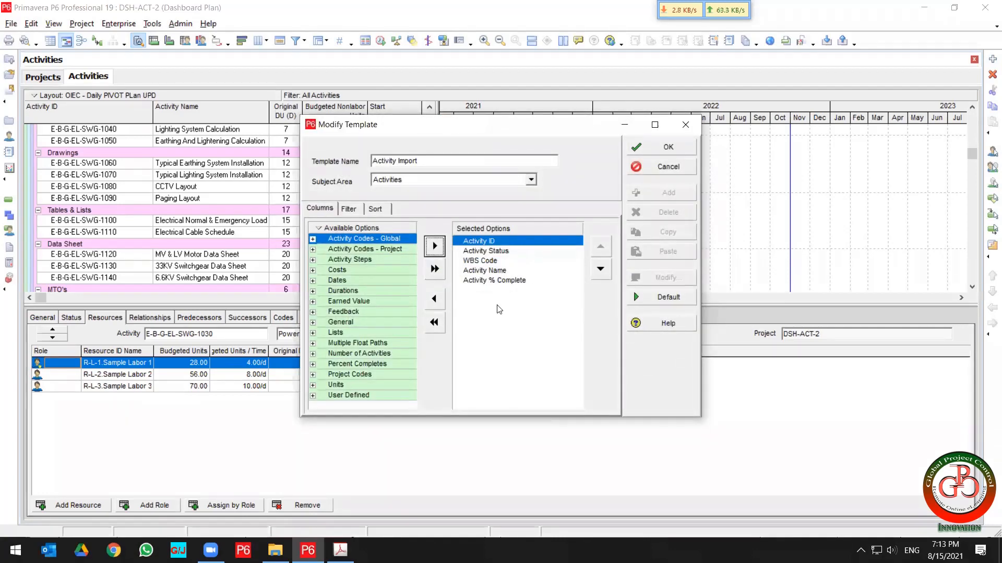
{"action": "left_click", "coordinate": [420, 183]}
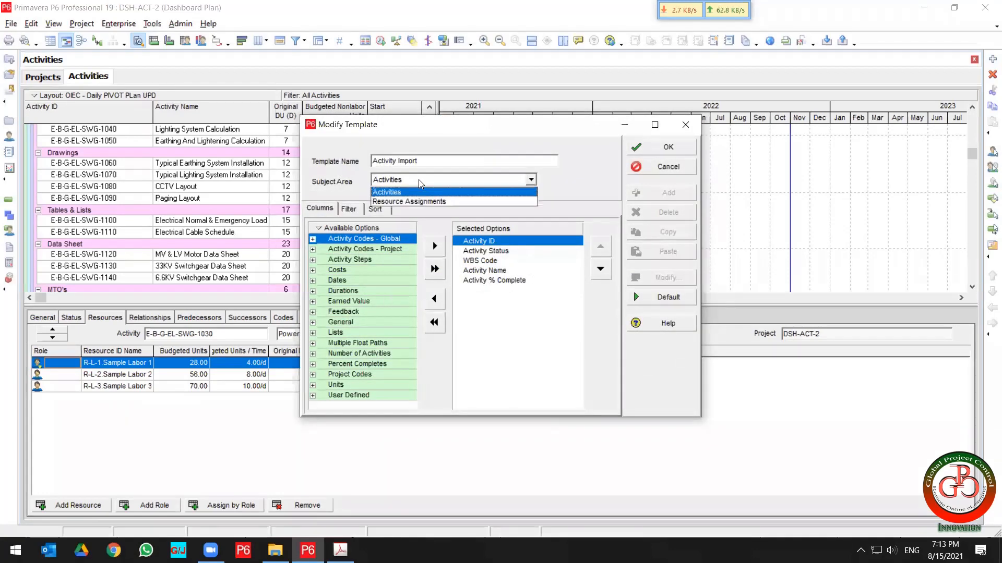
{"action": "left_click", "coordinate": [419, 202]}
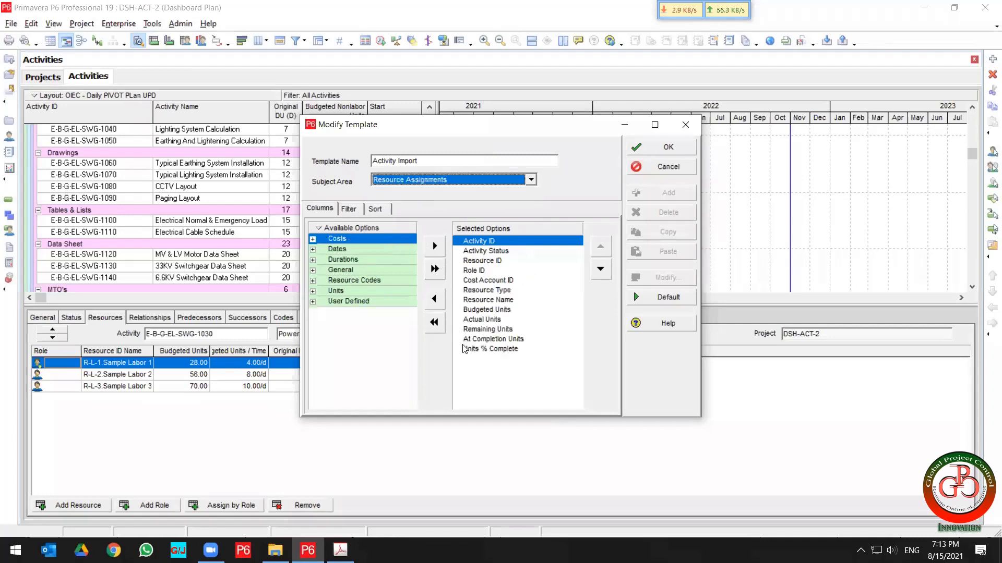
{"action": "left_click", "coordinate": [402, 180]}
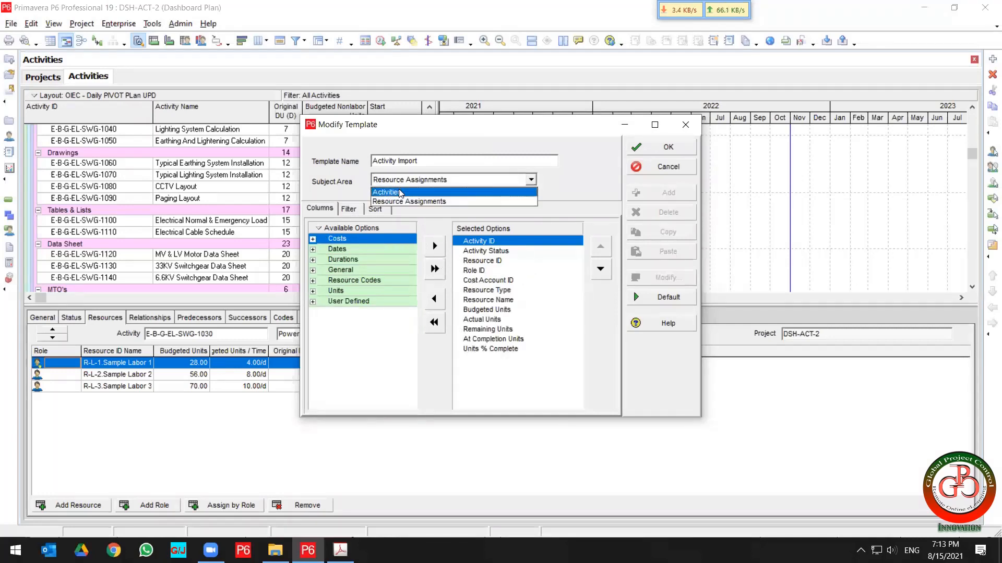
{"action": "left_click", "coordinate": [401, 193]}
{"action": "left_click", "coordinate": [408, 188]}
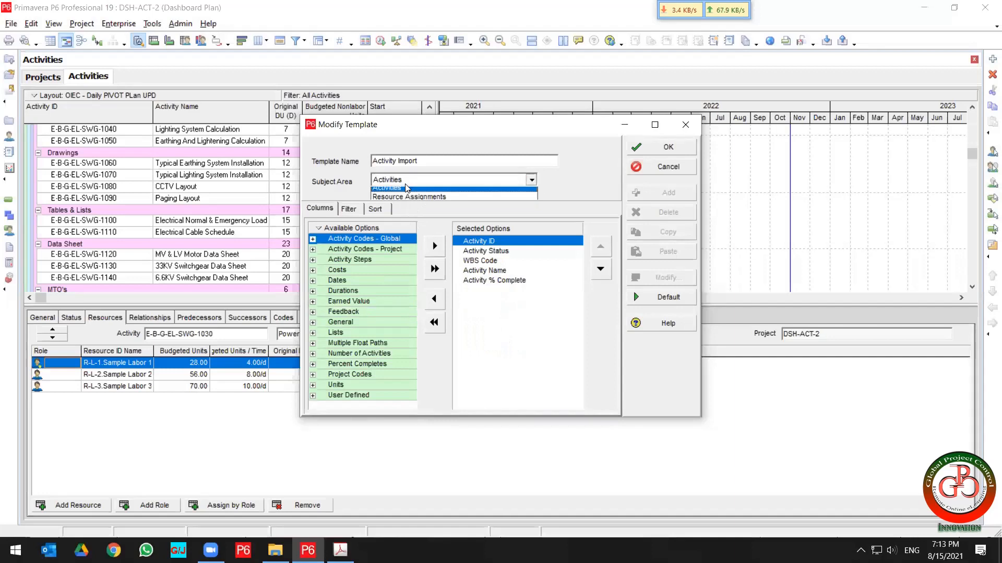
{"action": "left_click", "coordinate": [409, 201]}
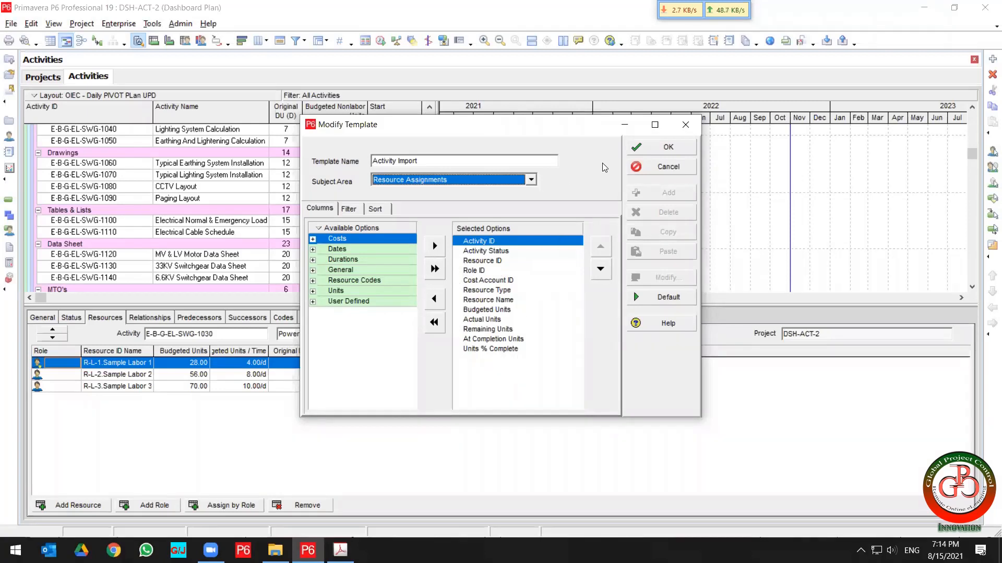
{"action": "left_click", "coordinate": [667, 153]}
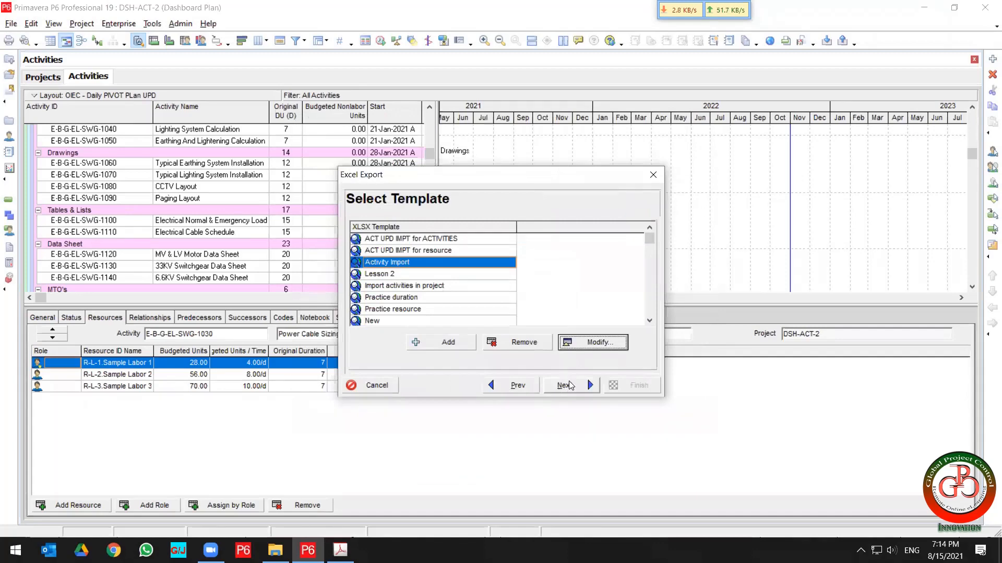
Save the export as DSH-ACT-2.xlsx in a new folder on the Desktop and finish the export.
{"action": "left_click", "coordinate": [570, 386]}
{"action": "left_click", "coordinate": [596, 265]}
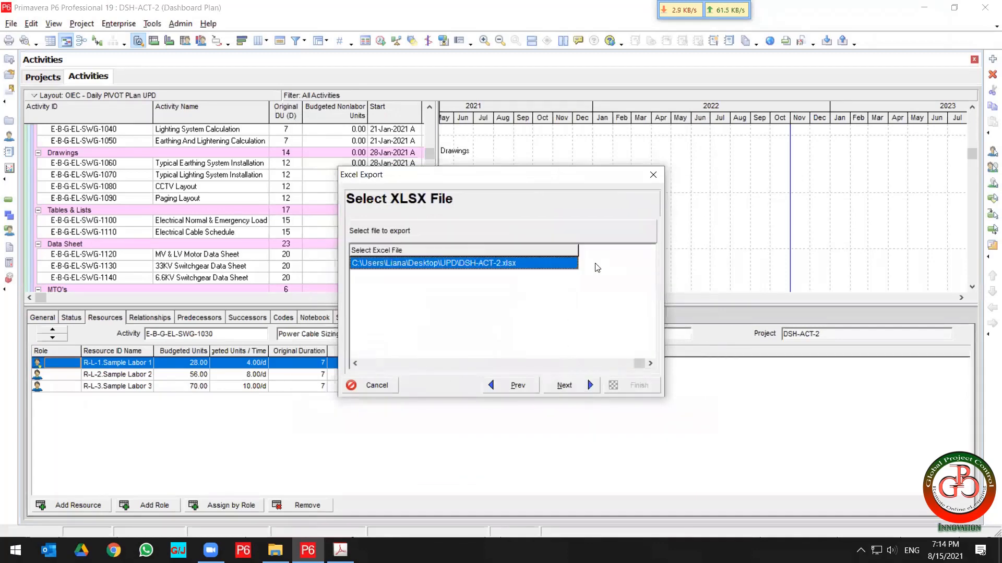
{"action": "left_click", "coordinate": [574, 268]}
{"action": "left_click", "coordinate": [572, 264]}
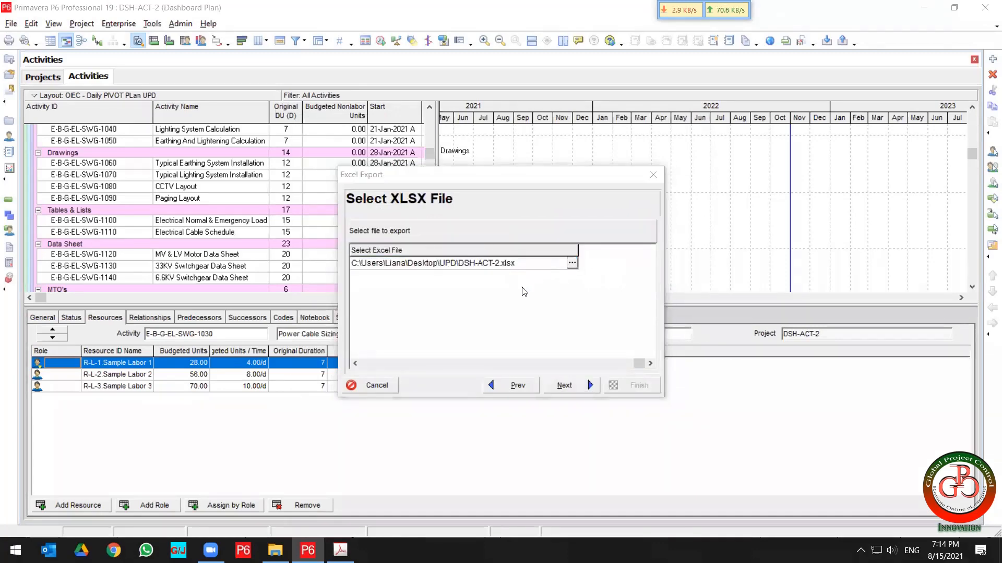
{"action": "left_click", "coordinate": [355, 193]}
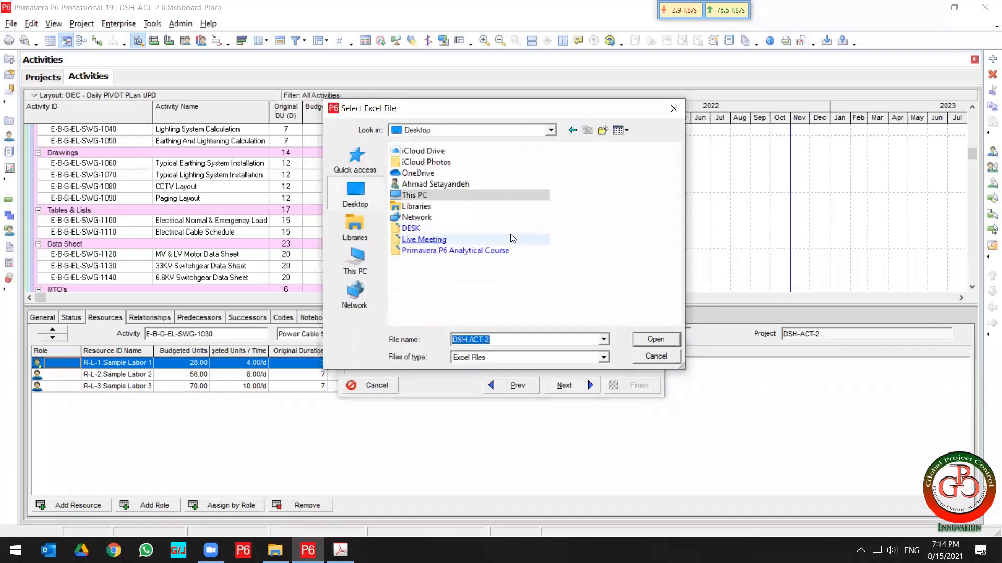
{"action": "left_click", "coordinate": [601, 131]}
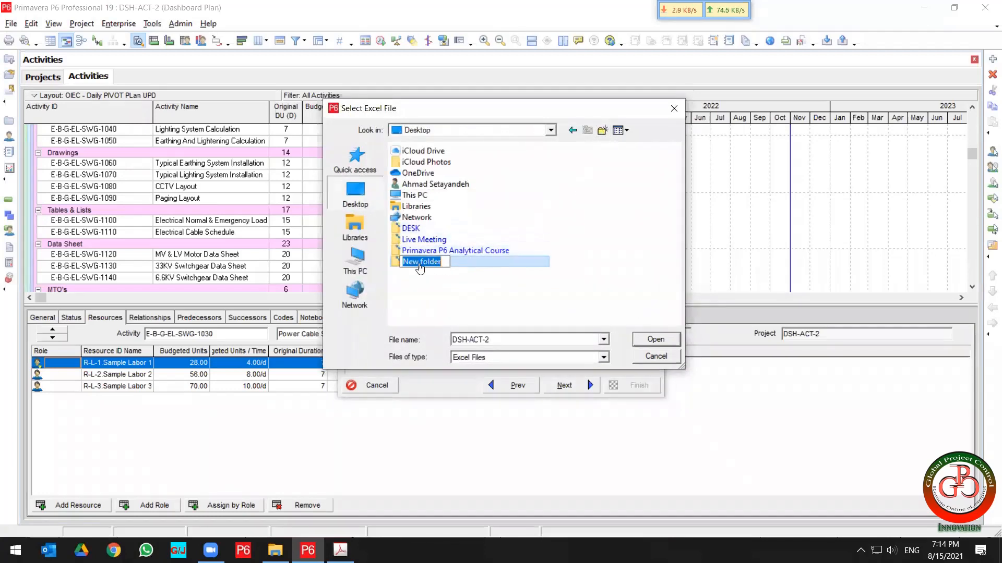
{"action": "left_click", "coordinate": [393, 265]}
{"action": "left_click", "coordinate": [403, 265]}
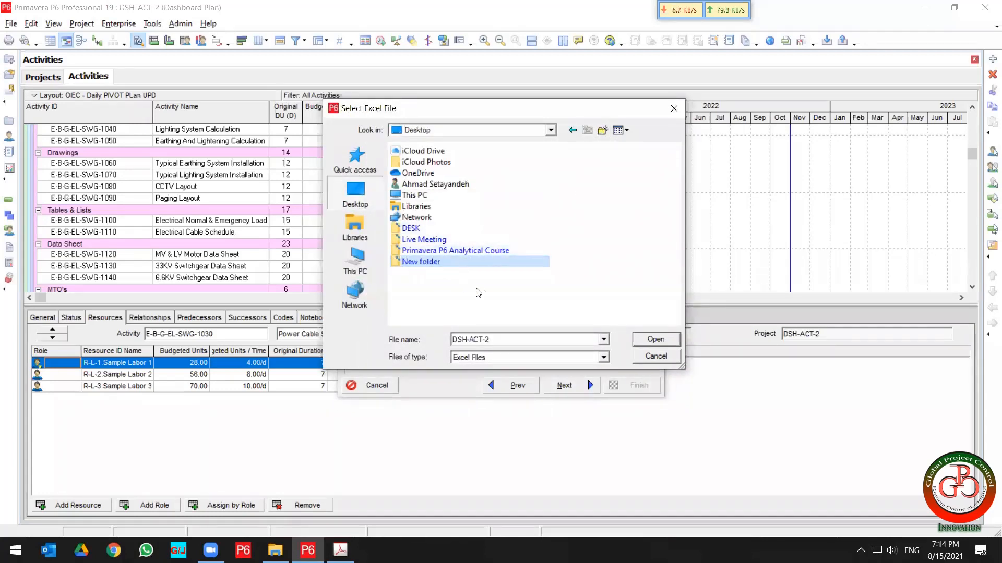
{"action": "left_click", "coordinate": [650, 340]}
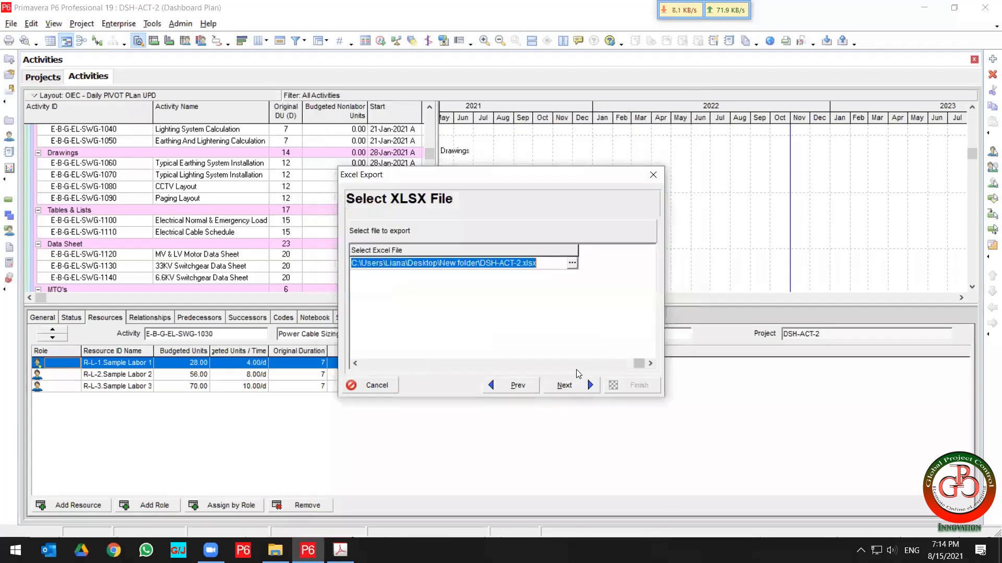
{"action": "left_click", "coordinate": [585, 384]}
{"action": "left_click", "coordinate": [632, 385]}
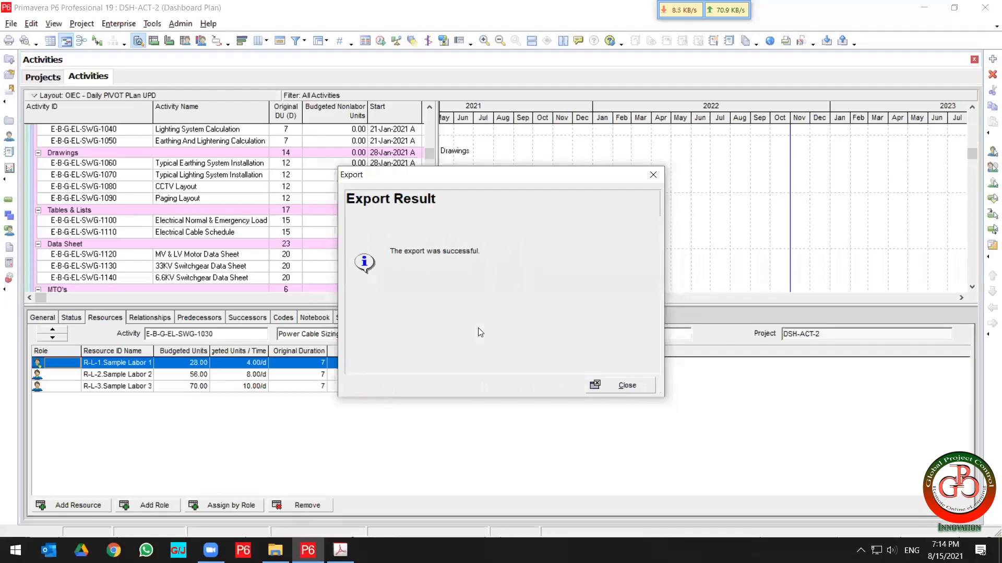
Open the exported DSH-ACT-2 workbook from the new Desktop folder and view its TASKRSRC sheet maximized.
{"action": "key", "text": "super+d"}
{"action": "left_click", "coordinate": [36, 355]}
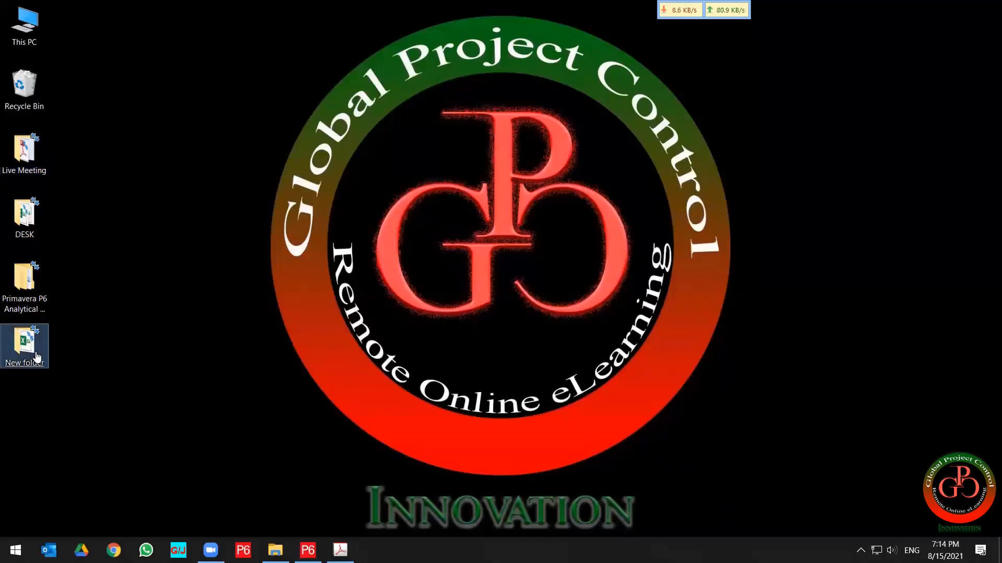
{"action": "double_click", "coordinate": [17, 353]}
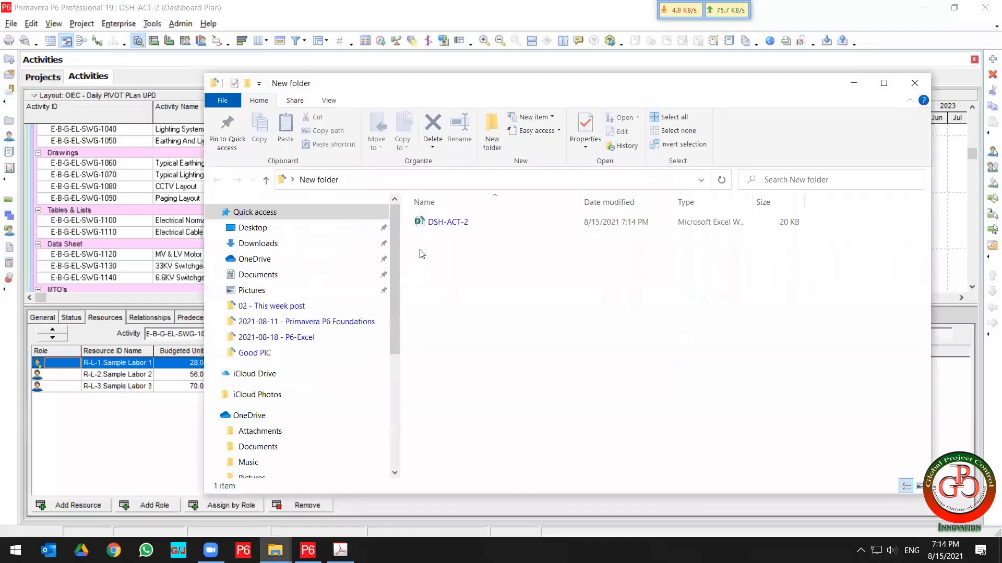
{"action": "double_click", "coordinate": [434, 223]}
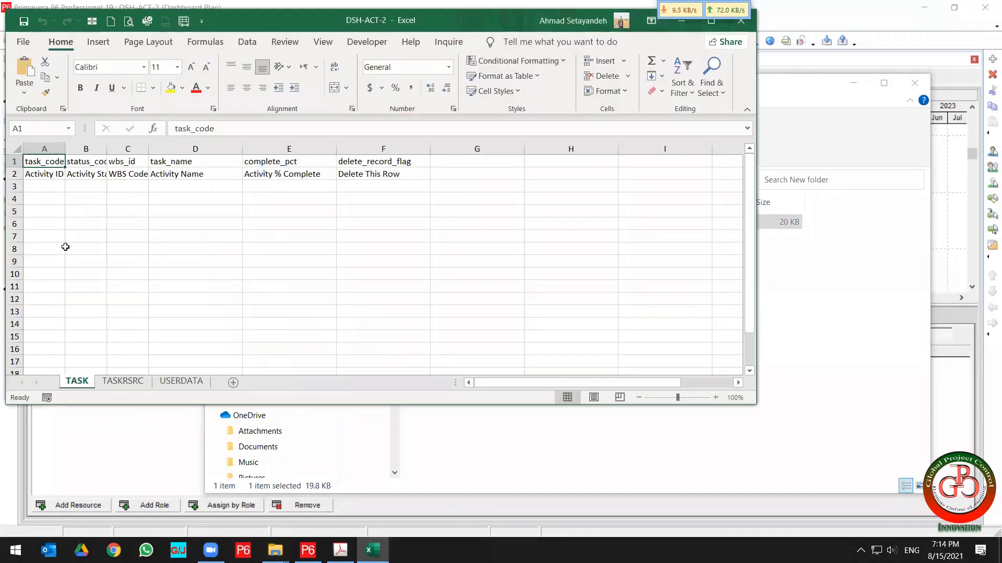
{"action": "left_click", "coordinate": [124, 382]}
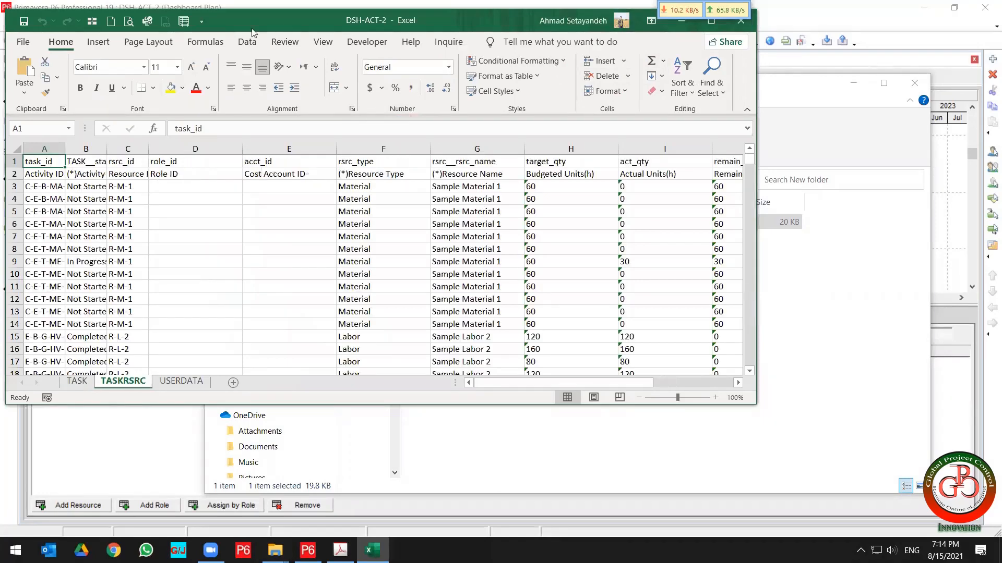
{"action": "double_click", "coordinate": [290, 21]}
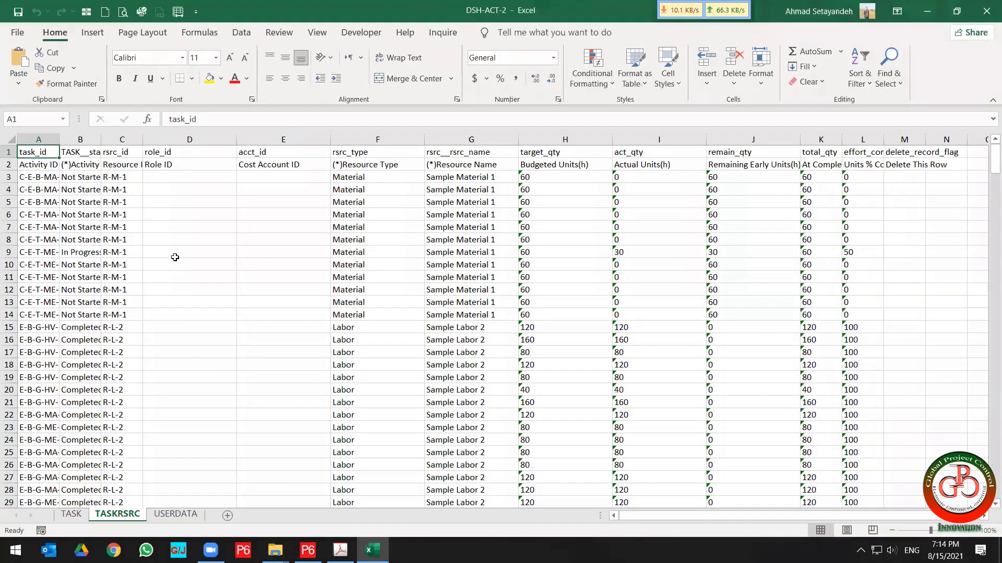
Select the header rows and the budgeted, actual and remaining unit columns to examine the exported resource data.
{"action": "left_click", "coordinate": [174, 254]}
{"action": "left_click_drag", "start_coordinate": [37, 139], "coordinate": [941, 165]}
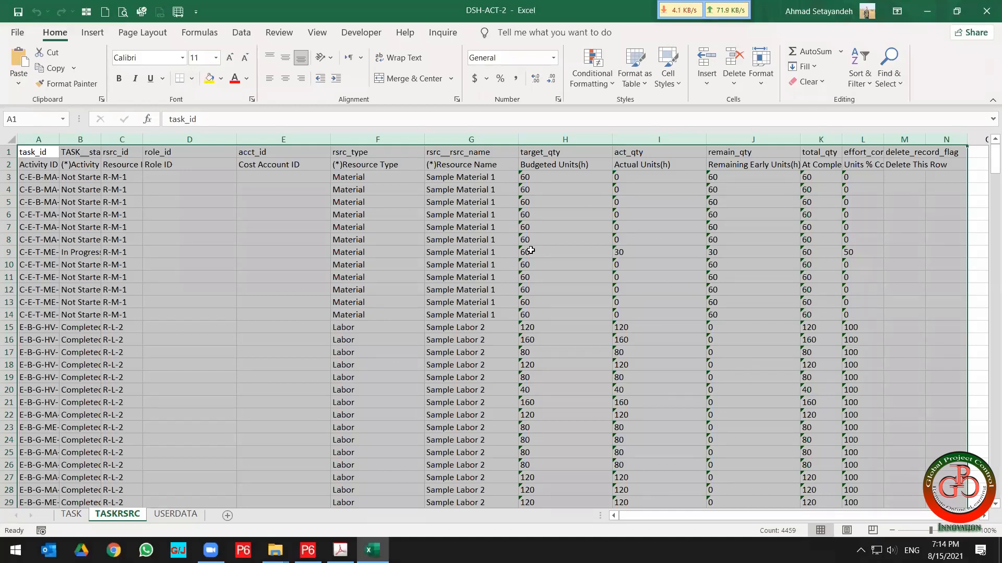
{"action": "left_click_drag", "start_coordinate": [98, 178], "coordinate": [107, 406]}
{"action": "left_click_drag", "start_coordinate": [545, 177], "coordinate": [867, 415]}
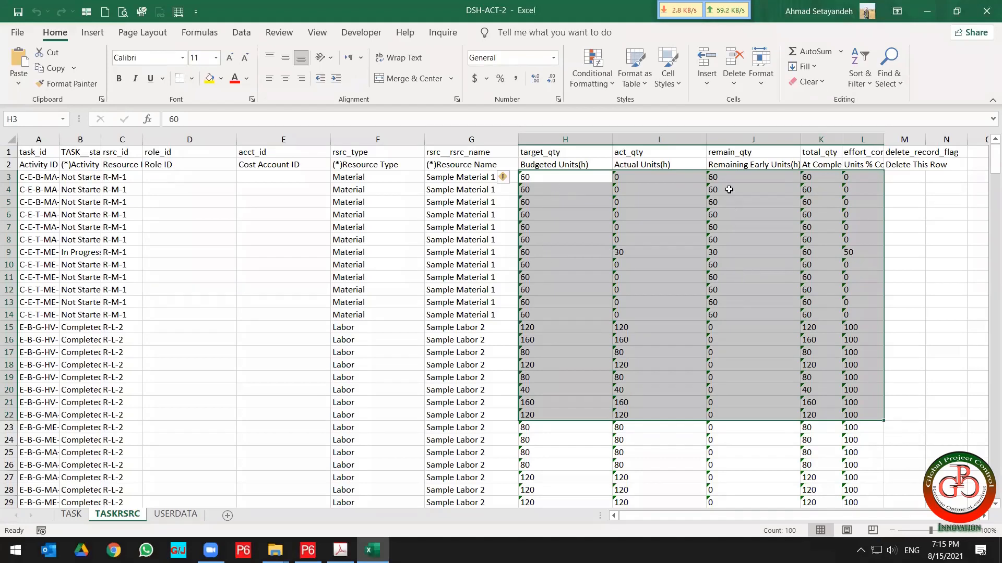
{"action": "left_click", "coordinate": [569, 176]}
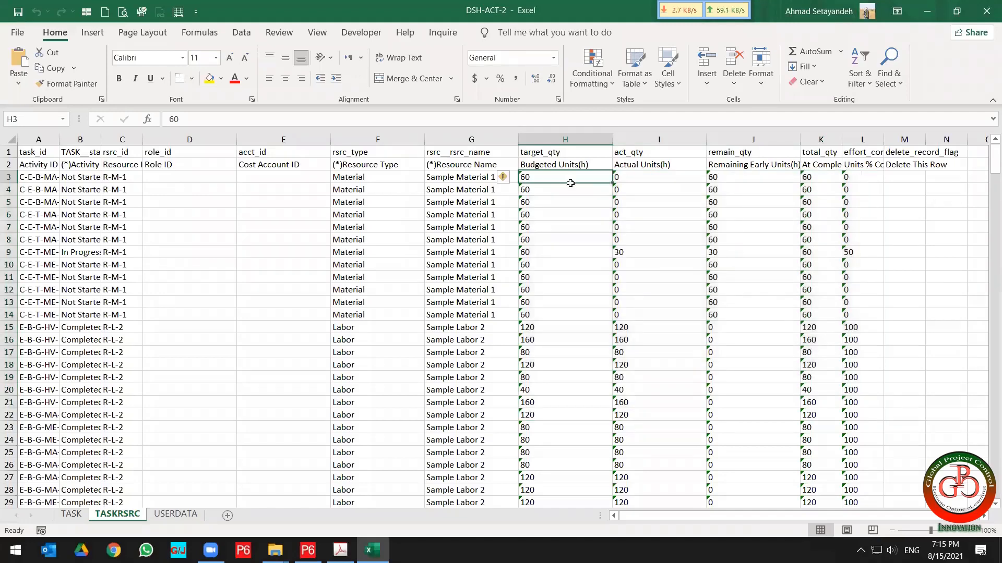
{"action": "left_click_drag", "start_coordinate": [569, 177], "coordinate": [854, 301]}
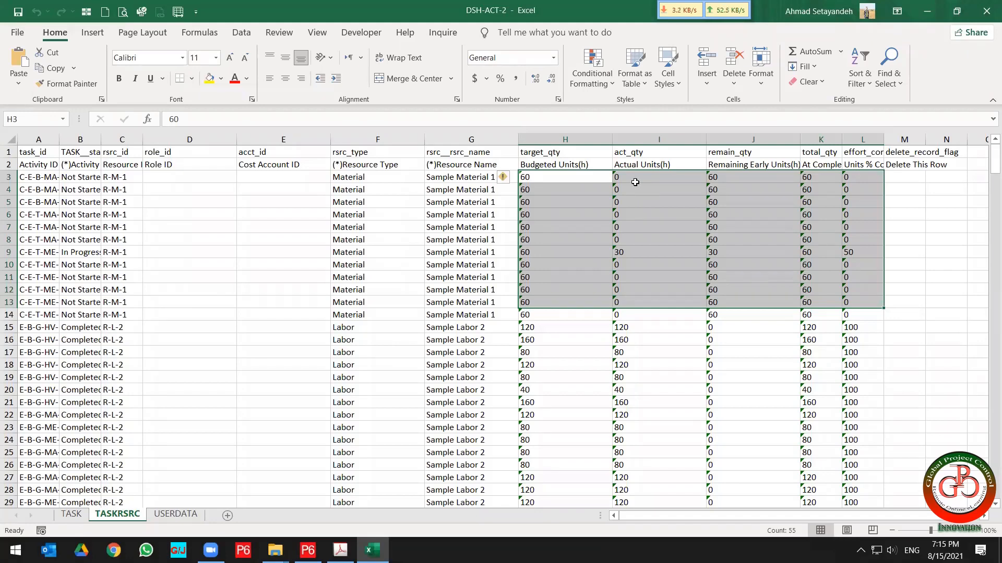
Return to Primavera P6, close the export result dialog and select the Tables & Lists row.
{"action": "key", "text": "alt+Tab"}
{"action": "key", "text": "alt+Tab"}
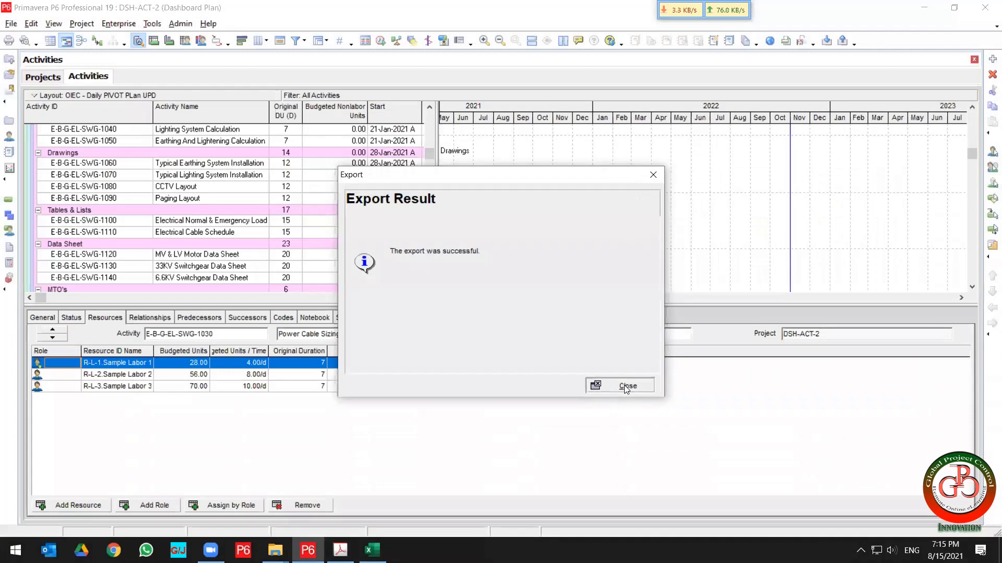
{"action": "left_click", "coordinate": [624, 385]}
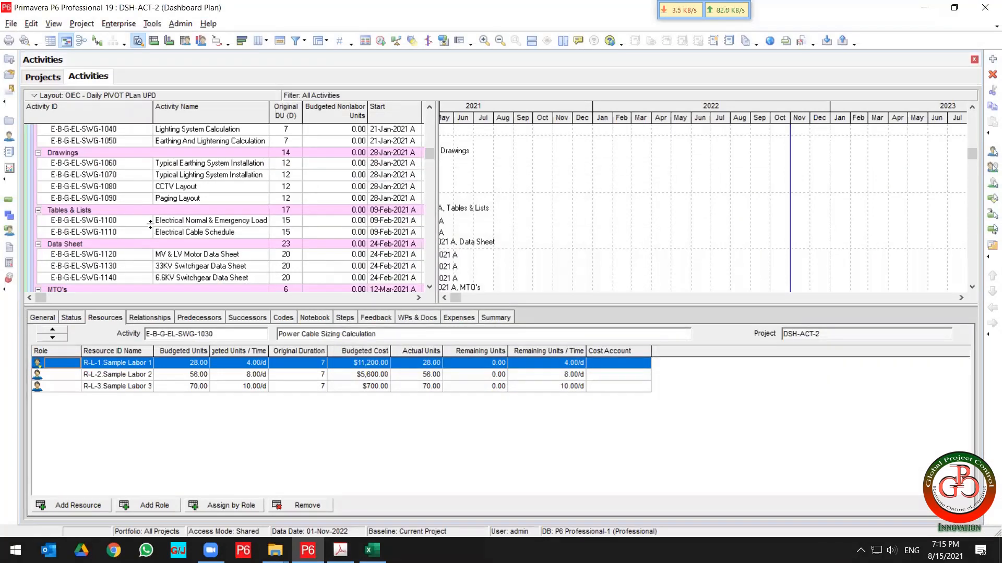
{"action": "left_click", "coordinate": [172, 210]}
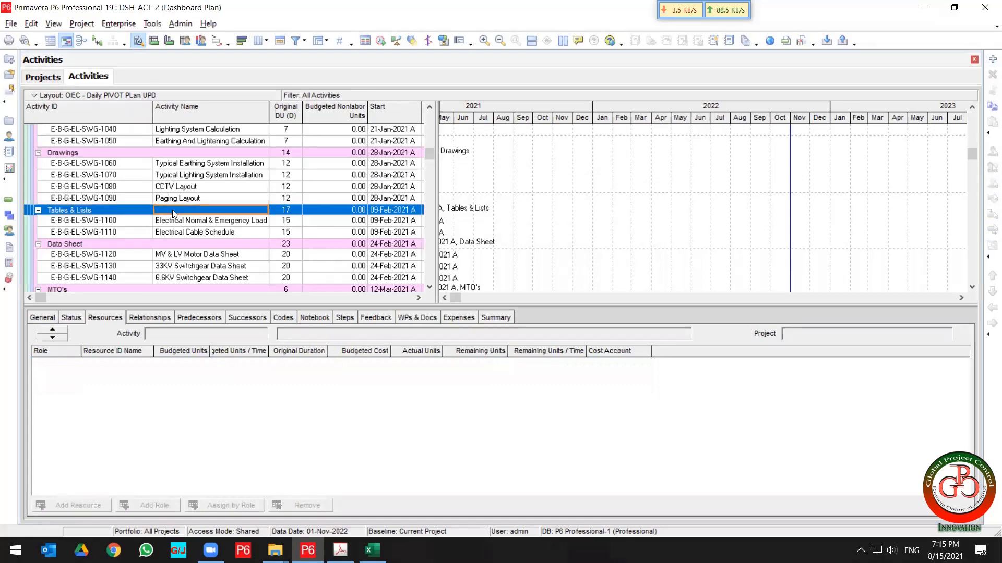
Highlight the Update Relationships topic in the course outline PDF.
{"action": "left_click", "coordinate": [340, 550]}
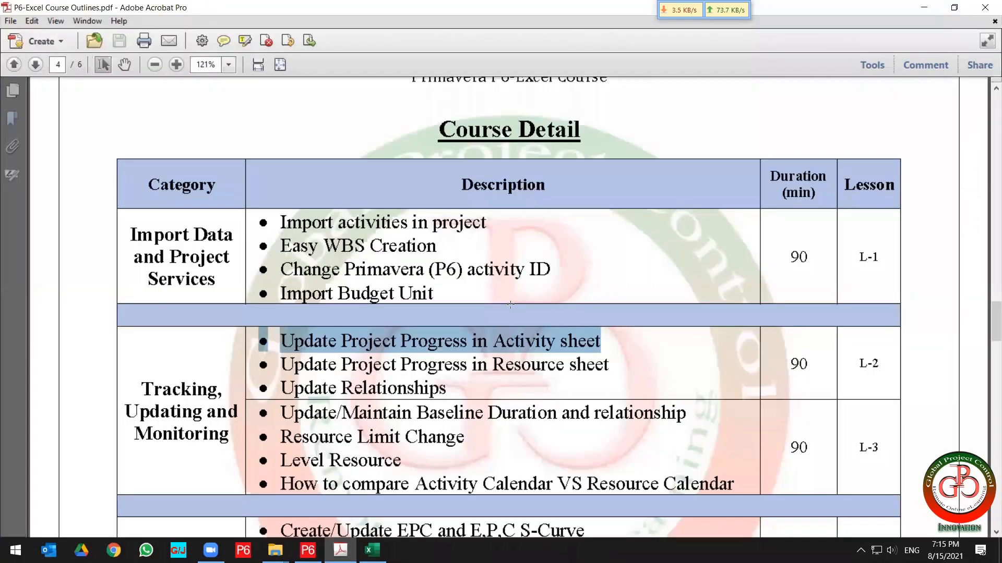
{"action": "scroll", "coordinate": [406, 402], "scroll_direction": "down", "scroll_amount": 2}
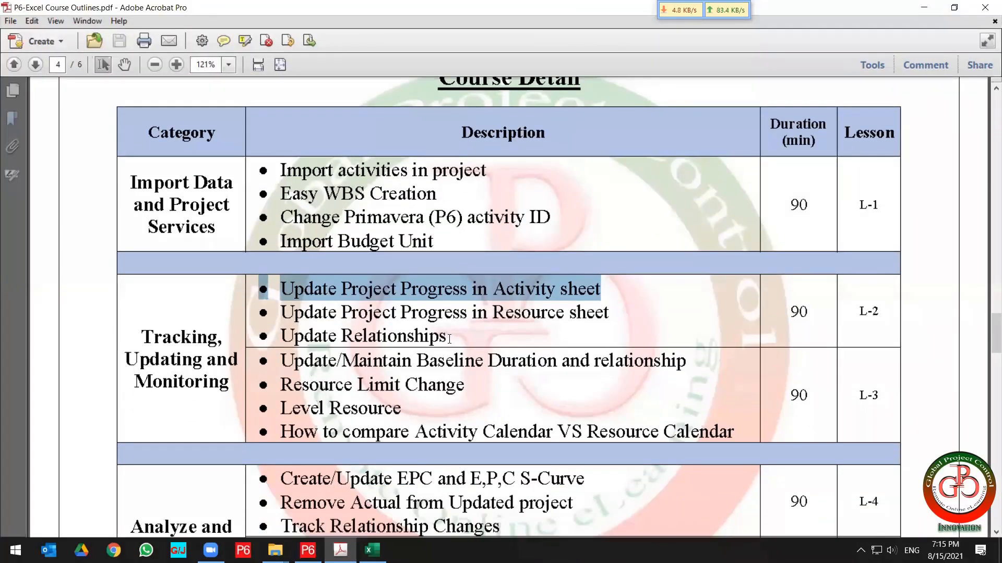
{"action": "left_click", "coordinate": [431, 336]}
{"action": "left_click_drag", "start_coordinate": [432, 337], "coordinate": [257, 331]}
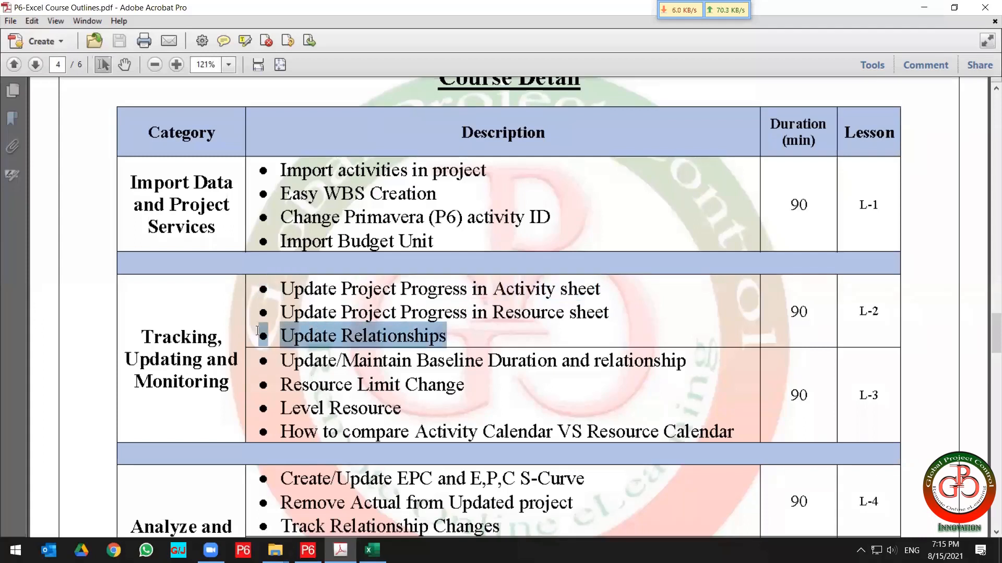
Start an XLSX spreadsheet export of the DSH-ACT-2 project's activity relationships from Primavera P6.
{"action": "scroll", "coordinate": [397, 419], "scroll_direction": "down", "scroll_amount": 1}
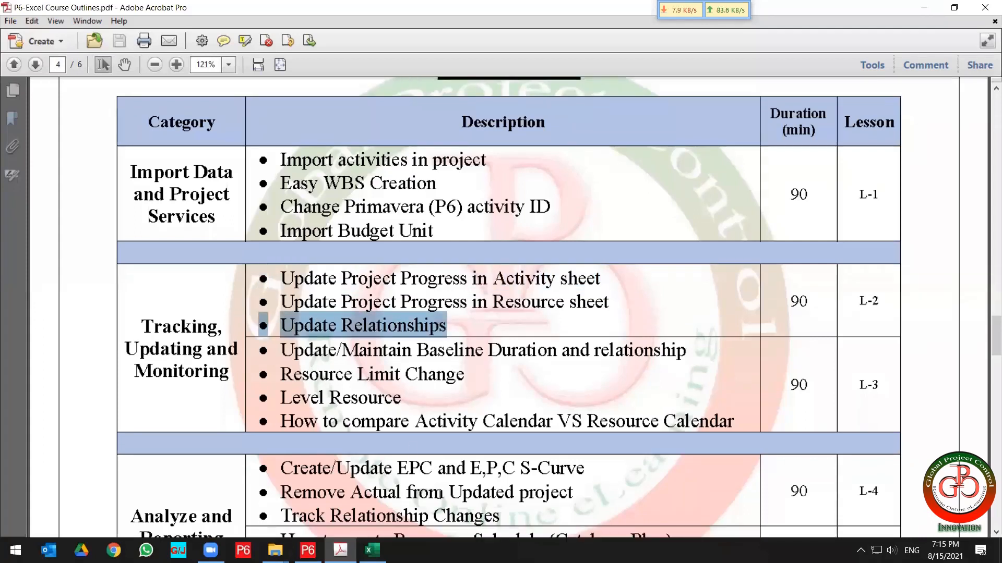
{"action": "left_click", "coordinate": [308, 551]}
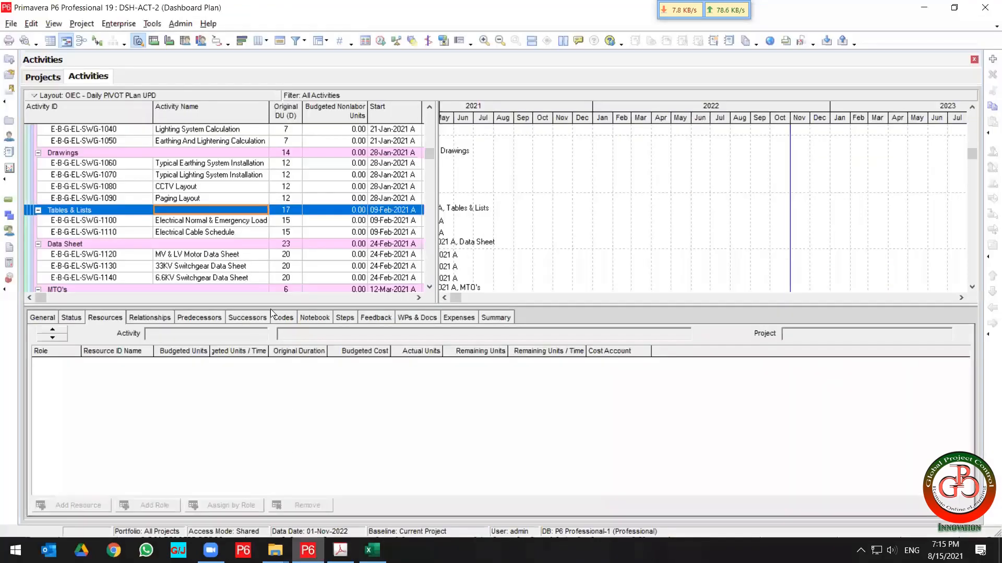
{"action": "left_click", "coordinate": [11, 24]}
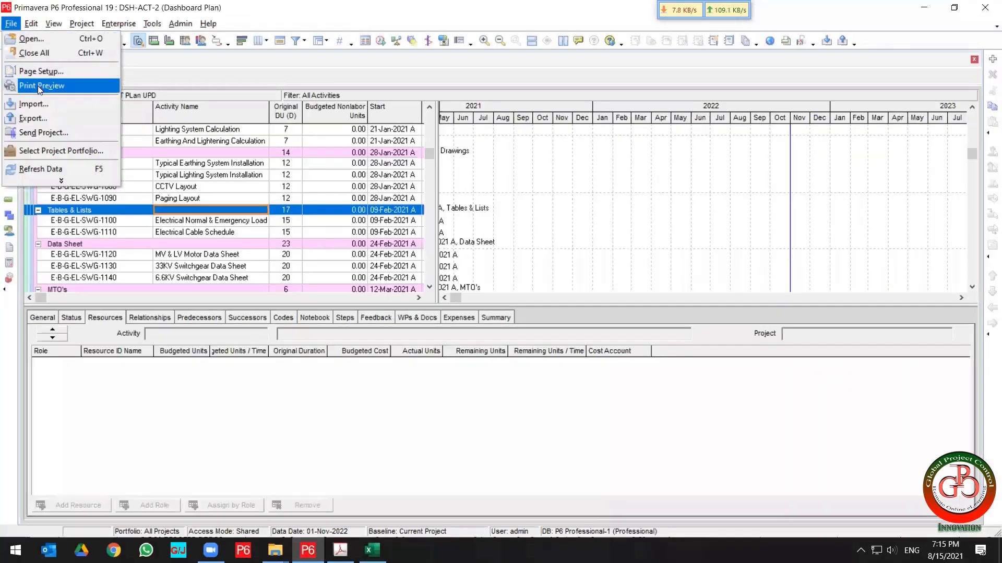
{"action": "left_click", "coordinate": [33, 119]}
{"action": "left_click", "coordinate": [383, 288]}
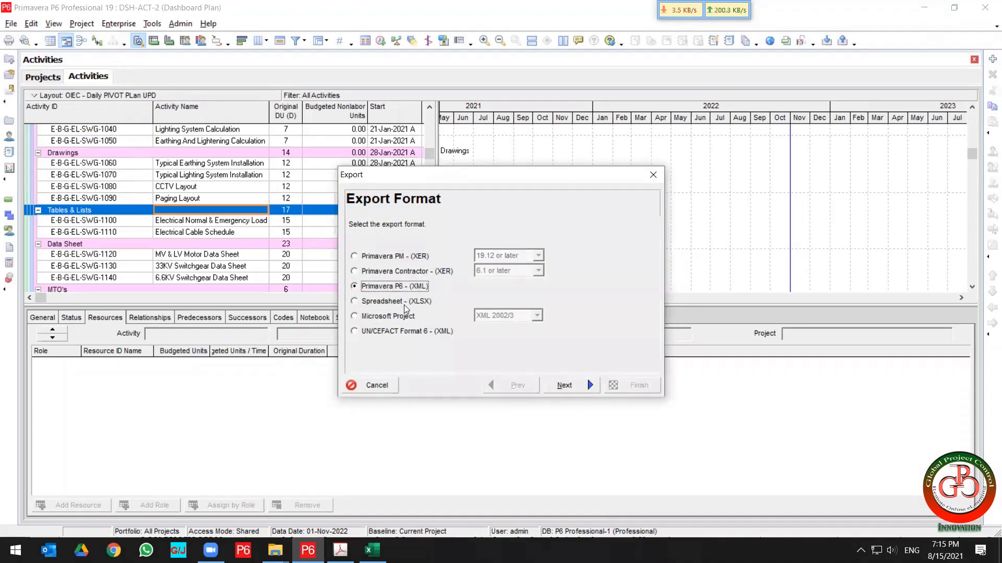
{"action": "left_click", "coordinate": [400, 302]}
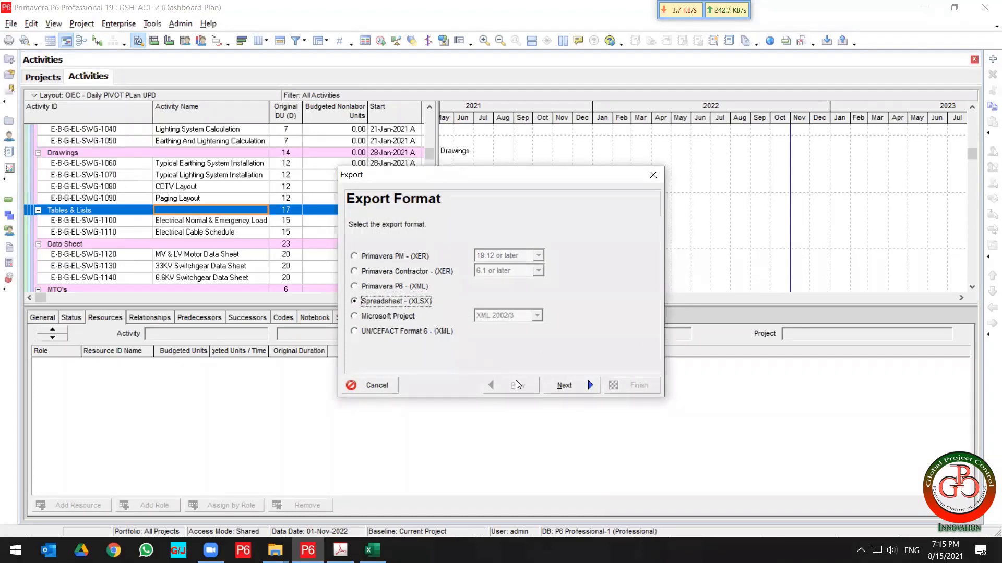
{"action": "left_click", "coordinate": [563, 385]}
{"action": "left_click", "coordinate": [411, 276]}
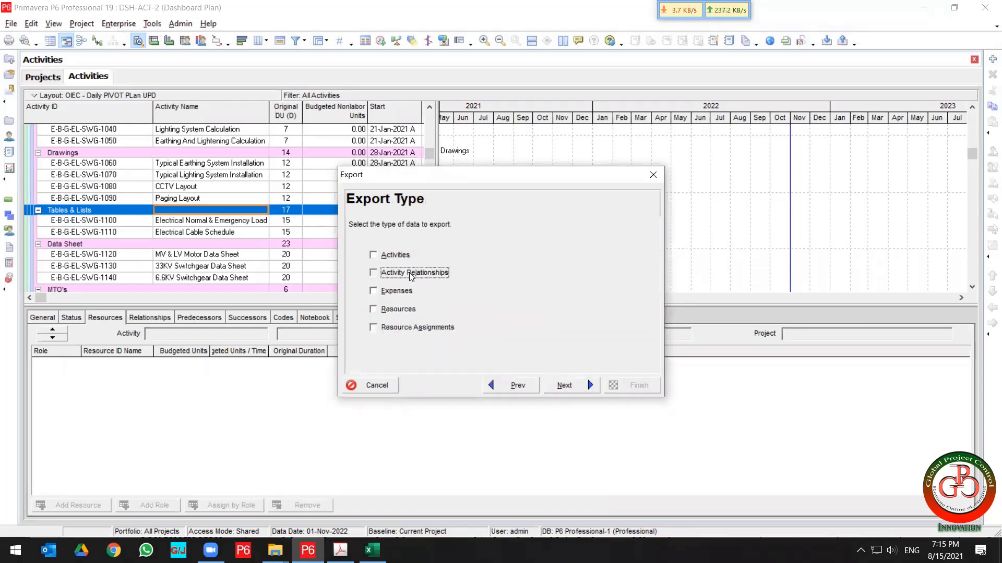
{"action": "left_click", "coordinate": [564, 385]}
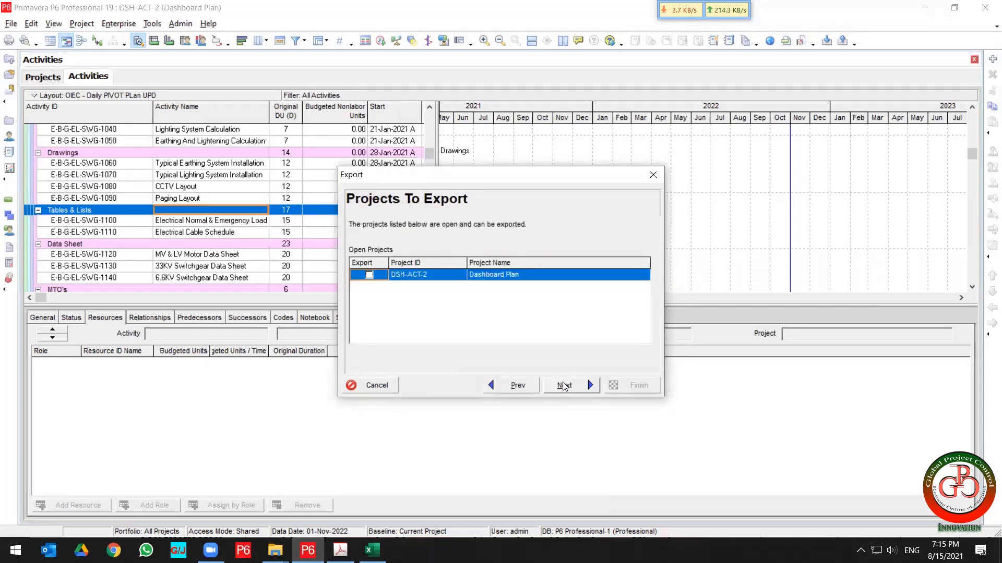
{"action": "left_click", "coordinate": [368, 275]}
{"action": "left_click", "coordinate": [573, 379]}
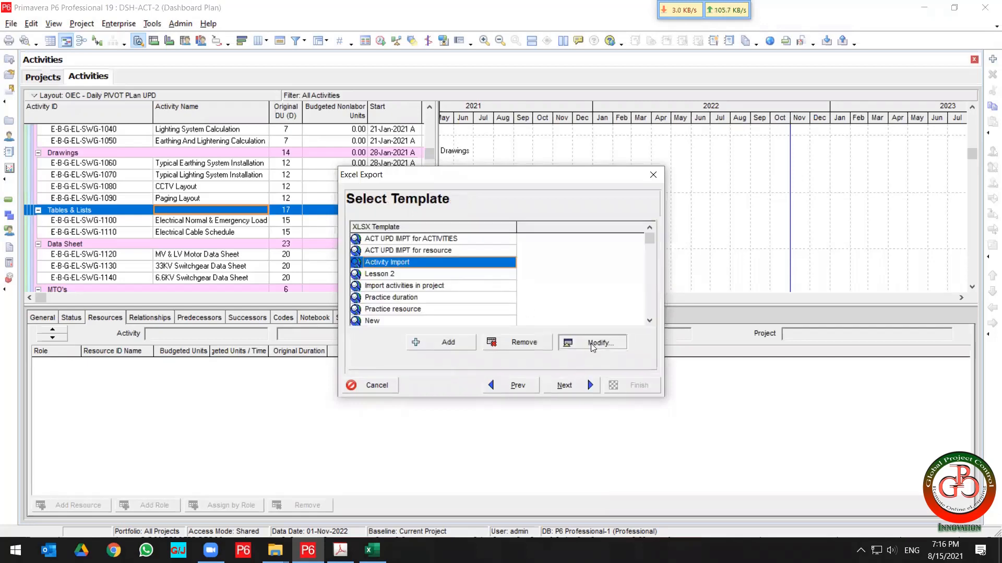
Open the Activity Import template to review its relationship columns and filter settings.
{"action": "left_click", "coordinate": [591, 343]}
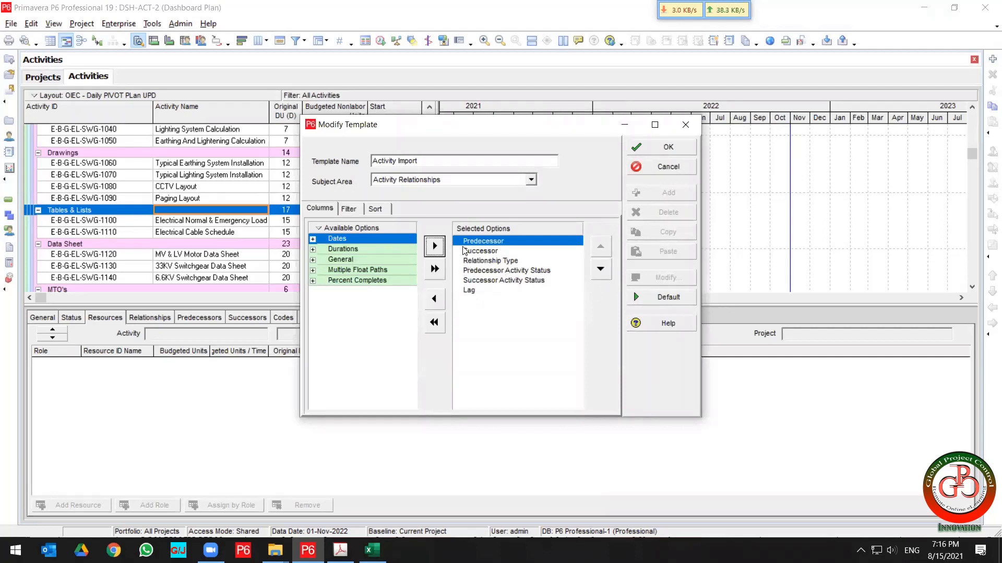
{"action": "left_click", "coordinate": [346, 210]}
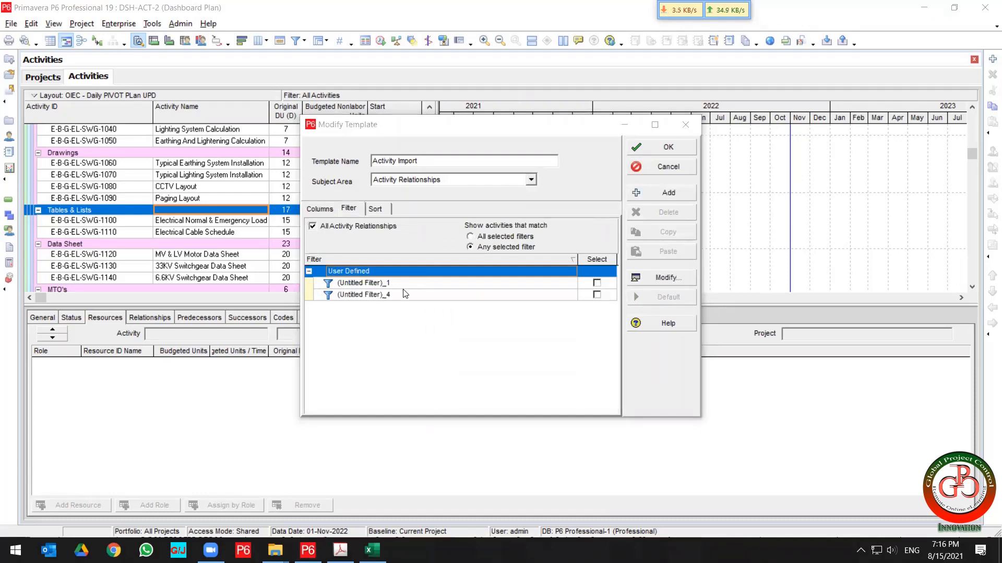
{"action": "left_click", "coordinate": [321, 209]}
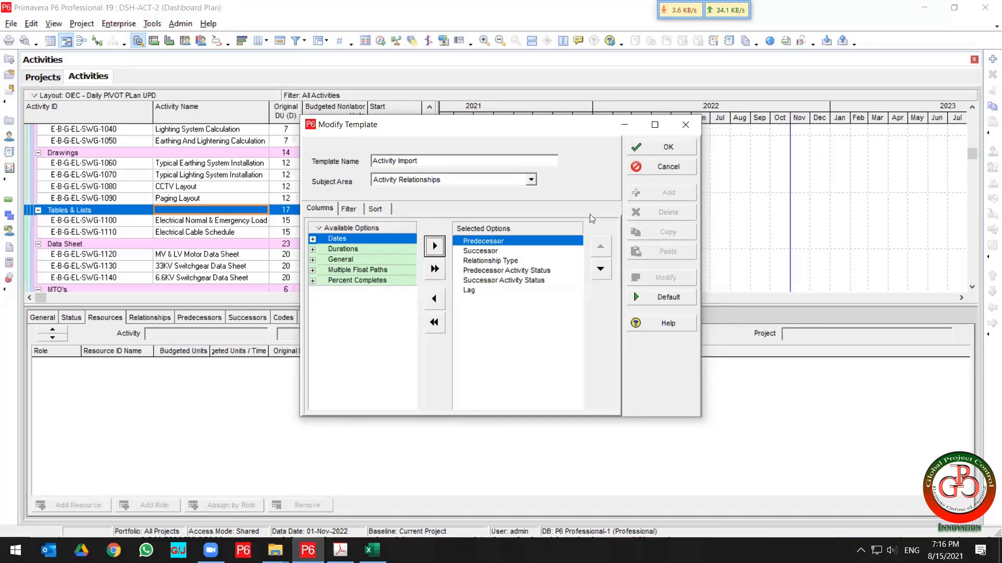
{"action": "left_click", "coordinate": [653, 145]}
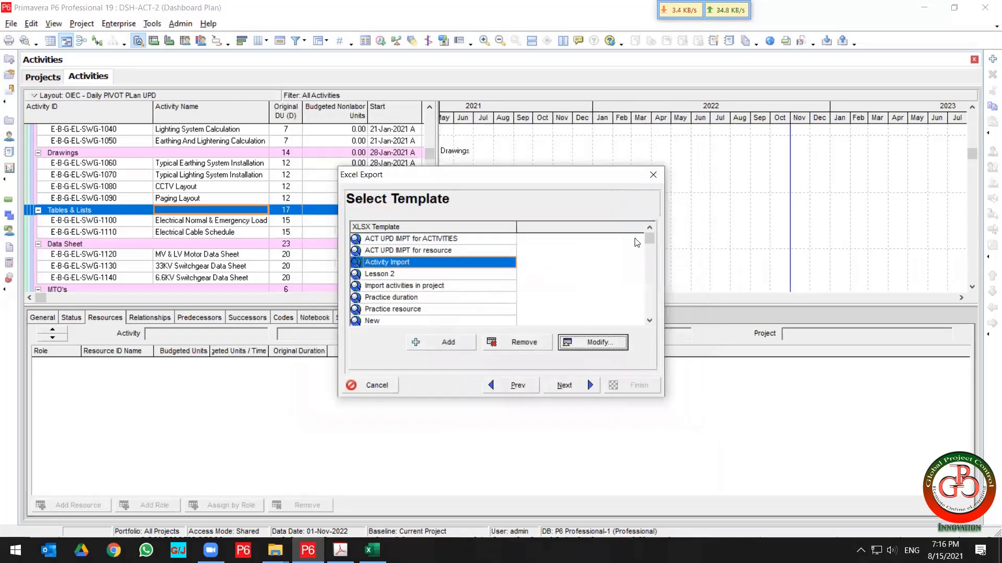
Save the export as DSH-ACT-2-Activity Relationships.xlsx in the Desktop New folder and finish it.
{"action": "left_click", "coordinate": [582, 391]}
{"action": "left_click", "coordinate": [607, 263]}
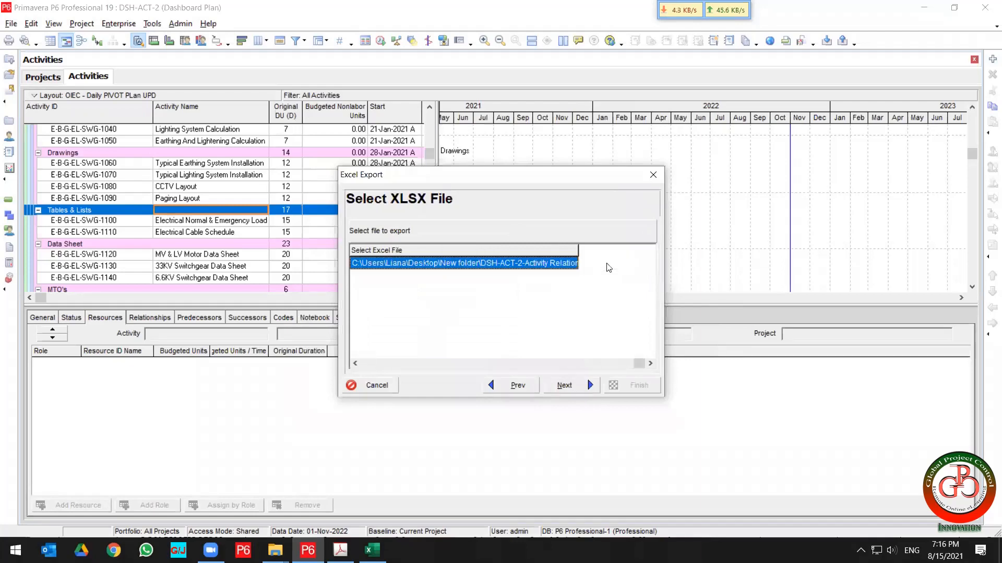
{"action": "left_click", "coordinate": [571, 268]}
{"action": "left_click", "coordinate": [572, 265]}
{"action": "left_click", "coordinate": [572, 263]}
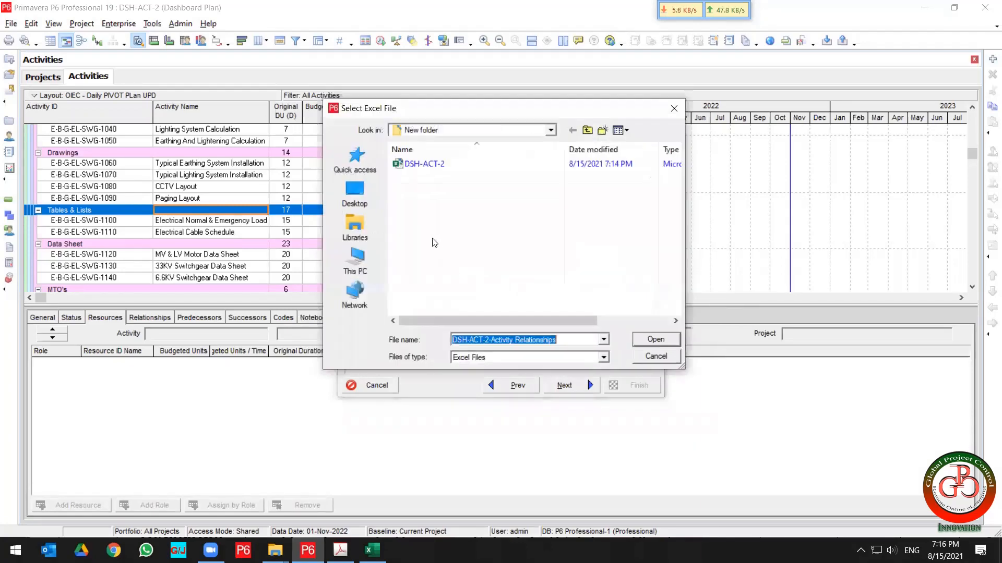
{"action": "left_click", "coordinate": [648, 341]}
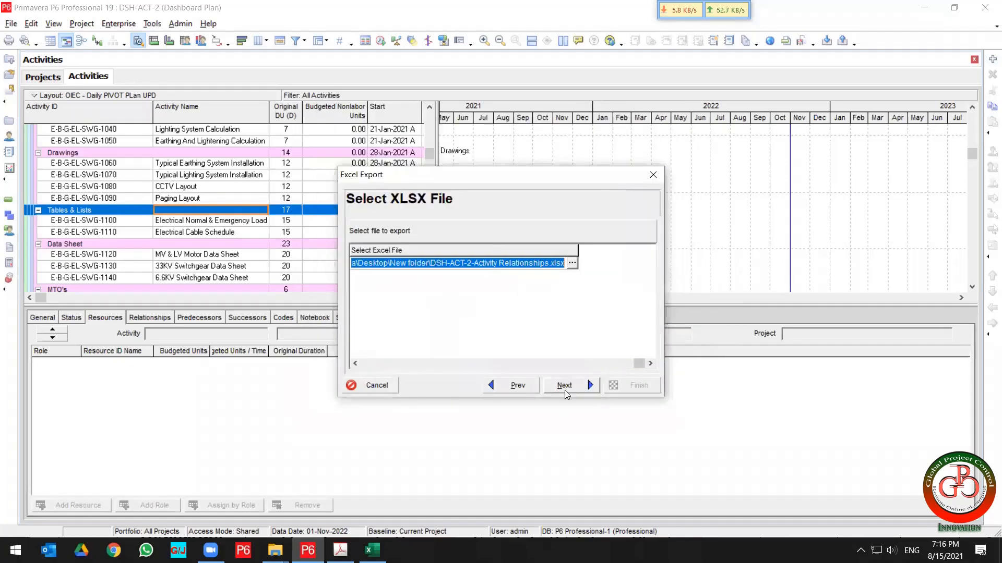
{"action": "left_click", "coordinate": [564, 386]}
{"action": "left_click", "coordinate": [631, 385]}
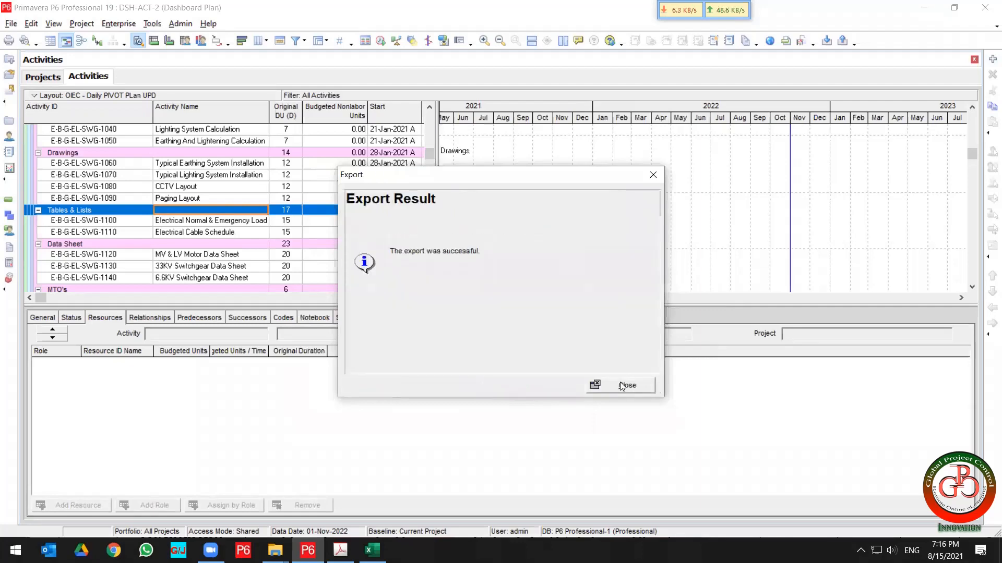
{"action": "left_click", "coordinate": [631, 385]}
Open the exported Activity Relationships workbook and autofit columns A to G.
{"action": "mouse_move", "coordinate": [275, 551]}
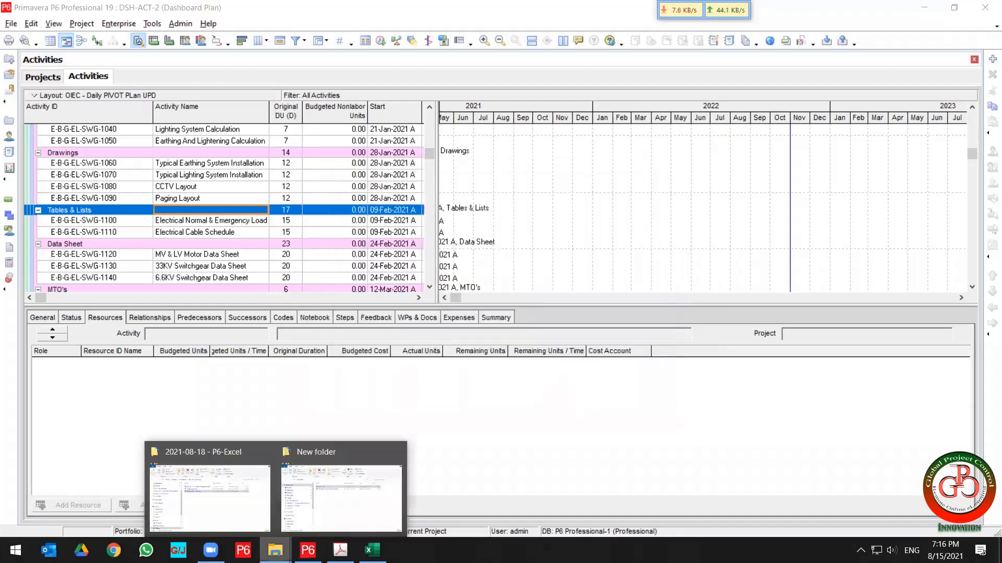
{"action": "left_click", "coordinate": [358, 485]}
{"action": "double_click", "coordinate": [440, 241]}
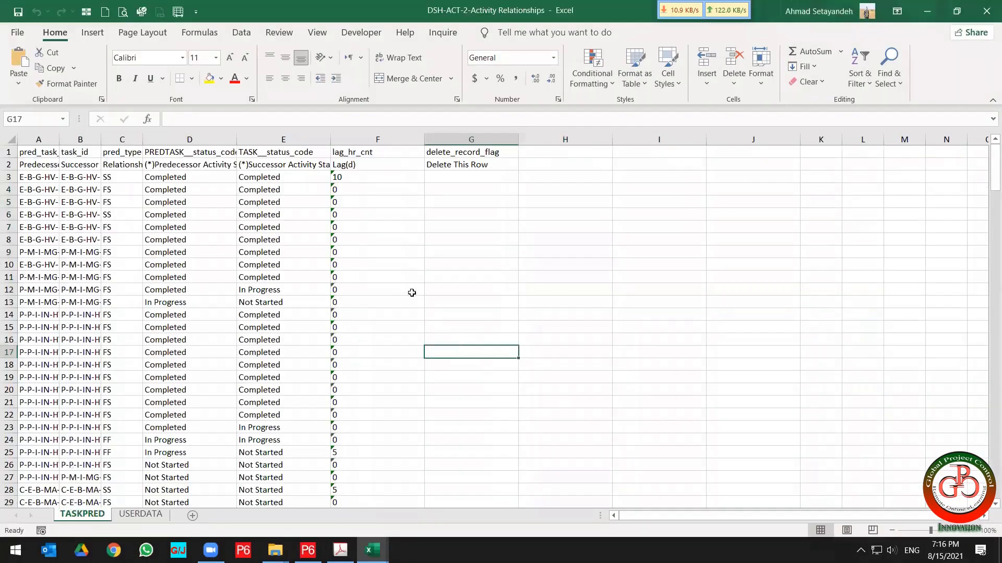
{"action": "left_click", "coordinate": [40, 138]}
{"action": "left_click_drag", "start_coordinate": [41, 138], "coordinate": [420, 141]}
{"action": "double_click", "coordinate": [419, 140]}
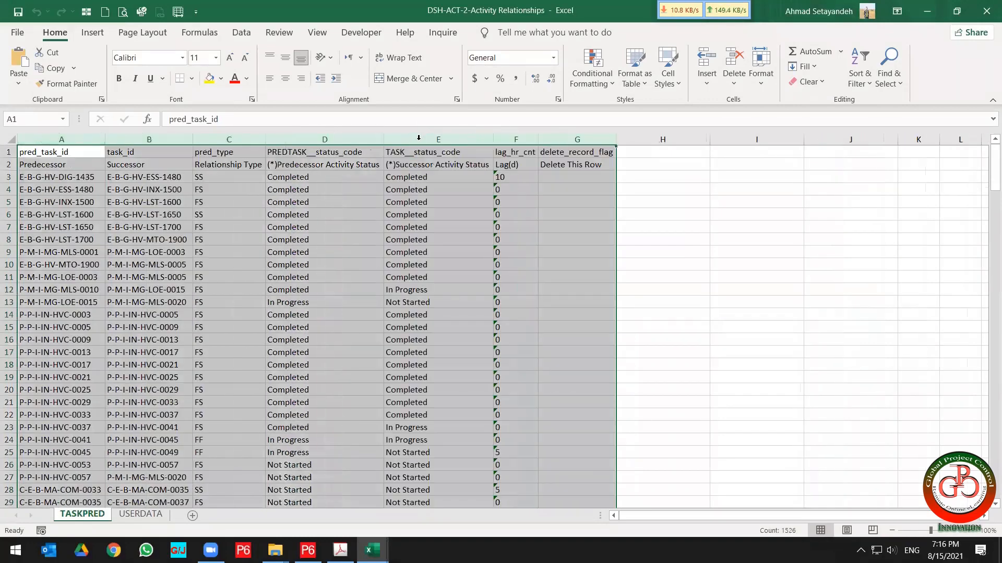
Select the relationship data and scroll through it to examine the rows.
{"action": "left_click", "coordinate": [60, 177]}
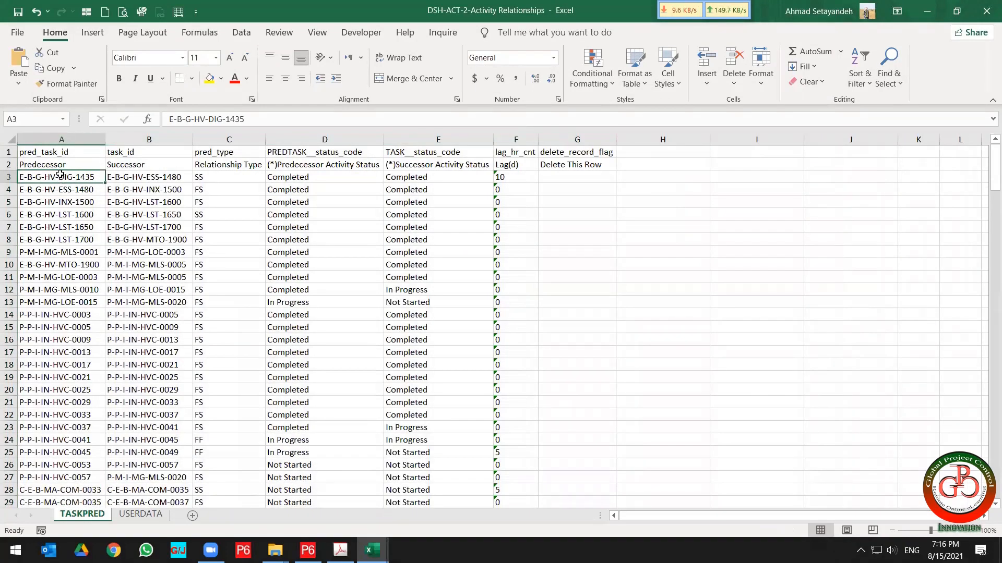
{"action": "mouse_move", "coordinate": [60, 177]}
{"action": "left_mouse_down"}
{"action": "mouse_move", "coordinate": [443, 240]}
{"action": "mouse_move", "coordinate": [447, 474]}
{"action": "mouse_move", "coordinate": [443, 467]}
{"action": "left_mouse_up"}
{"action": "scroll", "coordinate": [442, 467], "scroll_direction": "down", "scroll_amount": 15}
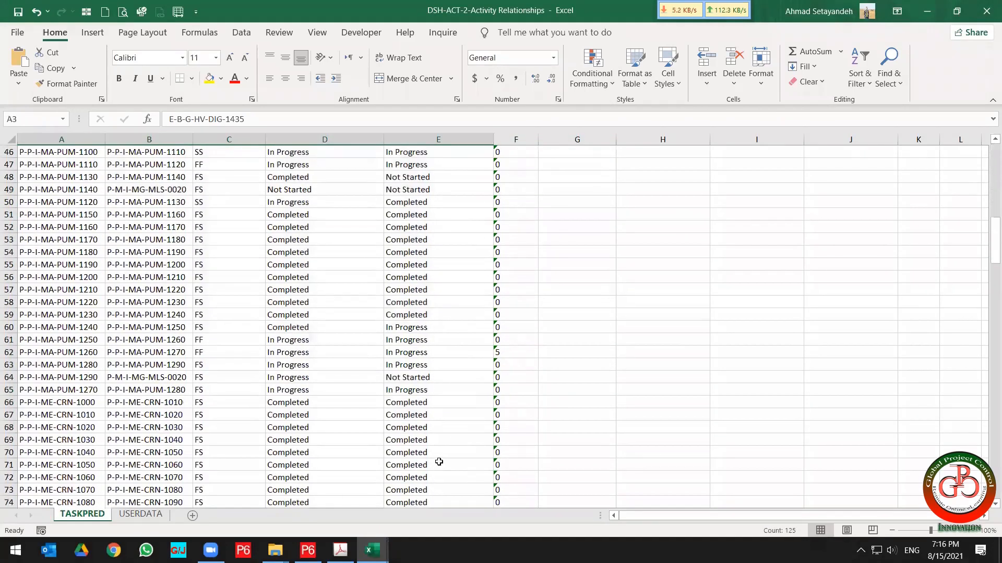
{"action": "scroll", "coordinate": [439, 462], "scroll_direction": "up", "scroll_amount": 8}
{"action": "scroll", "coordinate": [438, 463], "scroll_direction": "up", "scroll_amount": 7}
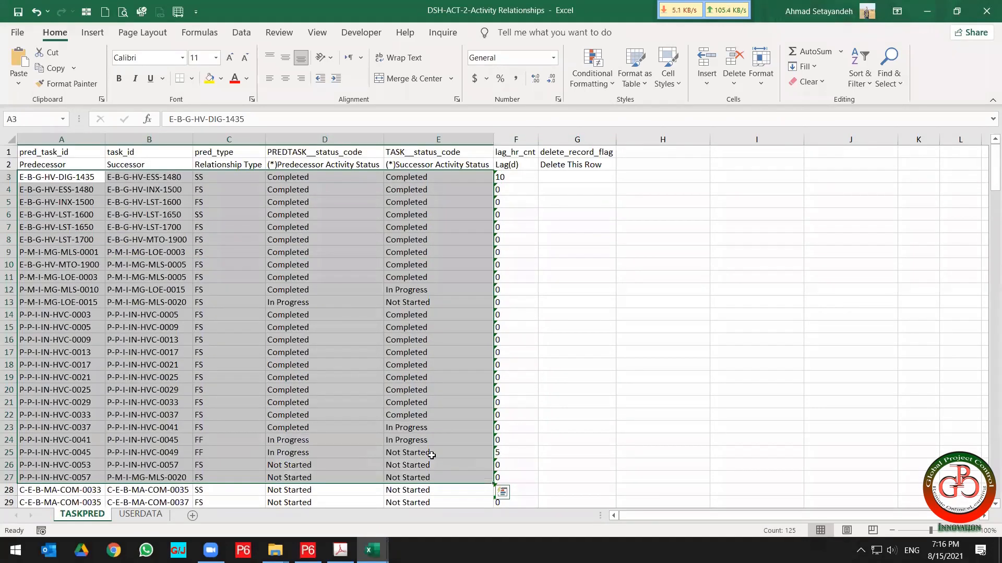
Apply filters to the description header row 2.
{"action": "left_click", "coordinate": [7, 166]}
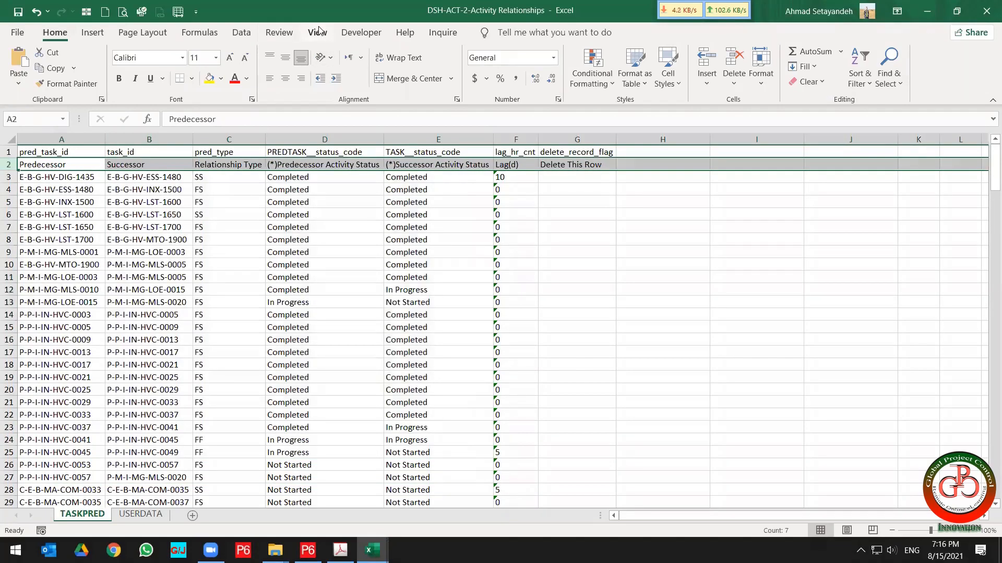
{"action": "left_click", "coordinate": [250, 34]}
{"action": "left_click", "coordinate": [462, 68]}
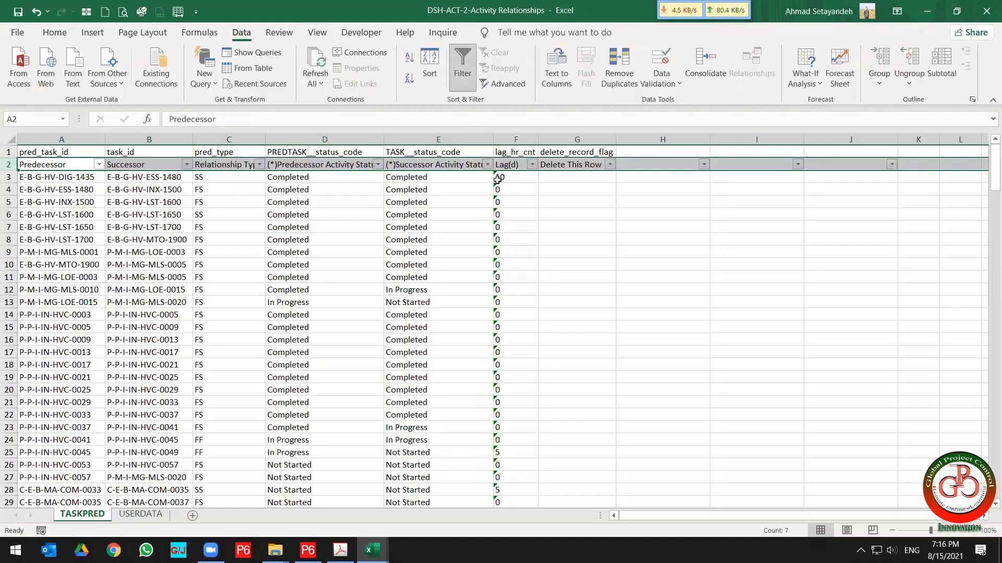
Open the lag, relationship type and activity status filter lists to examine their values.
{"action": "left_click", "coordinate": [515, 202]}
{"action": "left_click", "coordinate": [533, 165]}
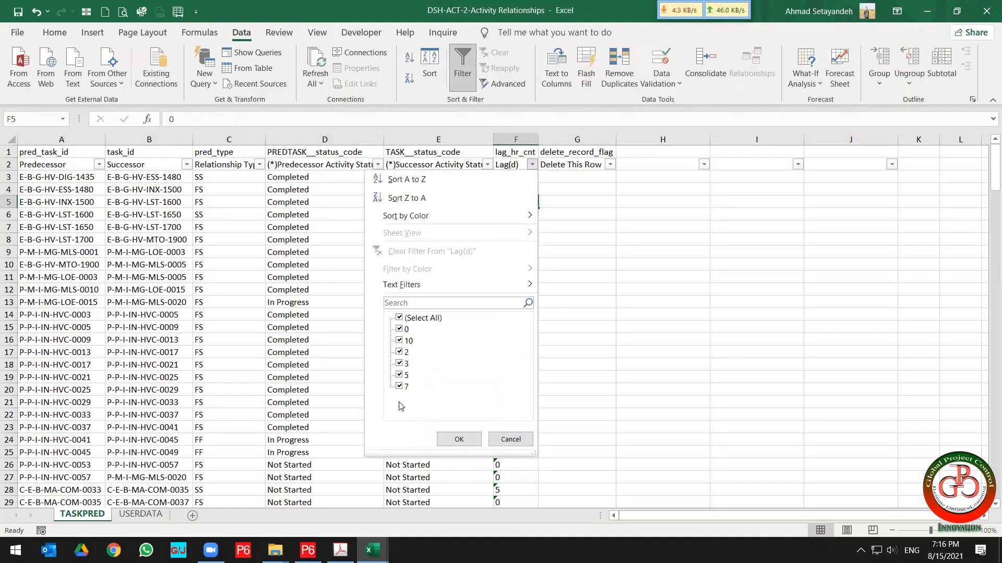
{"action": "left_click", "coordinate": [306, 335]}
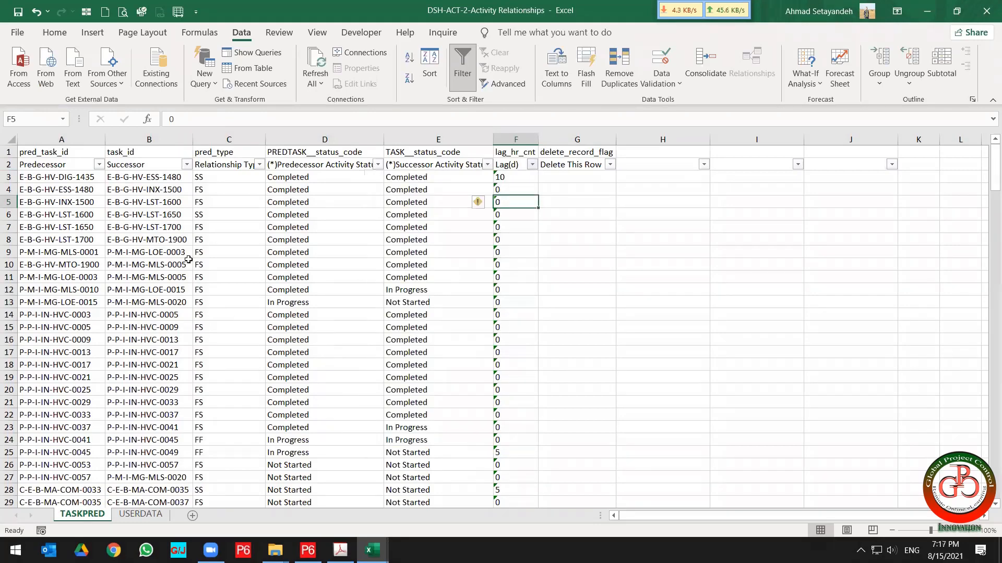
{"action": "left_click_drag", "start_coordinate": [71, 181], "coordinate": [196, 192]}
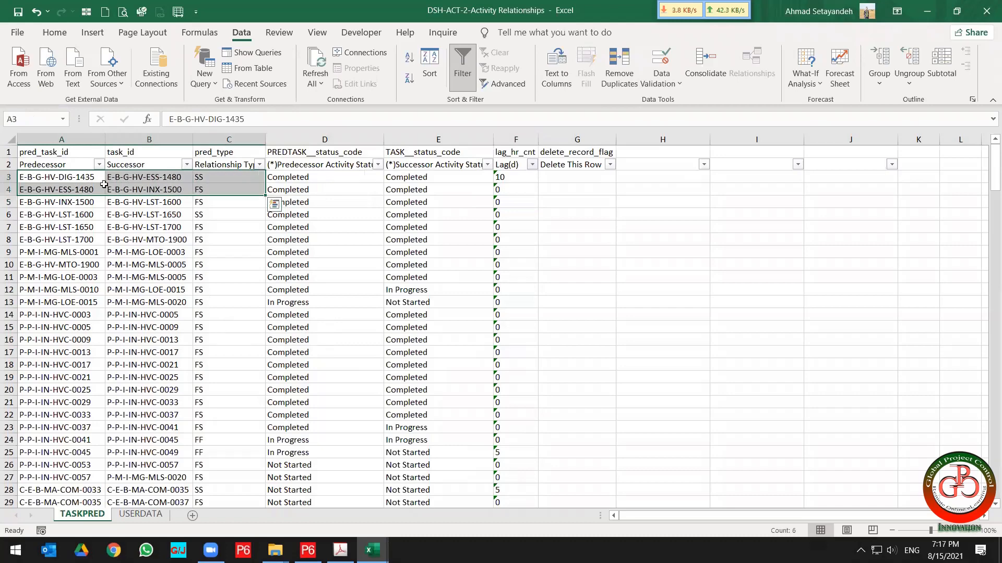
{"action": "left_click", "coordinate": [47, 180]}
{"action": "left_click_drag", "start_coordinate": [81, 180], "coordinate": [139, 301]}
{"action": "left_click", "coordinate": [235, 176]}
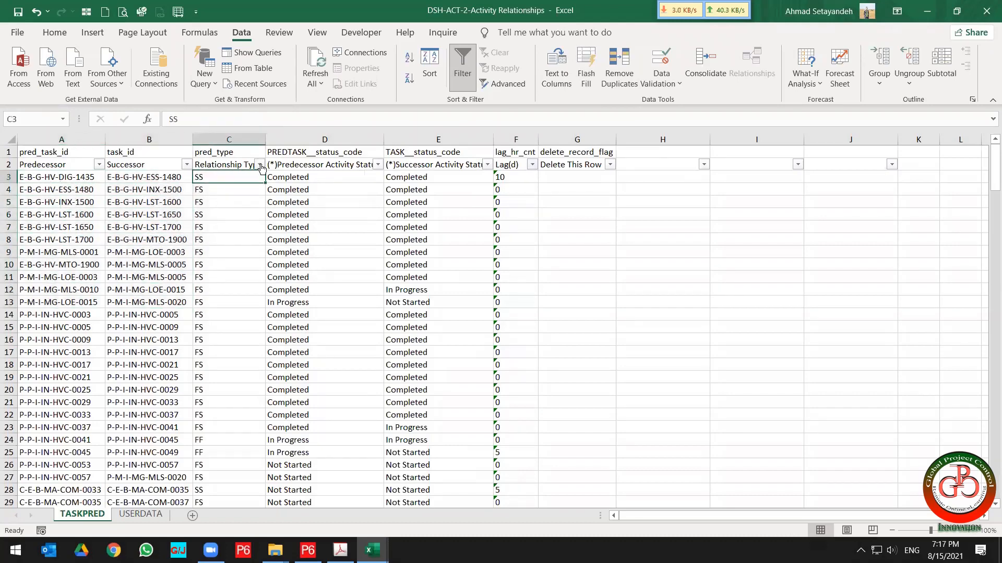
{"action": "left_click", "coordinate": [259, 165]}
{"action": "left_click", "coordinate": [313, 173]}
{"action": "left_click", "coordinate": [377, 165]}
{"action": "left_click", "coordinate": [458, 174]}
{"action": "left_click", "coordinate": [487, 166]}
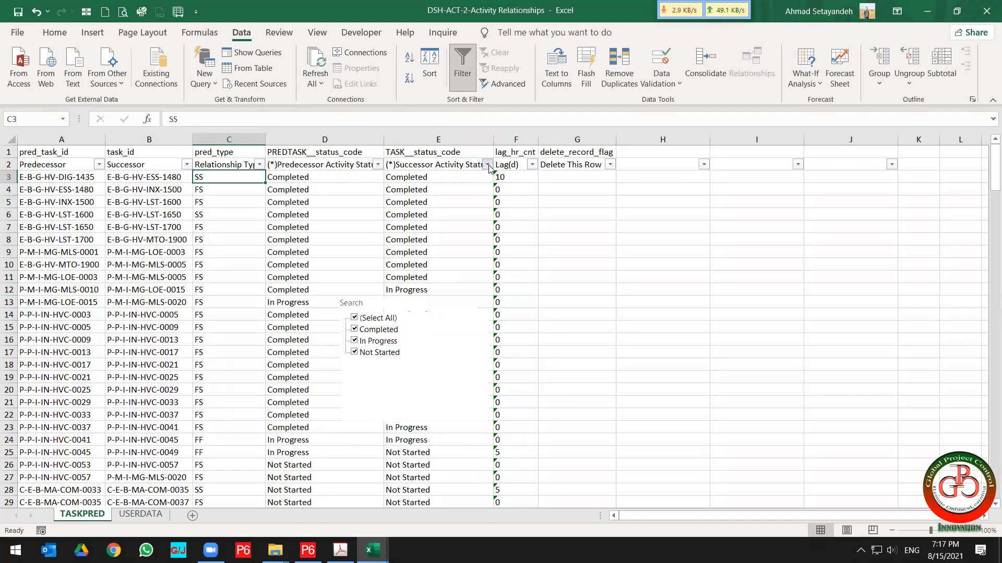
{"action": "left_click", "coordinate": [541, 258]}
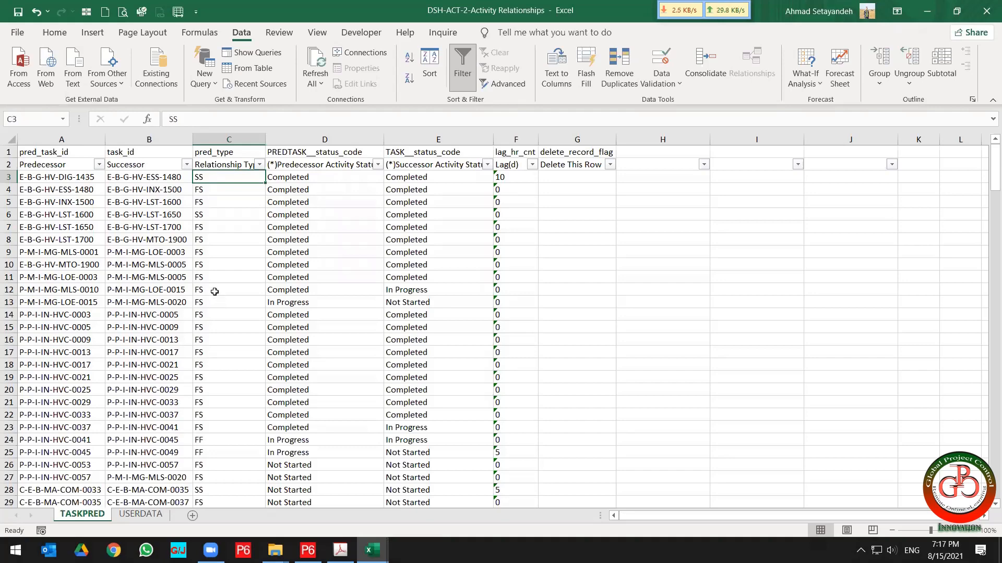
Autofit columns A to G again and center-align their contents.
{"action": "left_click_drag", "start_coordinate": [54, 142], "coordinate": [572, 148]}
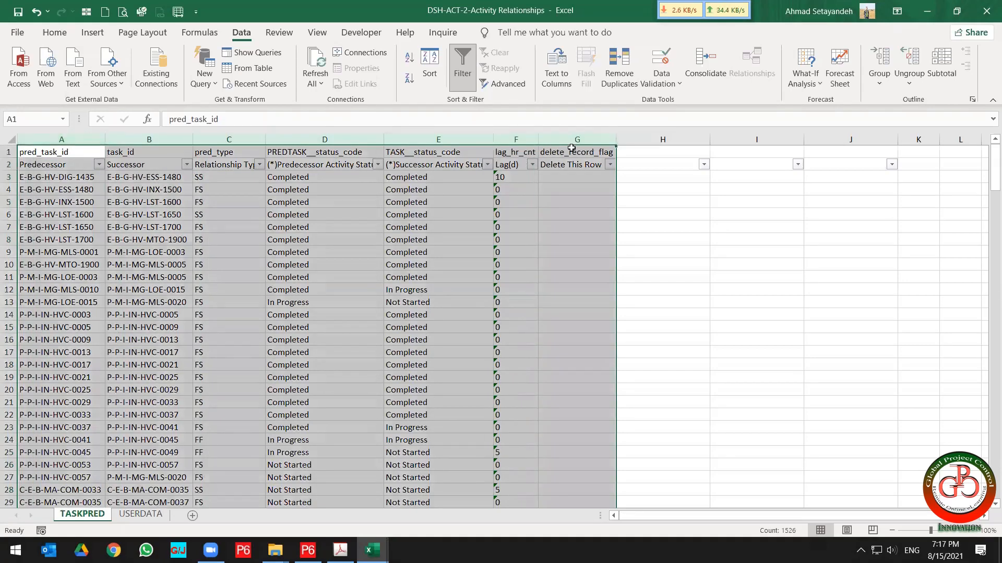
{"action": "double_click", "coordinate": [542, 139]}
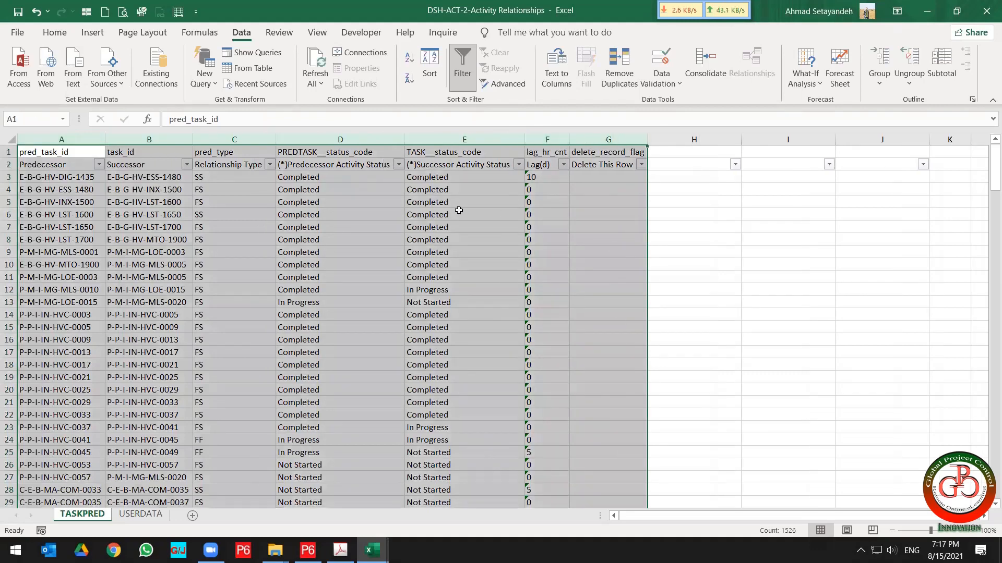
{"action": "left_click", "coordinate": [55, 32]}
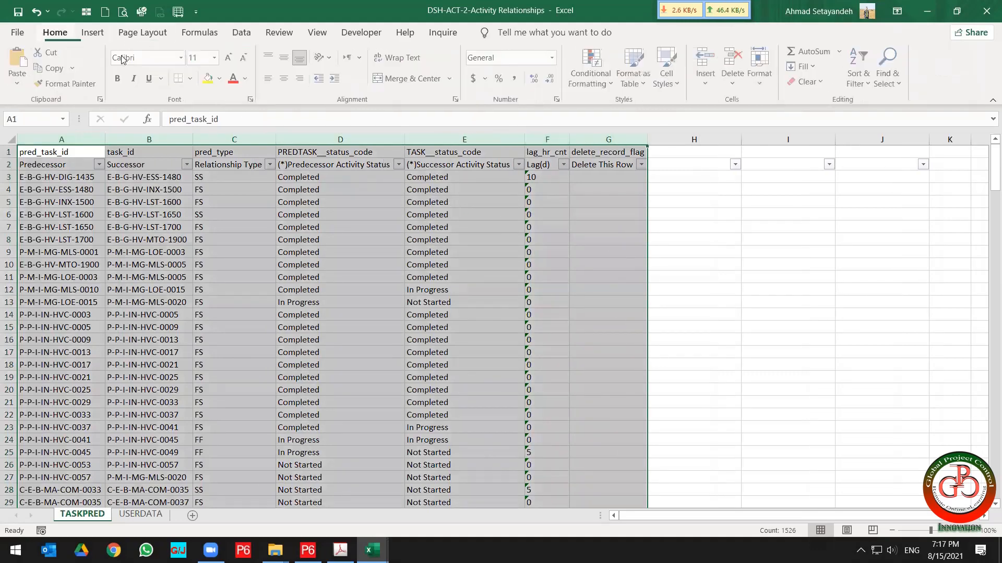
{"action": "left_click", "coordinate": [284, 78]}
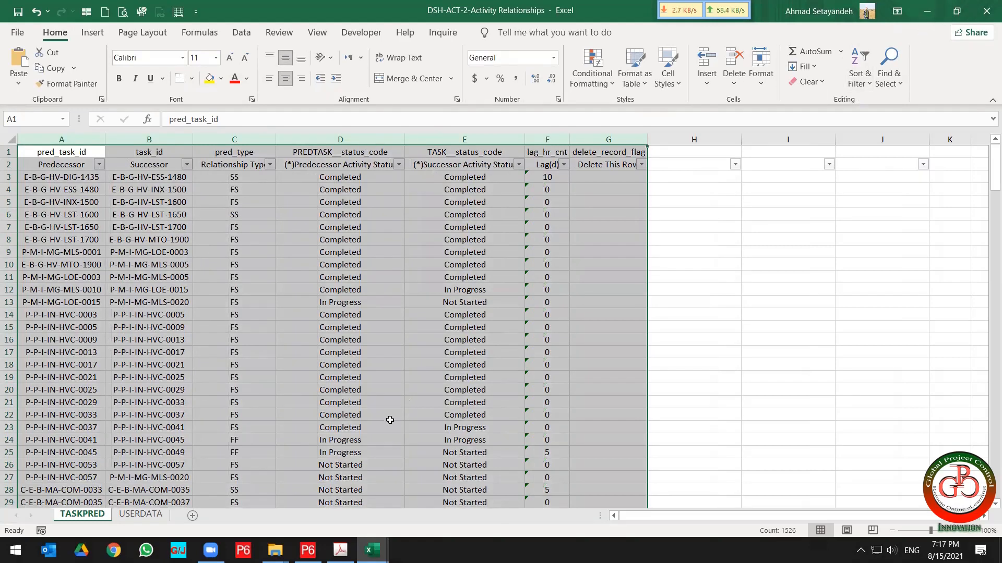
Switch back to the course outline PDF.
{"action": "left_click", "coordinate": [340, 550]}
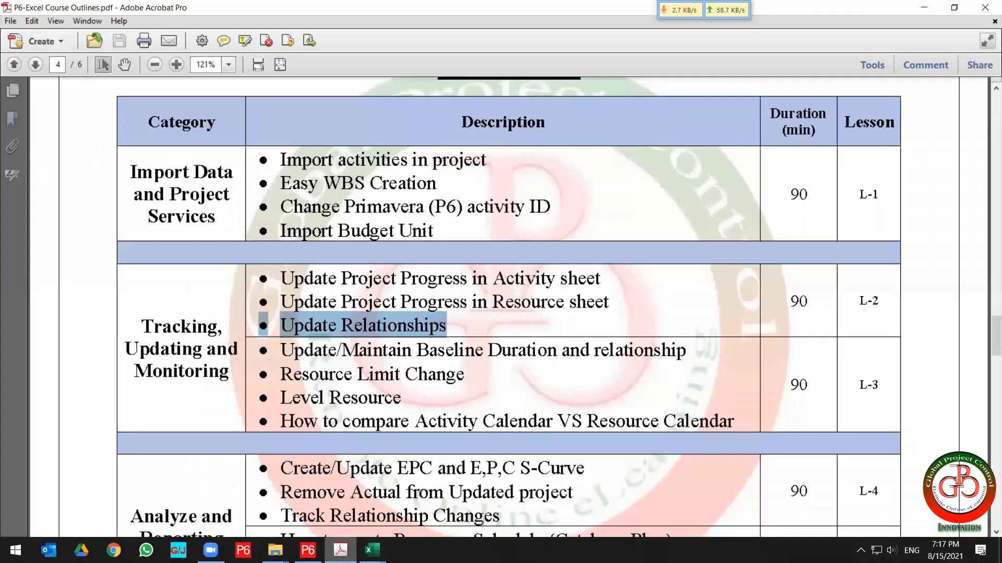
Highlight the 'Update/Maintain Baseline Duration and relationship' topic in the course outline.
{"action": "scroll", "coordinate": [449, 387], "scroll_direction": "down", "scroll_amount": 1}
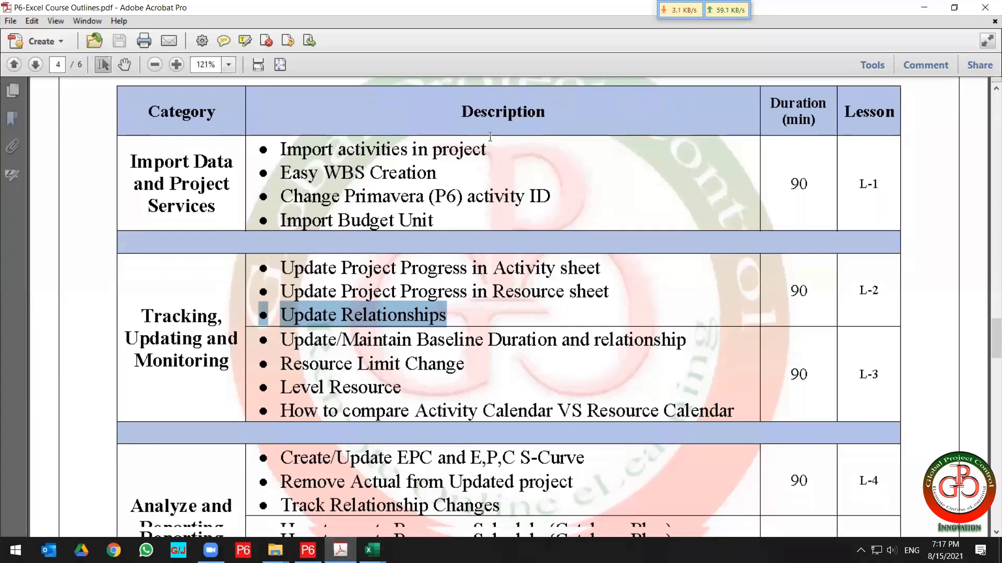
{"action": "scroll", "coordinate": [489, 137], "scroll_direction": "down", "scroll_amount": 1}
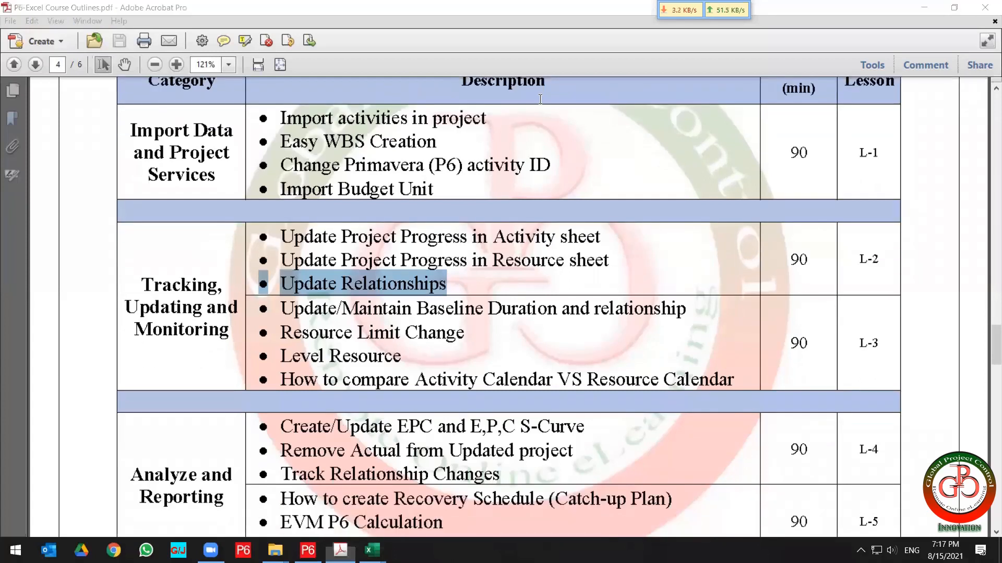
{"action": "left_click_drag", "start_coordinate": [281, 308], "coordinate": [430, 307]}
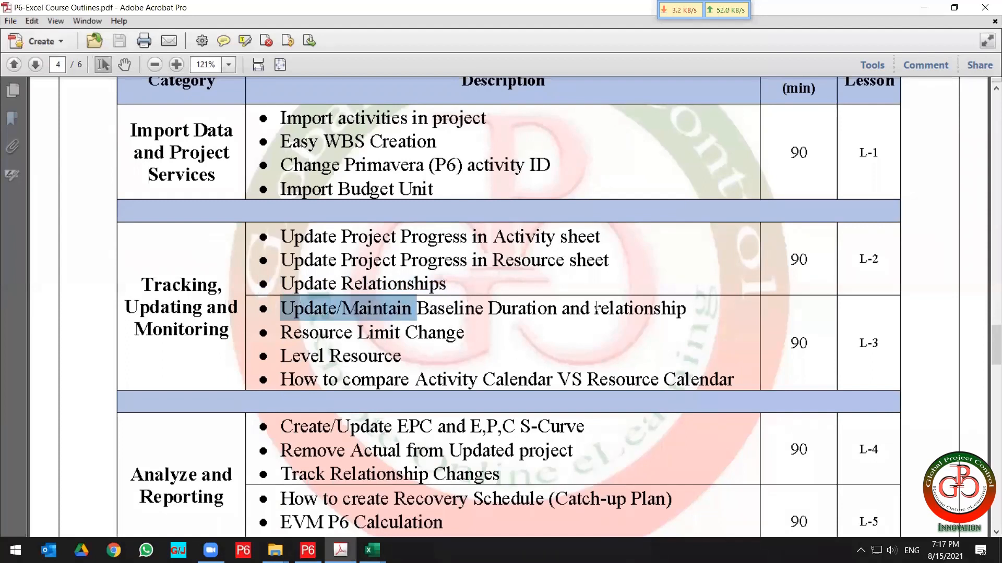
{"action": "left_click_drag", "start_coordinate": [597, 307], "coordinate": [658, 308]}
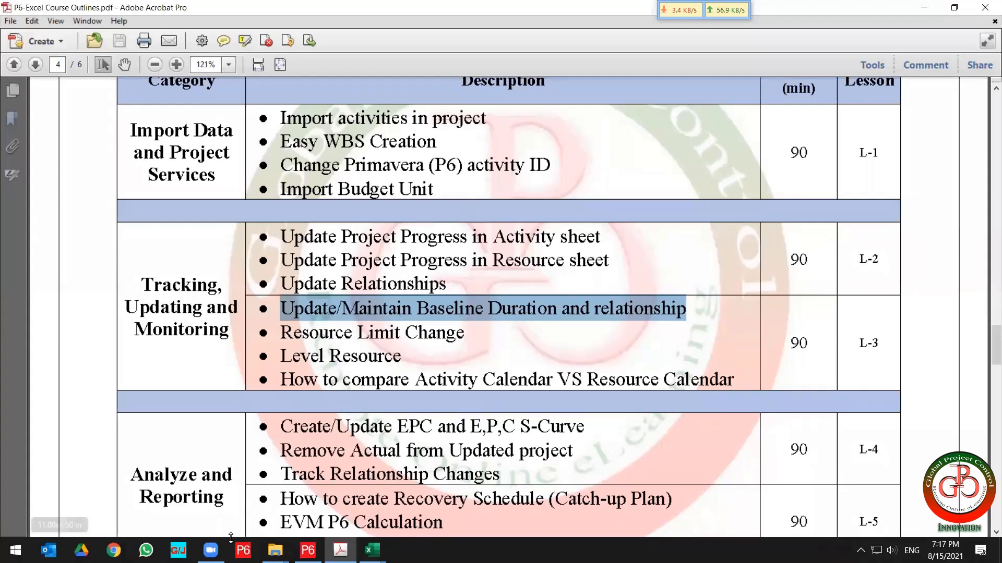
Switch to P6, open Maintain Baselines and review the update options for baseline Dashboard Plan - B1.
{"action": "left_click", "coordinate": [308, 550]}
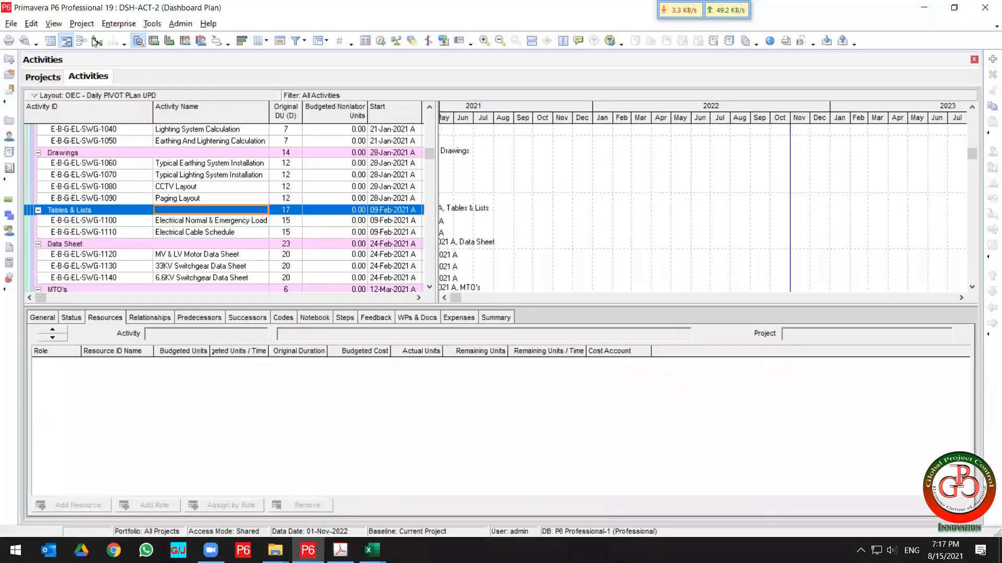
{"action": "left_click", "coordinate": [94, 27]}
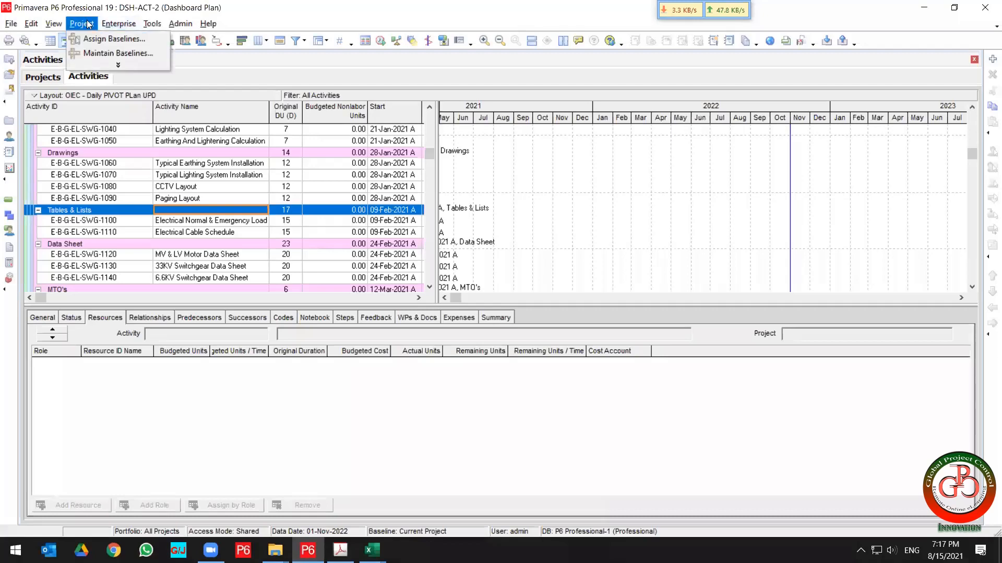
{"action": "left_click", "coordinate": [95, 50]}
{"action": "left_click", "coordinate": [446, 208]}
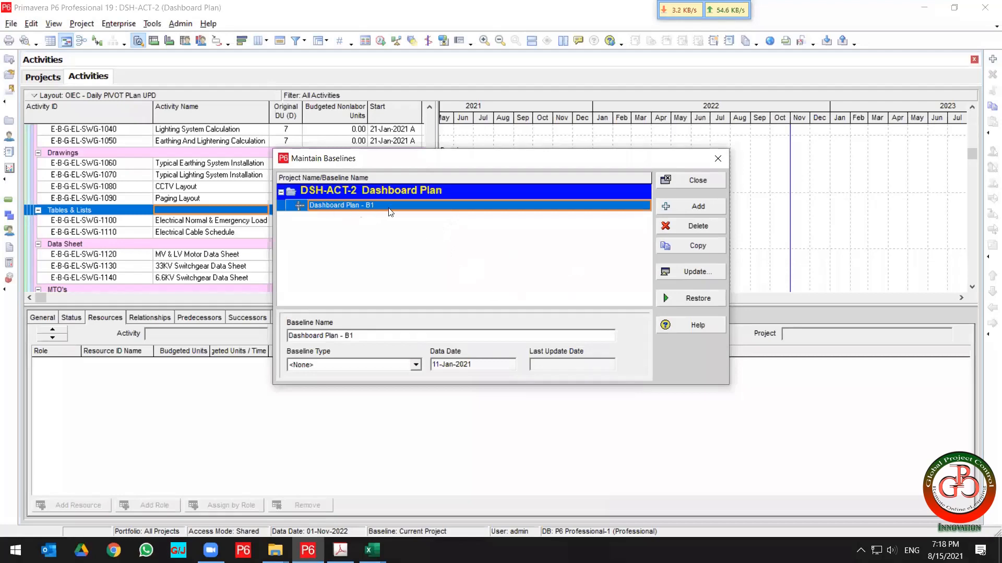
{"action": "left_click", "coordinate": [710, 273]}
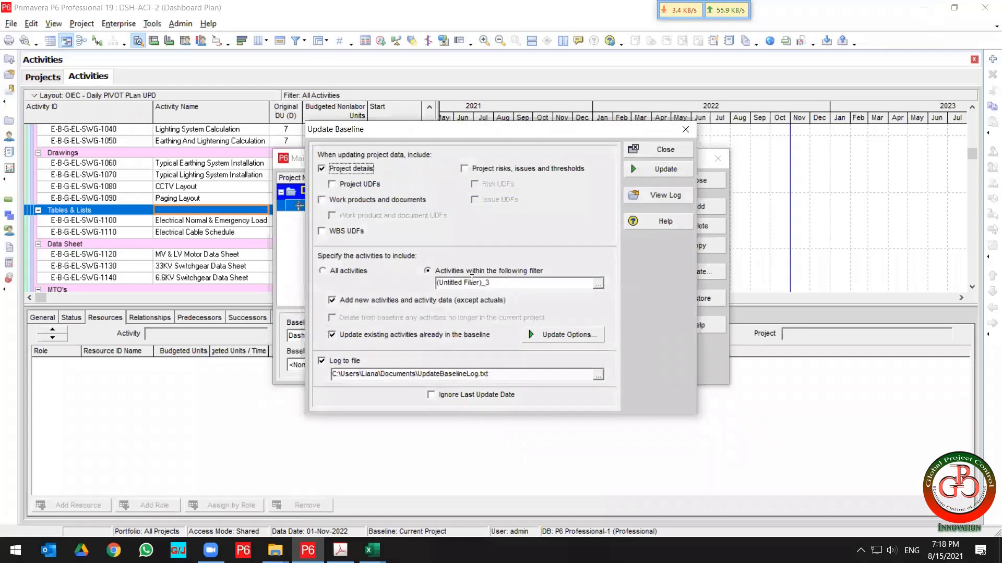
{"action": "left_click", "coordinate": [578, 337]}
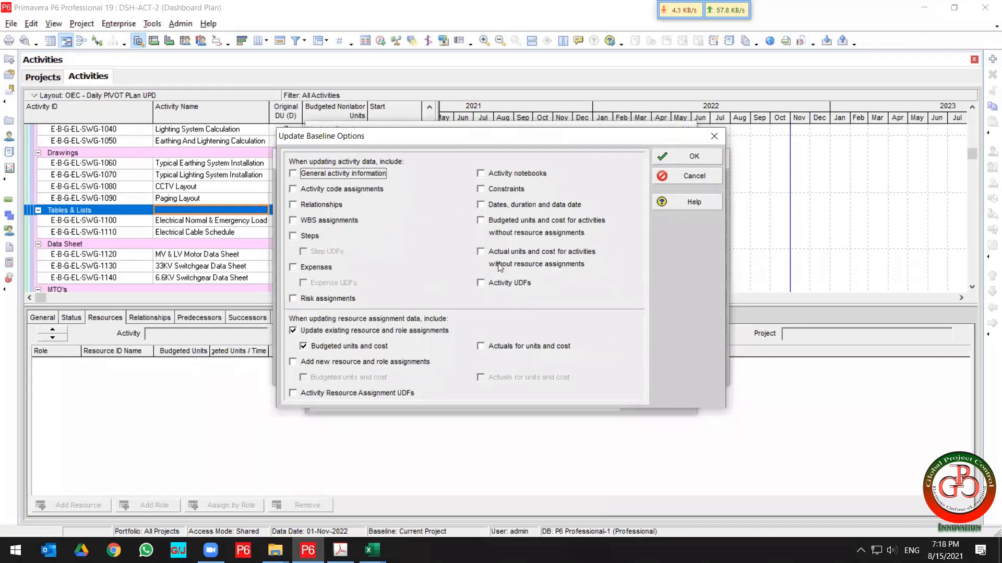
{"action": "left_click", "coordinate": [688, 175]}
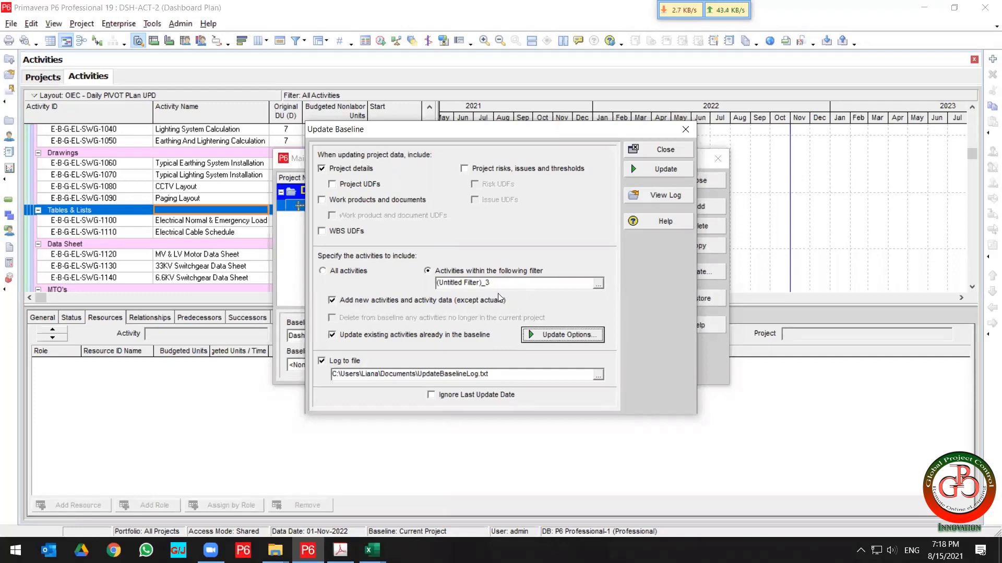
Set the baseline update to include All Activities, review the update options, and close without updating.
{"action": "left_click", "coordinate": [340, 271]}
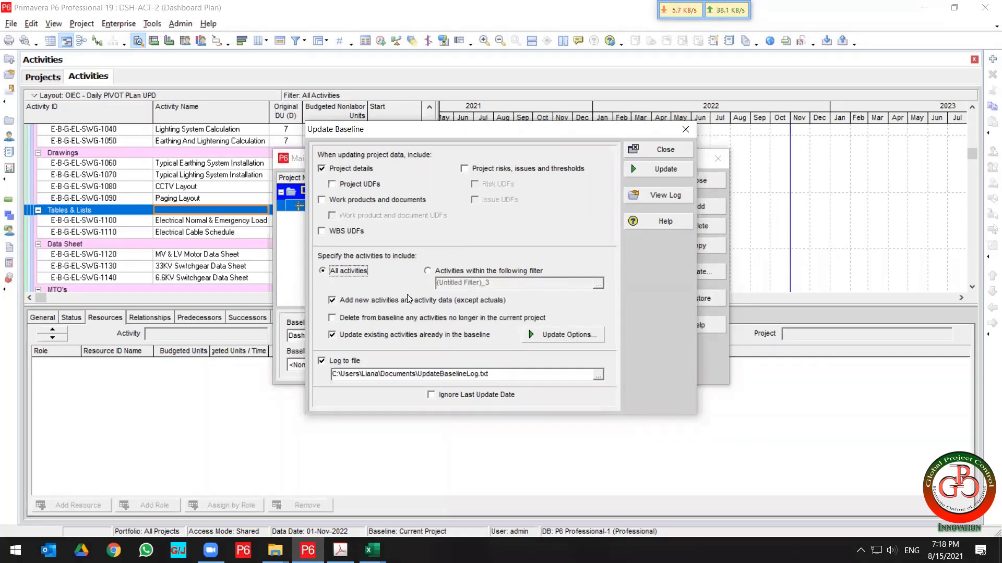
{"action": "left_click", "coordinate": [445, 272]}
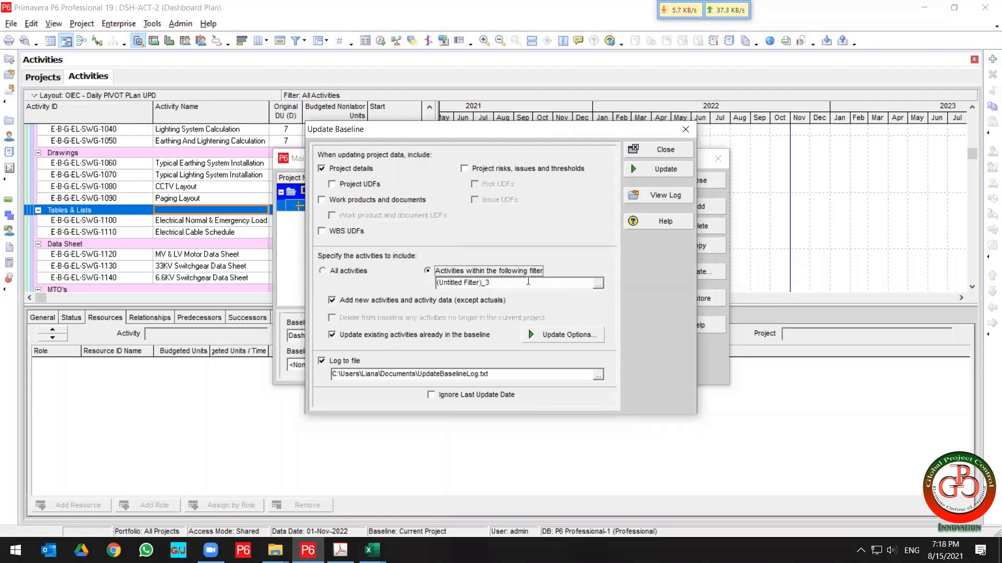
{"action": "left_click", "coordinate": [599, 284]}
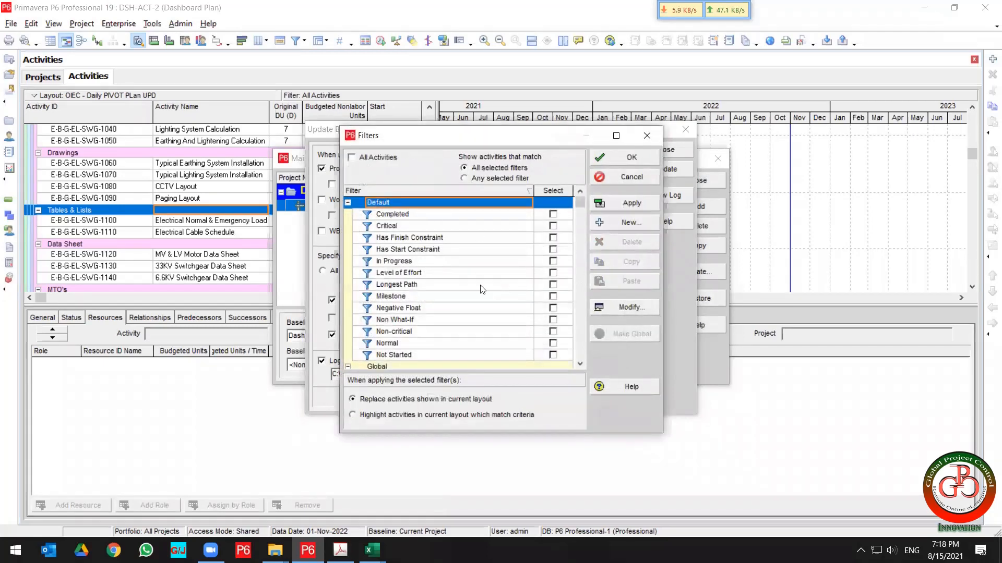
{"action": "left_click", "coordinate": [444, 296]}
{"action": "scroll", "coordinate": [444, 299], "scroll_direction": "down", "scroll_amount": 5}
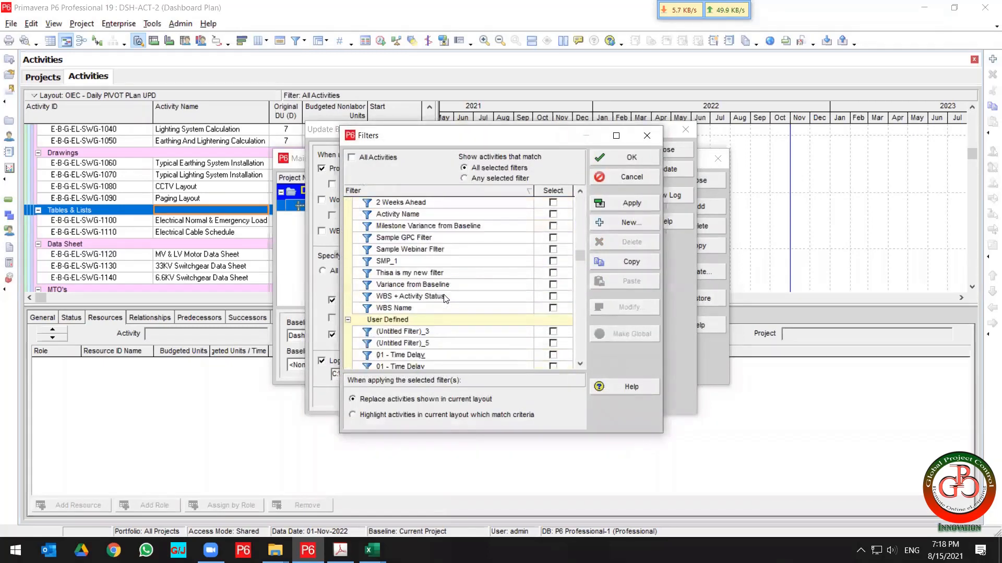
{"action": "scroll", "coordinate": [445, 301], "scroll_direction": "down", "scroll_amount": 4}
{"action": "scroll", "coordinate": [445, 301], "scroll_direction": "up", "scroll_amount": 2}
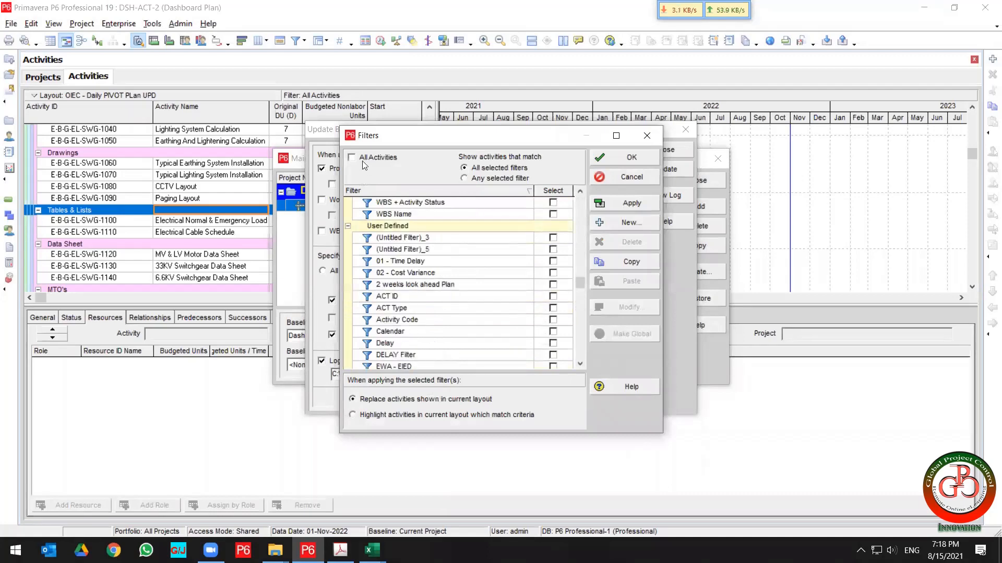
{"action": "left_click", "coordinate": [363, 160]}
{"action": "left_click", "coordinate": [629, 157]}
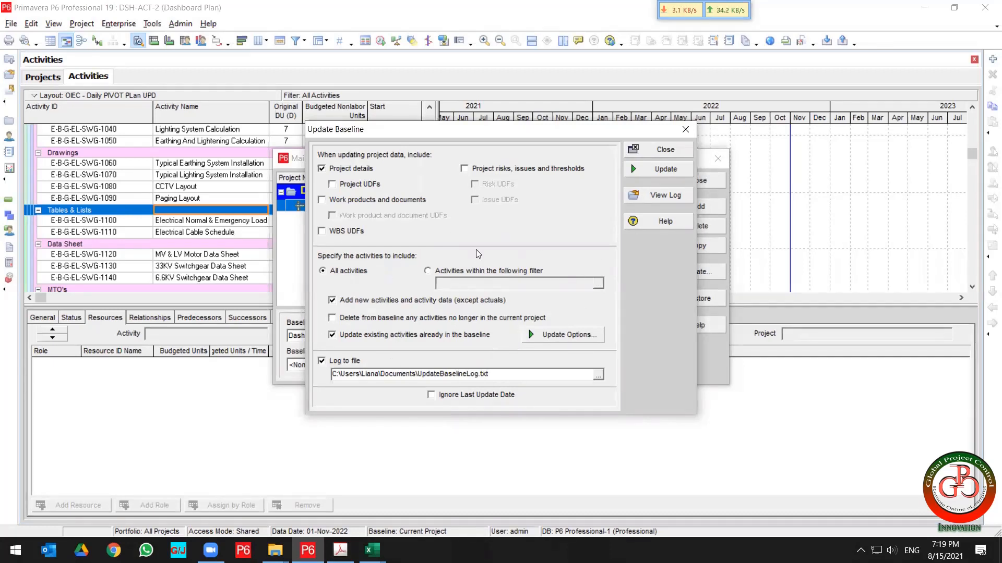
{"action": "left_click", "coordinate": [589, 343]}
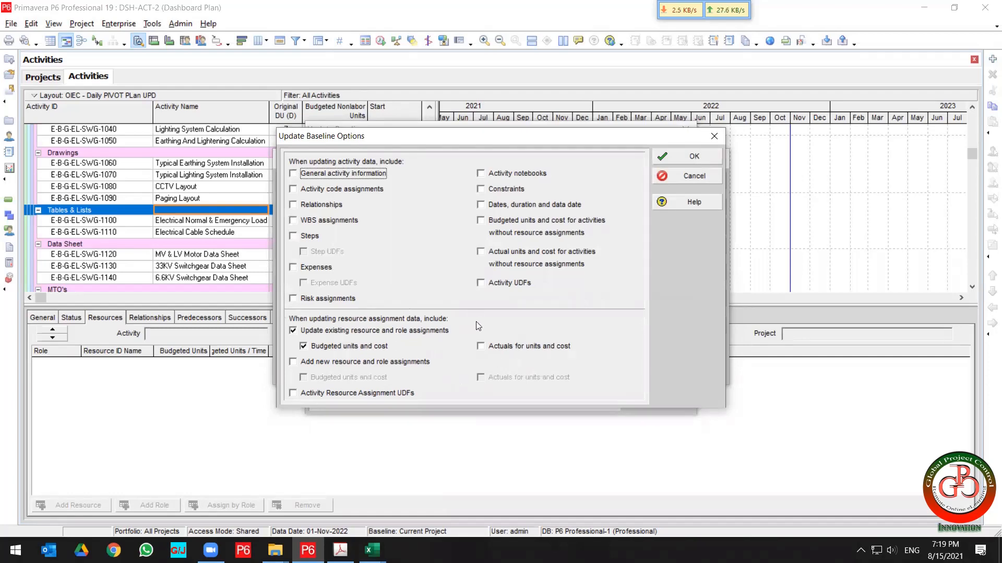
{"action": "left_click", "coordinate": [690, 177]}
{"action": "left_click", "coordinate": [670, 169]}
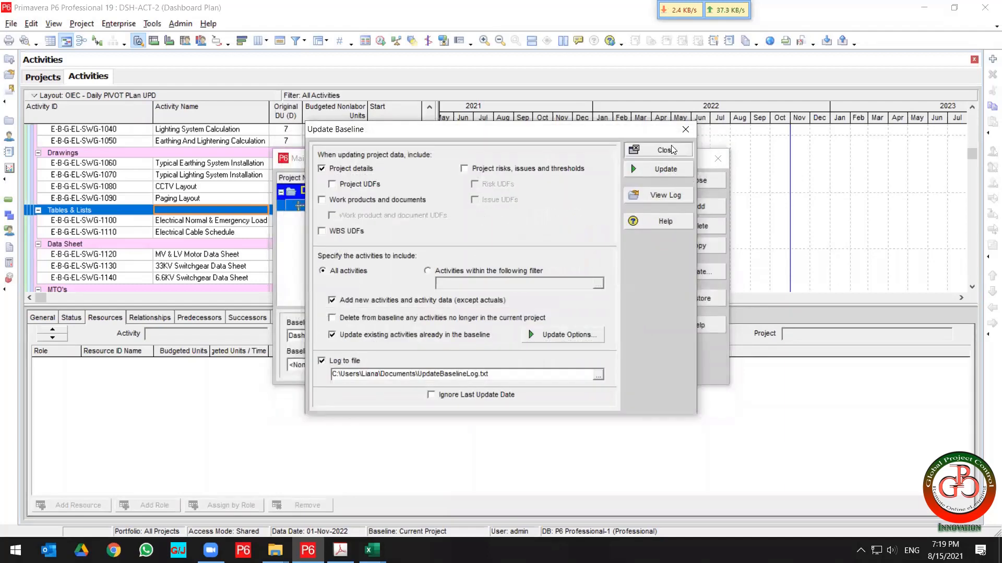
Highlight the Resource Limit Change, Level Resource and activity-versus-resource calendar topics in the outline.
{"action": "key", "text": "alt+Tab"}
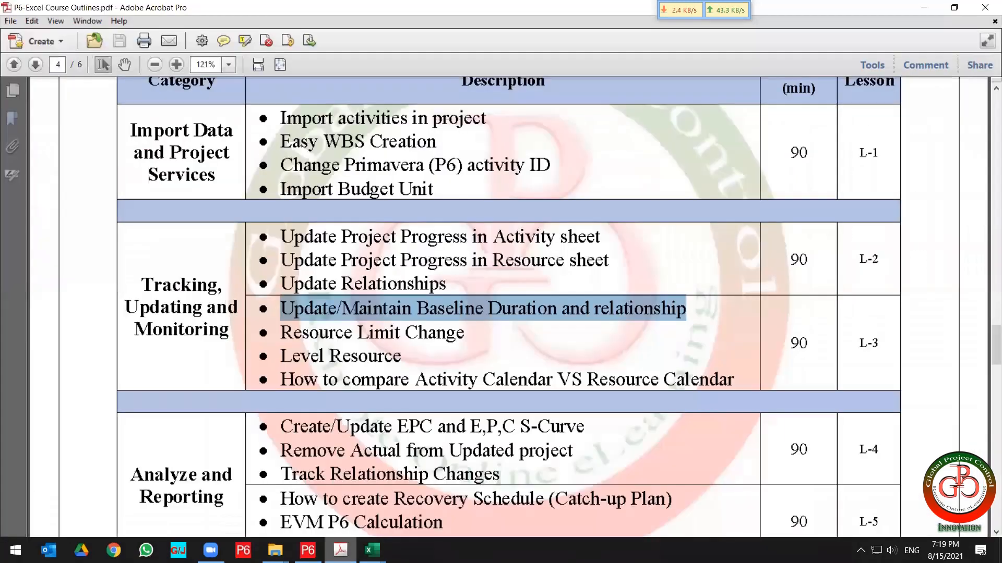
{"action": "scroll", "coordinate": [472, 313], "scroll_direction": "down", "scroll_amount": 1}
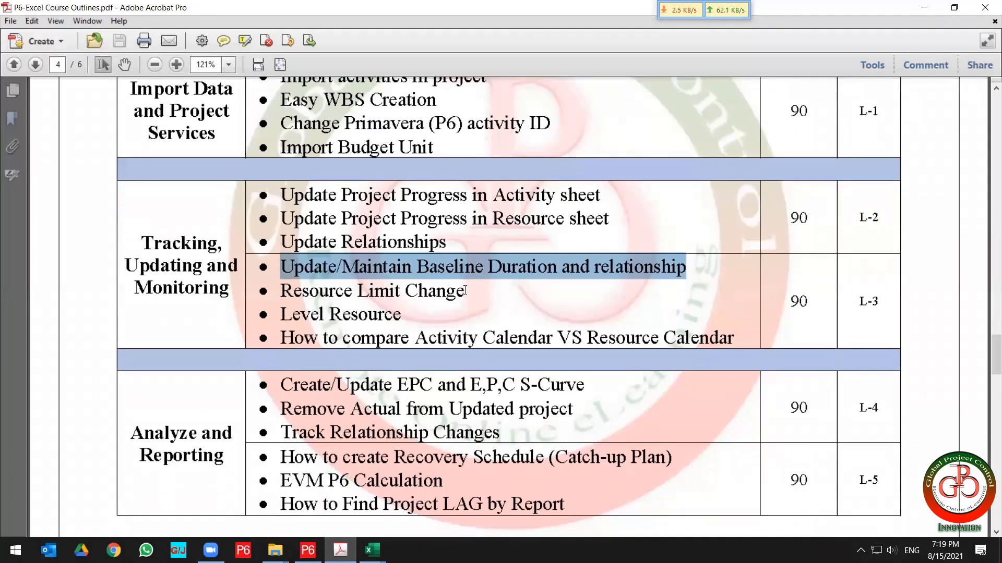
{"action": "left_click_drag", "start_coordinate": [464, 291], "coordinate": [264, 290]}
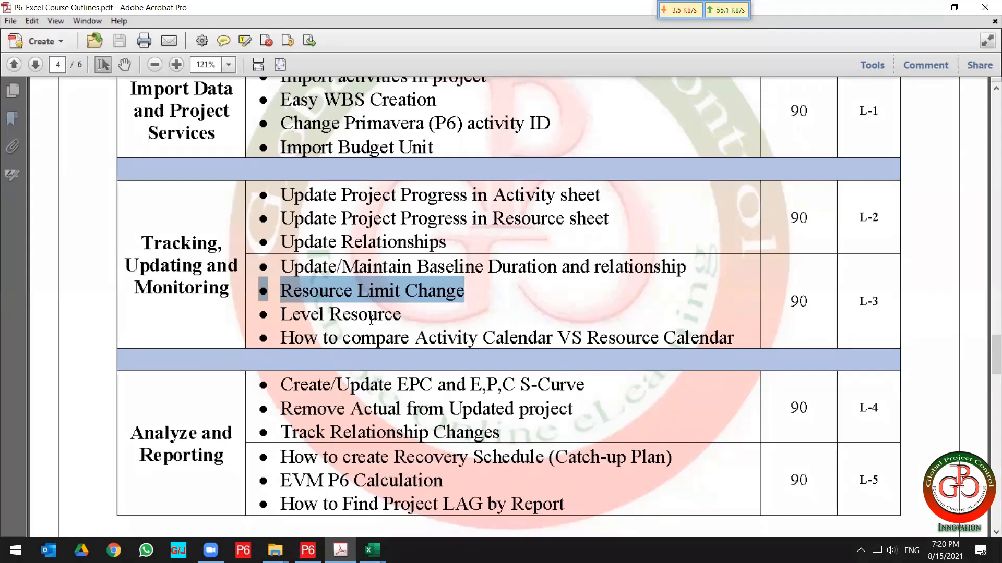
{"action": "left_click_drag", "start_coordinate": [402, 313], "coordinate": [263, 312]}
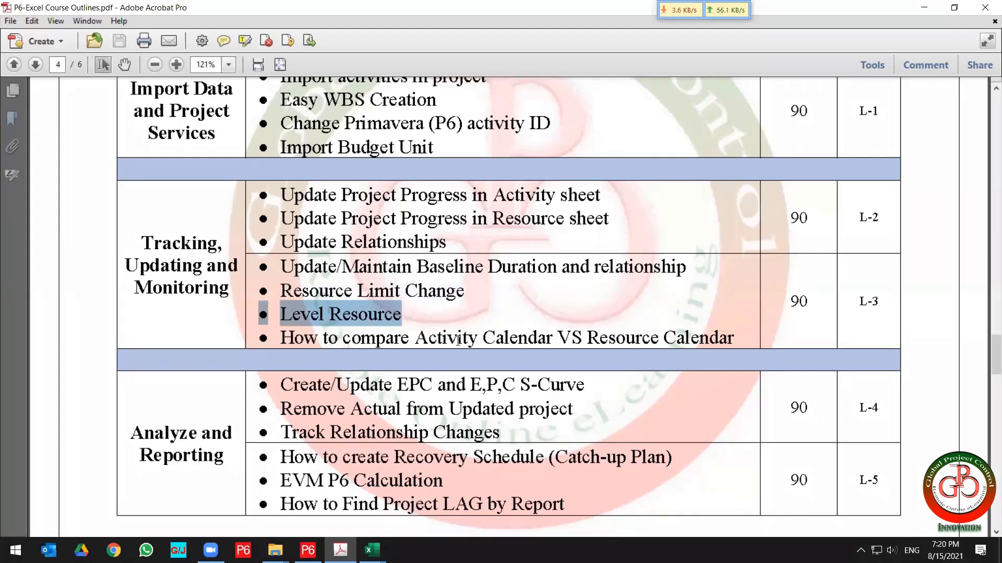
{"action": "left_click_drag", "start_coordinate": [741, 334], "coordinate": [257, 327]}
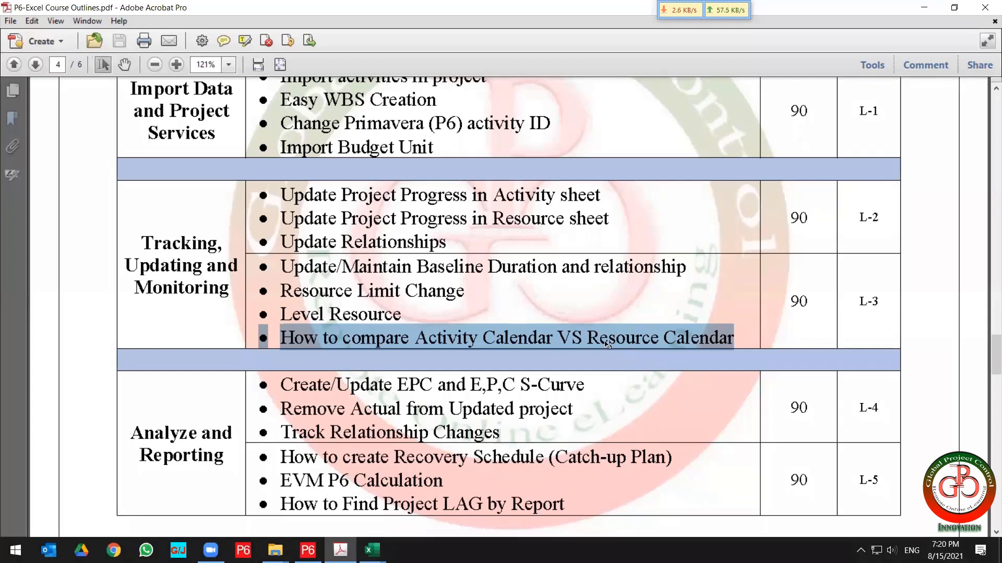
{"action": "left_click", "coordinate": [589, 338]}
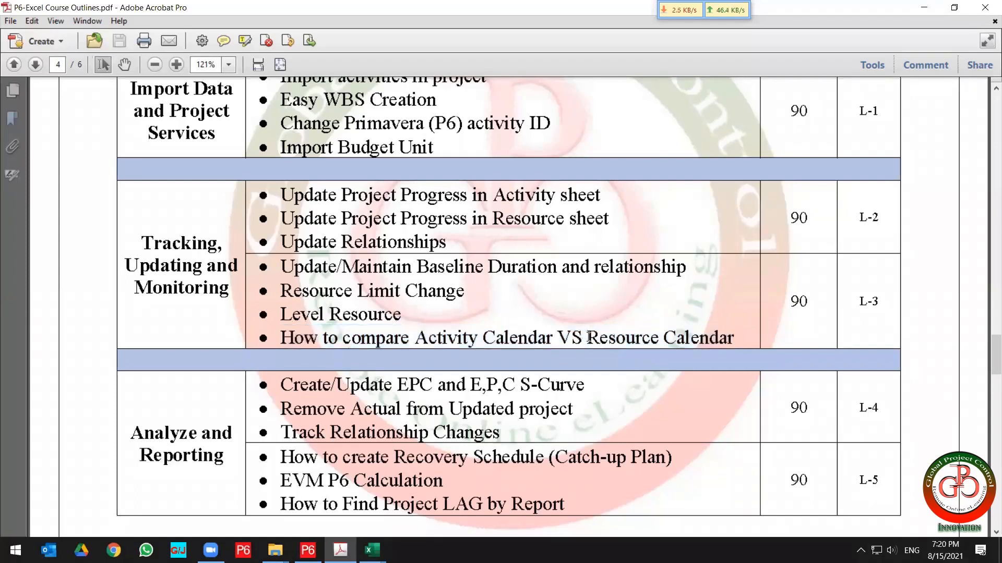
{"action": "left_click_drag", "start_coordinate": [589, 337], "coordinate": [726, 341]}
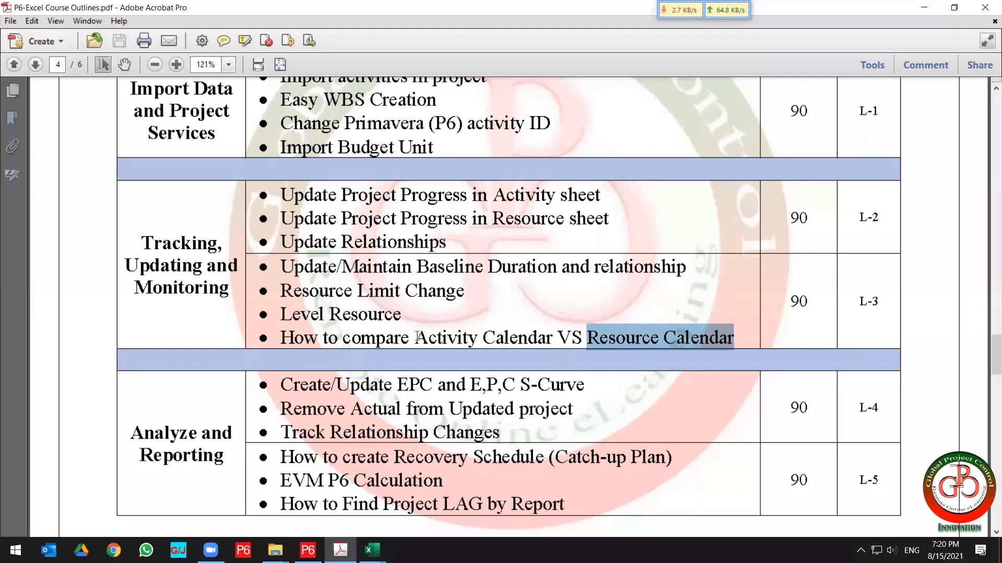
{"action": "left_click_drag", "start_coordinate": [415, 337], "coordinate": [541, 340]}
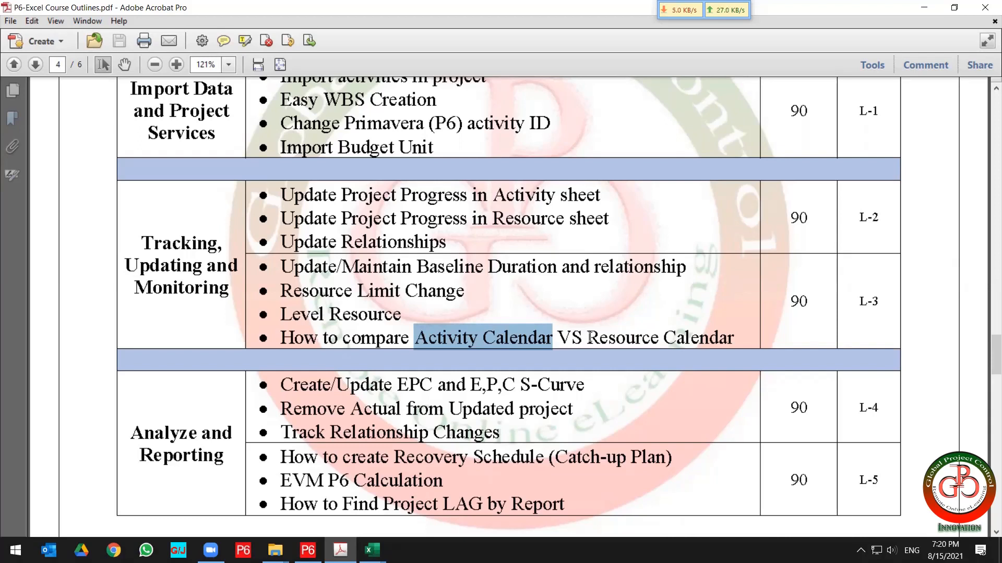
{"action": "left_click", "coordinate": [732, 336]}
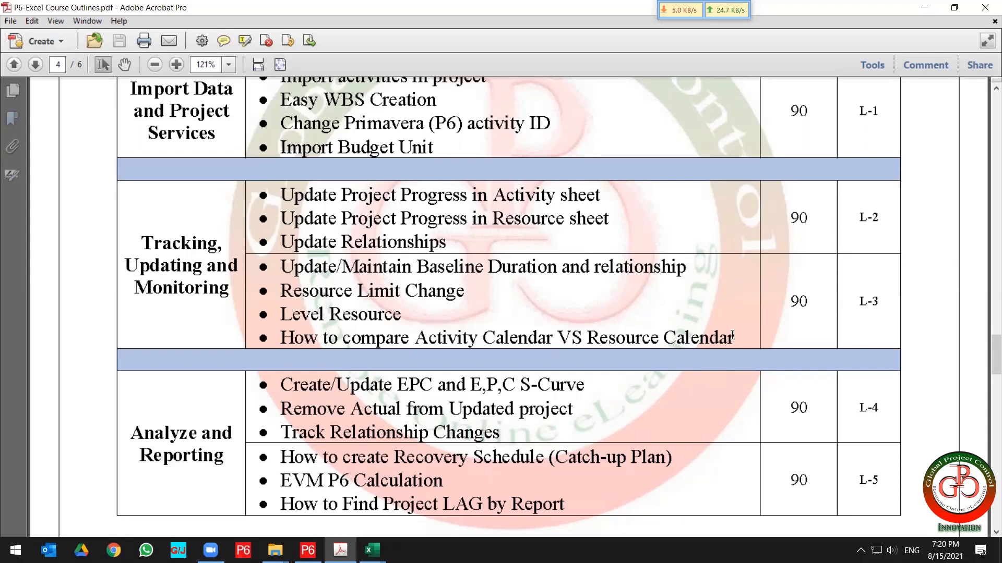
{"action": "left_click_drag", "start_coordinate": [732, 335], "coordinate": [261, 332]}
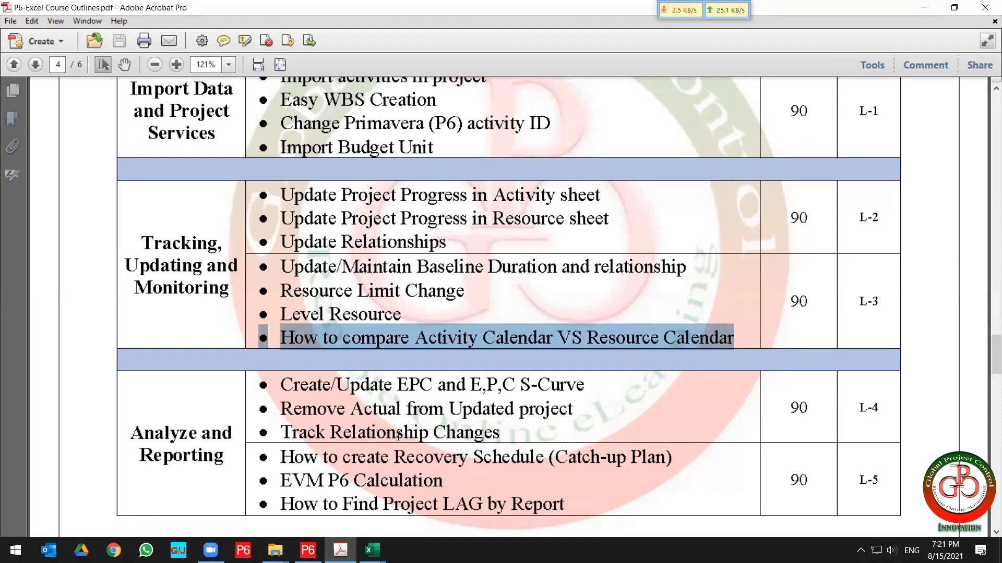
Highlight the Analyze and Reporting category and its 'Create/Update EPC and E,P,C S-Curve' topic.
{"action": "scroll", "coordinate": [311, 440], "scroll_direction": "down", "scroll_amount": 2}
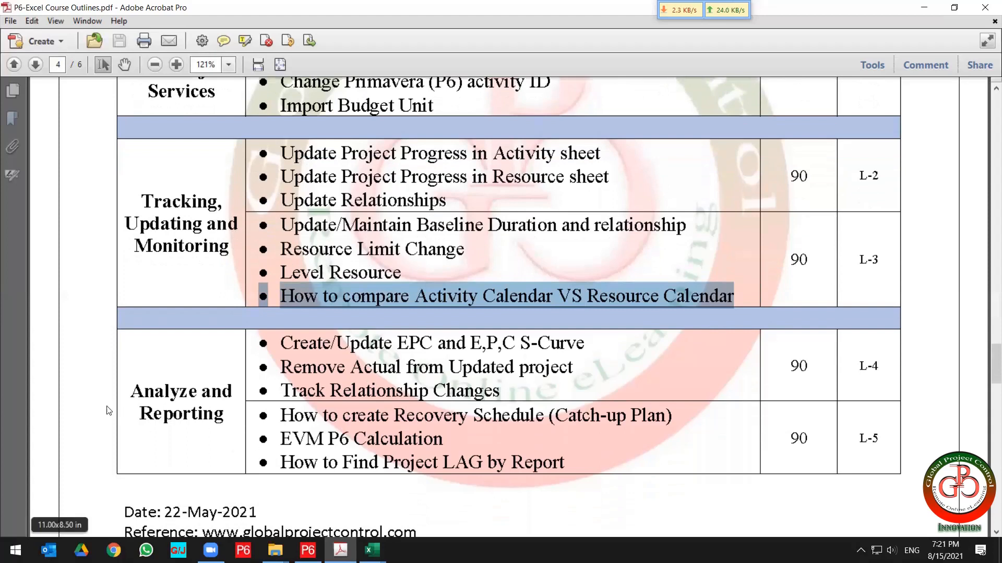
{"action": "left_click_drag", "start_coordinate": [129, 393], "coordinate": [229, 416]}
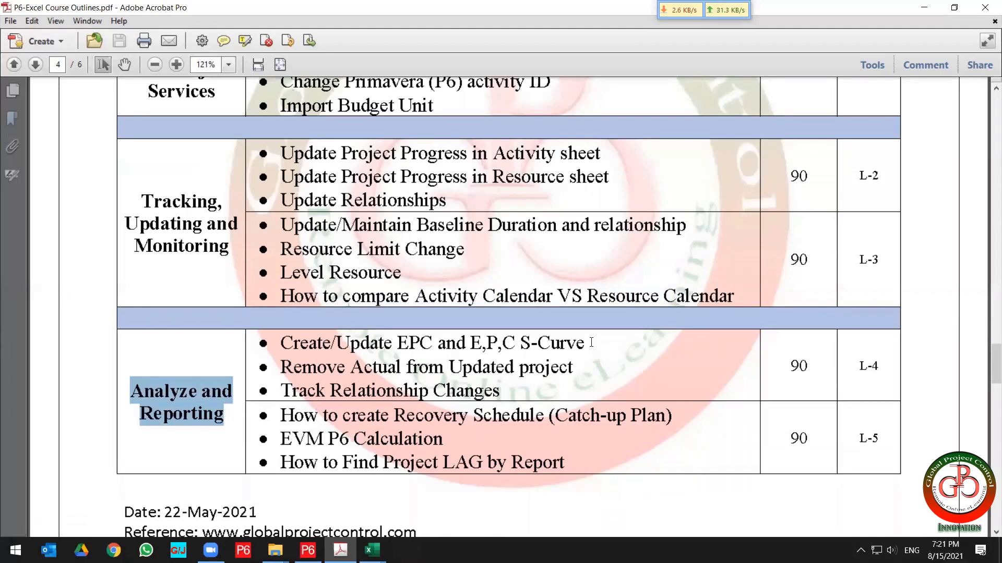
{"action": "left_click_drag", "start_coordinate": [591, 343], "coordinate": [268, 337]}
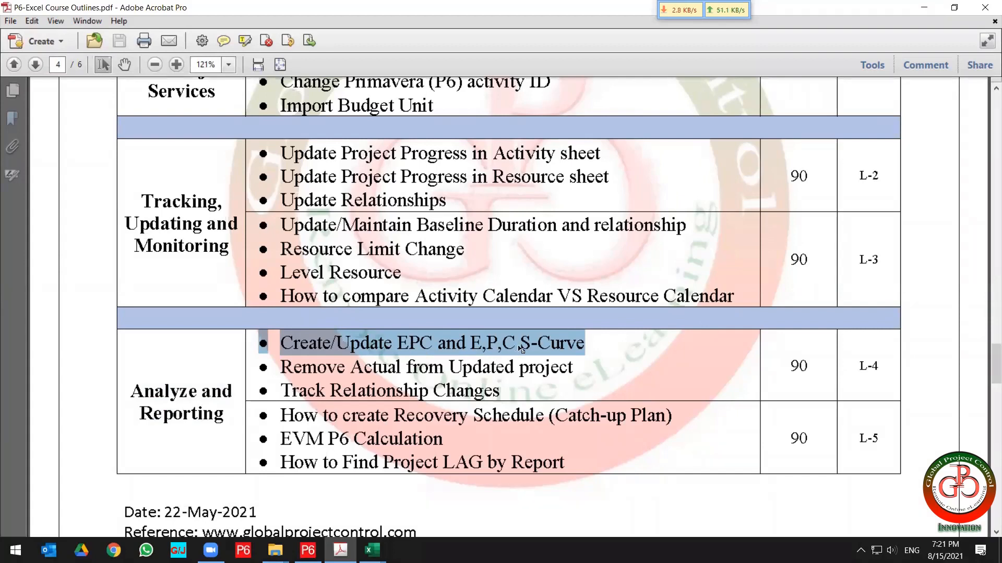
{"action": "left_click", "coordinate": [587, 340]}
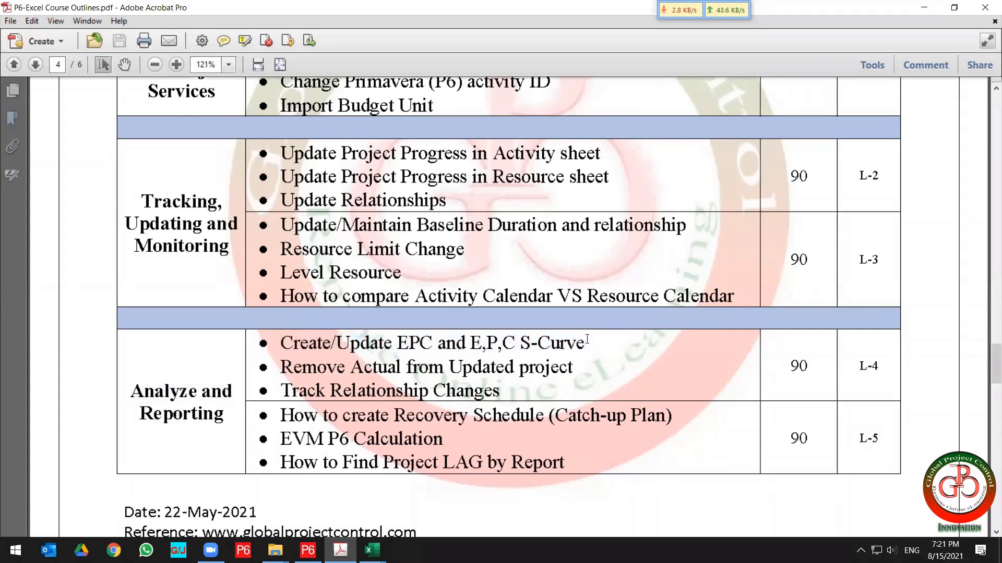
{"action": "left_click_drag", "start_coordinate": [587, 340], "coordinate": [267, 338]}
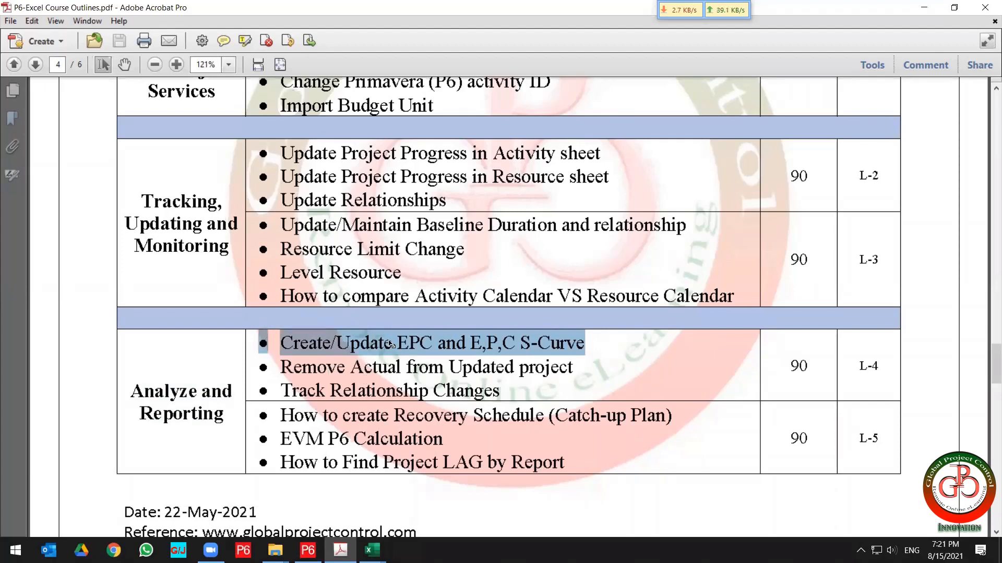
Switch back to P6 and close the Maintain Baselines dialog.
{"action": "left_click", "coordinate": [307, 550]}
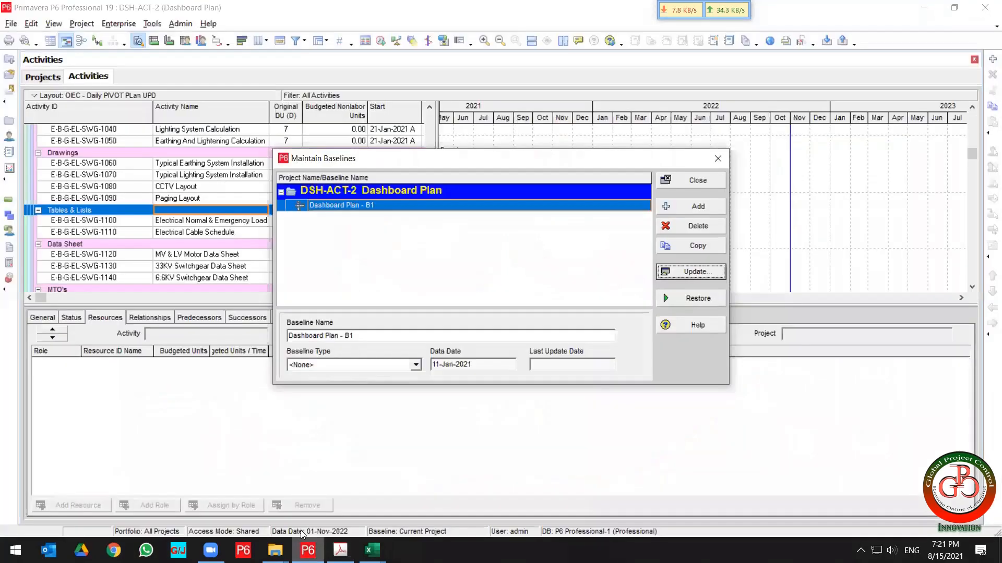
{"action": "left_click", "coordinate": [694, 181]}
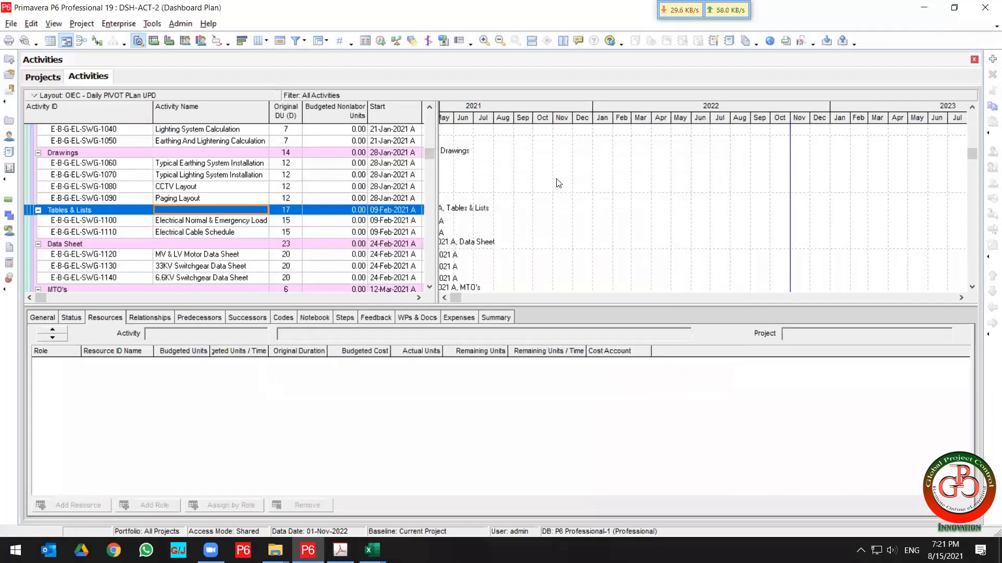
Run the WBS - Level 2 report from the P6- Excel group as a delimited text file and review the exported sheet in Excel.
{"action": "left_click", "coordinate": [9, 153]}
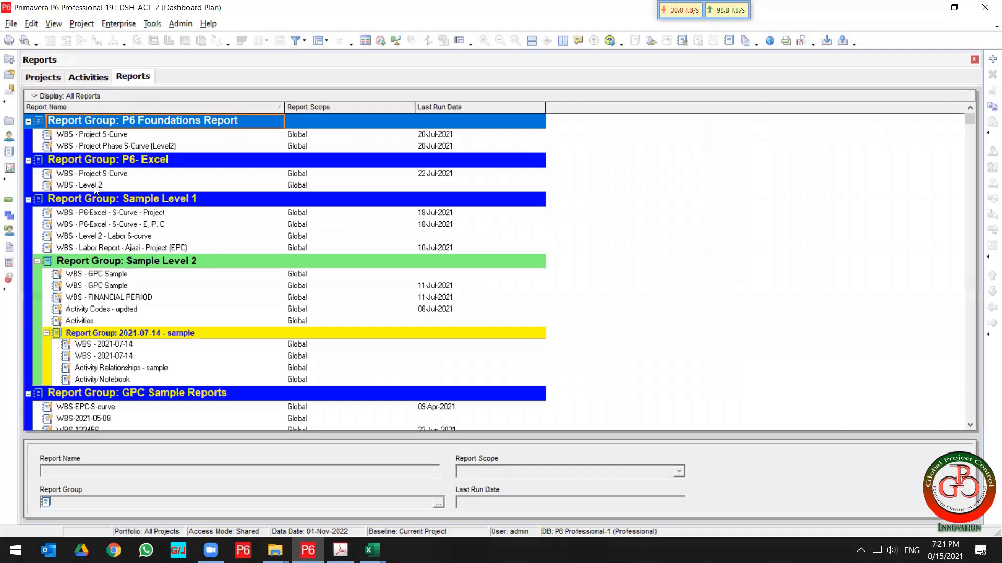
{"action": "left_click", "coordinate": [94, 186]}
{"action": "right_click", "coordinate": [94, 186]}
{"action": "mouse_move", "coordinate": [176, 189]}
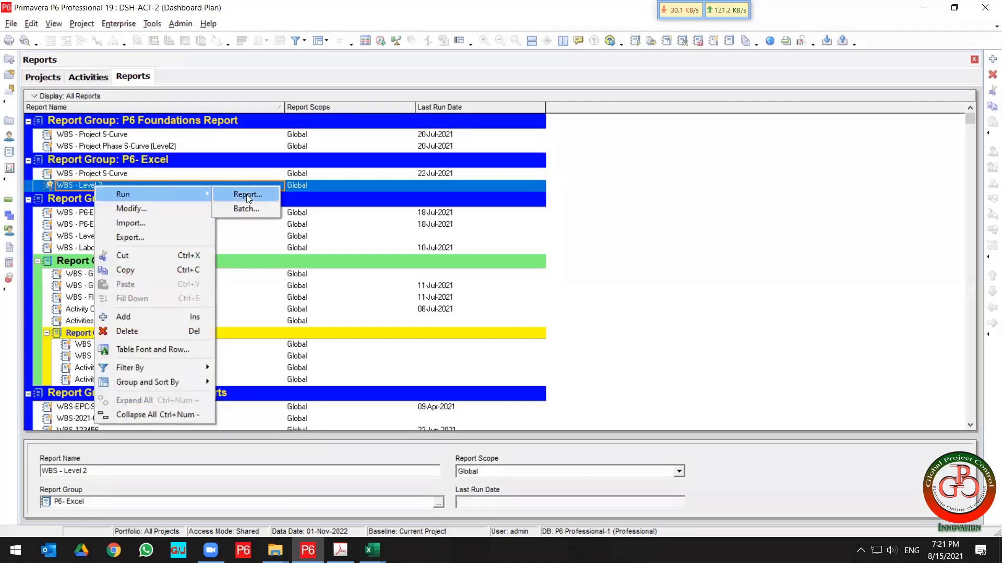
{"action": "left_click", "coordinate": [247, 194]}
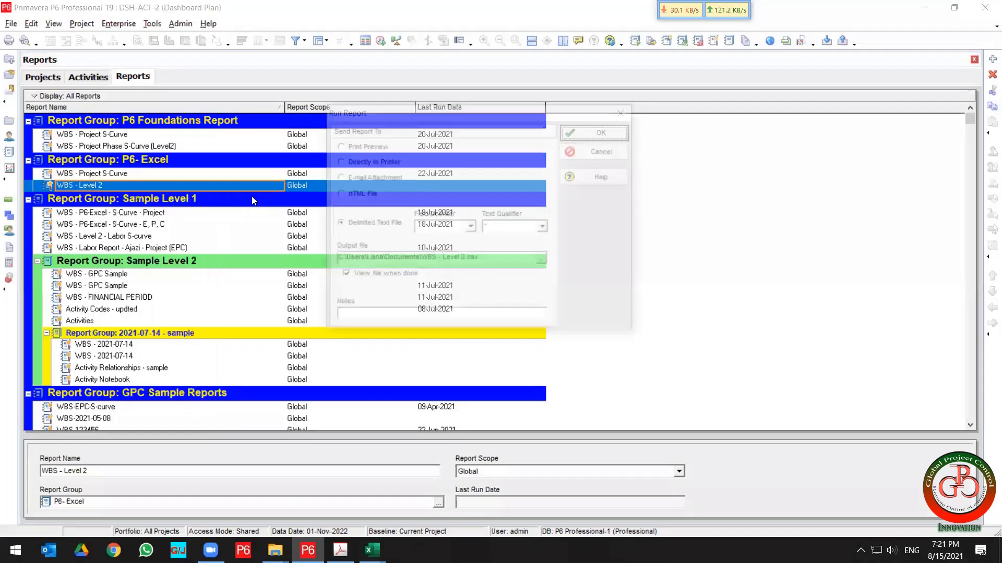
{"action": "left_click", "coordinate": [605, 132]}
{"action": "left_click", "coordinate": [472, 298]}
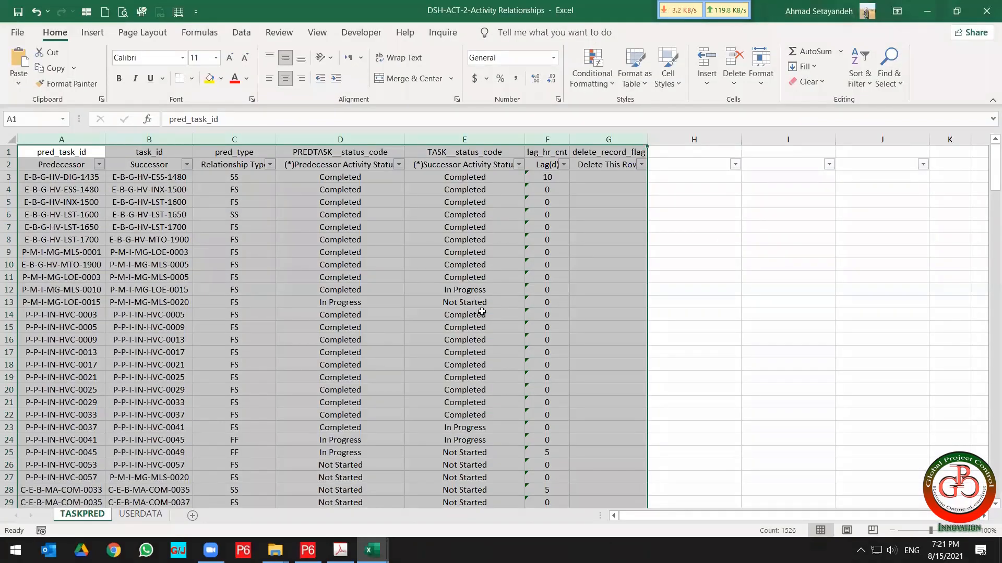
{"action": "left_click", "coordinate": [482, 312]}
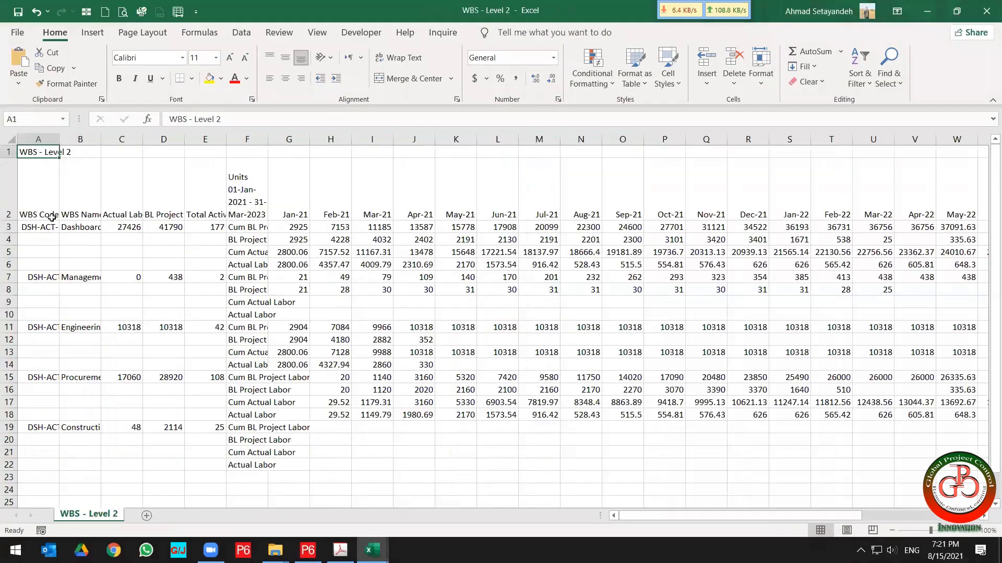
{"action": "left_click_drag", "start_coordinate": [39, 153], "coordinate": [921, 465]}
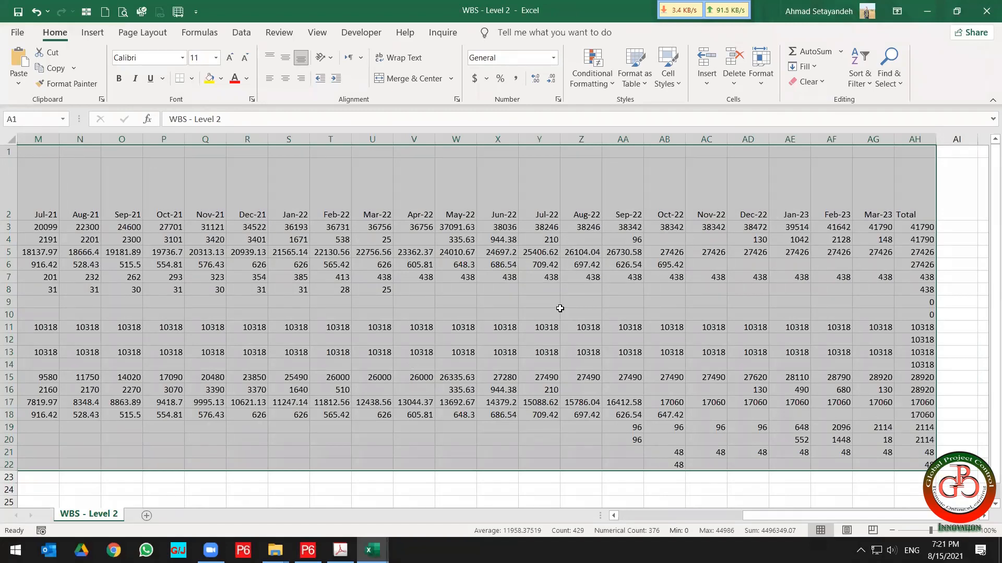
{"action": "scroll", "coordinate": [559, 308], "scroll_direction": "left", "scroll_amount": 5}
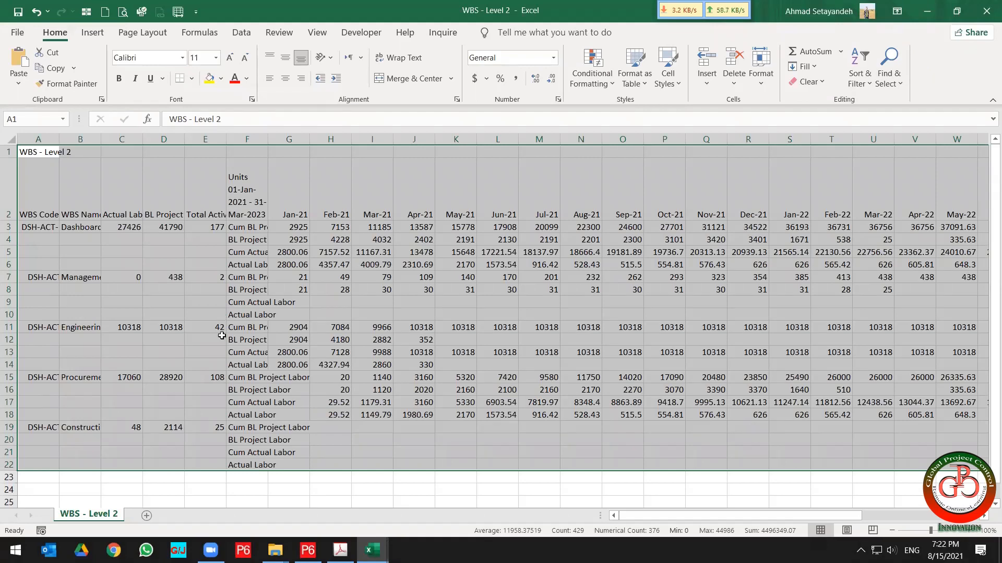
Switch to the course outline PDF and highlight the 'Remove Actual from Updated project' topic.
{"action": "left_click", "coordinate": [308, 550]}
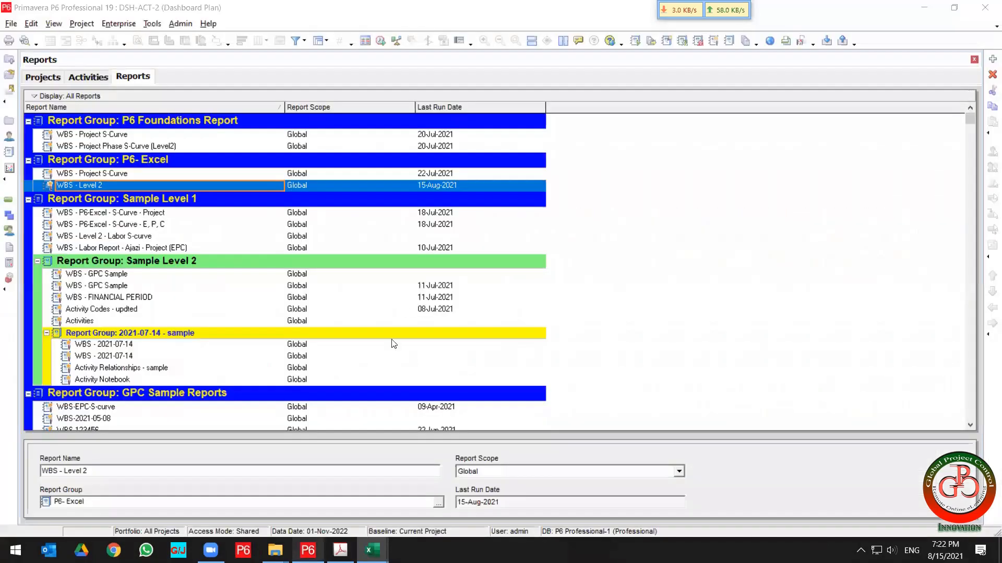
{"action": "left_click", "coordinate": [341, 550]}
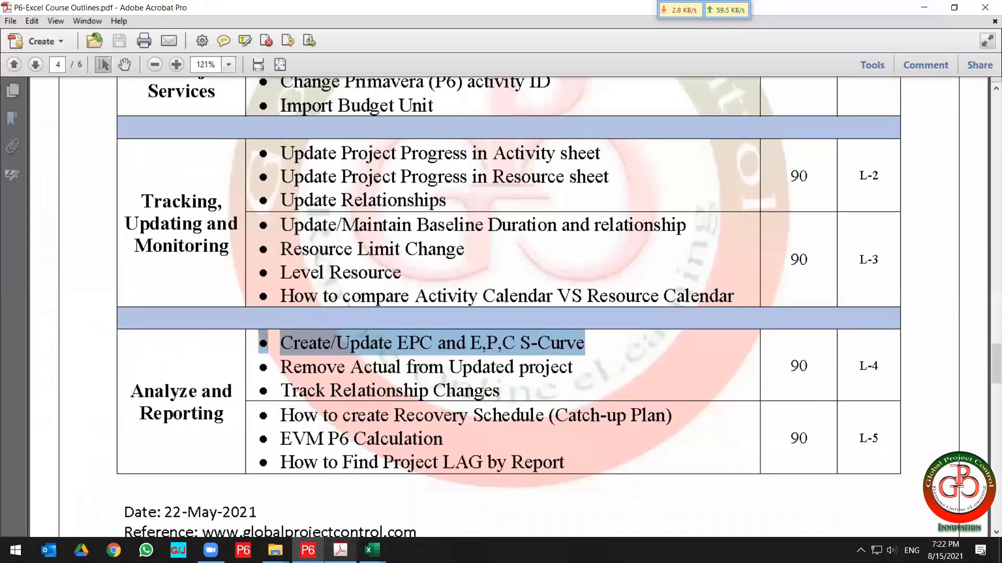
{"action": "left_click", "coordinate": [581, 371]}
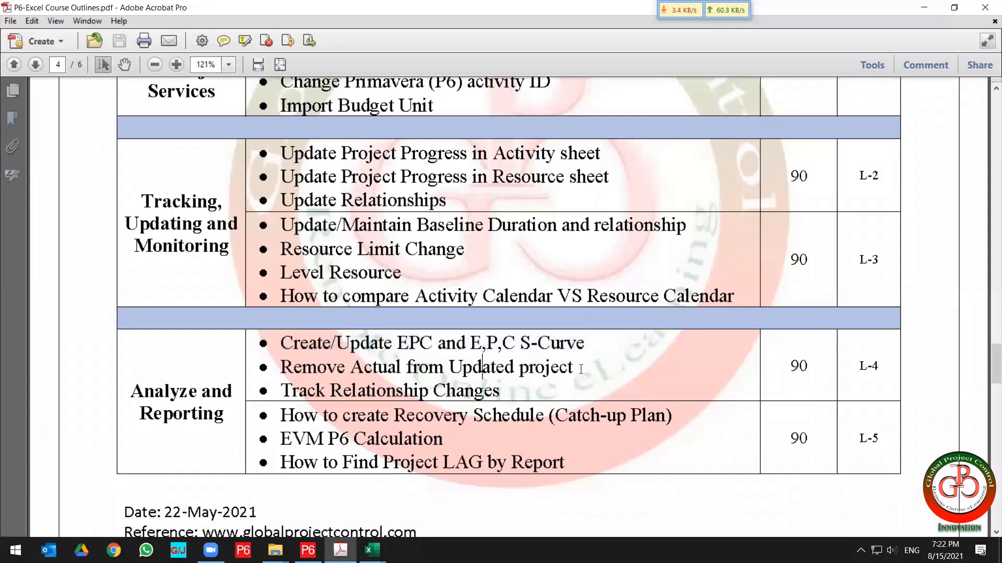
{"action": "left_click_drag", "start_coordinate": [581, 372], "coordinate": [253, 365]}
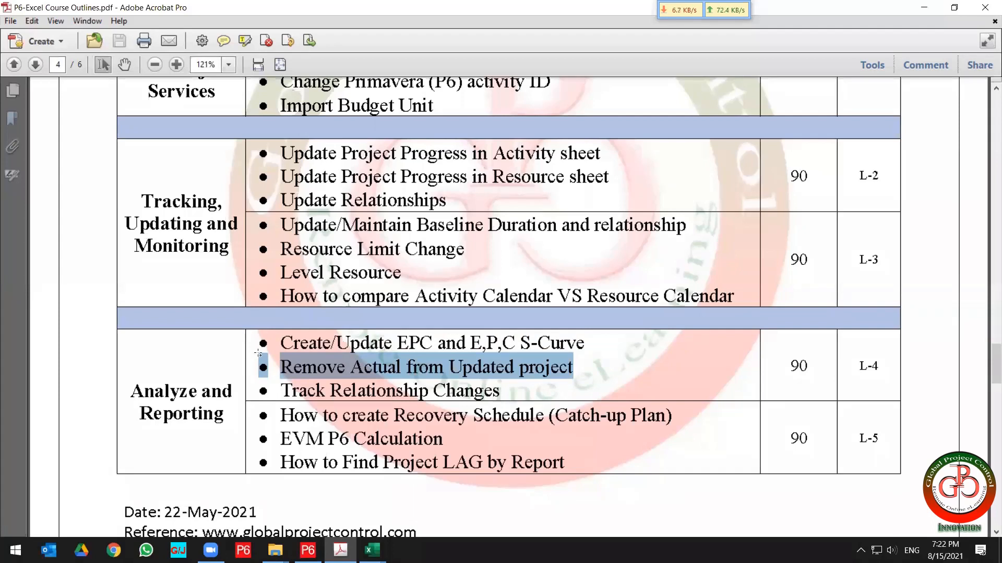
{"action": "left_click", "coordinate": [436, 368]}
{"action": "left_click_drag", "start_coordinate": [573, 368], "coordinate": [257, 369]}
Highlight the 'Track Relationship Changes' topic in the Analyze and Reporting section.
{"action": "left_click", "coordinate": [511, 415]}
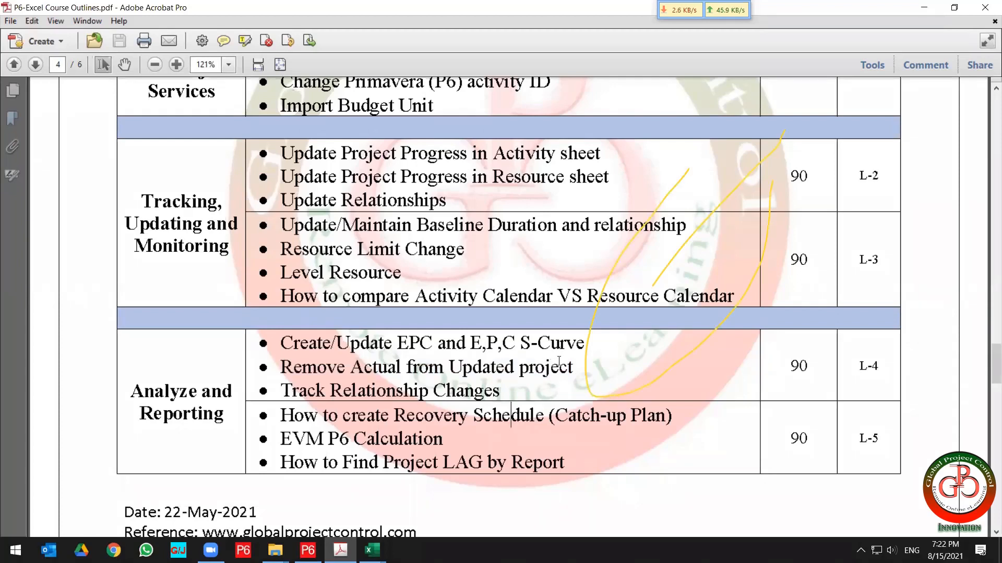
{"action": "left_click_drag", "start_coordinate": [500, 391], "coordinate": [257, 383]}
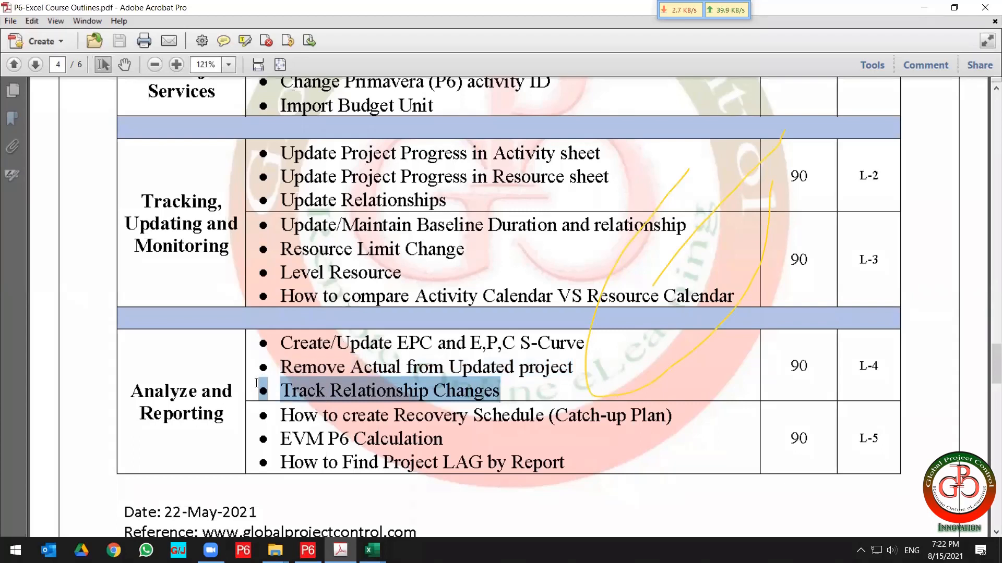
{"action": "left_click", "coordinate": [500, 29]}
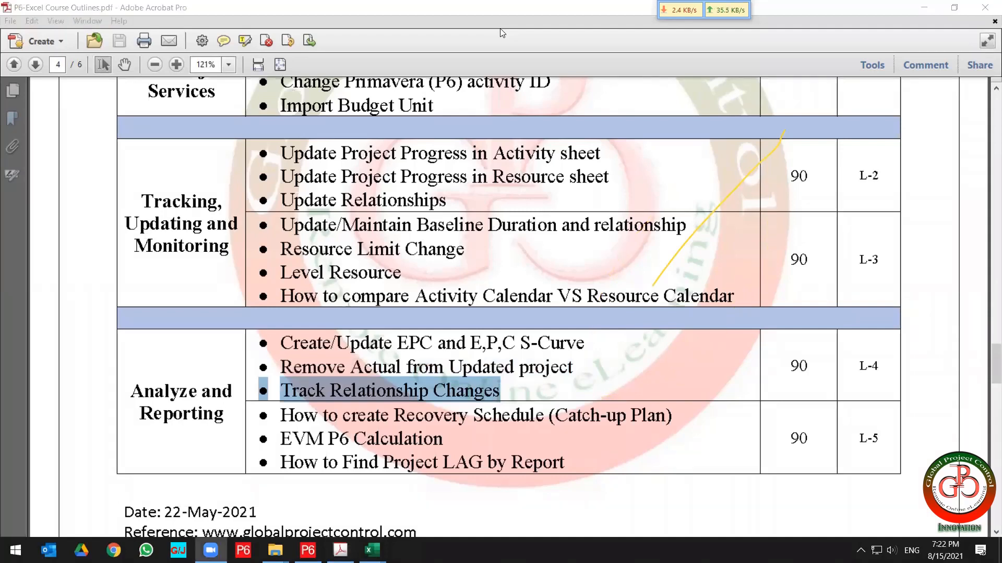
{"action": "left_click", "coordinate": [710, 53]}
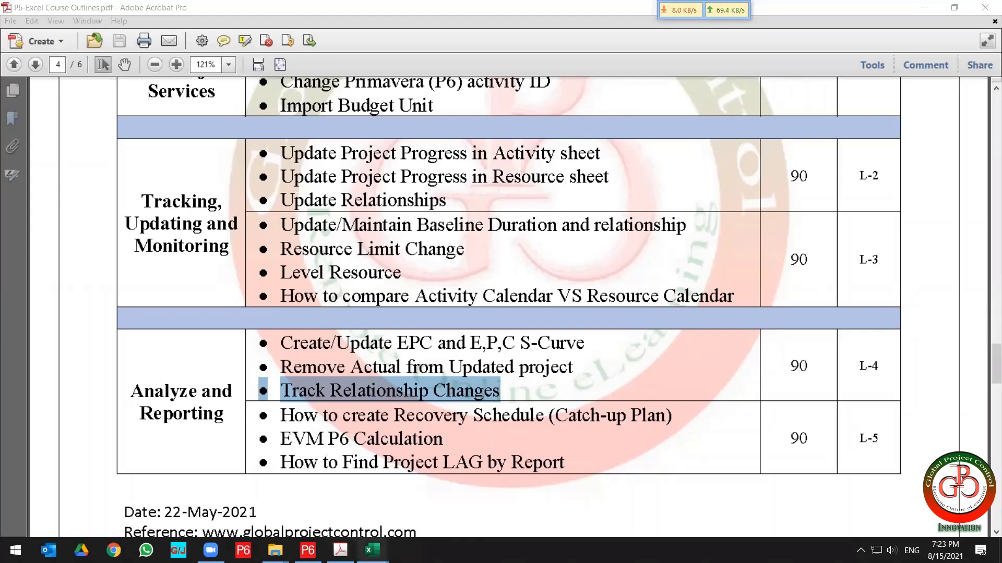
Switch to the Activity Relationships workbook, select its columns A to G, and minimize Excel.
{"action": "mouse_move", "coordinate": [372, 550]}
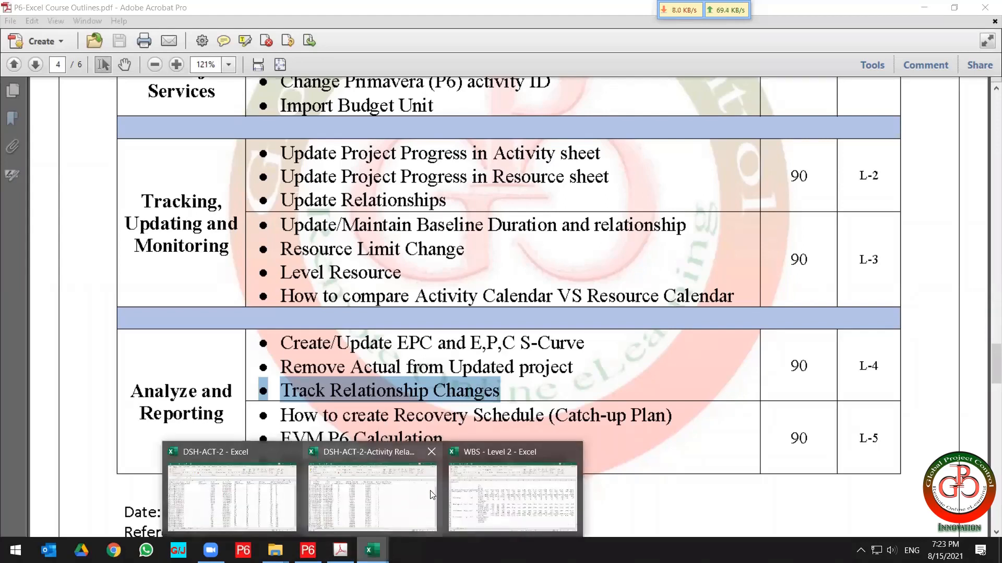
{"action": "left_click", "coordinate": [392, 506]}
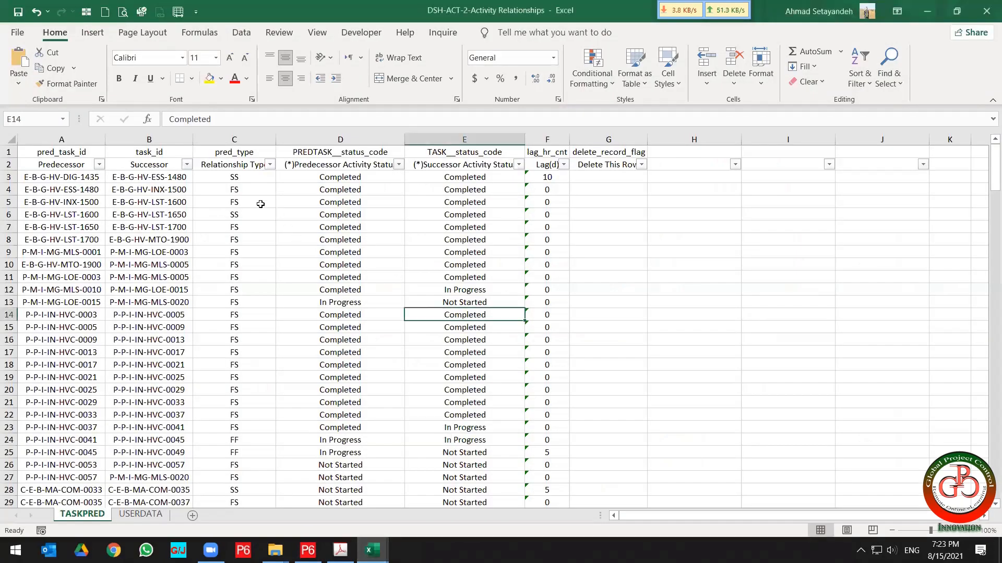
{"action": "left_click_drag", "start_coordinate": [61, 139], "coordinate": [618, 141]}
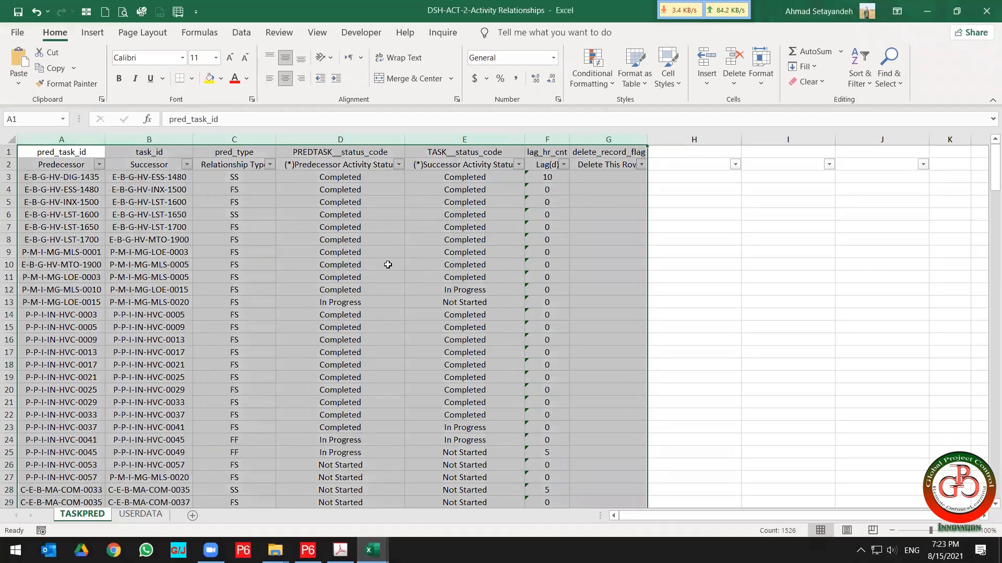
{"action": "left_click", "coordinate": [926, 13]}
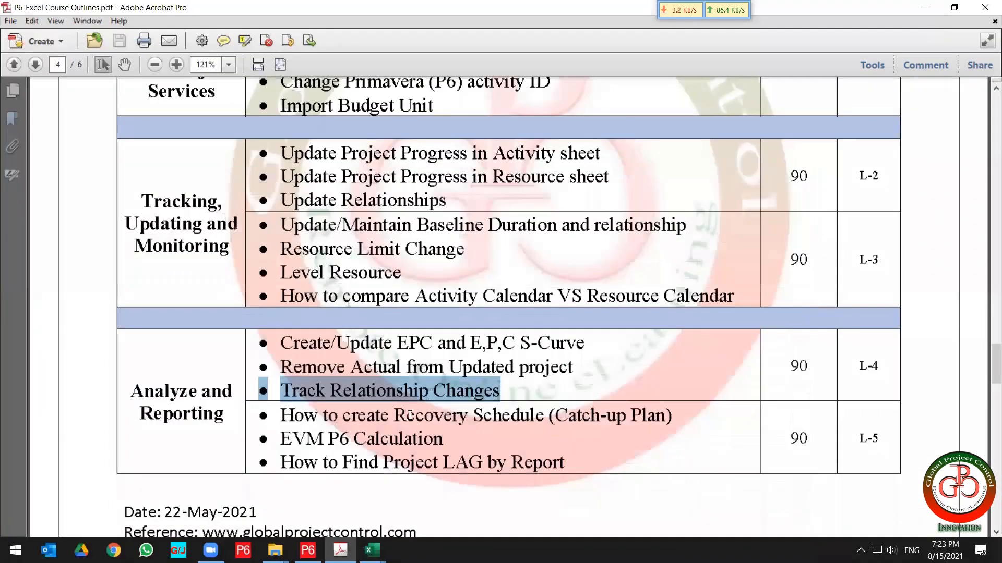
Highlight the 'How to create Recovery Schedule (Catch-up Plan)' and 'EVM P6 Calculation' topics in the outline.
{"action": "left_click", "coordinate": [412, 415]}
{"action": "left_click_drag", "start_coordinate": [671, 416], "coordinate": [269, 416]}
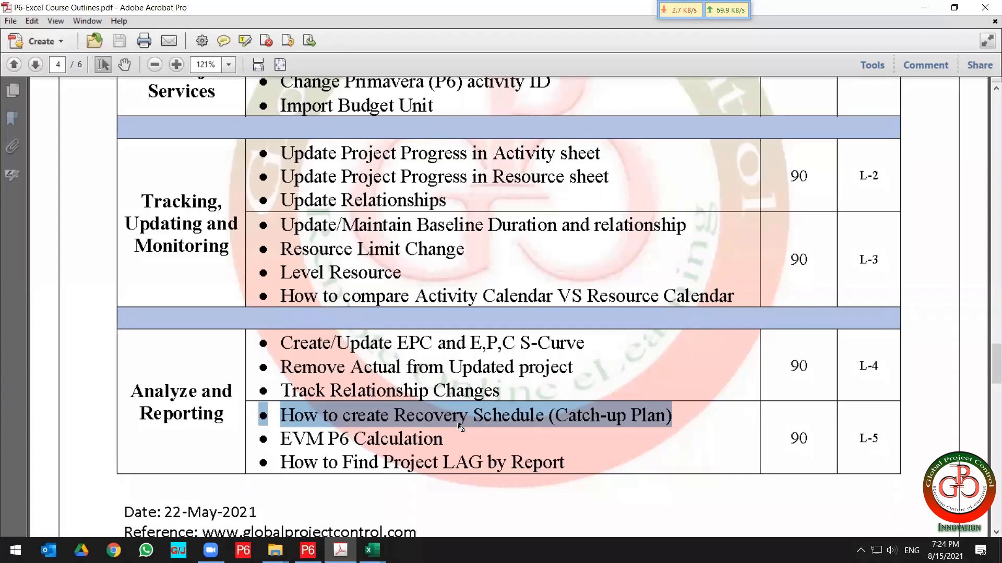
{"action": "left_click", "coordinate": [443, 441]}
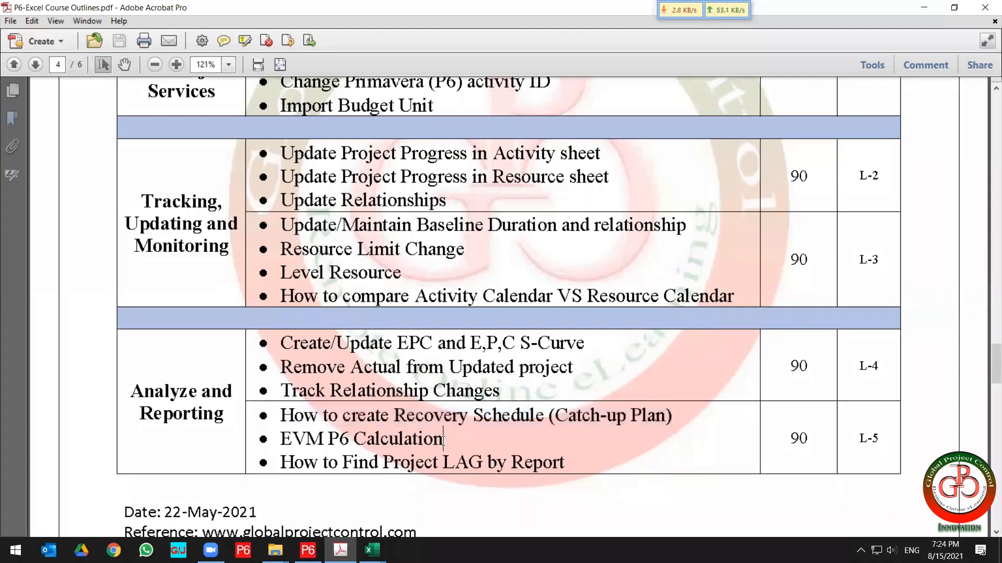
{"action": "left_click_drag", "start_coordinate": [443, 440], "coordinate": [269, 443]}
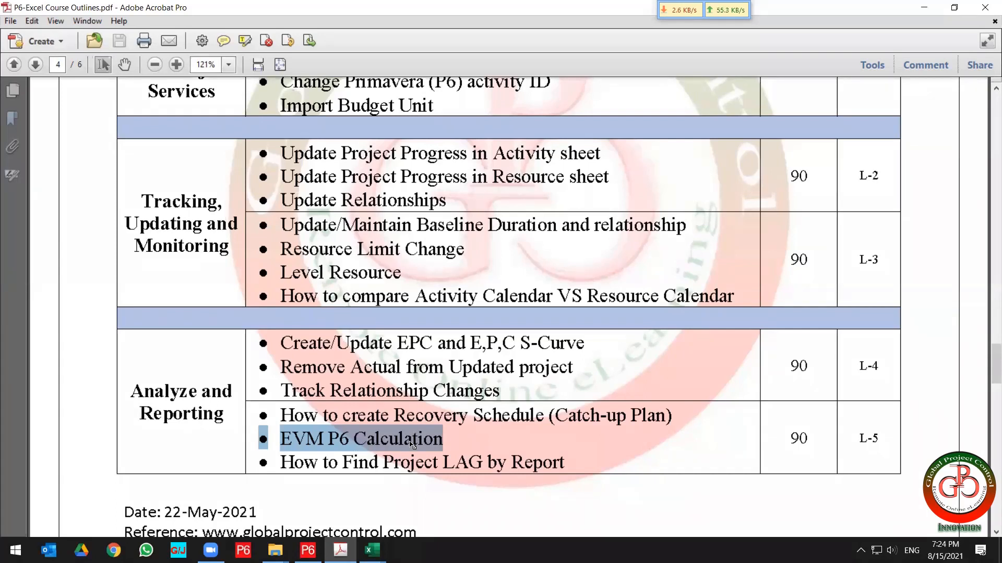
{"action": "left_click", "coordinate": [277, 432]}
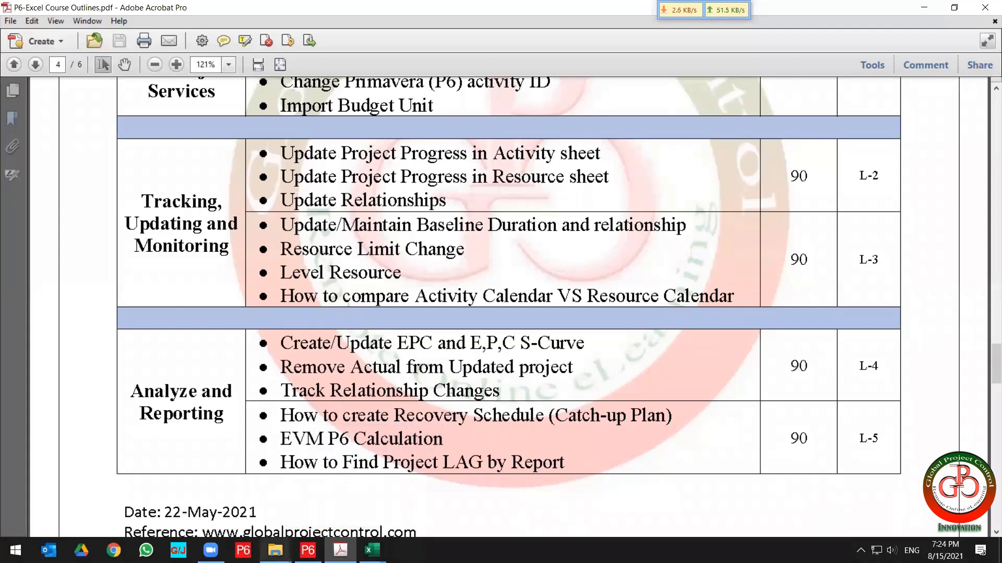
Open the file explorer and navigate to DATA (D:) > 01- Work Folder > 01 - Global Project Control > 02 - Primavera Lessons.
{"action": "left_click", "coordinate": [276, 549]}
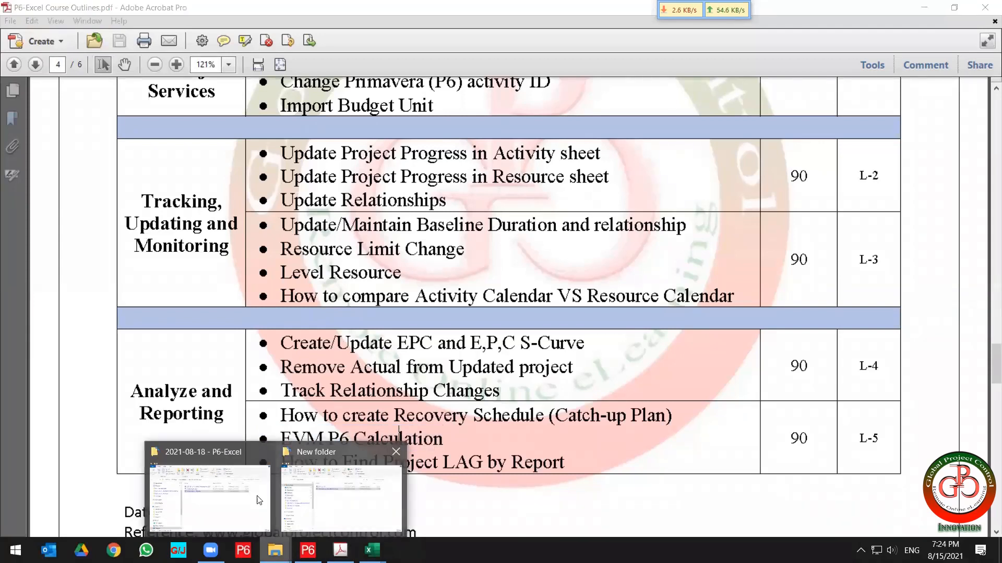
{"action": "left_click", "coordinate": [196, 490]}
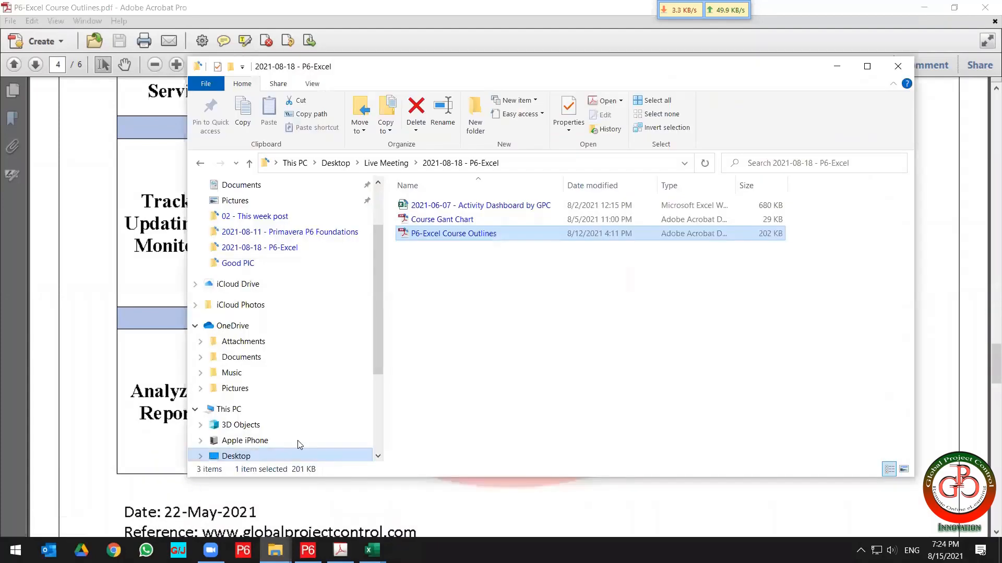
{"action": "scroll", "coordinate": [284, 424], "scroll_direction": "down", "scroll_amount": 3}
{"action": "left_click", "coordinate": [232, 412]}
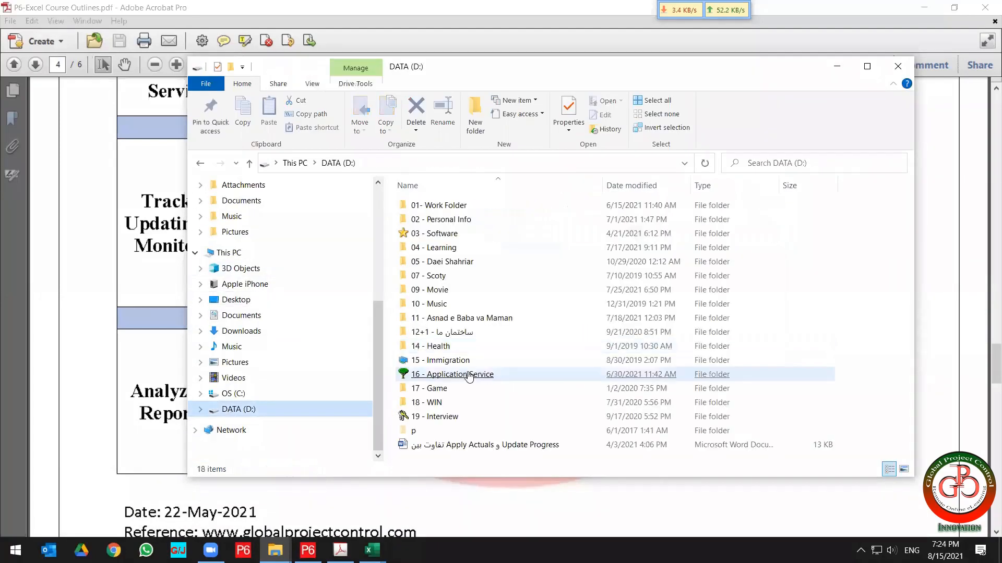
{"action": "left_click", "coordinate": [438, 208]}
{"action": "double_click", "coordinate": [439, 207]}
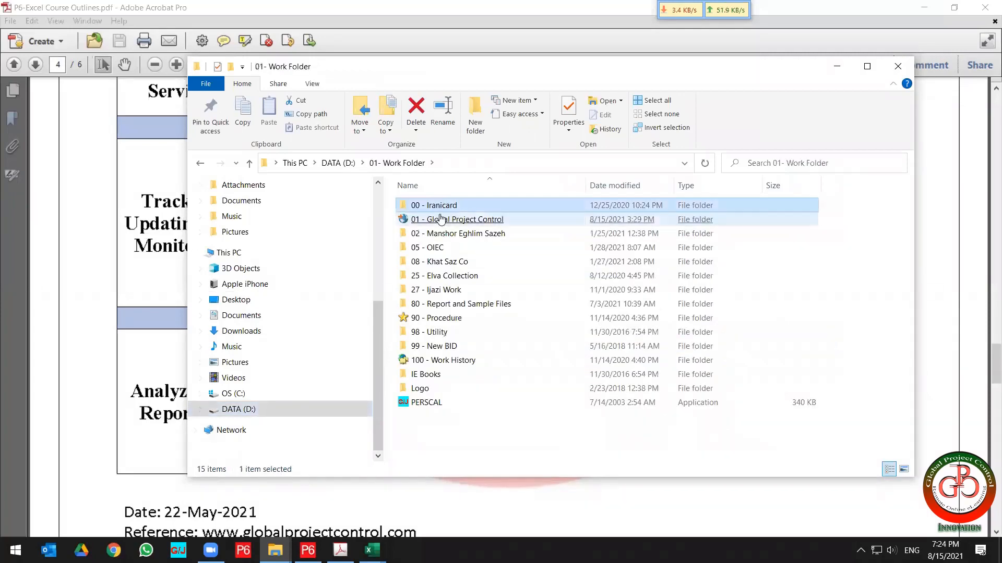
{"action": "double_click", "coordinate": [442, 219]}
{"action": "left_click", "coordinate": [441, 219]}
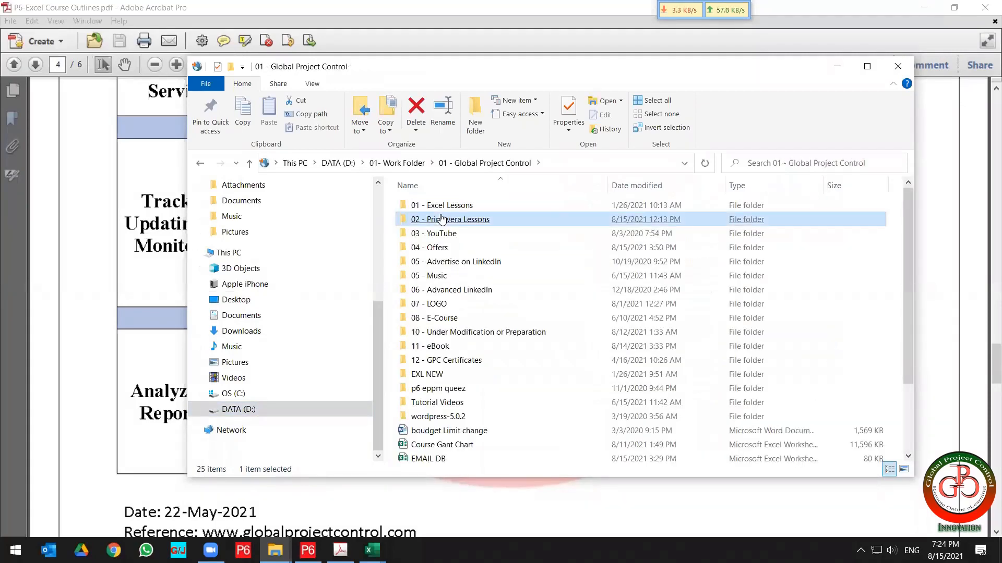
{"action": "left_click", "coordinate": [441, 219]}
Open the L105 - EVM lesson folder and select the ATT#1 - EVM Calculation workbook.
{"action": "scroll", "coordinate": [490, 308], "scroll_direction": "down", "scroll_amount": 8}
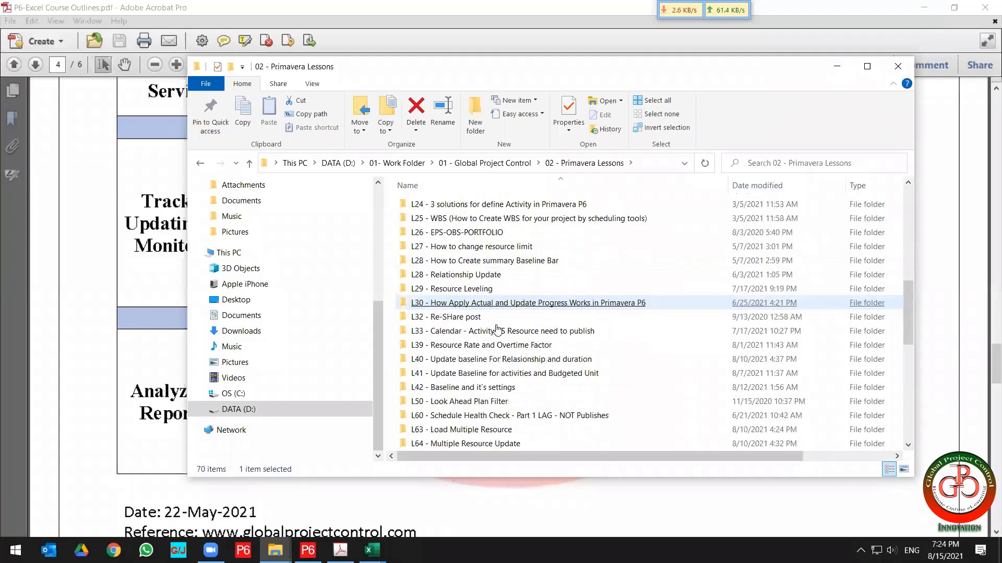
{"action": "scroll", "coordinate": [671, 397], "scroll_direction": "down", "scroll_amount": 2}
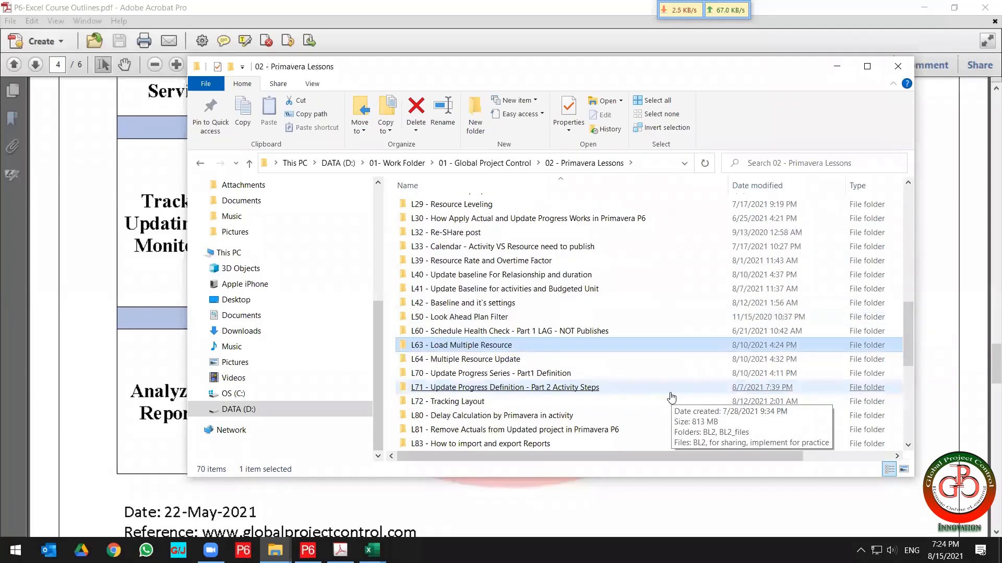
{"action": "scroll", "coordinate": [671, 398], "scroll_direction": "down", "scroll_amount": 2}
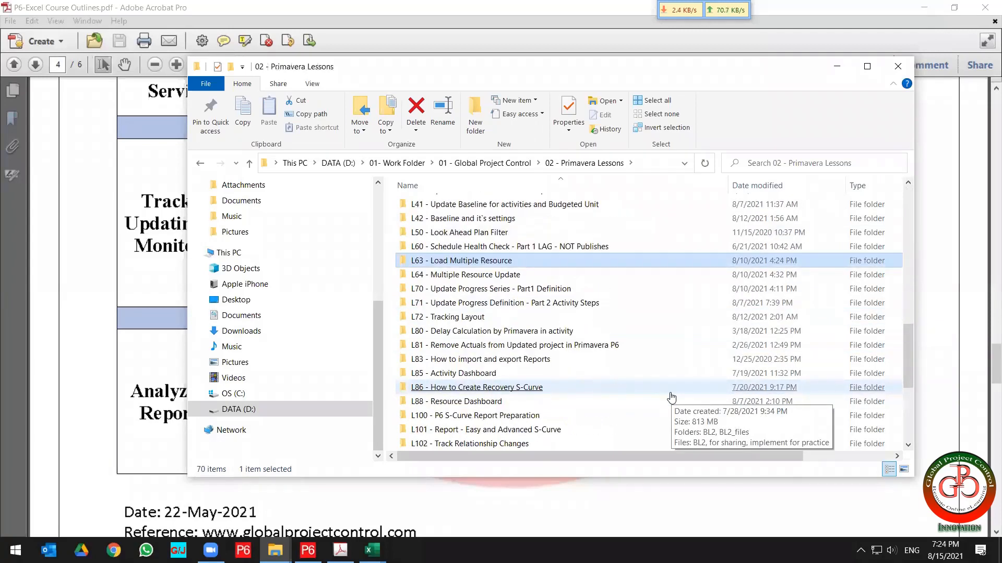
{"action": "left_click", "coordinate": [592, 372]}
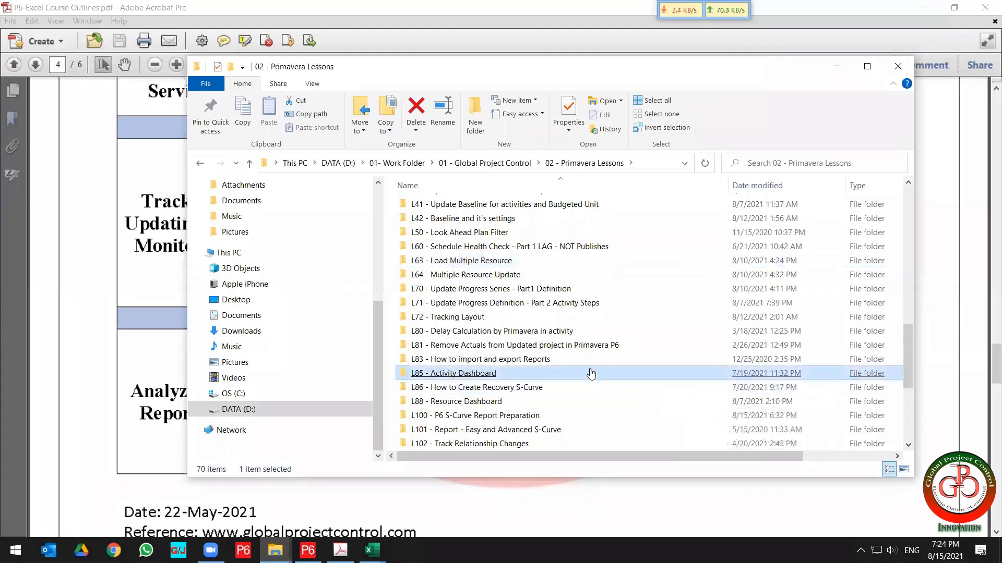
{"action": "scroll", "coordinate": [566, 365], "scroll_direction": "down", "scroll_amount": 1}
{"action": "left_click", "coordinate": [566, 364]}
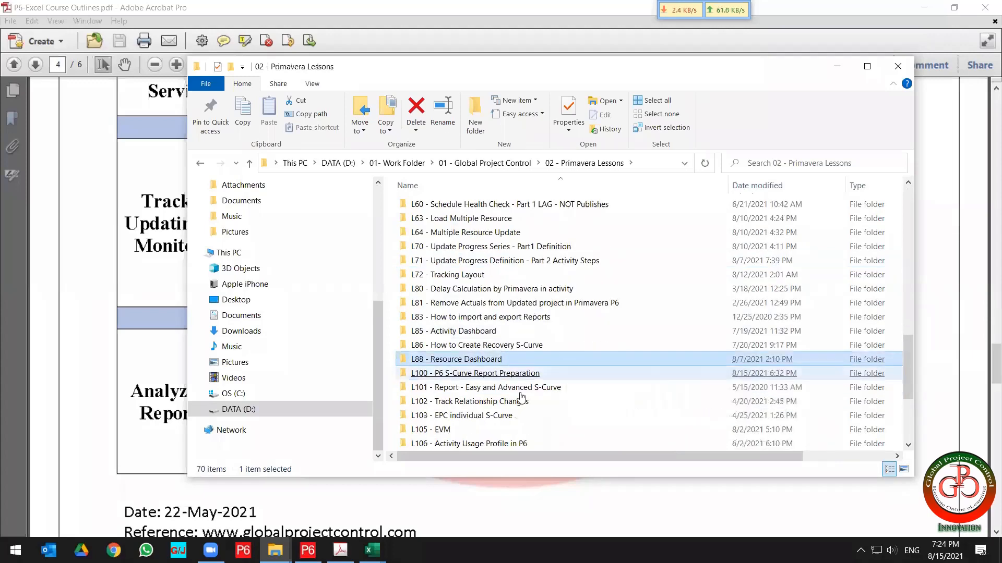
{"action": "double_click", "coordinate": [442, 429]}
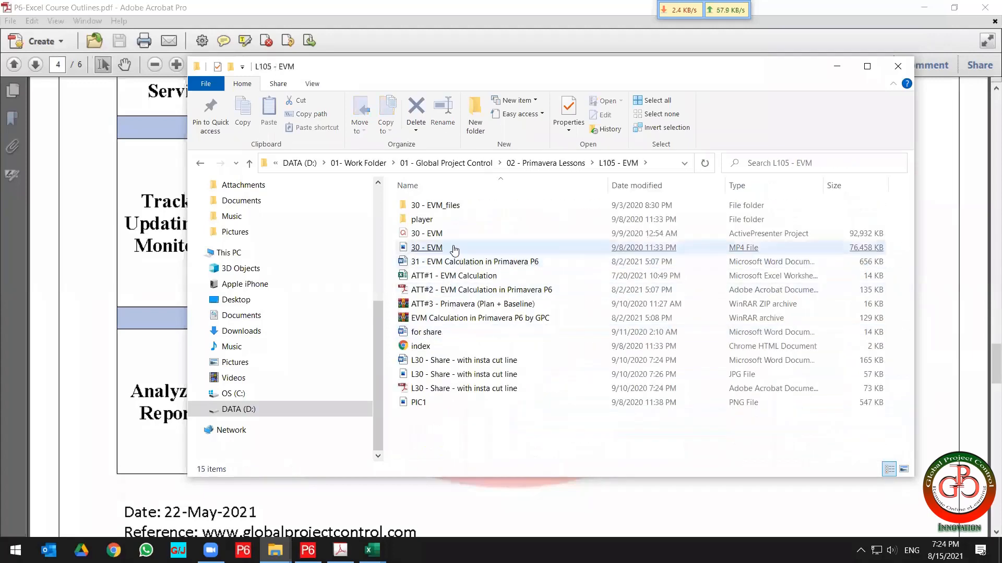
{"action": "left_click", "coordinate": [480, 277]}
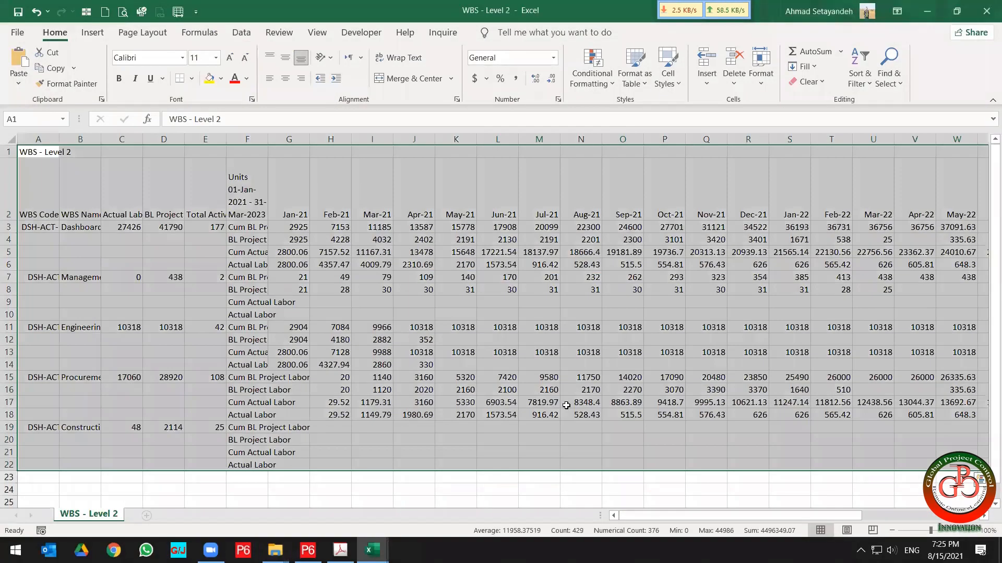
Open the ATT#1 - EVM Calculation workbook and go through its Optimistic, Realistic and Expert Judgement ETC method headings.
{"action": "left_click", "coordinate": [604, 439]}
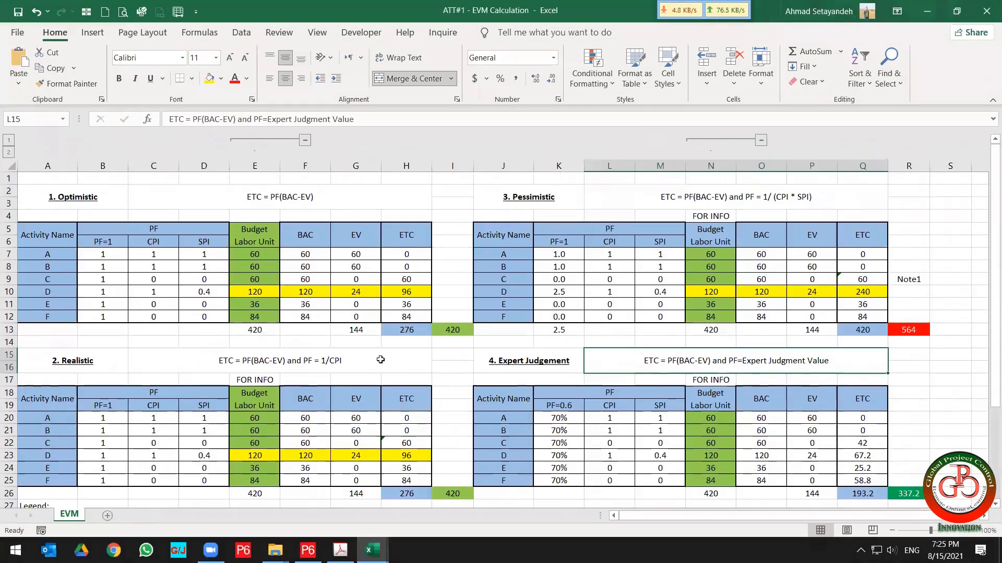
{"action": "left_click", "coordinate": [59, 199]}
{"action": "left_click", "coordinate": [91, 360]}
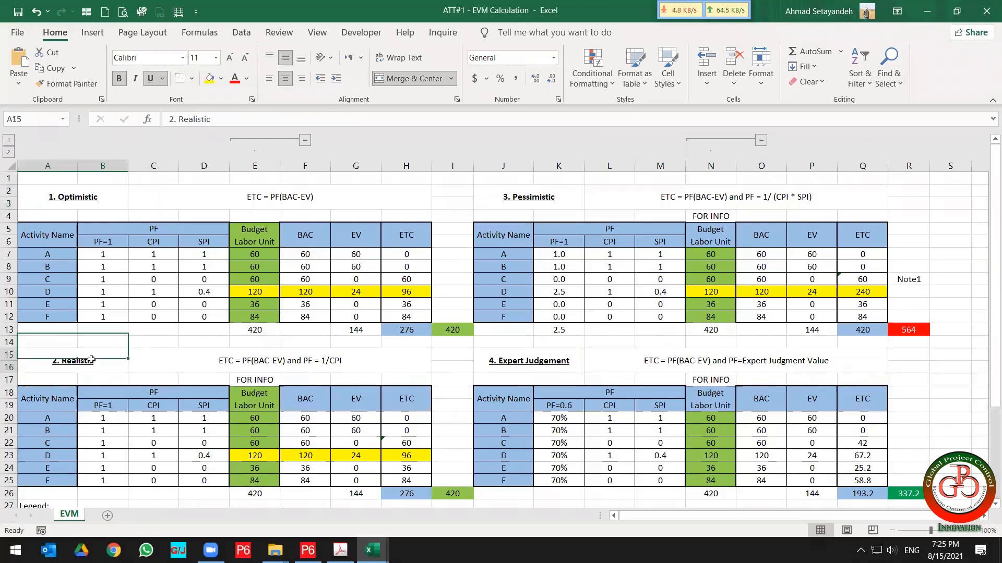
{"action": "left_click", "coordinate": [519, 359]}
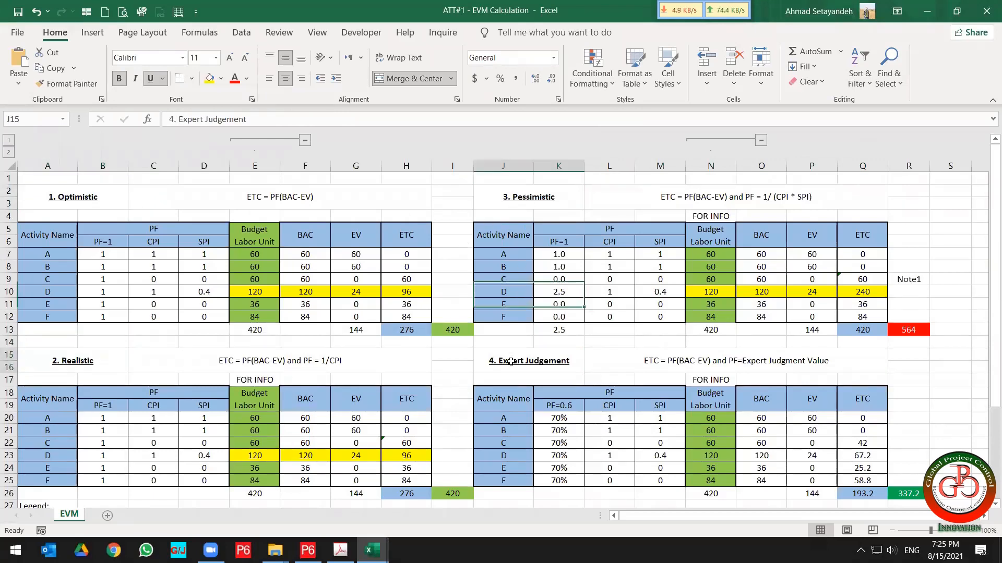
Open the WBS view with its Earned Value settings in P6 and tile P6 and the EVM workbook side by side.
{"action": "left_click", "coordinate": [308, 550]}
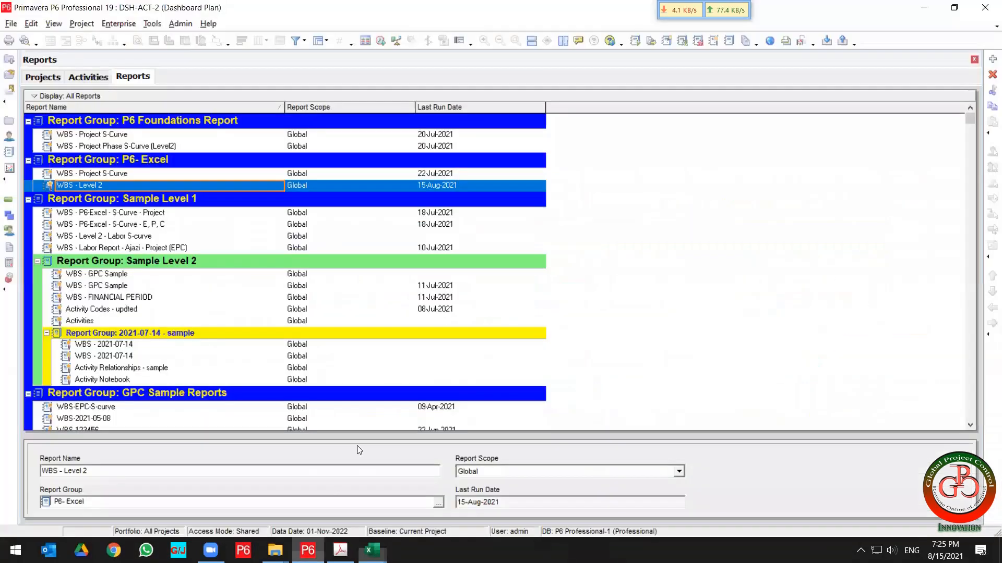
{"action": "left_click", "coordinate": [10, 216]}
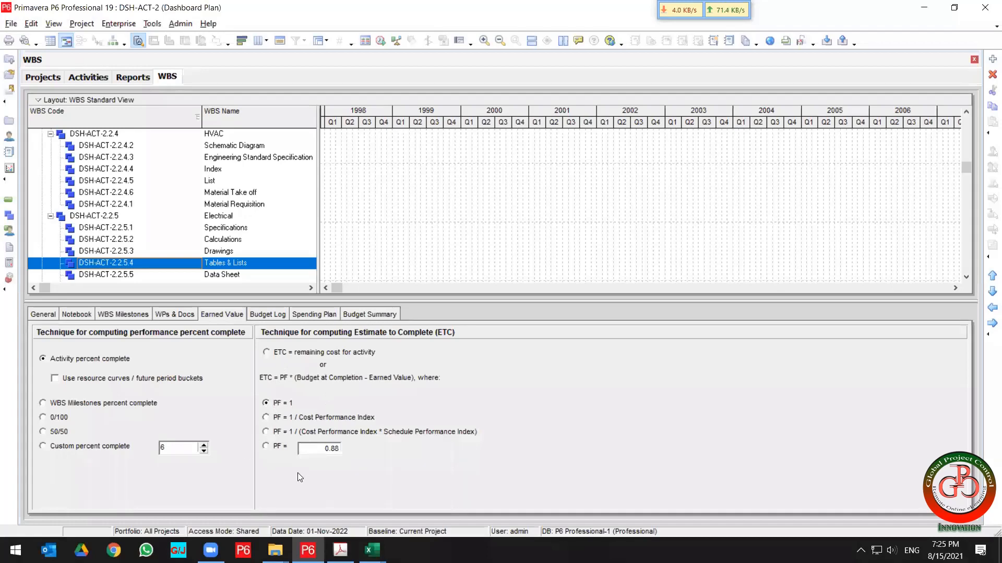
{"action": "key", "text": "super+Left"}
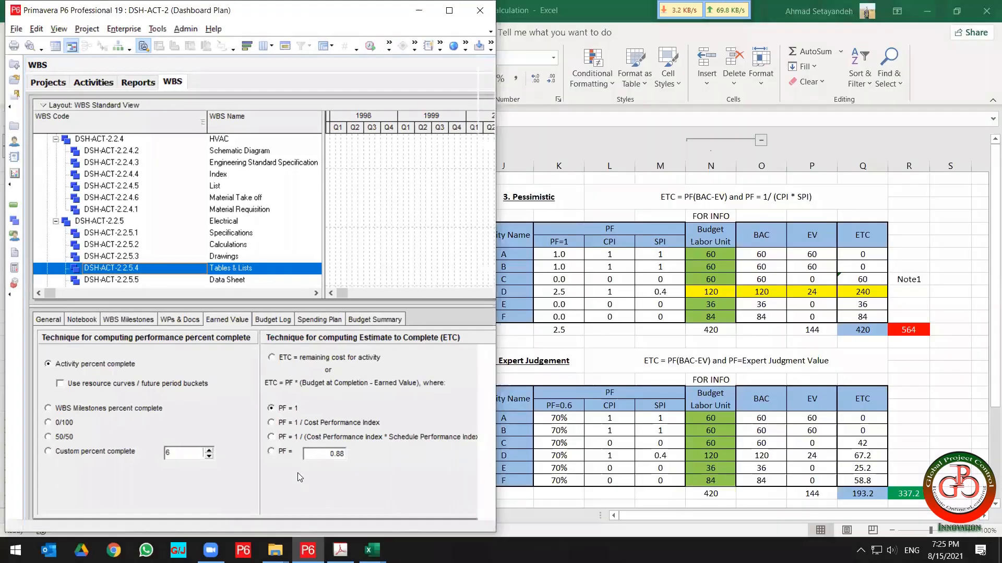
{"action": "left_click", "coordinate": [667, 338]}
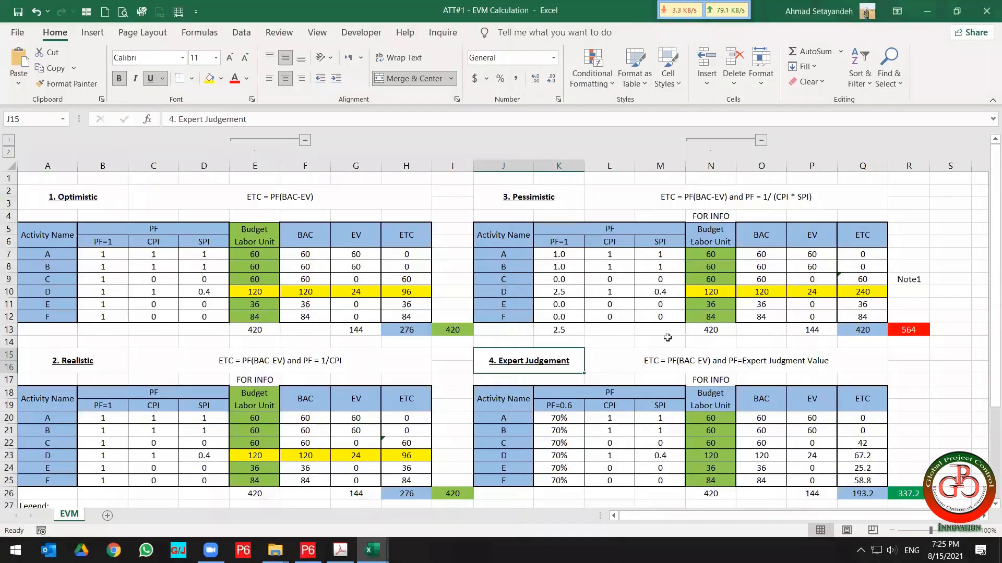
{"action": "key", "text": "super+Right"}
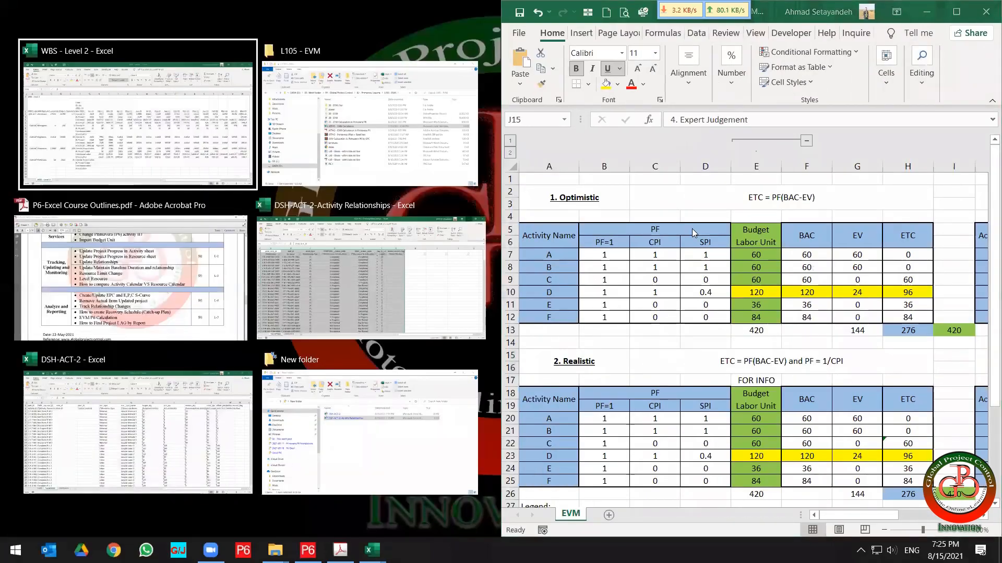
{"action": "key", "text": "Return"}
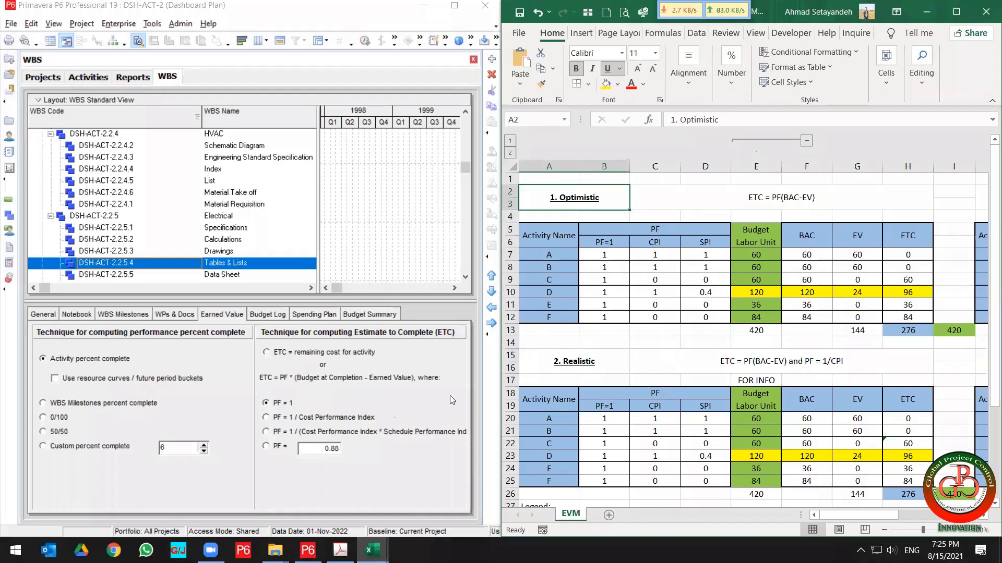
Compare the workbook's four ETC calculation tables with P6's Estimate to Complete technique options.
{"action": "left_click", "coordinate": [540, 372]}
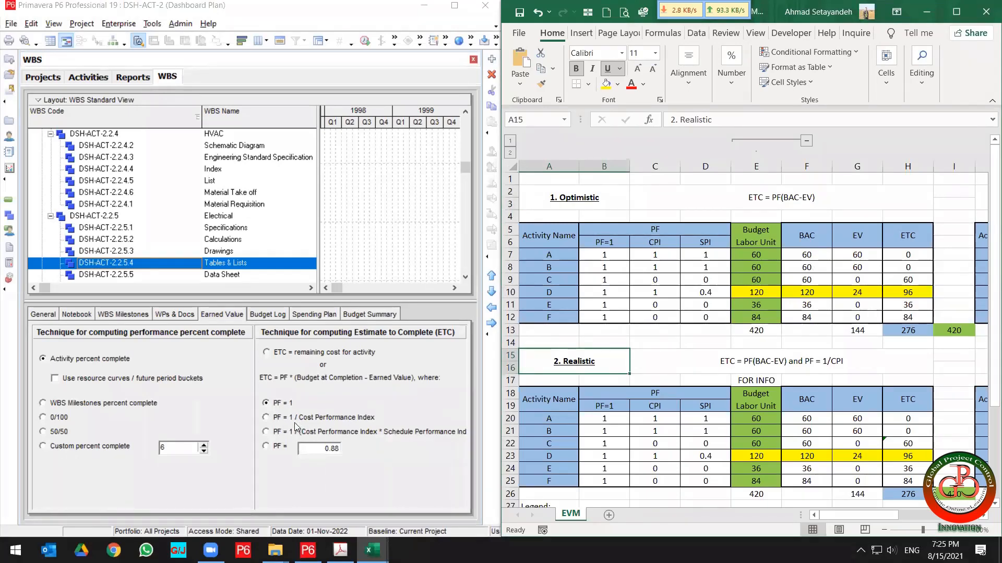
{"action": "left_click", "coordinate": [738, 368]}
{"action": "key", "text": "Right"}
{"action": "key", "text": "Right"}
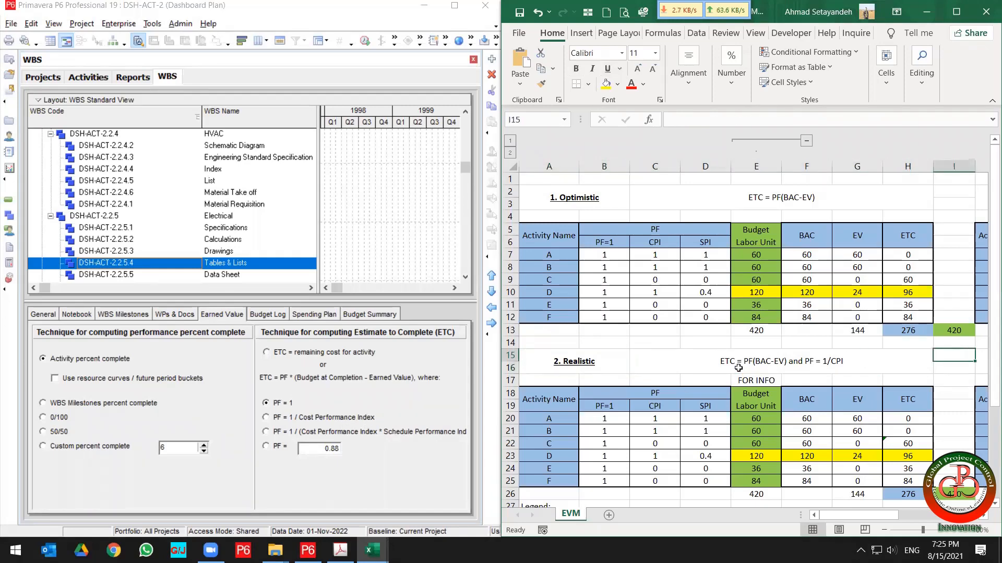
{"action": "key", "text": "Up"}
{"action": "key", "text": "Up"}
{"action": "key", "text": "Up"}
{"action": "key", "text": "Right"}
{"action": "key", "text": "Right"}
{"action": "key", "text": "Right"}
{"action": "key", "text": "Right"}
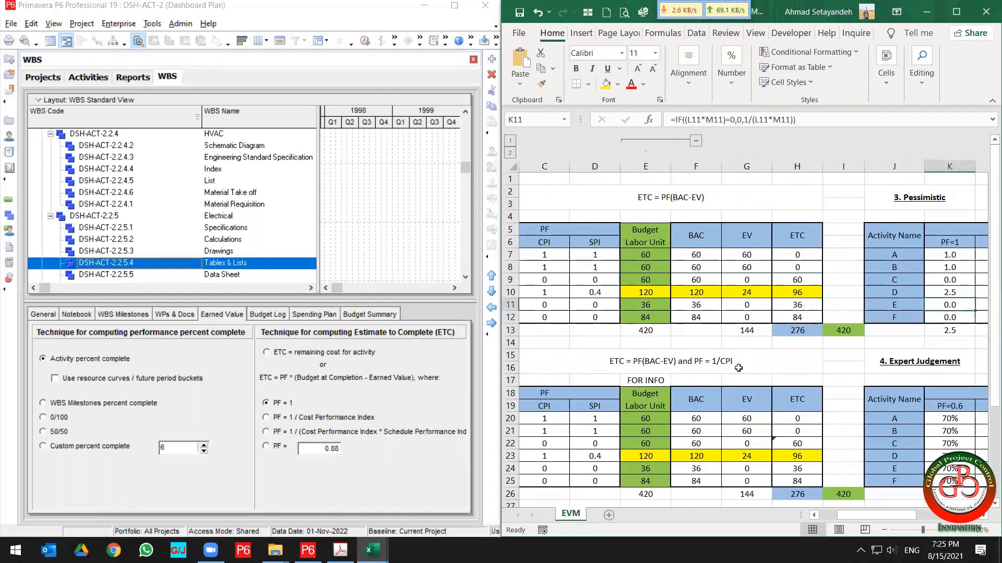
{"action": "key", "text": "Up"}
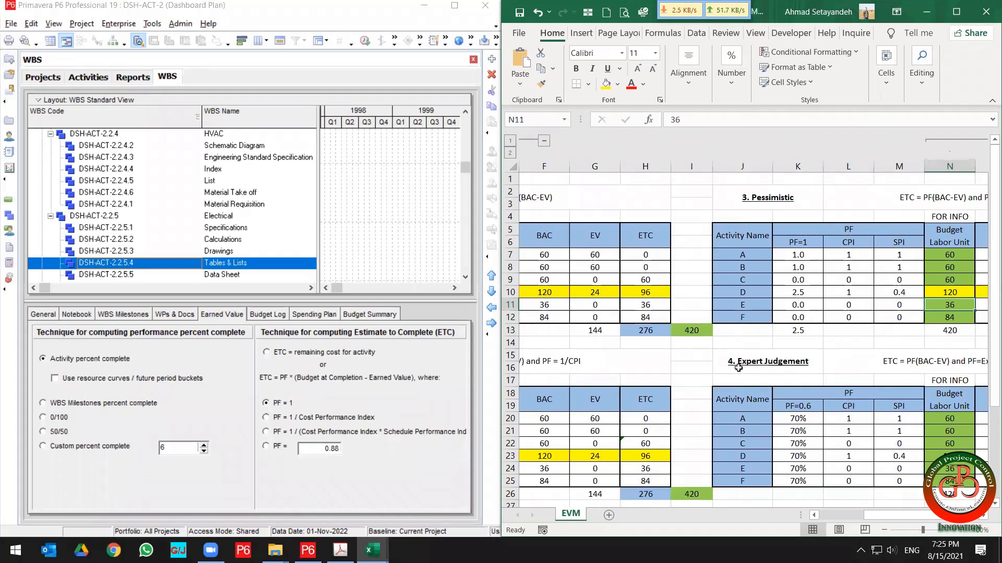
{"action": "key", "text": "Right"}
{"action": "key", "text": "Right"}
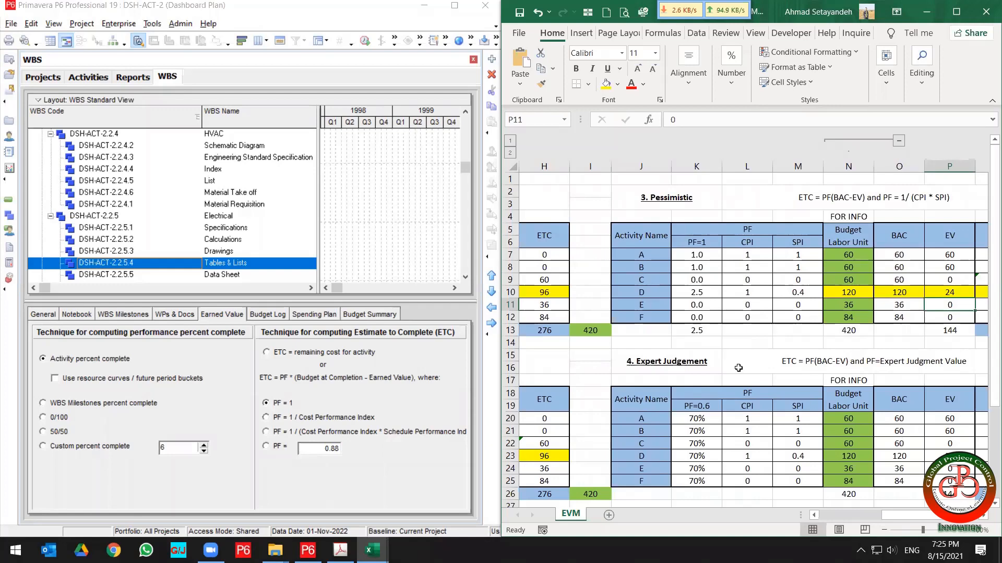
{"action": "left_click", "coordinate": [697, 362]}
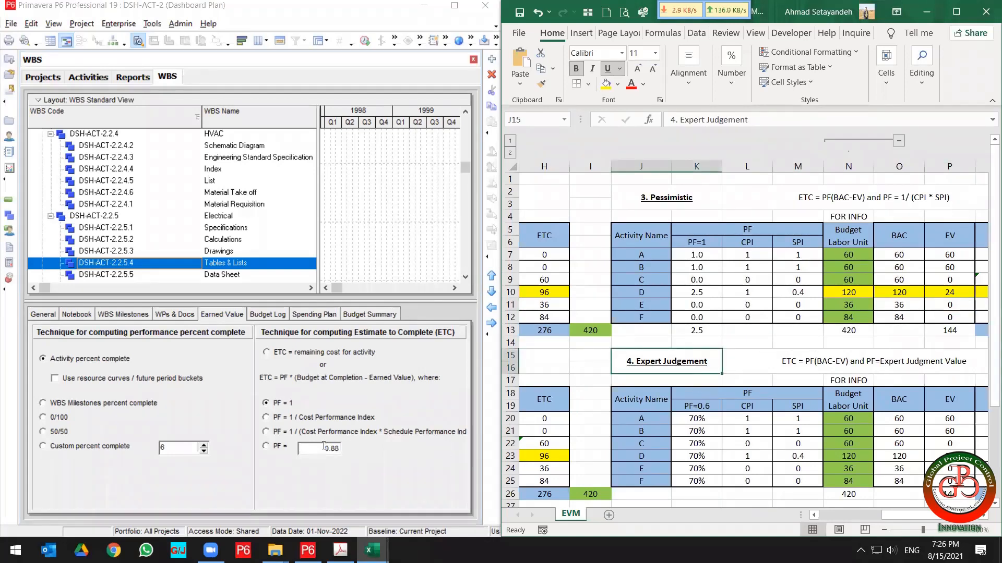
{"action": "left_click", "coordinate": [501, 95]}
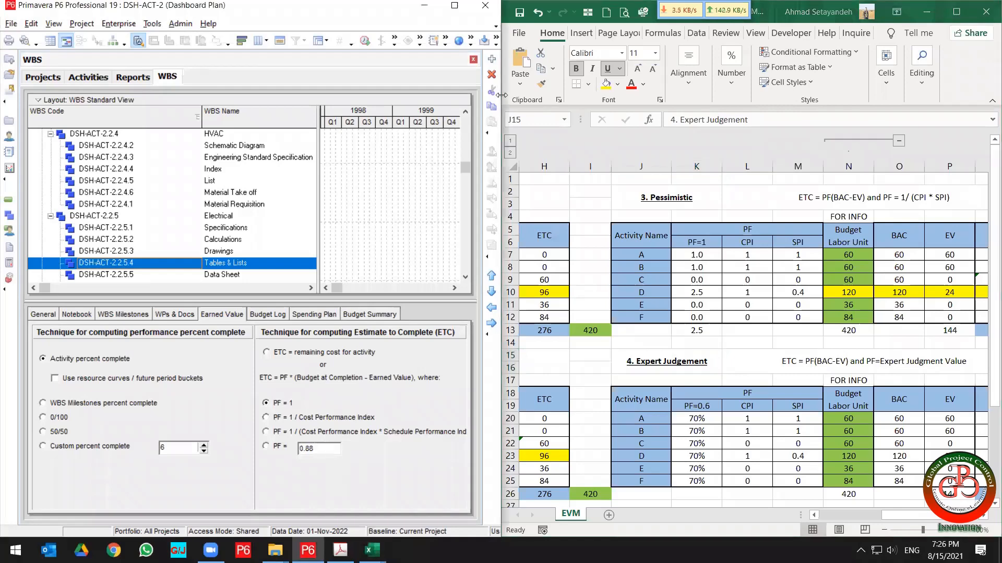
{"action": "left_click", "coordinate": [501, 95]}
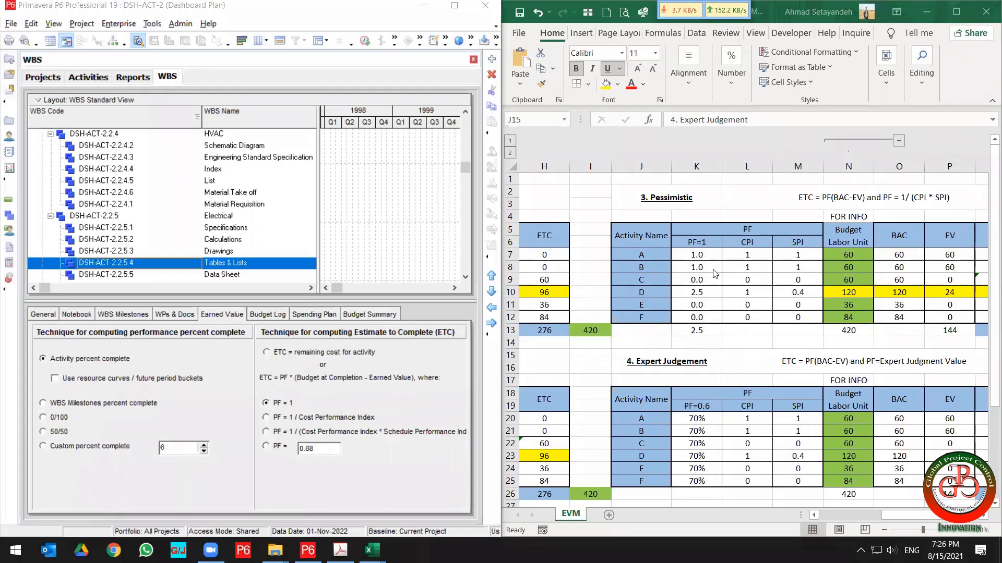
{"action": "left_click", "coordinate": [804, 268]}
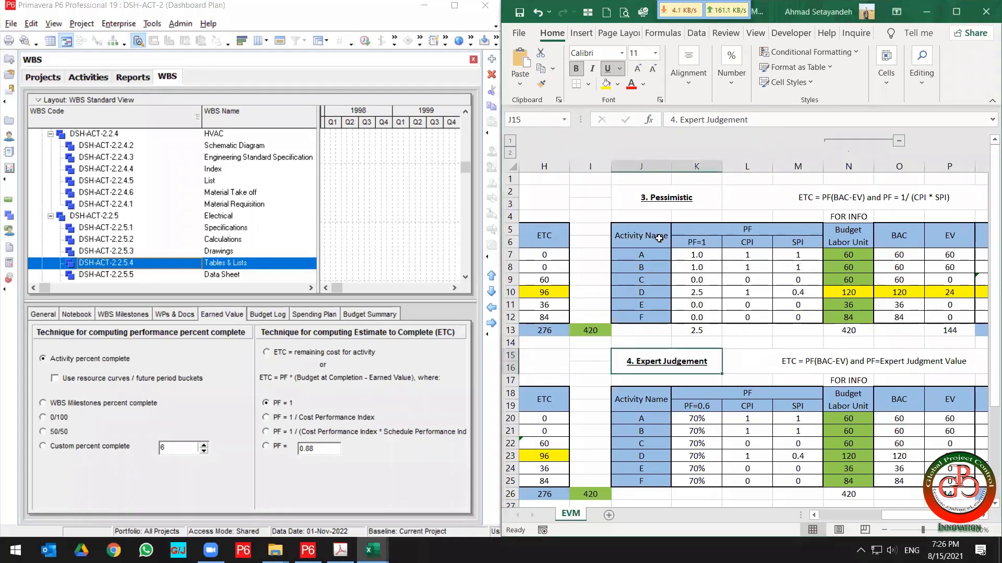
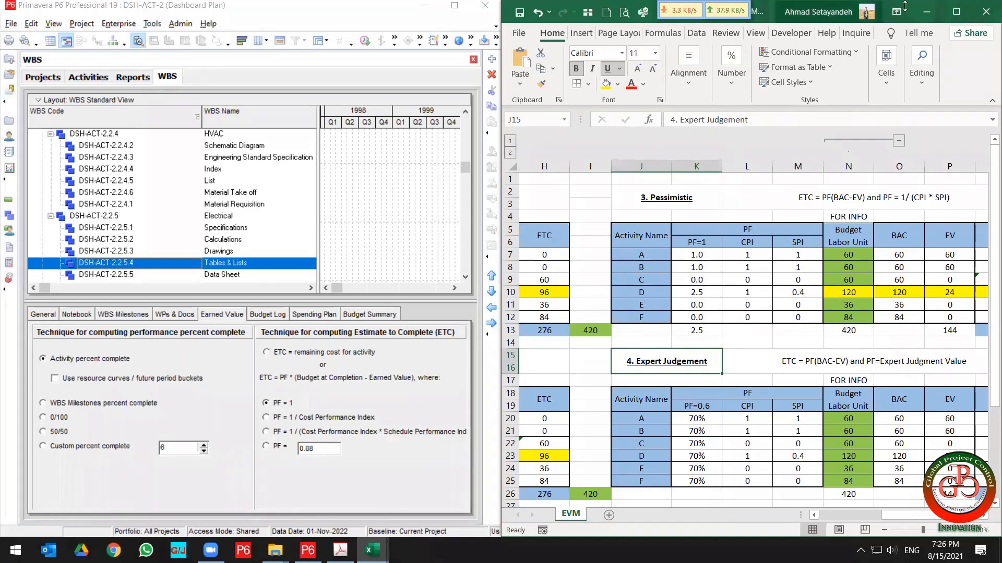
Switch to the course outline PDF and highlight the "How to Find Project LAG by Report" topic.
{"action": "left_click", "coordinate": [927, 14]}
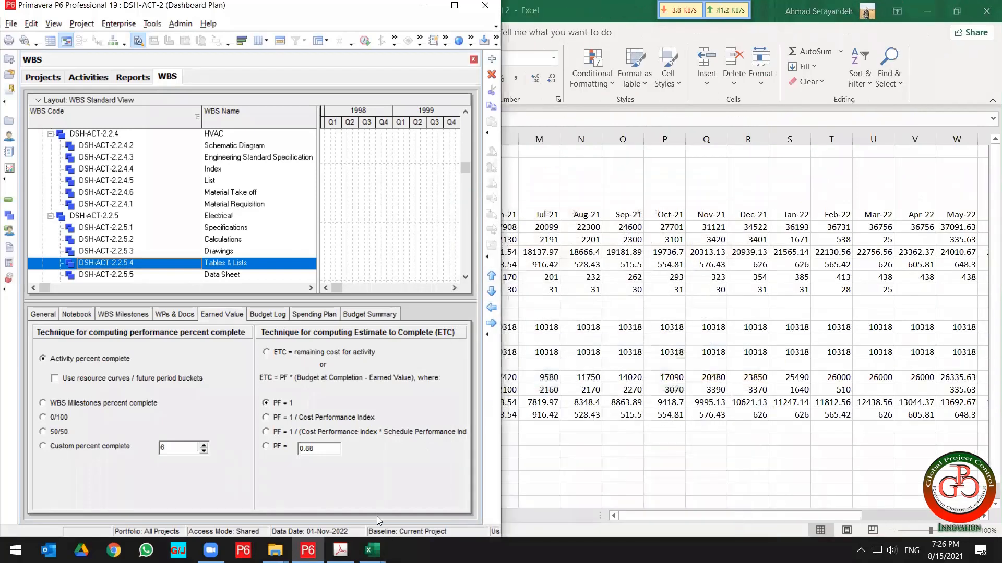
{"action": "left_click", "coordinate": [339, 545]}
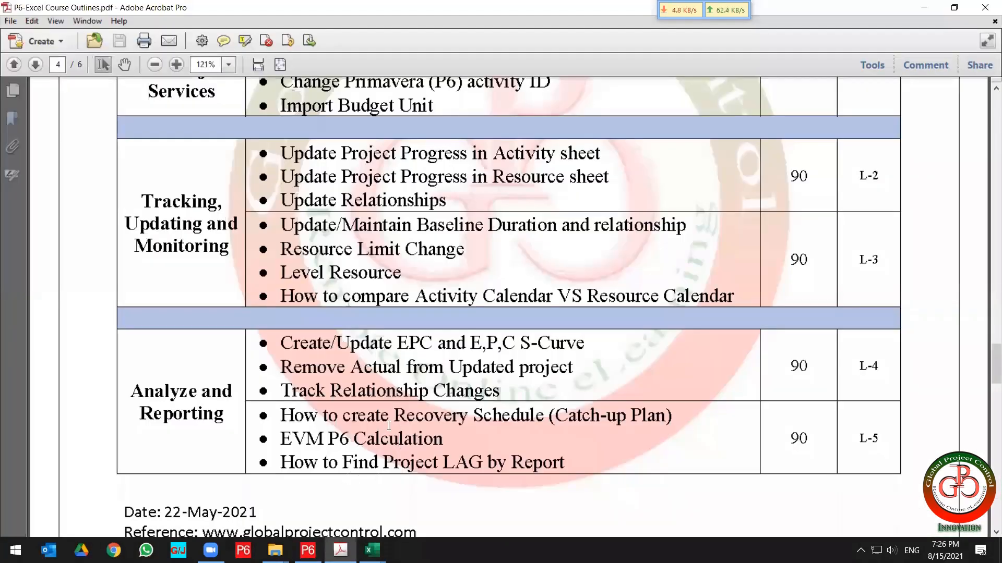
{"action": "scroll", "coordinate": [389, 426], "scroll_direction": "down", "scroll_amount": 1}
{"action": "left_click_drag", "start_coordinate": [574, 438], "coordinate": [261, 432]}
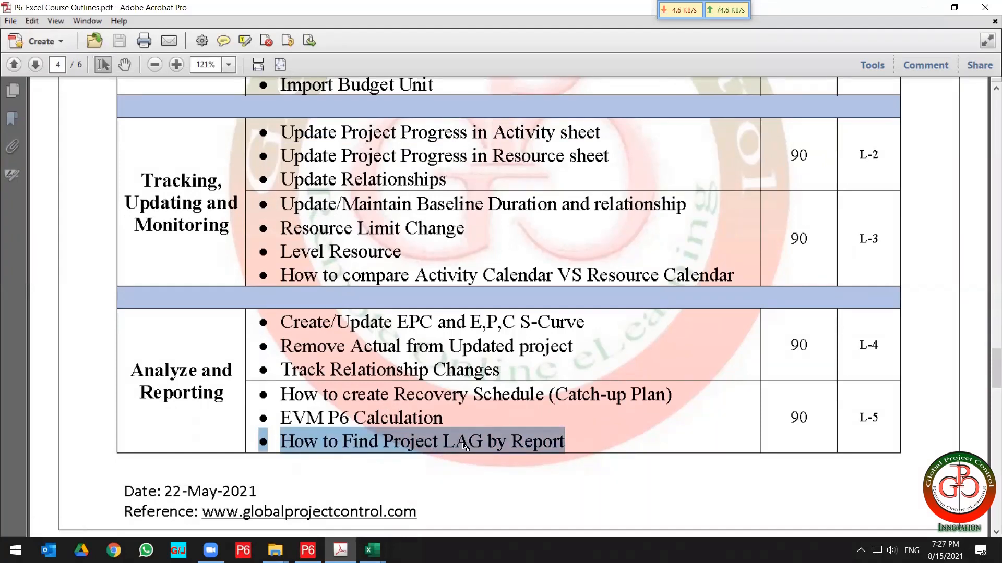
In P6 Activities, select the Paging Layout activity and widen its predecessor relationships to show the Lag column.
{"action": "left_click", "coordinate": [307, 550]}
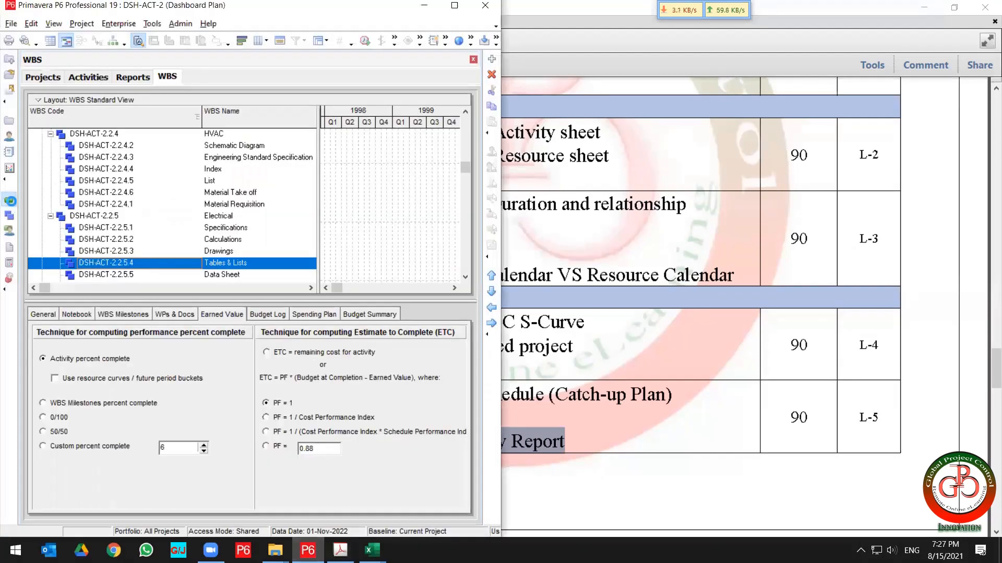
{"action": "left_click", "coordinate": [9, 200]}
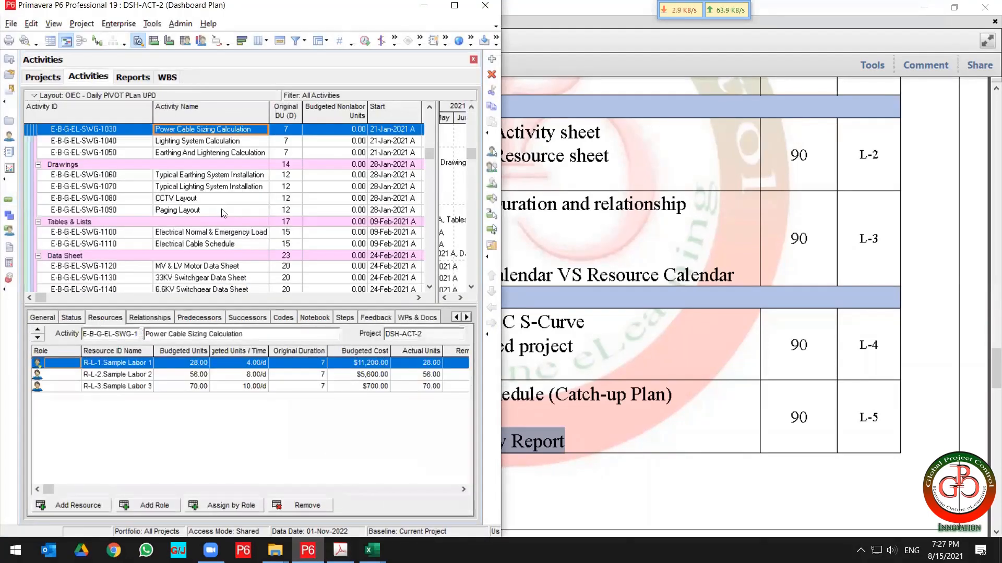
{"action": "left_click", "coordinate": [223, 211]}
{"action": "left_click", "coordinate": [154, 319]}
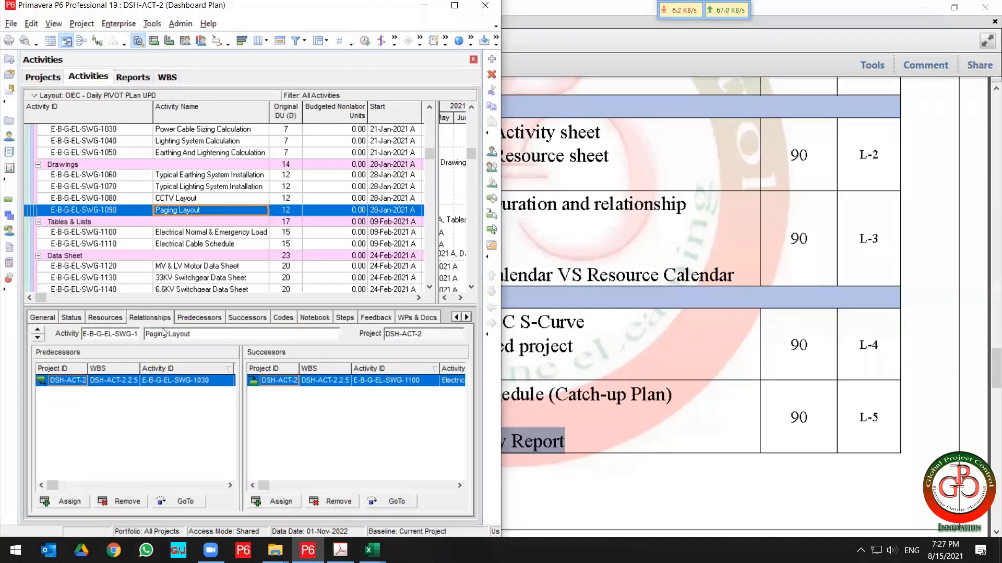
{"action": "left_click_drag", "start_coordinate": [240, 404], "coordinate": [420, 406]}
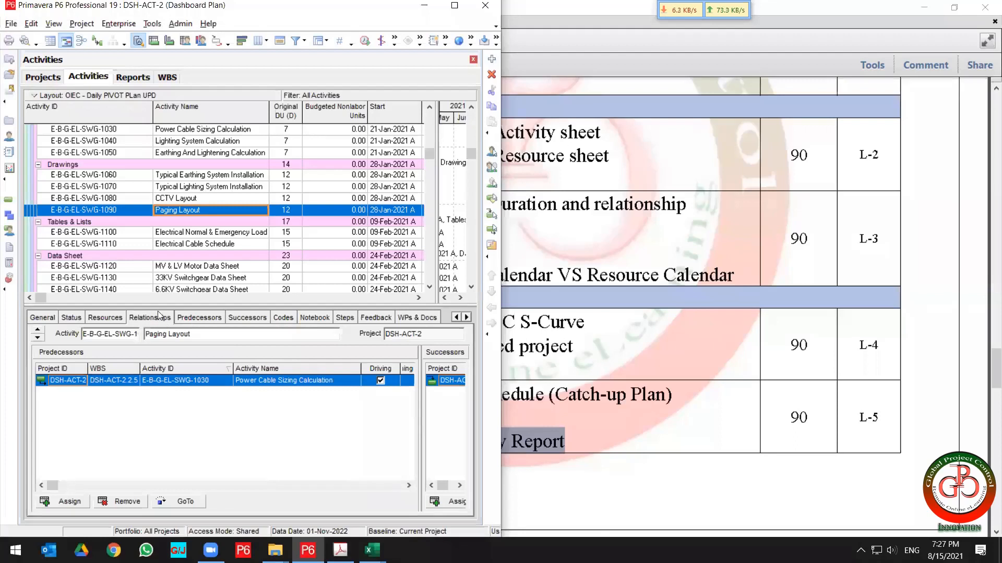
{"action": "left_click_drag", "start_coordinate": [358, 12], "coordinate": [357, 23]}
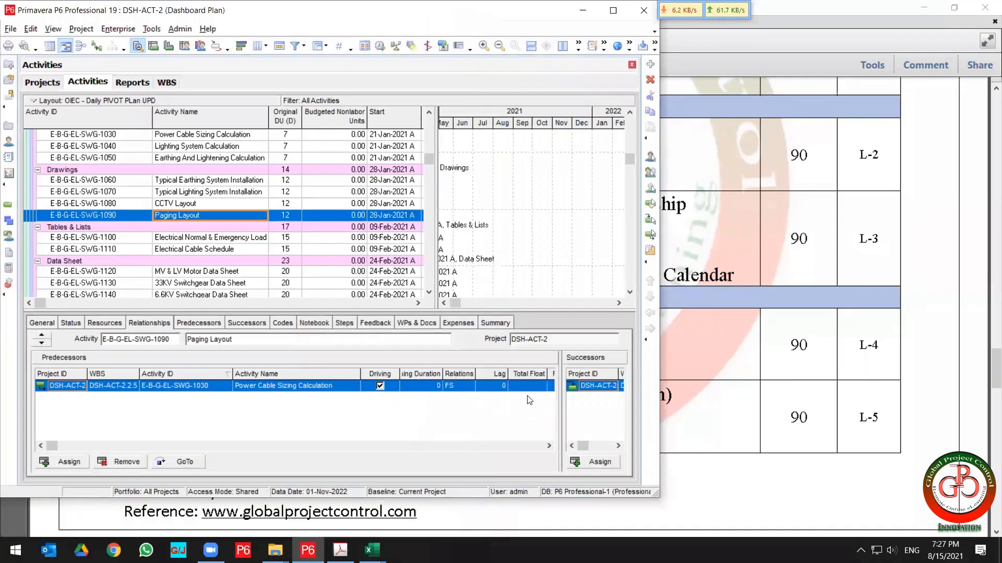
{"action": "left_click", "coordinate": [493, 389]}
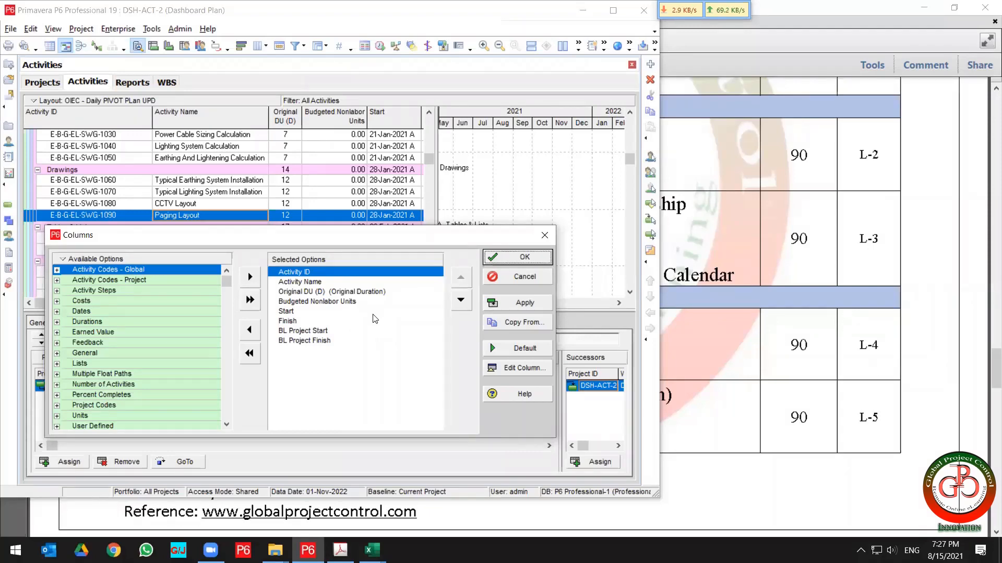
{"action": "left_click", "coordinate": [504, 277]}
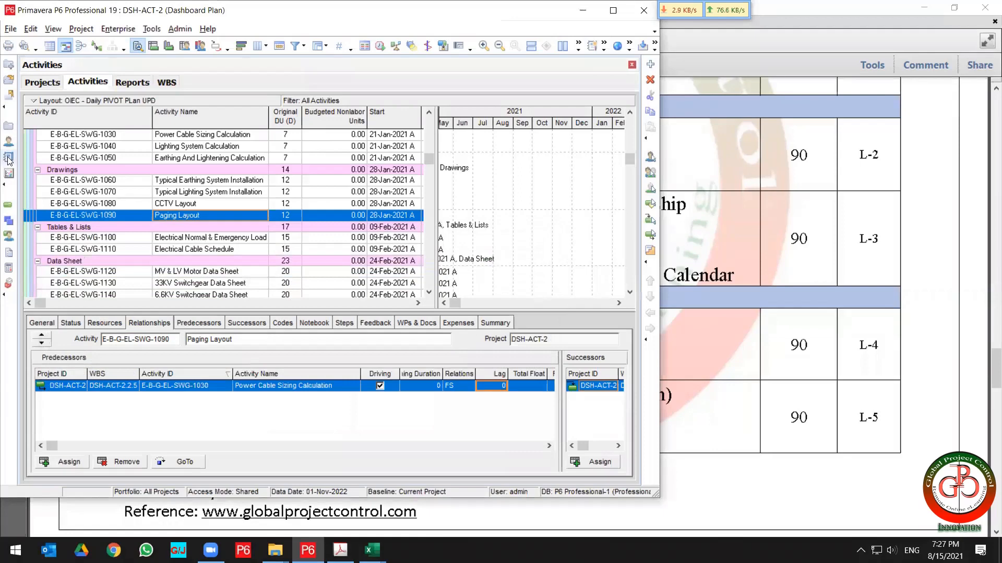
Open the Reports list and search it for "lag" to locate the LAG Report.
{"action": "left_click", "coordinate": [9, 159]}
{"action": "left_click", "coordinate": [106, 231]}
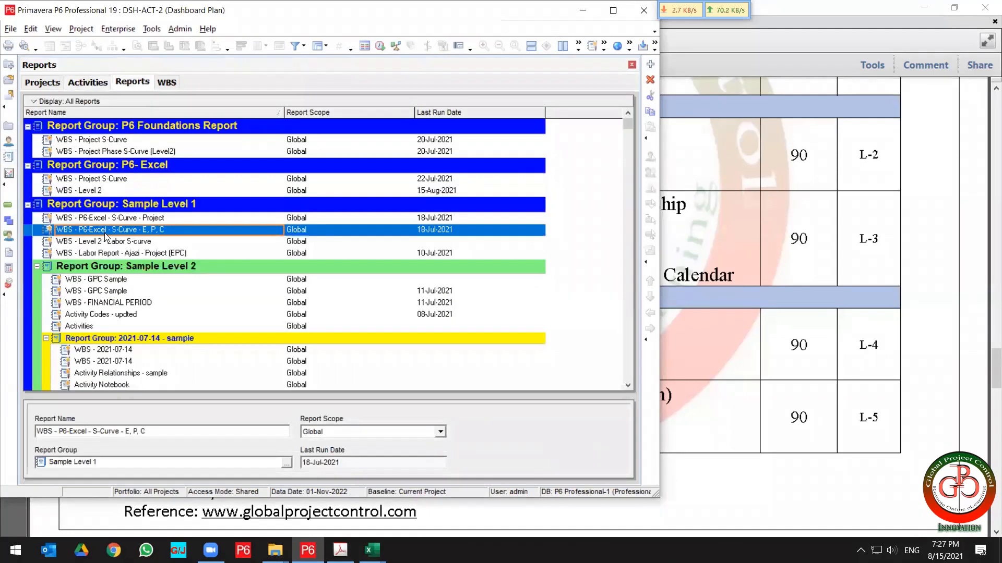
{"action": "key", "text": "ctrl+f"}
{"action": "type", "text": "la"}
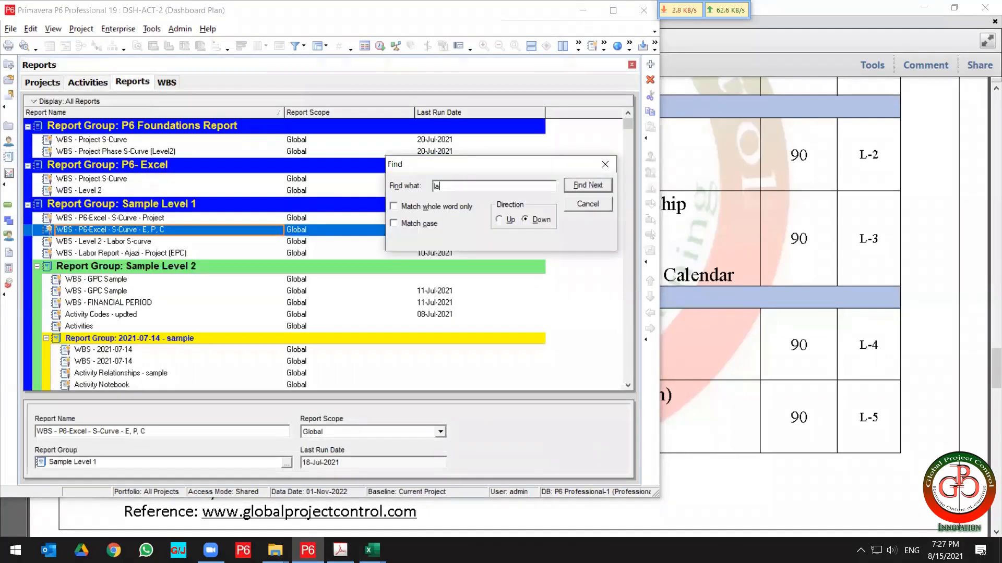
{"action": "type", "text": "g"}
{"action": "key", "text": "Return"}
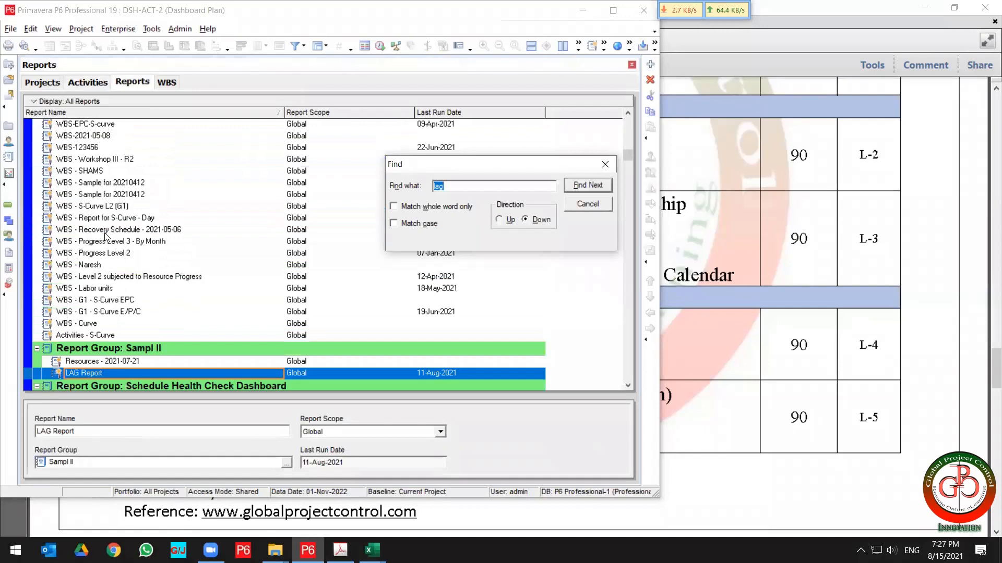
{"action": "left_click", "coordinate": [588, 204]}
Run the LAG Report as a delimited text file to LAG Report.csv, overwriting the existing file.
{"action": "right_click", "coordinate": [139, 372]}
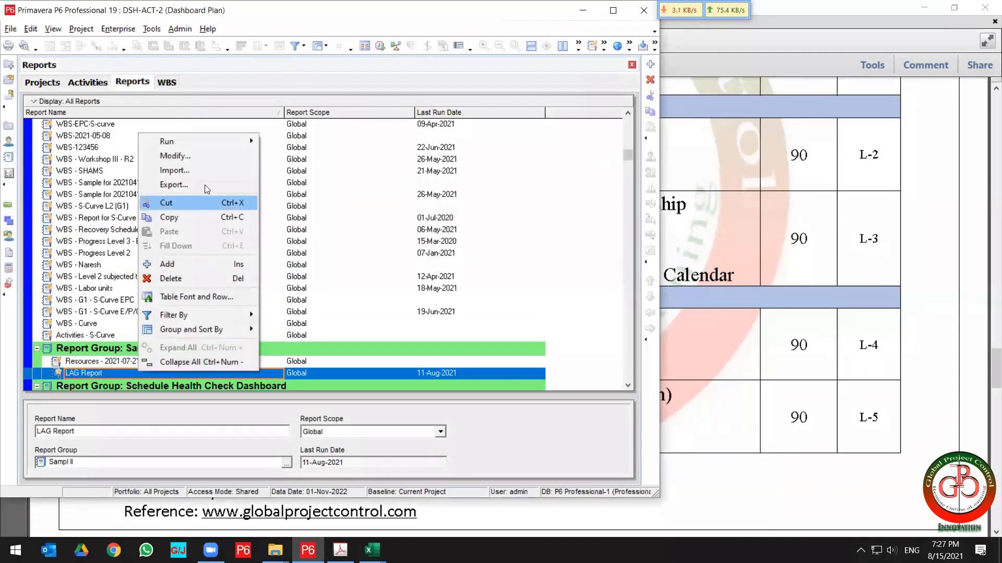
{"action": "mouse_move", "coordinate": [218, 144]}
{"action": "left_click", "coordinate": [287, 142]}
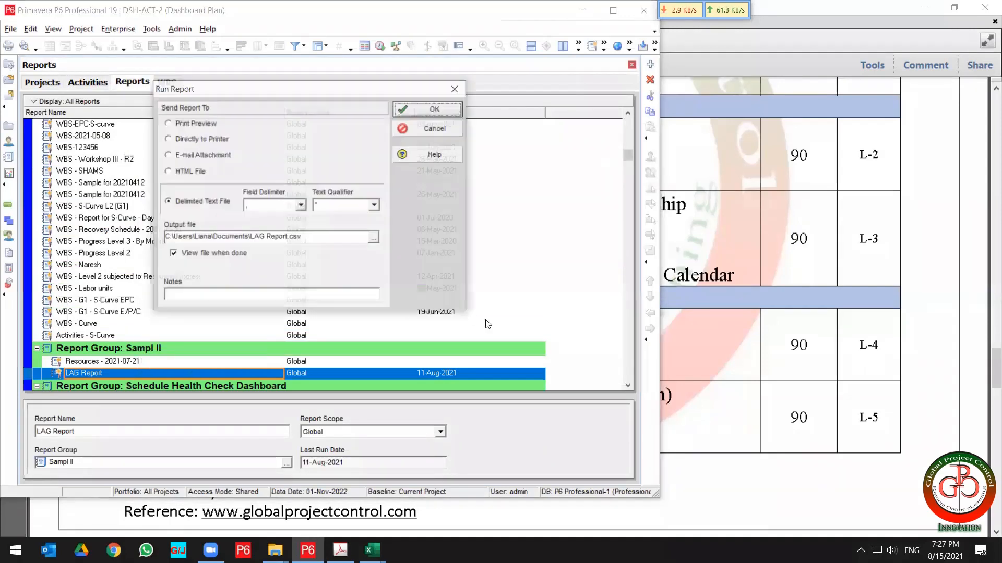
{"action": "left_click", "coordinate": [419, 116]}
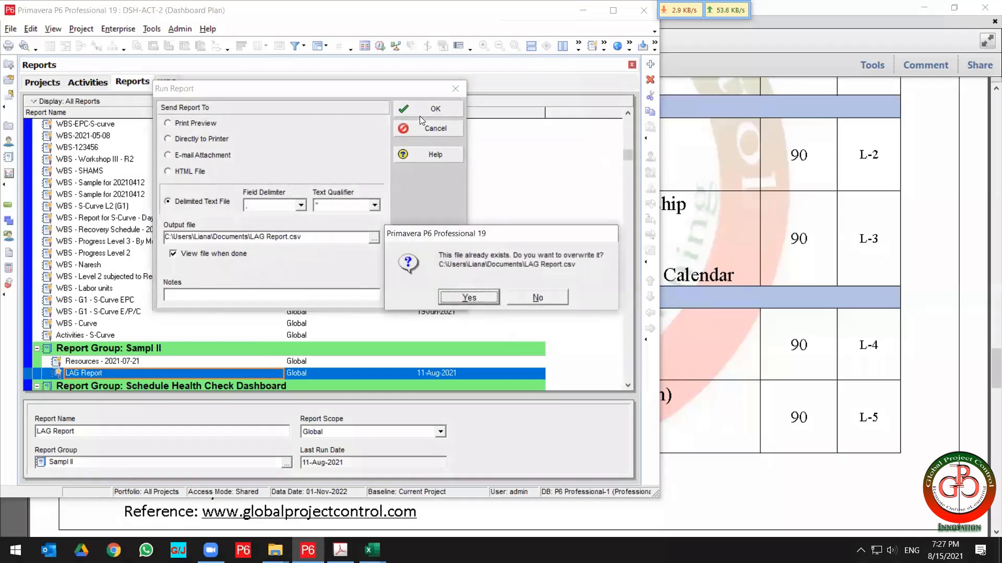
{"action": "left_click", "coordinate": [480, 300]}
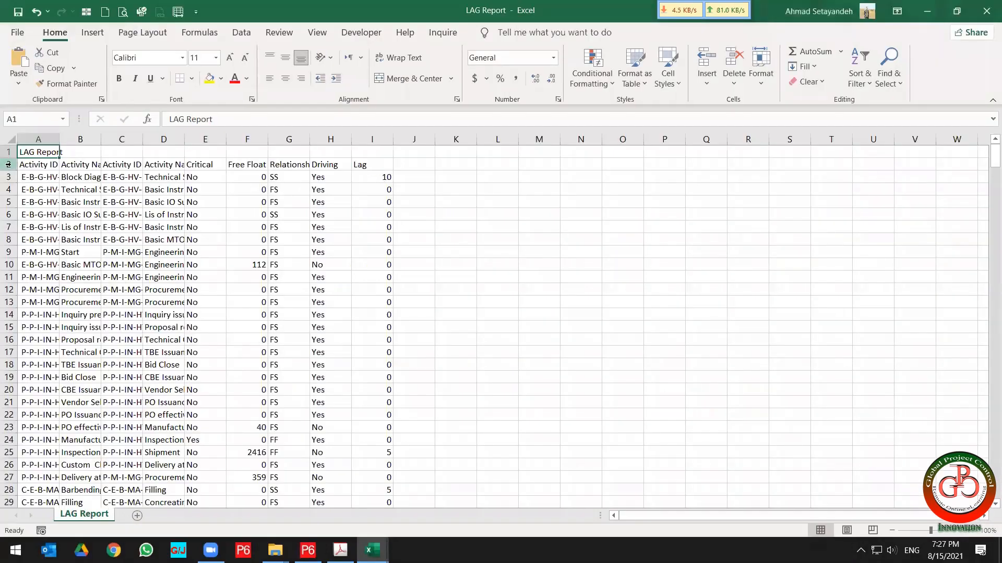
Add filters to the header row and filter the Lag column to exclude 0 values.
{"action": "left_click", "coordinate": [8, 164]}
{"action": "left_click", "coordinate": [241, 33]}
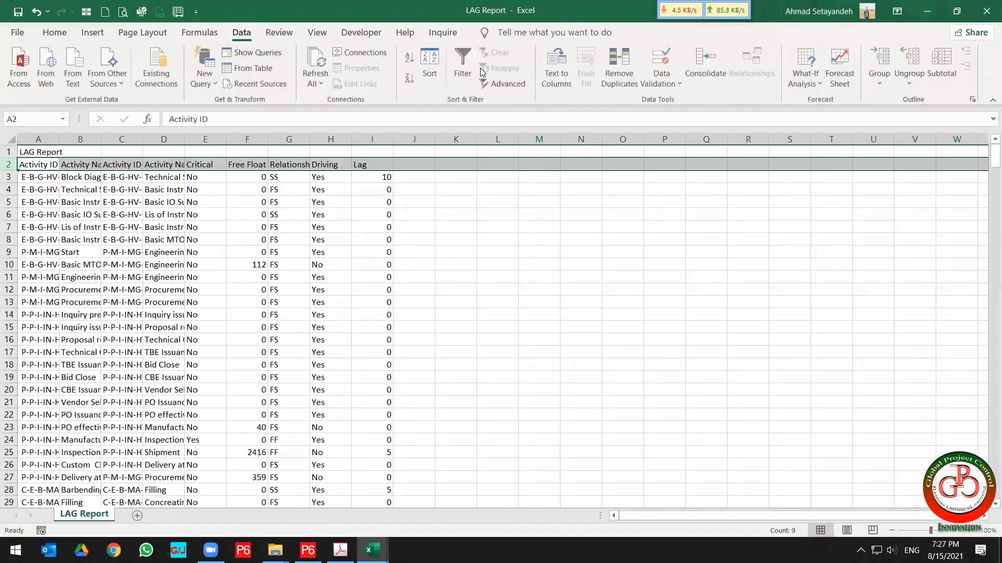
{"action": "left_click", "coordinate": [464, 68]}
{"action": "left_click", "coordinate": [386, 164]}
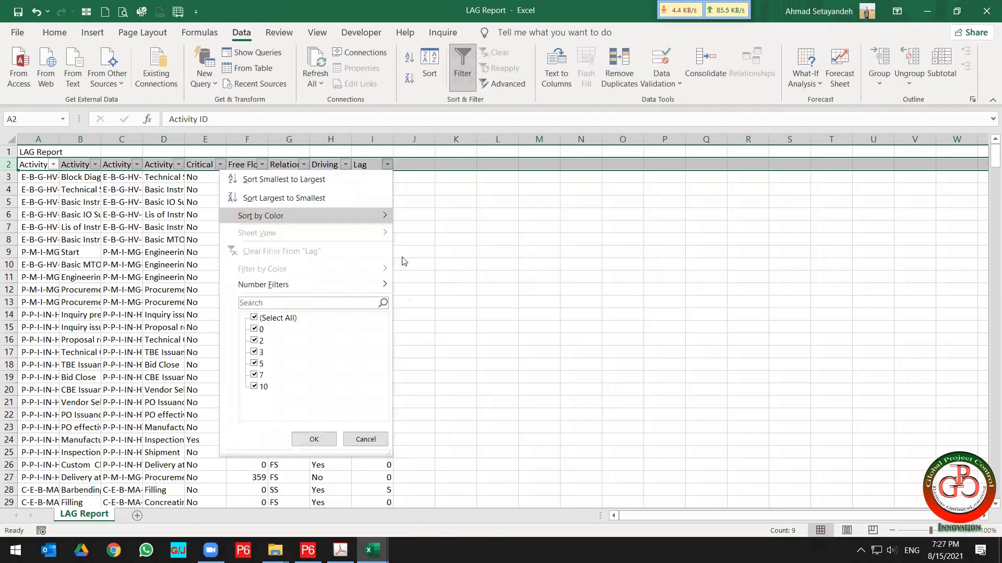
{"action": "left_click", "coordinate": [262, 330]}
{"action": "left_click", "coordinate": [313, 440]}
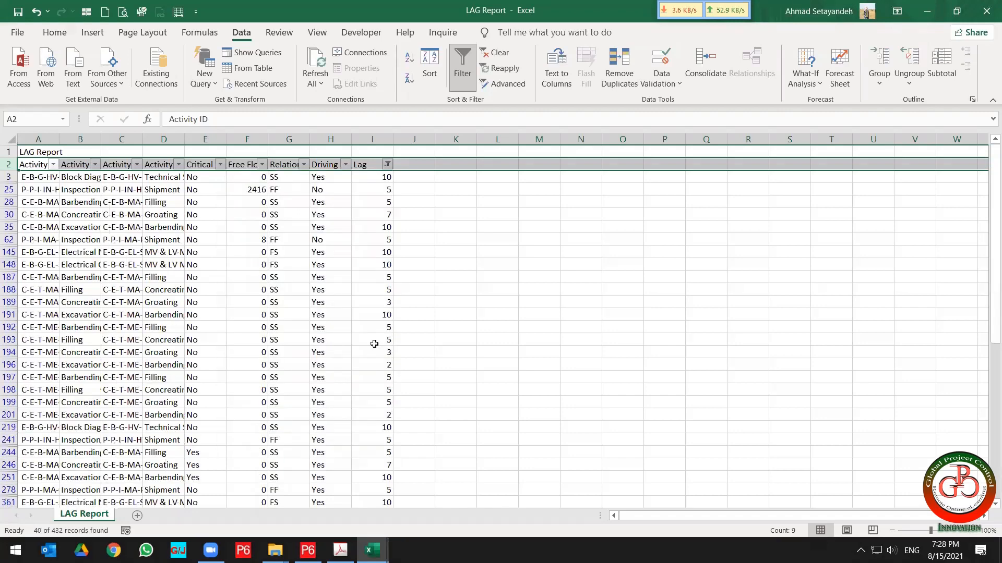
Review the filtered Lag column values in the exported report.
{"action": "left_click", "coordinate": [370, 133]}
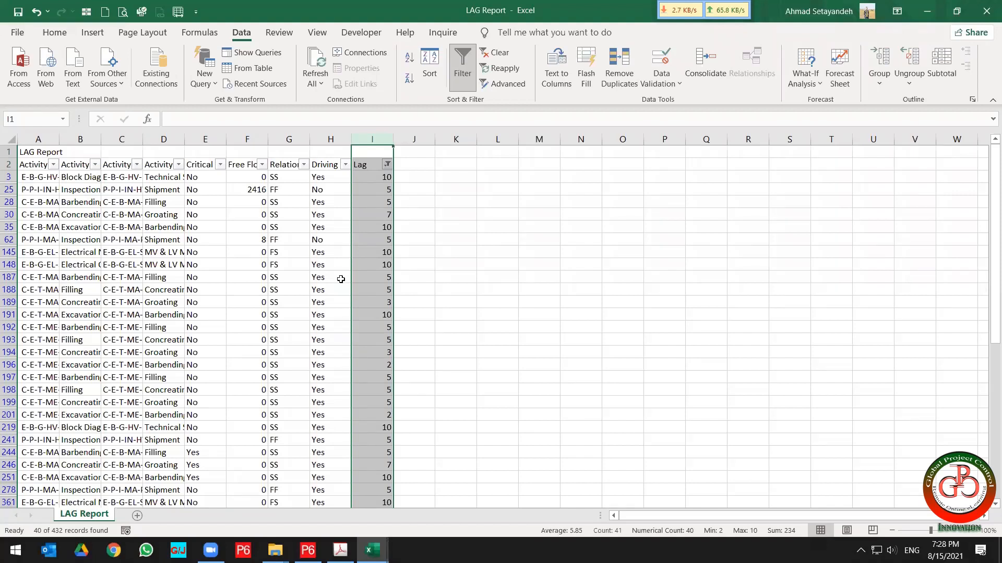
{"action": "left_click", "coordinate": [379, 215]}
{"action": "scroll", "coordinate": [383, 285], "scroll_direction": "down", "scroll_amount": 3}
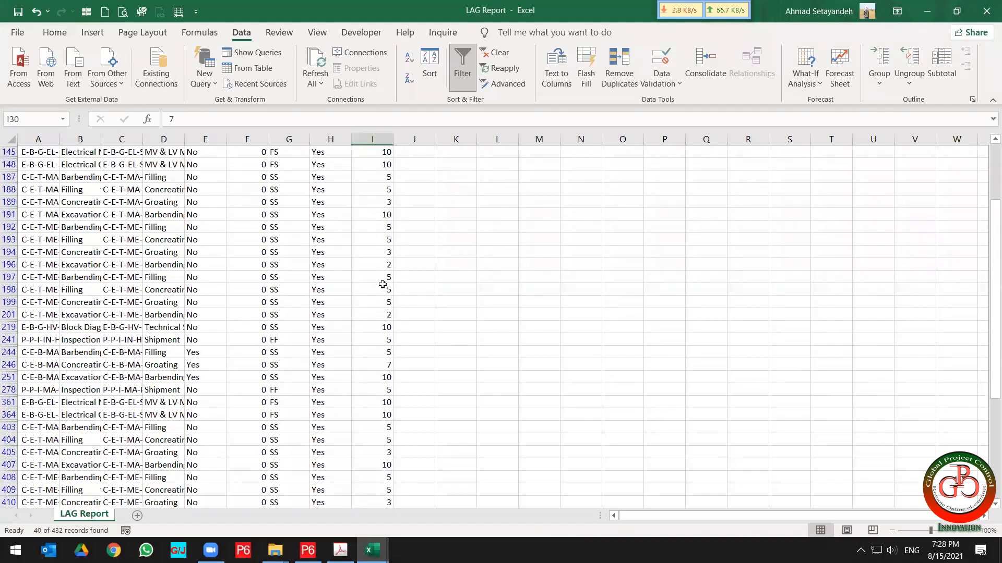
{"action": "scroll", "coordinate": [383, 285], "scroll_direction": "down", "scroll_amount": 6}
{"action": "scroll", "coordinate": [381, 292], "scroll_direction": "up", "scroll_amount": 8}
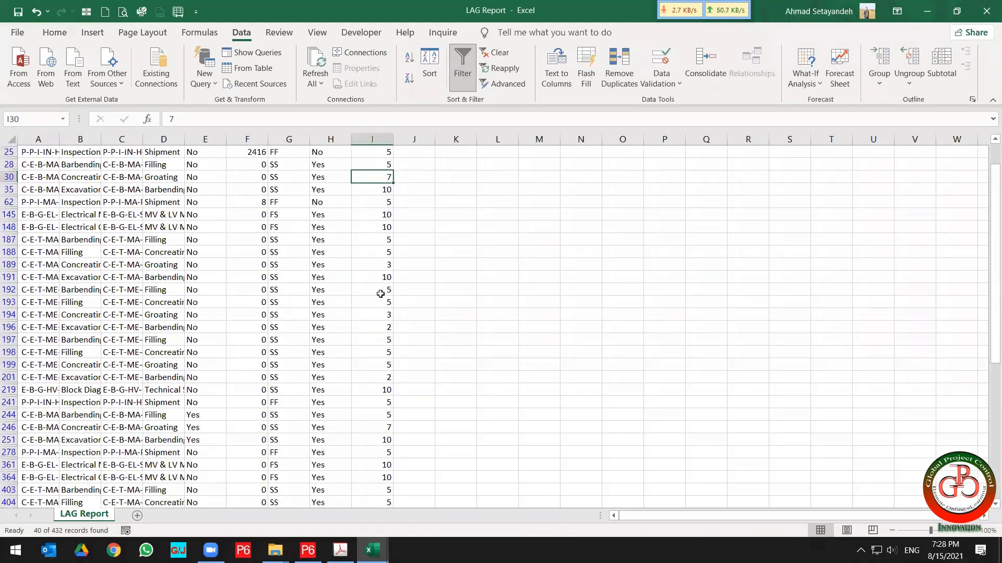
{"action": "scroll", "coordinate": [380, 293], "scroll_direction": "up", "scroll_amount": 1}
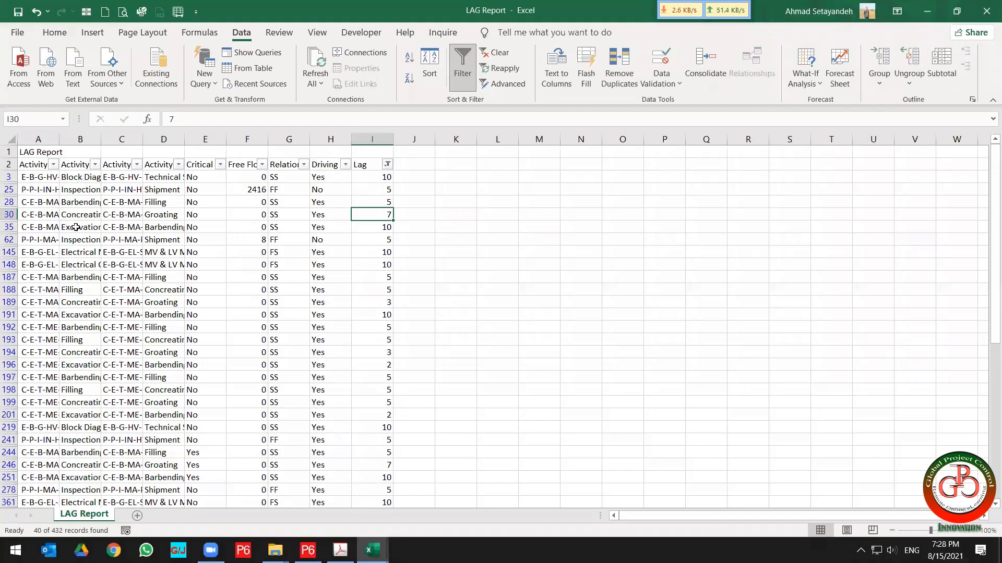
Return to P6 Activities and step through several activities' predecessor relationships.
{"action": "key", "text": "alt+Tab"}
{"action": "key", "text": "Tab"}
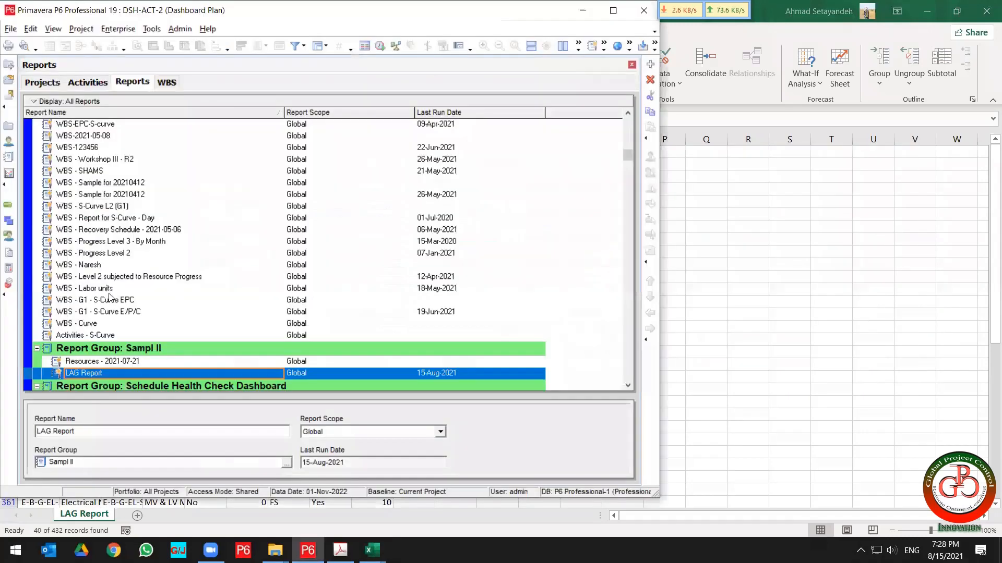
{"action": "left_click", "coordinate": [8, 205]}
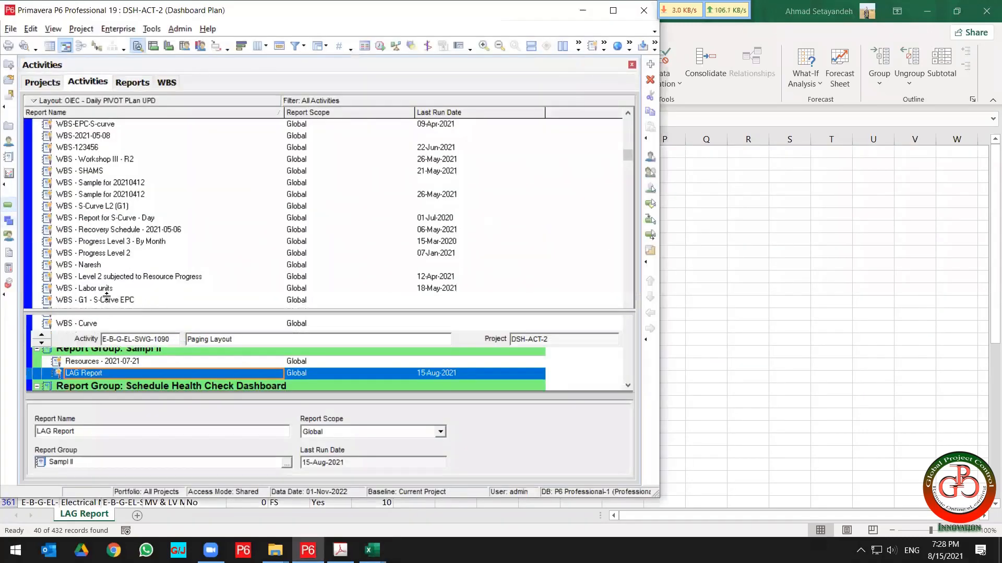
{"action": "left_click", "coordinate": [98, 205]}
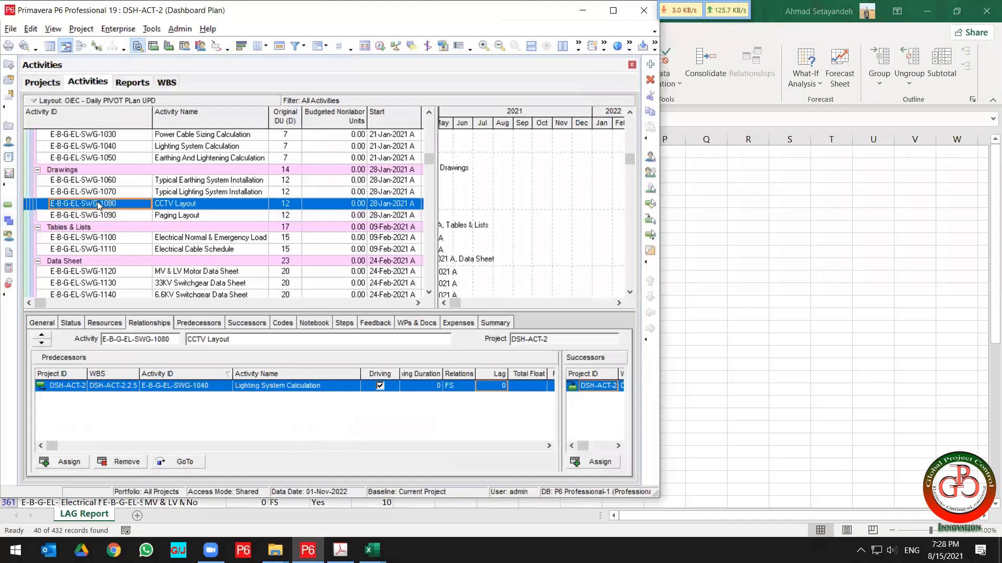
{"action": "key", "text": "Down"}
{"action": "key", "text": "Down"}
{"action": "key", "text": "Down"}
{"action": "key", "text": "Down"}
{"action": "key", "text": "Down"}
{"action": "key", "text": "Down"}
{"action": "key", "text": "Down"}
{"action": "key", "text": "Down"}
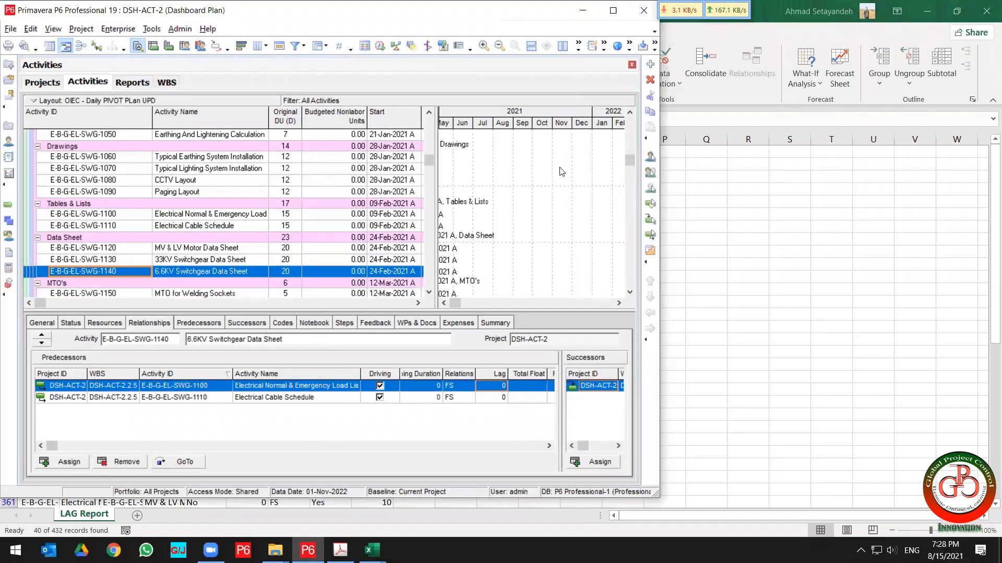
Switch to the course outline PDF and highlight the three L-6 dashboard and activity code topics.
{"action": "key", "text": "alt+Tab"}
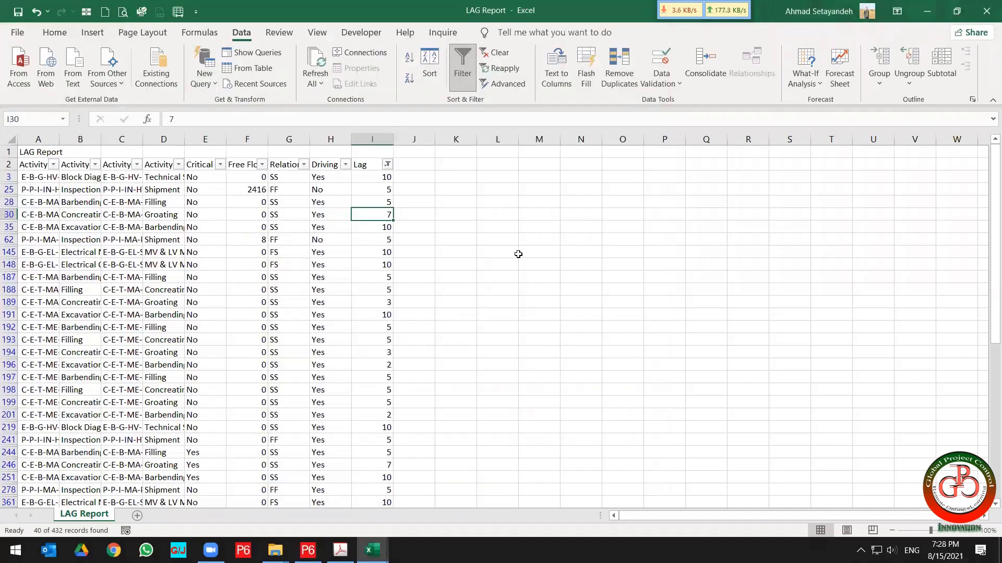
{"action": "key", "text": "alt+Tab"}
{"action": "key", "text": "alt+Tab"}
{"action": "key", "text": "alt+Tab"}
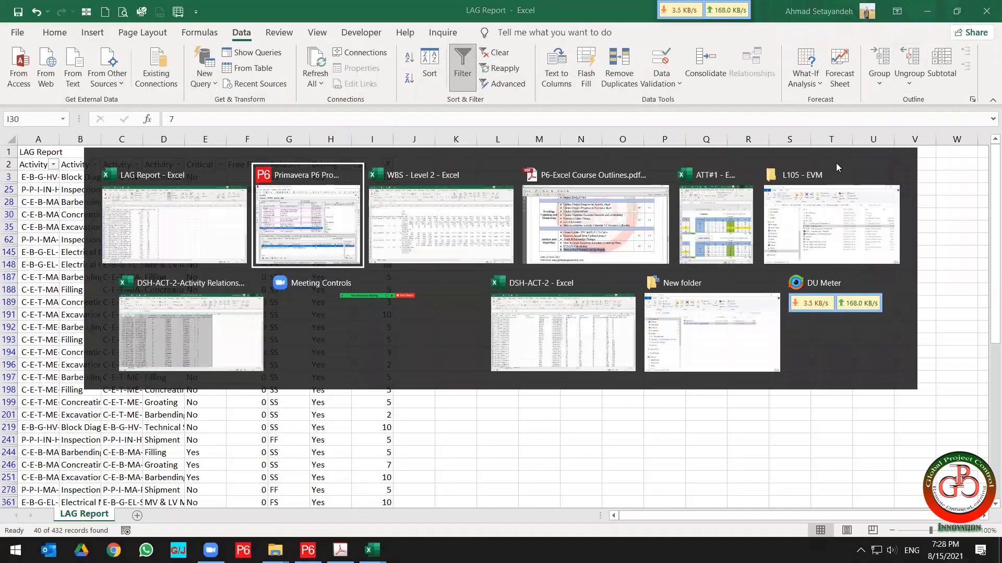
{"action": "scroll", "coordinate": [759, 225], "scroll_direction": "down", "scroll_amount": 5}
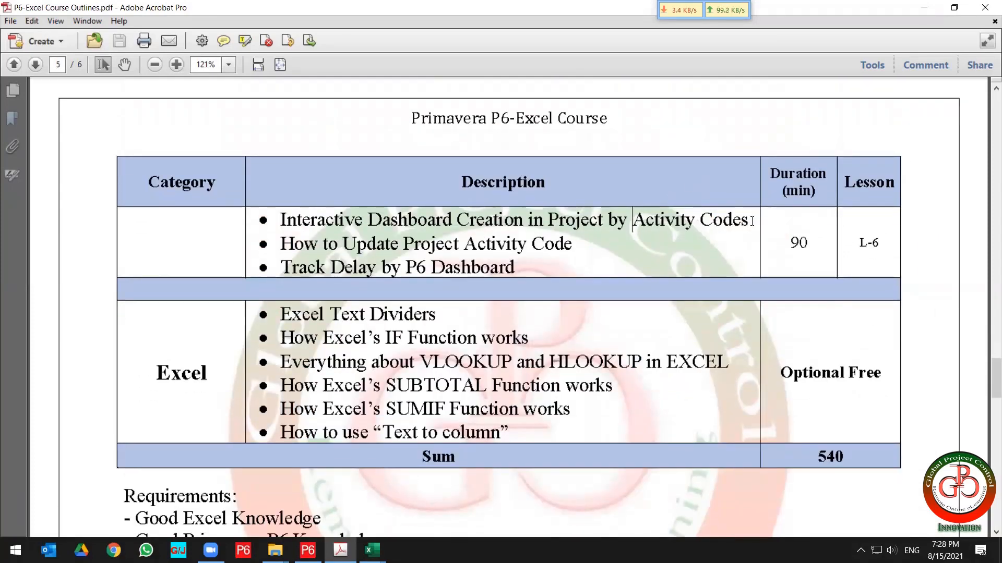
{"action": "left_click_drag", "start_coordinate": [751, 219], "coordinate": [266, 211]}
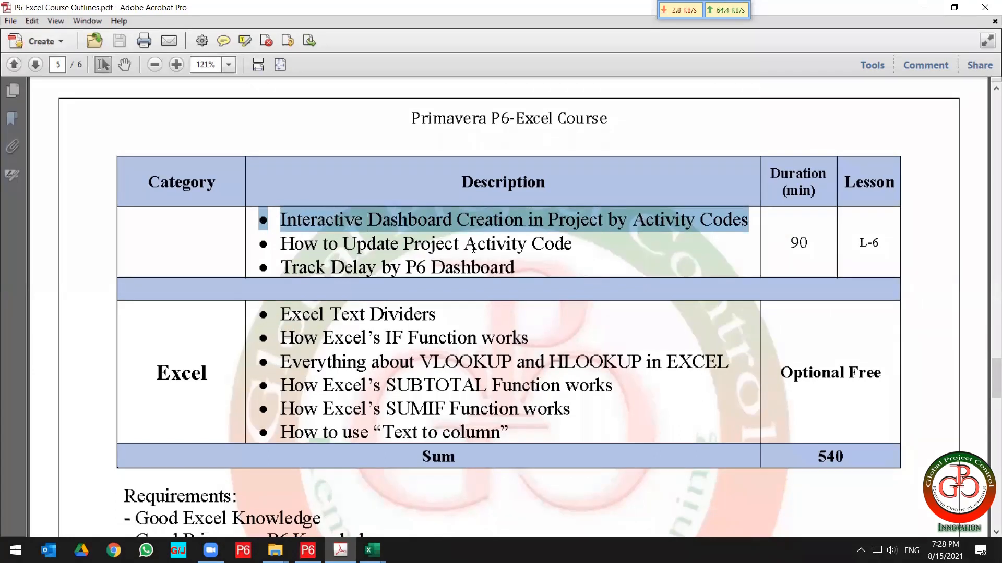
{"action": "left_click_drag", "start_coordinate": [517, 271], "coordinate": [263, 219]}
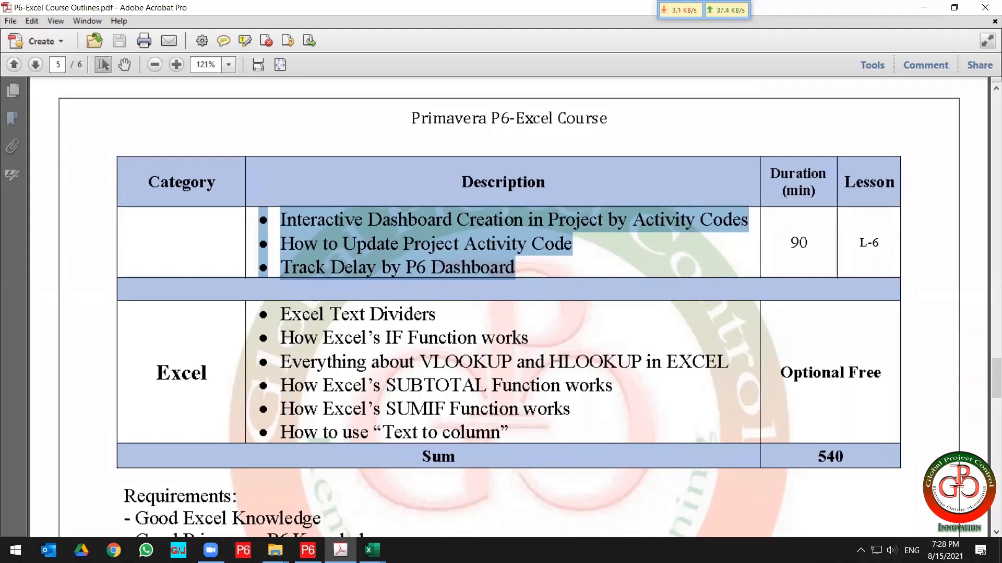
Maximize P6 and show the Activity Usage Spreadsheet in the lower pane.
{"action": "left_click", "coordinate": [307, 550]}
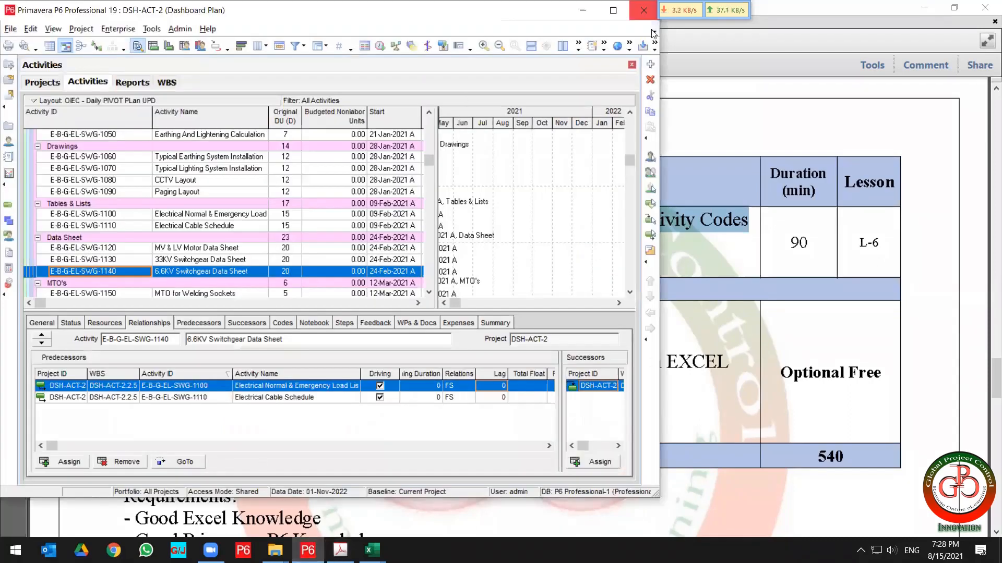
{"action": "double_click", "coordinate": [145, 11]}
{"action": "left_click", "coordinate": [153, 44]}
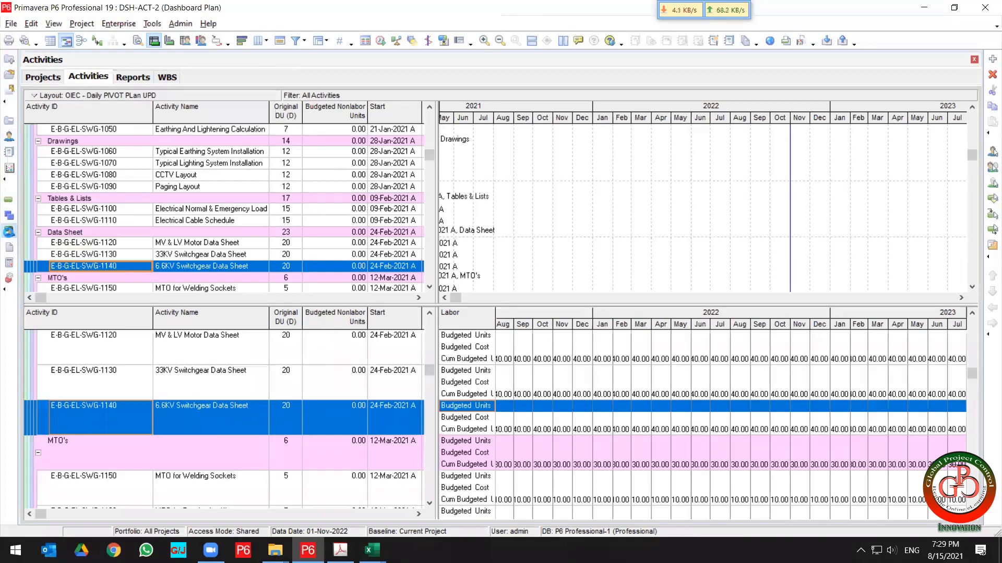
Switch P6 to the Resource Assignments view and minimize the P6 window.
{"action": "left_click", "coordinate": [9, 232]}
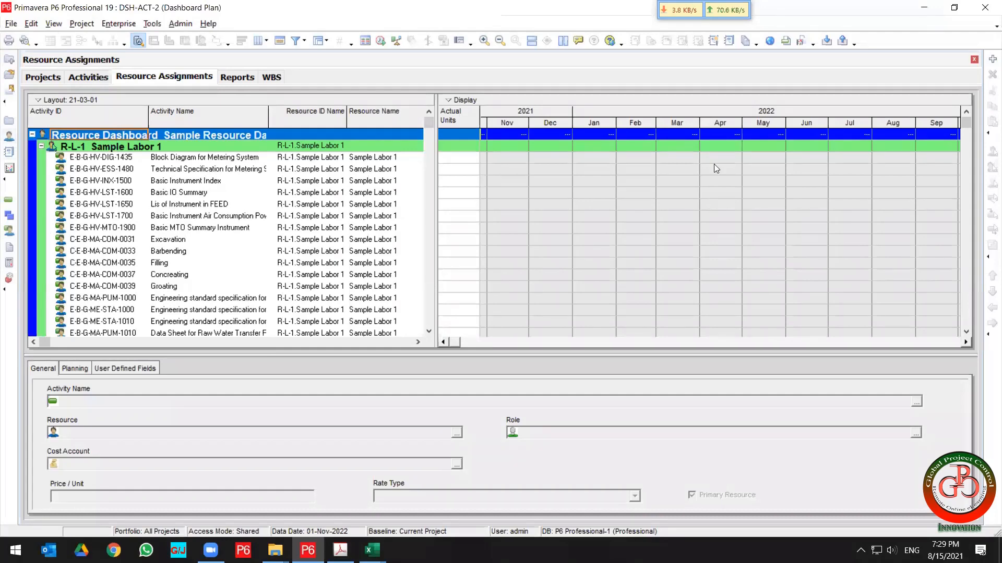
{"action": "left_click", "coordinate": [923, 7]}
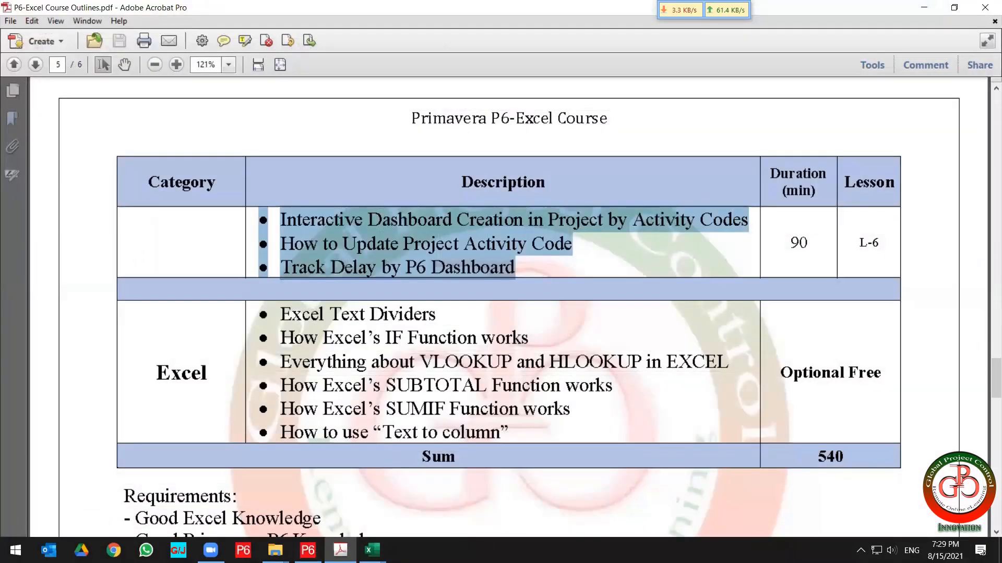
Open the Desktop's Live Meeting folder and then its 2021-08-18 - P6-Excel subfolder in File Explorer.
{"action": "left_click", "coordinate": [275, 551]}
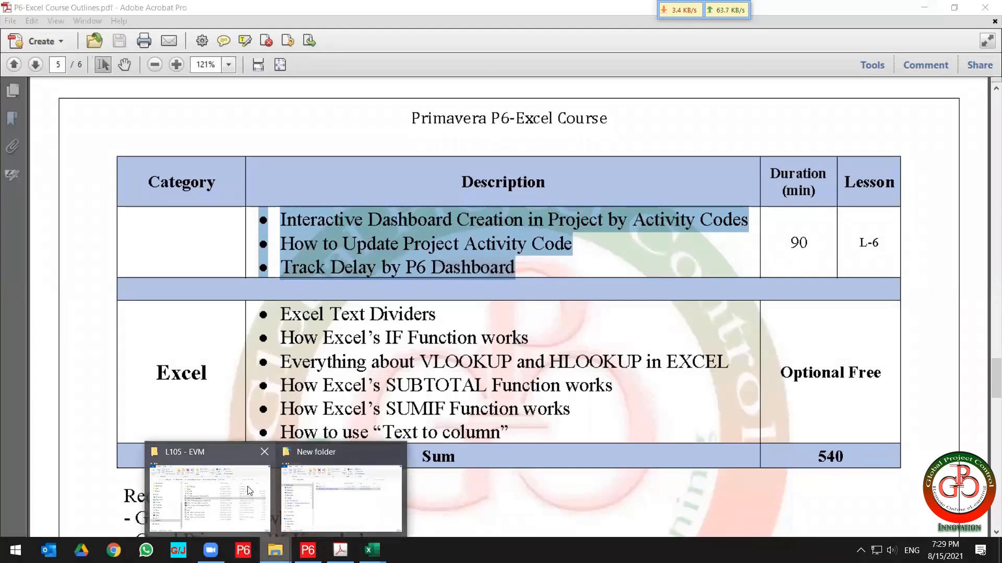
{"action": "left_click", "coordinate": [338, 498]}
{"action": "left_click", "coordinate": [260, 228]}
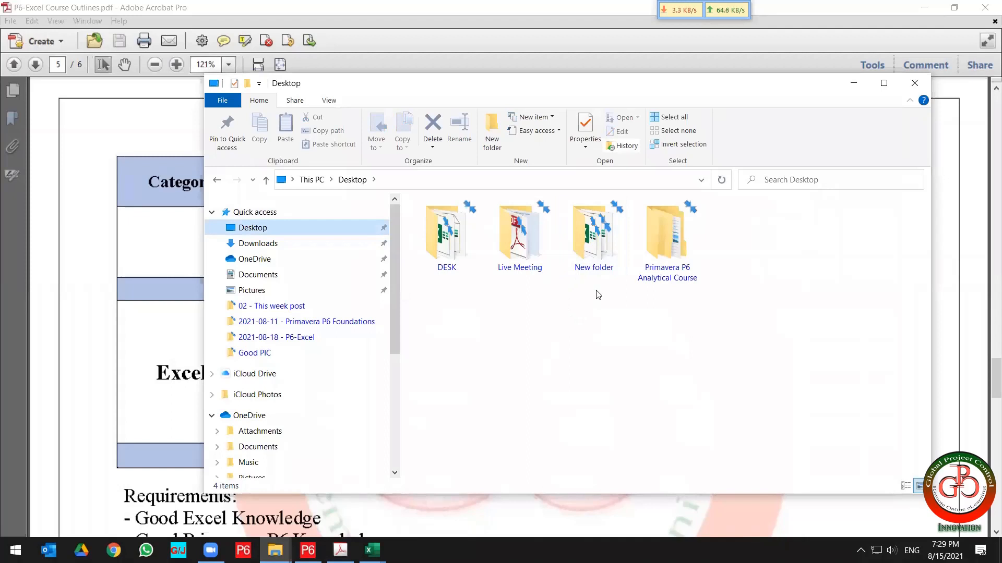
{"action": "left_click", "coordinate": [544, 256]}
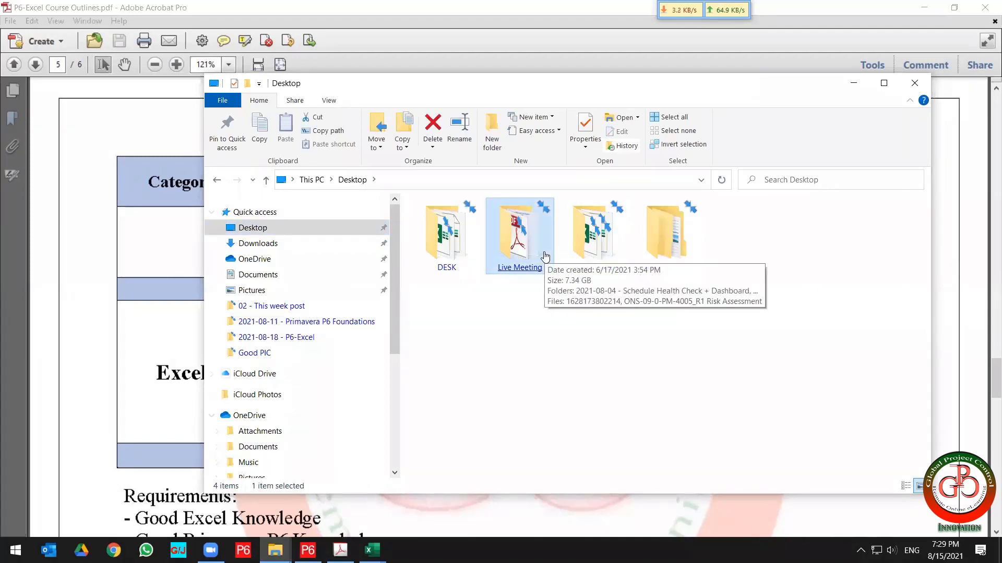
{"action": "double_click", "coordinate": [545, 256]}
{"action": "left_click", "coordinate": [544, 256]}
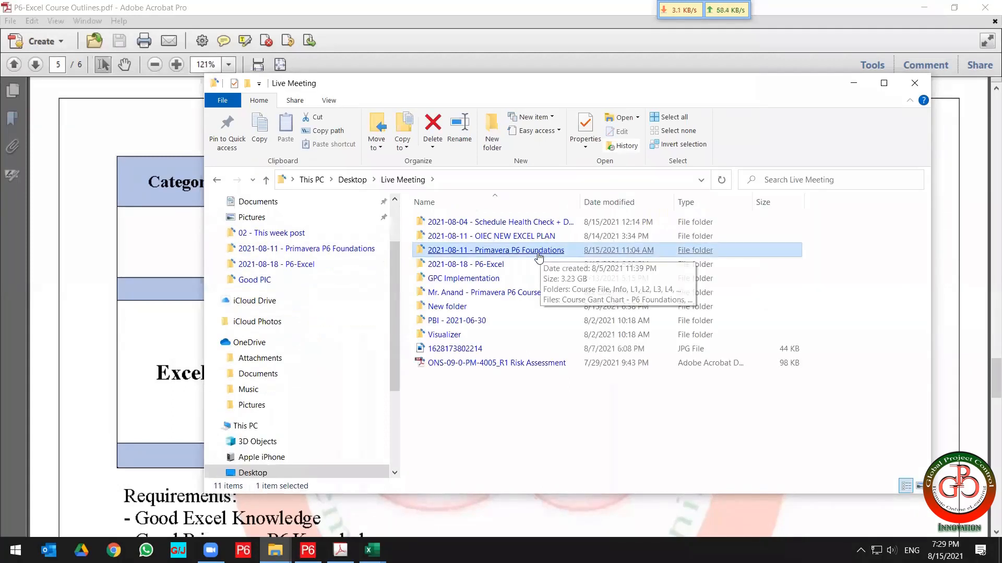
{"action": "left_click", "coordinate": [490, 264]}
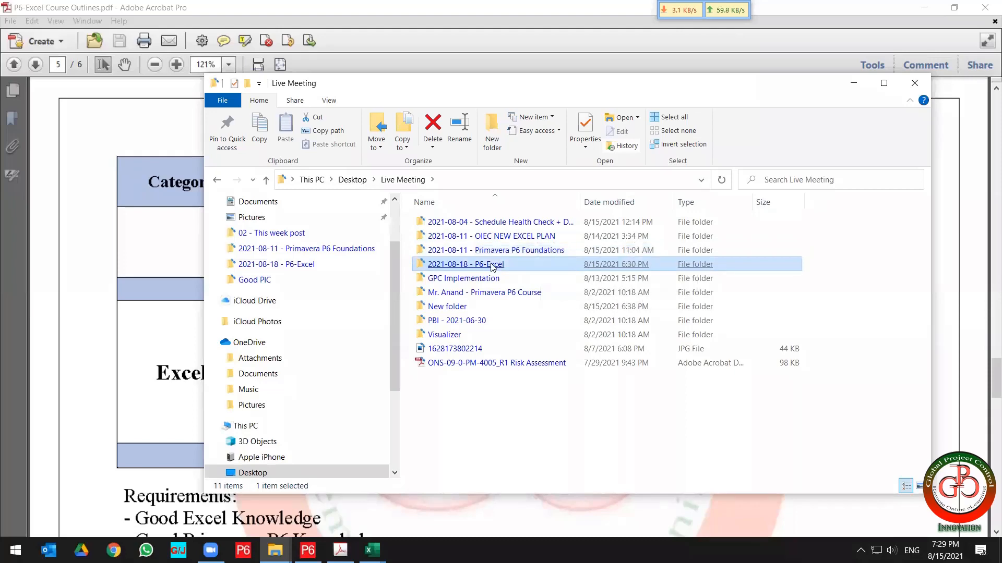
{"action": "double_click", "coordinate": [491, 264]}
Open the 2021-06-07 - Activity Dashboard by GPC workbook and enable its content.
{"action": "left_click", "coordinate": [482, 228]}
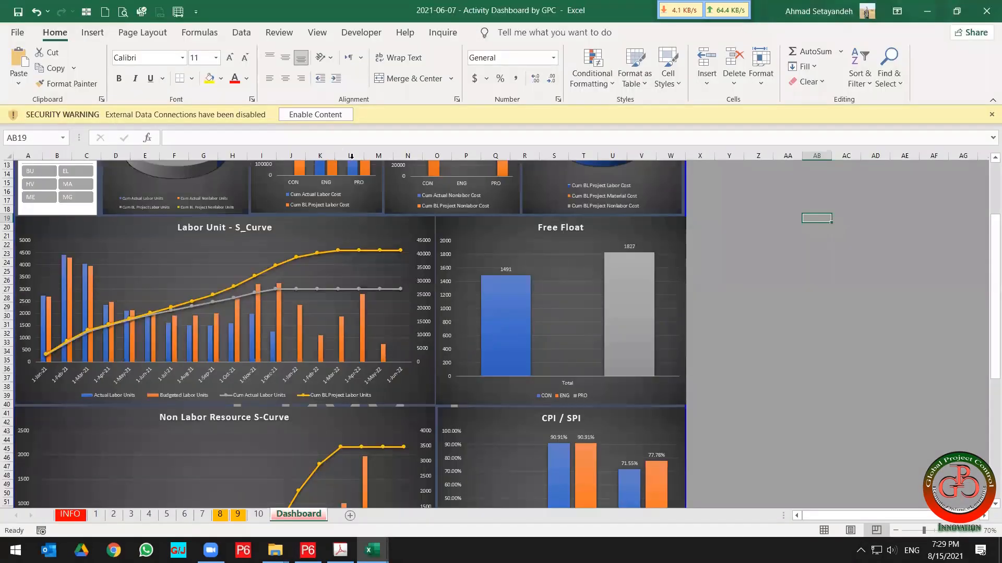
{"action": "left_click", "coordinate": [316, 114]}
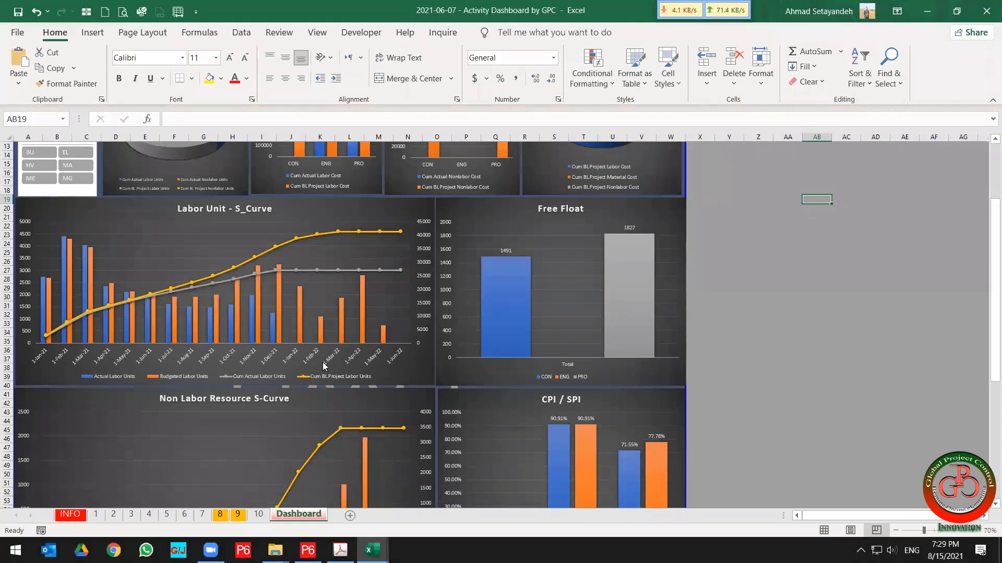
Collapse the ribbon and zoom the Dashboard sheet to 85% to show the whole Activit Dashboard.
{"action": "left_click", "coordinate": [723, 332]}
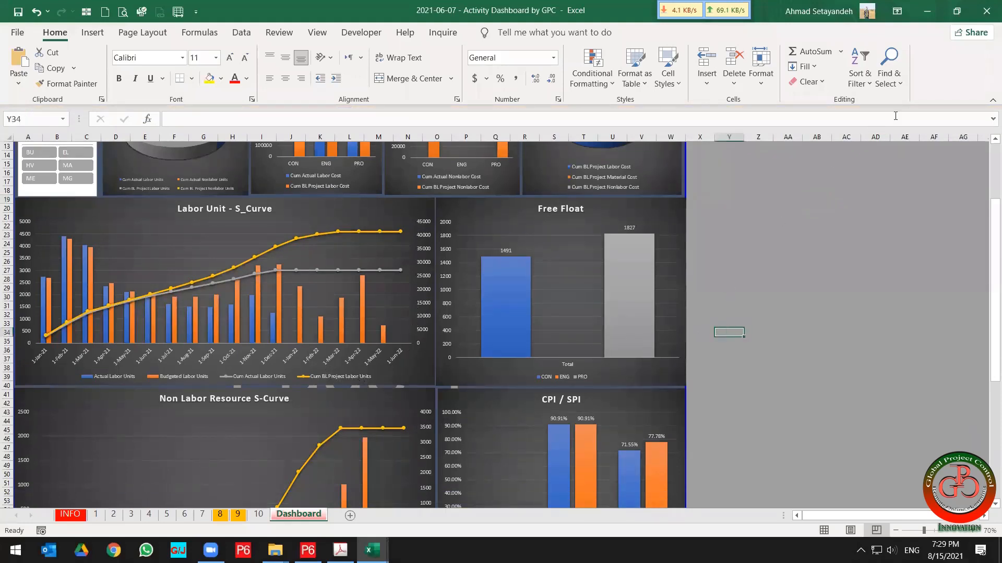
{"action": "left_click", "coordinate": [990, 100]}
{"action": "scroll", "coordinate": [756, 194], "scroll_direction": "up", "scroll_amount": 4}
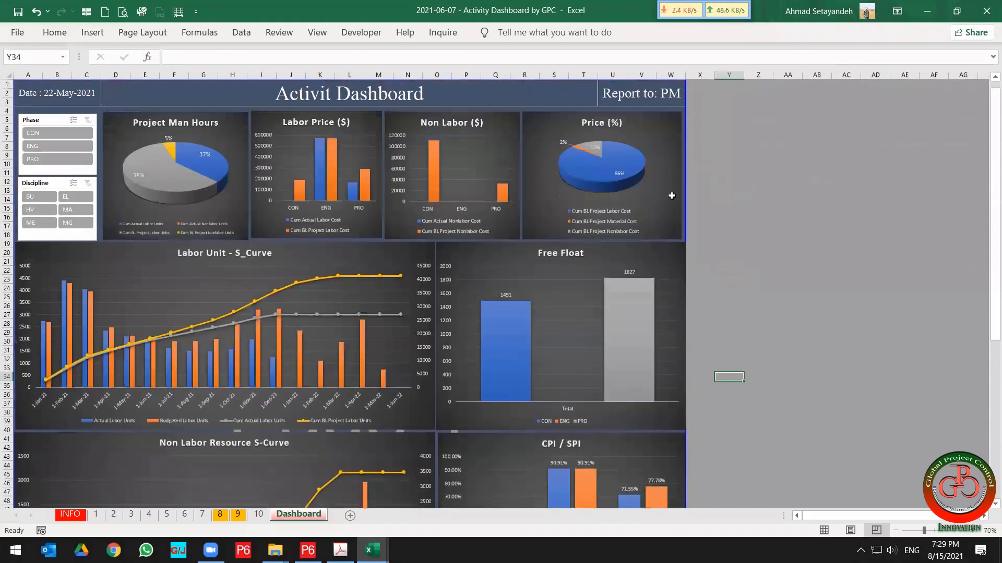
{"action": "mouse_move", "coordinate": [148, 194]}
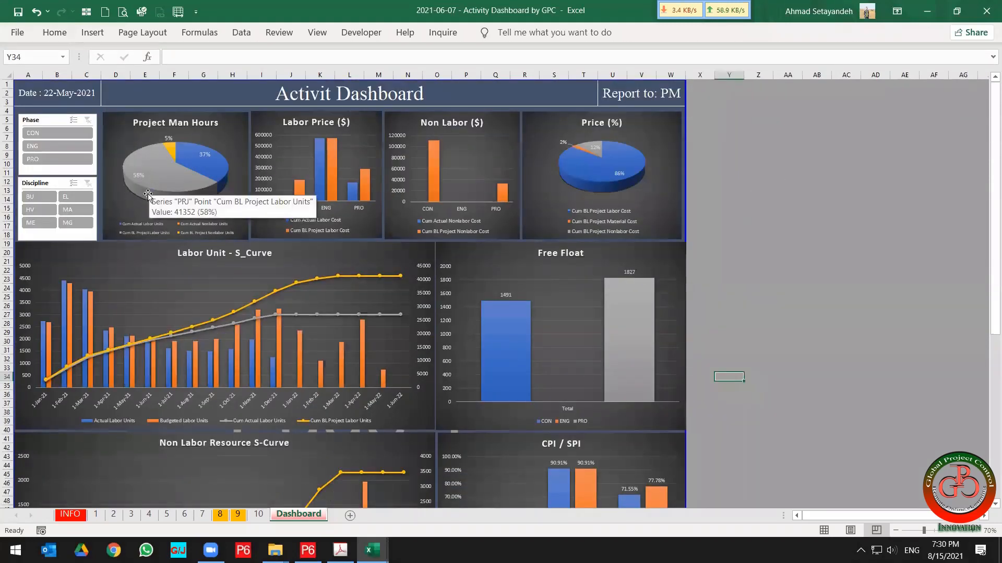
{"action": "scroll", "coordinate": [148, 194], "scroll_direction": "up", "scroll_amount": 3, "text": "ctrl"}
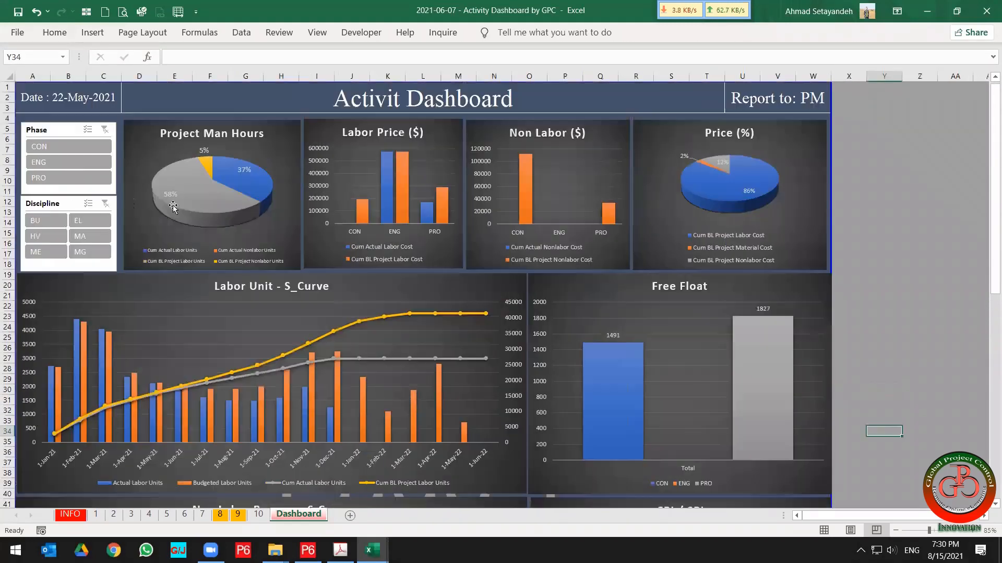
Filter the dashboard's Phase slicer to CON, then to PRO, and scroll through the updated charts.
{"action": "left_click", "coordinate": [65, 163]}
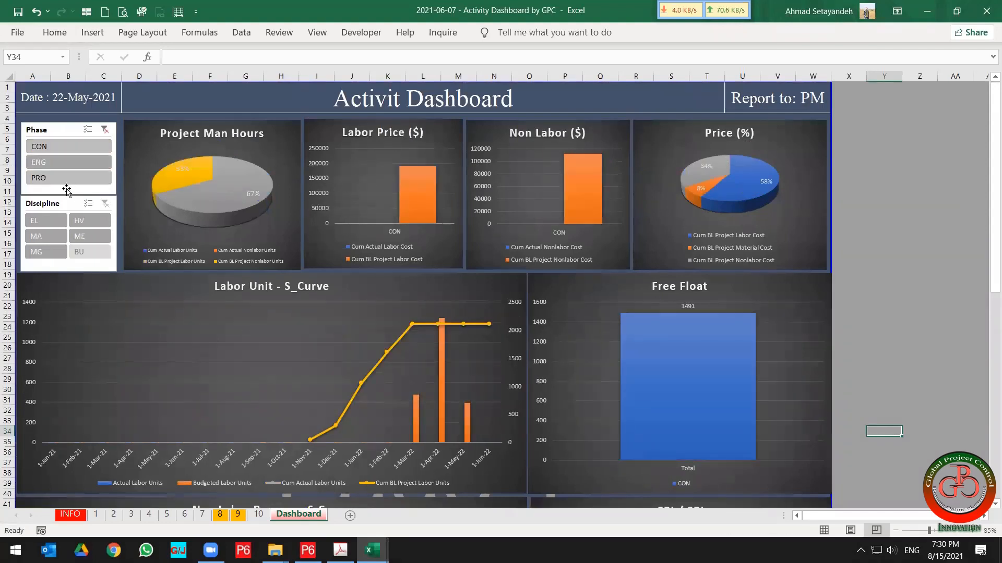
{"action": "left_click", "coordinate": [66, 178]}
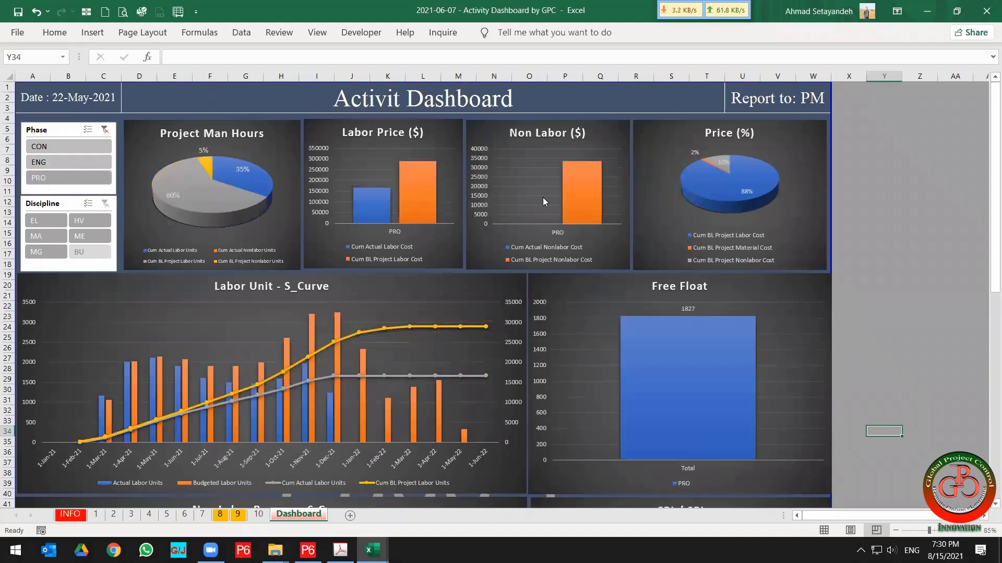
{"action": "scroll", "coordinate": [522, 378], "scroll_direction": "down", "scroll_amount": 5}
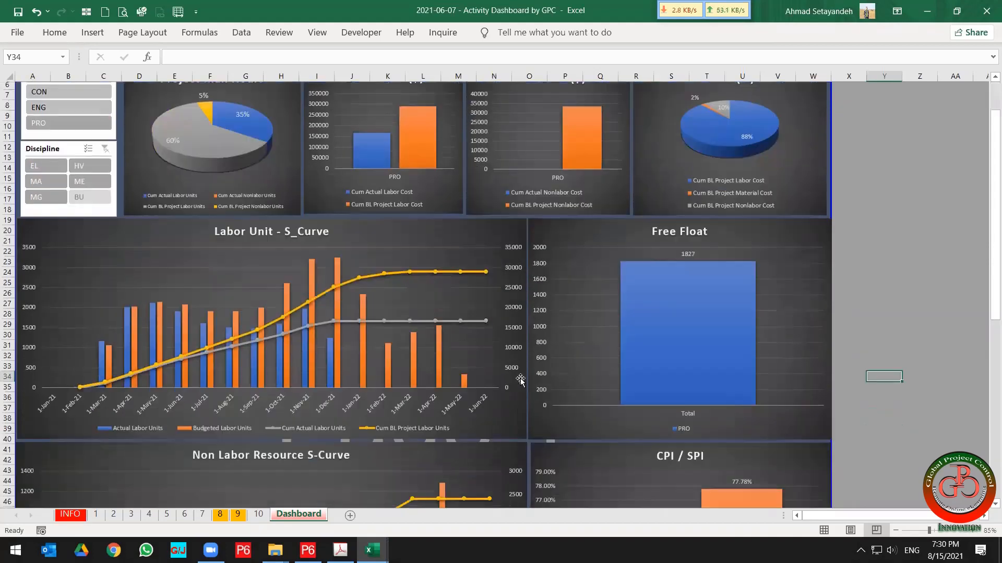
{"action": "scroll", "coordinate": [522, 378], "scroll_direction": "down", "scroll_amount": 5}
{"action": "scroll", "coordinate": [522, 378], "scroll_direction": "up", "scroll_amount": 6}
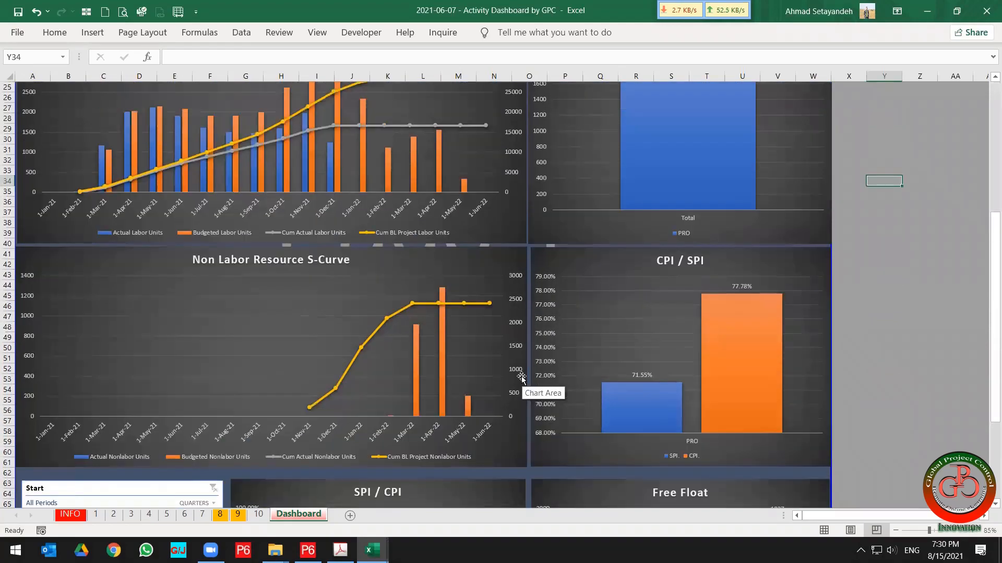
Switch to the INFO sheet and step through its activity rows and data columns up to the monthly date columns.
{"action": "left_click", "coordinate": [70, 514]}
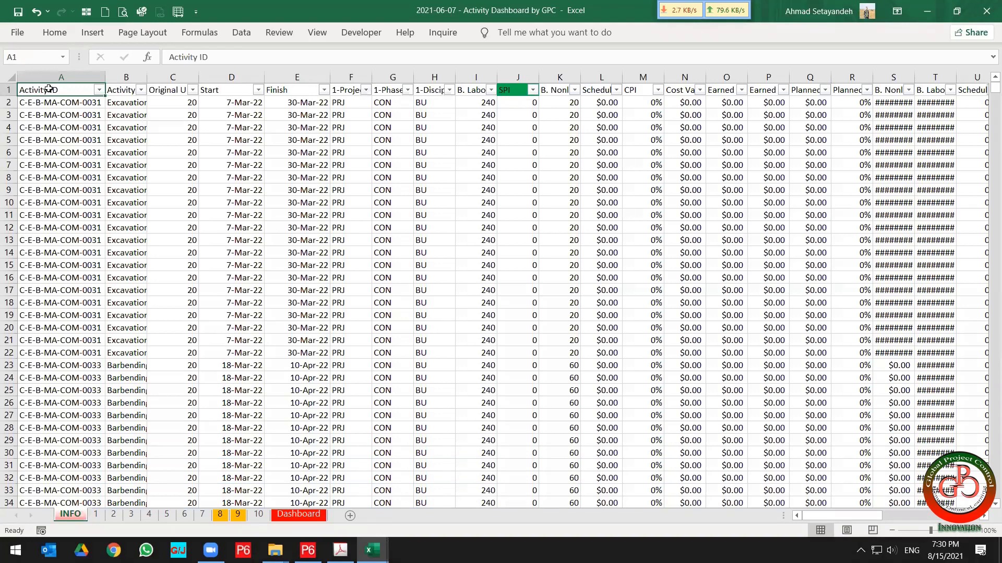
{"action": "key", "text": "Down"}
{"action": "key", "text": "Down"}
{"action": "key", "text": "Down"}
{"action": "key", "text": "Down"}
{"action": "key", "text": "Down"}
{"action": "key", "text": "Down"}
{"action": "key", "text": "Down"}
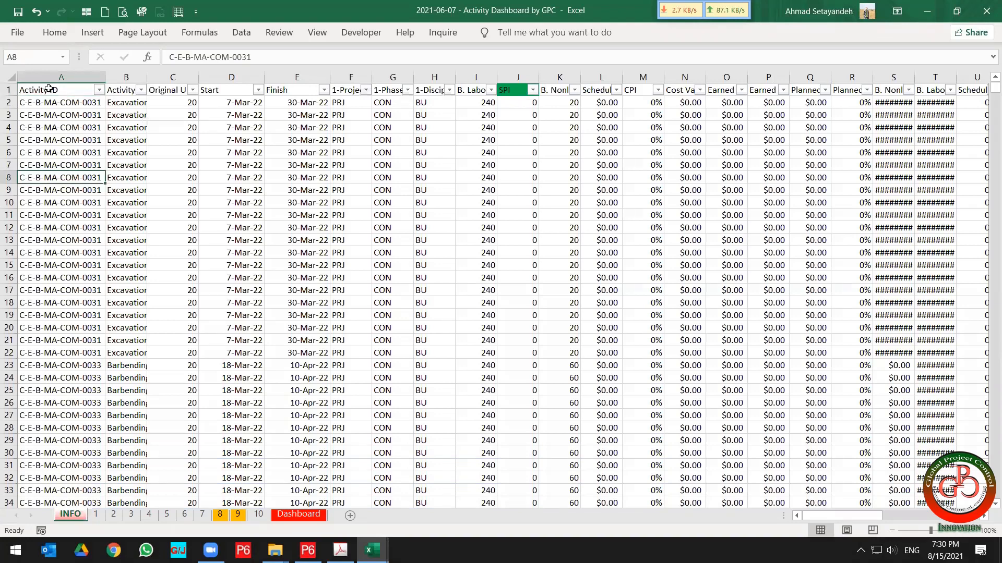
{"action": "key", "text": "Right"}
{"action": "key", "text": "Right"}
{"action": "key", "text": "Right"}
{"action": "key", "text": "Right"}
{"action": "key", "text": "Right"}
{"action": "key", "text": "Right"}
{"action": "key", "text": "Right"}
{"action": "key", "text": "Right"}
{"action": "key", "text": "Right"}
{"action": "key", "text": "Down"}
{"action": "key", "text": "Left"}
{"action": "key", "text": "Left"}
{"action": "key", "text": "Left"}
{"action": "key", "text": "Left"}
{"action": "key", "text": "Left"}
{"action": "key", "text": "Left"}
{"action": "key", "text": "Left"}
{"action": "key", "text": "Left"}
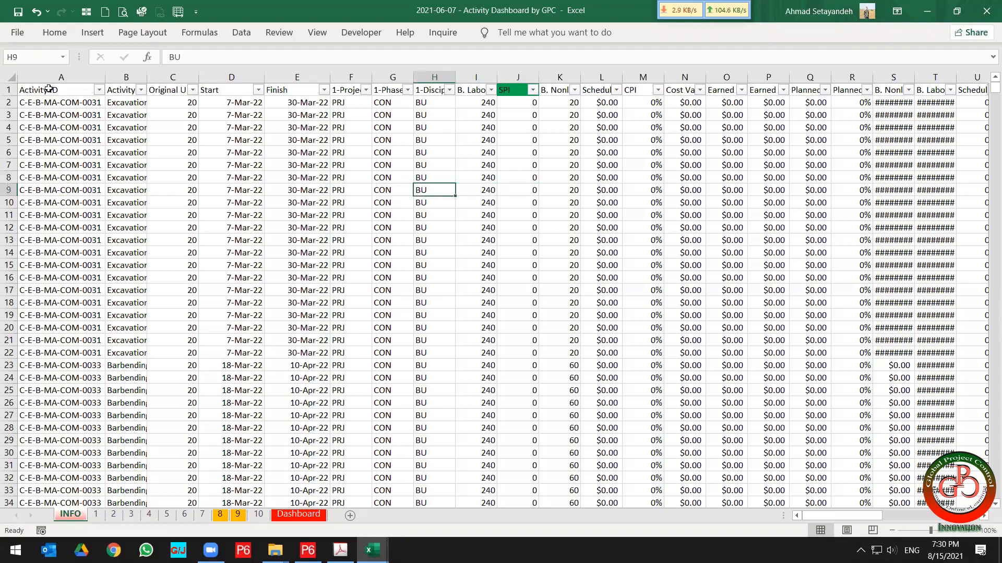
{"action": "key", "text": "Left"}
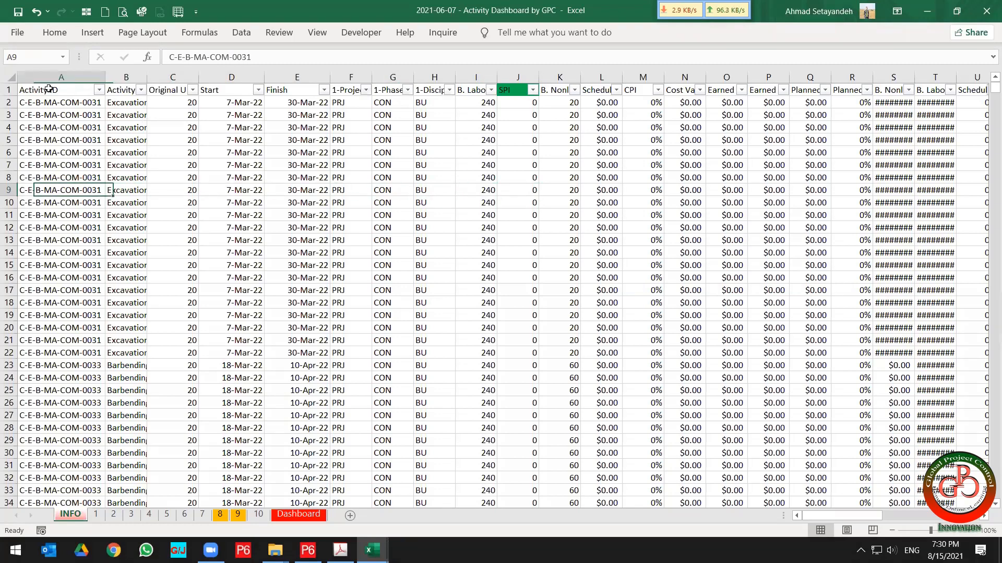
{"action": "key", "text": "ctrl+Down"}
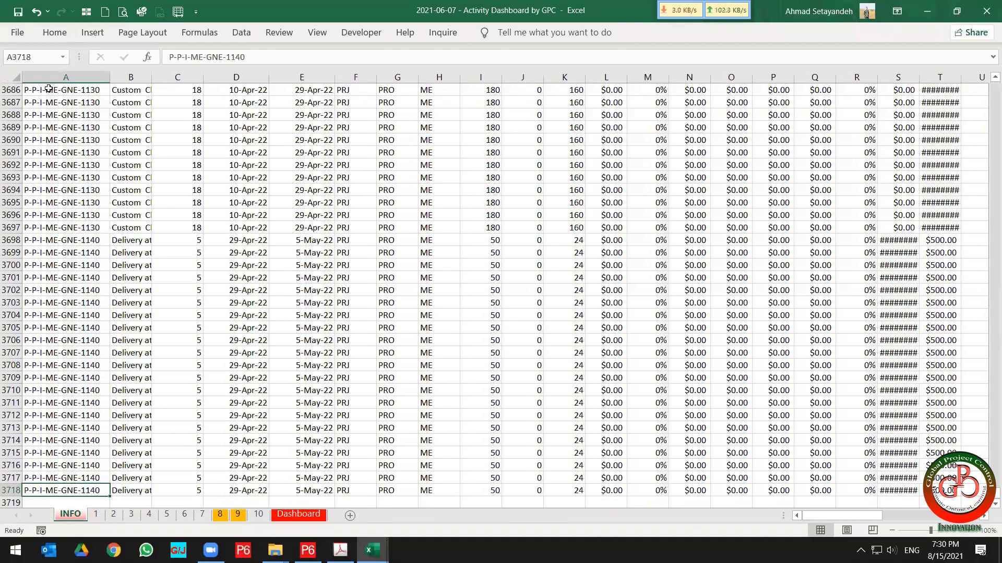
{"action": "key", "text": "ctrl+Up"}
{"action": "key", "text": "Right"}
{"action": "key", "text": "Right"}
{"action": "key", "text": "Right"}
{"action": "key", "text": "Right"}
{"action": "key", "text": "Right"}
{"action": "key", "text": "Right"}
{"action": "key", "text": "Right"}
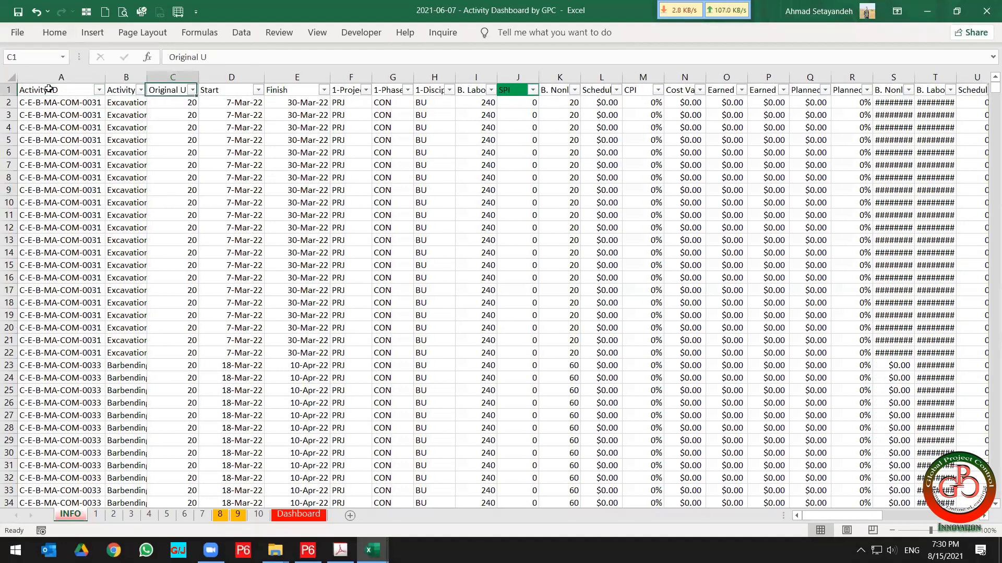
{"action": "key", "text": "Right"}
{"action": "key", "text": "Right"}
{"action": "key", "text": "Right"}
{"action": "key", "text": "Right"}
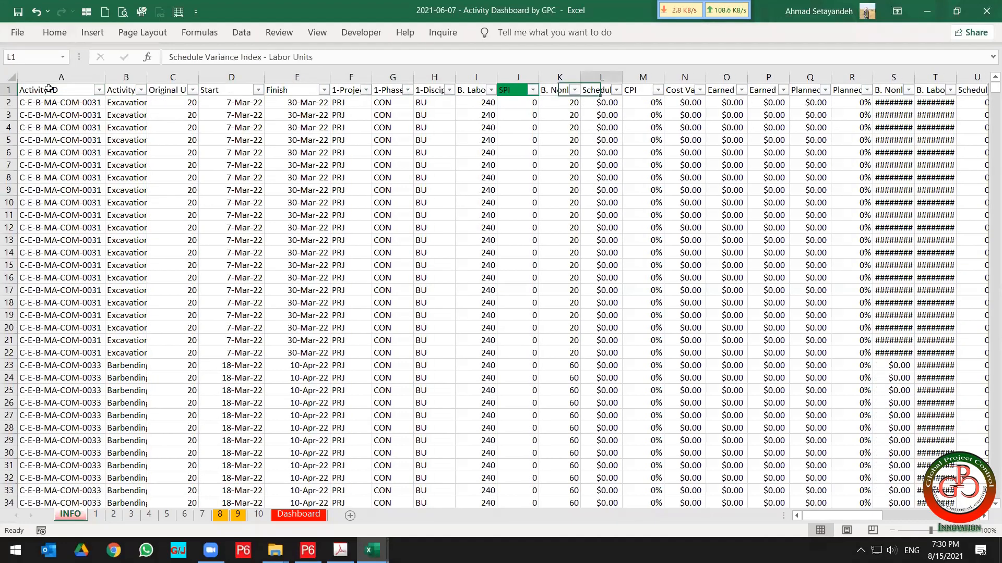
{"action": "key", "text": "Right"}
{"action": "key", "text": "Right"}
{"action": "key", "text": "Right"}
{"action": "key", "text": "Right"}
{"action": "key", "text": "Right"}
{"action": "key", "text": "Right"}
{"action": "key", "text": "Right"}
{"action": "key", "text": "Right"}
{"action": "key", "text": "Right"}
{"action": "key", "text": "Right"}
{"action": "key", "text": "Right"}
{"action": "key", "text": "Right"}
{"action": "key", "text": "Right"}
{"action": "key", "text": "Right"}
{"action": "key", "text": "Right"}
{"action": "key", "text": "Right"}
{"action": "key", "text": "Right"}
{"action": "key", "text": "Right"}
{"action": "key", "text": "Right"}
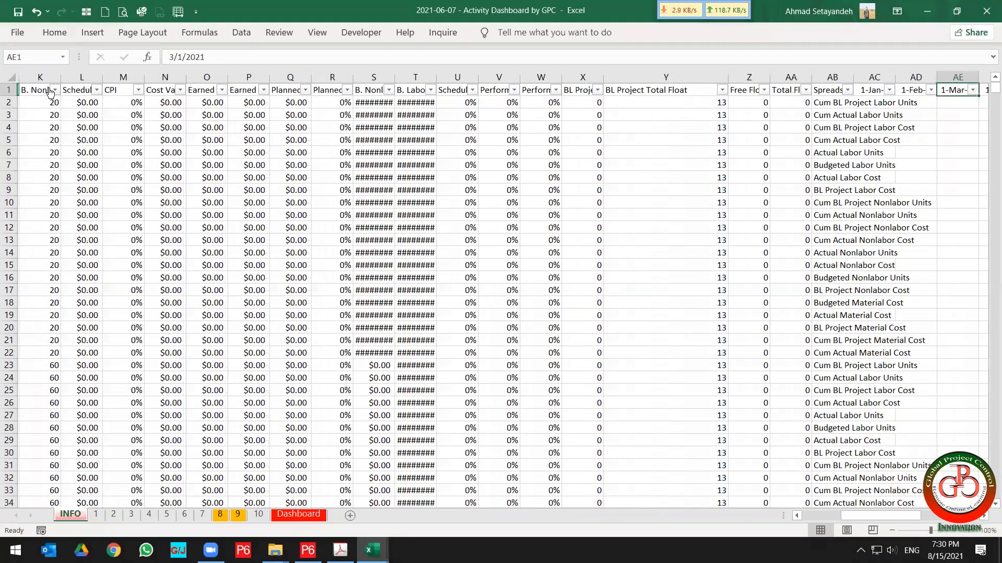
{"action": "key", "text": "Right"}
{"action": "key", "text": "Right"}
{"action": "key", "text": "Right"}
{"action": "key", "text": "Right"}
{"action": "key", "text": "Right"}
{"action": "key", "text": "Right"}
{"action": "key", "text": "Right"}
{"action": "key", "text": "Right"}
{"action": "key", "text": "Right"}
{"action": "key", "text": "Right"}
{"action": "key", "text": "Right"}
{"action": "key", "text": "Right"}
{"action": "key", "text": "Right"}
{"action": "key", "text": "Right"}
{"action": "key", "text": "Right"}
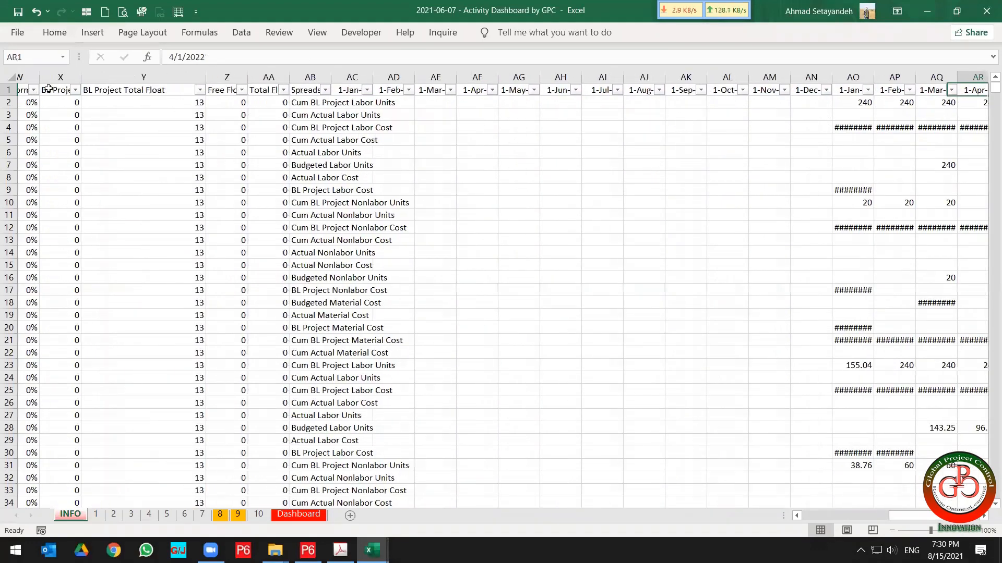
{"action": "key", "text": "Left"}
{"action": "key", "text": "Left"}
{"action": "key", "text": "Left"}
{"action": "key", "text": "Left"}
{"action": "key", "text": "Left"}
{"action": "key", "text": "Left"}
{"action": "key", "text": "Left"}
{"action": "key", "text": "Left"}
{"action": "key", "text": "Left"}
{"action": "key", "text": "Left"}
{"action": "key", "text": "Left"}
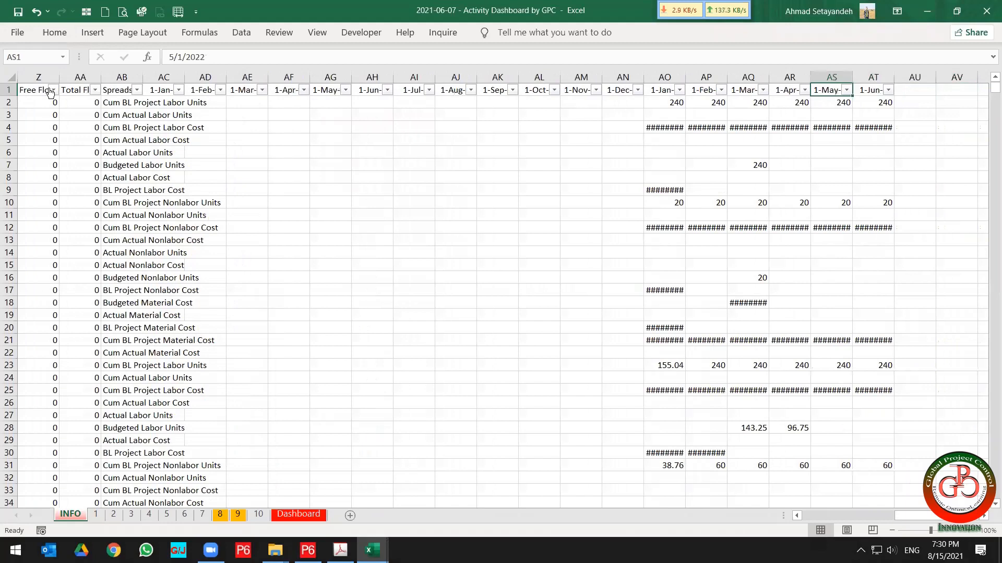
{"action": "key", "text": "Left"}
{"action": "key", "text": "Left"}
{"action": "key", "text": "Left"}
{"action": "key", "text": "Left"}
{"action": "key", "text": "Left"}
{"action": "key", "text": "Left"}
{"action": "key", "text": "Left"}
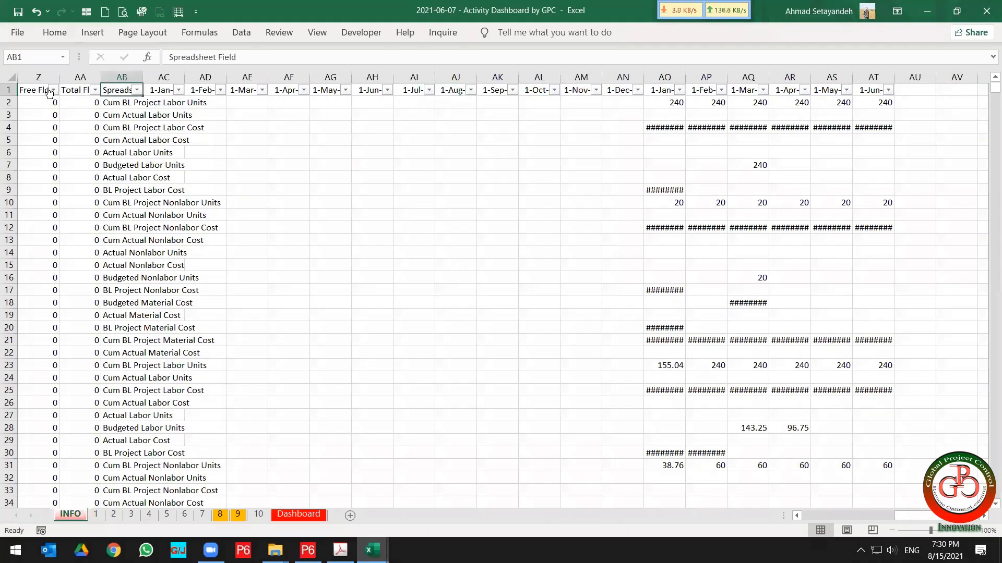
Autofit the width of the Spreadsheet Field column on the INFO sheet.
{"action": "double_click", "coordinate": [147, 80]}
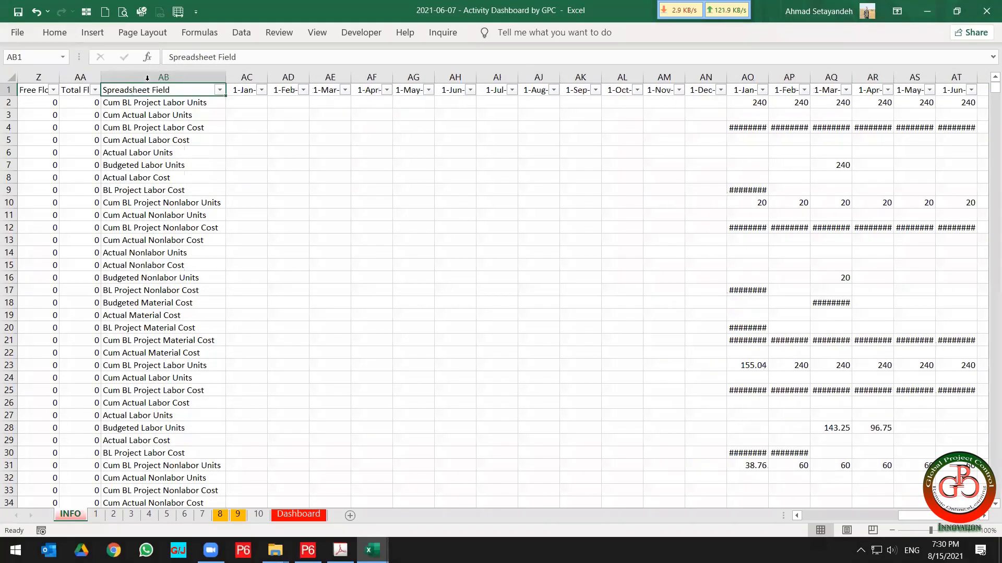
{"action": "left_click", "coordinate": [162, 110]}
{"action": "scroll", "coordinate": [178, 157], "scroll_direction": "down", "scroll_amount": 6}
{"action": "scroll", "coordinate": [192, 246], "scroll_direction": "up", "scroll_amount": 3}
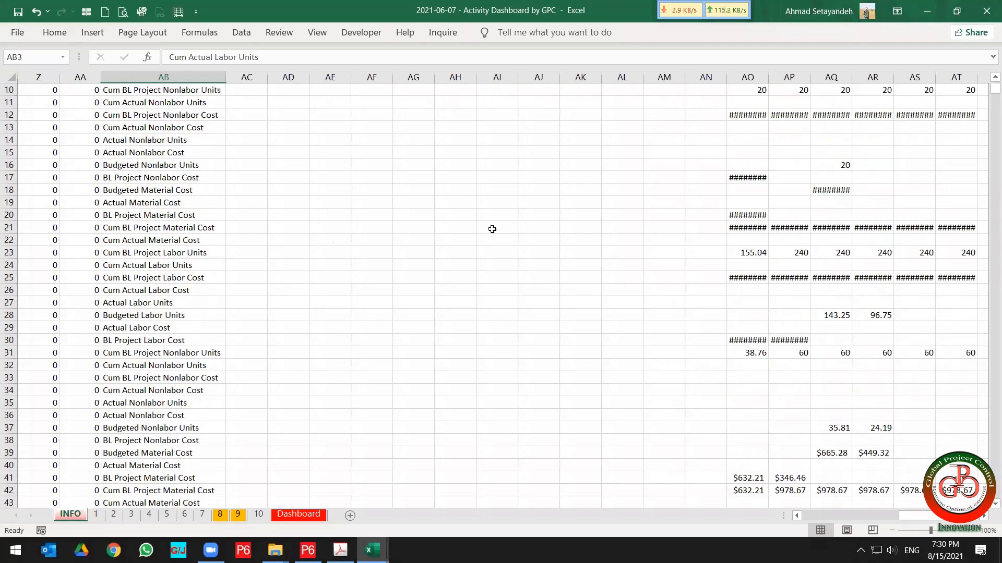
{"action": "scroll", "coordinate": [181, 203], "scroll_direction": "left", "scroll_amount": 10}
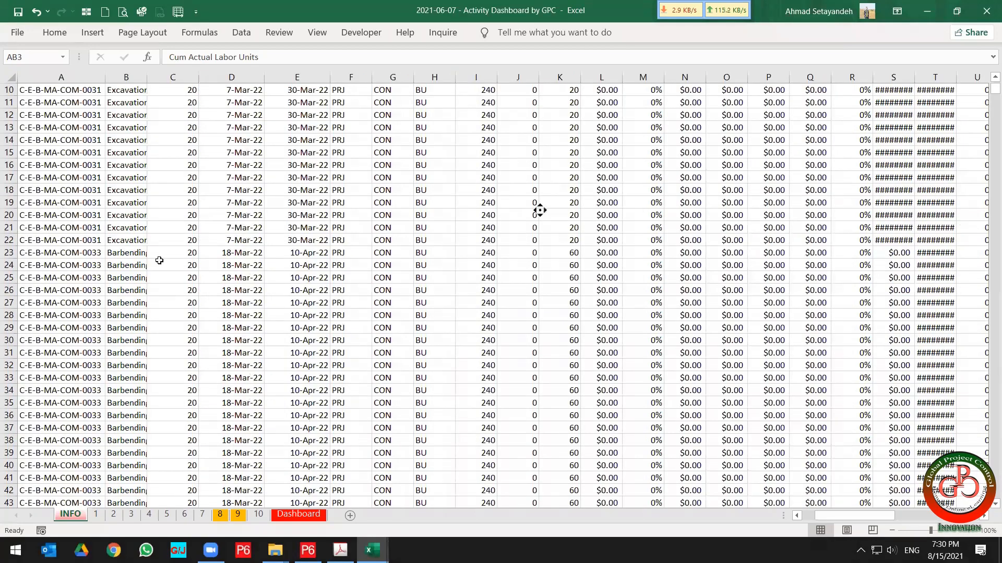
{"action": "scroll", "coordinate": [159, 260], "scroll_direction": "up", "scroll_amount": 3}
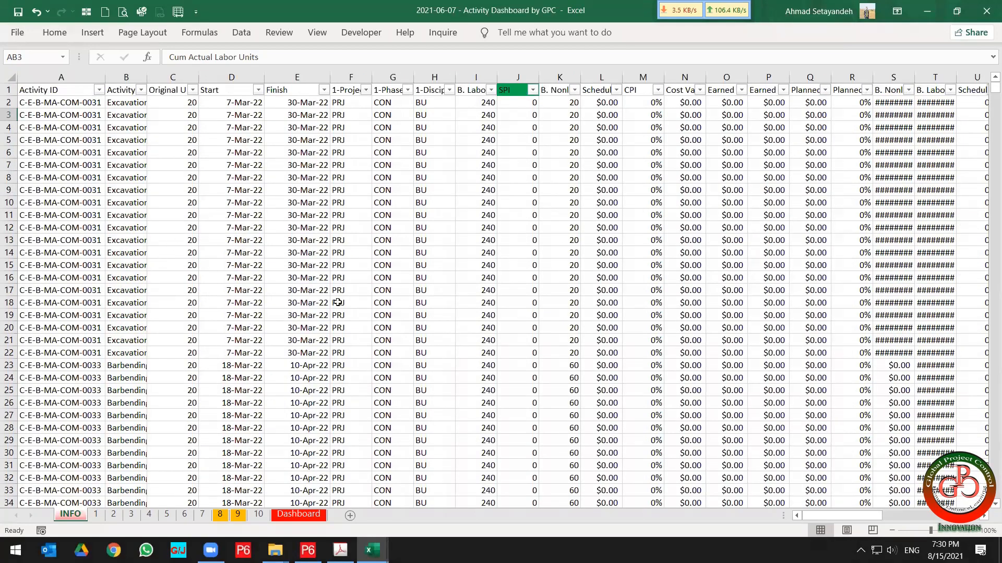
Return to the Dashboard sheet and filter the Discipline slicer to EL.
{"action": "left_click", "coordinate": [291, 517]}
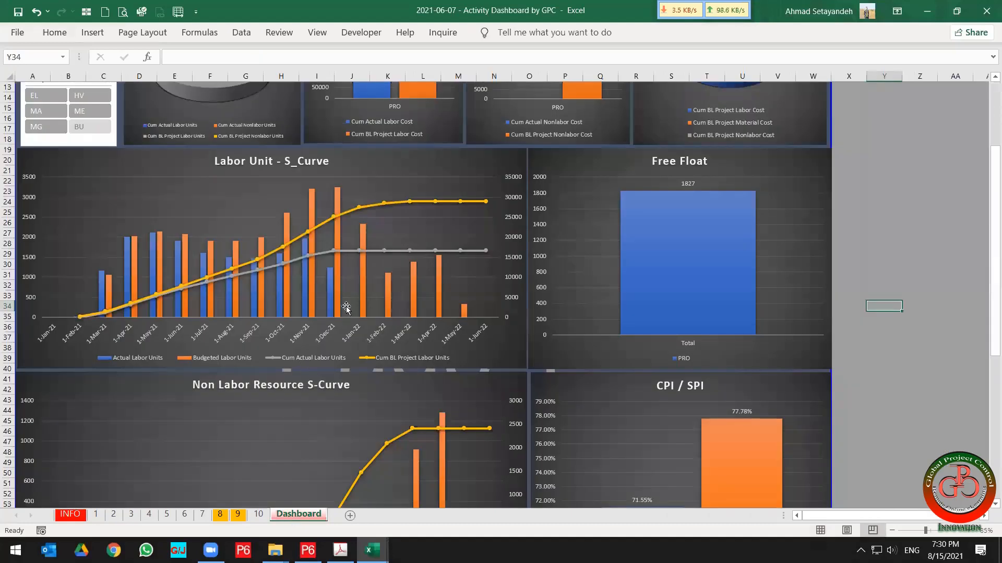
{"action": "scroll", "coordinate": [346, 308], "scroll_direction": "up", "scroll_amount": 4}
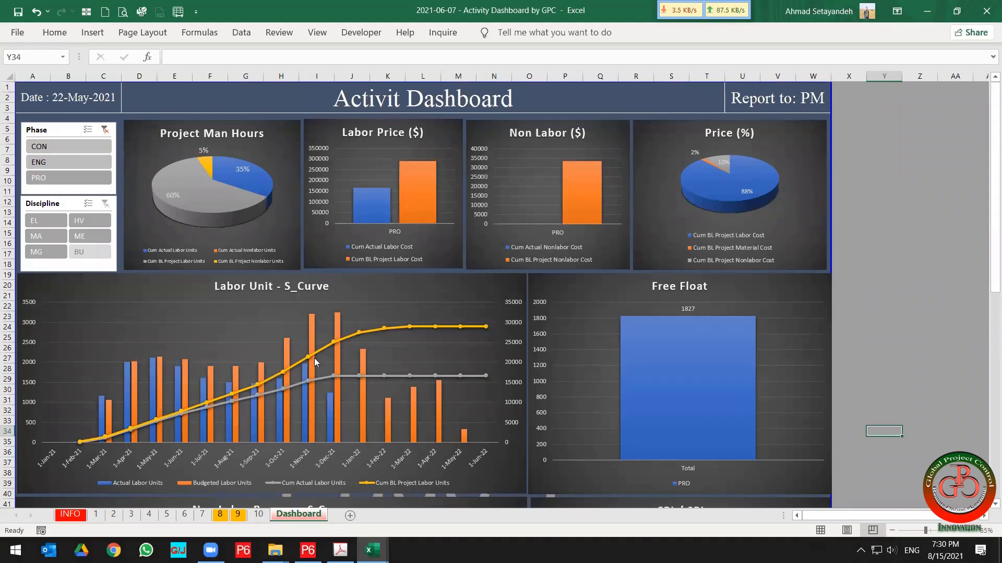
{"action": "left_click", "coordinate": [49, 220]}
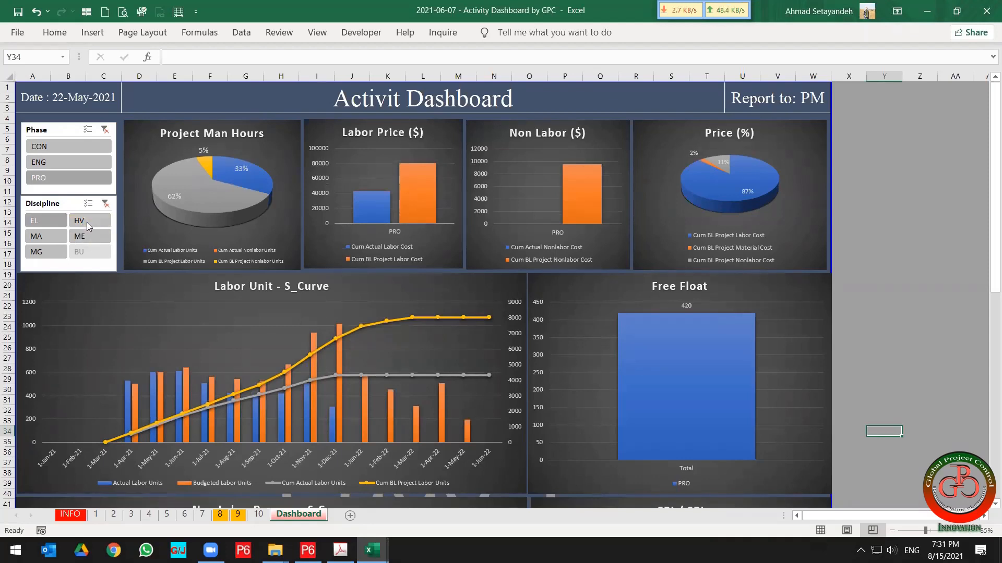
Filter the dashboard's Discipline slicer to ME and then to MA.
{"action": "left_click", "coordinate": [79, 236]}
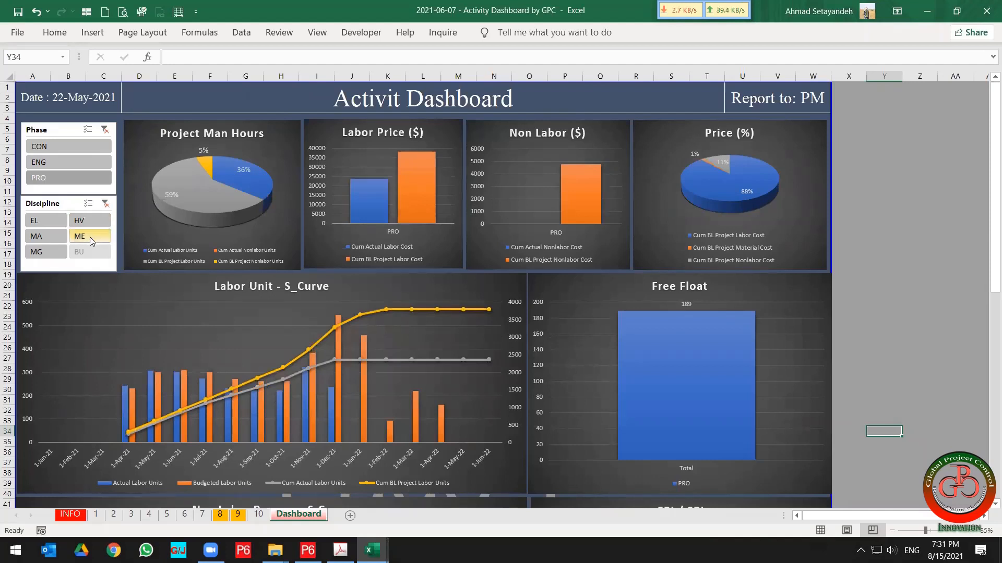
{"action": "left_click", "coordinate": [37, 239]}
{"action": "left_click", "coordinate": [37, 241]}
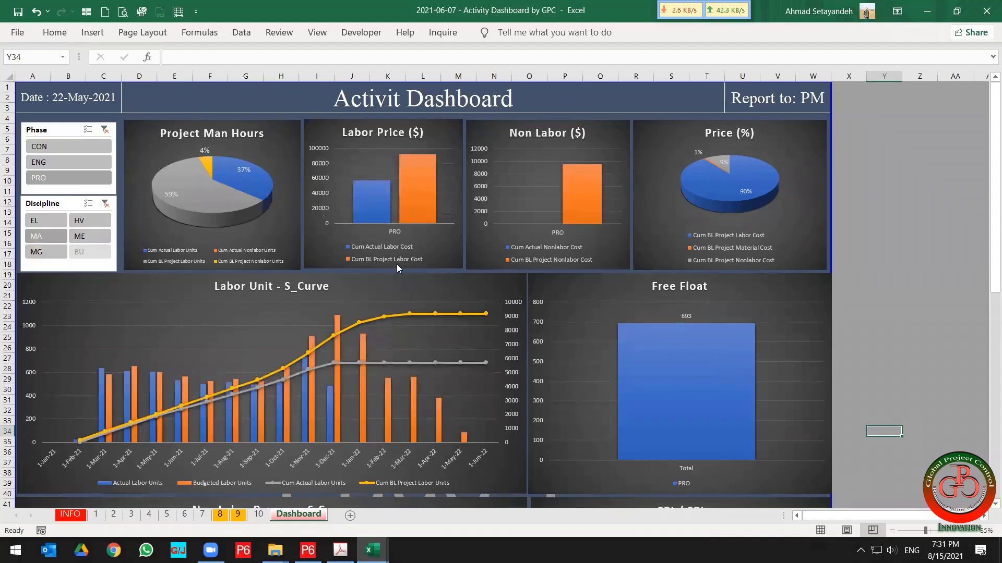
Adjust the Start timeline slicer in the lower dashboard to the period Q4 2021 - Q2 2022.
{"action": "scroll", "coordinate": [389, 418], "scroll_direction": "down", "scroll_amount": 7}
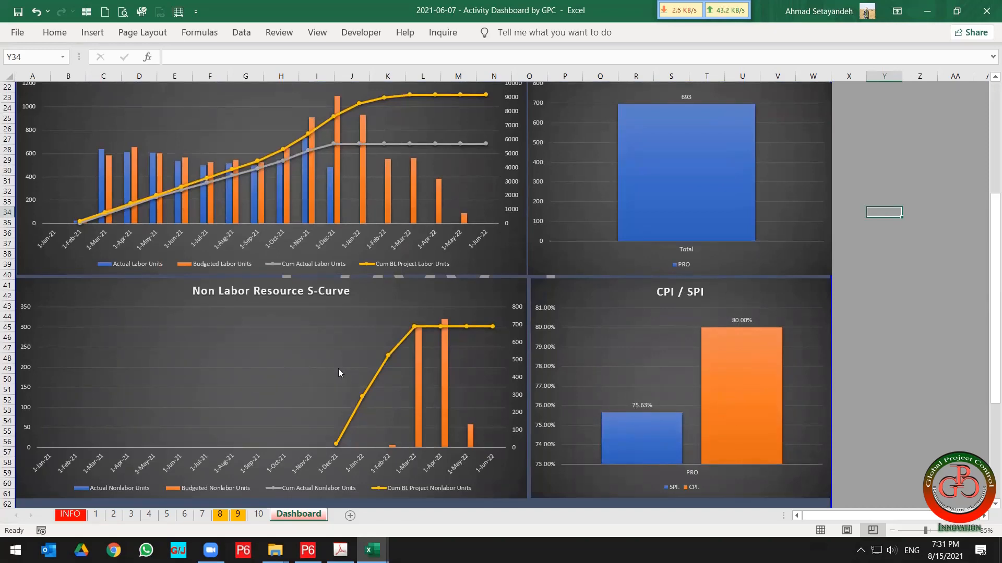
{"action": "scroll", "coordinate": [338, 373], "scroll_direction": "down", "scroll_amount": 7}
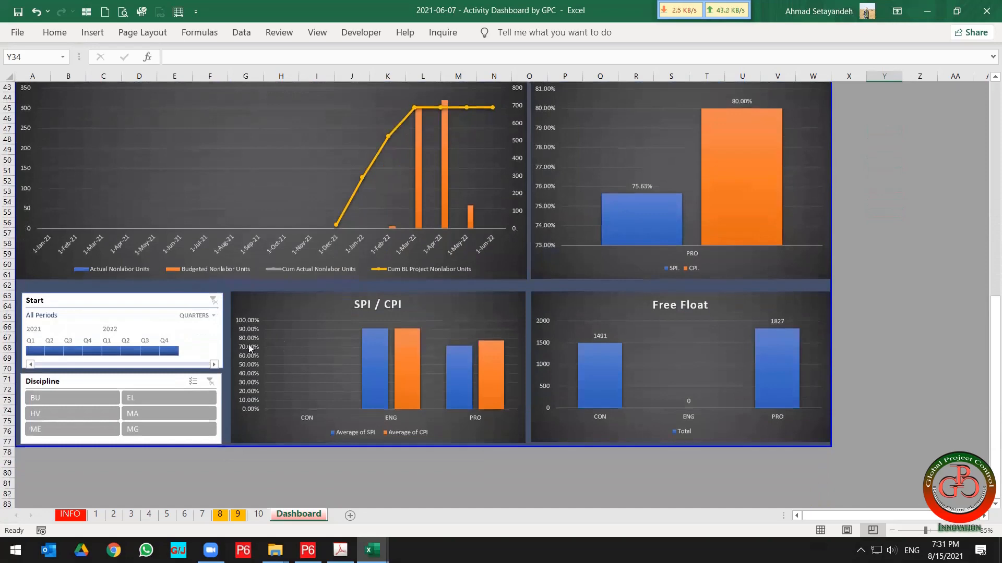
{"action": "left_click_drag", "start_coordinate": [166, 353], "coordinate": [161, 353]}
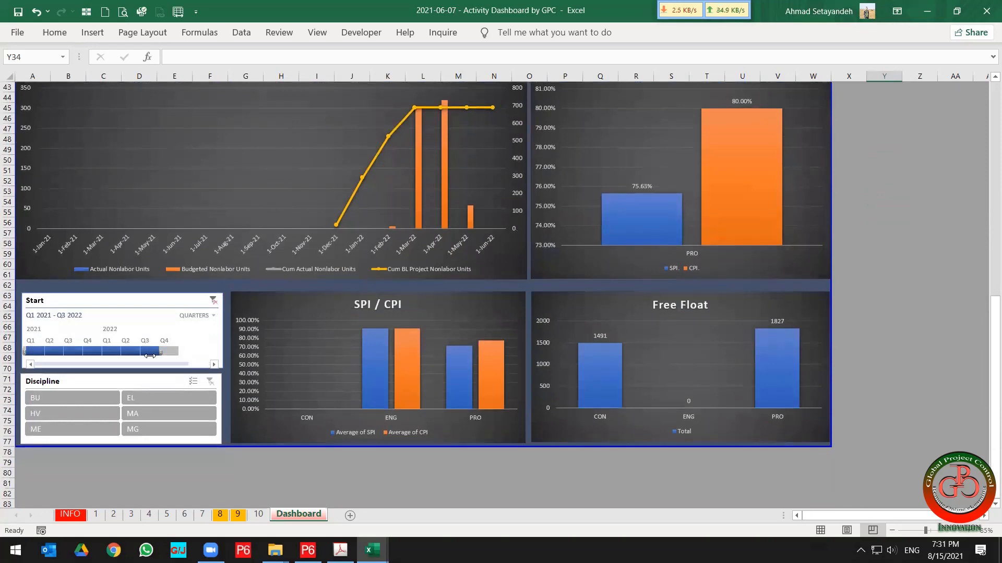
{"action": "left_click", "coordinate": [27, 352]}
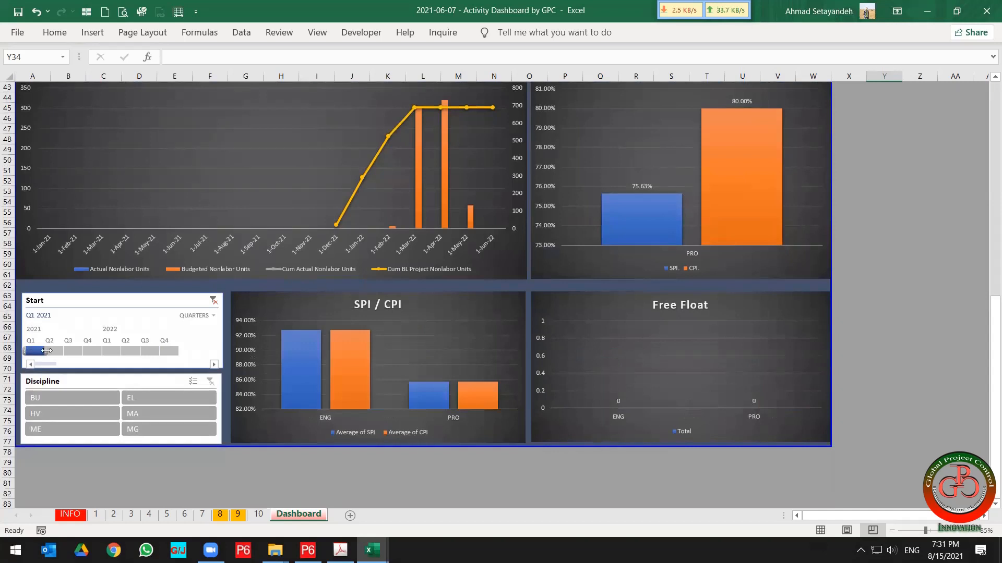
{"action": "left_click_drag", "start_coordinate": [46, 351], "coordinate": [139, 351]}
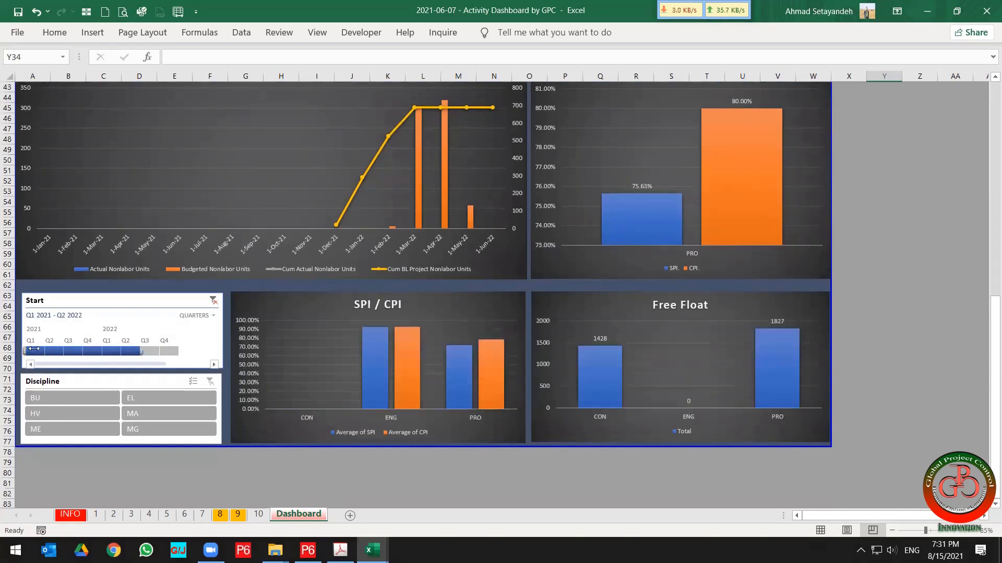
{"action": "left_click_drag", "start_coordinate": [33, 349], "coordinate": [90, 349]}
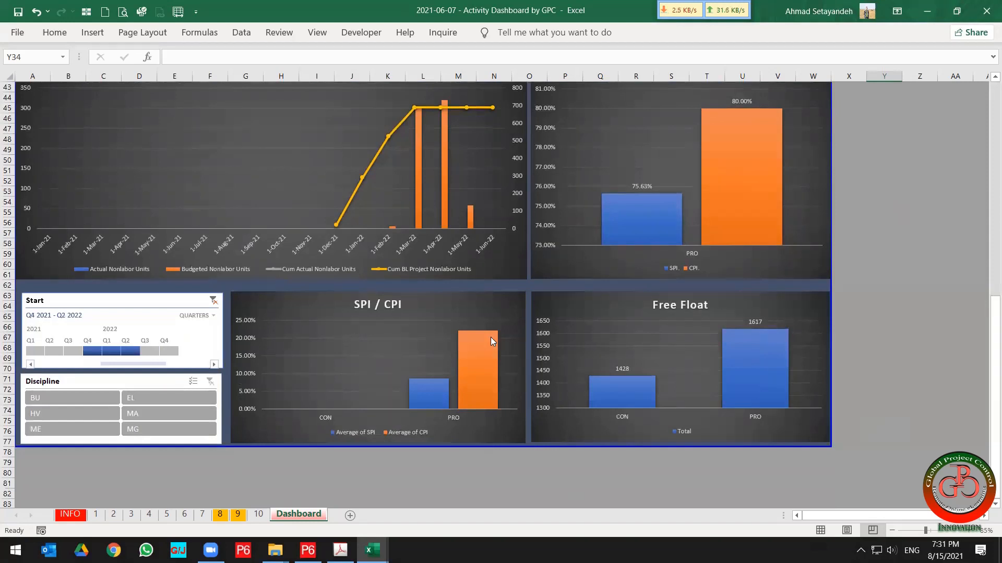
Switch to the course outline PDF and highlight the 'Track Delay by P6 Dashboard' topic.
{"action": "mouse_move", "coordinate": [491, 339]}
{"action": "scroll", "coordinate": [504, 404], "scroll_direction": "up", "scroll_amount": 5}
{"action": "scroll", "coordinate": [504, 404], "scroll_direction": "up", "scroll_amount": 9}
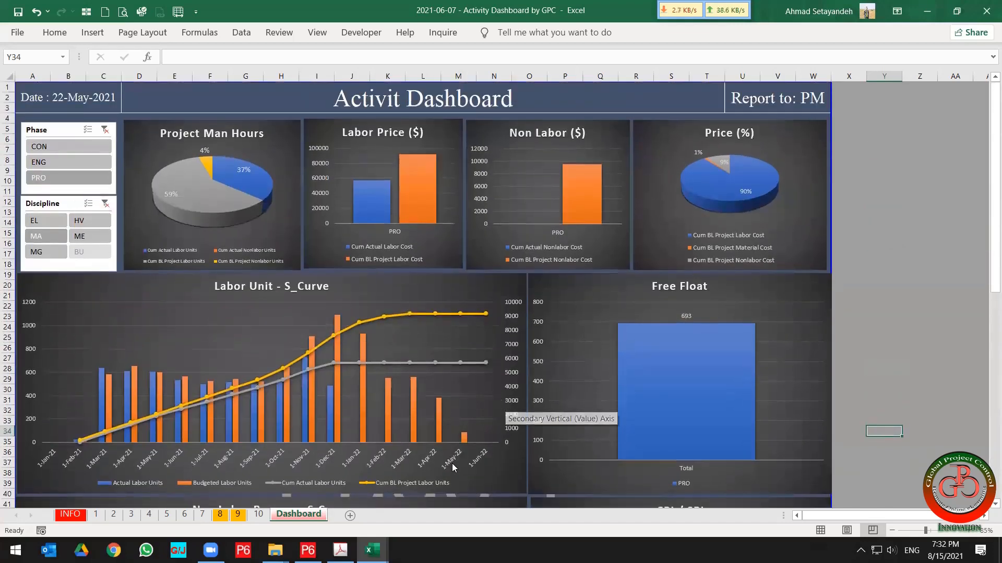
{"action": "left_click", "coordinate": [340, 550]}
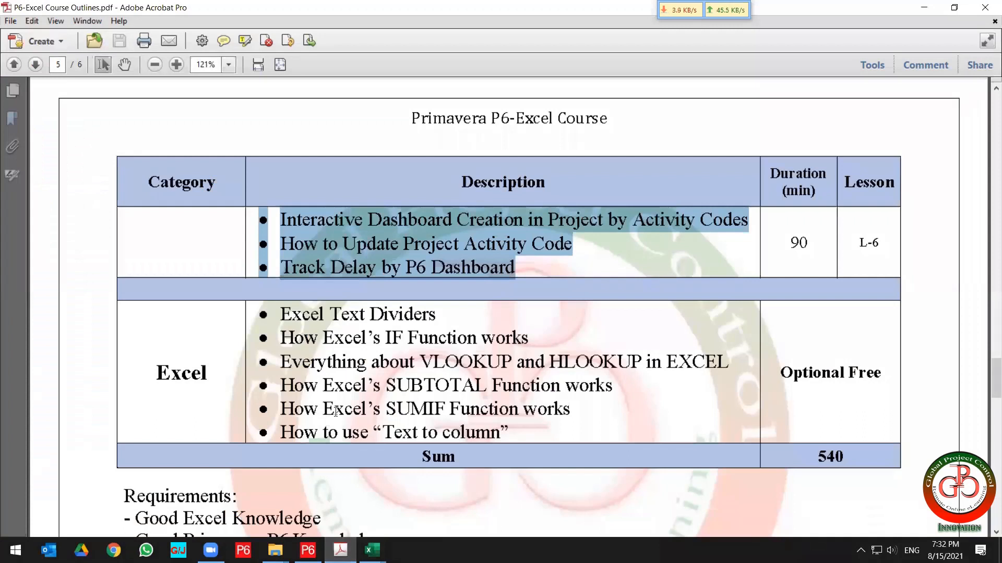
{"action": "left_click", "coordinate": [381, 243]}
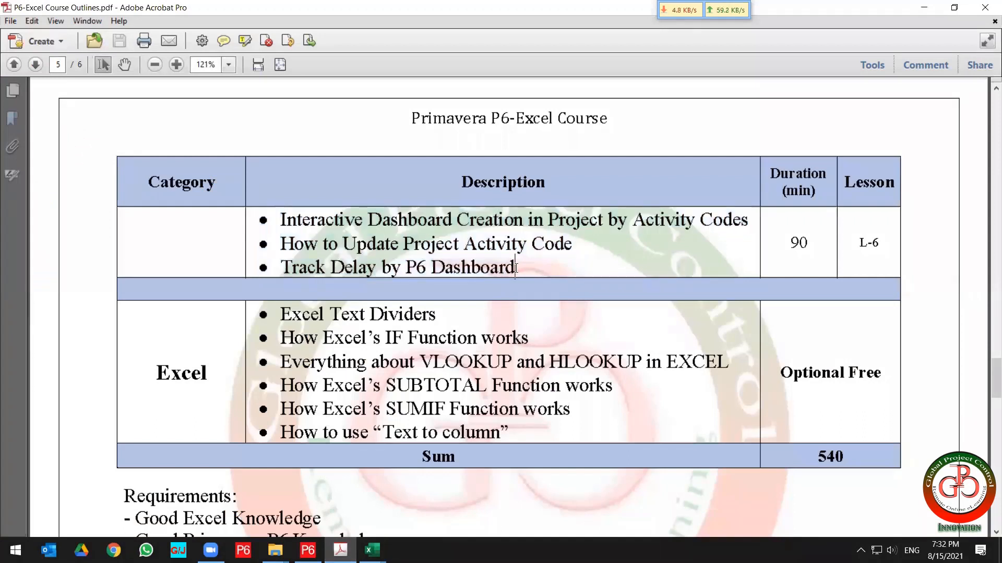
{"action": "left_click_drag", "start_coordinate": [516, 268], "coordinate": [266, 269]}
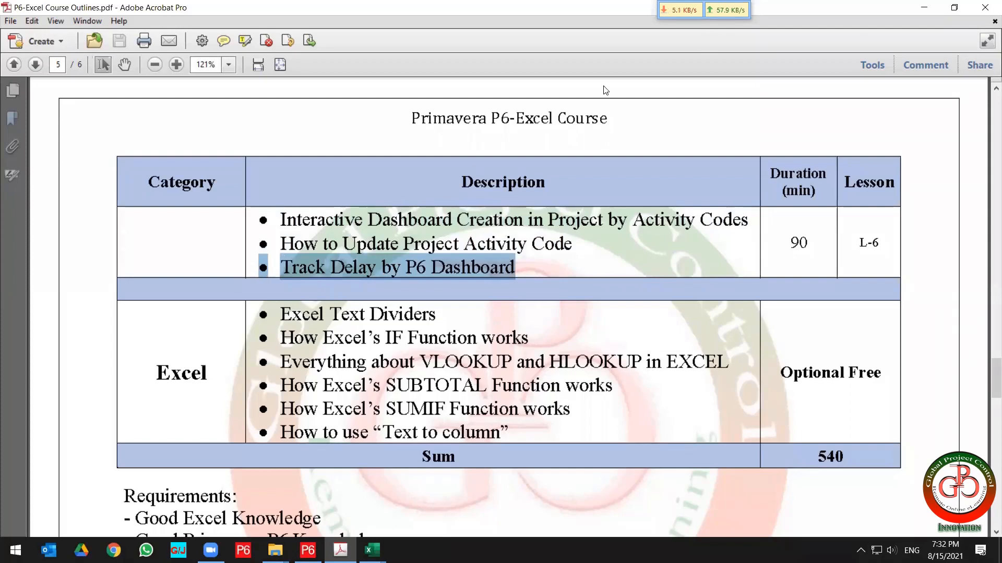
{"action": "left_click", "coordinate": [924, 7]}
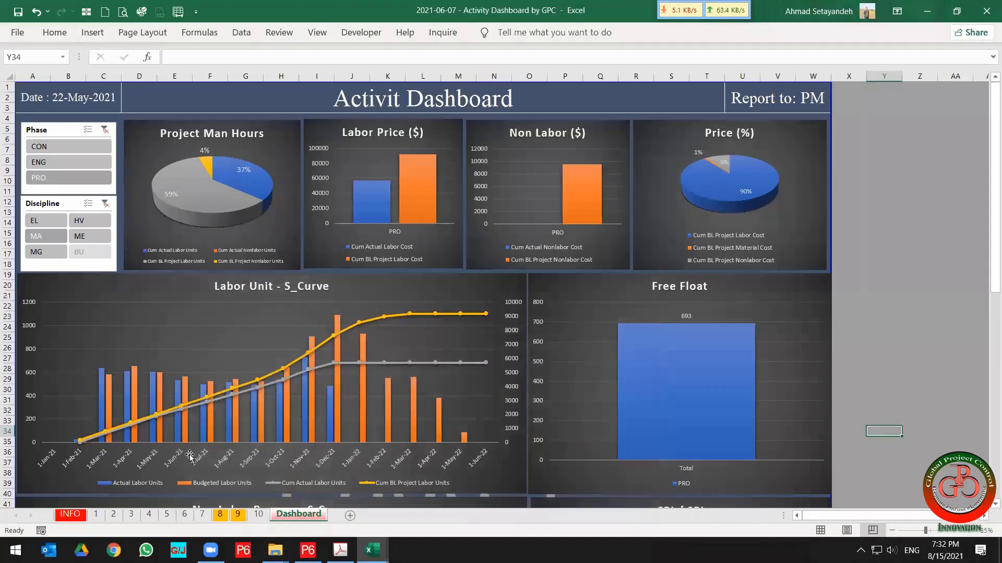
Inspect the SPI column on the INFO sheet and review the Dashboard sheet's charts again.
{"action": "left_click", "coordinate": [74, 516]}
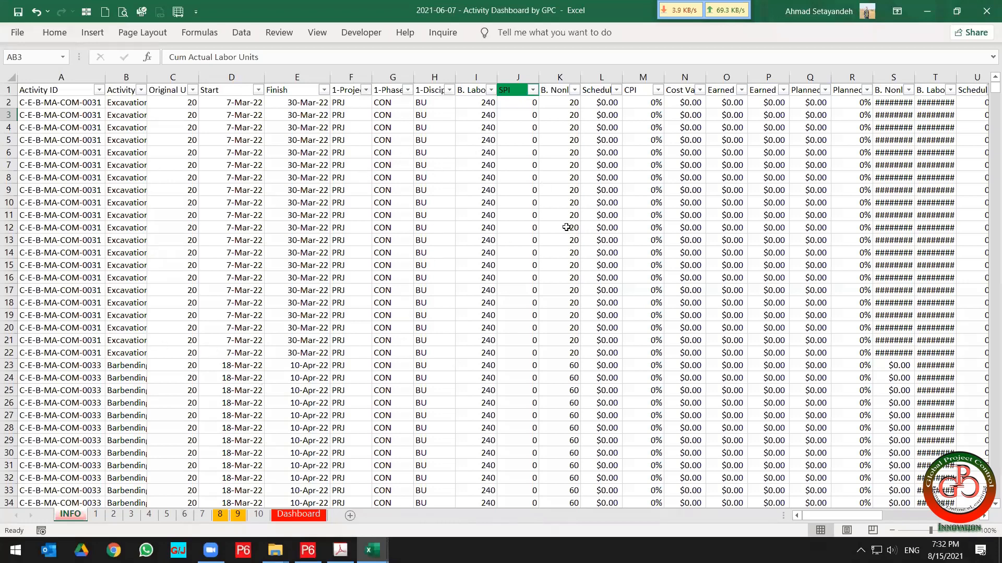
{"action": "left_click", "coordinate": [509, 264]}
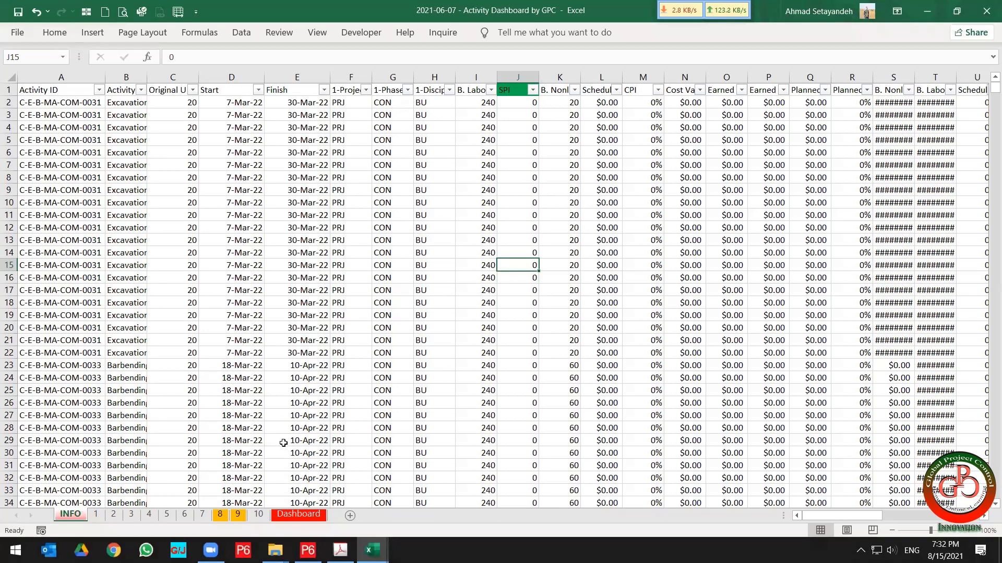
{"action": "left_click", "coordinate": [299, 515]}
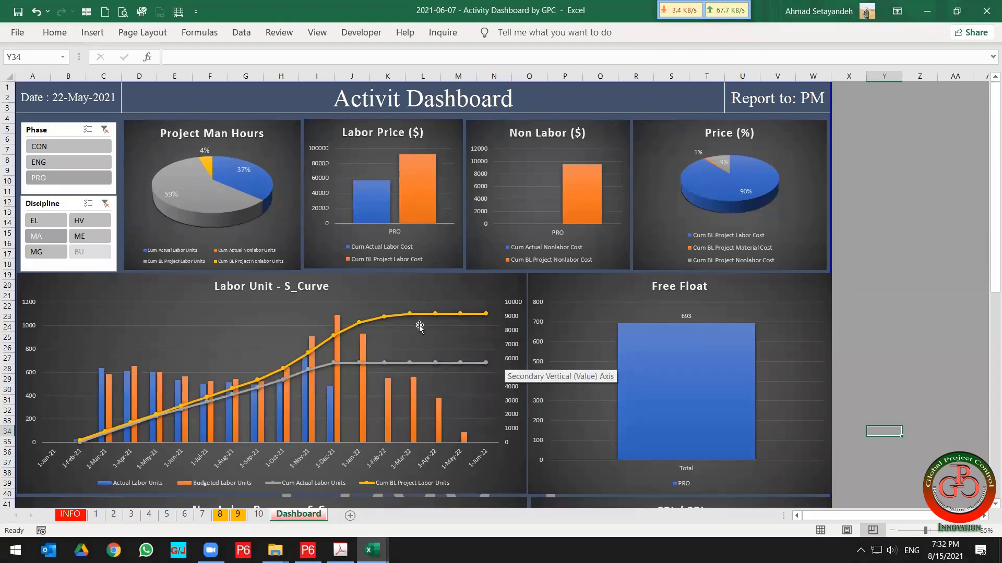
{"action": "scroll", "coordinate": [435, 425], "scroll_direction": "down", "scroll_amount": 12}
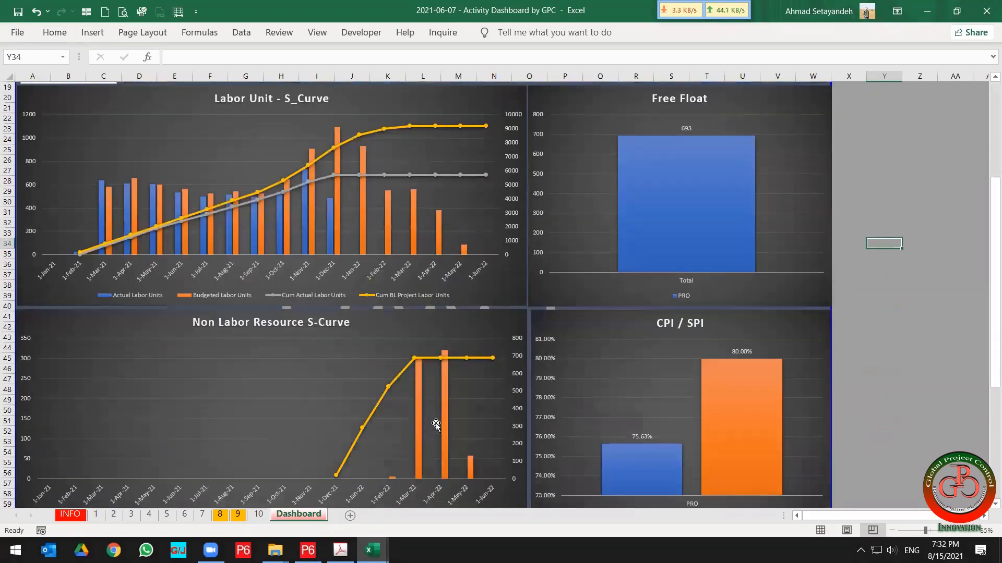
{"action": "scroll", "coordinate": [435, 425], "scroll_direction": "down", "scroll_amount": 1}
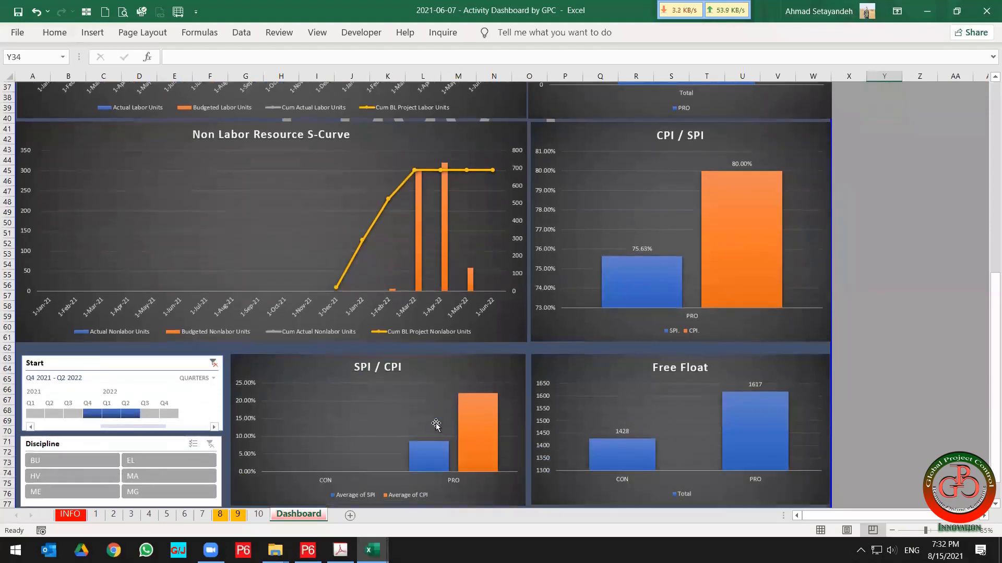
{"action": "scroll", "coordinate": [436, 426], "scroll_direction": "up", "scroll_amount": 7}
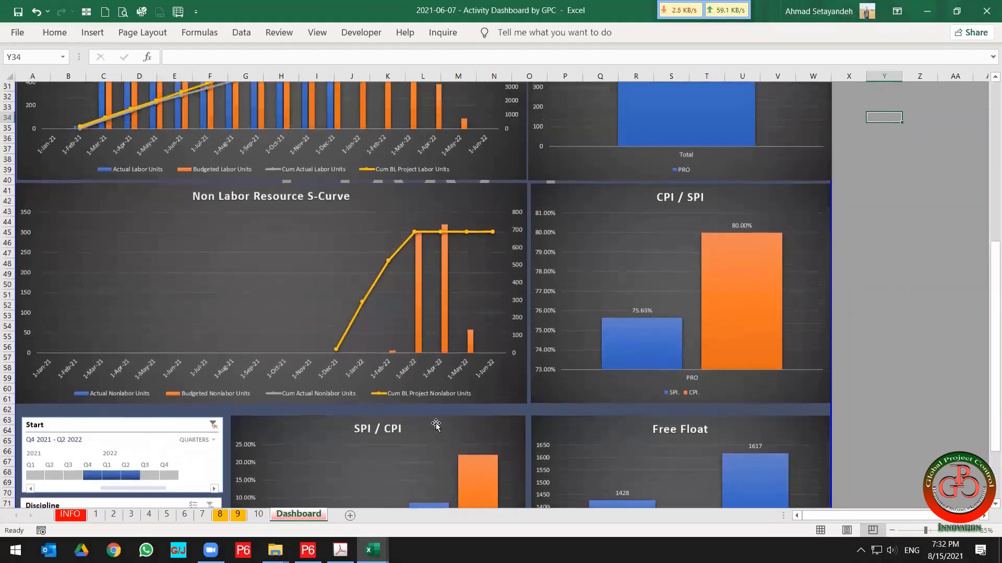
{"action": "scroll", "coordinate": [437, 425], "scroll_direction": "up", "scroll_amount": 5}
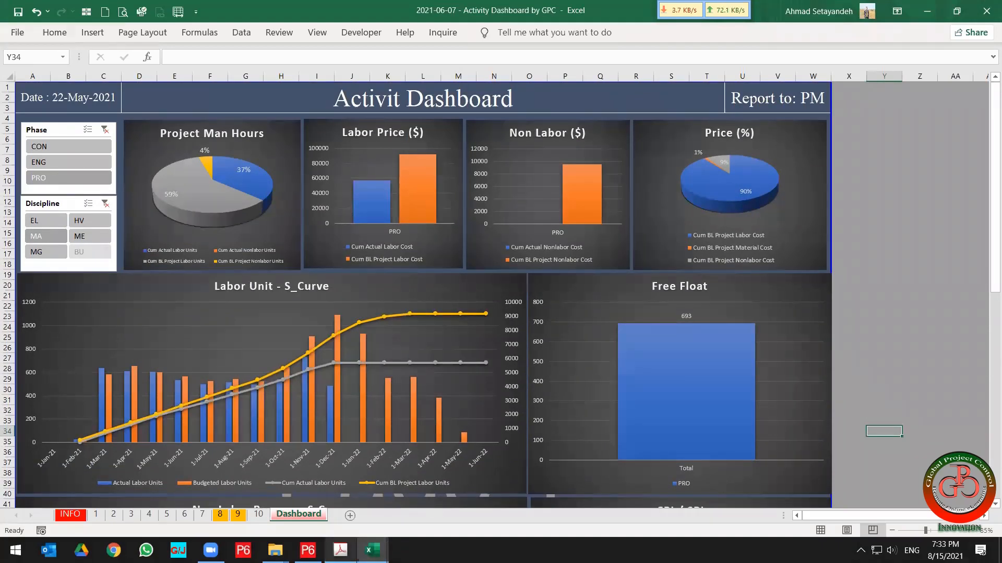
Return to the course outline PDF, scroll up to its cover page and zoom to 100%.
{"action": "mouse_move", "coordinate": [340, 551]}
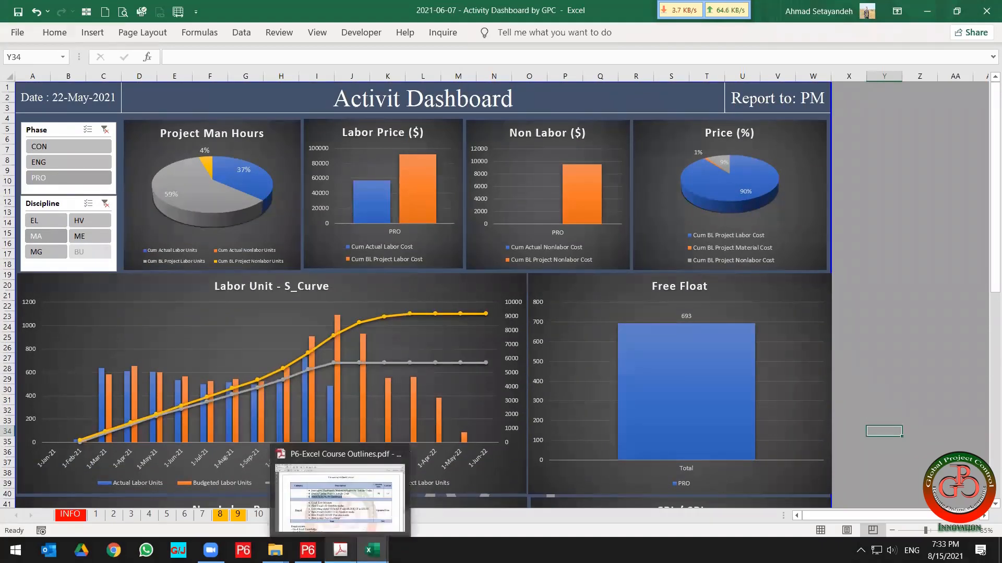
{"action": "left_click", "coordinate": [346, 500]}
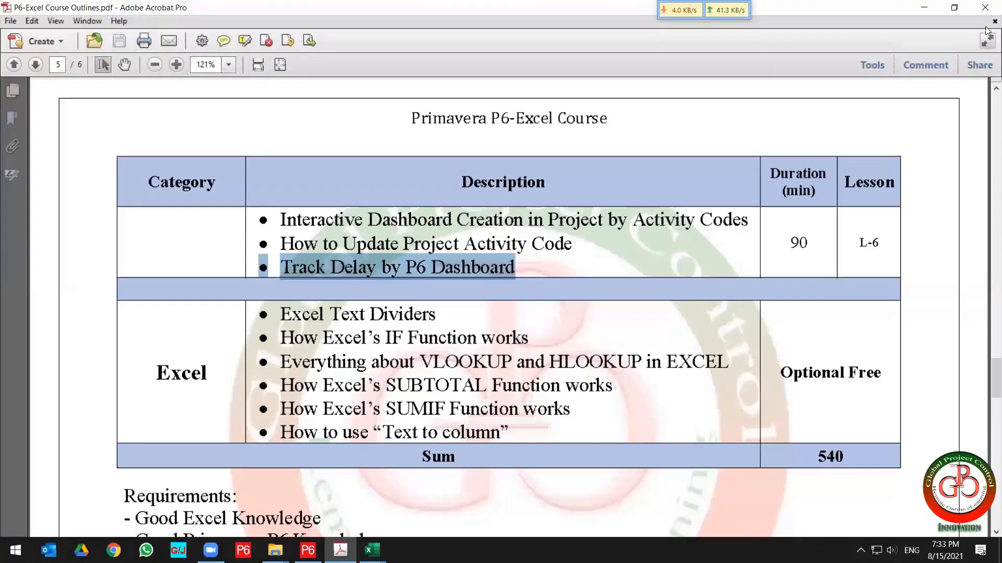
{"action": "scroll", "coordinate": [698, 269], "scroll_direction": "up", "scroll_amount": 8}
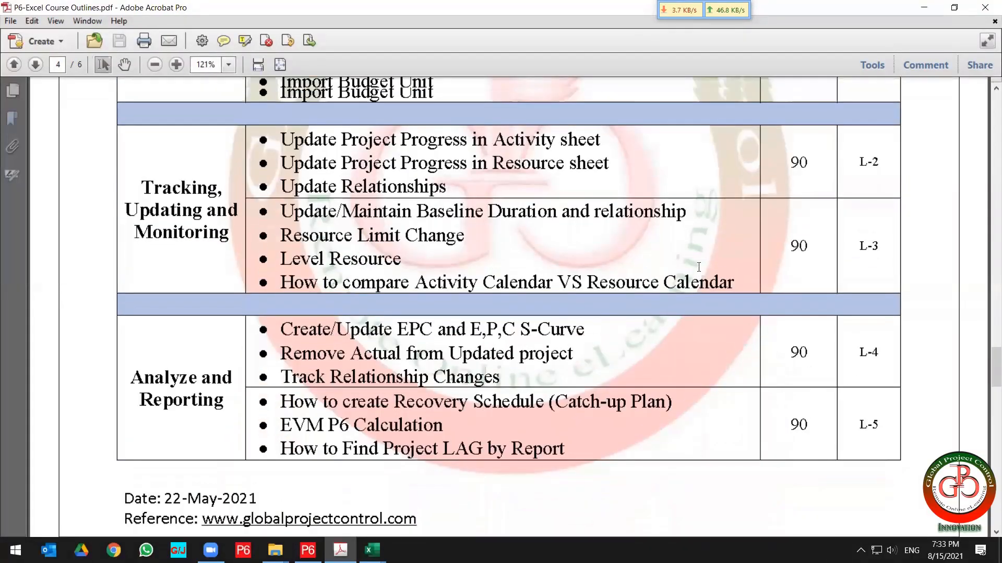
{"action": "scroll", "coordinate": [698, 267], "scroll_direction": "up", "scroll_amount": 3}
{"action": "scroll", "coordinate": [702, 270], "scroll_direction": "up", "scroll_amount": 1}
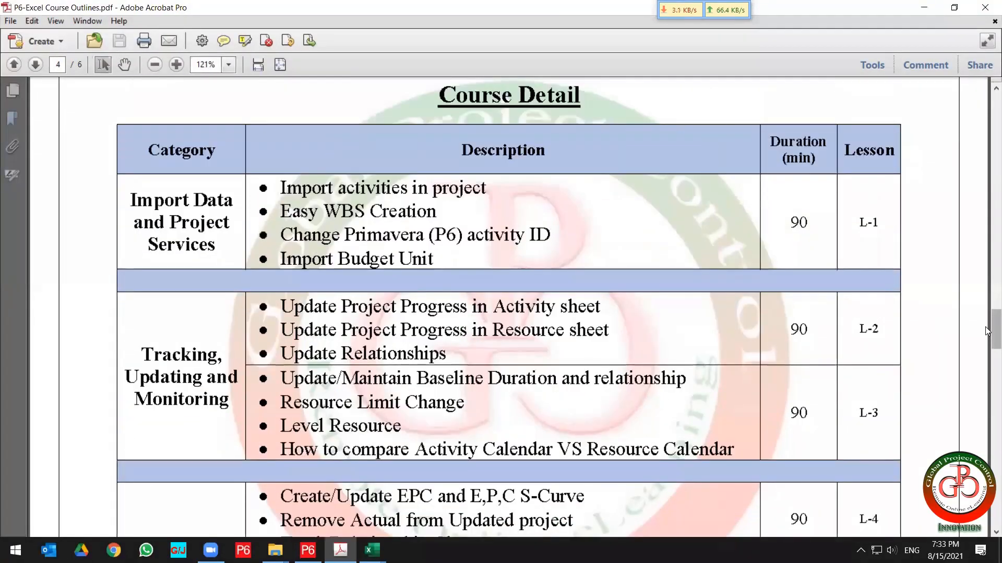
{"action": "left_click_drag", "start_coordinate": [994, 334], "coordinate": [988, 104]}
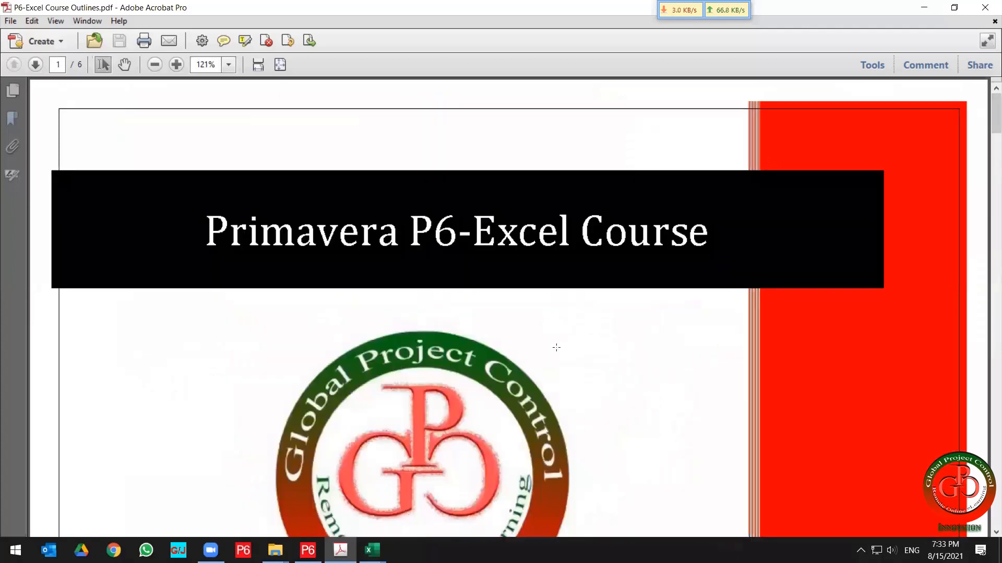
{"action": "scroll", "coordinate": [554, 346], "scroll_direction": "down", "scroll_amount": 2}
{"action": "scroll", "coordinate": [551, 357], "scroll_direction": "down", "scroll_amount": 1}
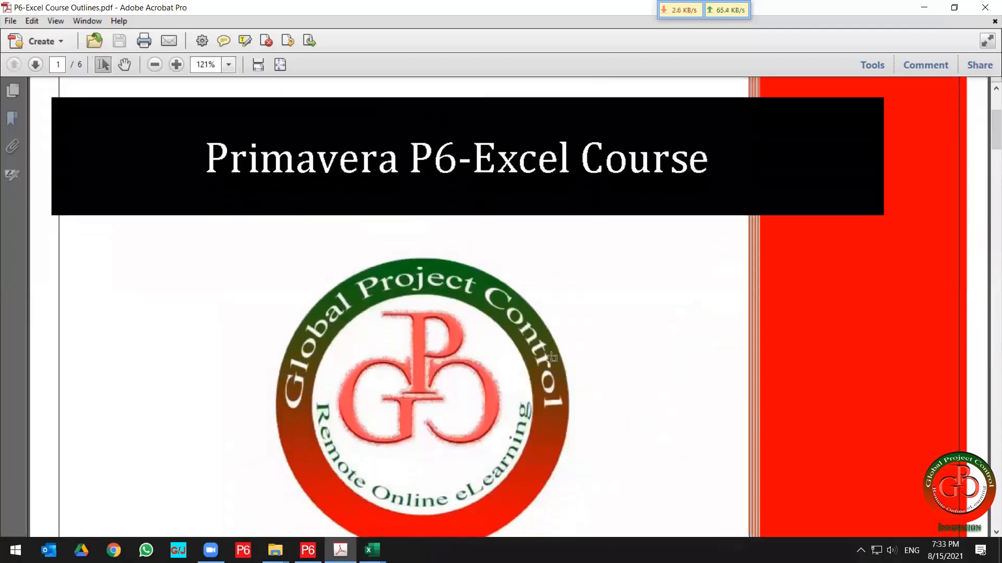
{"action": "scroll", "coordinate": [551, 356], "scroll_direction": "down", "scroll_amount": 1}
{"action": "scroll", "coordinate": [551, 356], "scroll_direction": "down", "scroll_amount": 2}
{"action": "scroll", "coordinate": [551, 357], "scroll_direction": "down", "scroll_amount": 1}
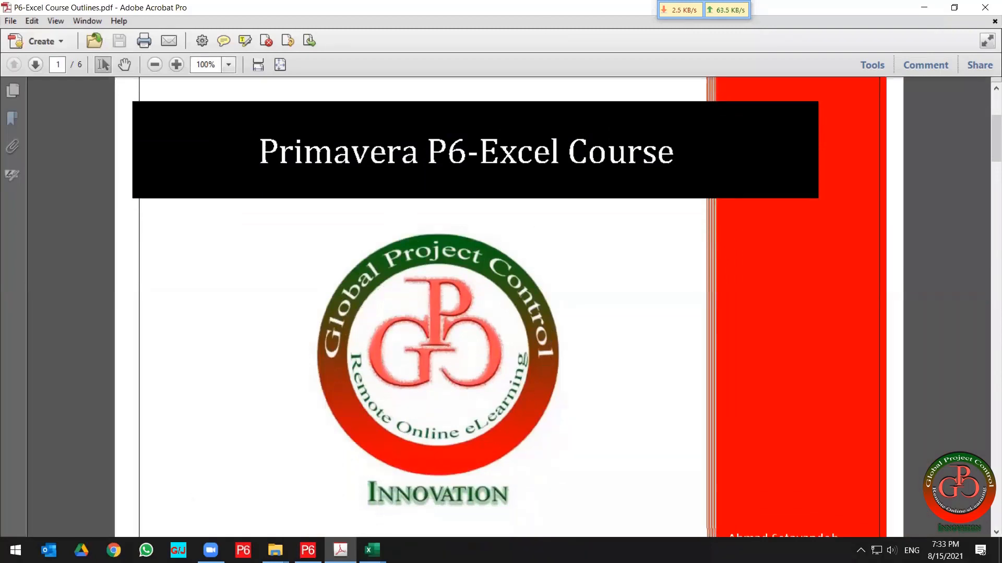
Open File Explorer, browse to the 2021-08-11 - Primavera P6 Foundations folder and copy Exercise file Ver.5.
{"action": "left_click", "coordinate": [275, 551]}
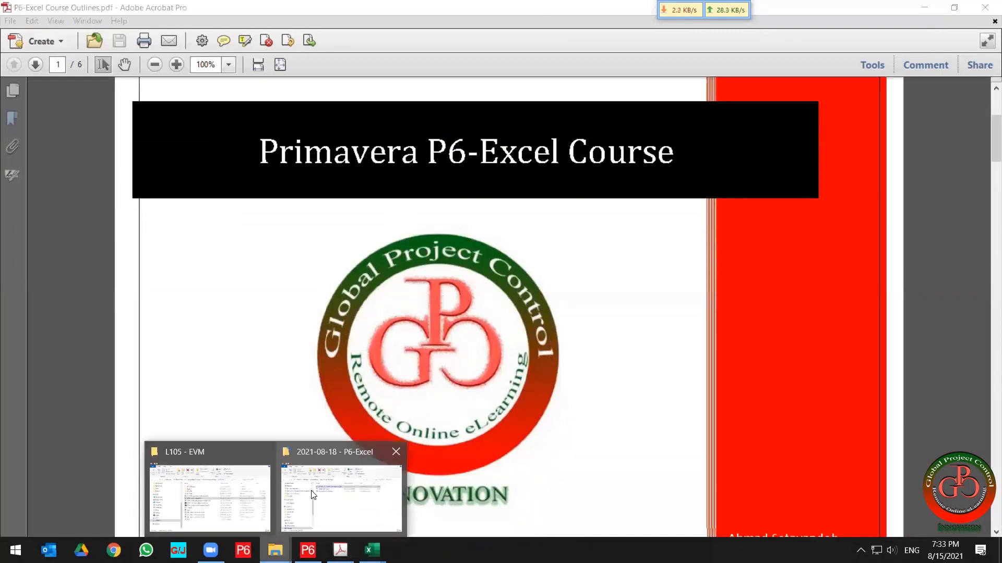
{"action": "left_click", "coordinate": [349, 506]}
{"action": "left_click", "coordinate": [404, 180]}
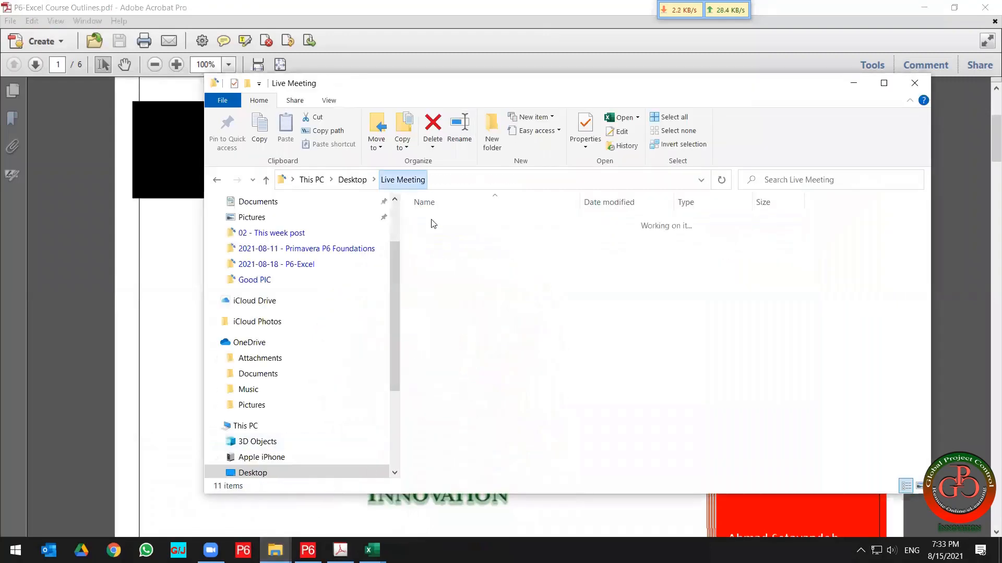
{"action": "left_click", "coordinate": [504, 252]}
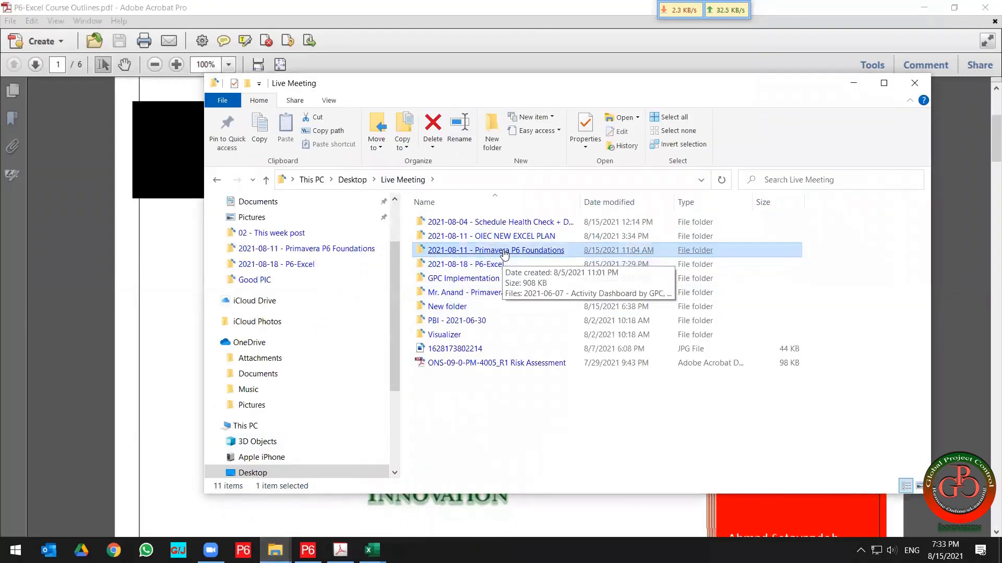
{"action": "double_click", "coordinate": [504, 252]}
{"action": "left_click", "coordinate": [459, 339]}
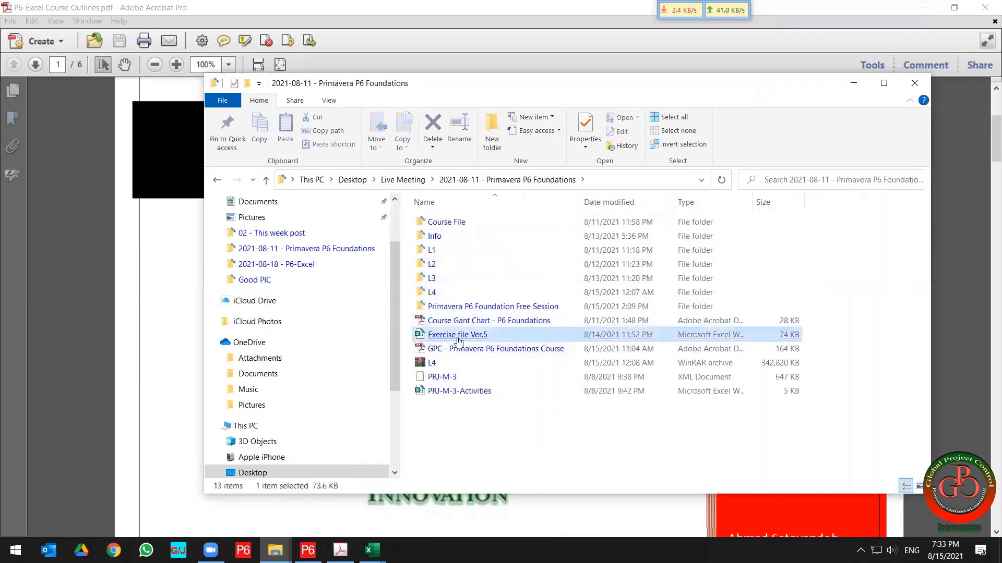
{"action": "right_click", "coordinate": [457, 339]}
{"action": "left_click", "coordinate": [491, 460]}
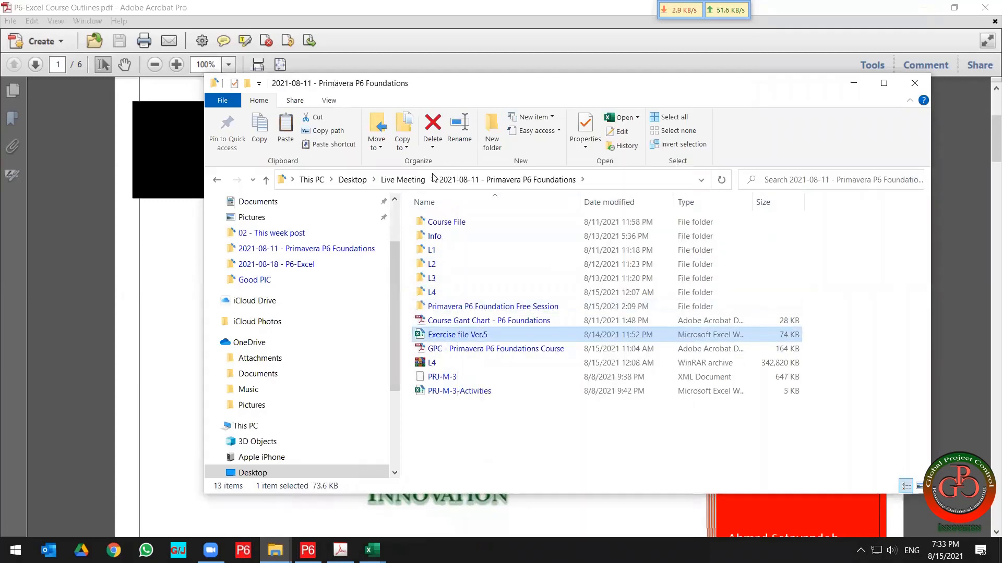
Paste the exercise file into the 2021-08-18 - P6-Excel folder under Live Meeting.
{"action": "left_click", "coordinate": [403, 179]}
{"action": "left_click", "coordinate": [452, 266]}
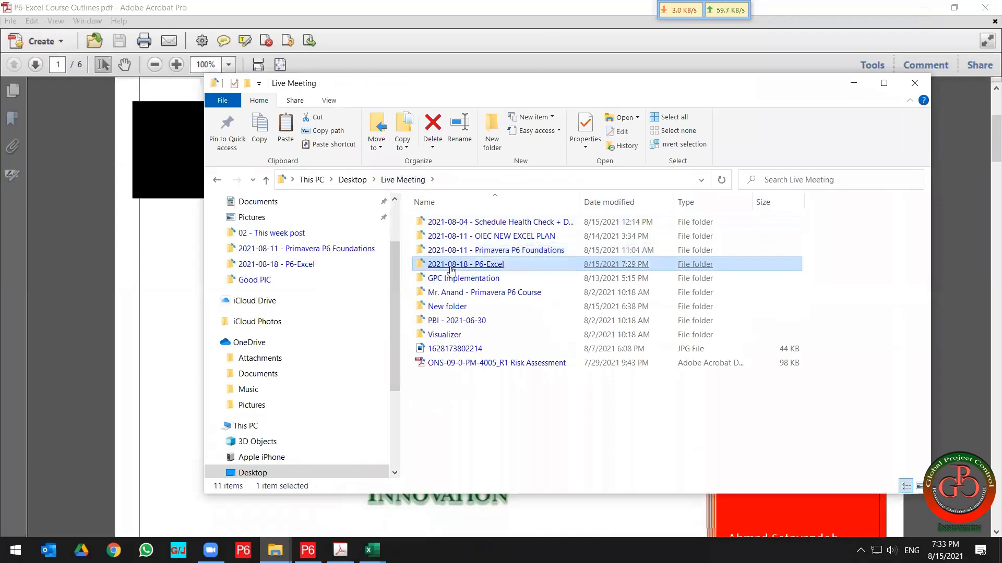
{"action": "double_click", "coordinate": [452, 267]}
{"action": "right_click", "coordinate": [444, 301]}
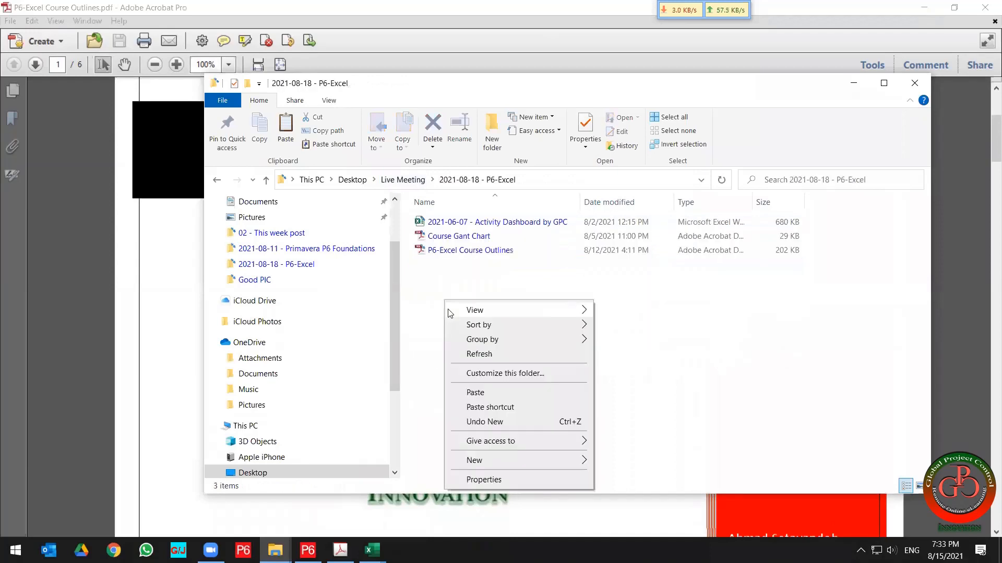
{"action": "left_click", "coordinate": [476, 393]}
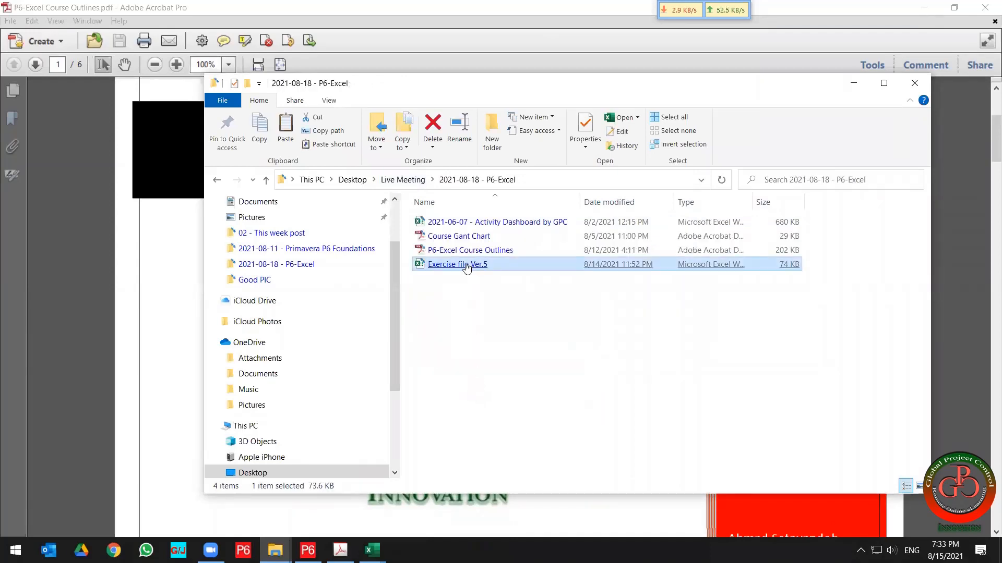
Switch to the Exercise file Ver.5 workbook and browse the PRJ-01 and PRJ-02 sheets.
{"action": "key", "text": "alt+Tab"}
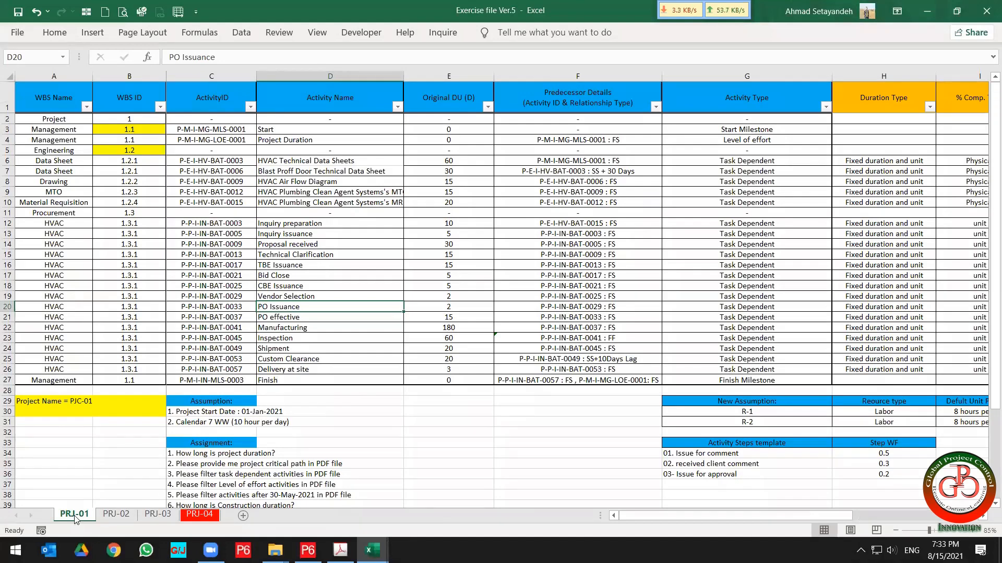
{"action": "left_click", "coordinate": [189, 288]}
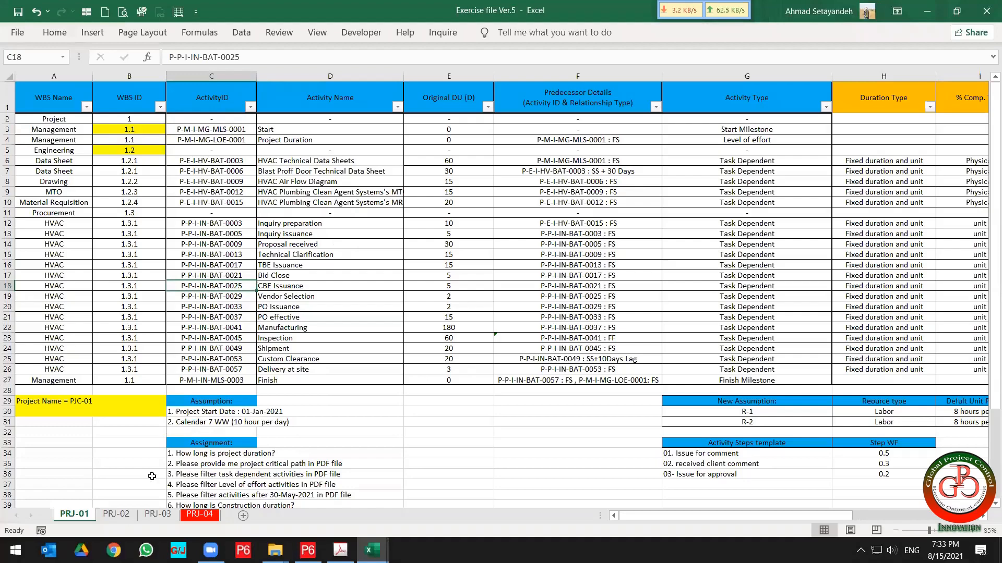
{"action": "left_click", "coordinate": [116, 513]}
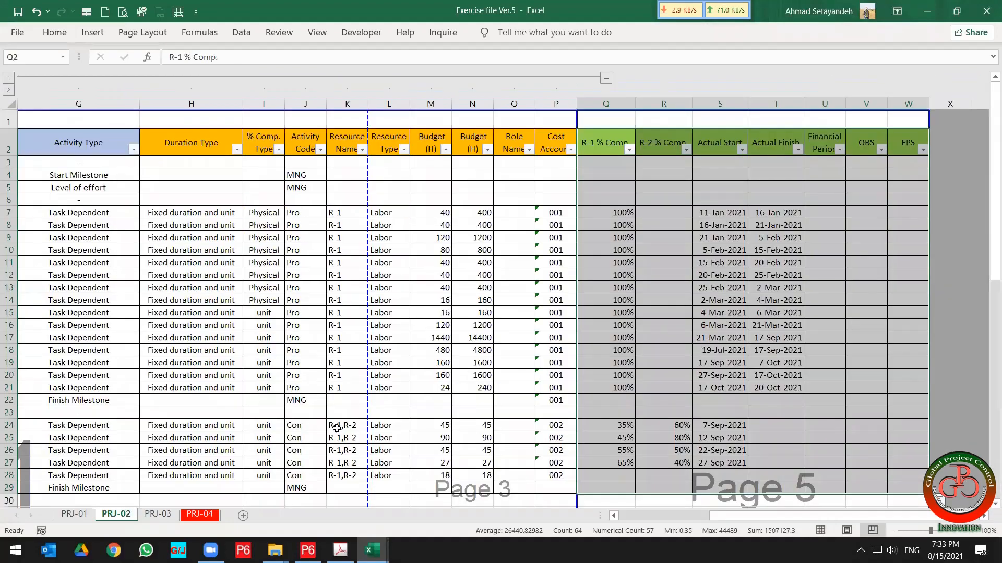
{"action": "left_click", "coordinate": [605, 338]}
{"action": "scroll", "coordinate": [705, 342], "scroll_direction": "left", "scroll_amount": 1}
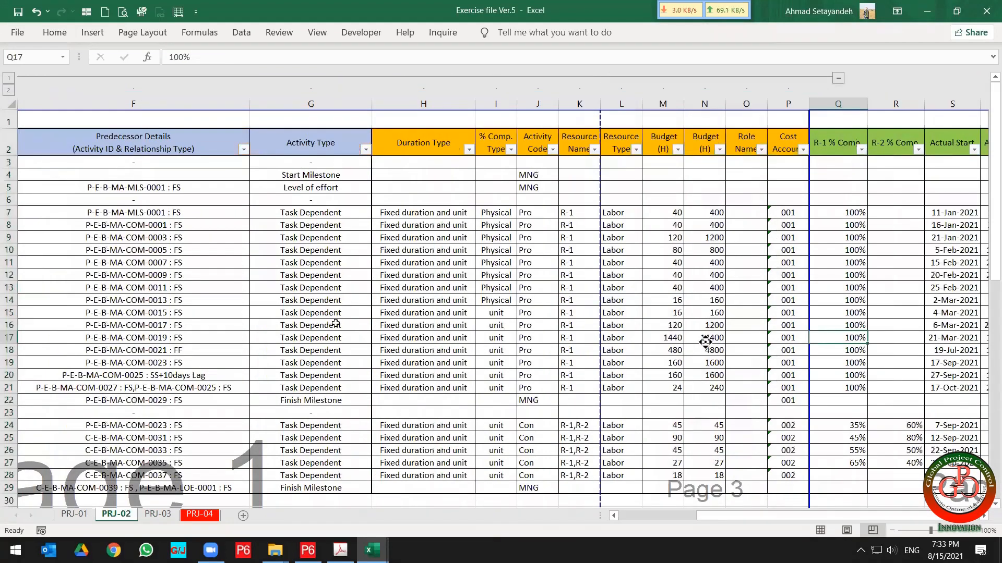
{"action": "scroll", "coordinate": [706, 342], "scroll_direction": "left", "scroll_amount": 5}
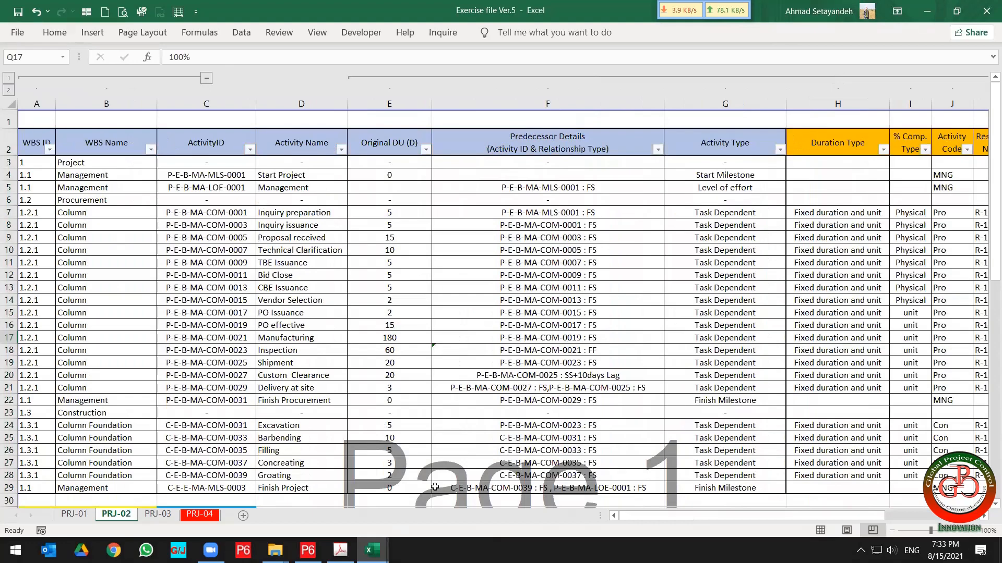
Compare the PRJ-03 and PRJ-01 sheets, highlighting PRJ-01's ActivityID column, and return to PRJ-02.
{"action": "left_click", "coordinate": [159, 516]}
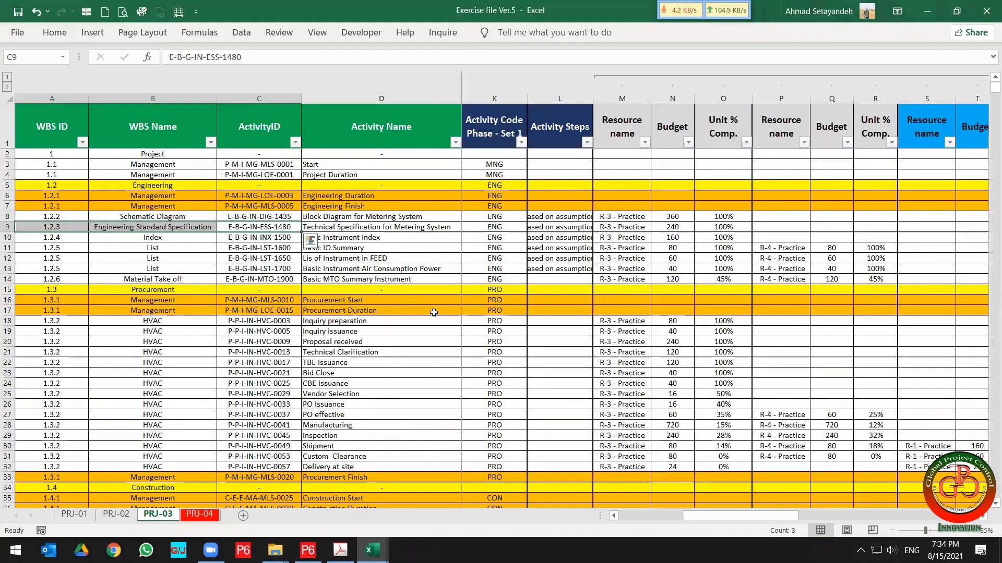
{"action": "left_click", "coordinate": [74, 514]}
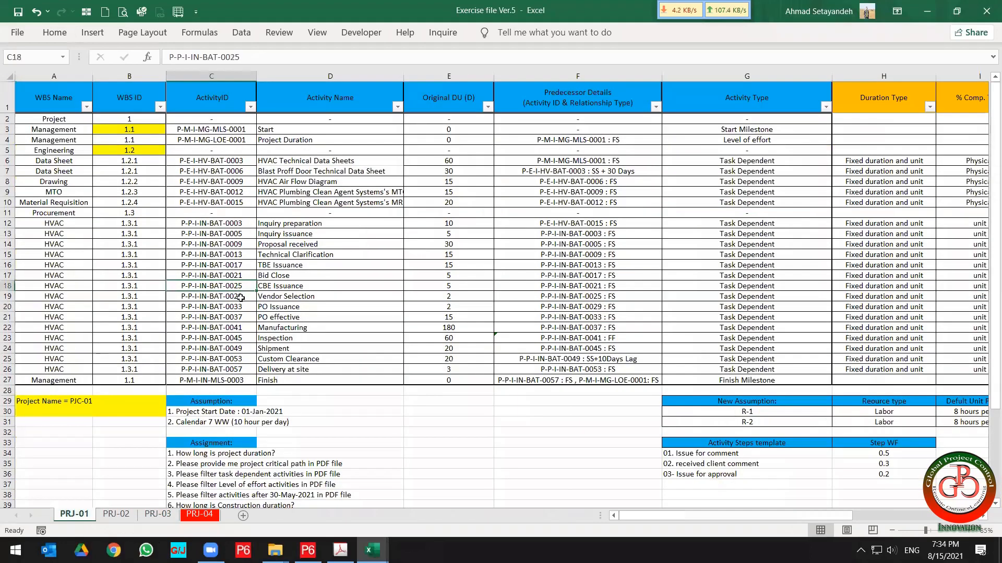
{"action": "left_click_drag", "start_coordinate": [215, 126], "coordinate": [220, 380]}
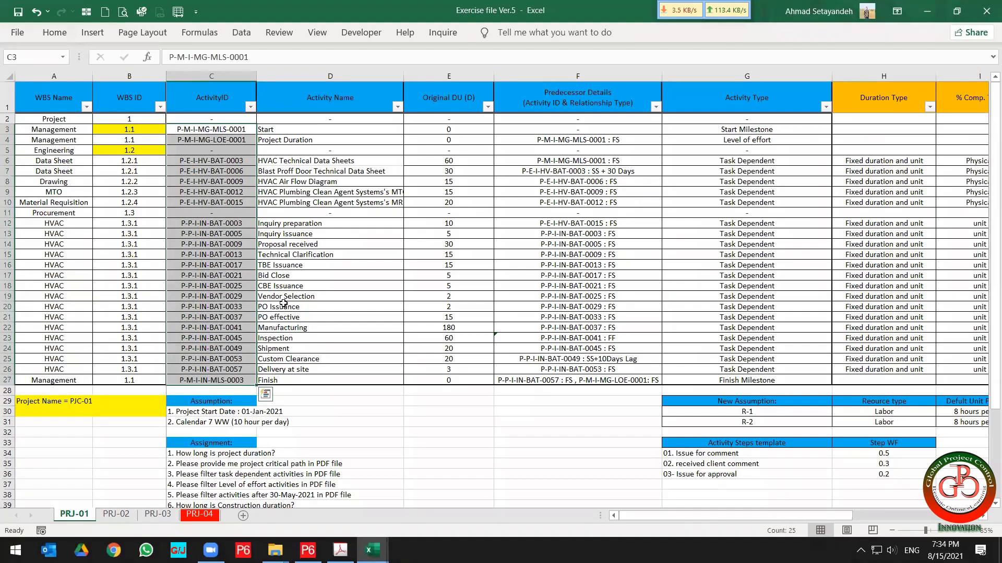
{"action": "left_click", "coordinate": [116, 514]}
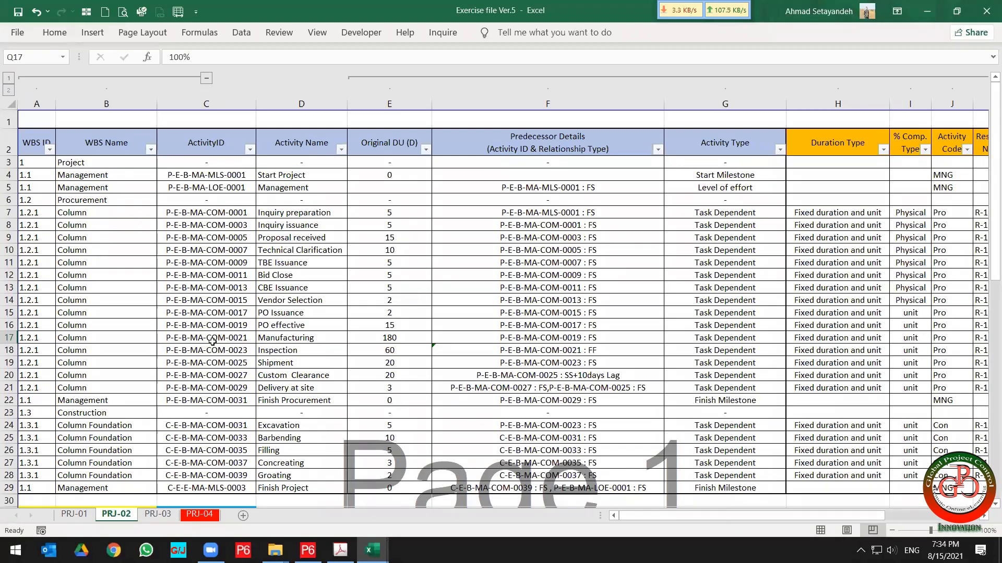
Open the PRJ-04 sheet and scroll across its resource, budget, % complete and actual date columns.
{"action": "left_click", "coordinate": [158, 510]}
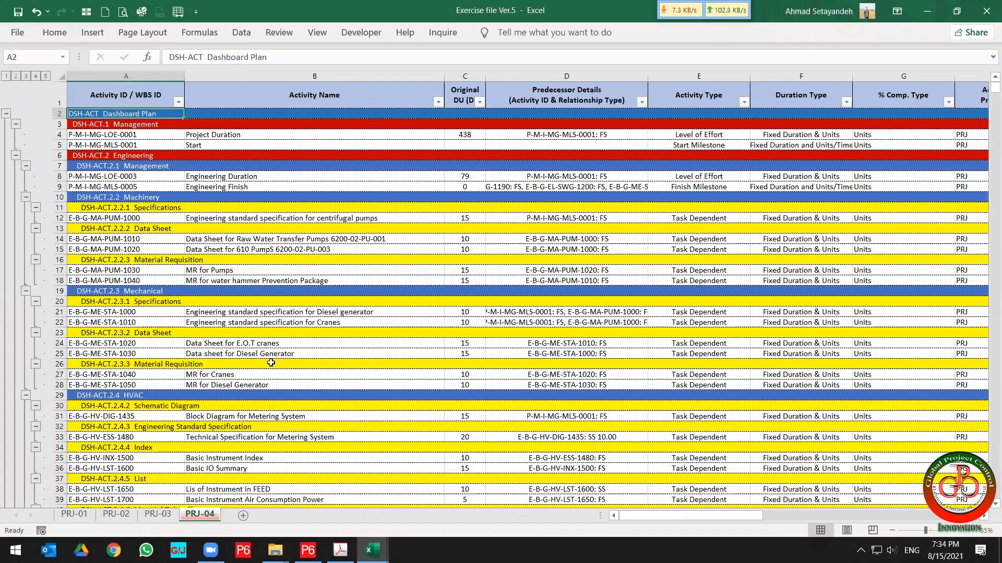
{"action": "key", "text": "ctrl+Page_Down"}
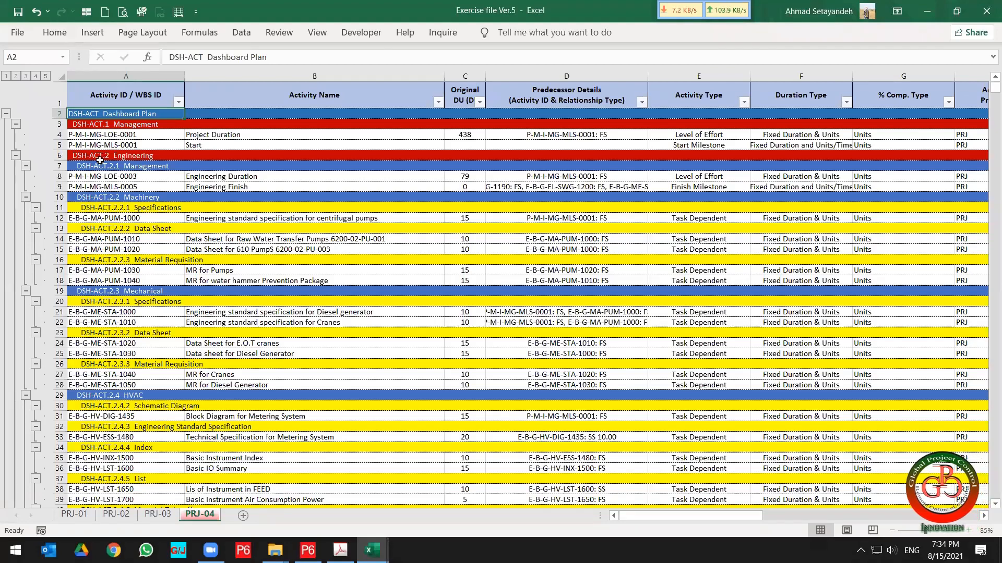
{"action": "left_click", "coordinate": [377, 333]}
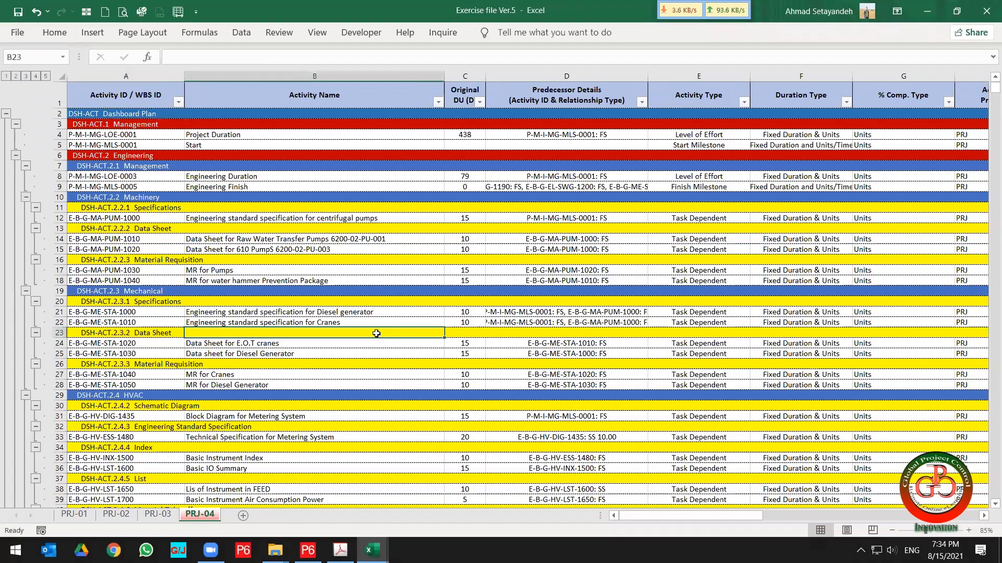
{"action": "key", "text": "Right"}
{"action": "key", "text": "Right"}
{"action": "key", "text": "Right"}
{"action": "key", "text": "Right"}
{"action": "key", "text": "Right"}
{"action": "key", "text": "Right"}
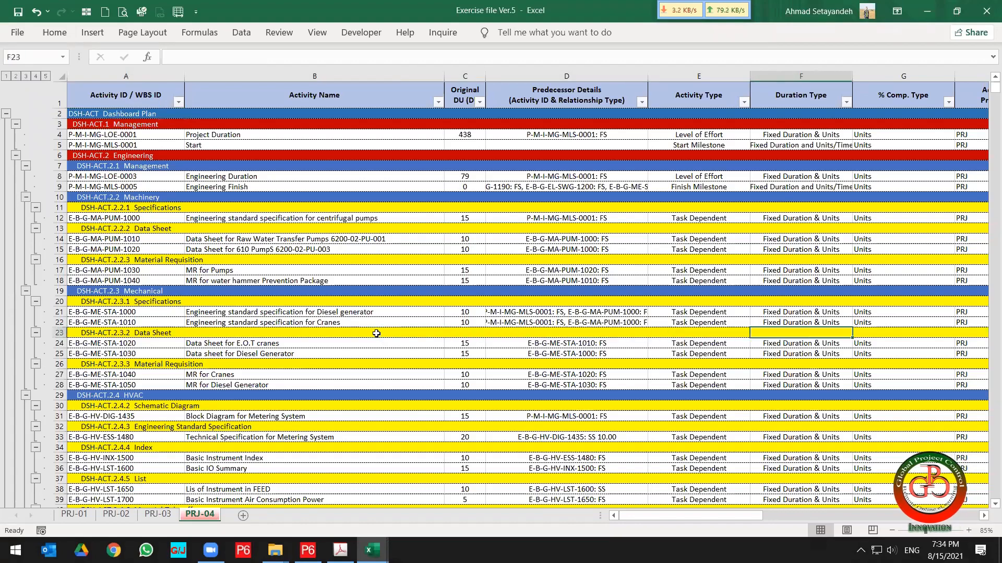
{"action": "key", "text": "Right"}
{"action": "key", "text": "Right"}
{"action": "key", "text": "Right"}
{"action": "key", "text": "Right"}
{"action": "key", "text": "Right"}
{"action": "key", "text": "Right"}
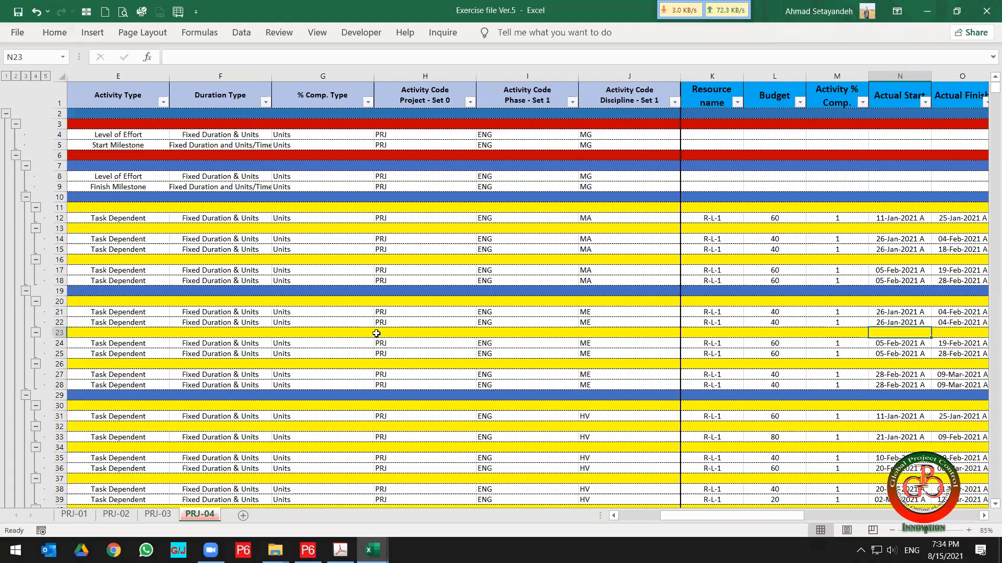
{"action": "key", "text": "Right"}
{"action": "key", "text": "Right"}
{"action": "key", "text": "Right"}
{"action": "key", "text": "Right"}
{"action": "key", "text": "Right"}
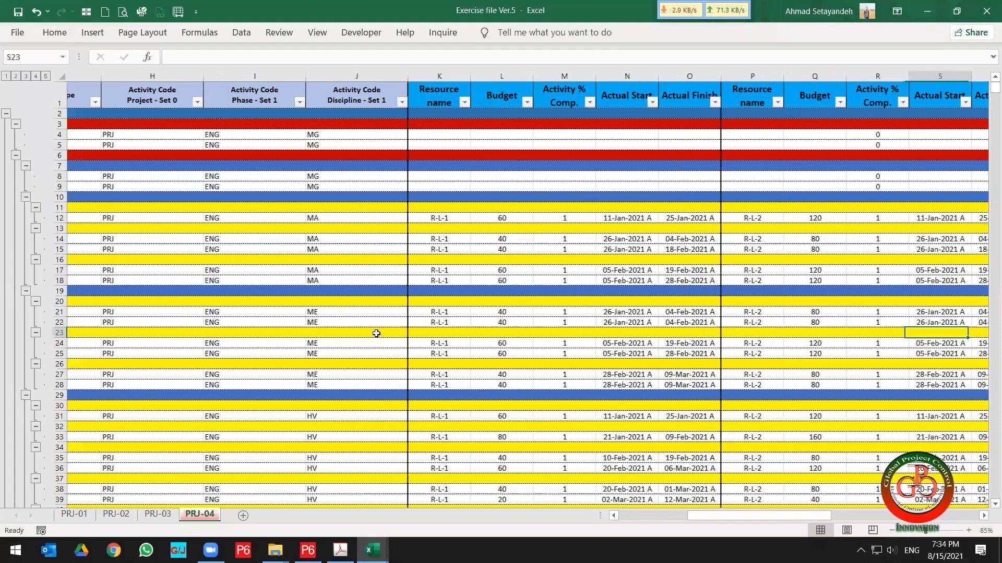
{"action": "key", "text": "Right"}
{"action": "key", "text": "Right"}
{"action": "key", "text": "Right"}
{"action": "key", "text": "Right"}
{"action": "key", "text": "Right"}
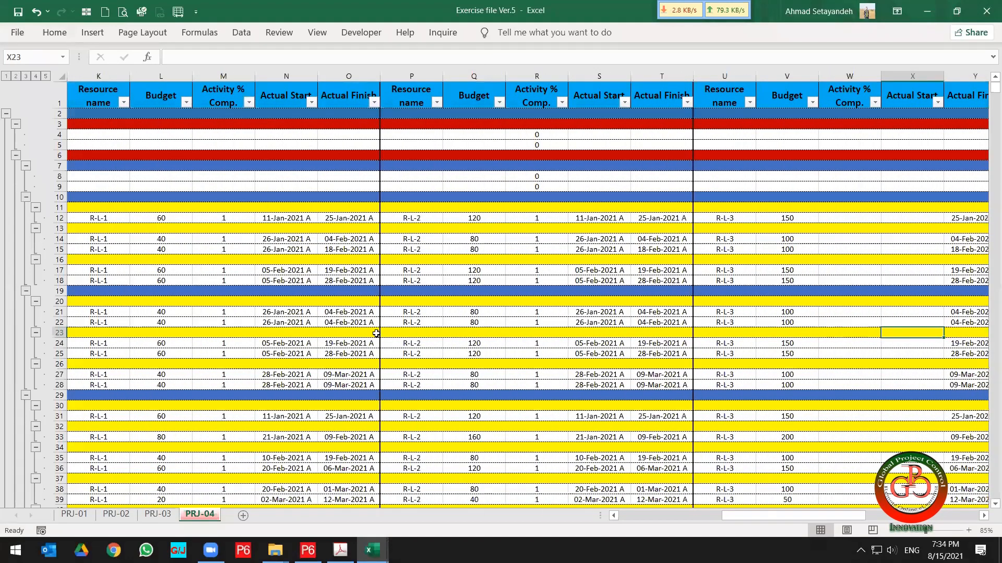
{"action": "key", "text": "Right"}
{"action": "key", "text": "Right"}
{"action": "key", "text": "Right"}
{"action": "key", "text": "Right"}
{"action": "key", "text": "Right"}
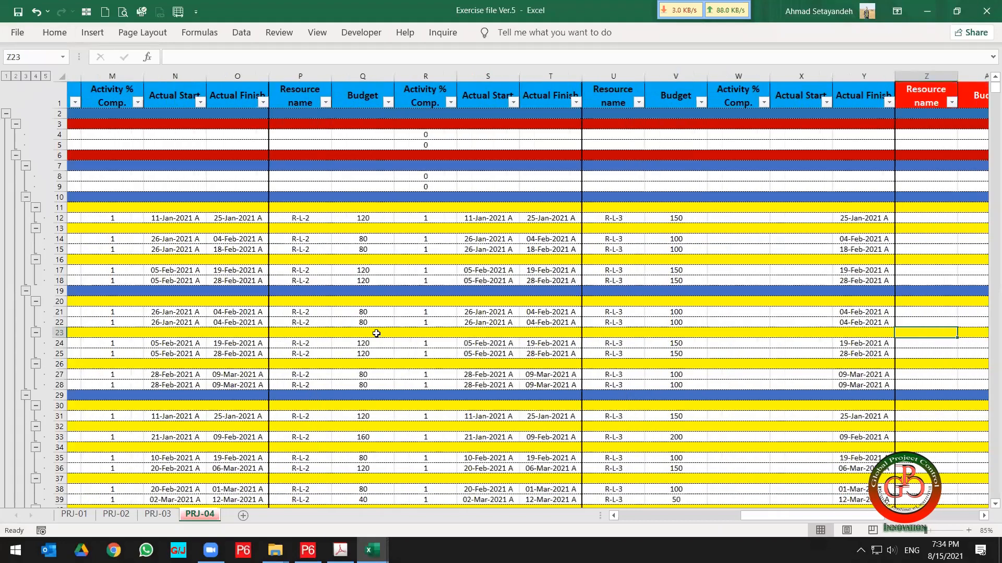
{"action": "key", "text": "Right"}
{"action": "key", "text": "Right"}
{"action": "key", "text": "Right"}
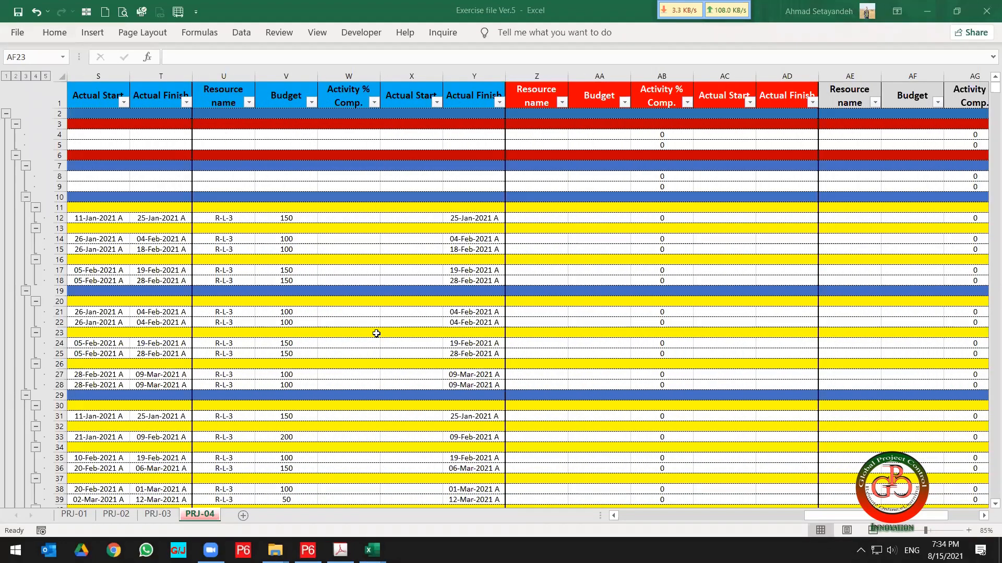
Move back to the Activity ID / WBS ID column of PRJ-04 and step down through its WBS rows.
{"action": "left_click", "coordinate": [422, 272]}
{"action": "key", "text": "Left"}
{"action": "key", "text": "Left"}
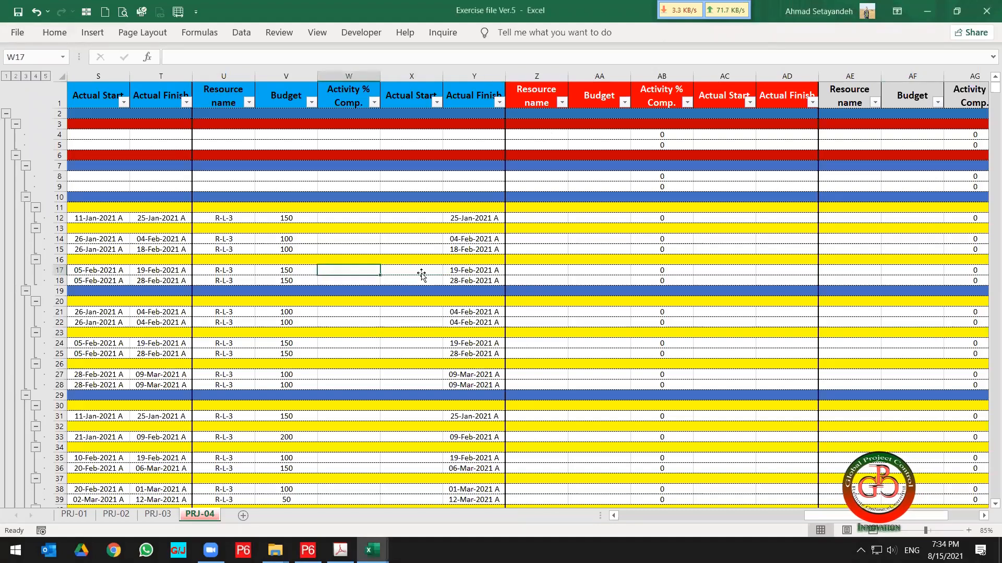
{"action": "key", "text": "ctrl+Left"}
{"action": "key", "text": "ctrl+Left"}
{"action": "key", "text": "Down"}
{"action": "key", "text": "Down"}
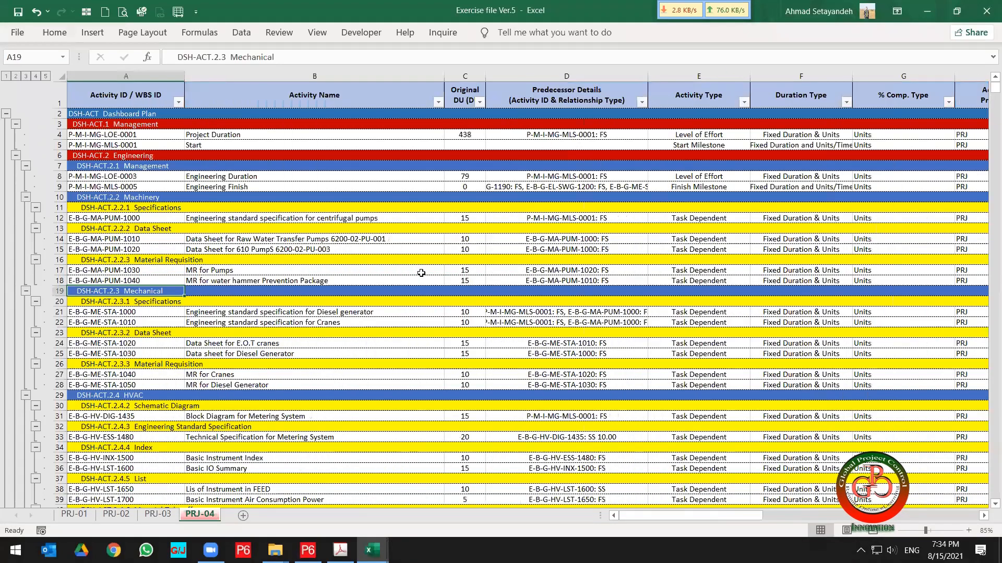
{"action": "key", "text": "Down"}
{"action": "key", "text": "Down"}
{"action": "key", "text": "Down"}
{"action": "key", "text": "Down"}
{"action": "key", "text": "Down"}
{"action": "key", "text": "Down"}
{"action": "key", "text": "Down"}
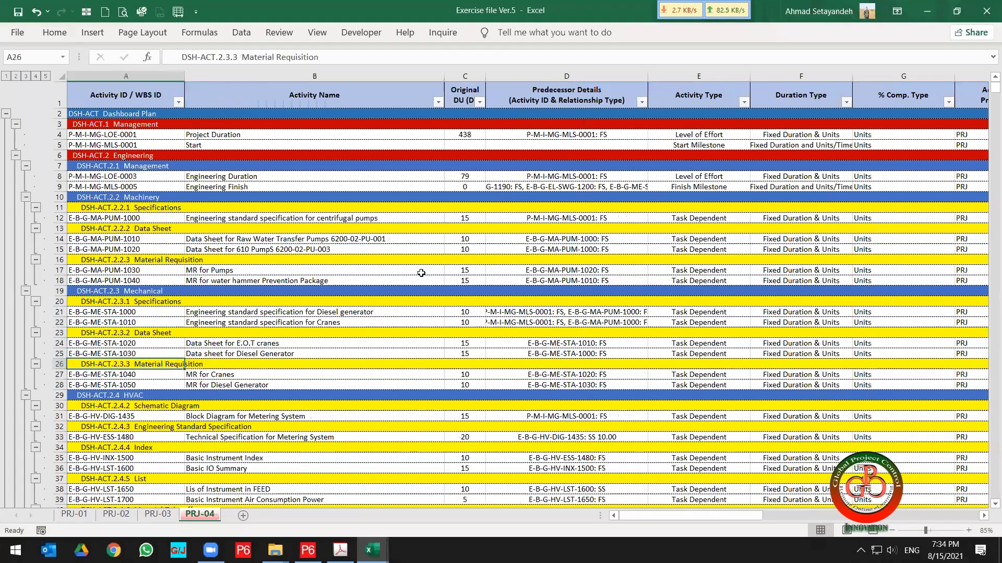
Return to PRJ-01 and highlight its Assumption and Assignment lists.
{"action": "left_click", "coordinate": [74, 514]}
{"action": "left_click", "coordinate": [334, 422]}
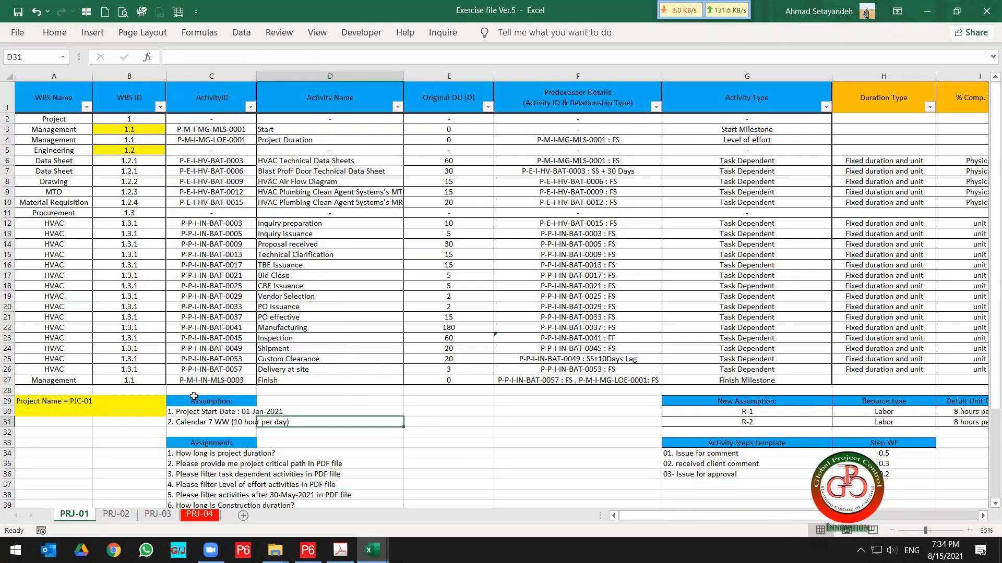
{"action": "left_click_drag", "start_coordinate": [195, 401], "coordinate": [193, 458]}
{"action": "scroll", "coordinate": [205, 439], "scroll_direction": "down", "scroll_amount": 2}
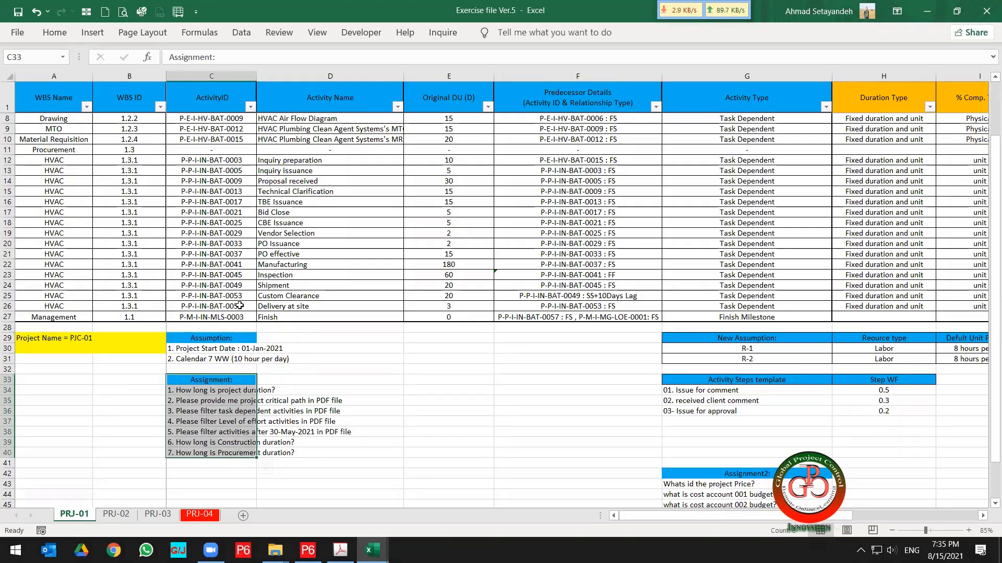
{"action": "scroll", "coordinate": [239, 314], "scroll_direction": "up", "scroll_amount": 2}
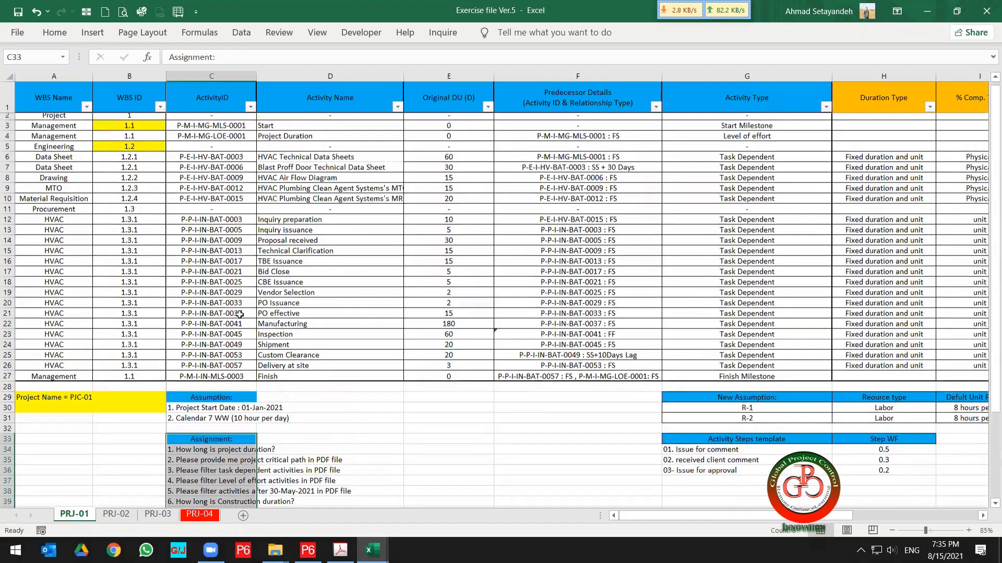
{"action": "scroll", "coordinate": [239, 315], "scroll_direction": "up", "scroll_amount": 1}
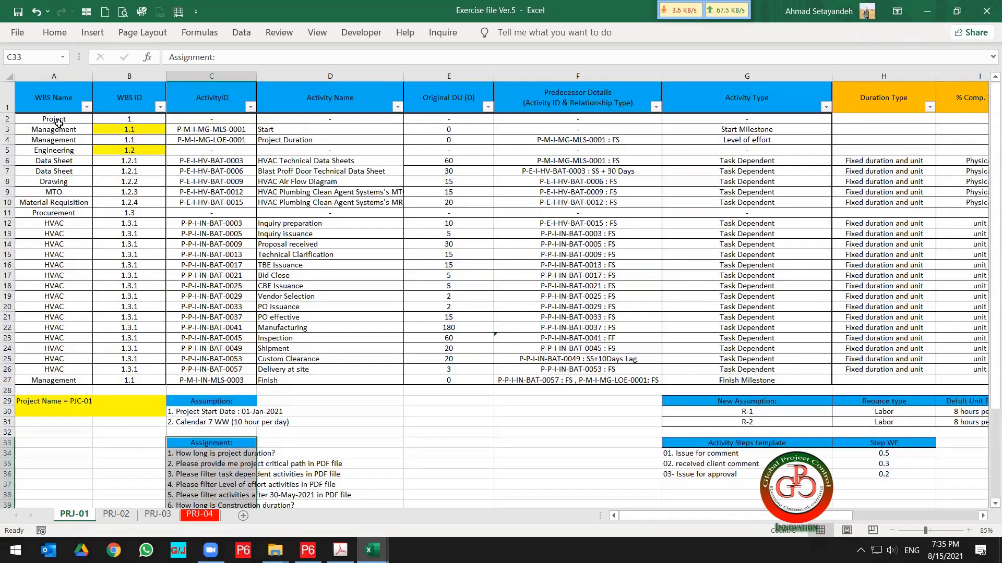
Highlight the PRJ-01 activity table and scroll across its resource, budget and cost account columns.
{"action": "left_click_drag", "start_coordinate": [58, 120], "coordinate": [759, 377]}
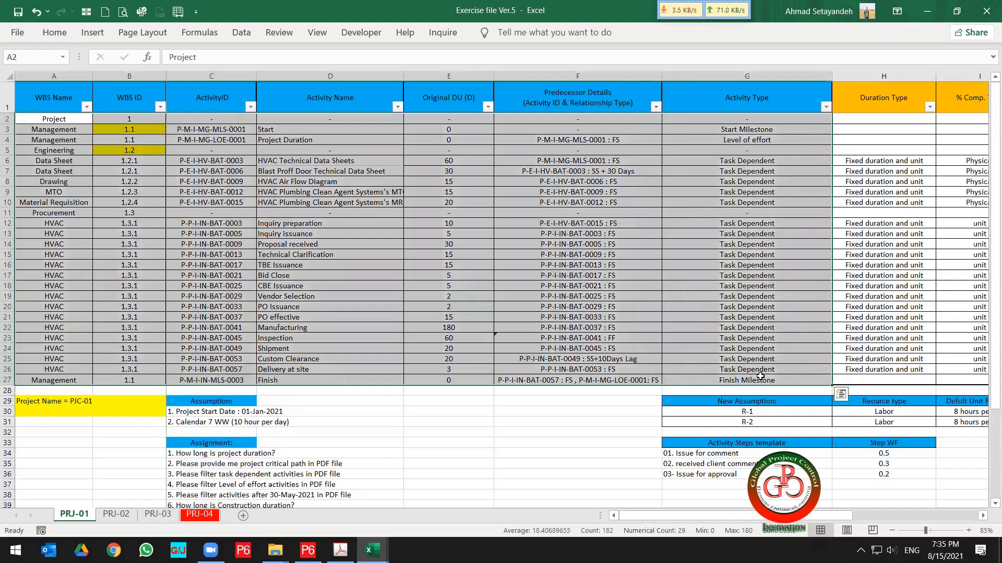
{"action": "scroll", "coordinate": [618, 441], "scroll_direction": "right", "scroll_amount": 3}
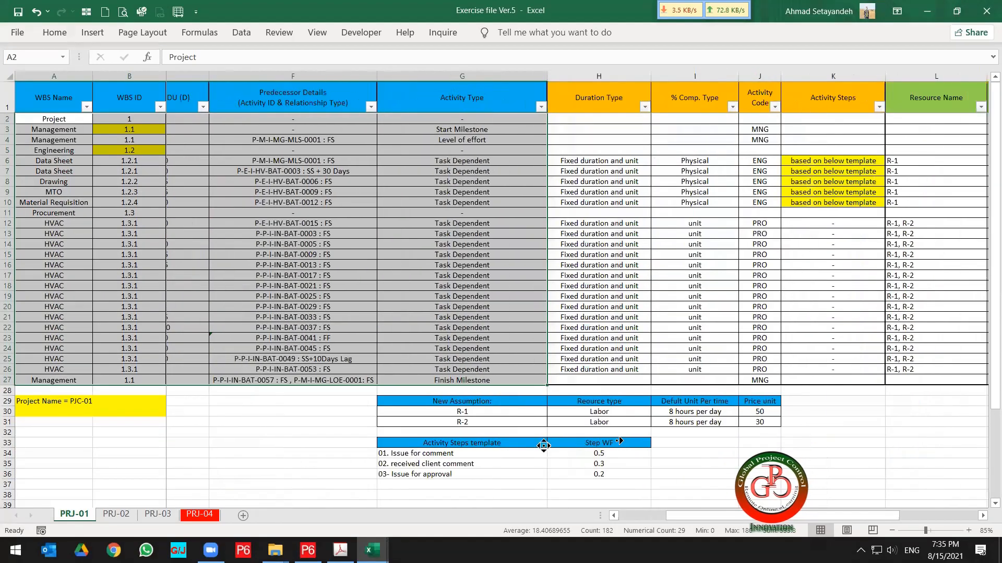
{"action": "scroll", "coordinate": [620, 441], "scroll_direction": "right", "scroll_amount": 2}
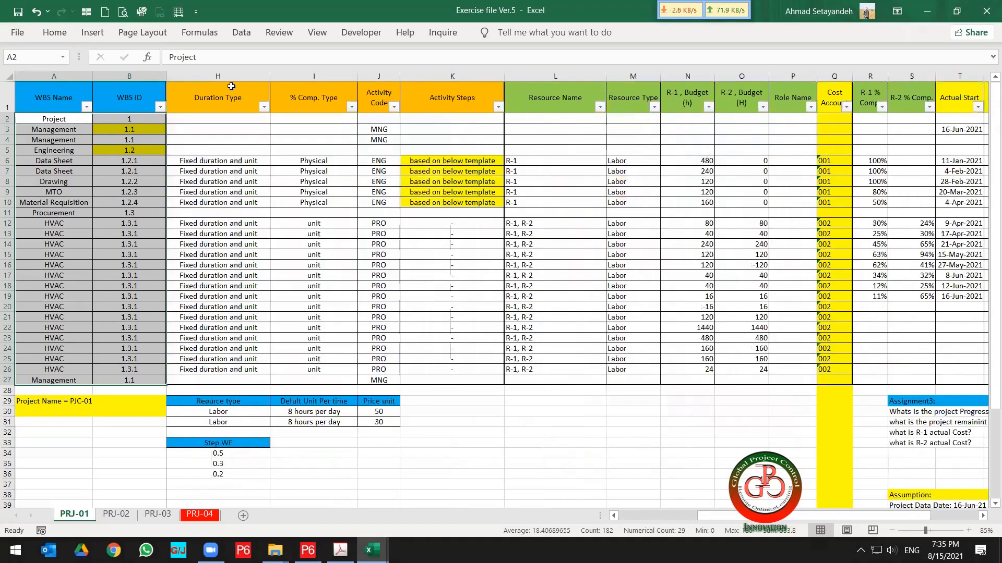
{"action": "left_click", "coordinate": [52, 99]}
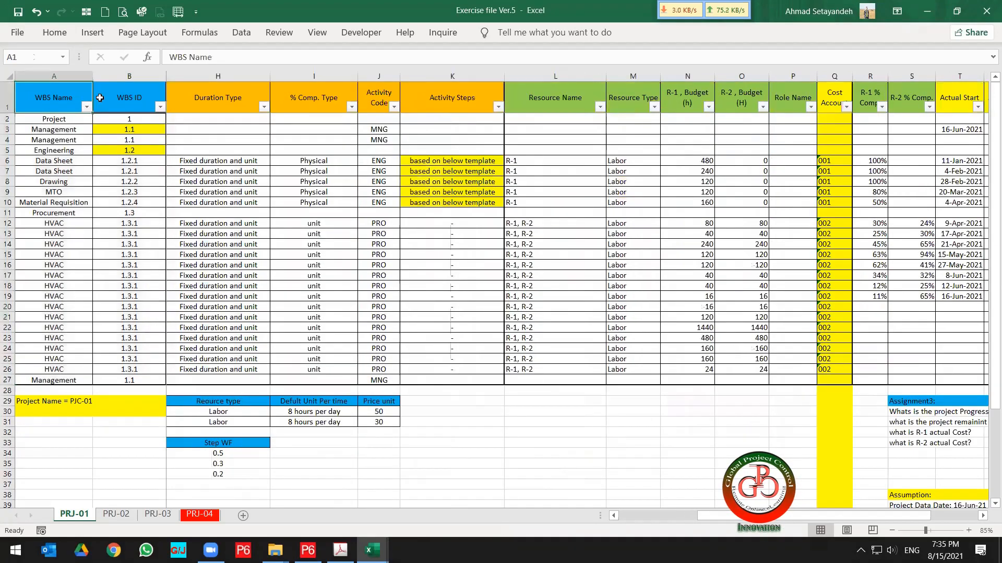
{"action": "left_click_drag", "start_coordinate": [100, 97], "coordinate": [663, 116]}
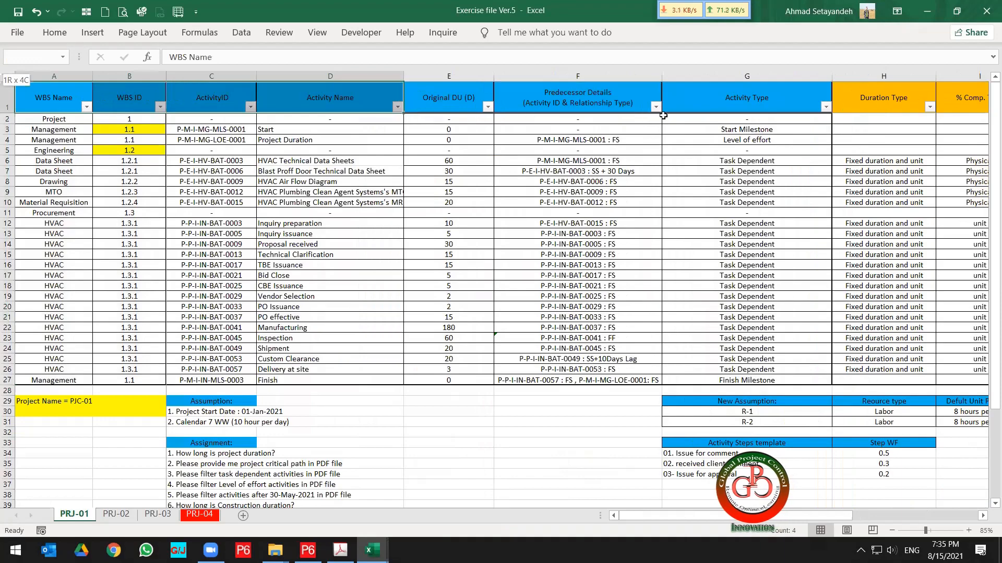
{"action": "left_click_drag", "start_coordinate": [733, 119], "coordinate": [733, 119]}
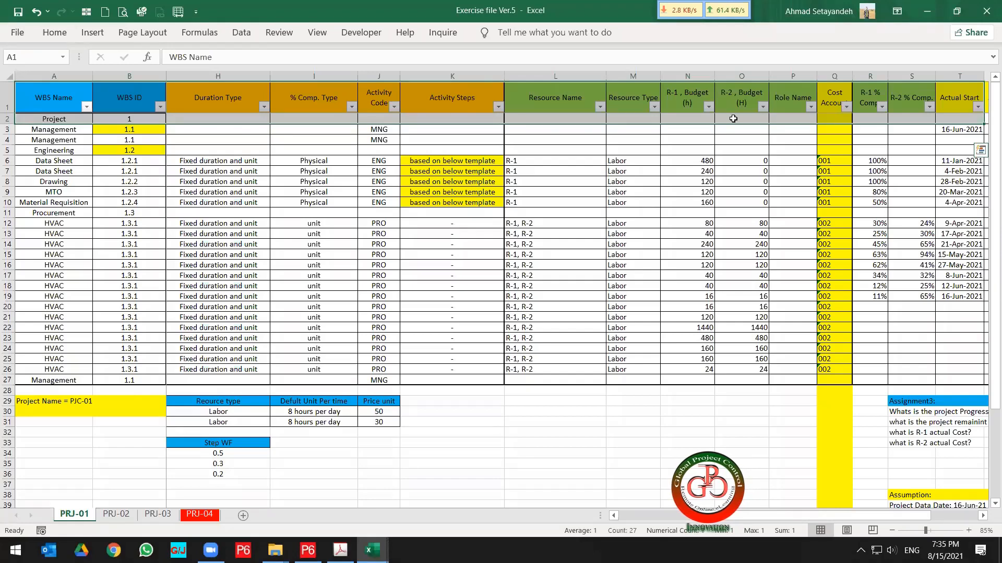
Step through the WBS Name and ActivityID cells of the first PRJ-01 rows.
{"action": "key", "text": "Left"}
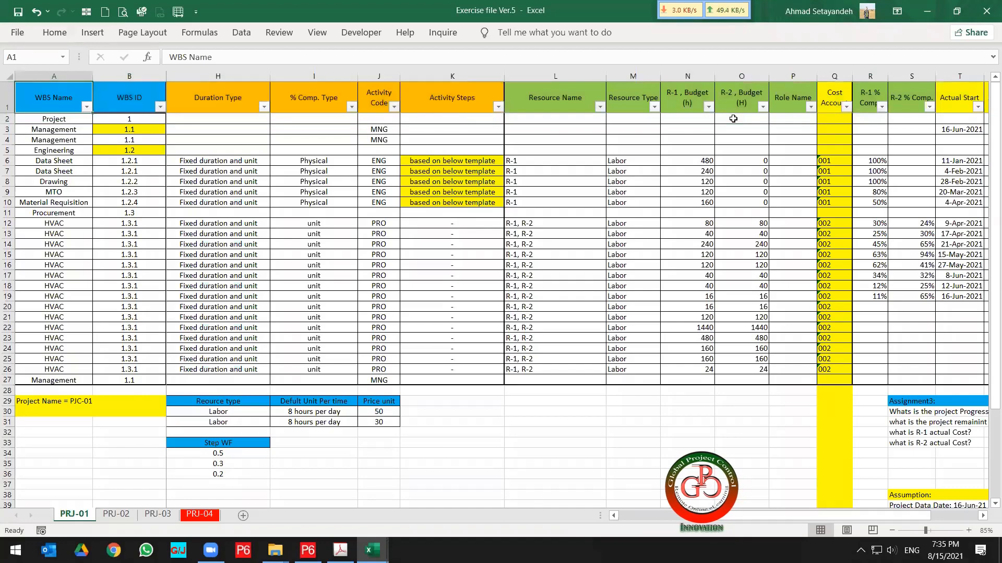
{"action": "key", "text": "Down"}
{"action": "key", "text": "Down"}
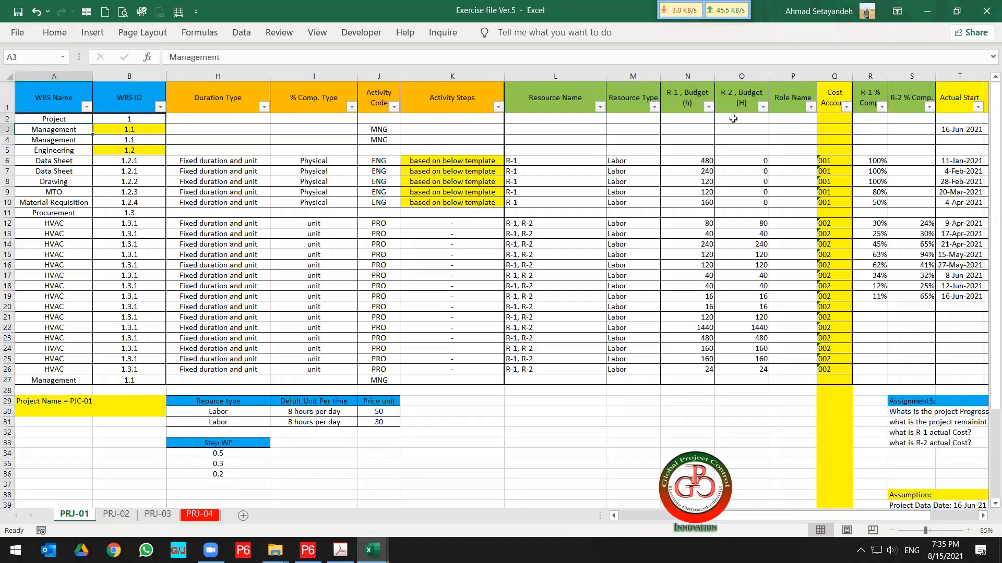
{"action": "key", "text": "Right"}
{"action": "key", "text": "Right"}
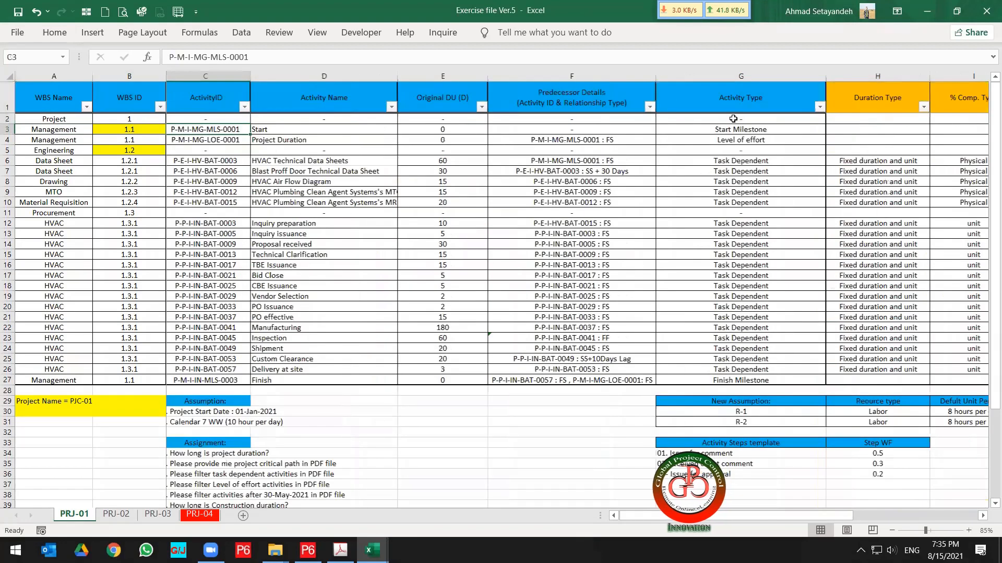
{"action": "key", "text": "Down"}
{"action": "key", "text": "Down"}
{"action": "key", "text": "Down"}
{"action": "key", "text": "Down"}
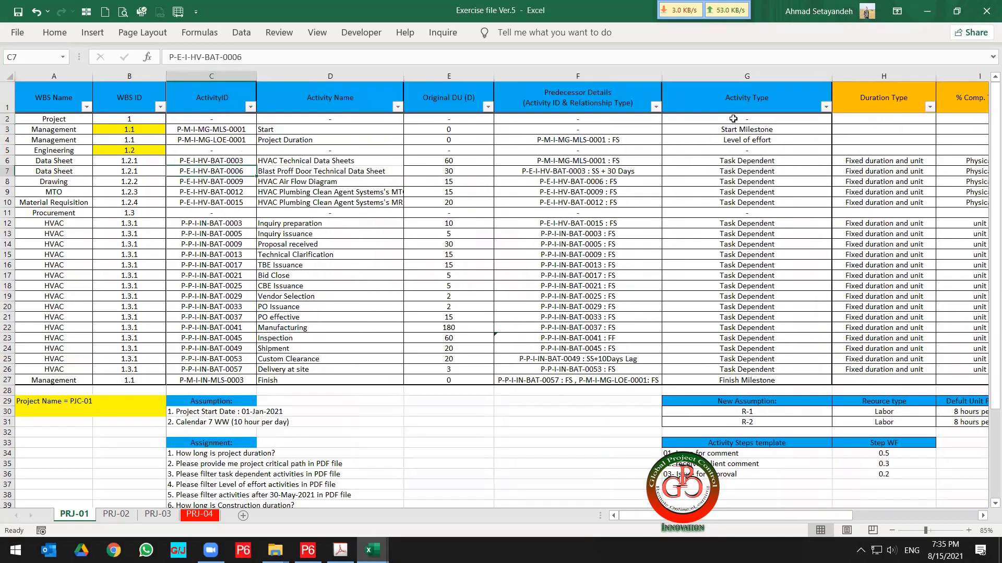
Move through the Engineering rows' ActivityID and Original DU cells on the PRJ-01 sheet.
{"action": "key", "text": "Down"}
{"action": "key", "text": "Down"}
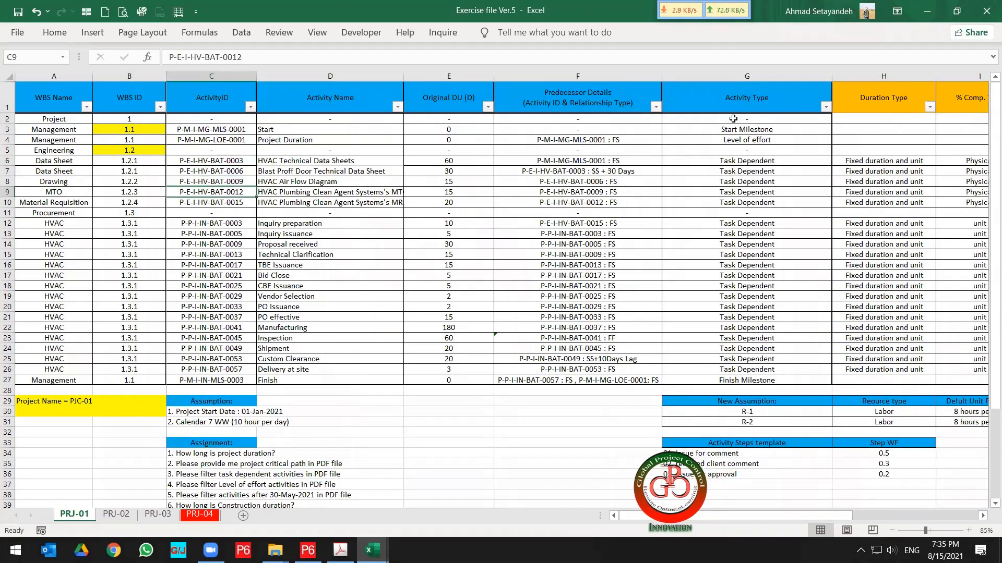
{"action": "key", "text": "Right"}
{"action": "key", "text": "Right"}
{"action": "key", "text": "Down"}
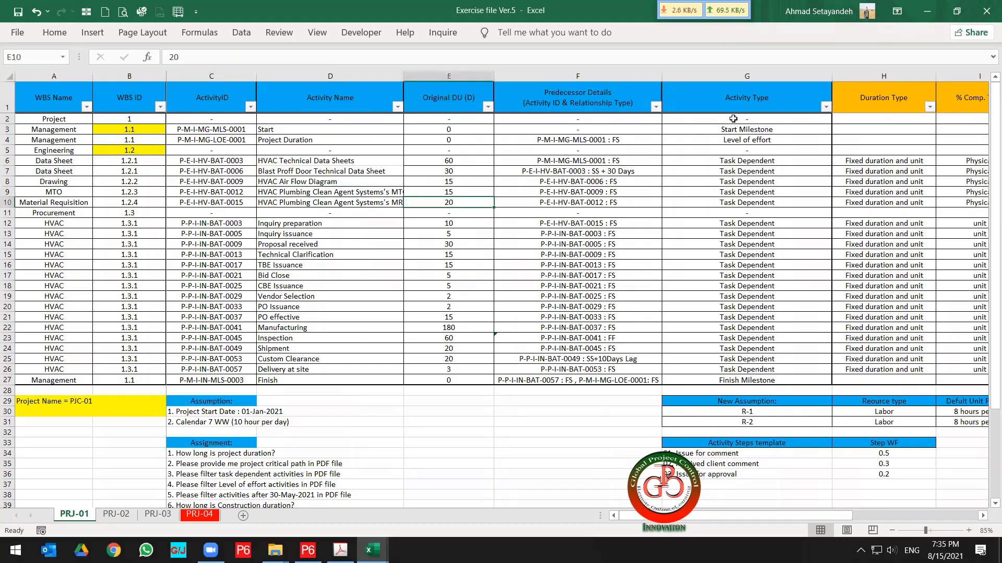
{"action": "key", "text": "Left"}
{"action": "key", "text": "Left"}
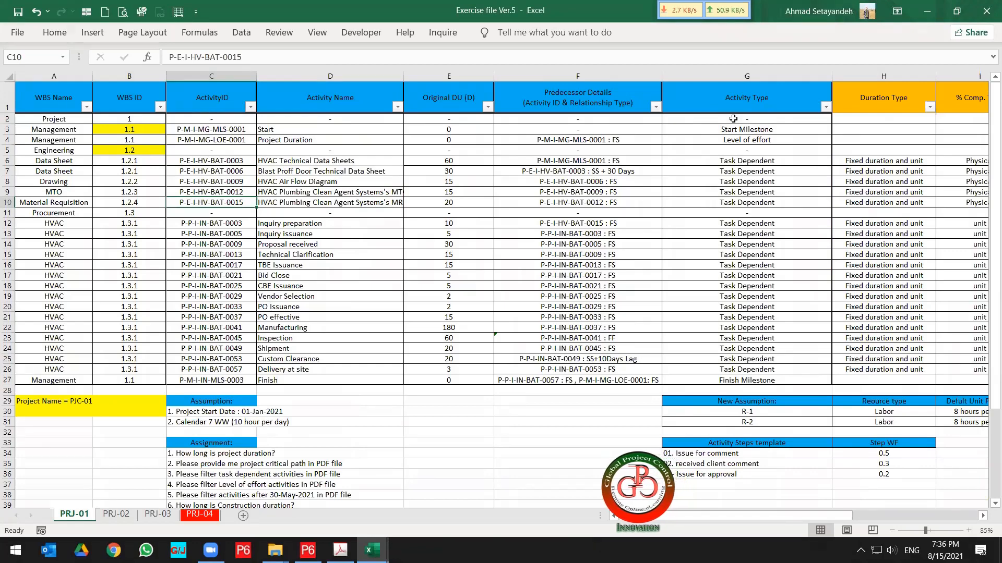
Switch to Primavera P6, open the Activities view and add three new activities to NEWPROJ-6.
{"action": "left_click", "coordinate": [307, 551]}
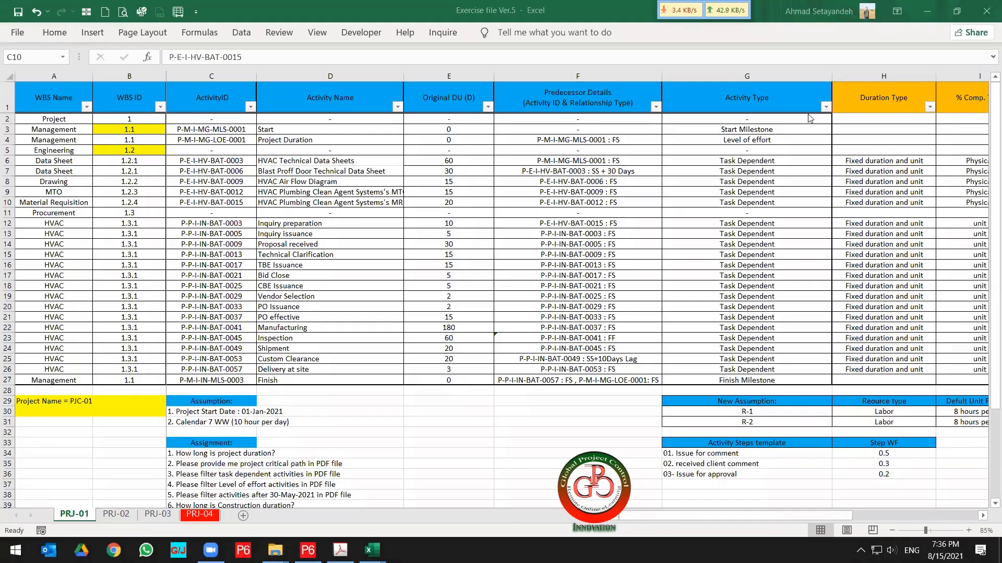
{"action": "left_click_drag", "start_coordinate": [728, 14], "coordinate": [839, 14]}
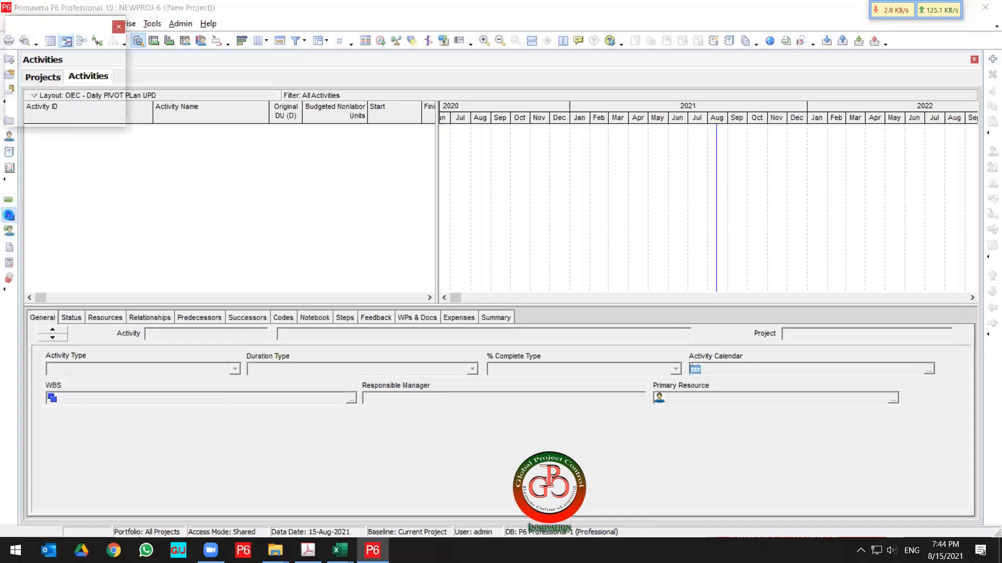
{"action": "left_click", "coordinate": [9, 215]}
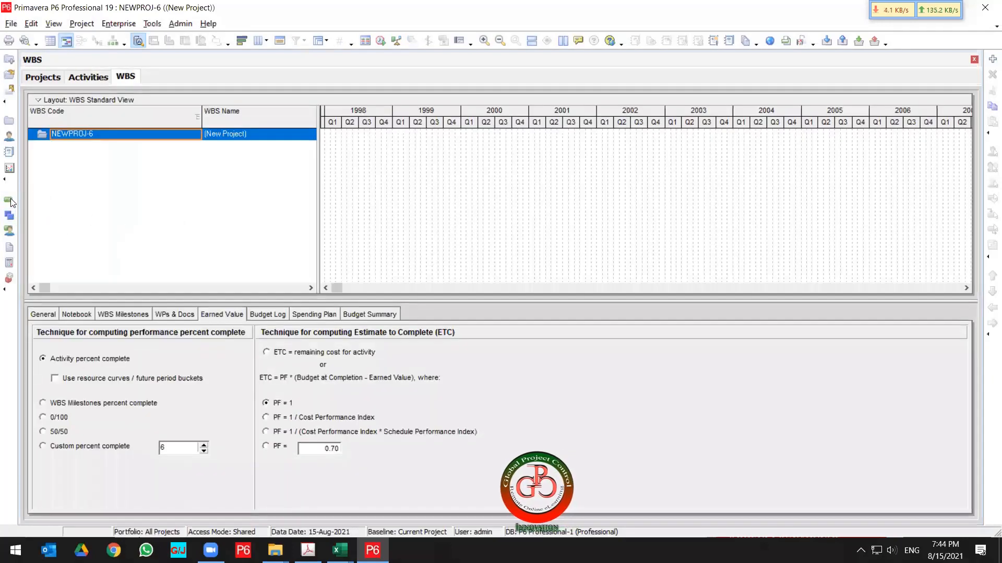
{"action": "left_click", "coordinate": [10, 201]}
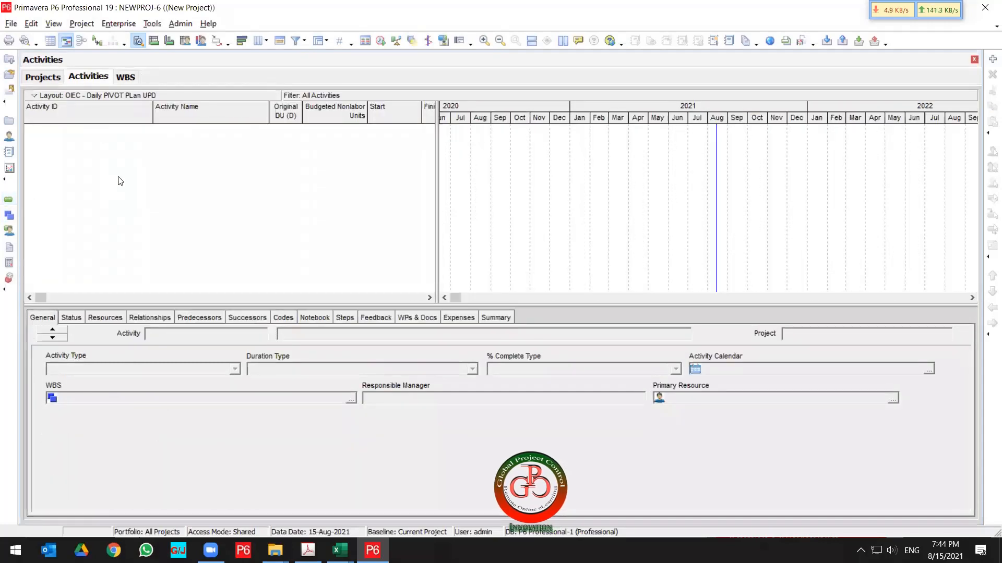
{"action": "key", "text": "Insert"}
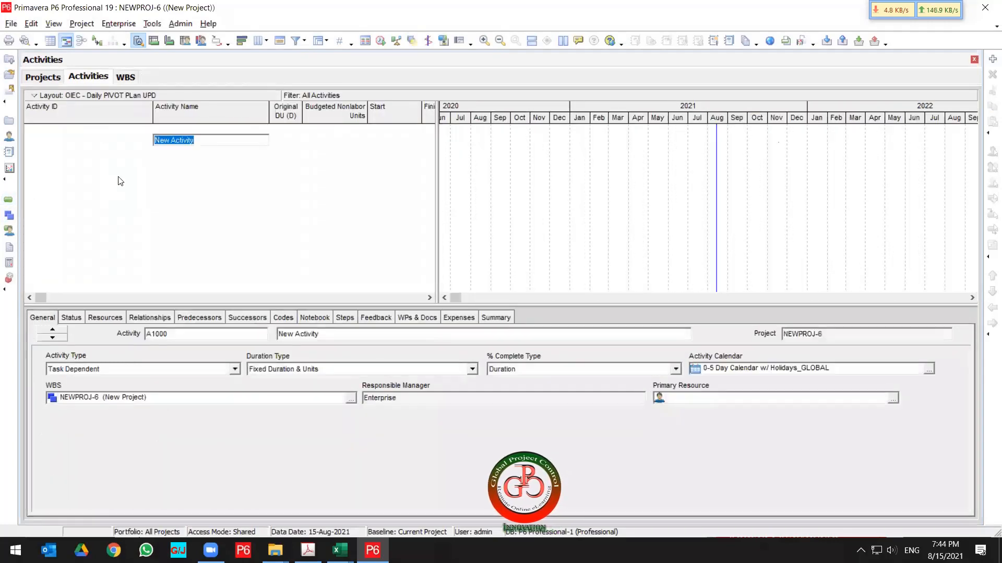
{"action": "key", "text": "Insert"}
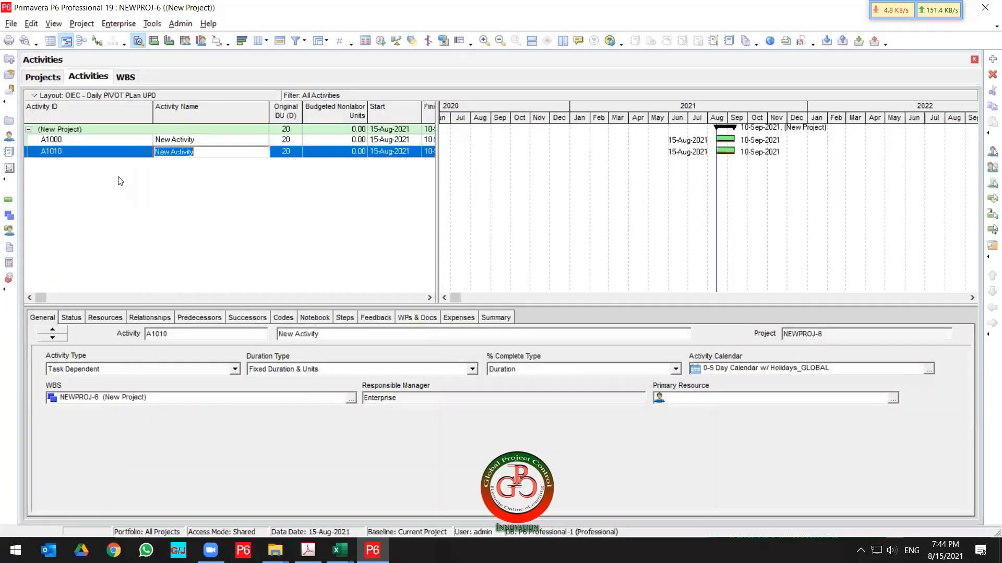
{"action": "key", "text": "Insert"}
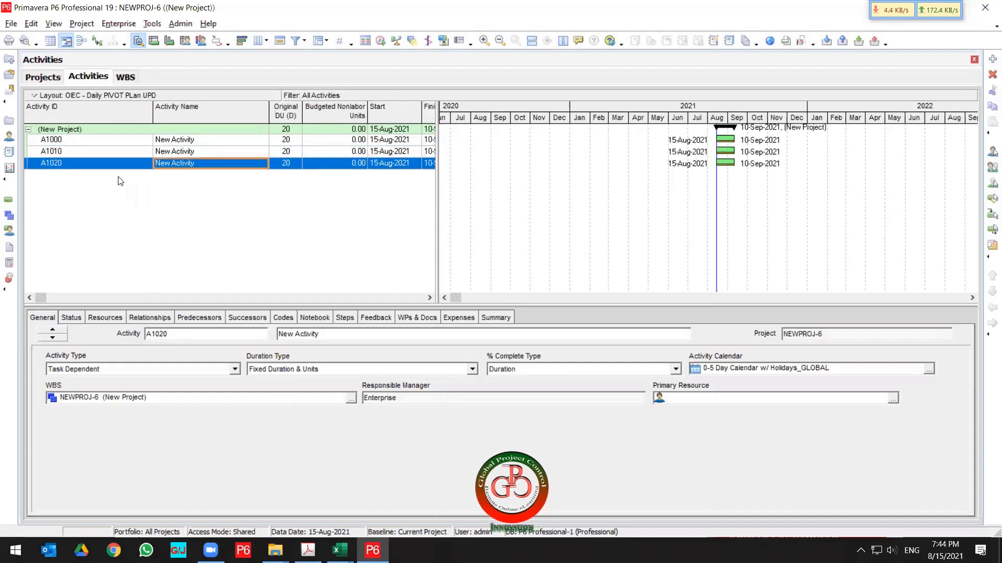
Name the three new activities A, B and C, then narrow the Activity Name and Original DU columns.
{"action": "key", "text": "Escape"}
{"action": "key", "text": "Up"}
{"action": "key", "text": "Up"}
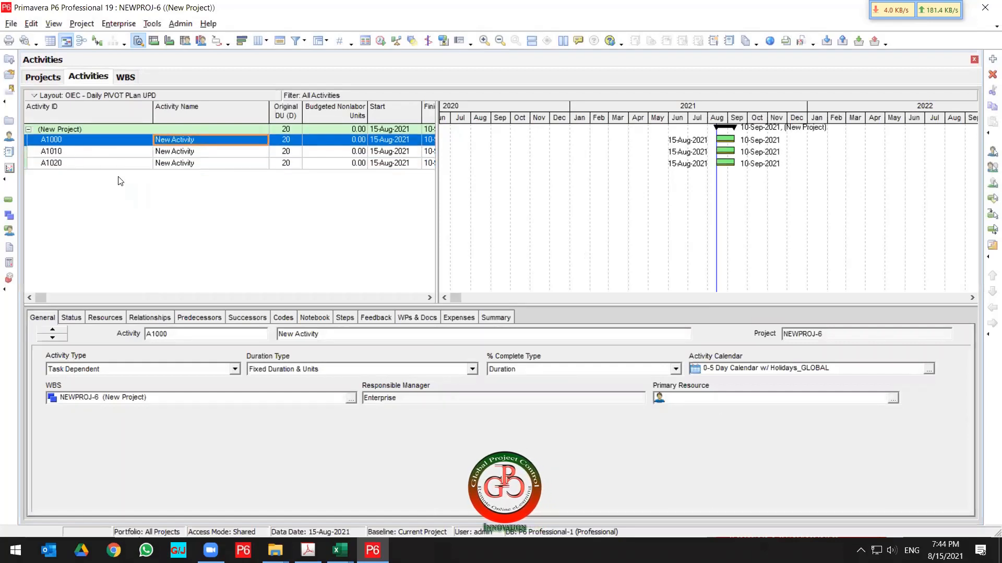
{"action": "type", "text": "A"}
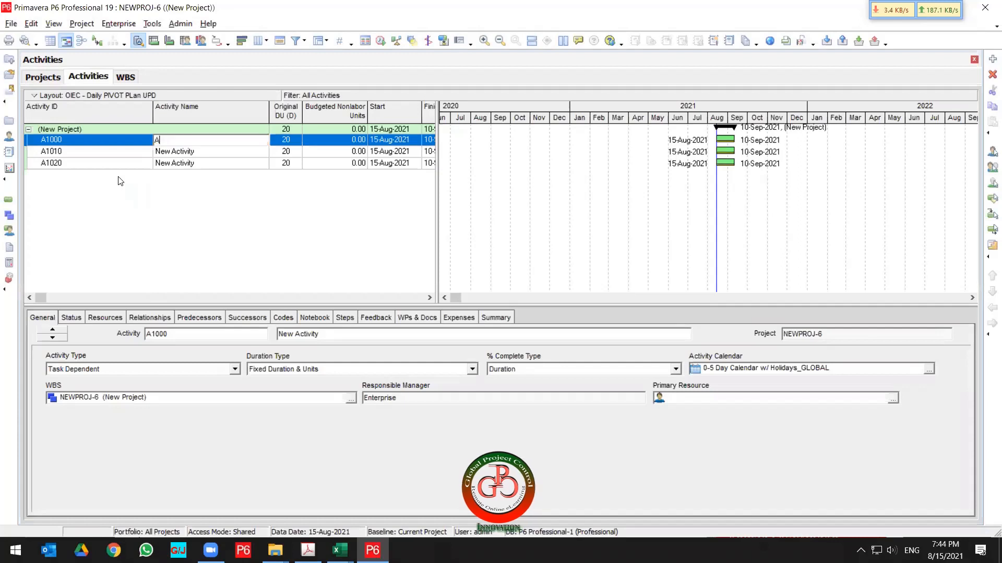
{"action": "key", "text": "Return"}
{"action": "type", "text": "B"}
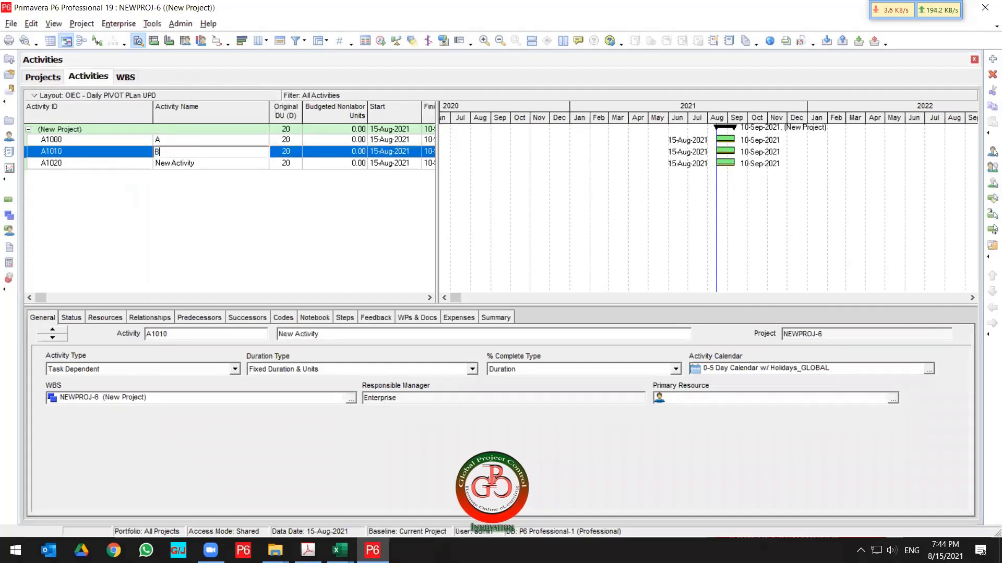
{"action": "key", "text": "Return"}
{"action": "type", "text": "C"}
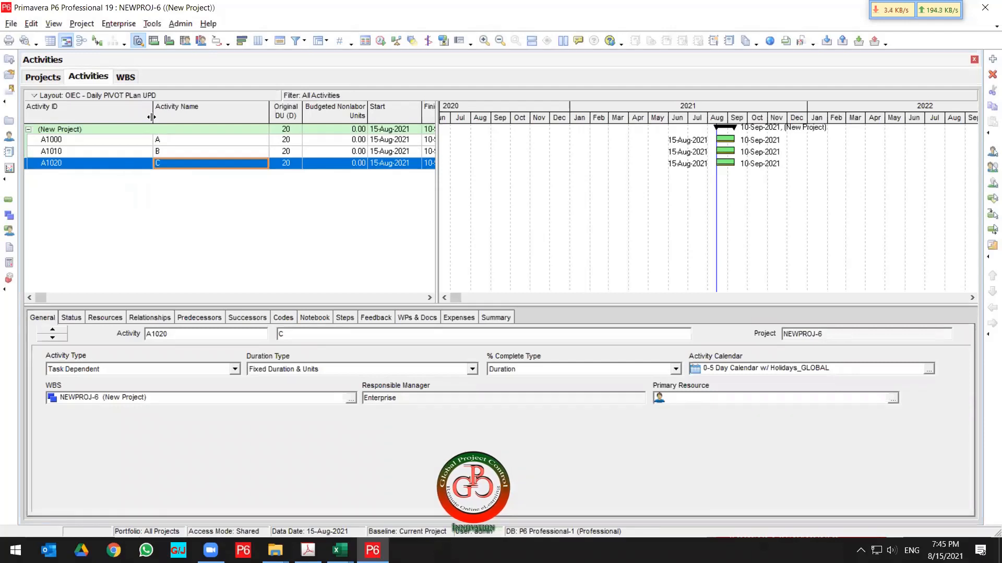
{"action": "left_click_drag", "start_coordinate": [152, 117], "coordinate": [103, 120]}
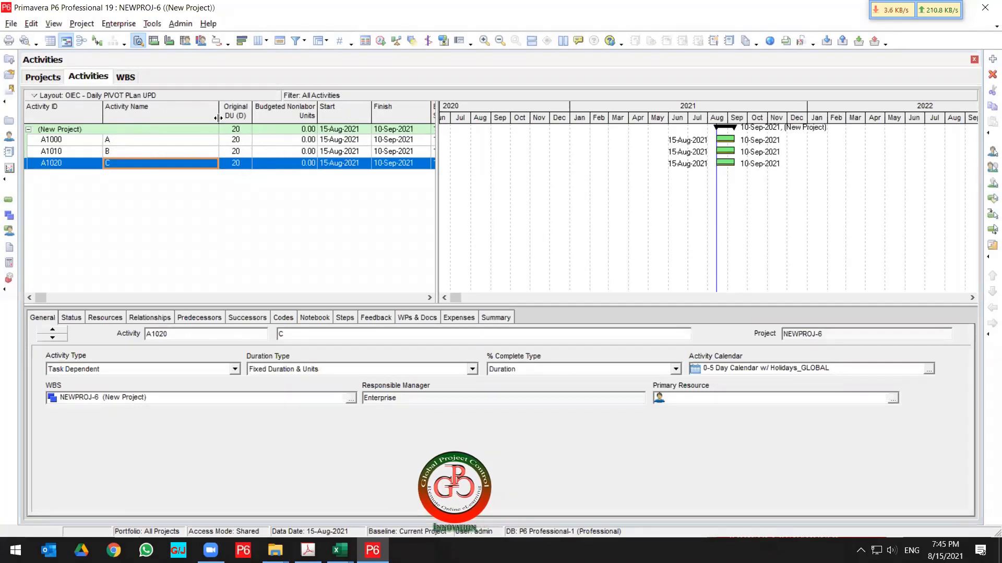
{"action": "left_click_drag", "start_coordinate": [218, 119], "coordinate": [178, 119]}
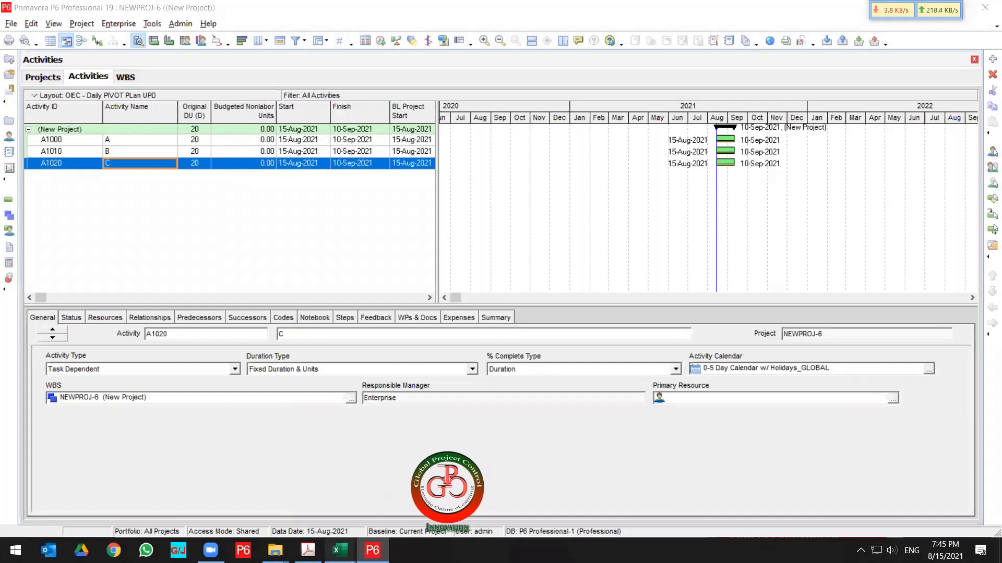
Return to the Excel exercise file and close the DSH-ACT-2 workbook.
{"action": "mouse_move", "coordinate": [340, 550]}
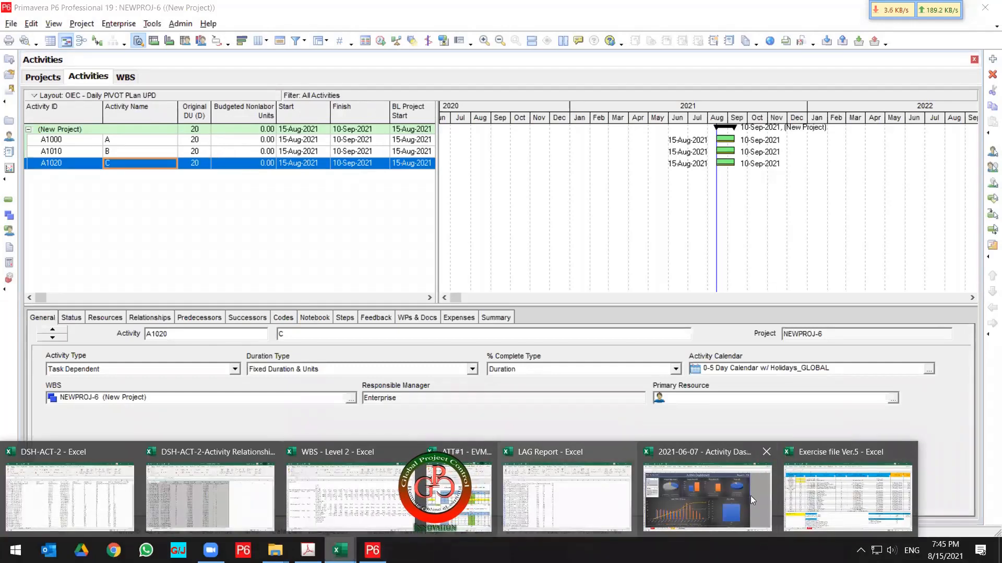
{"action": "left_click", "coordinate": [848, 498]}
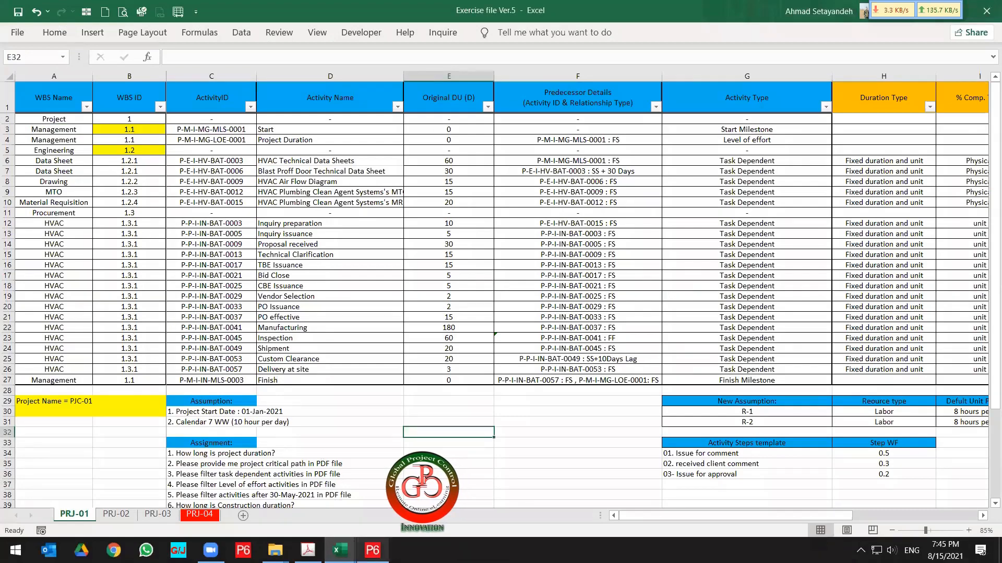
{"action": "mouse_move", "coordinate": [340, 550]}
{"action": "left_click", "coordinate": [70, 493]}
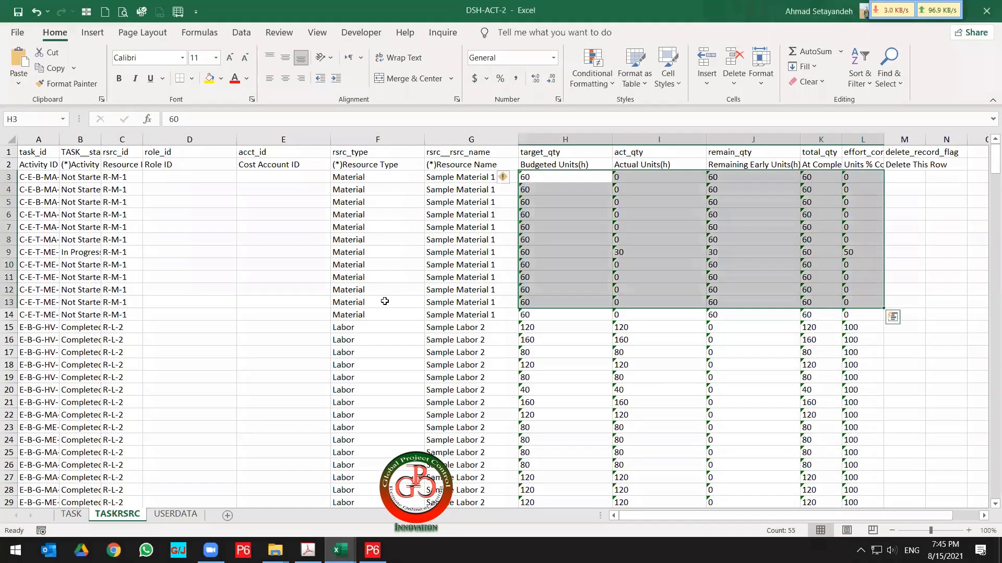
{"action": "left_click", "coordinate": [384, 301]}
{"action": "left_click", "coordinate": [986, 10]}
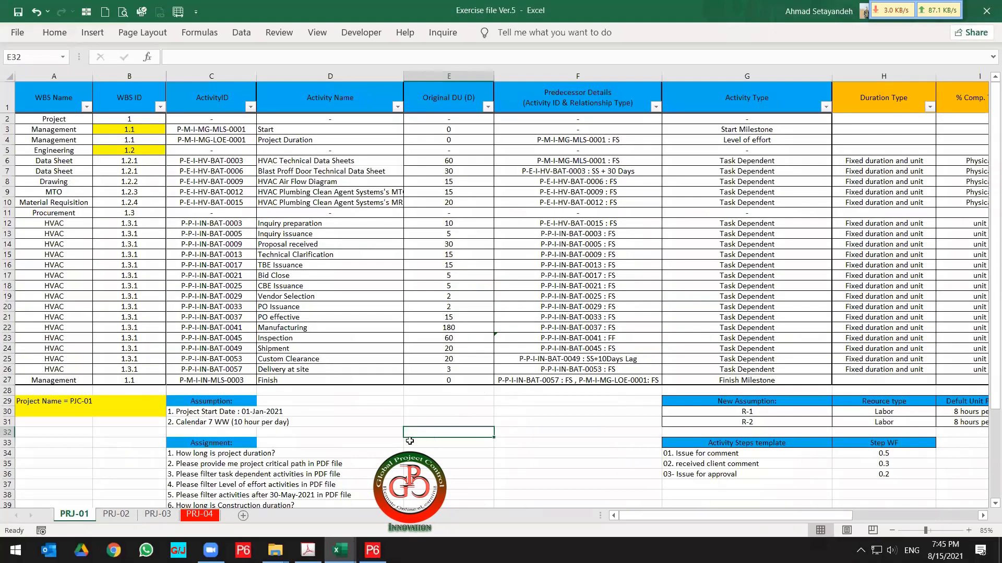
Close the Activity Dashboard, ATT#1, LAG Report and DSH-ACT-2-Activity Relationships workbooks without saving.
{"action": "mouse_move", "coordinate": [340, 550]}
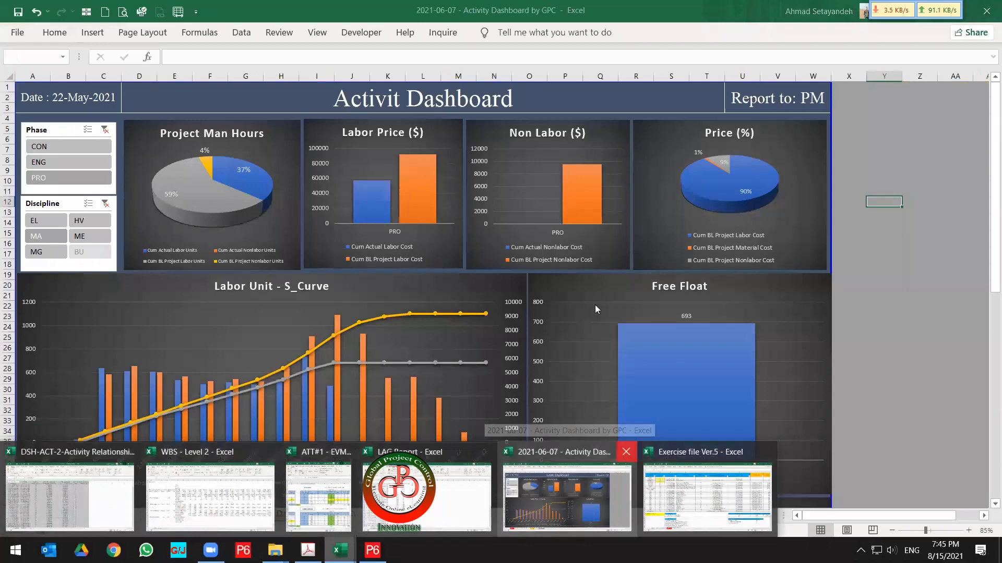
{"action": "left_click", "coordinate": [625, 451]}
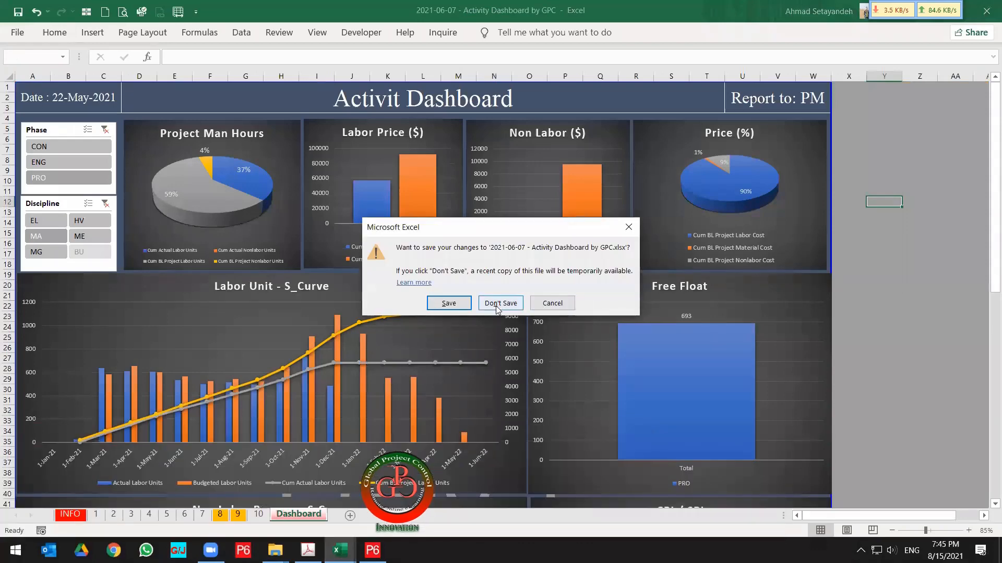
{"action": "left_click", "coordinate": [497, 307]}
{"action": "mouse_move", "coordinate": [340, 550]}
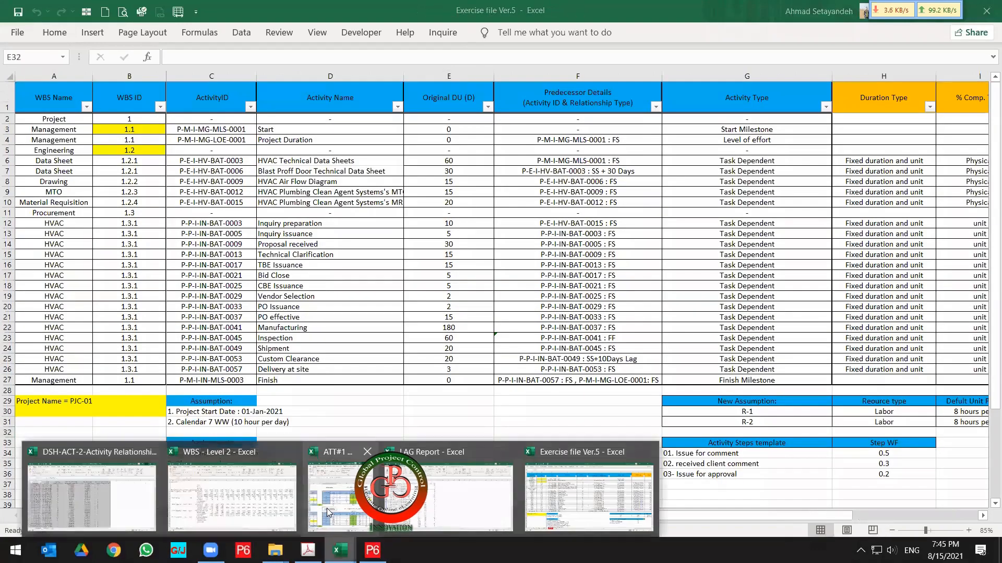
{"action": "left_click", "coordinate": [368, 452]}
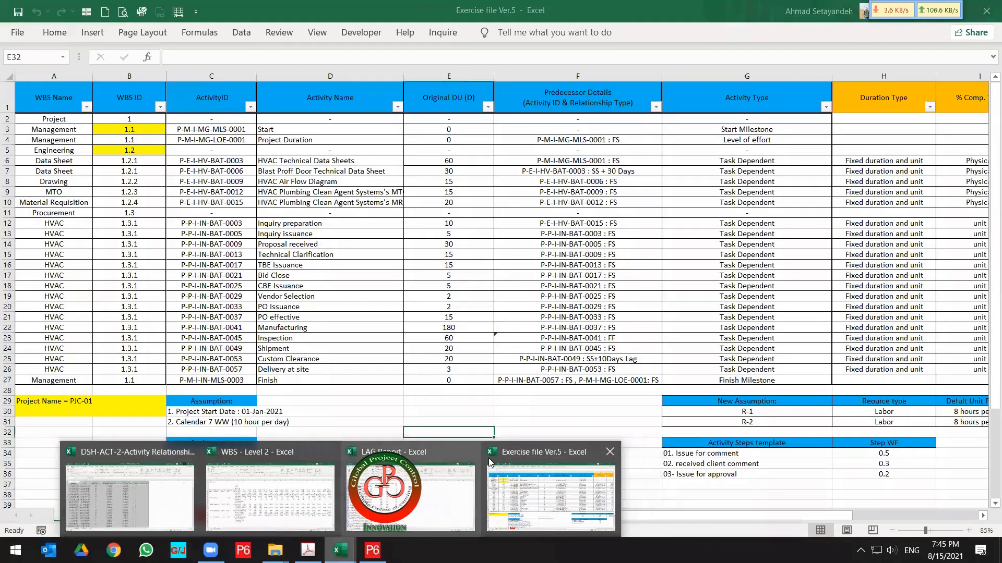
{"action": "left_click", "coordinate": [467, 458]}
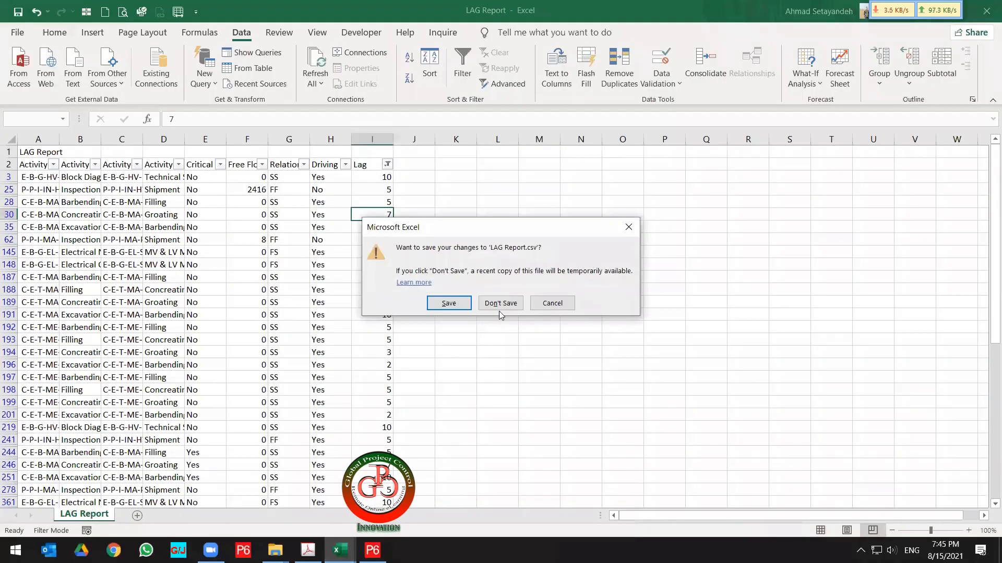
{"action": "left_click", "coordinate": [499, 309]}
{"action": "mouse_move", "coordinate": [340, 551]}
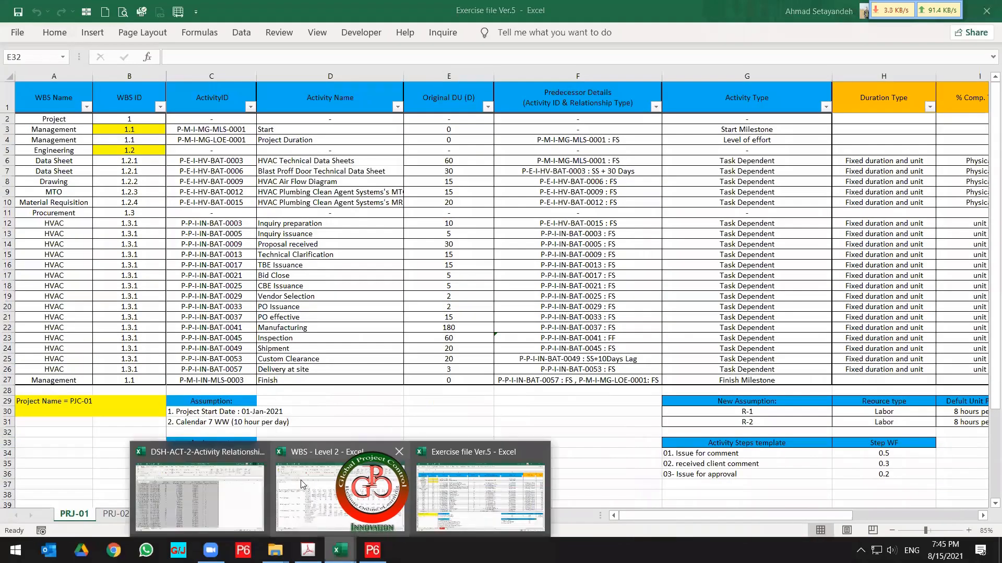
{"action": "left_click", "coordinate": [259, 452]}
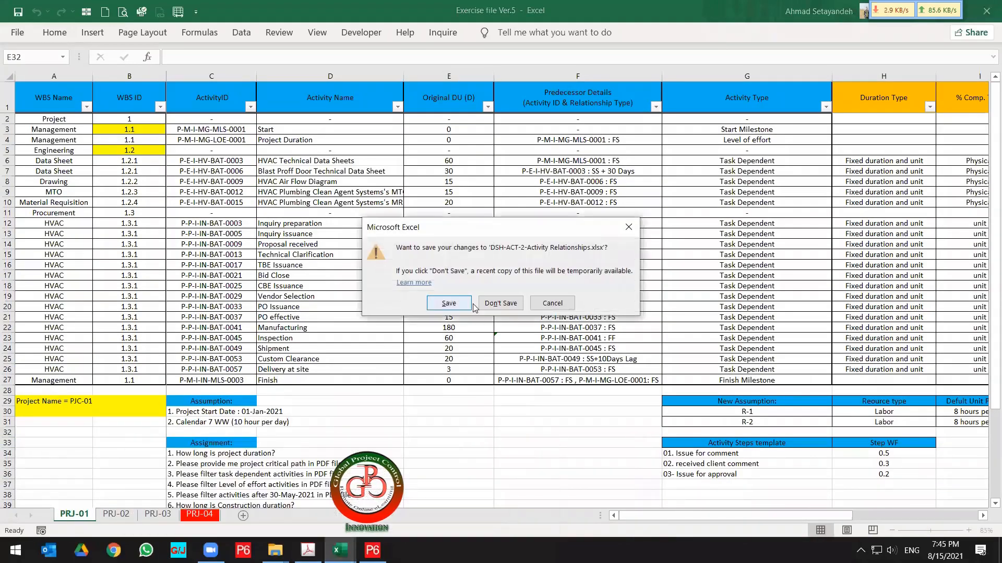
{"action": "left_click", "coordinate": [500, 306]}
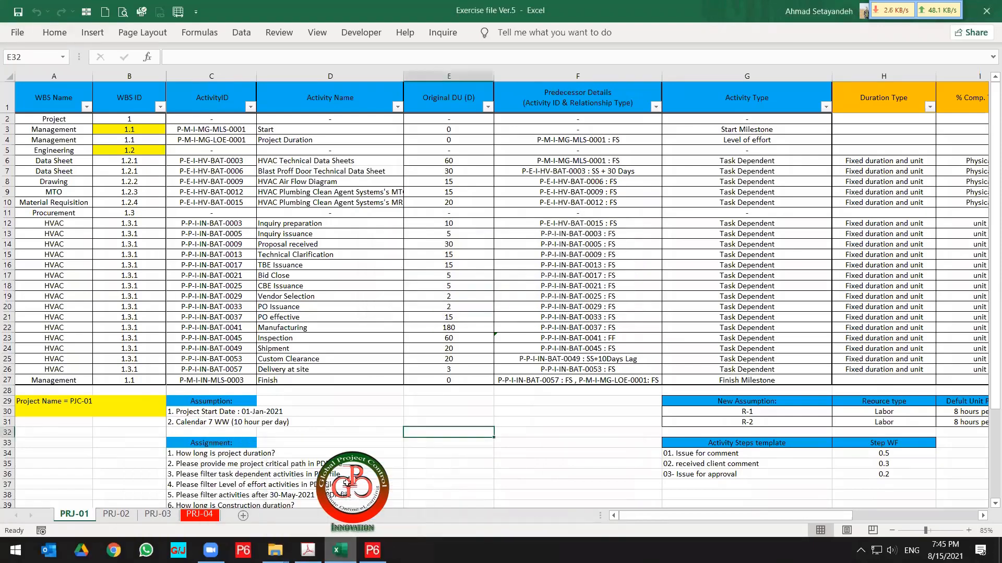
{"action": "left_click", "coordinate": [481, 307]}
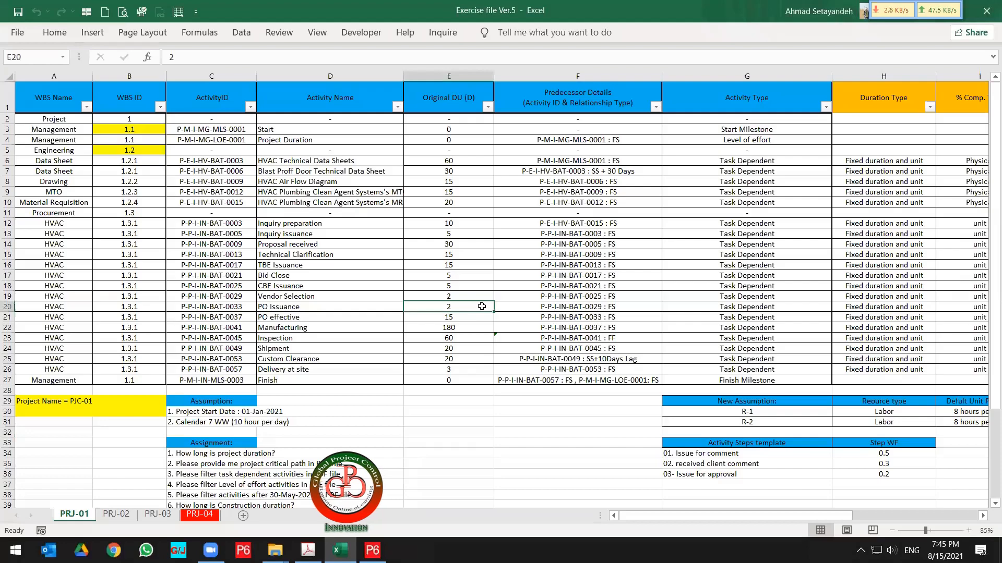
Snap the exercise file to the right half of the screen beside Primavera P6.
{"action": "key", "text": "super+Right"}
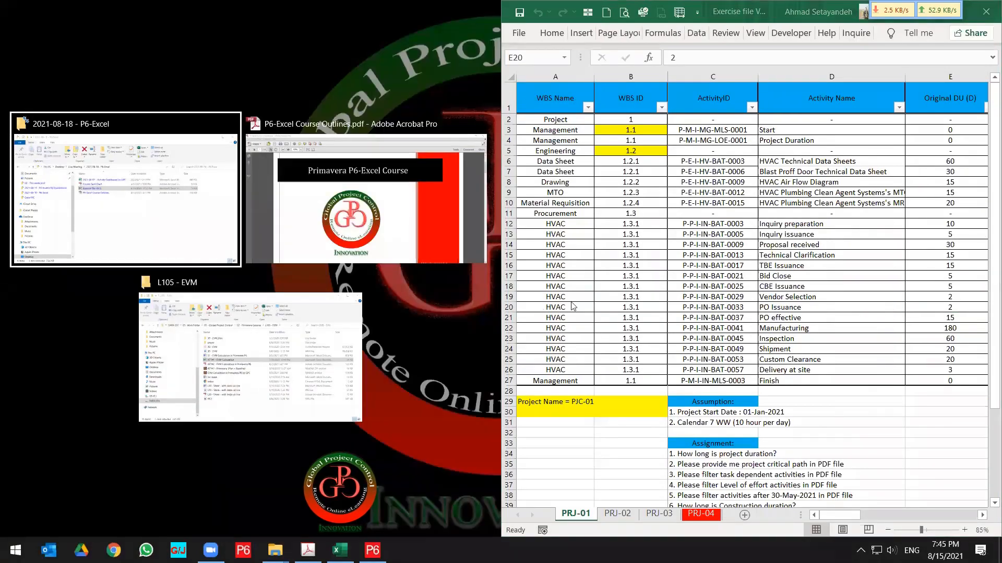
{"action": "left_click", "coordinate": [664, 300]}
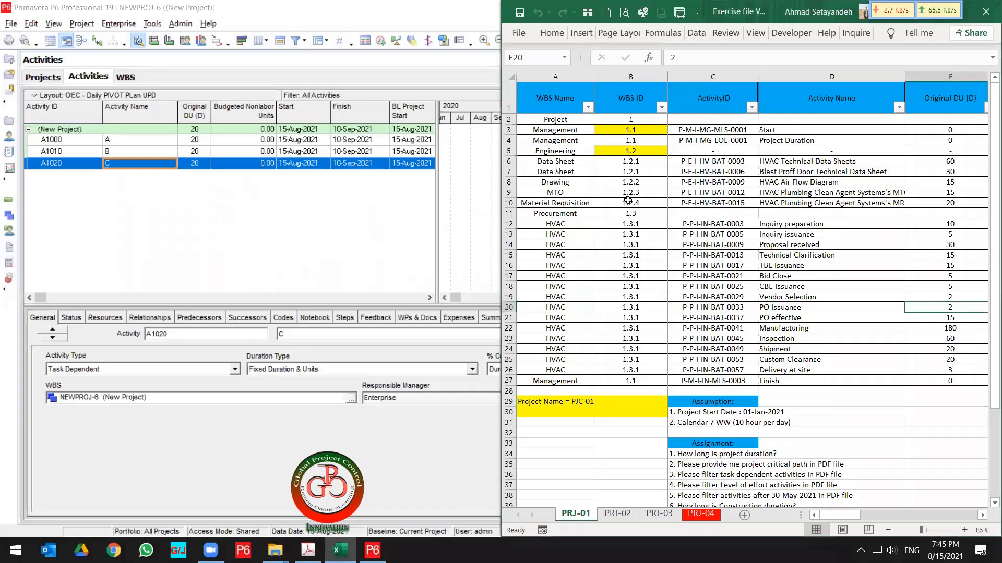
Select the PRJ-01 ActivityID cells and extend the selection across the following columns and back.
{"action": "left_click_drag", "start_coordinate": [722, 131], "coordinate": [721, 381]}
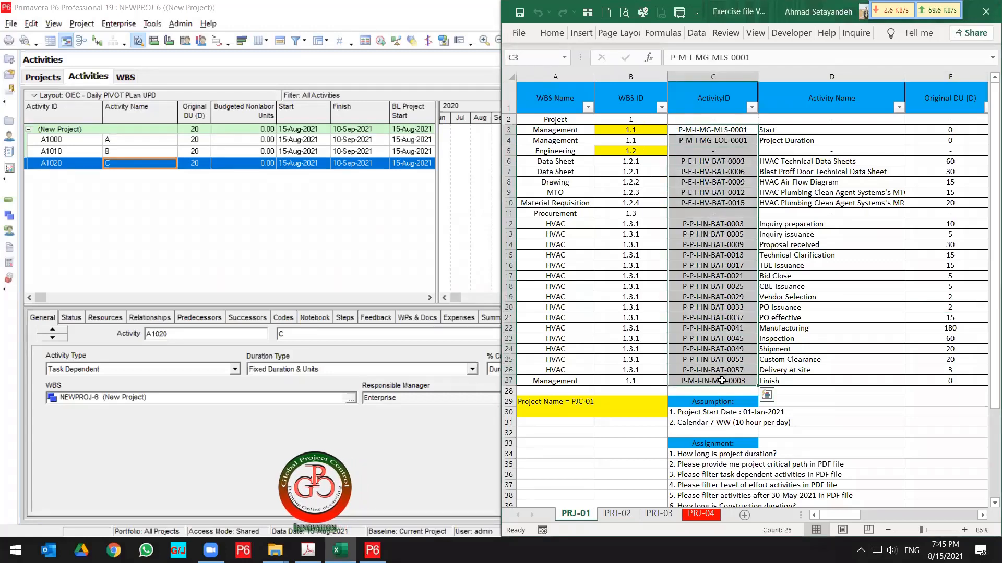
{"action": "key", "text": "shift+Right"}
{"action": "key", "text": "shift+Right"}
{"action": "key", "text": "shift+Right"}
{"action": "key", "text": "shift+Right"}
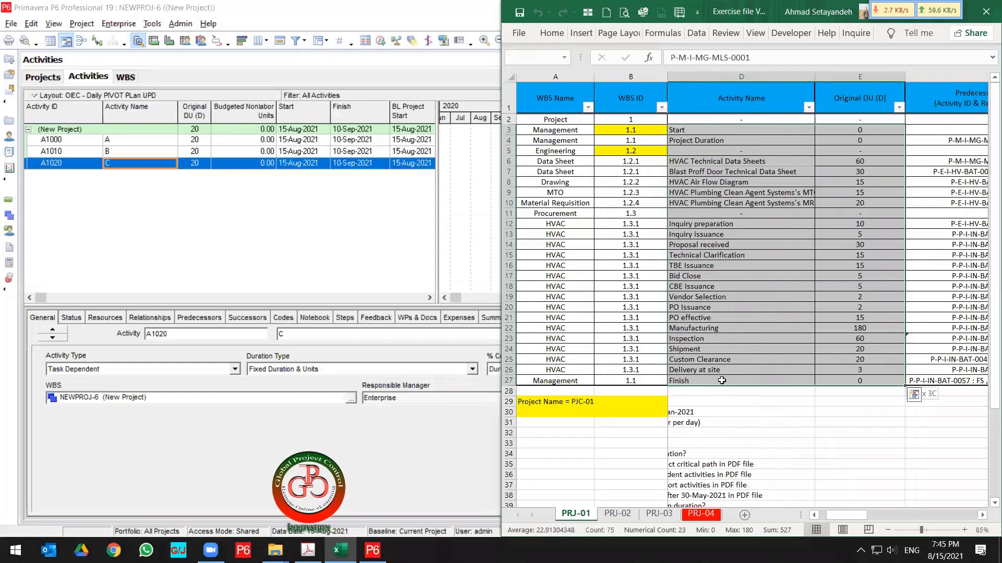
{"action": "key", "text": "shift+Right"}
{"action": "key", "text": "shift+Right"}
{"action": "key", "text": "shift+Right"}
{"action": "key", "text": "shift+Right"}
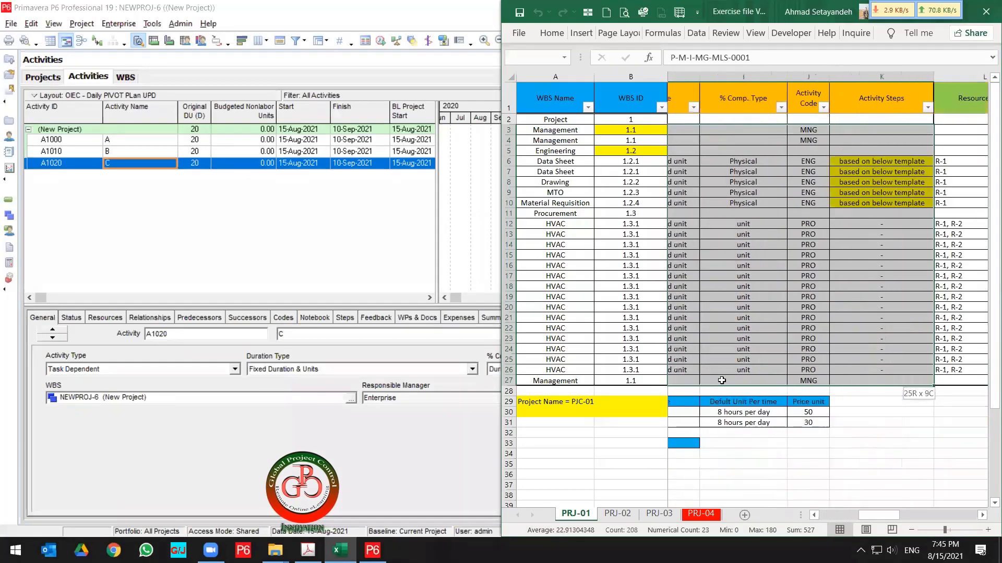
{"action": "key", "text": "shift+Left"}
{"action": "key", "text": "shift+Left"}
{"action": "key", "text": "shift+Left"}
{"action": "key", "text": "shift+Left"}
{"action": "key", "text": "shift+Left"}
{"action": "key", "text": "shift+Left"}
{"action": "key", "text": "shift+Left"}
{"action": "key", "text": "shift+Left"}
{"action": "key", "text": "shift+Left"}
{"action": "key", "text": "shift+Left"}
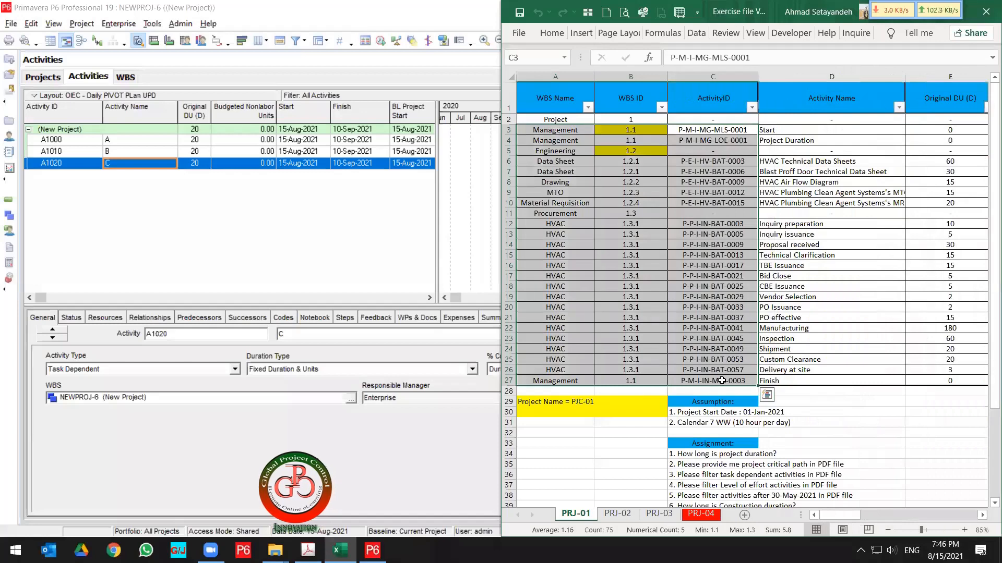
Snap the Primavera P6 window to the left half of the screen beside the exercise file.
{"action": "left_click", "coordinate": [207, 193]}
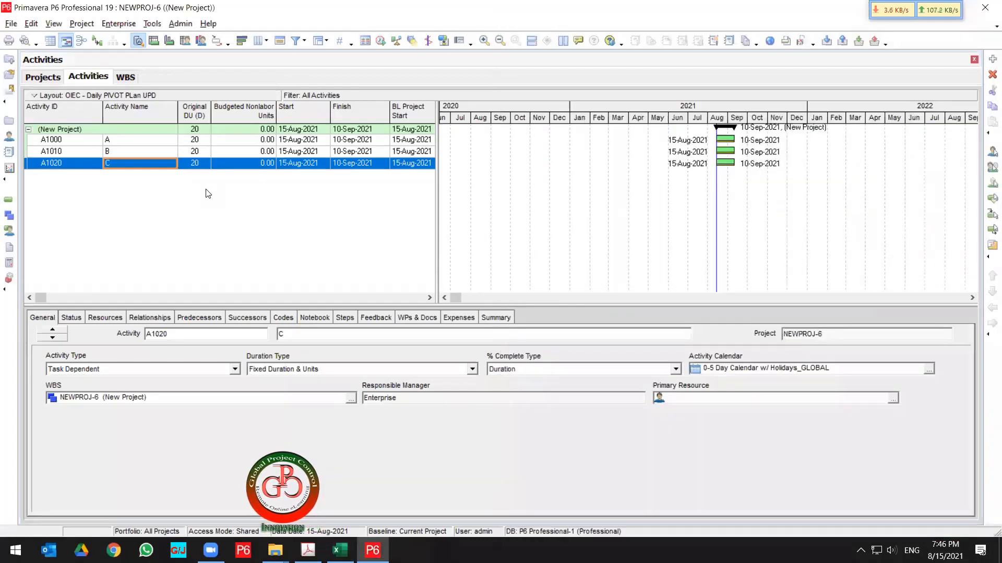
{"action": "key", "text": "super+Left"}
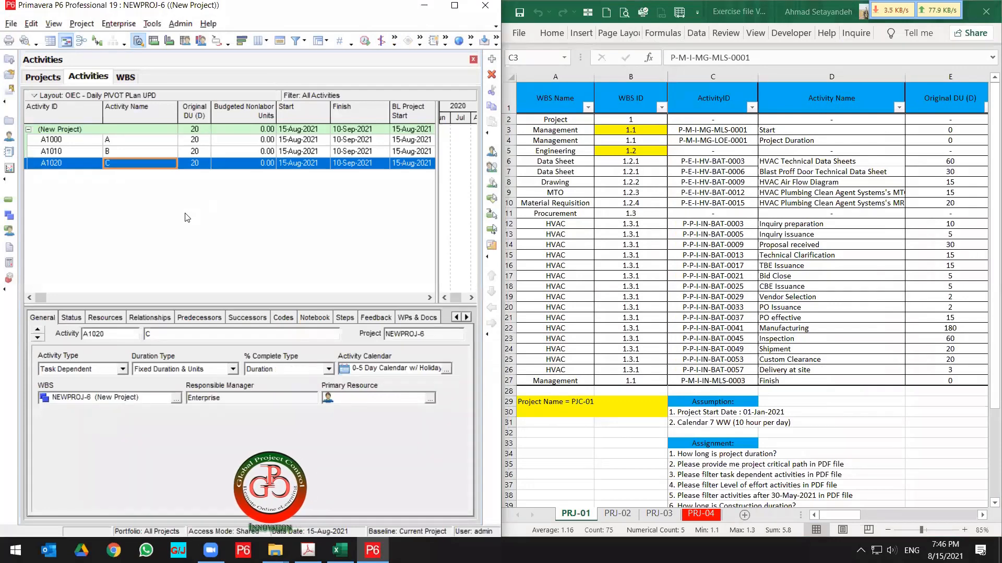
Add a new activity and paste the name Start from the exercise file's first activity into it.
{"action": "key", "text": "Insert"}
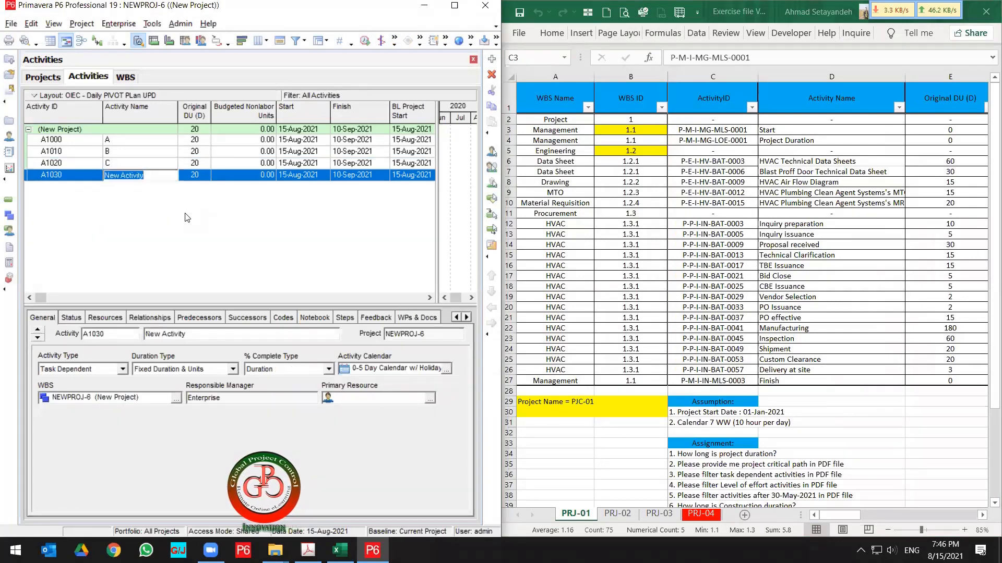
{"action": "key", "text": "Return"}
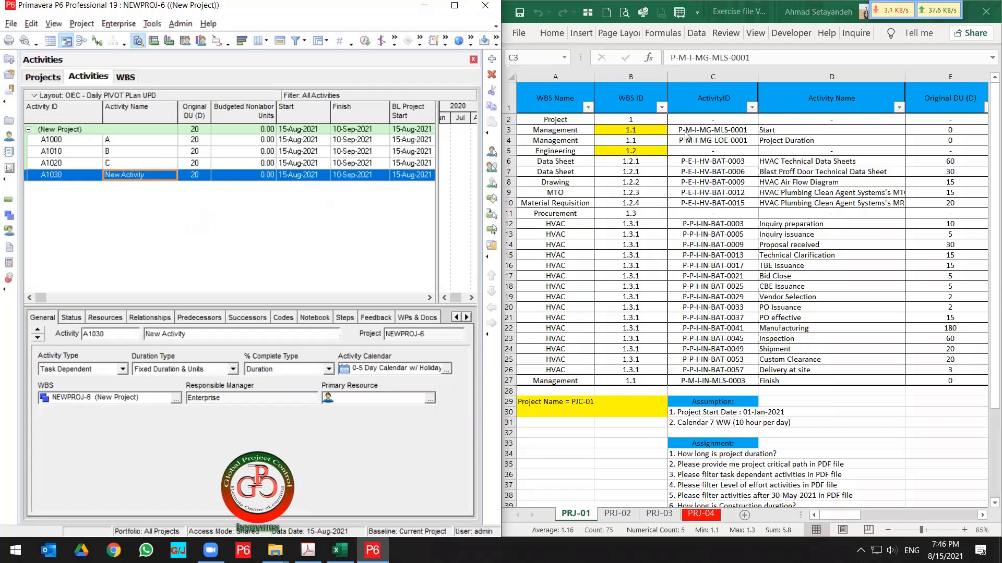
{"action": "left_click", "coordinate": [781, 133]}
{"action": "key", "text": "ctrl+c"}
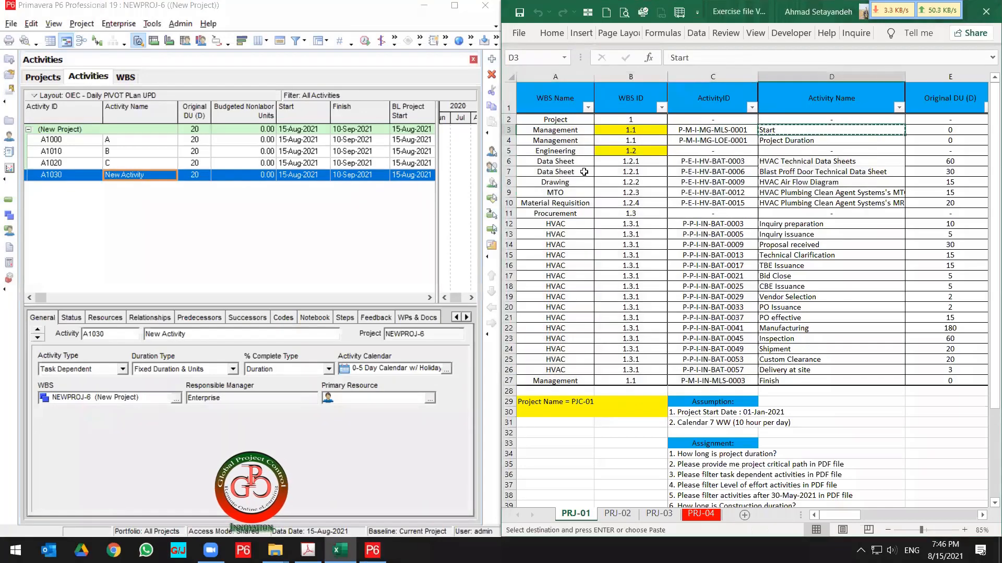
{"action": "left_click", "coordinate": [163, 180]}
{"action": "key", "text": "ctrl+v"}
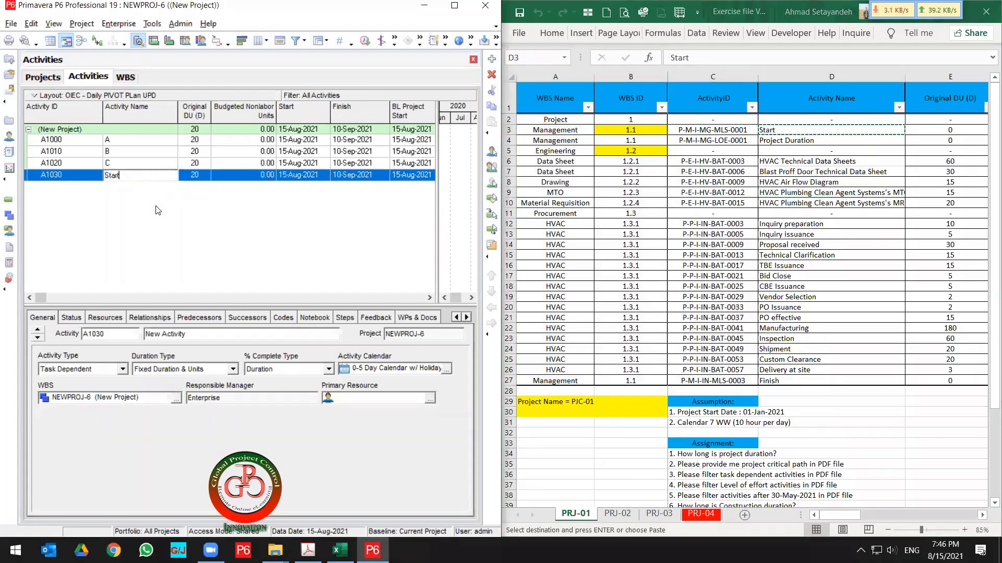
{"action": "key", "text": "Return"}
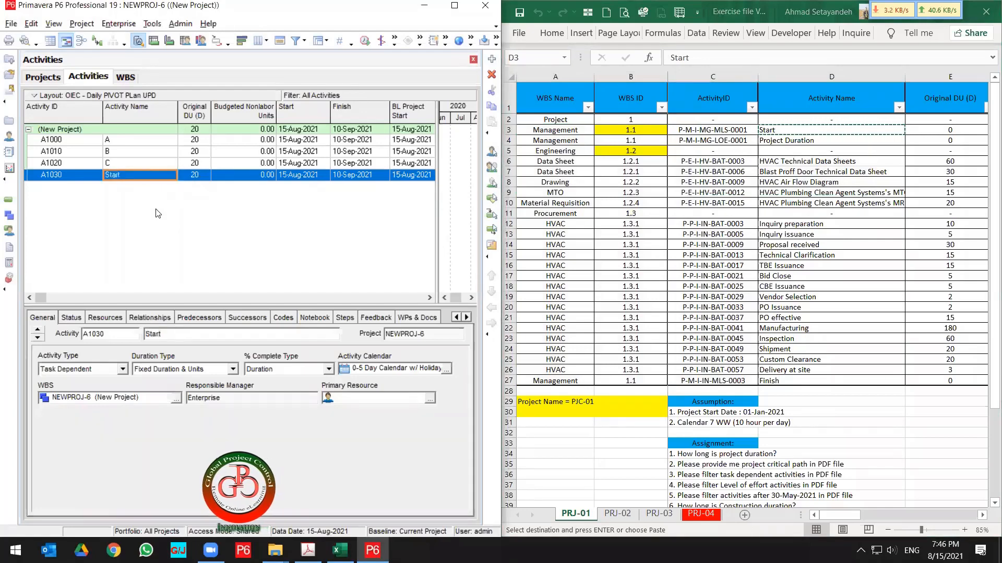
Paste the exercise file's first ActivityID into the new activity's ID and trim it to S-0001.
{"action": "left_click", "coordinate": [738, 130]}
{"action": "left_click", "coordinate": [739, 131]}
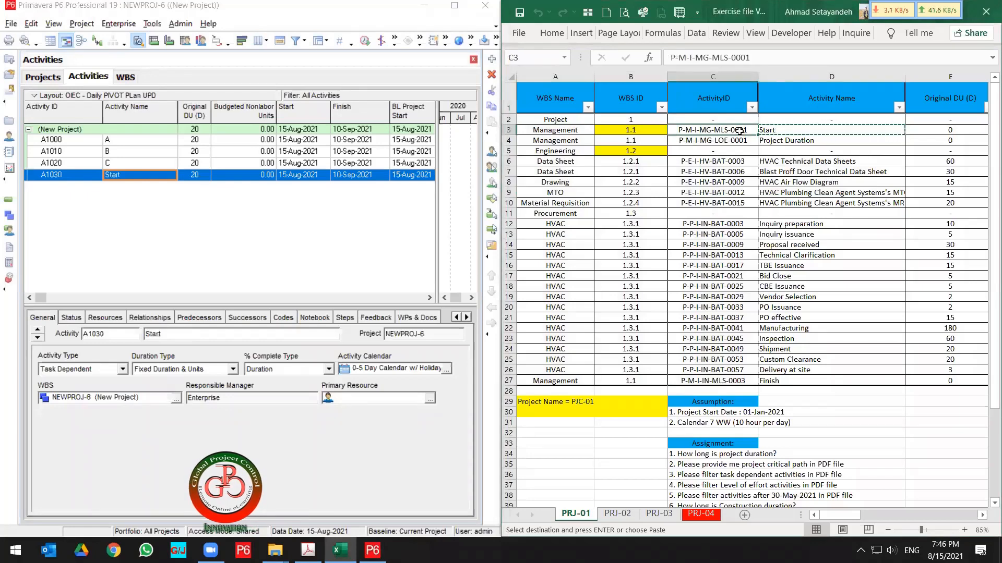
{"action": "key", "text": "ctrl+c"}
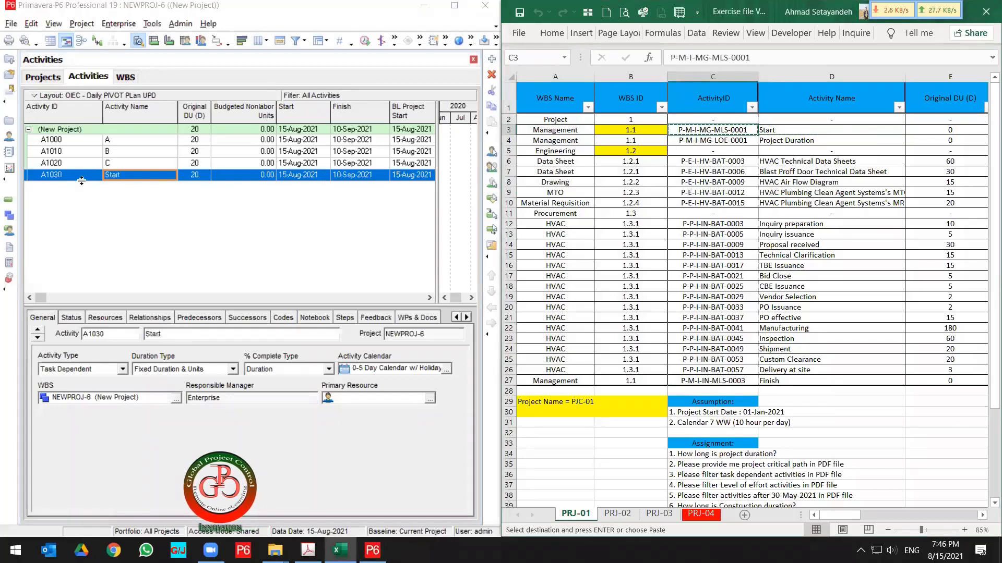
{"action": "left_click", "coordinate": [78, 180]}
{"action": "left_click", "coordinate": [77, 177]}
{"action": "key", "text": "ctrl+v"}
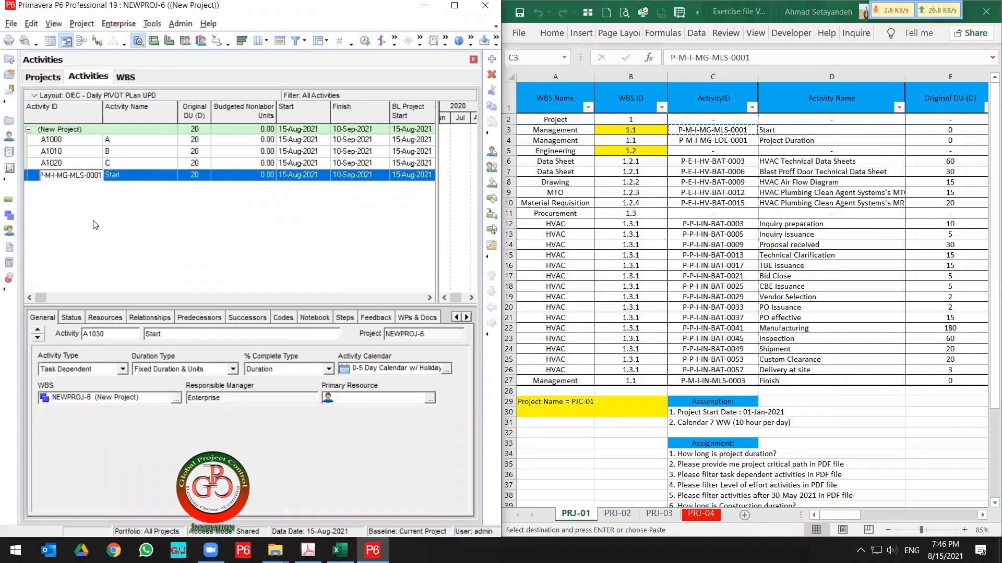
{"action": "left_click", "coordinate": [84, 176]}
{"action": "key", "text": "BackSpace"}
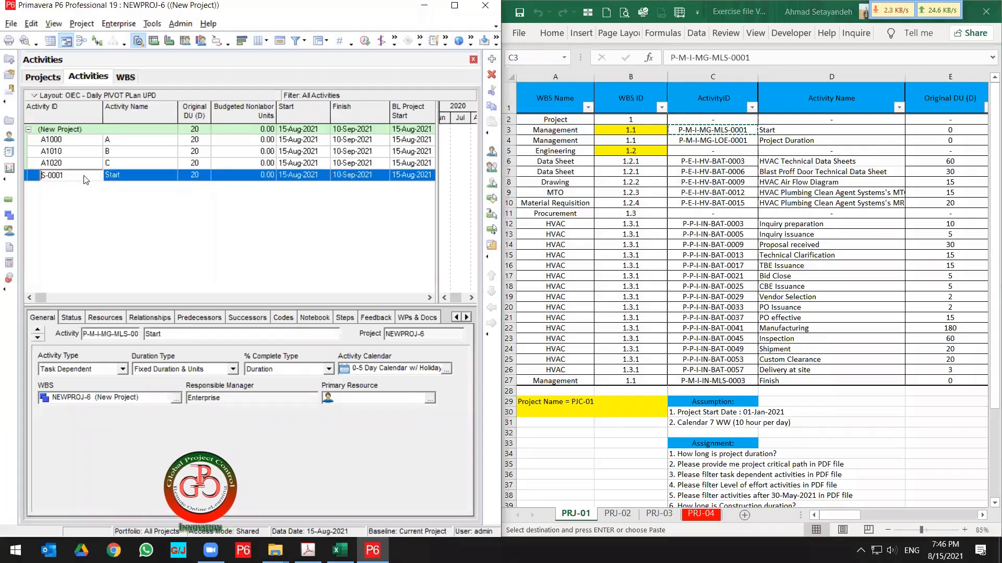
{"action": "key", "text": "Return"}
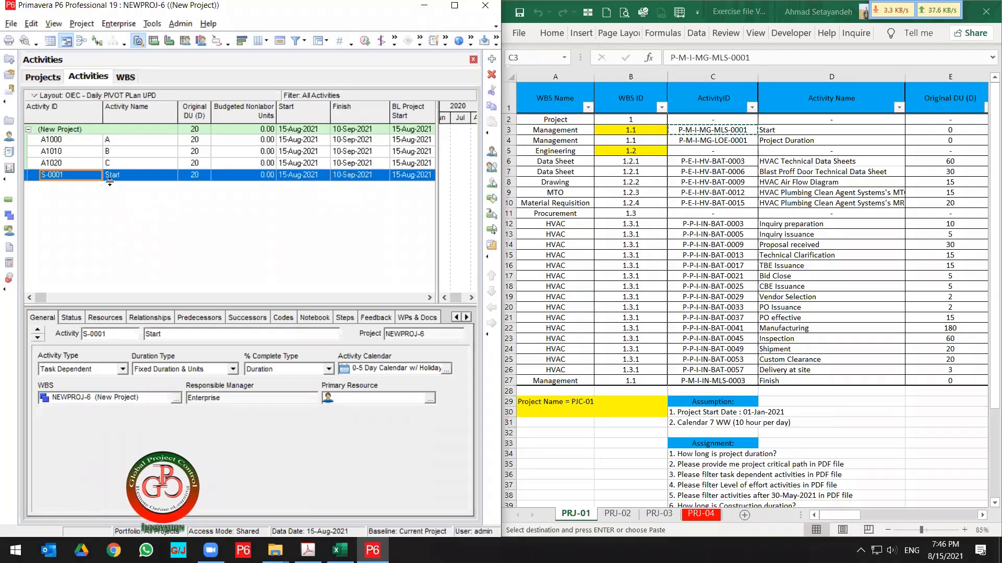
Start exporting to a Spreadsheet (XLSX) with Activities as the export type.
{"action": "left_click", "coordinate": [7, 26]}
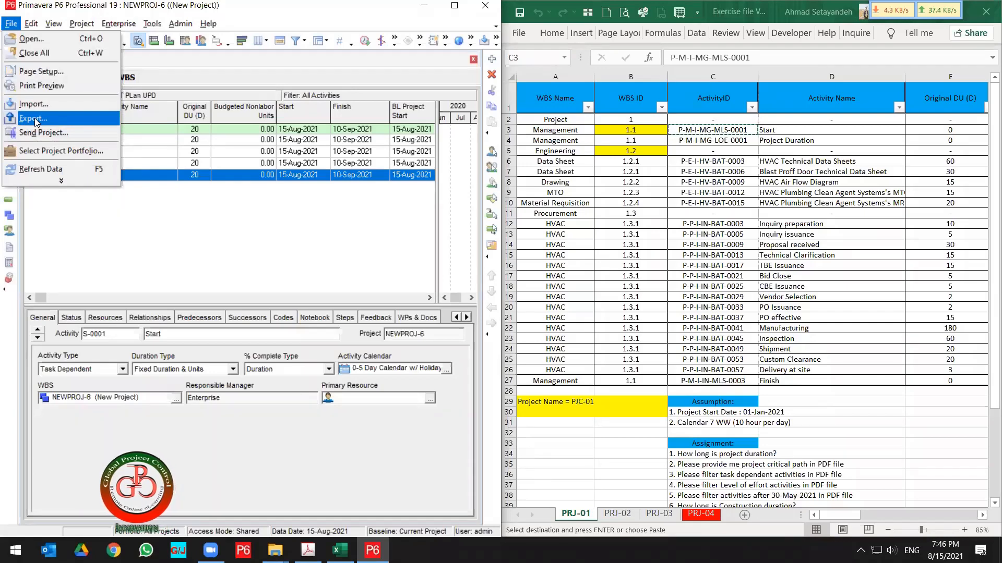
{"action": "left_click", "coordinate": [35, 120]}
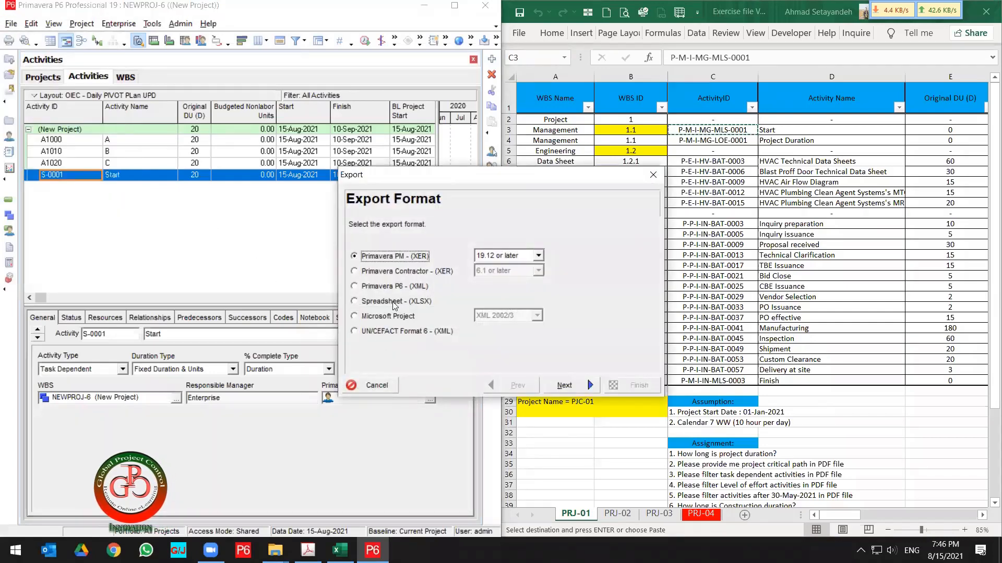
{"action": "left_click", "coordinate": [390, 303]}
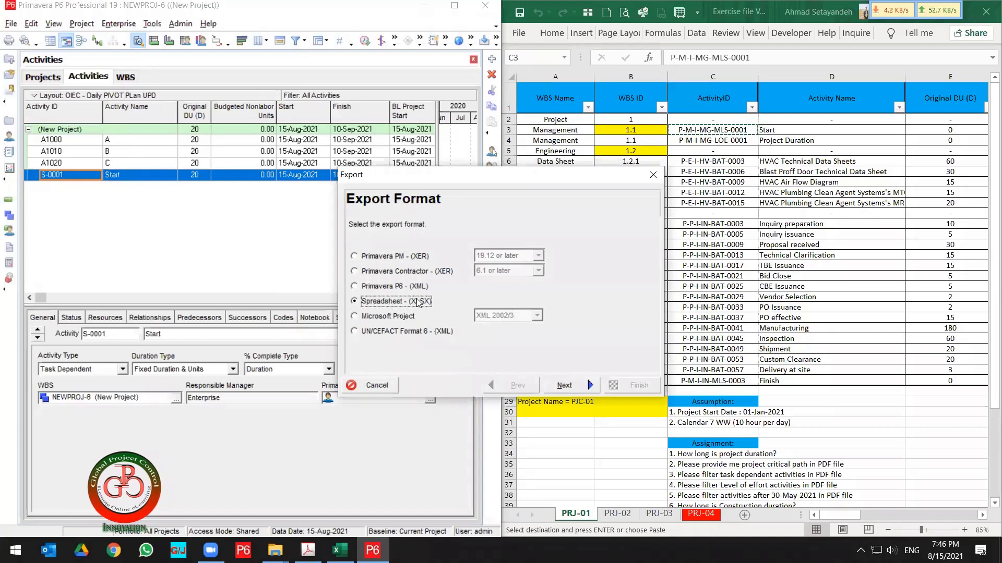
{"action": "left_click", "coordinate": [580, 387]}
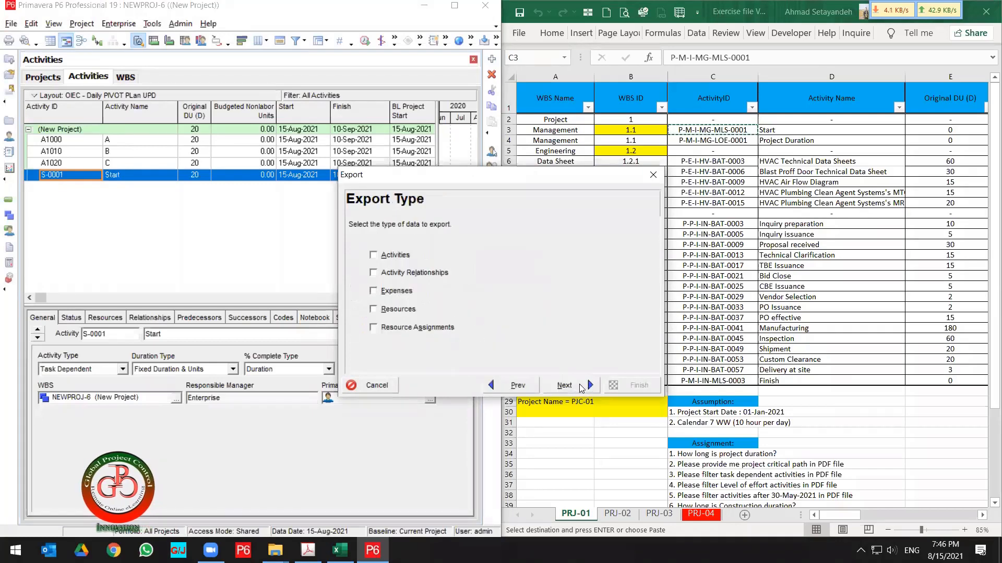
{"action": "left_click", "coordinate": [384, 259]}
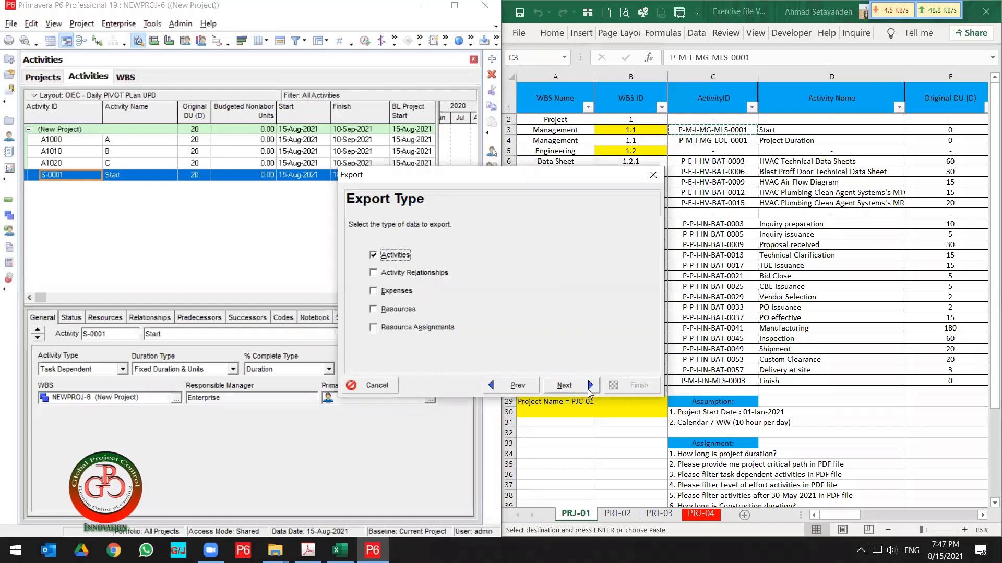
{"action": "left_click", "coordinate": [590, 392]}
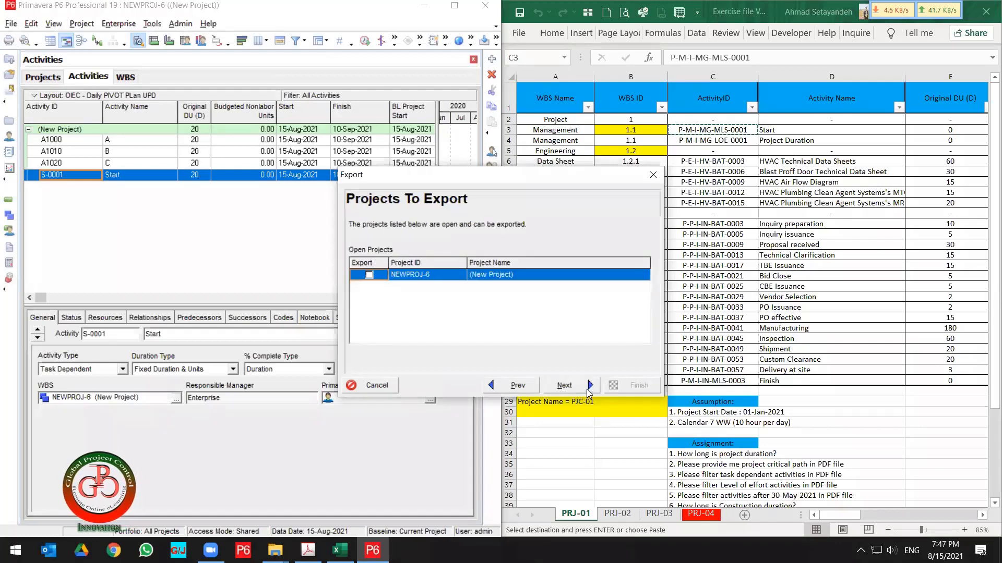
Select the NEWPROJ-6 project for export and pick the Activity Import template.
{"action": "left_click", "coordinate": [513, 278]}
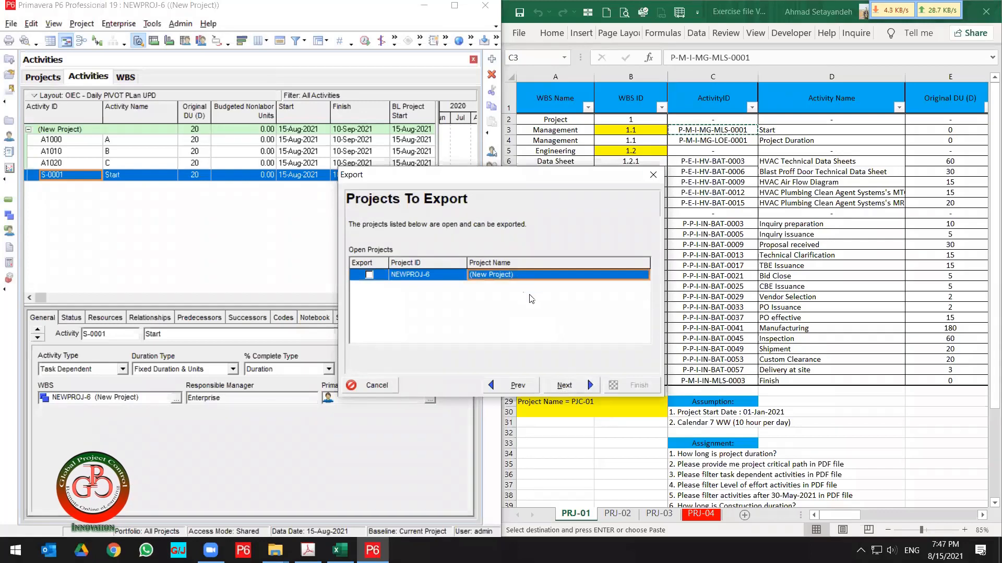
{"action": "left_click", "coordinate": [369, 275]}
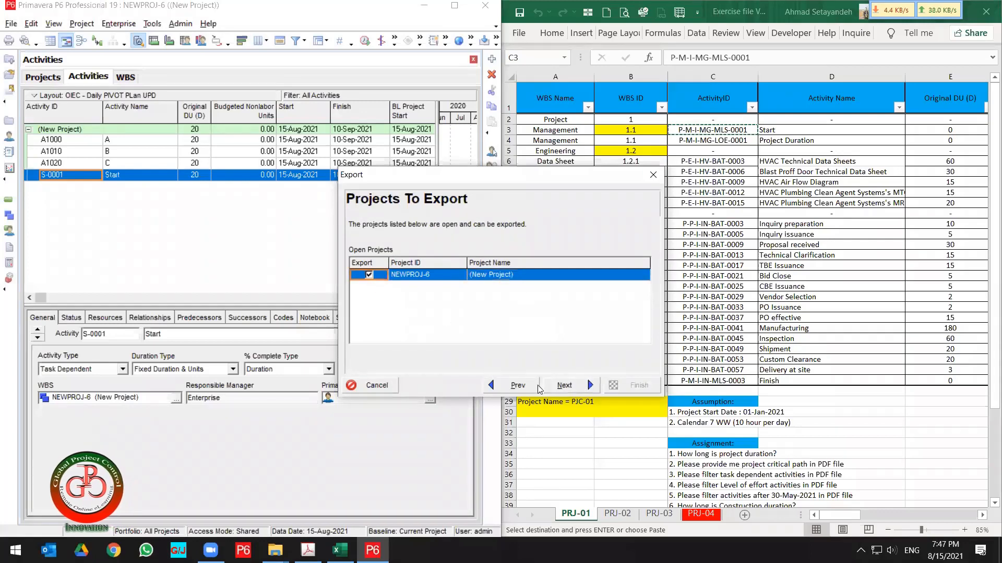
{"action": "left_click", "coordinate": [563, 386]}
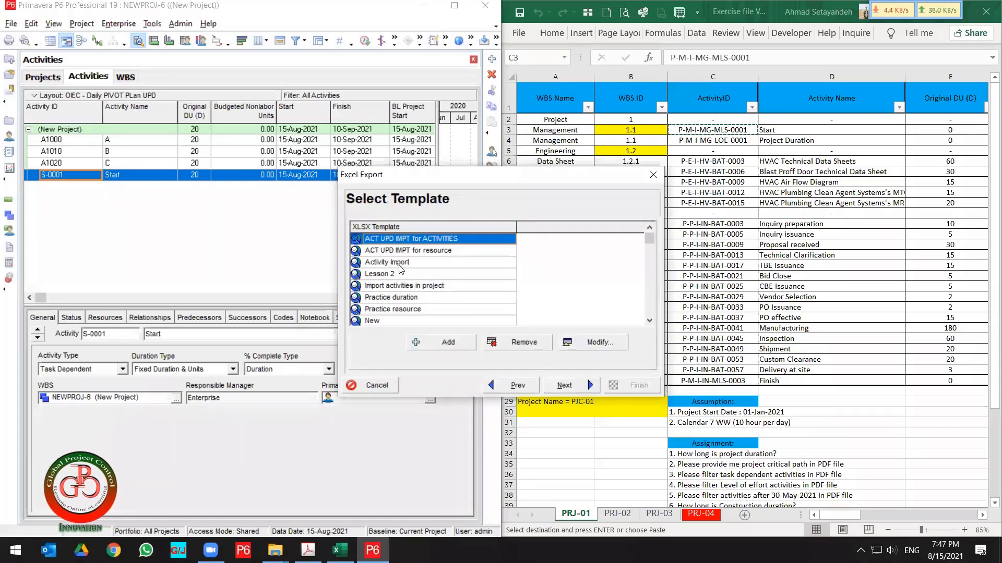
{"action": "left_click", "coordinate": [400, 263]}
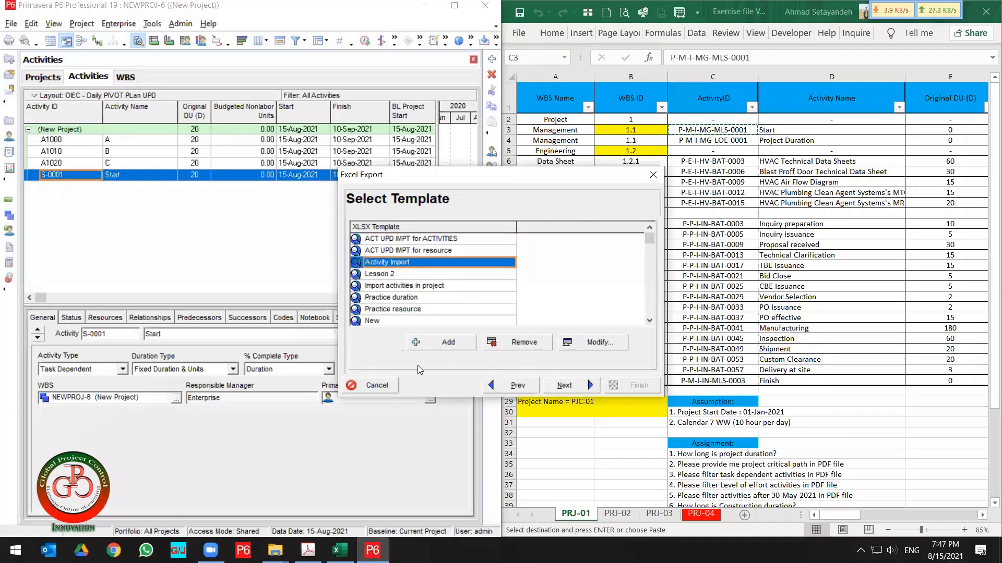
Open the Activity Import template for modification and keep Activities as its subject area.
{"action": "left_click", "coordinate": [597, 342]}
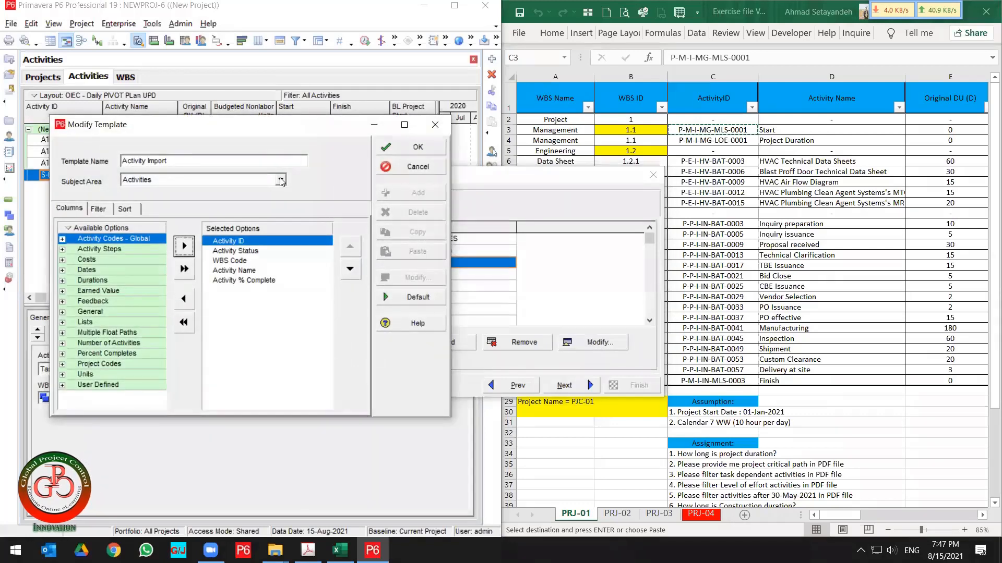
{"action": "left_click", "coordinate": [252, 183]}
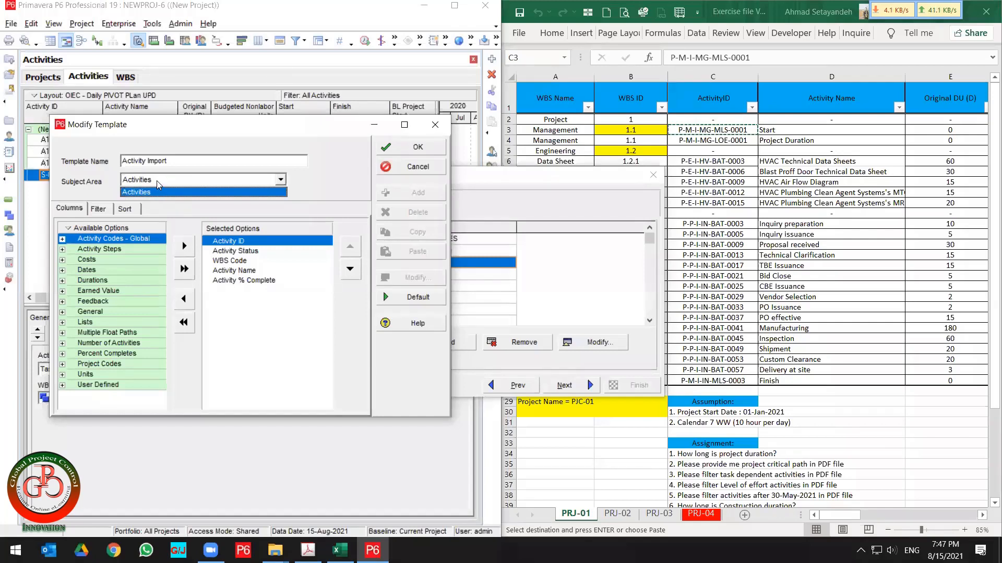
{"action": "left_click", "coordinate": [89, 184]}
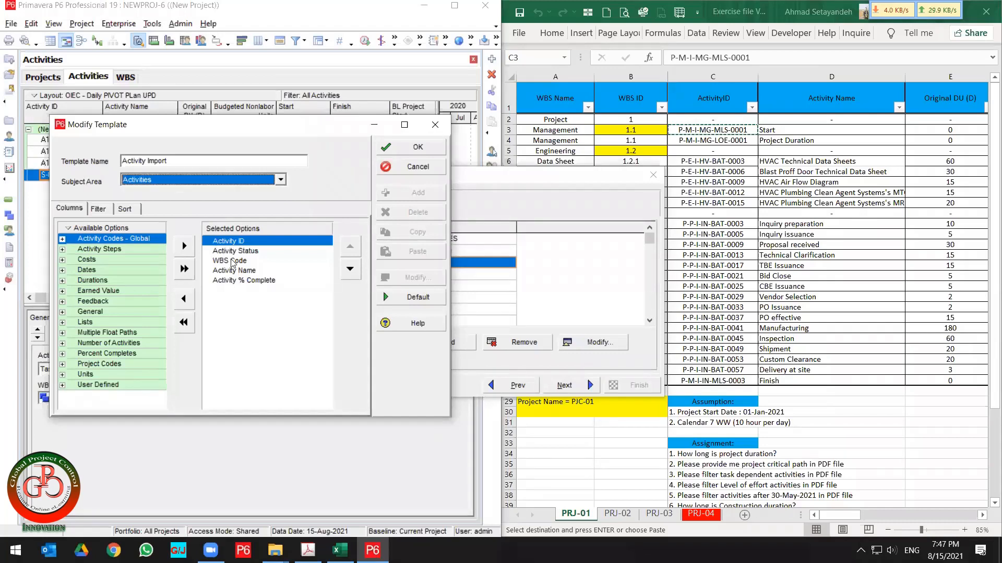
Remove Activity % Complete from the template's selected columns.
{"action": "left_click", "coordinate": [233, 282], "text": "shift"}
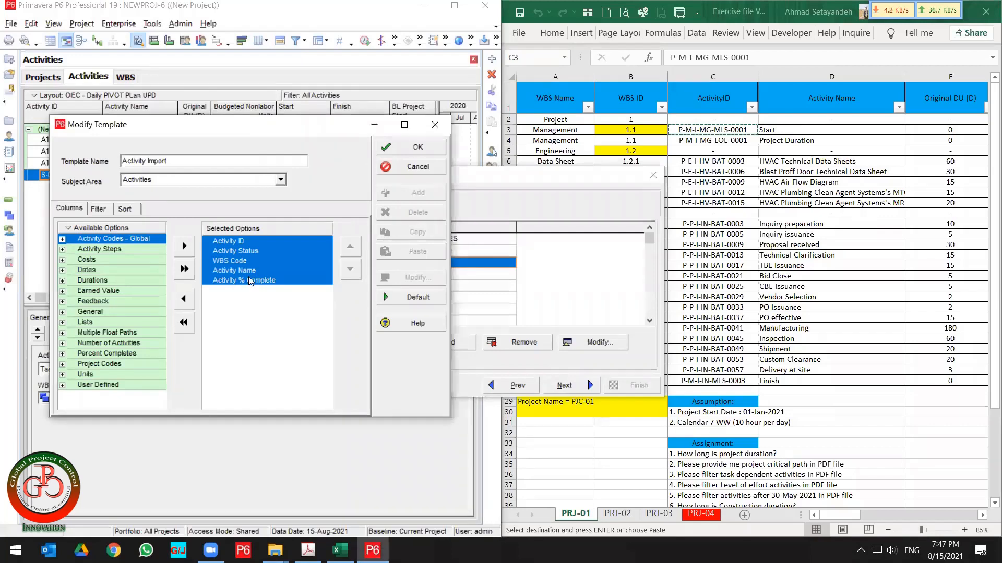
{"action": "left_click", "coordinate": [127, 261]}
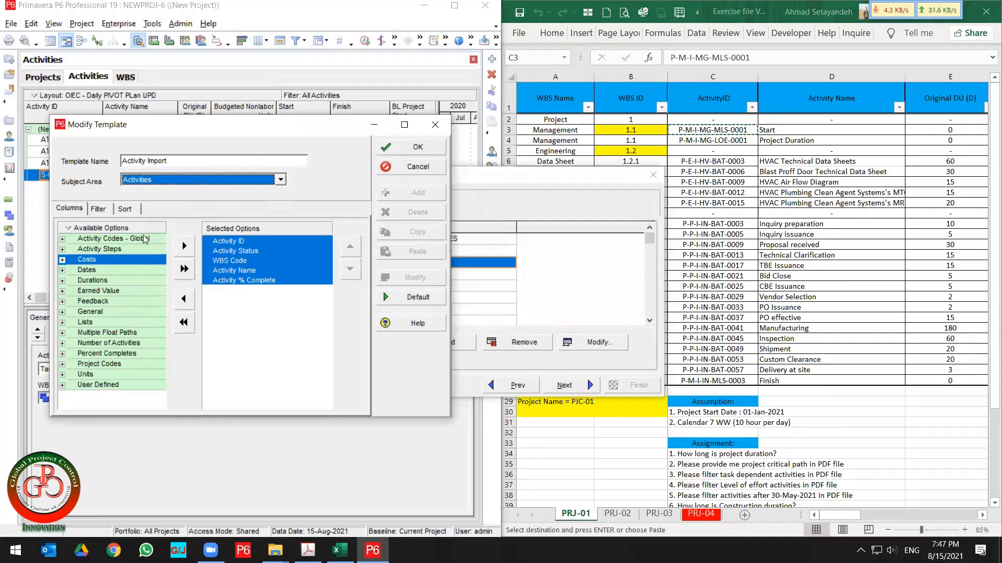
{"action": "left_click", "coordinate": [63, 260]}
{"action": "left_click", "coordinate": [110, 270]}
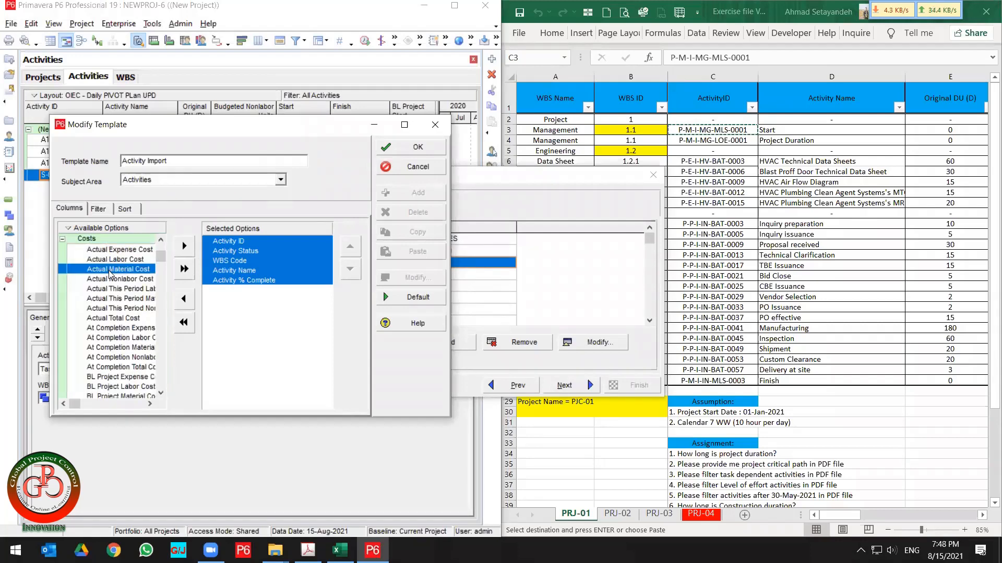
{"action": "double_click", "coordinate": [108, 270]}
{"action": "double_click", "coordinate": [247, 290]}
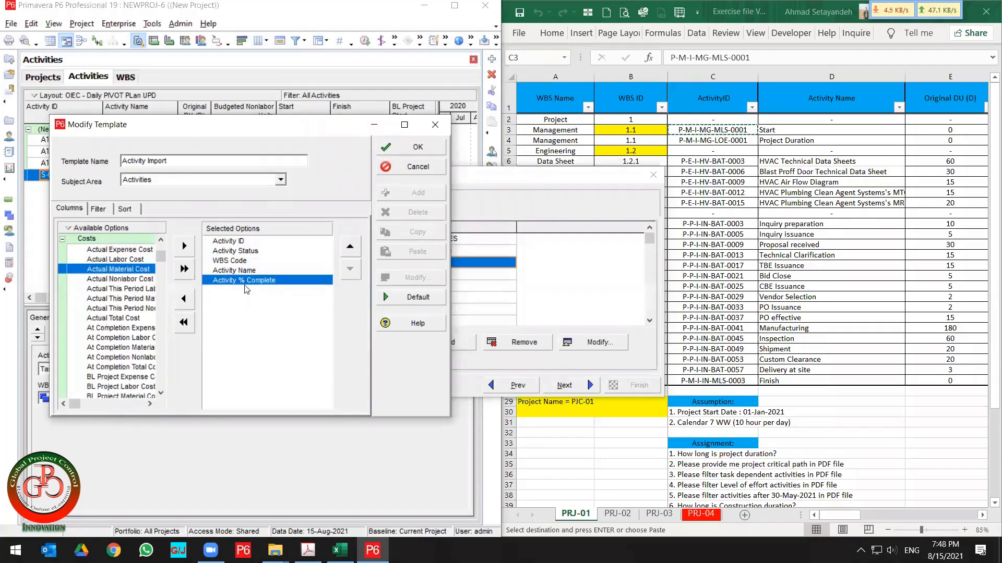
{"action": "double_click", "coordinate": [245, 283]}
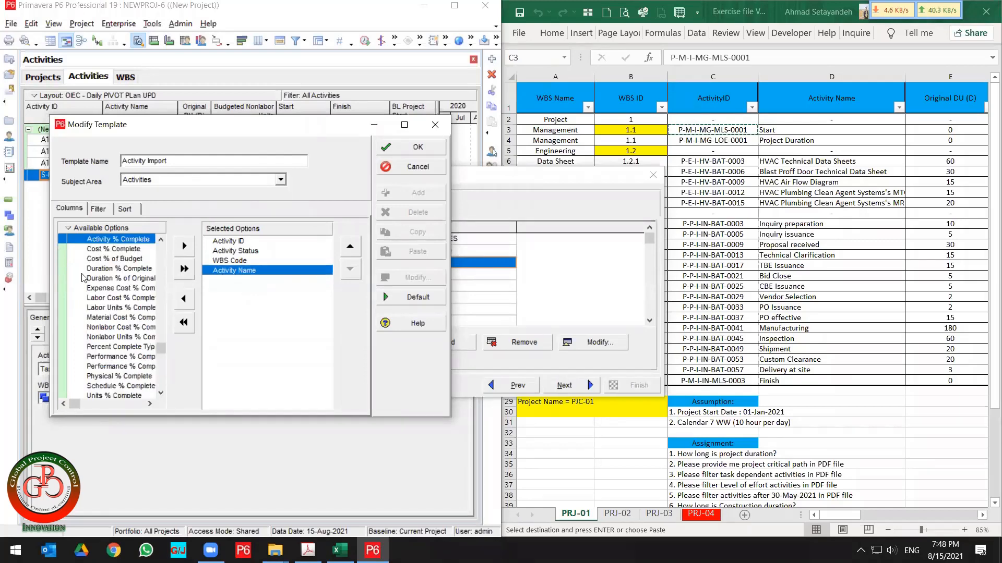
Review the columns currently selected in the Activity Import template.
{"action": "left_click", "coordinate": [131, 293]}
{"action": "scroll", "coordinate": [132, 292], "scroll_direction": "up", "scroll_amount": 3}
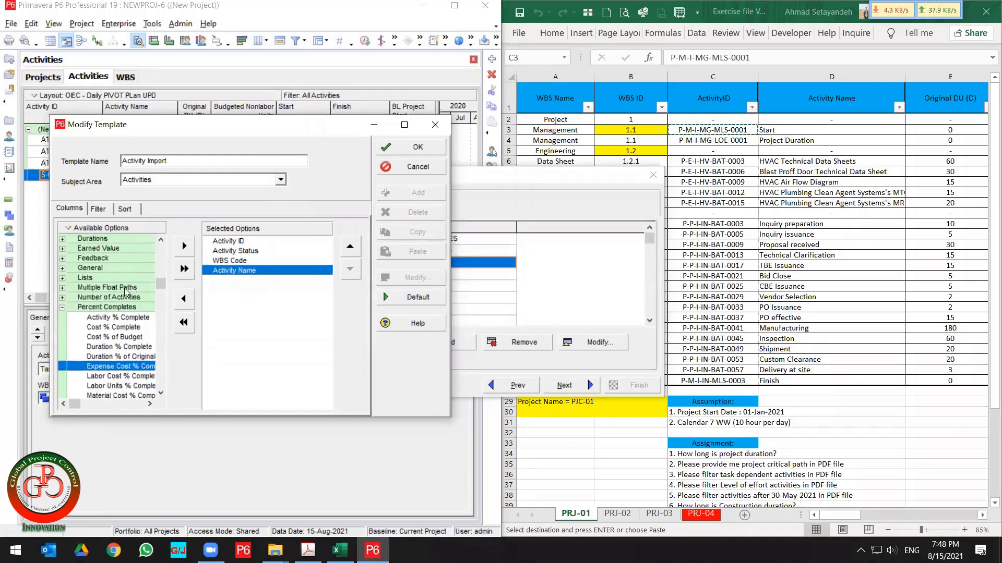
{"action": "double_click", "coordinate": [83, 308]}
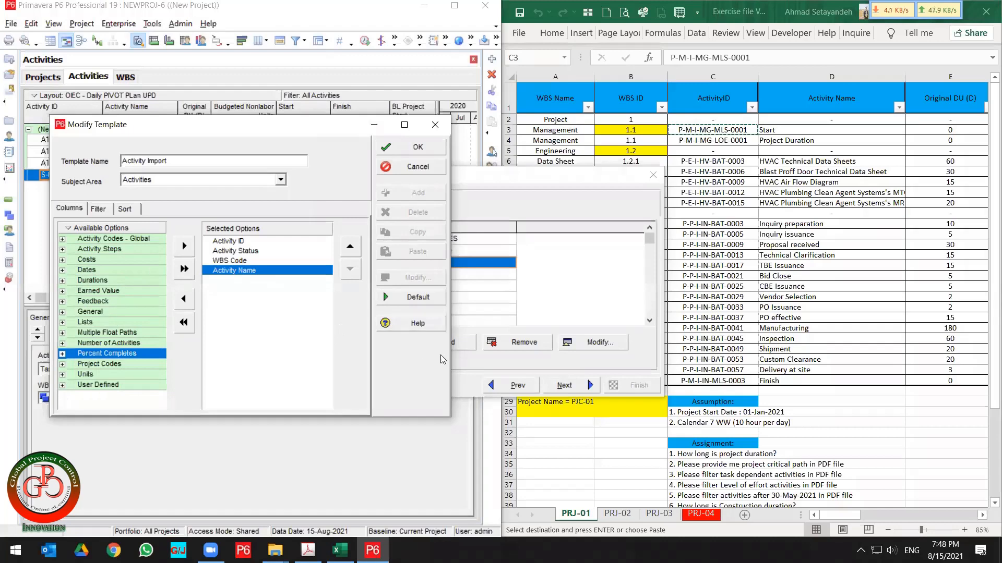
{"action": "left_click_drag", "start_coordinate": [451, 355], "coordinate": [578, 360]}
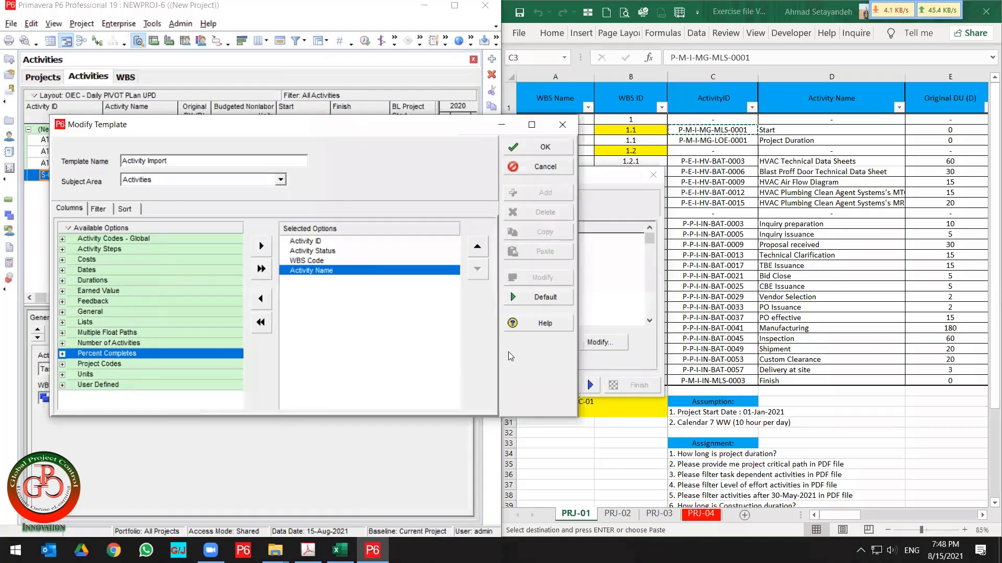
{"action": "left_click", "coordinate": [320, 242]}
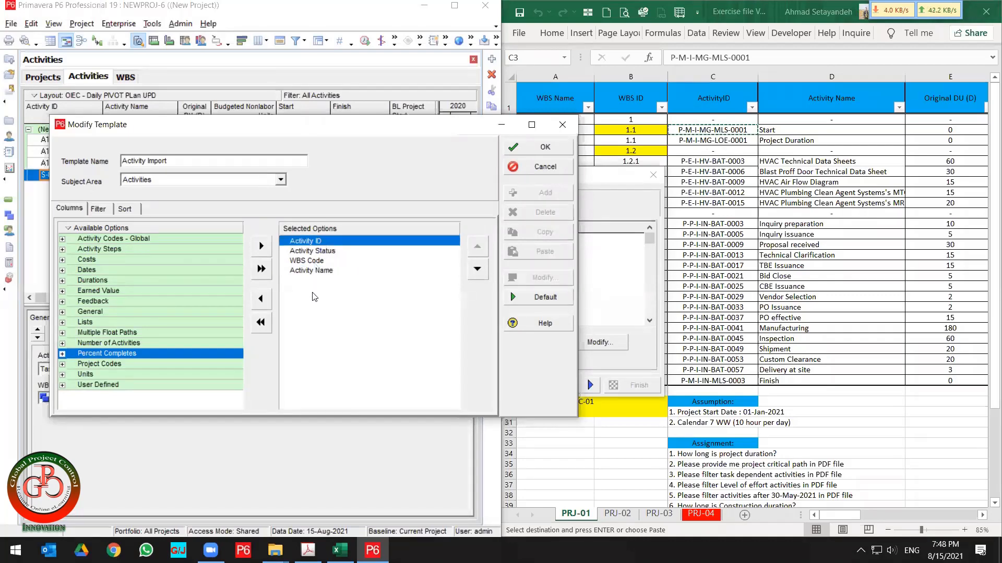
{"action": "left_click", "coordinate": [330, 253]}
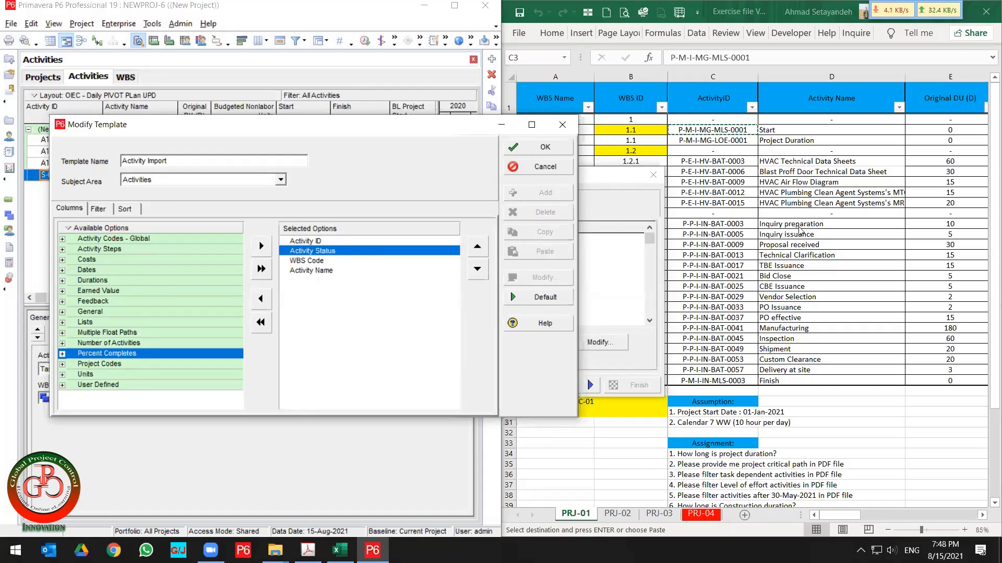
{"action": "left_click", "coordinate": [322, 261]}
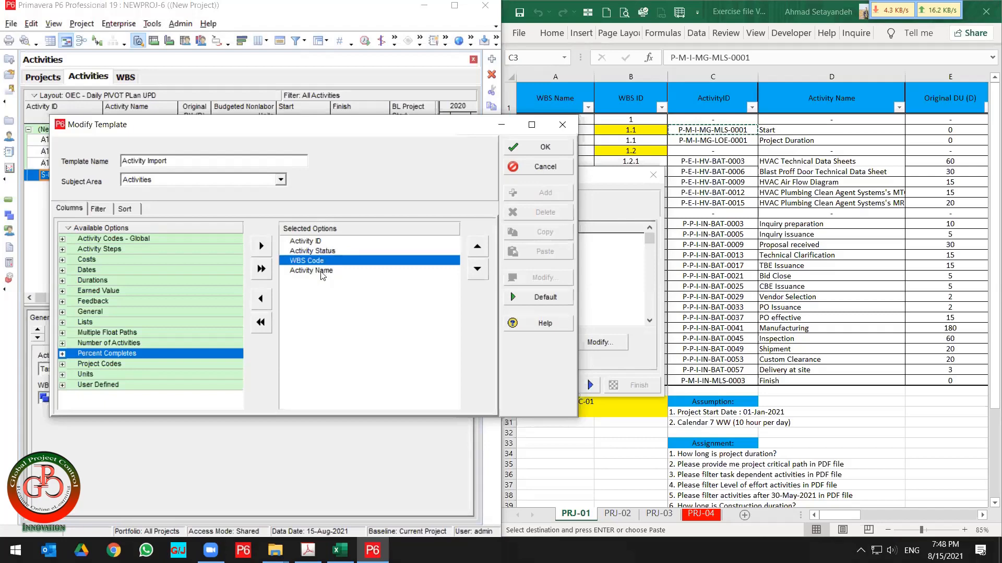
{"action": "left_click", "coordinate": [322, 271]}
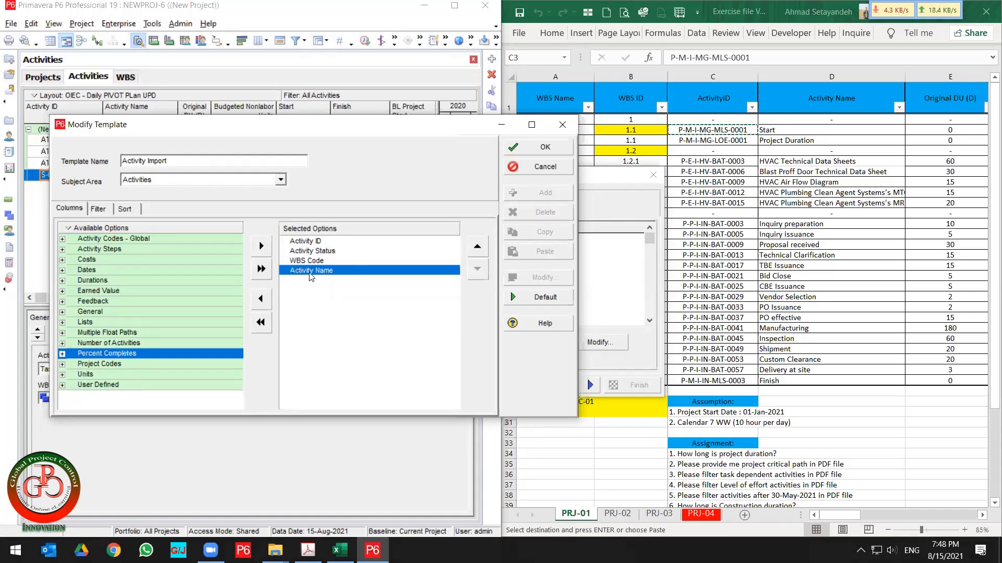
Remove Activity Name from the selected columns and add it back again.
{"action": "double_click", "coordinate": [312, 272]}
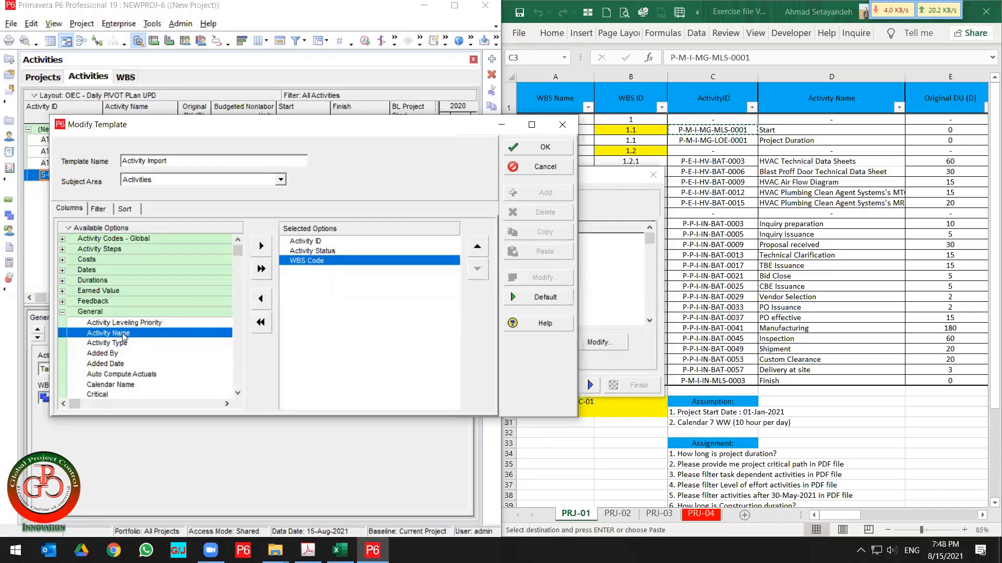
{"action": "double_click", "coordinate": [124, 337]}
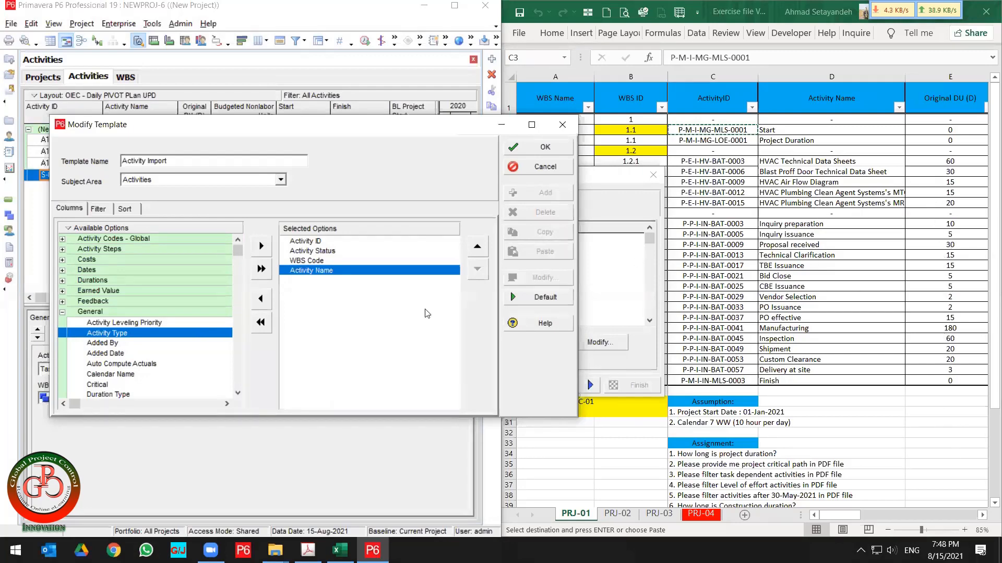
Add Original Duration from the Durations group to the template's selected columns.
{"action": "double_click", "coordinate": [91, 313]}
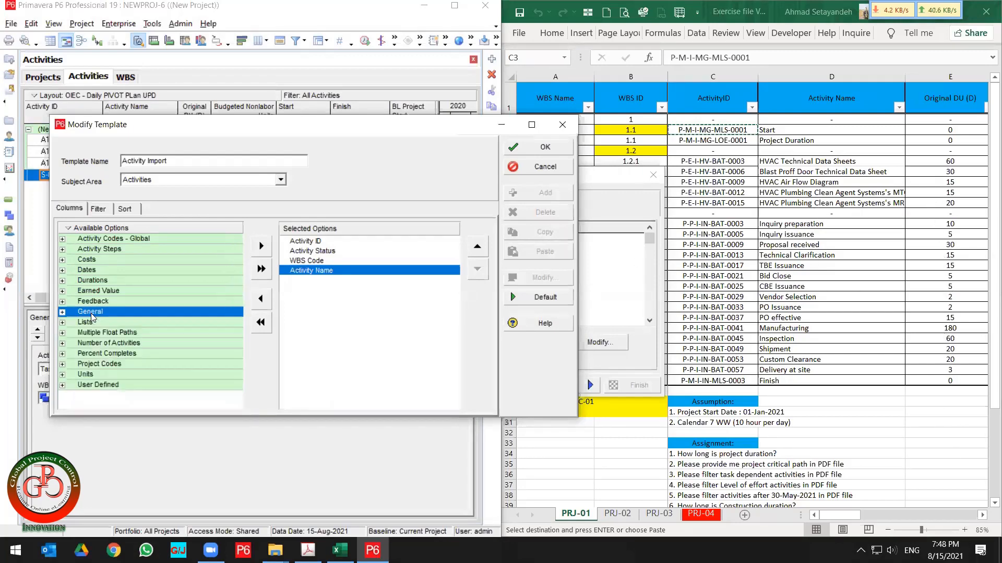
{"action": "left_click", "coordinate": [98, 270]}
{"action": "double_click", "coordinate": [99, 270]}
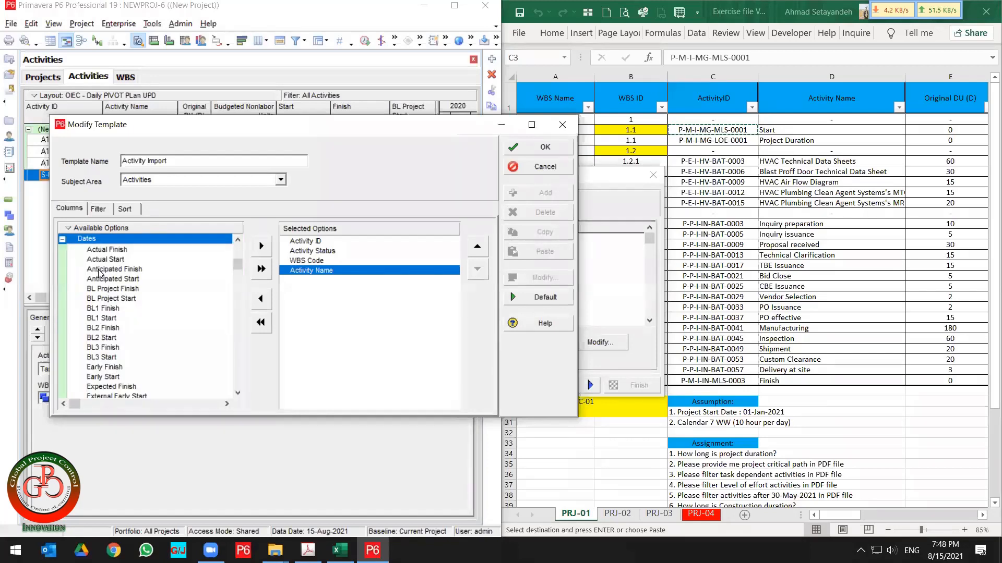
{"action": "double_click", "coordinate": [99, 238]}
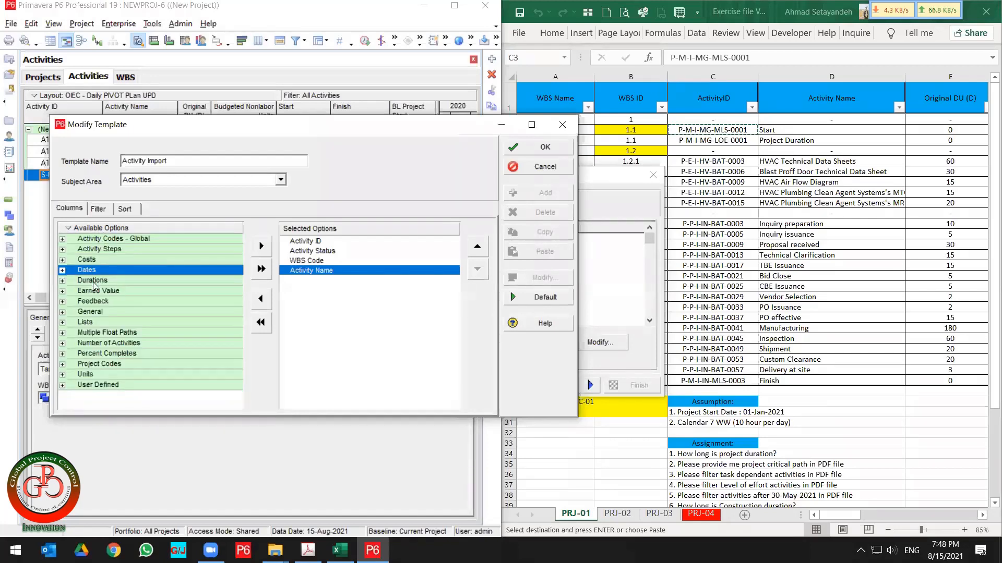
{"action": "double_click", "coordinate": [96, 281]}
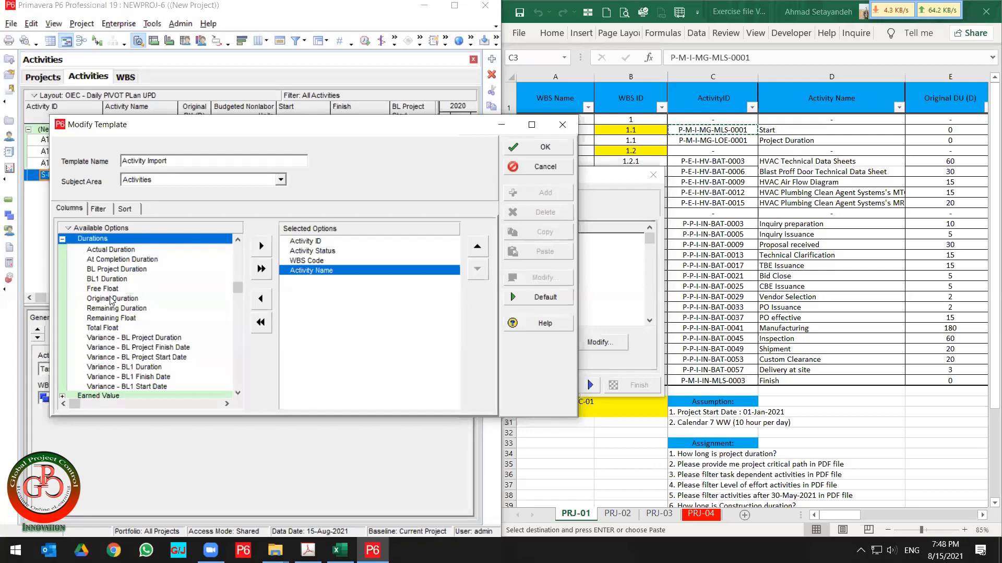
{"action": "double_click", "coordinate": [110, 300]}
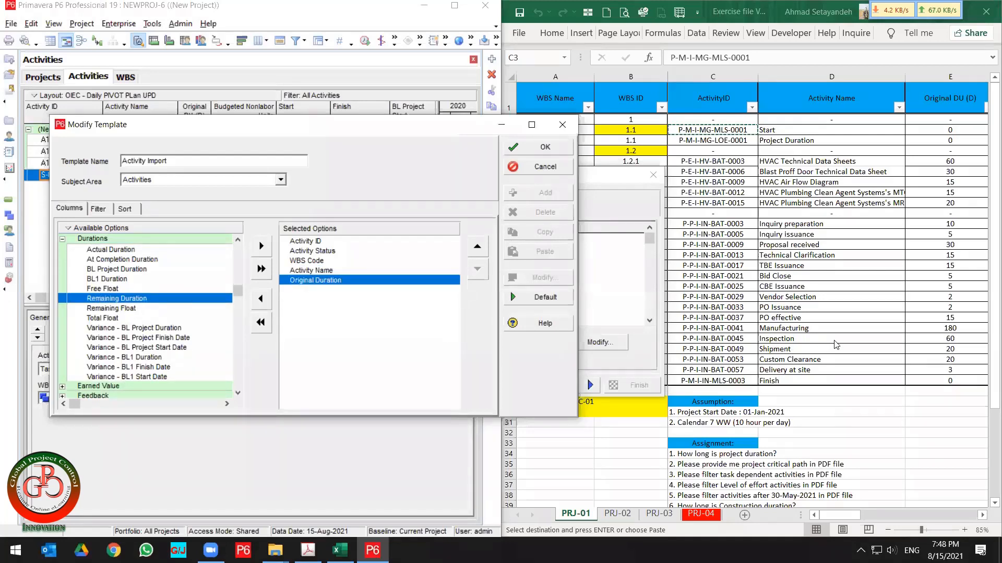
Review the column headings across the PRJ-01 sheet of the exercise spreadsheet.
{"action": "left_click", "coordinate": [839, 327]}
{"action": "key", "text": "Right"}
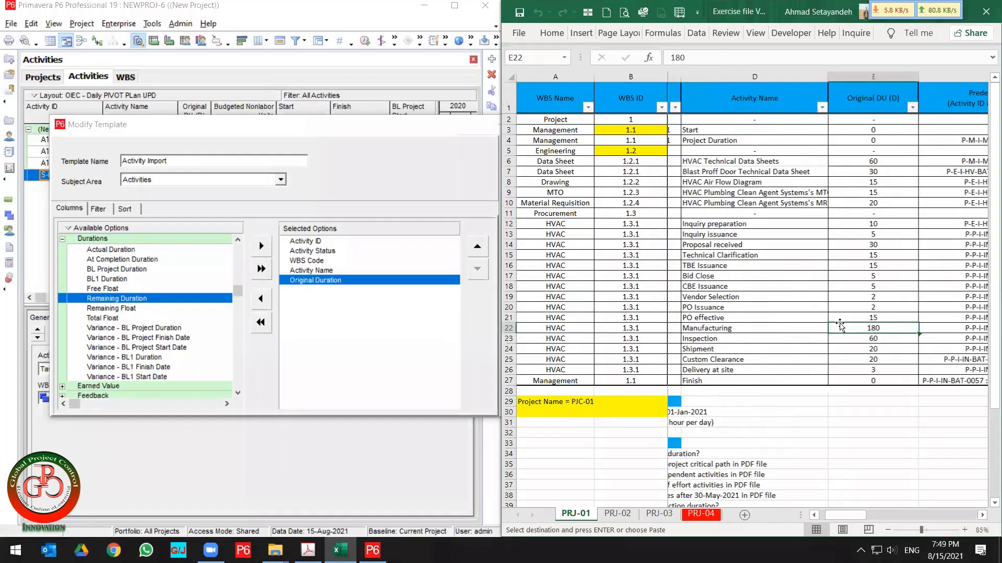
{"action": "key", "text": "Right"}
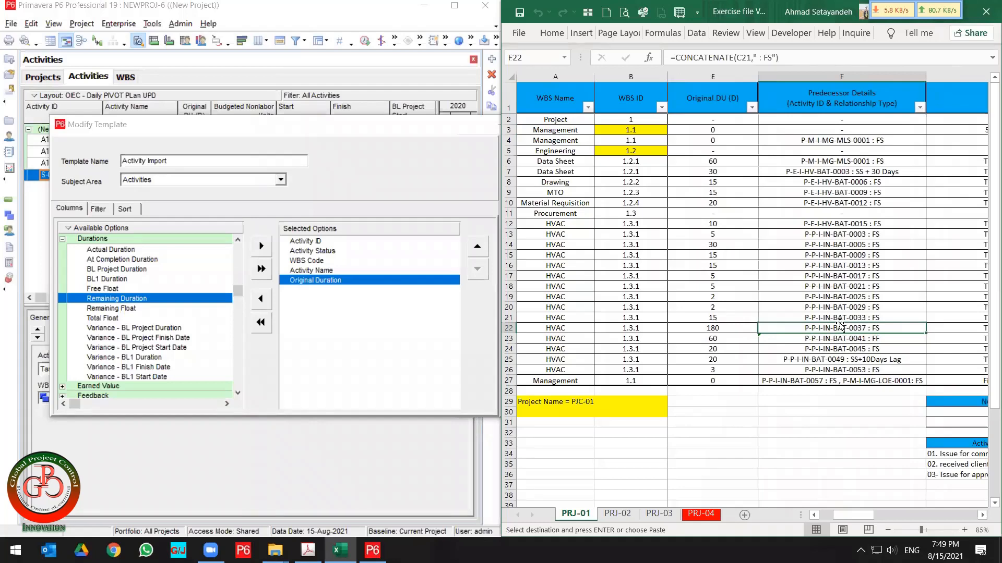
{"action": "key", "text": "Right"}
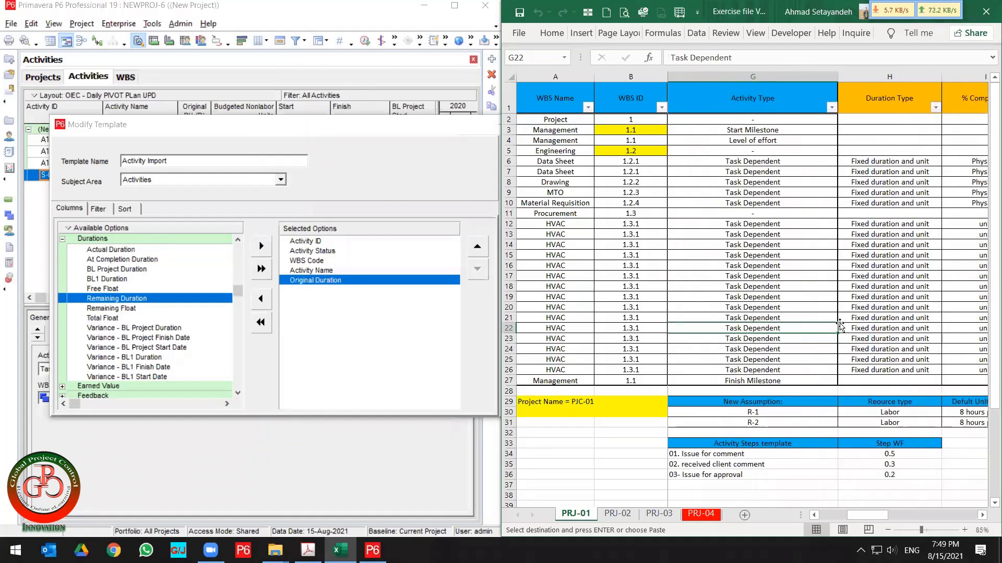
{"action": "key", "text": "Right"}
{"action": "key", "text": "Right"}
{"action": "key", "text": "Right"}
{"action": "key", "text": "Right"}
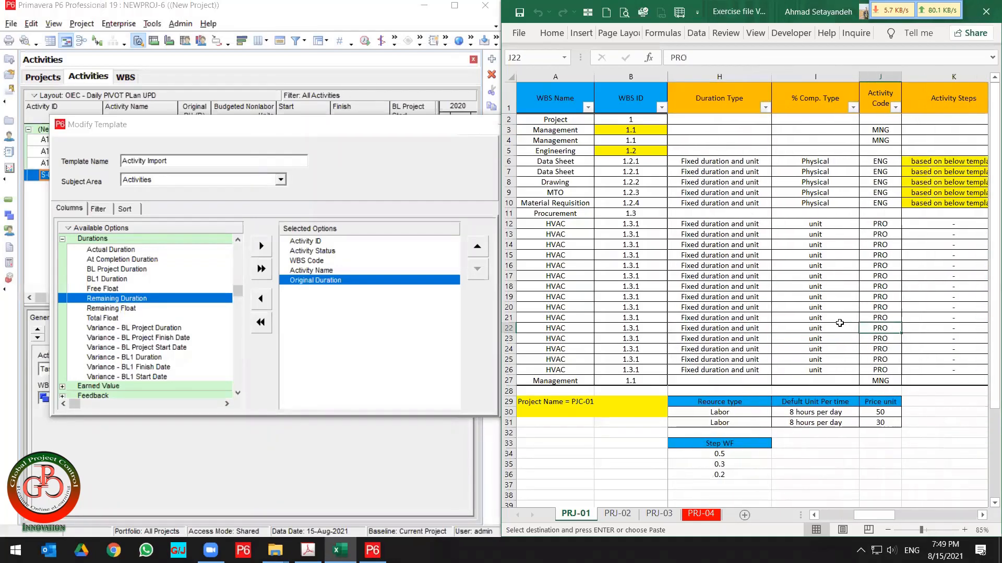
{"action": "key", "text": "Left"}
{"action": "key", "text": "Left"}
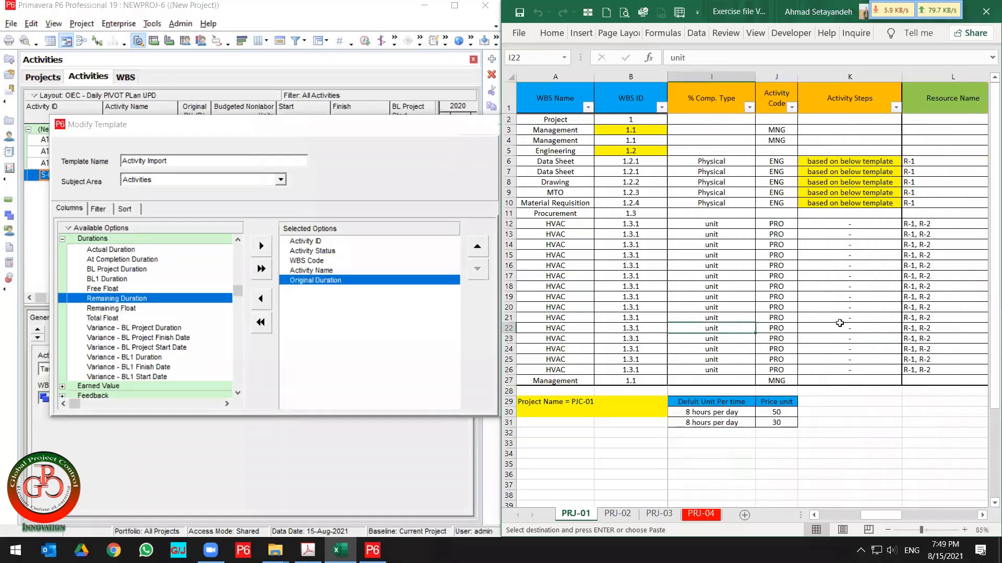
{"action": "key", "text": "Left"}
{"action": "key", "text": "Left"}
{"action": "key", "text": "Left"}
{"action": "key", "text": "Left"}
{"action": "key", "text": "Left"}
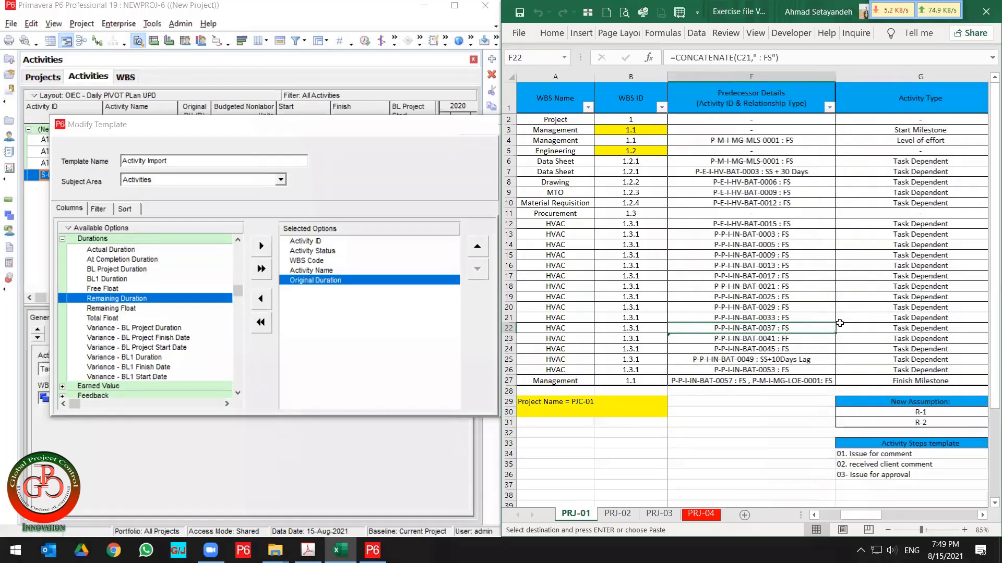
{"action": "key", "text": "Left"}
{"action": "key", "text": "Left"}
{"action": "key", "text": "Left"}
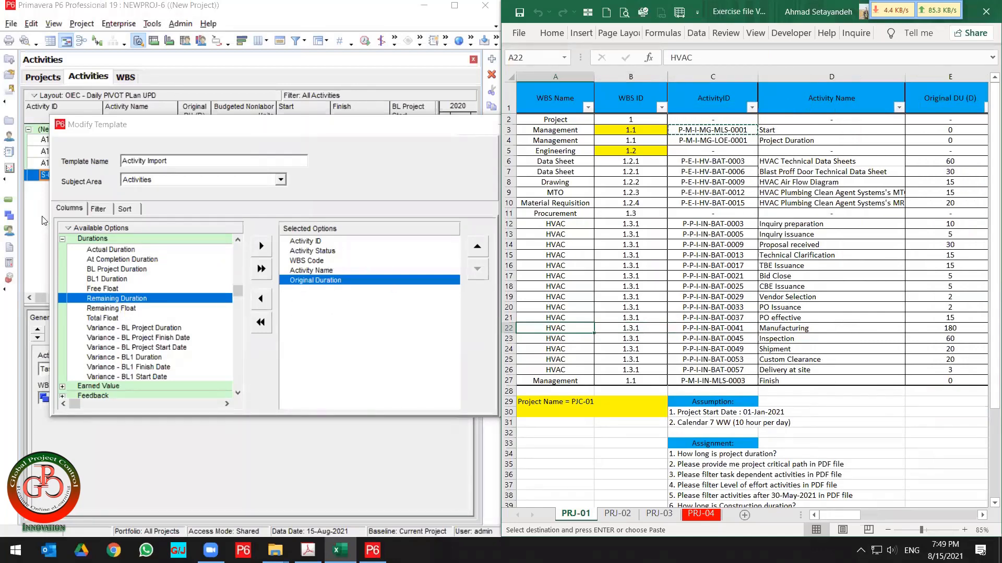
Set the template's filter to include all activities.
{"action": "left_click", "coordinate": [94, 213]}
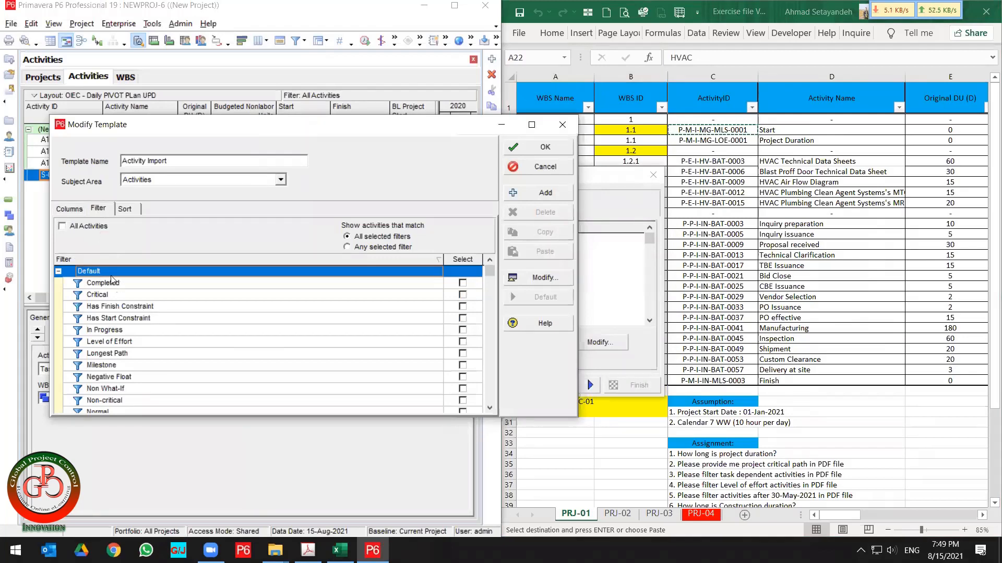
{"action": "left_click", "coordinate": [78, 227]}
Try to edit the untitled filter so its parameter is WBS and choose a WBS value.
{"action": "left_click", "coordinate": [187, 323]}
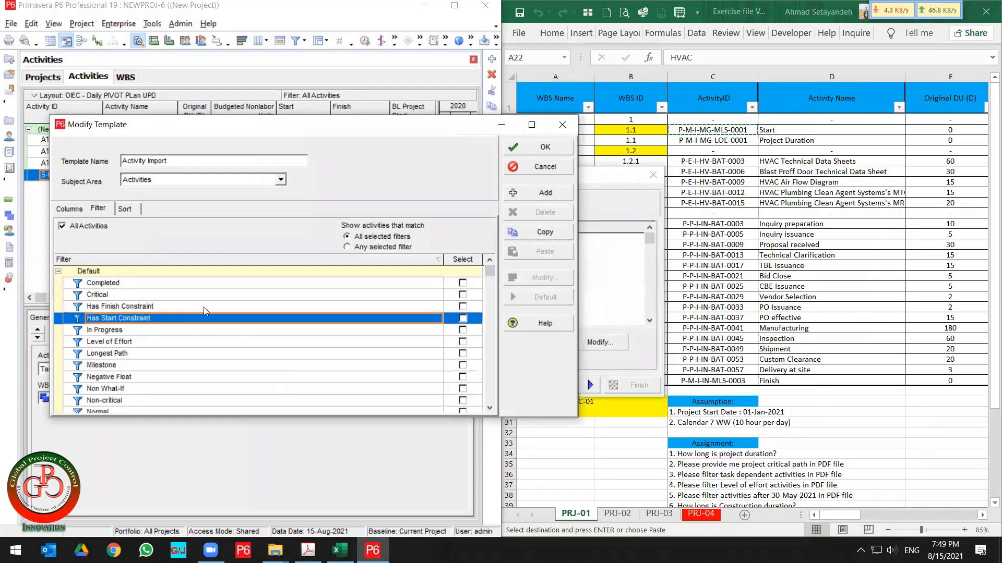
{"action": "double_click", "coordinate": [134, 273]}
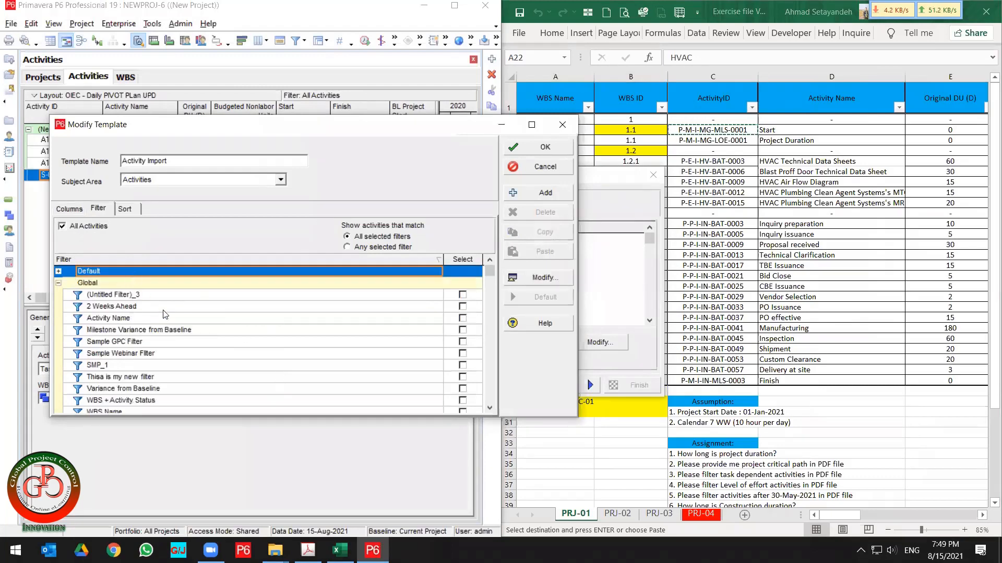
{"action": "left_click", "coordinate": [190, 296]}
{"action": "left_click", "coordinate": [525, 284]}
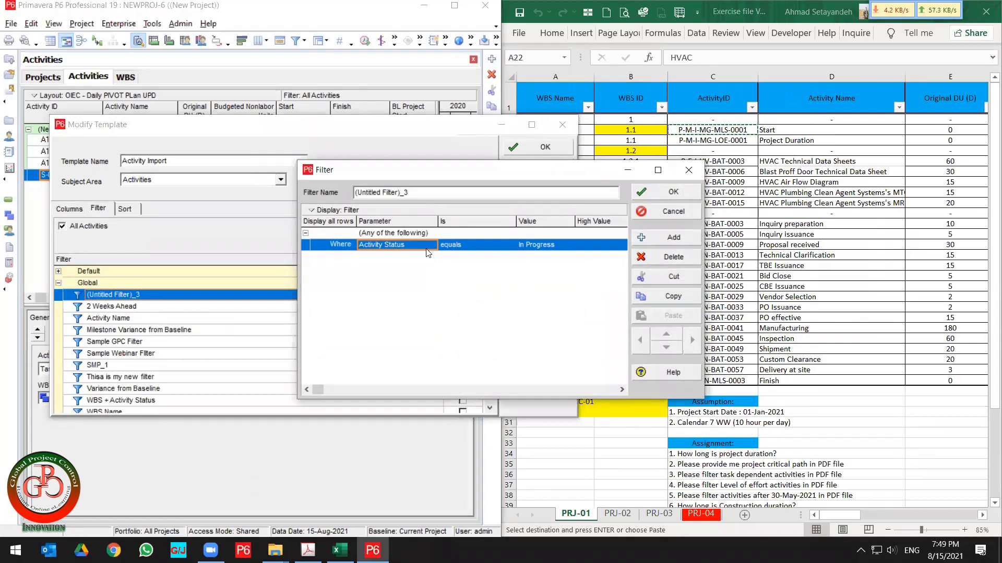
{"action": "left_click", "coordinate": [429, 246]}
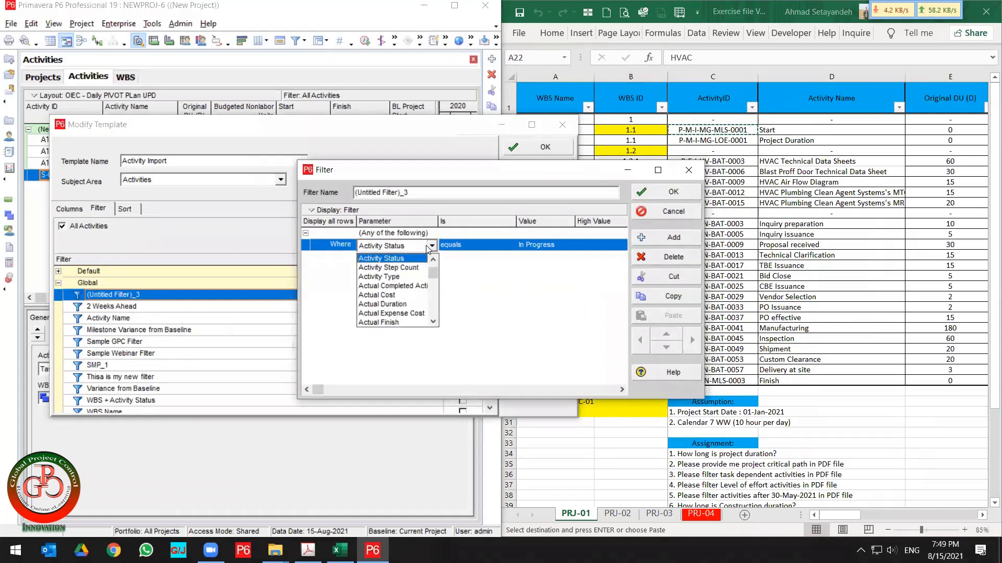
{"action": "key", "text": "w"}
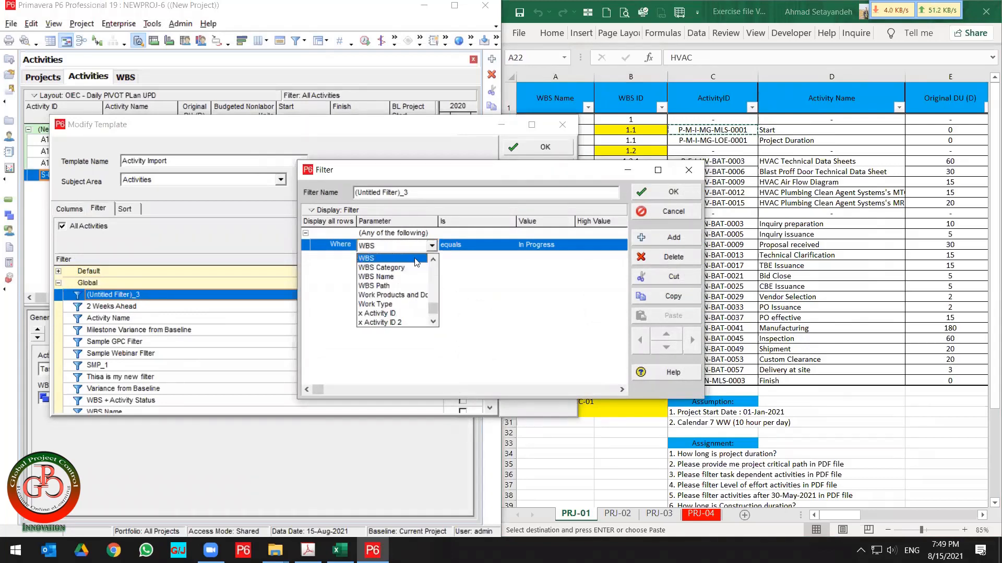
{"action": "left_click", "coordinate": [416, 262]}
{"action": "left_click", "coordinate": [545, 244]}
{"action": "left_click", "coordinate": [569, 245]}
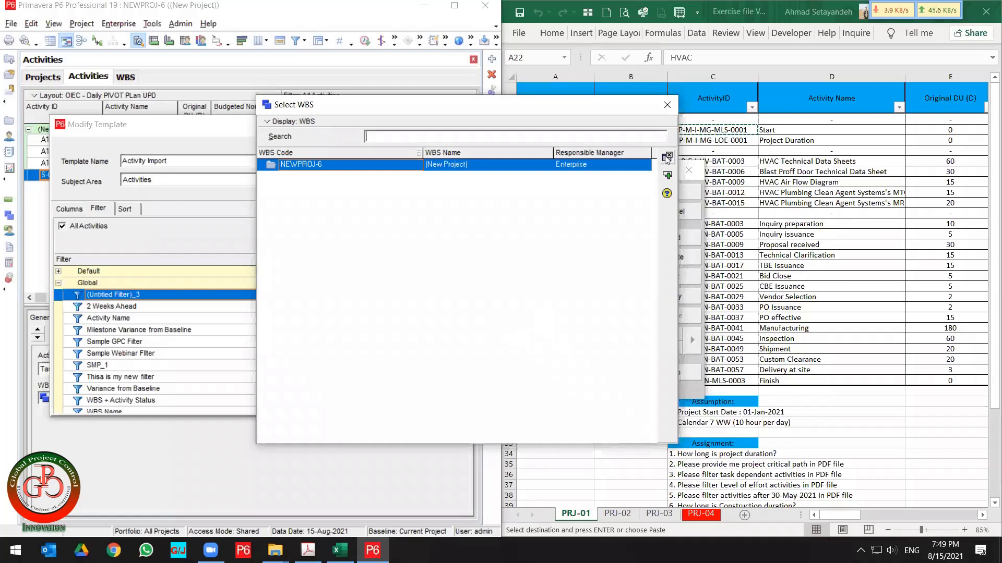
{"action": "key", "text": "Escape"}
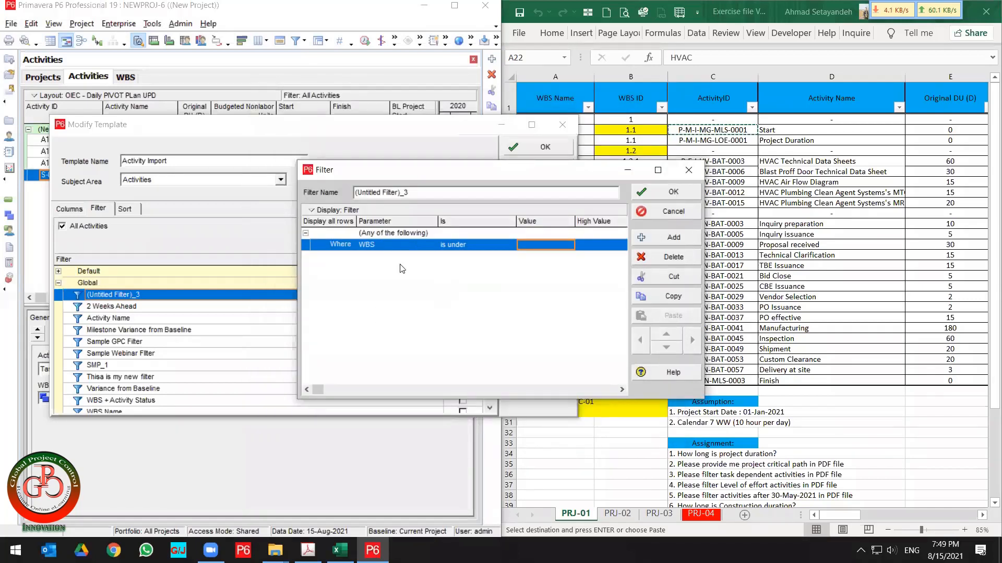
{"action": "left_click", "coordinate": [653, 214]}
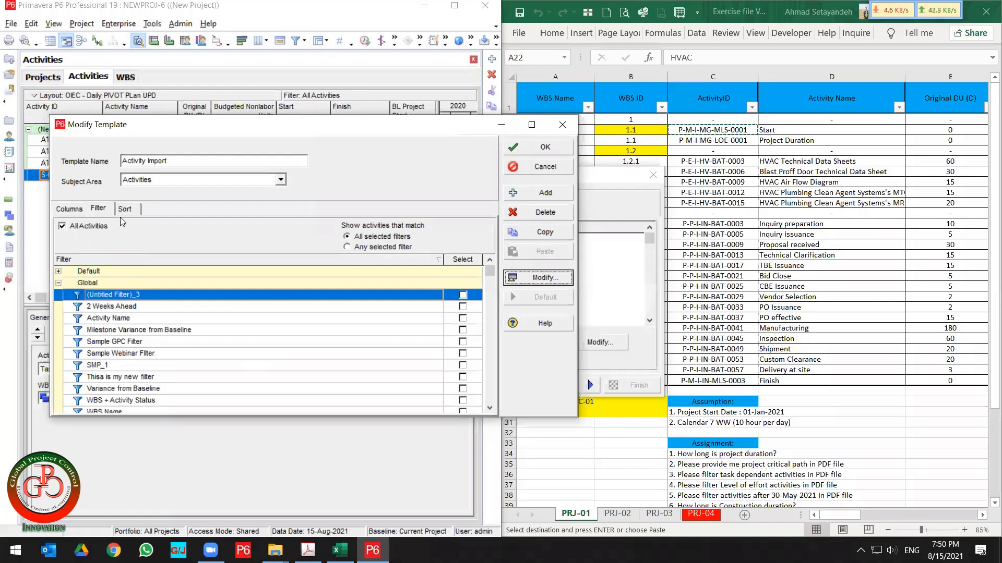
Review the template's Sort, Filter and Columns settings.
{"action": "left_click", "coordinate": [131, 208]}
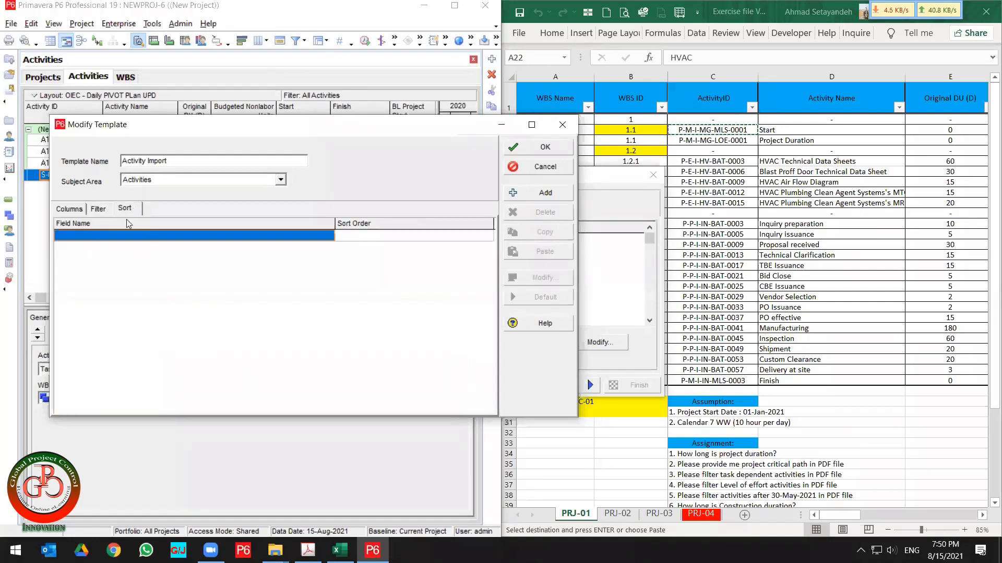
{"action": "left_click", "coordinate": [97, 209]}
{"action": "left_click", "coordinate": [68, 210]}
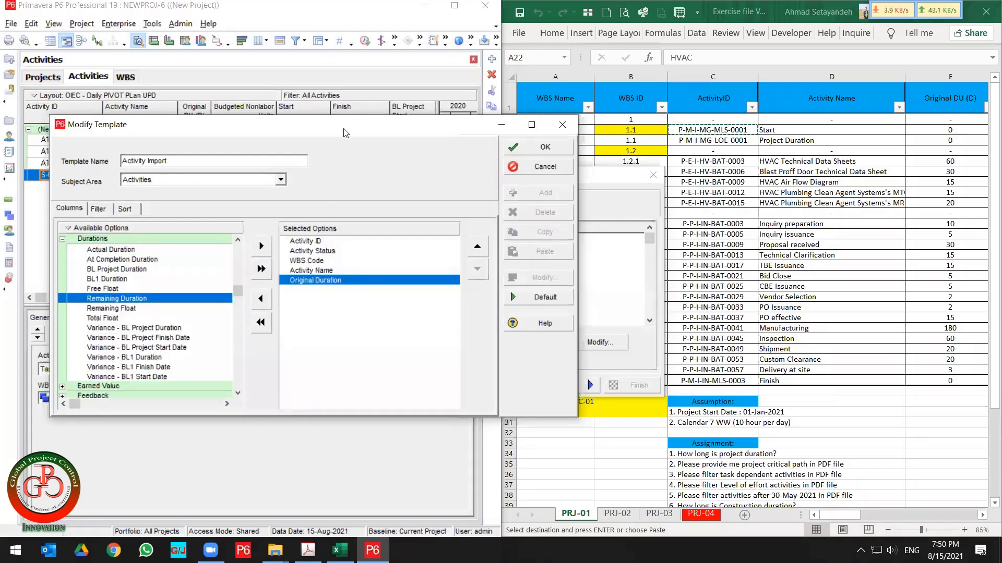
{"action": "left_click_drag", "start_coordinate": [349, 132], "coordinate": [519, 136]}
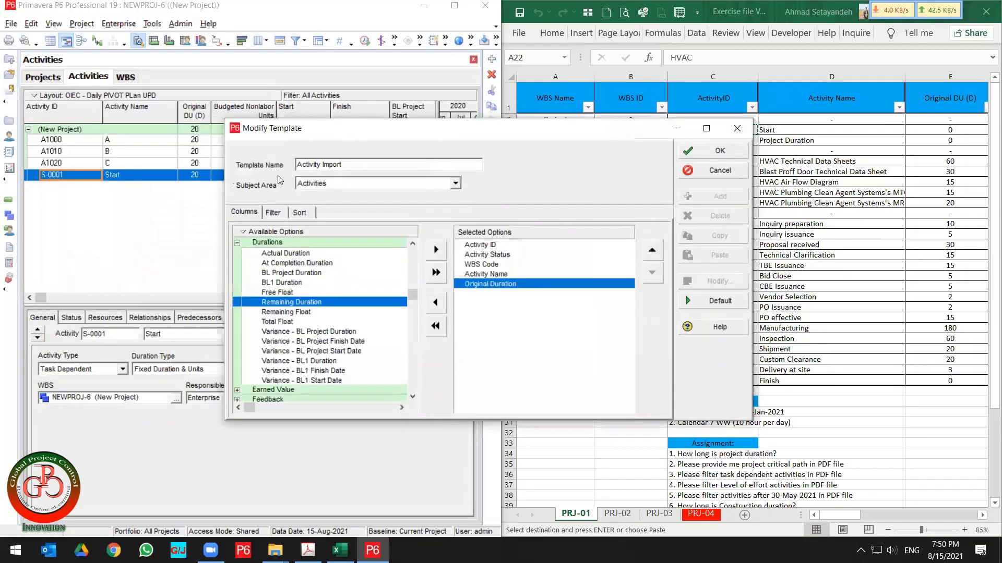
{"action": "left_click", "coordinate": [273, 213]}
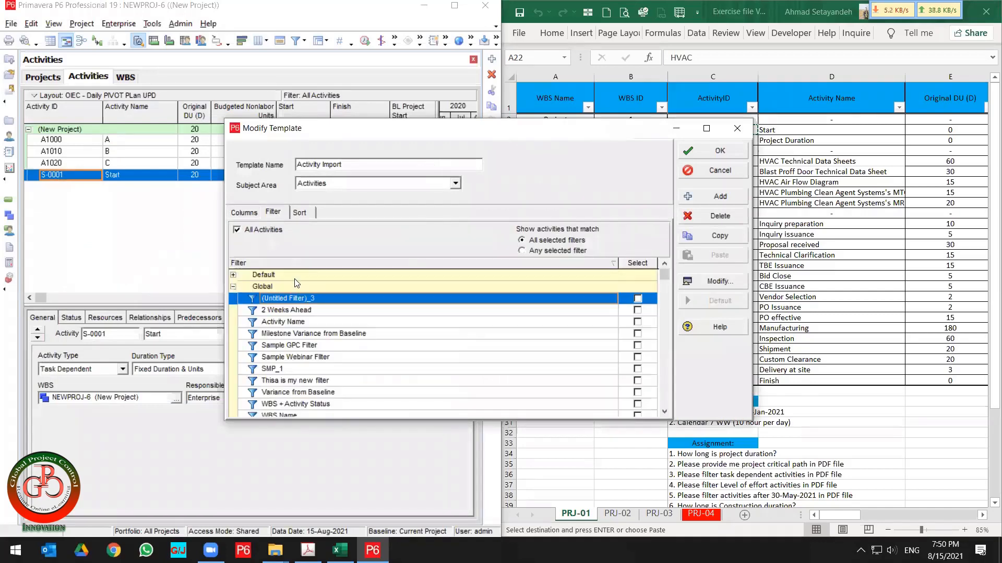
{"action": "left_click", "coordinate": [302, 212]}
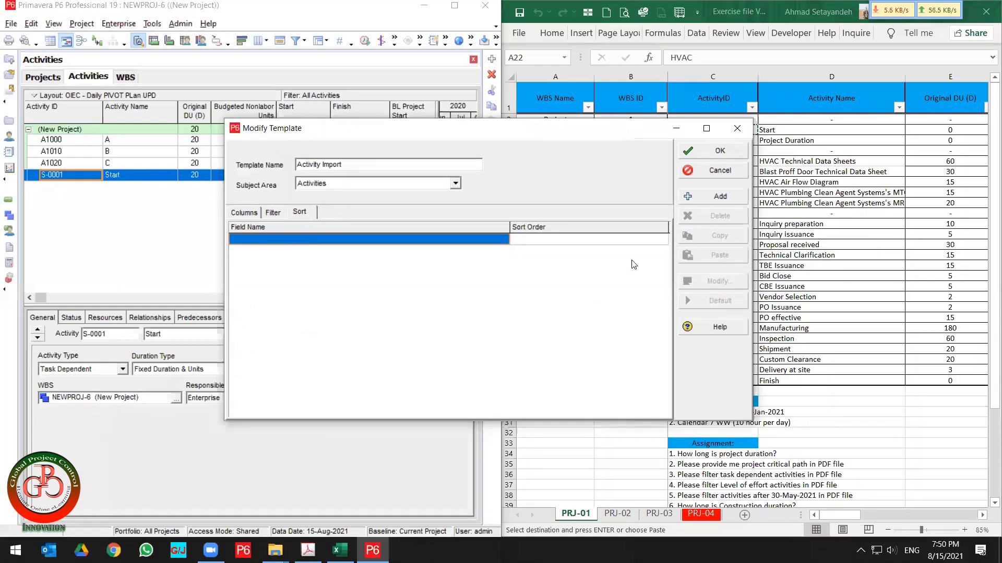
Accept the Activity Import template settings and open the browser for the export file location.
{"action": "left_click", "coordinate": [717, 152]}
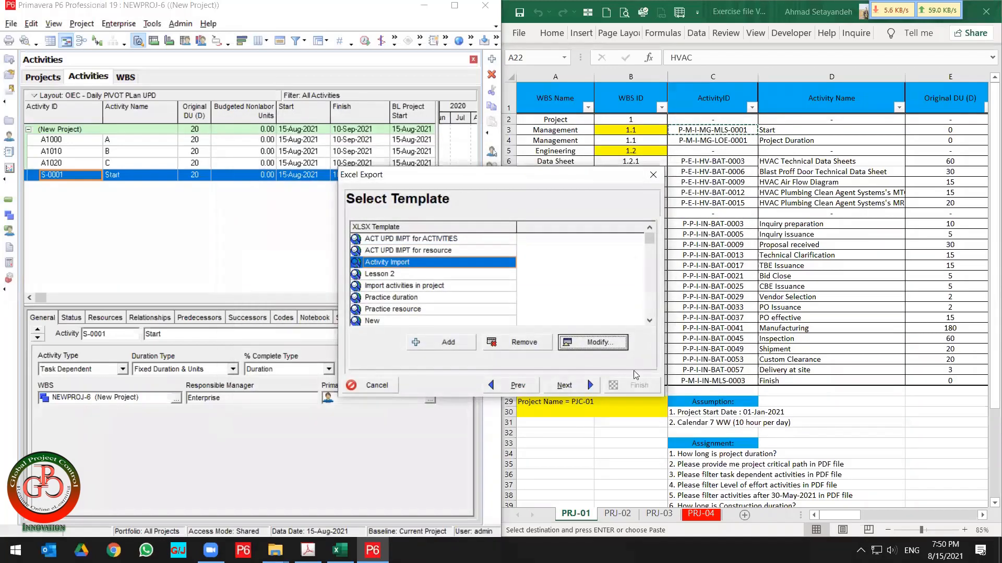
{"action": "left_click", "coordinate": [574, 388]}
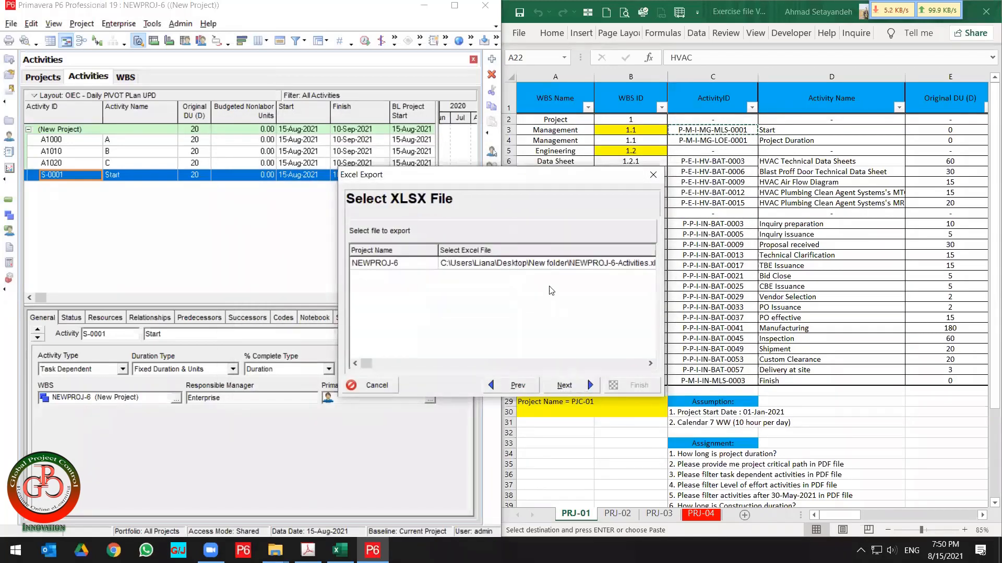
{"action": "left_click", "coordinate": [531, 270]}
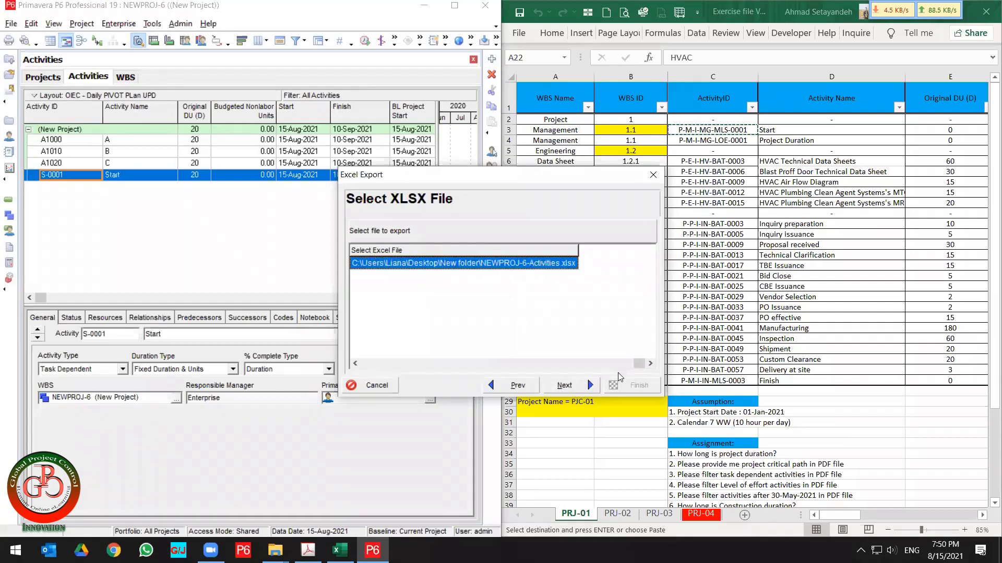
{"action": "left_click", "coordinate": [567, 266]}
{"action": "left_click", "coordinate": [572, 266]}
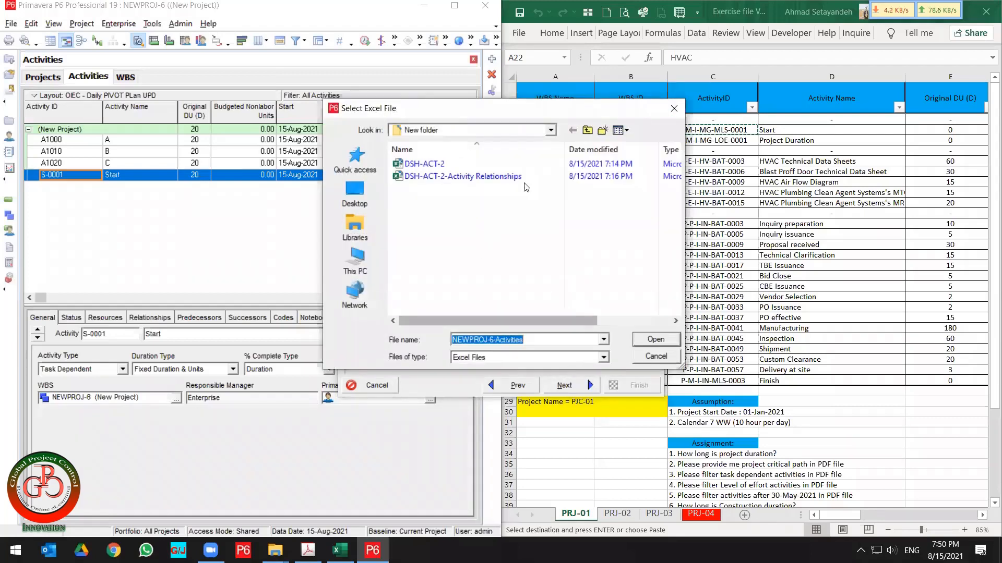
Create a folder named 1 inside New folder and choose it as the export destination.
{"action": "left_click", "coordinate": [601, 128]}
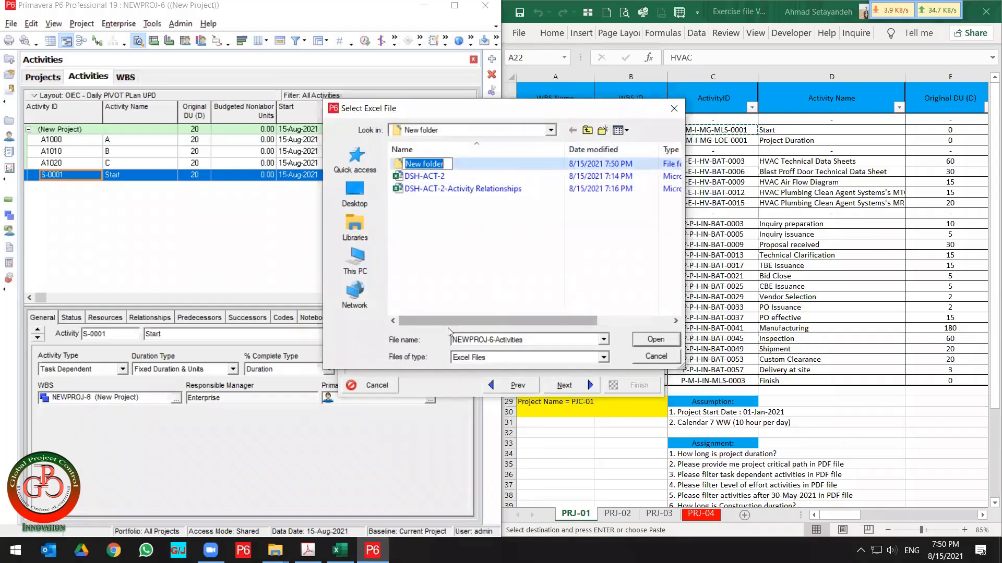
{"action": "type", "text": "1"}
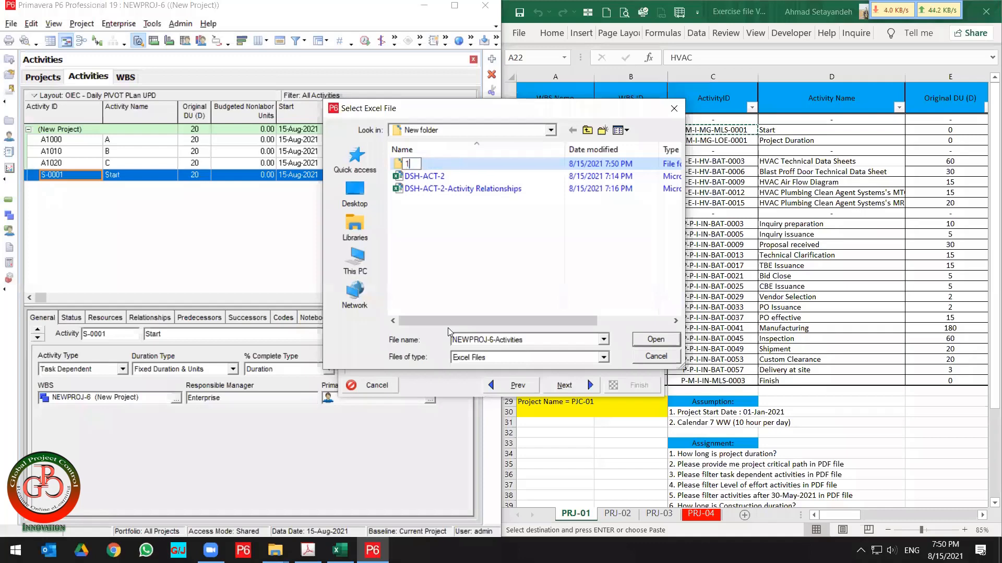
{"action": "key", "text": "Return"}
{"action": "key", "text": "Return"}
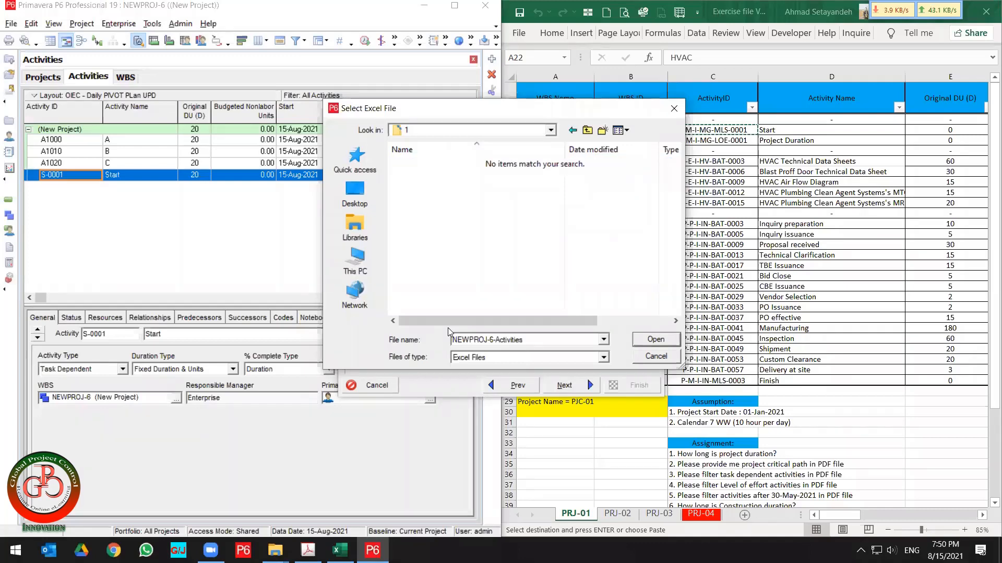
{"action": "left_click", "coordinate": [656, 339]}
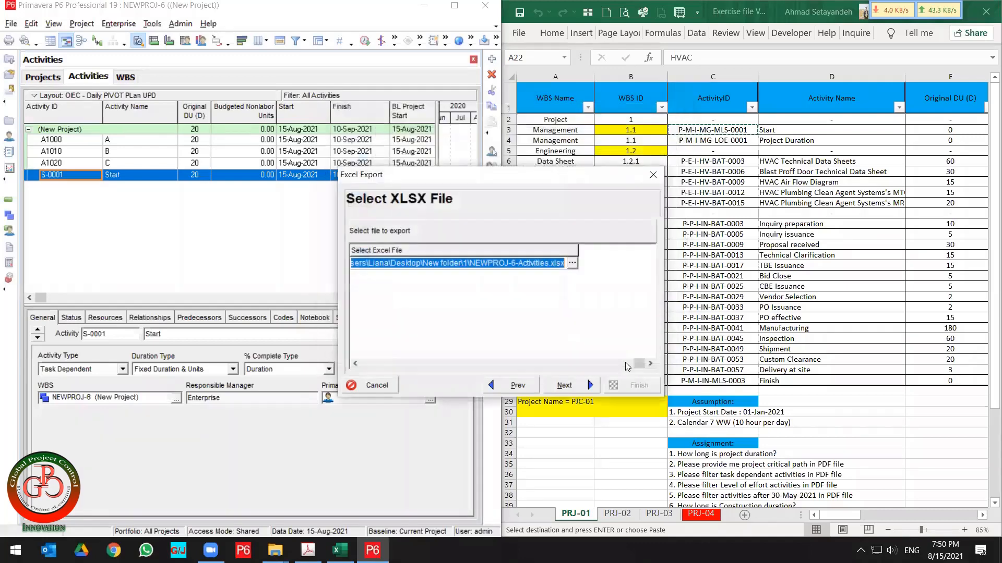
Finish exporting the NEWPROJ-6 activities to NEWPROJ-6-Activities.xlsx.
{"action": "left_click", "coordinate": [594, 387]}
{"action": "left_click", "coordinate": [639, 385]}
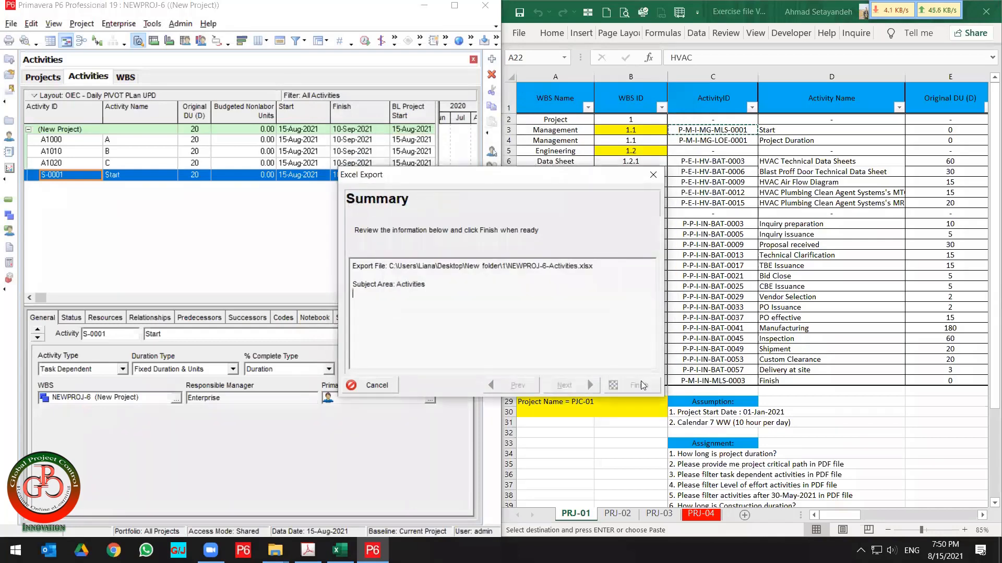
{"action": "left_click", "coordinate": [641, 383]}
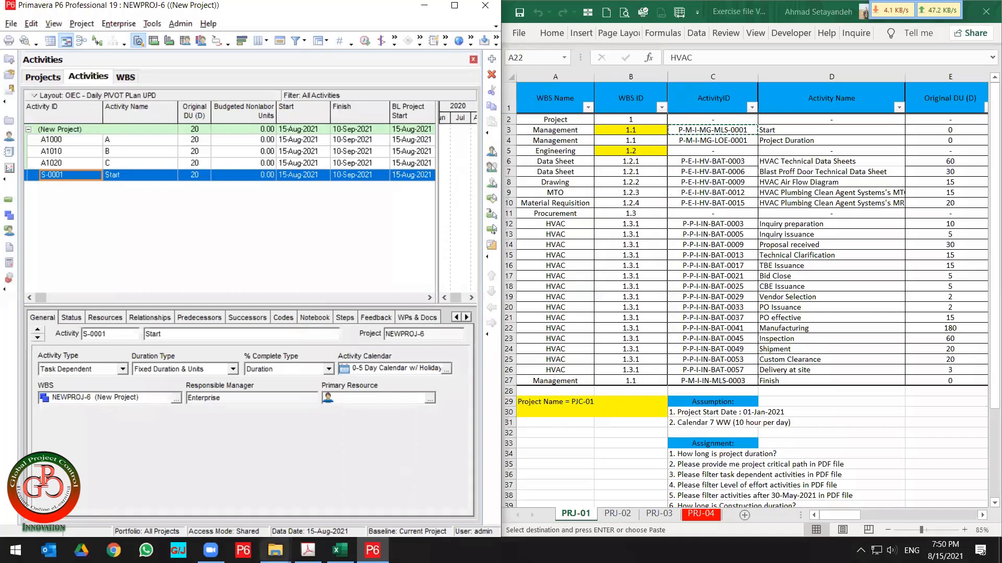
Open the exported NEWPROJ-6-Activities workbook from the Desktop's New folder\1 folder.
{"action": "mouse_move", "coordinate": [274, 550]}
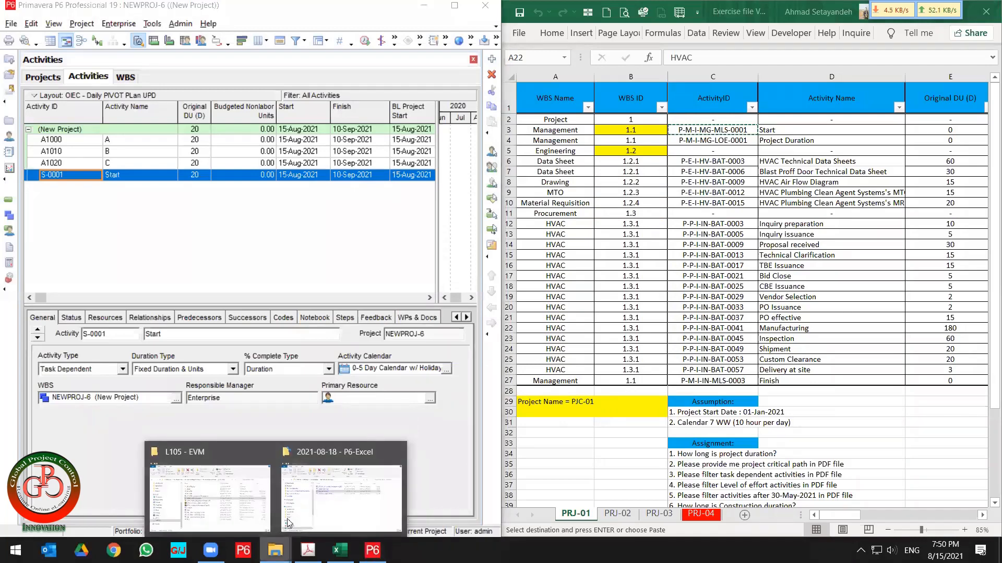
{"action": "left_click", "coordinate": [302, 495]}
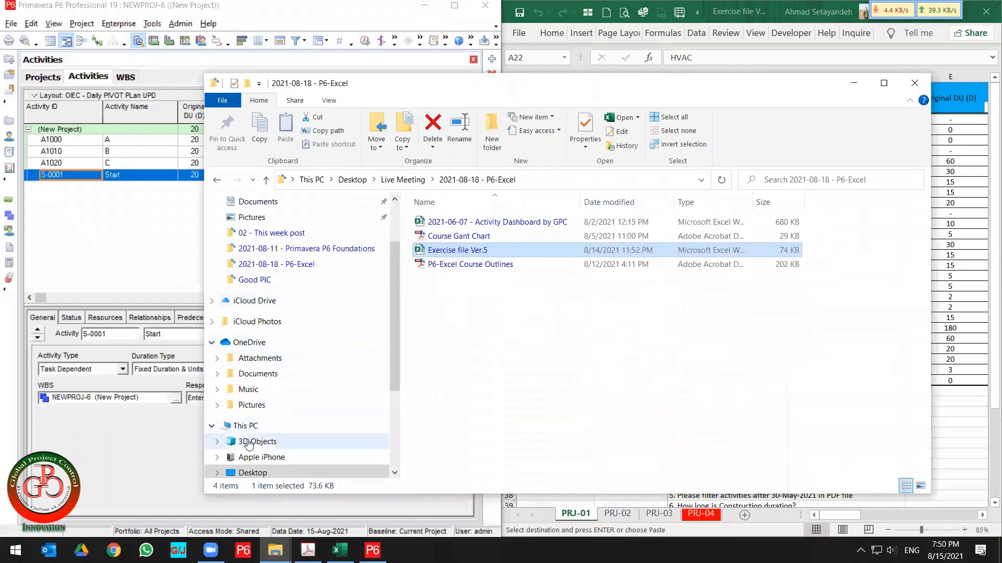
{"action": "left_click", "coordinate": [252, 473]}
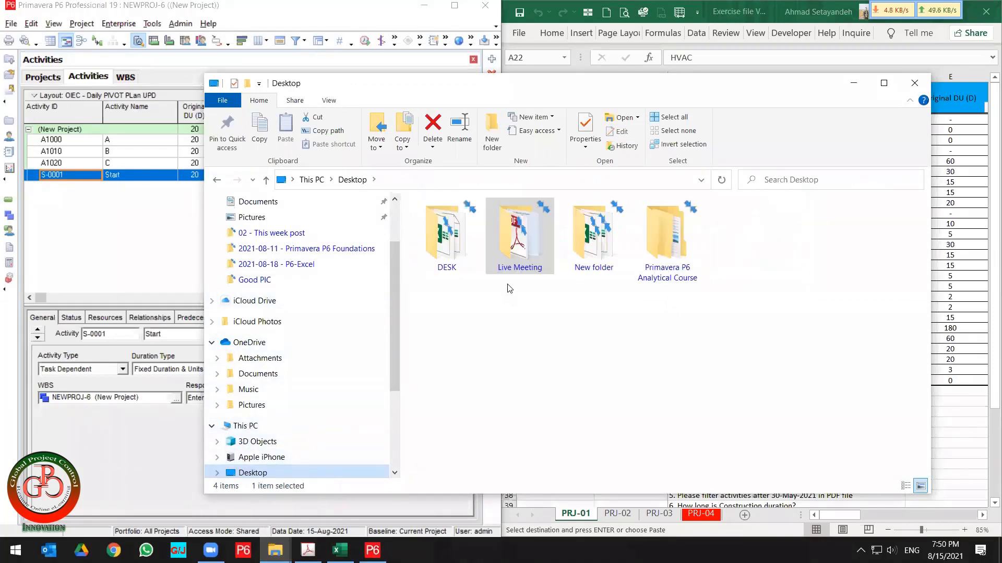
{"action": "double_click", "coordinate": [583, 251]}
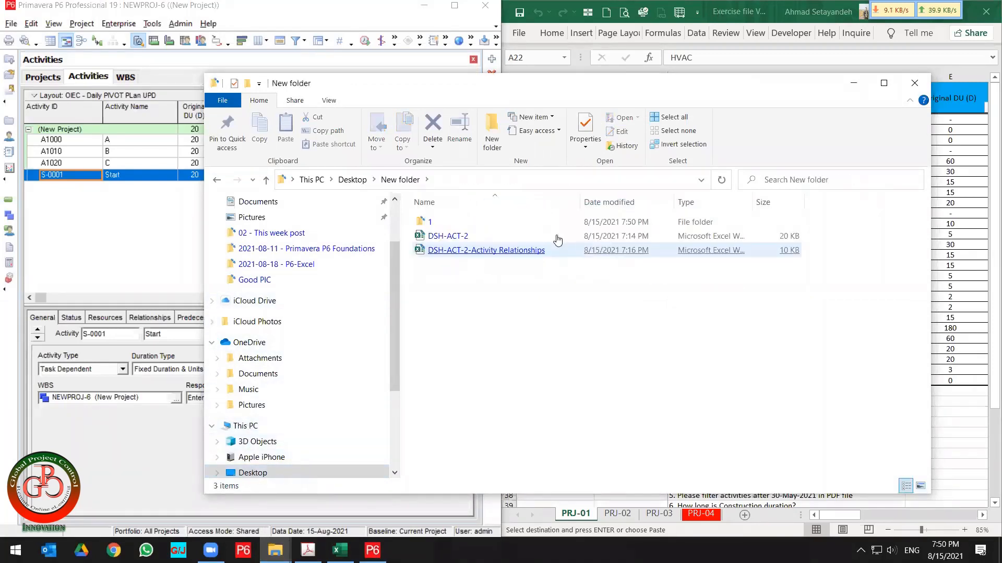
{"action": "left_click", "coordinate": [444, 226]}
{"action": "double_click", "coordinate": [444, 226]}
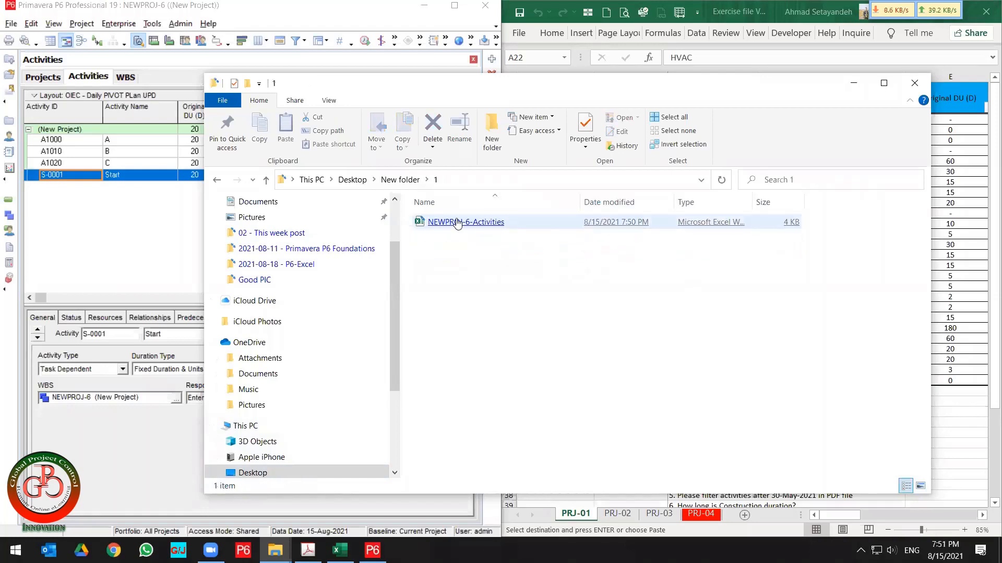
{"action": "left_click", "coordinate": [444, 224]}
{"action": "key", "text": "Return"}
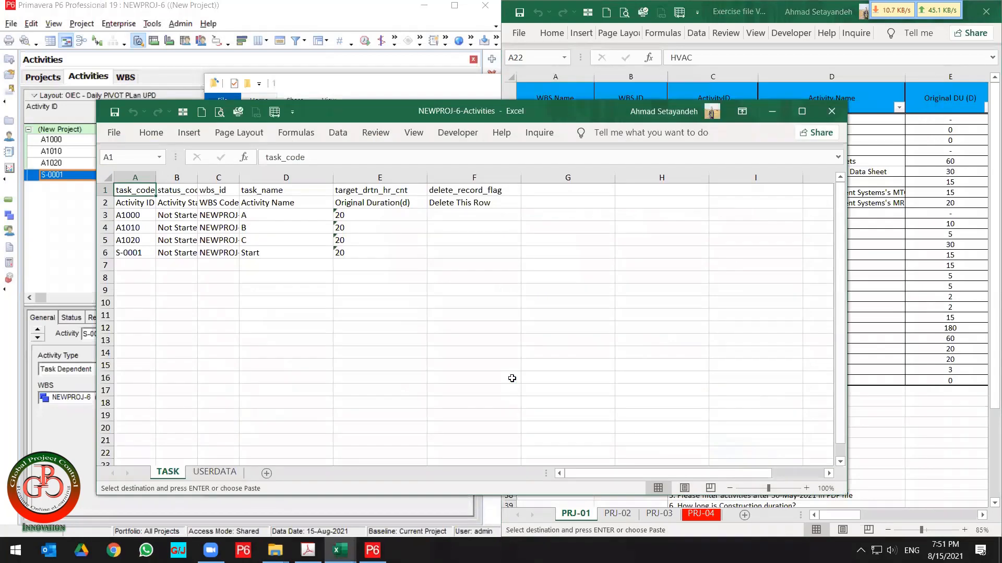
Dock the exported workbook beside the exercise file and autofit all its columns.
{"action": "key", "text": "super+Left"}
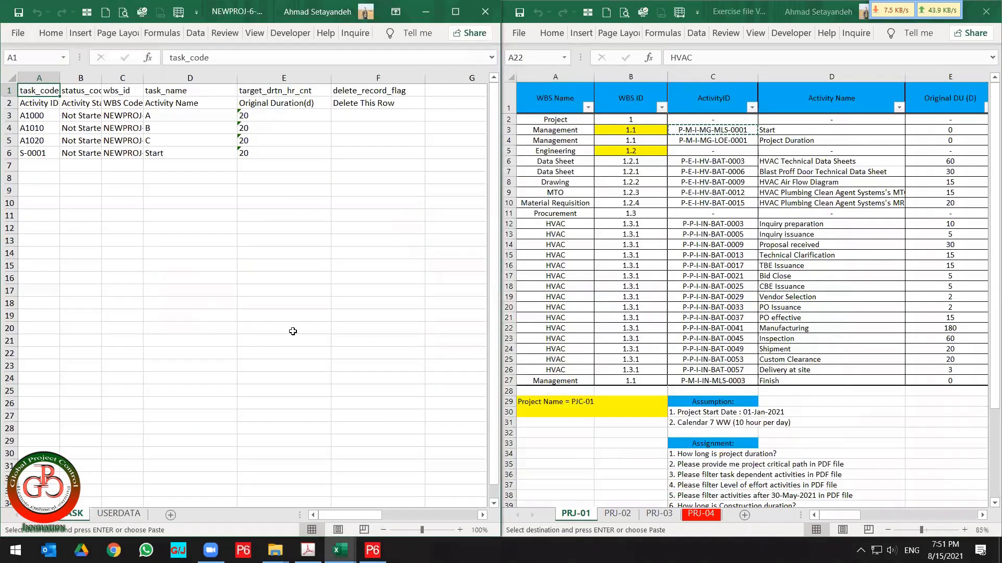
{"action": "left_click", "coordinate": [178, 185]}
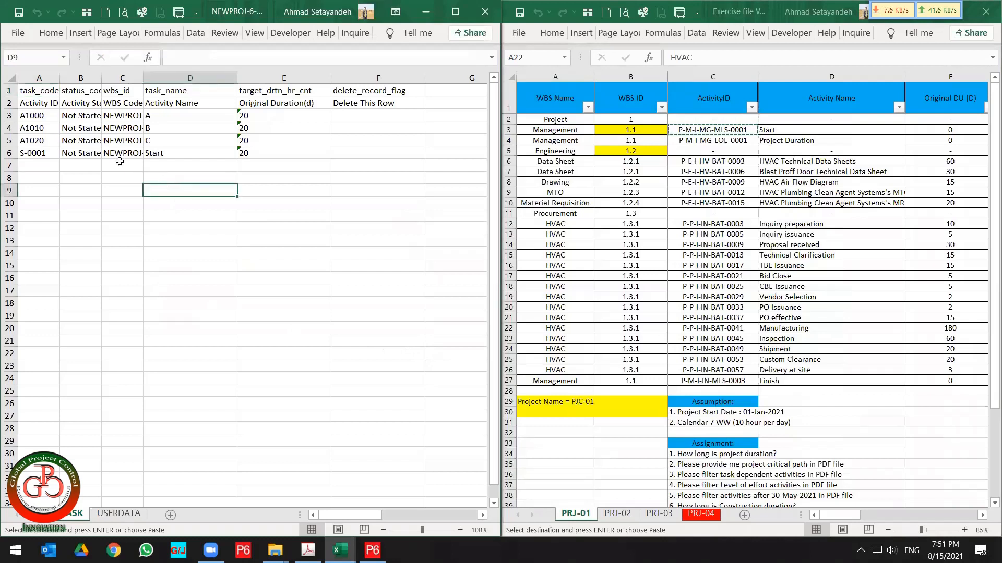
{"action": "left_click", "coordinate": [38, 78]}
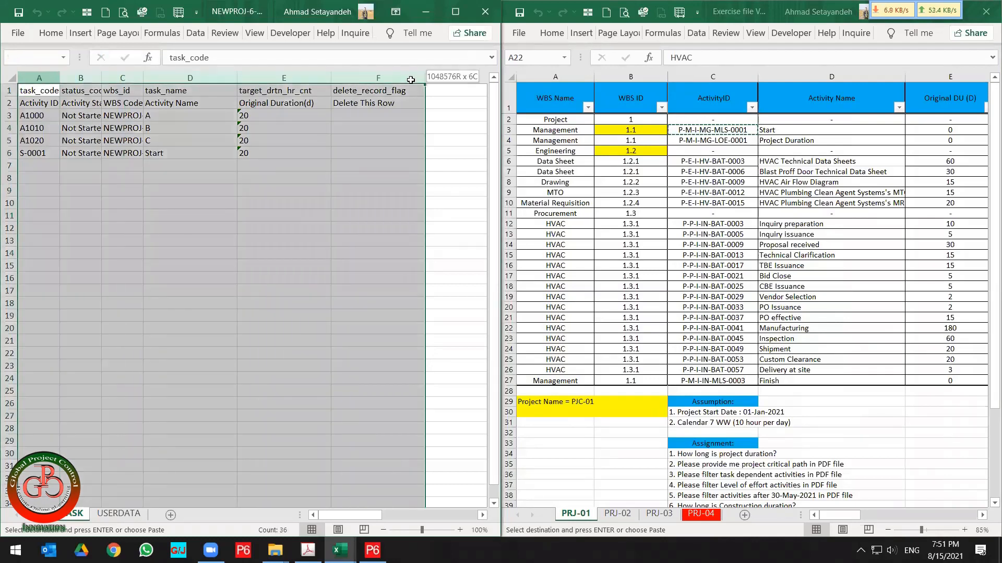
{"action": "left_click_drag", "start_coordinate": [411, 80], "coordinate": [411, 80]}
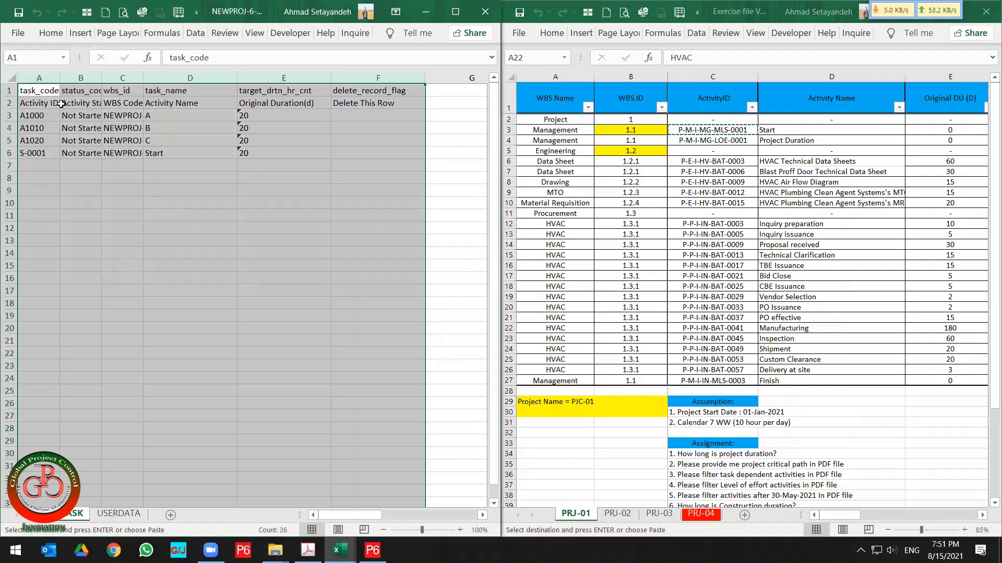
{"action": "double_click", "coordinate": [60, 78]}
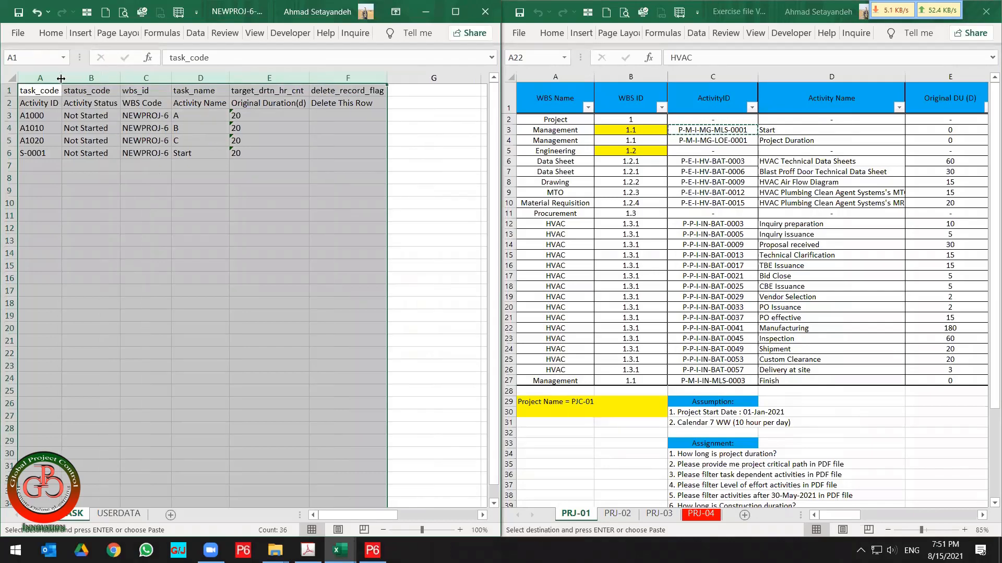
{"action": "left_click", "coordinate": [129, 188]}
Select the row 2 header labels from Activity ID through Original Duration(d) in the exported sheet.
{"action": "left_click", "coordinate": [54, 104]}
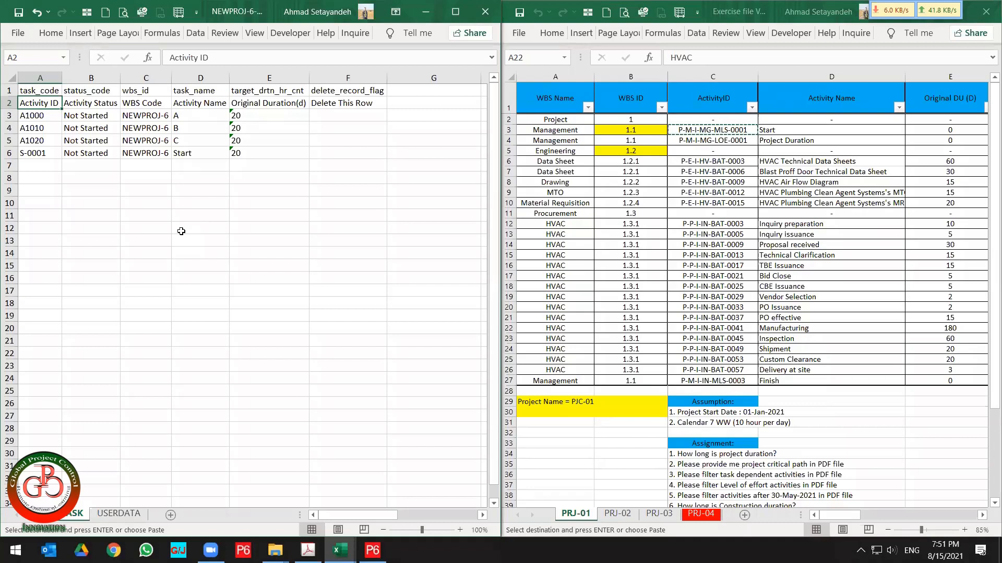
{"action": "key", "text": "shift+Right"}
{"action": "key", "text": "shift+Right"}
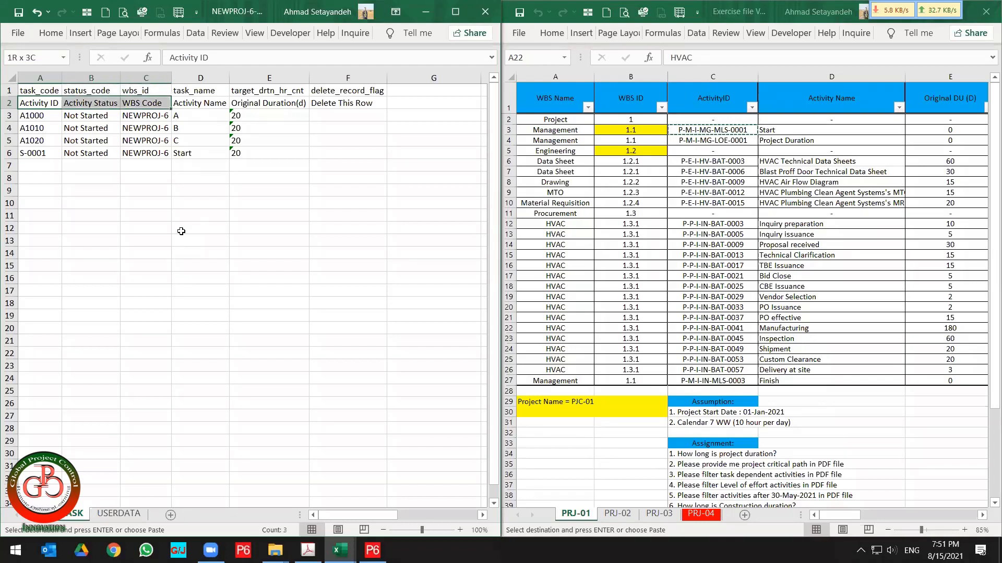
{"action": "key", "text": "shift+Right"}
{"action": "key", "text": "shift+Right"}
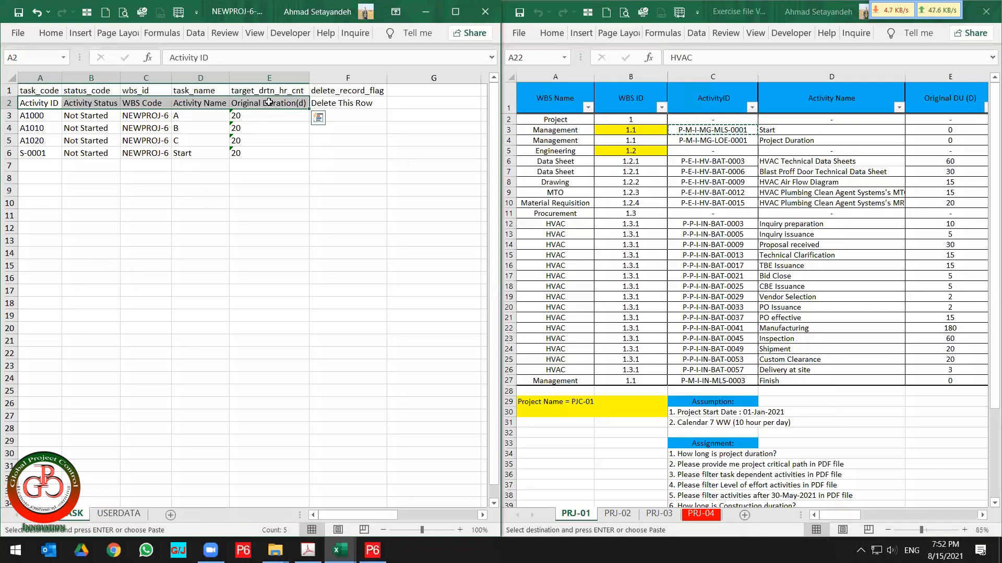
Mark the first two existing activity rows for deletion by entering d in the Delete This Row column.
{"action": "left_click", "coordinate": [349, 101]}
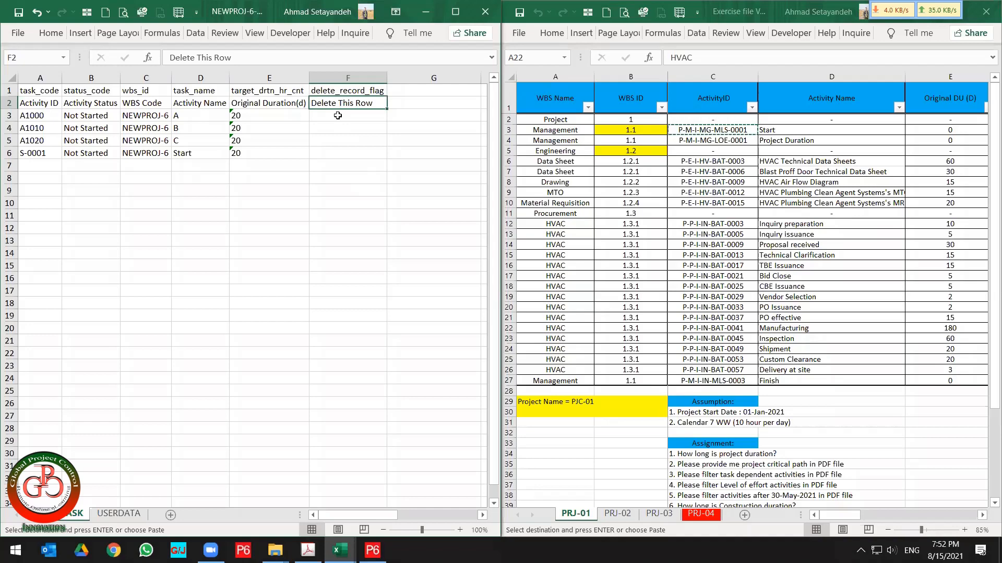
{"action": "left_click", "coordinate": [6, 117]}
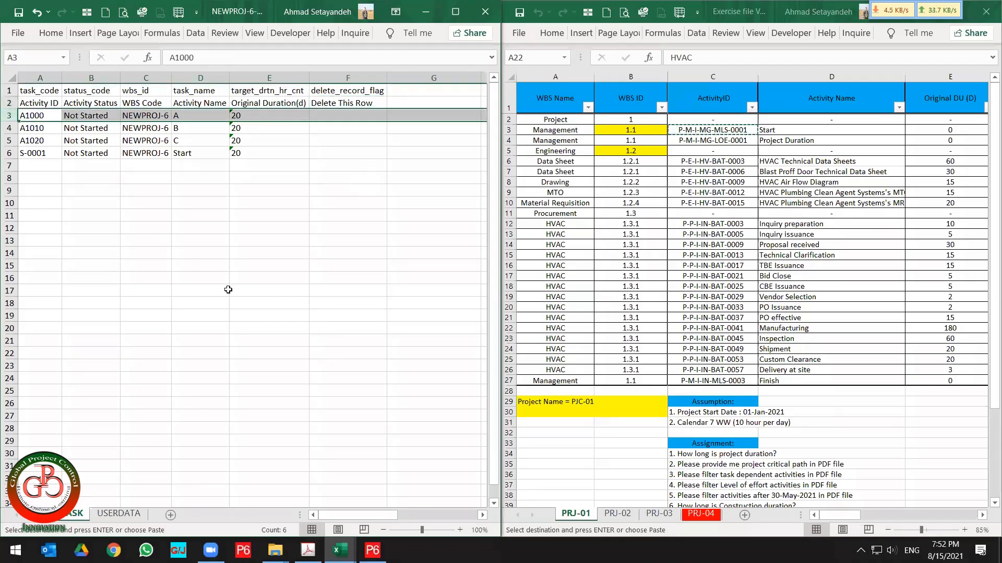
{"action": "left_click", "coordinate": [336, 115]}
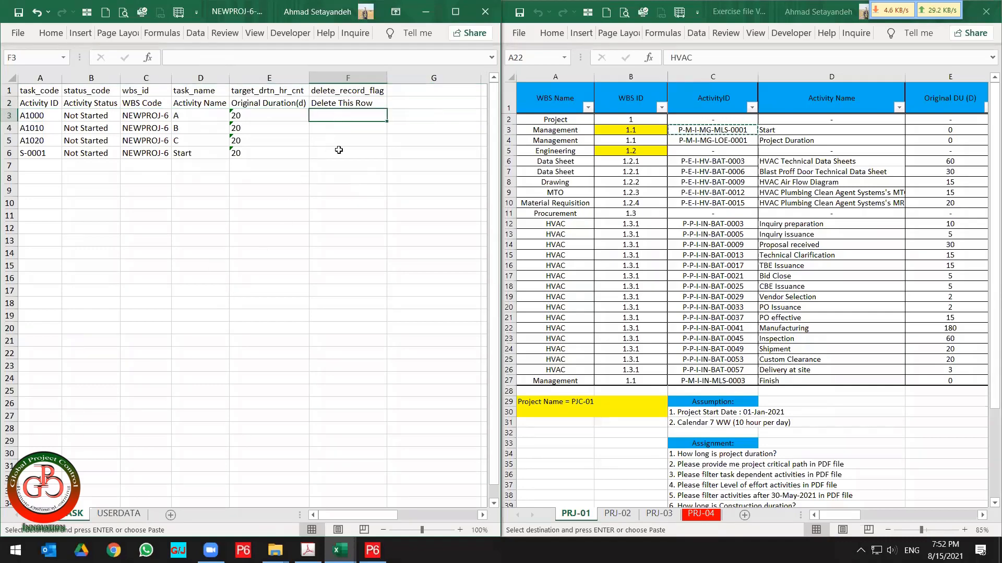
{"action": "type", "text": "D"}
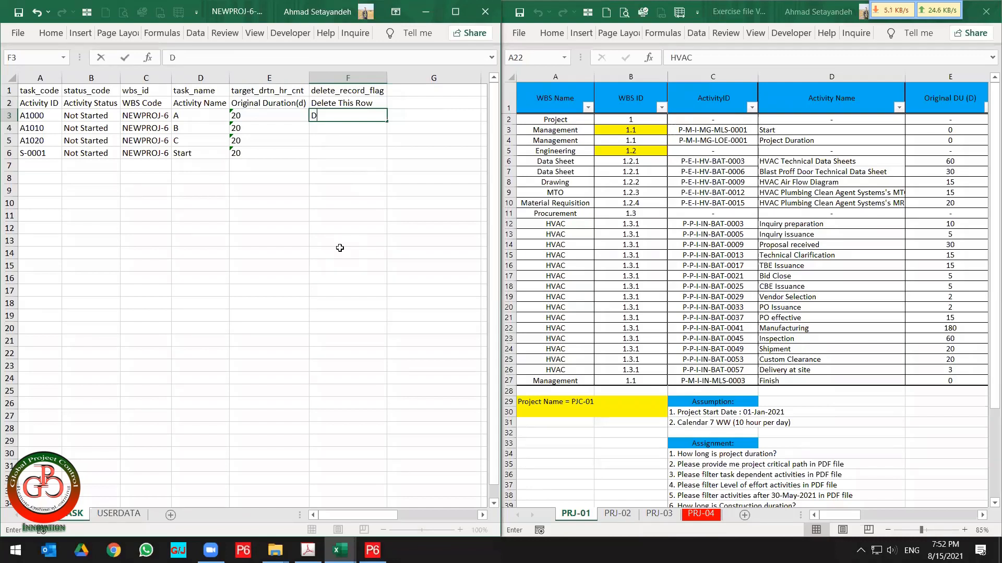
{"action": "key", "text": "Return"}
{"action": "type", "text": "d"}
{"action": "key", "text": "Return"}
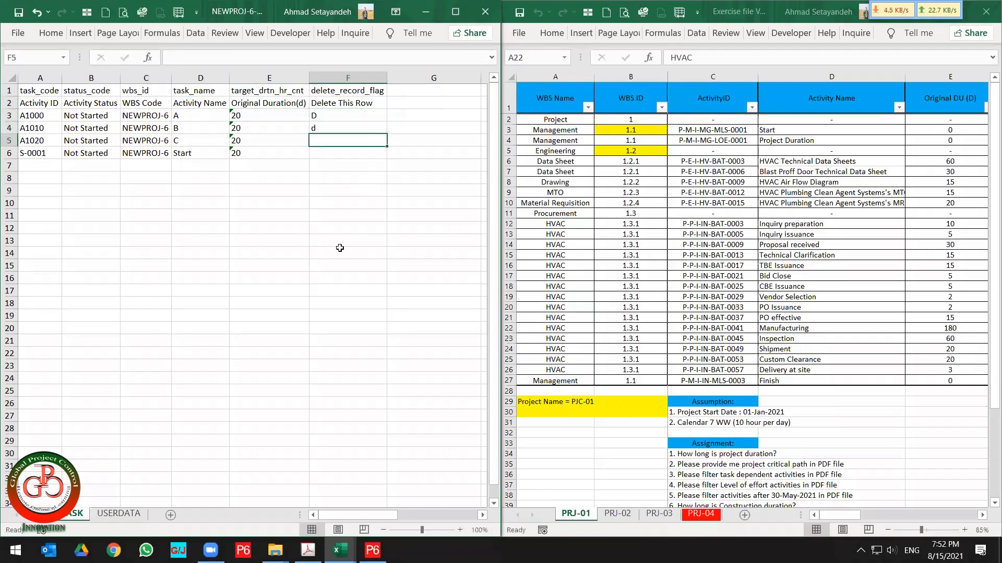
Copy the d deletion flag down to all four existing activity rows, A1000 through S-0001.
{"action": "key", "text": "Up"}
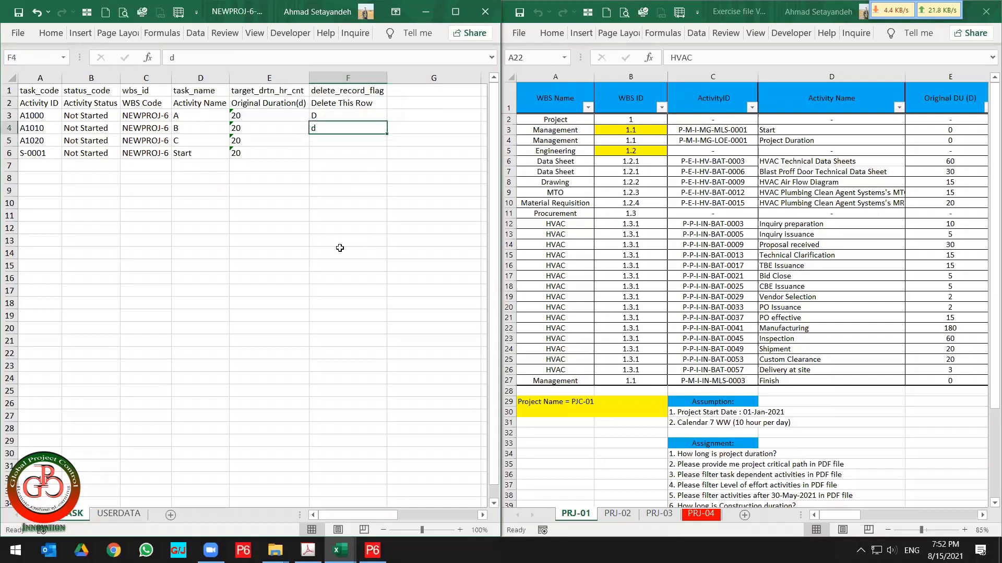
{"action": "key", "text": "Down"}
{"action": "key", "text": "Down"}
{"action": "key", "text": "Down"}
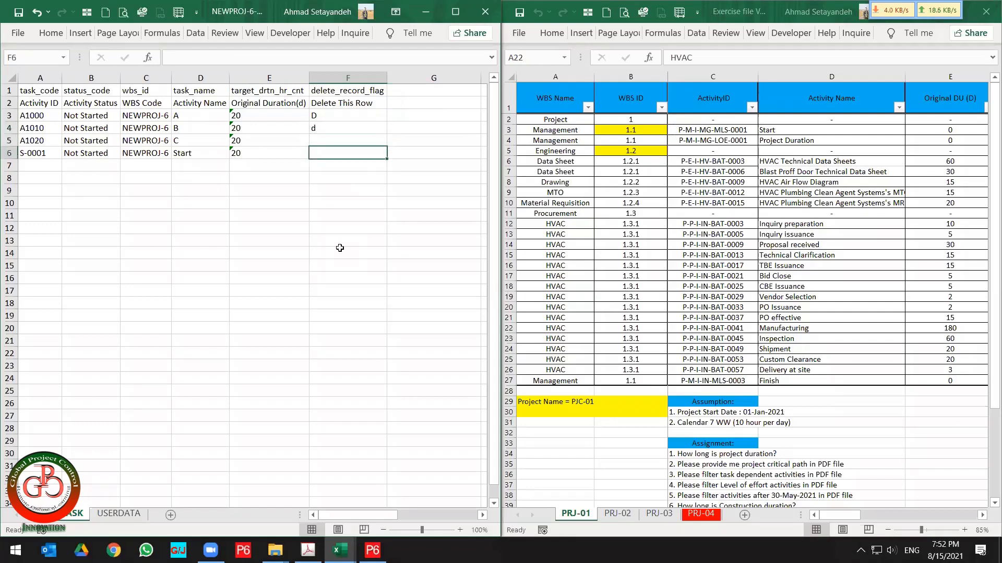
{"action": "key", "text": "Up"}
{"action": "key", "text": "Up"}
{"action": "key", "text": "Up"}
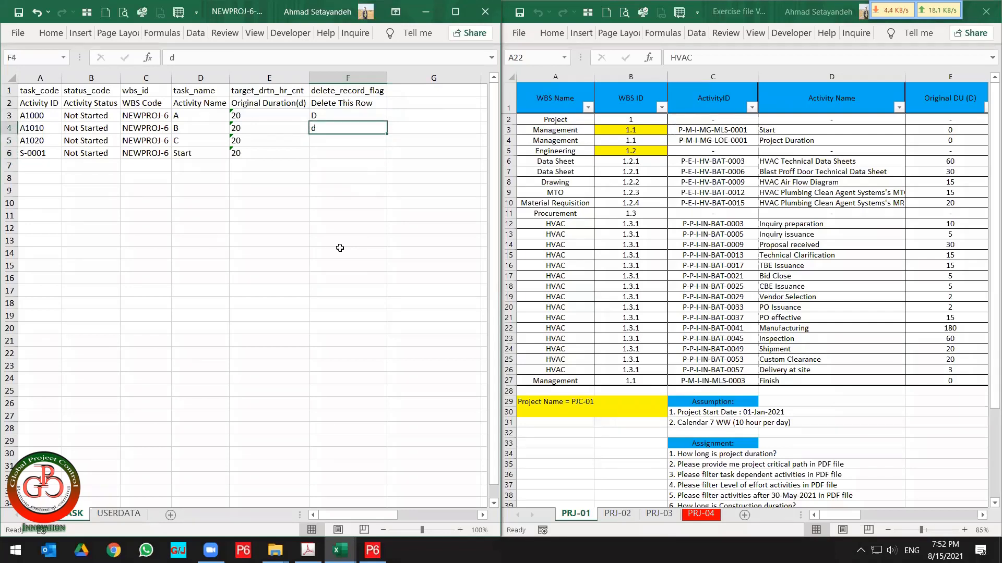
{"action": "key", "text": "ctrl+c"}
{"action": "key", "text": "Up"}
{"action": "key", "text": "shift+Down"}
{"action": "key", "text": "shift+Down"}
{"action": "key", "text": "shift+Down"}
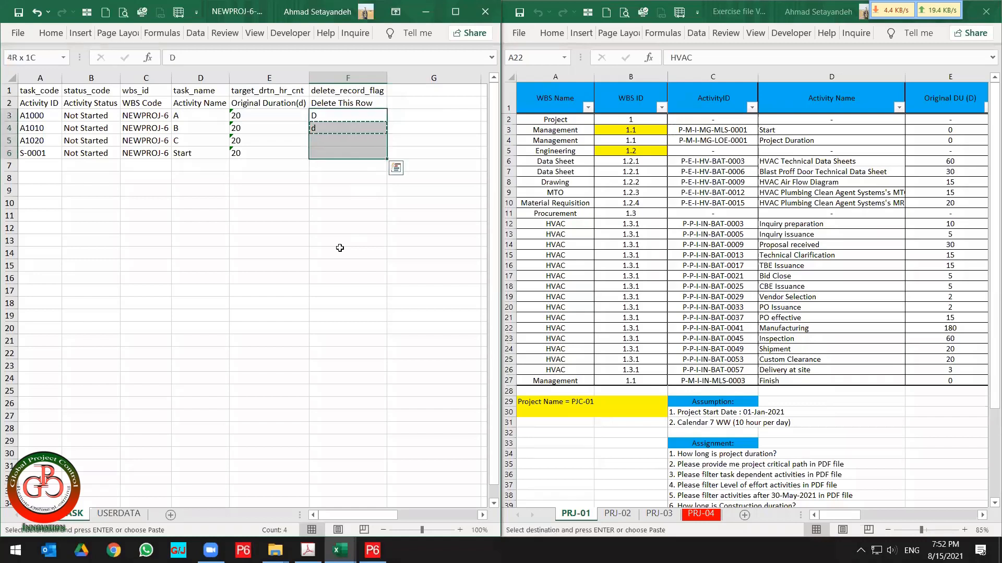
{"action": "key", "text": "ctrl+v"}
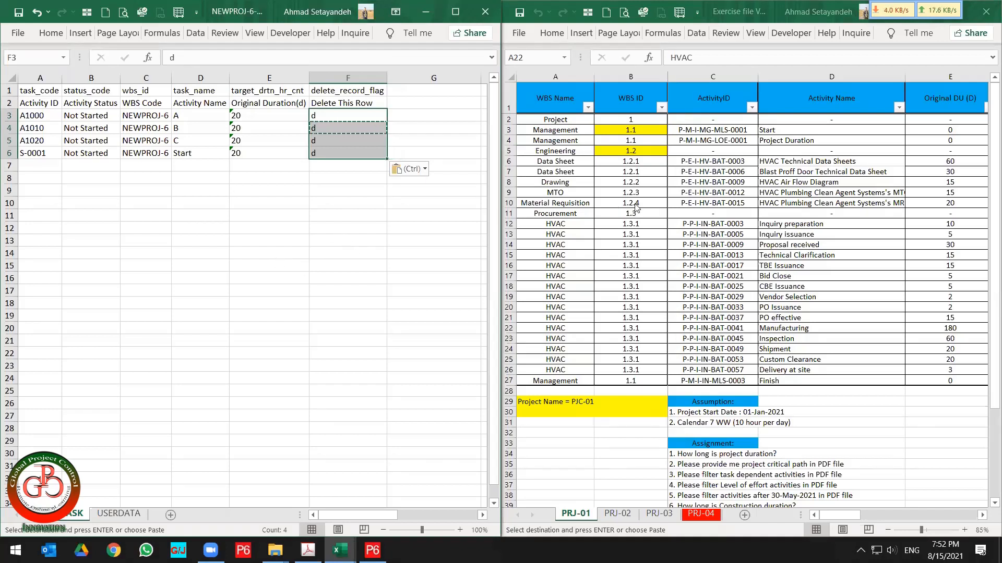
Paste the PRJ-01 Activity IDs as values into the Activity ID column from row 7, and autofit that column.
{"action": "left_click", "coordinate": [703, 141]}
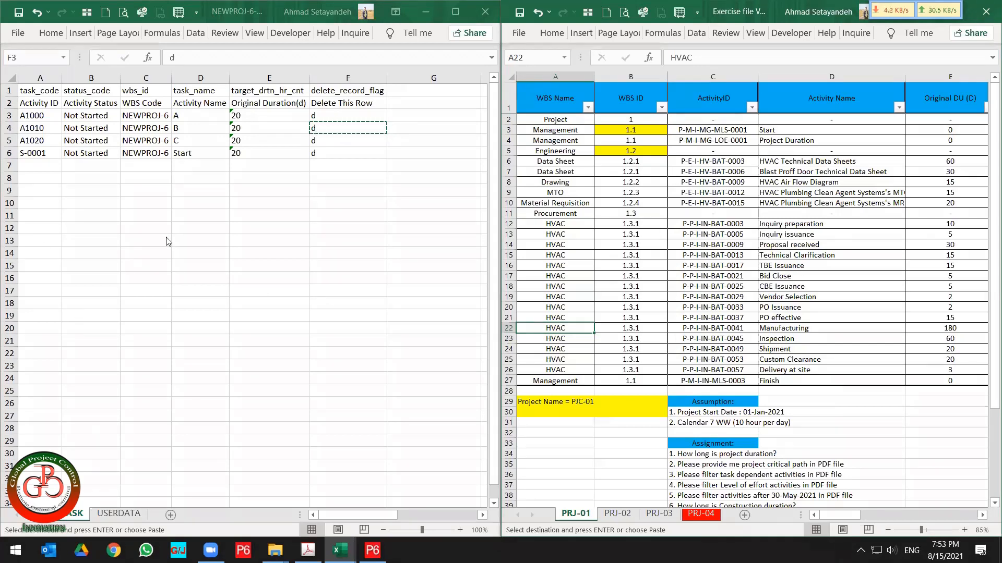
{"action": "left_click", "coordinate": [720, 131]}
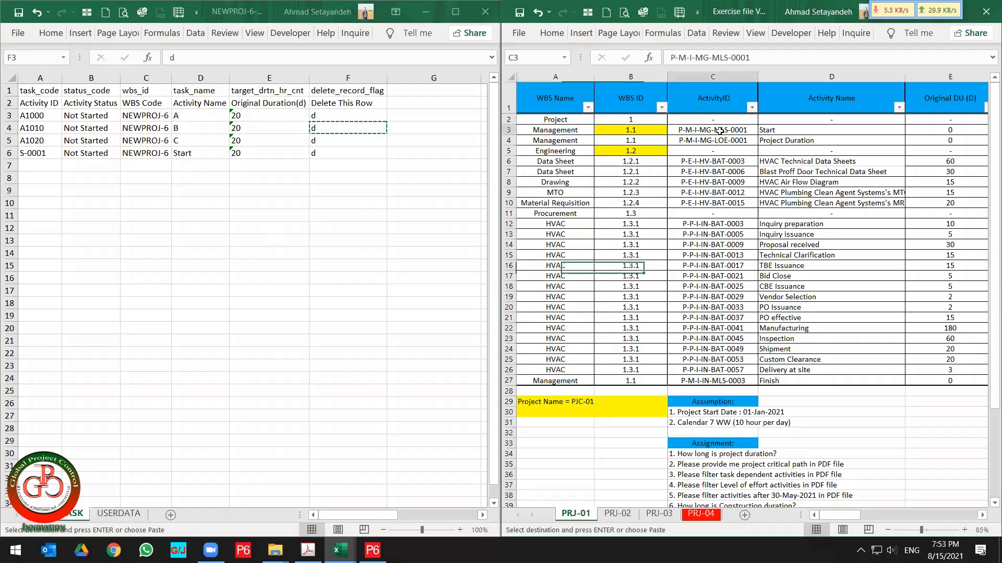
{"action": "left_click_drag", "start_coordinate": [720, 131], "coordinate": [715, 380]}
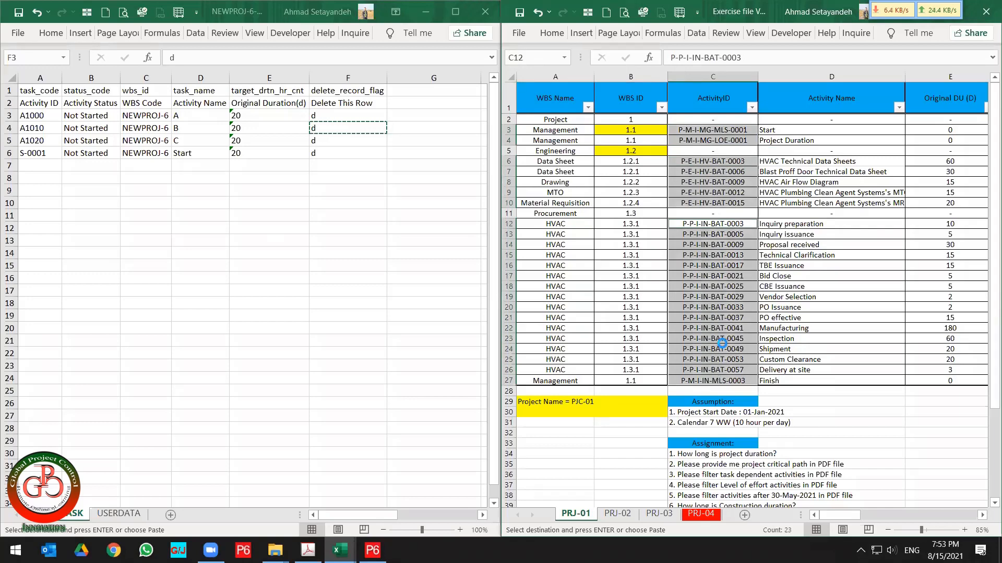
{"action": "left_click", "coordinate": [107, 197]}
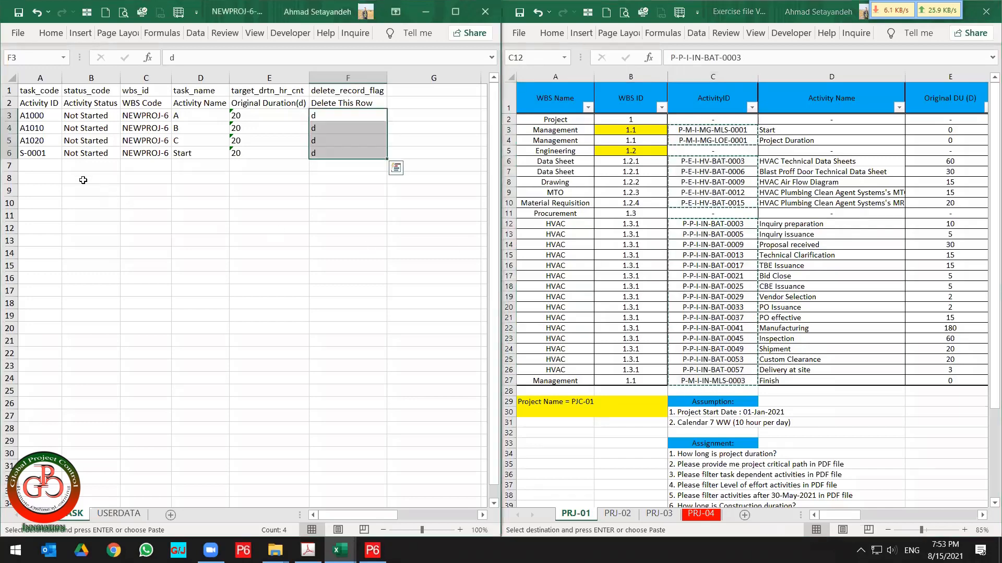
{"action": "left_click", "coordinate": [38, 165]}
{"action": "right_click", "coordinate": [38, 165]}
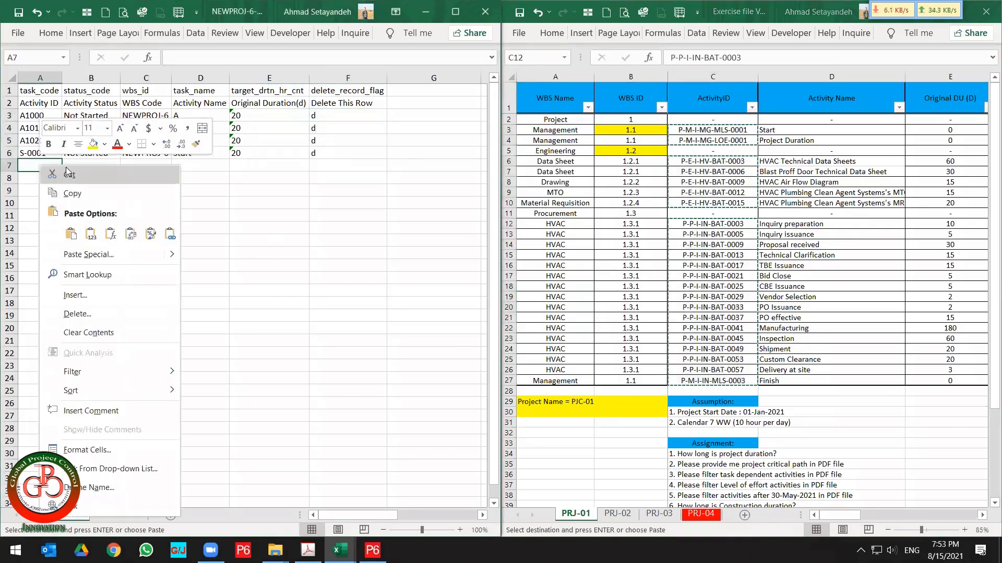
{"action": "left_click", "coordinate": [84, 233]}
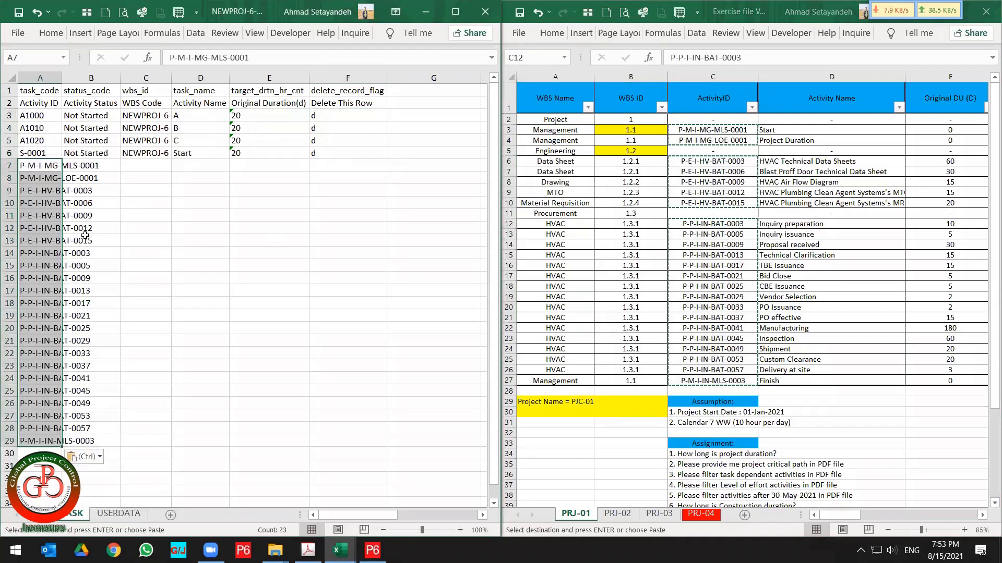
{"action": "double_click", "coordinate": [63, 75]}
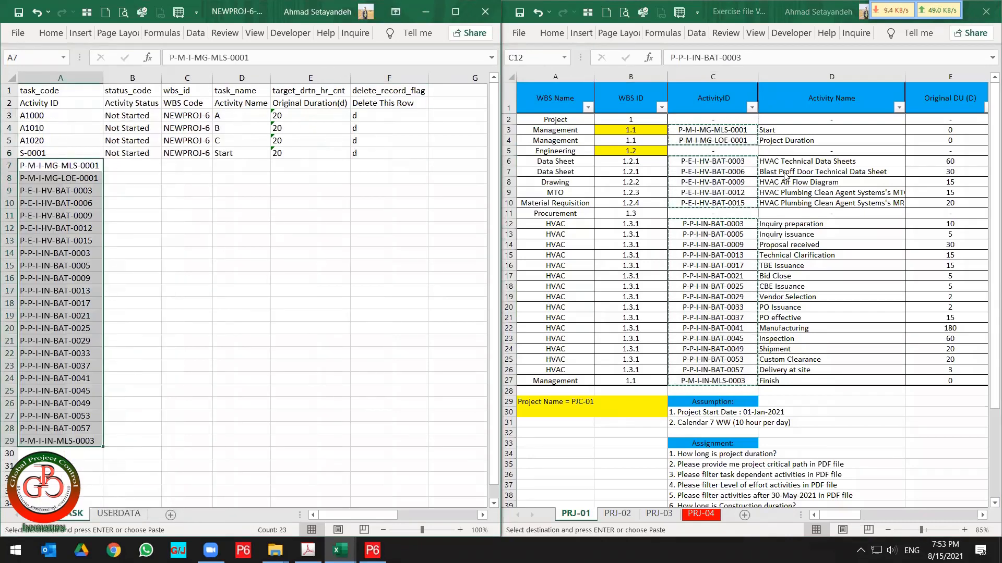
Copy the PRJ-01 activity names and paste them as values into the Activity Status column from row 7.
{"action": "left_click", "coordinate": [789, 128]}
{"action": "left_click_drag", "start_coordinate": [789, 127], "coordinate": [792, 380]}
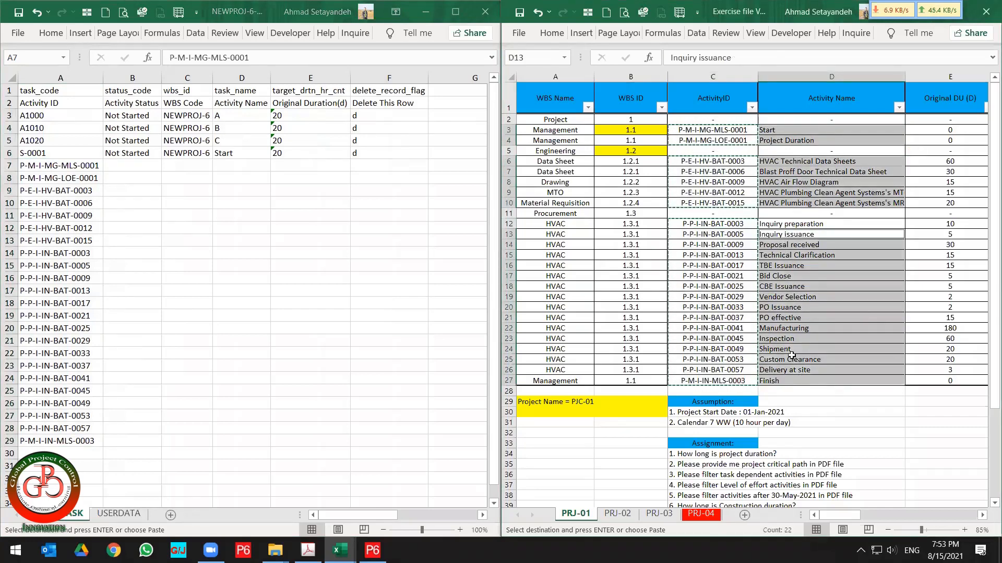
{"action": "key", "text": "ctrl+c"}
{"action": "left_click", "coordinate": [786, 254]}
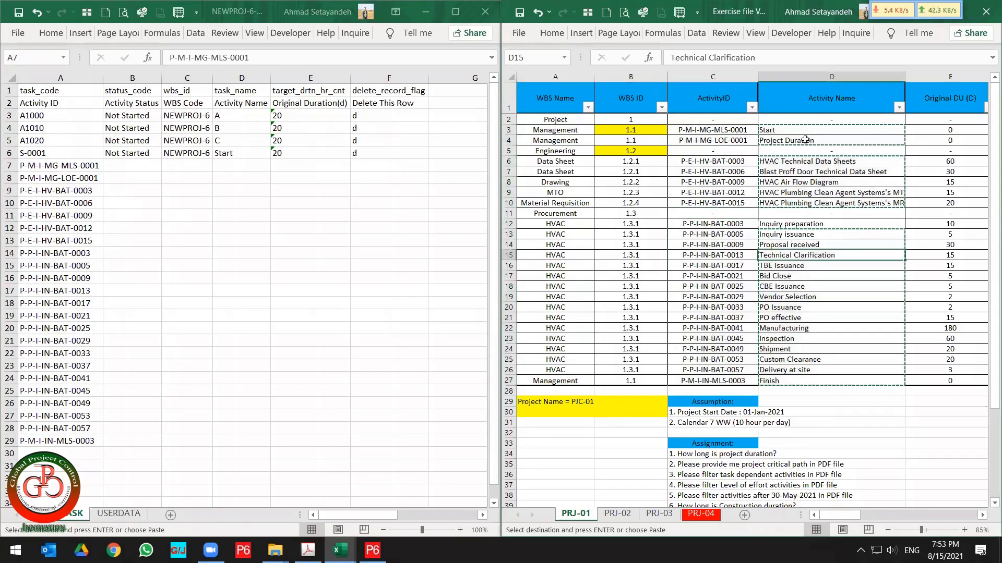
{"action": "left_click_drag", "start_coordinate": [793, 130], "coordinate": [786, 381]}
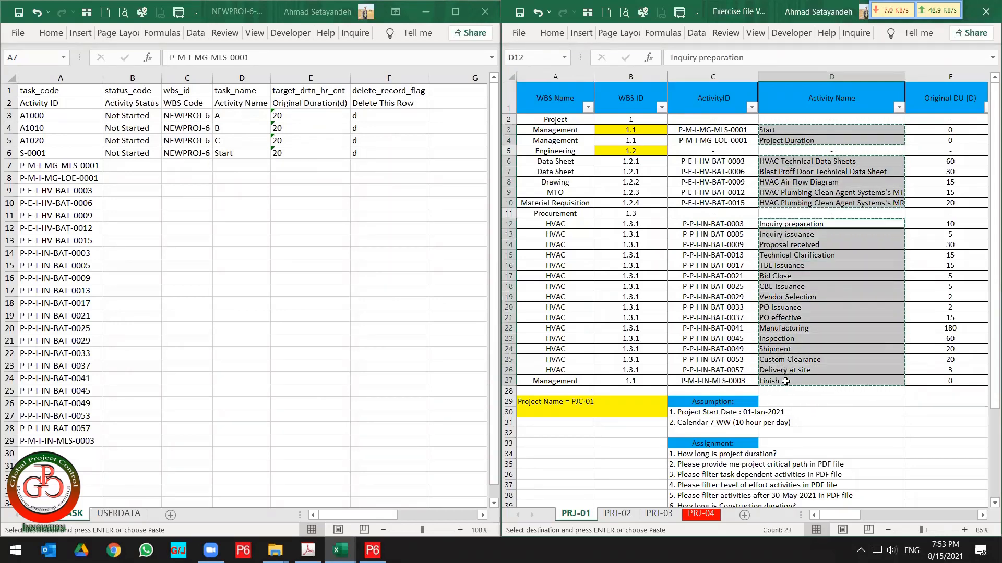
{"action": "left_click", "coordinate": [132, 168]}
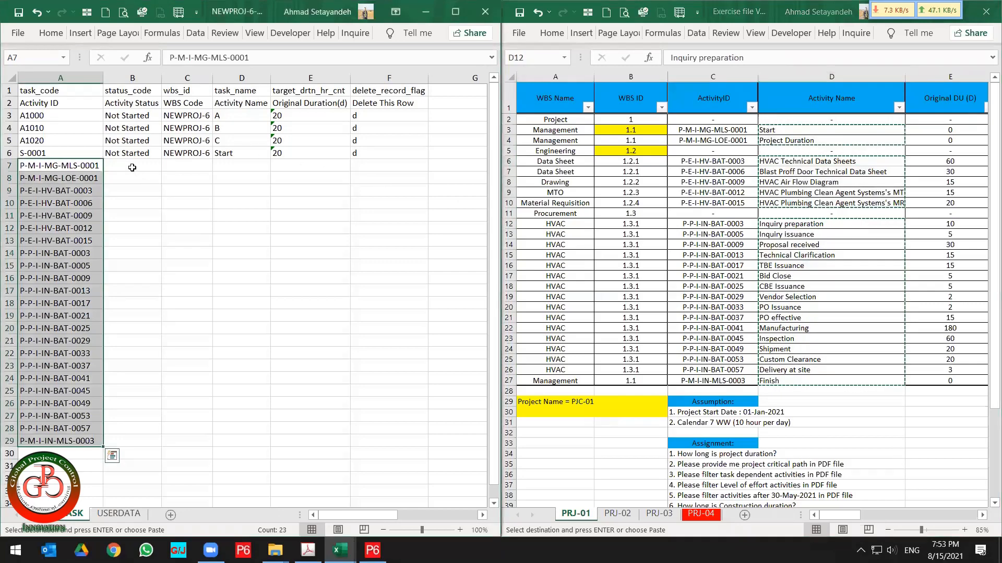
{"action": "left_click", "coordinate": [132, 168]}
{"action": "right_click", "coordinate": [133, 168]}
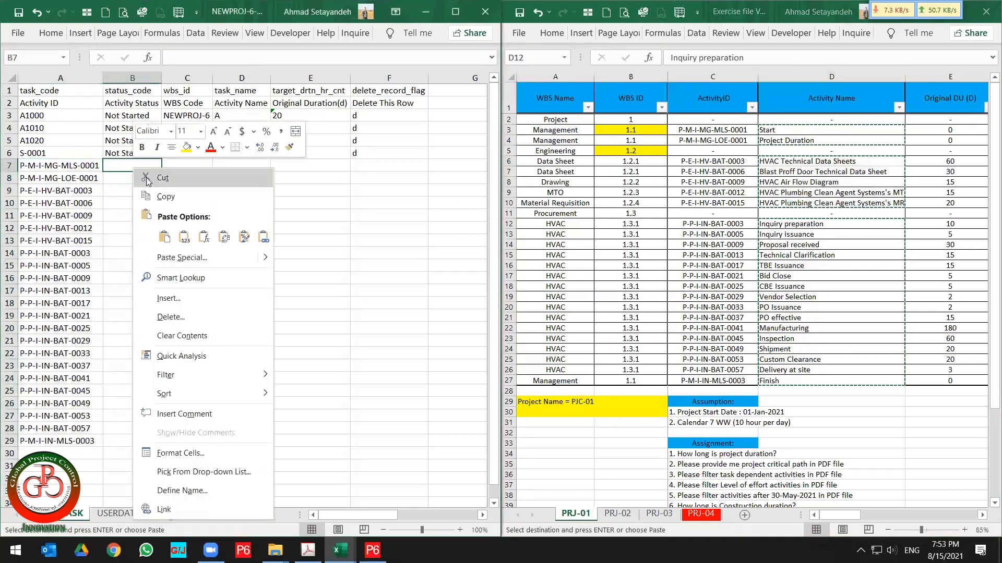
{"action": "left_click", "coordinate": [181, 241]}
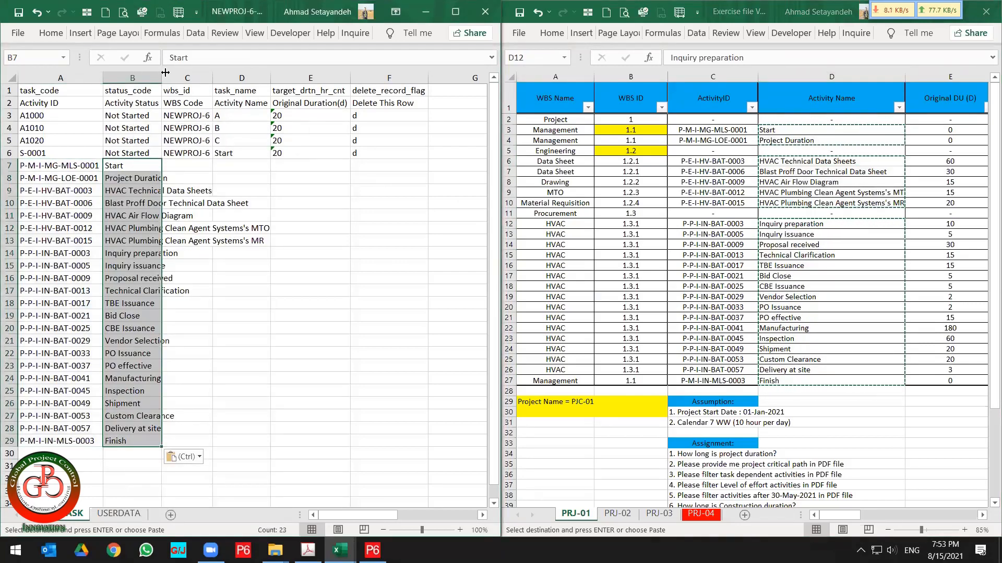
Fill the WBS Code NEWPROJ-6 down the new activity rows 7 through 29.
{"action": "left_click", "coordinate": [186, 152]}
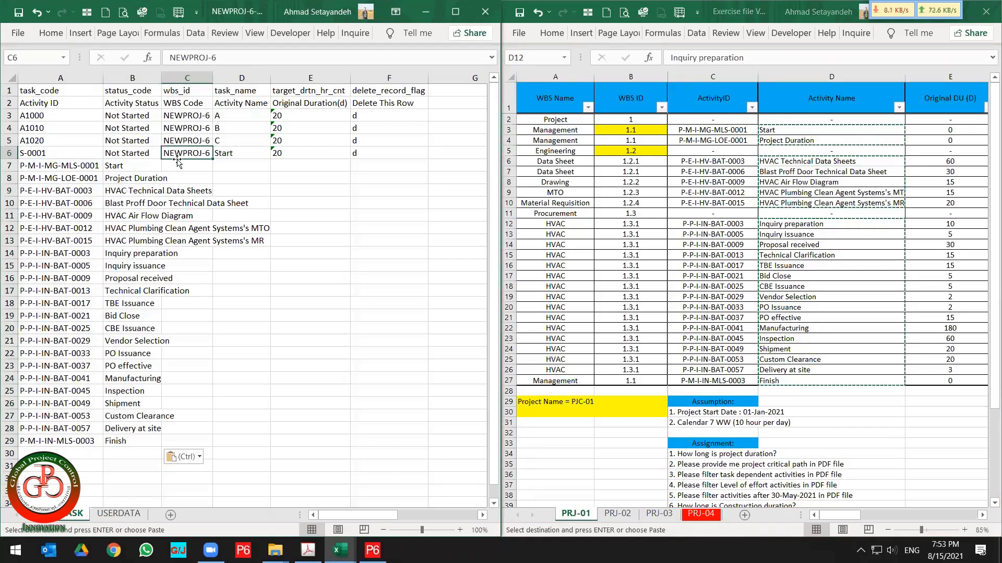
{"action": "left_click_drag", "start_coordinate": [177, 160], "coordinate": [172, 436]}
{"action": "type", "text": "NEWPROJ-6 NEWPROJ-6 NEWPROJ-6 NEWPROJ-6 NEWPROJ-6 NEWPROJ-6 NEWPROJ-6 NEWPROJ-6 NEWPROJ-6 NEWPROJ-6 NEWPROJ-6 NEWPROJ-6 NEWPROJ-6 NEWPROJ-6 NEWPROJ-6 NEWPROJ-6 NEWPROJ-6 NEWPROJ-6 NEWPROJ-6 NEWPROJ-6 NEWPROJ-6 NEWPROJ-6 NEWPROJ-6"}
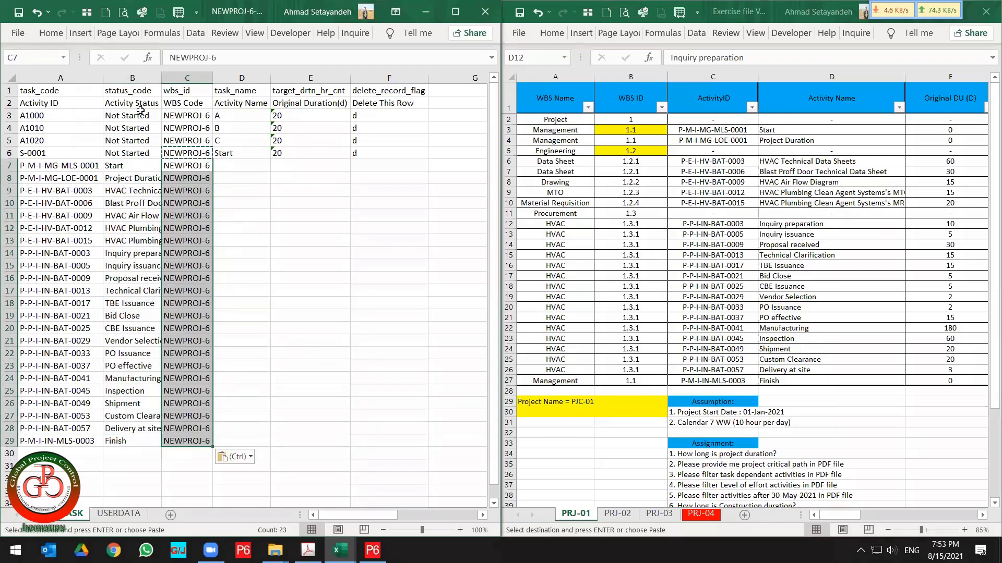
Move the pasted activity names over into the Activity Name column.
{"action": "left_click", "coordinate": [127, 102]}
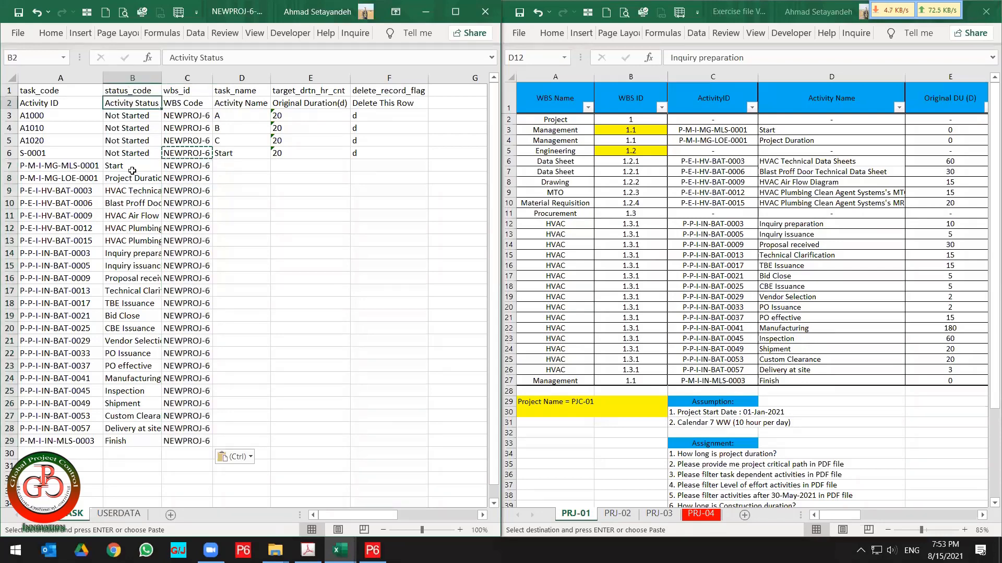
{"action": "left_click_drag", "start_coordinate": [126, 165], "coordinate": [116, 440]}
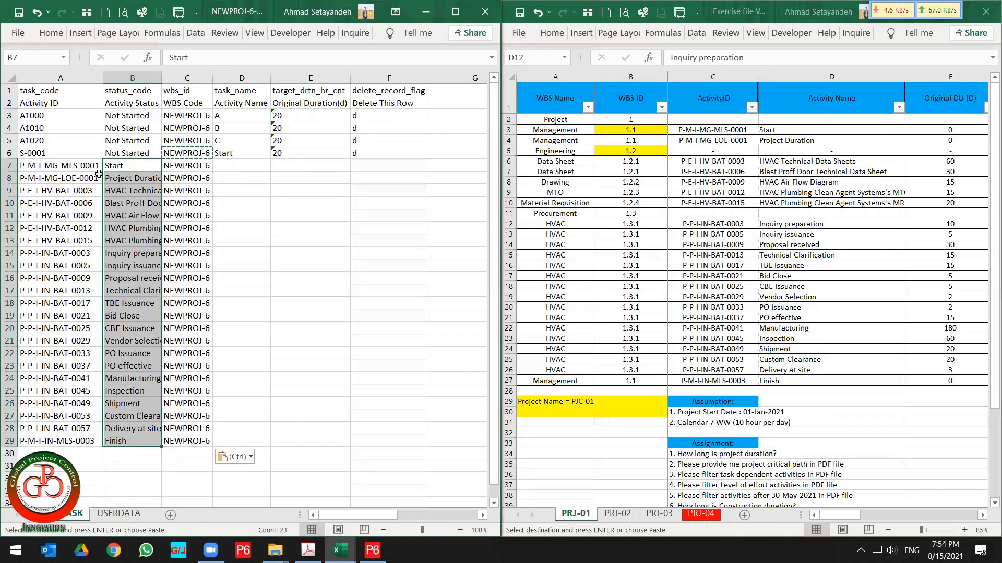
{"action": "left_click_drag", "start_coordinate": [103, 178], "coordinate": [228, 179]}
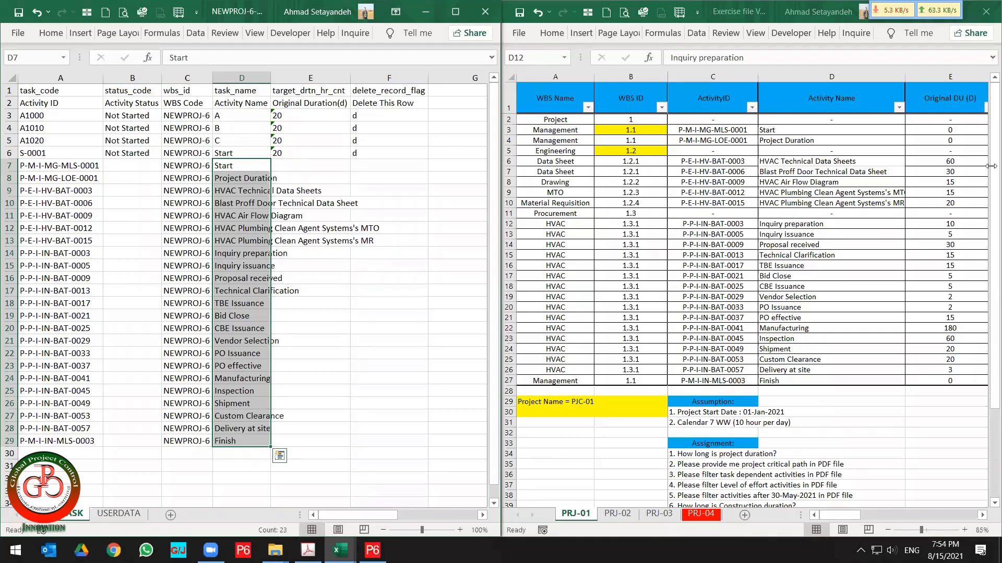
Copy the PRJ-01 Original DU values and paste them as values into the Original Duration(d) column from row 7.
{"action": "left_click", "coordinate": [965, 155]}
{"action": "left_click_drag", "start_coordinate": [949, 128], "coordinate": [928, 380]}
{"action": "key", "text": "ctrl+c"}
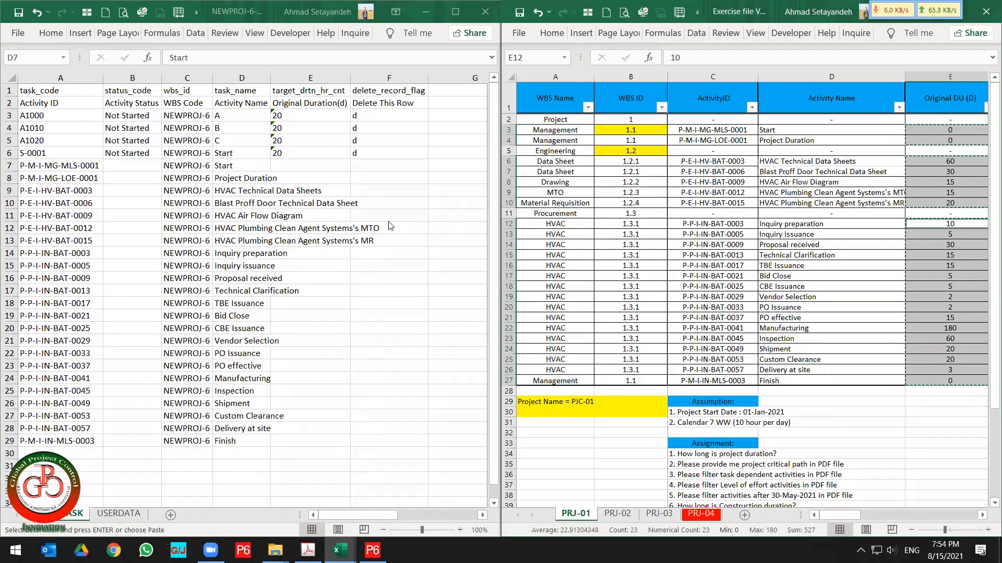
{"action": "left_click", "coordinate": [303, 166]}
{"action": "right_click", "coordinate": [303, 166]}
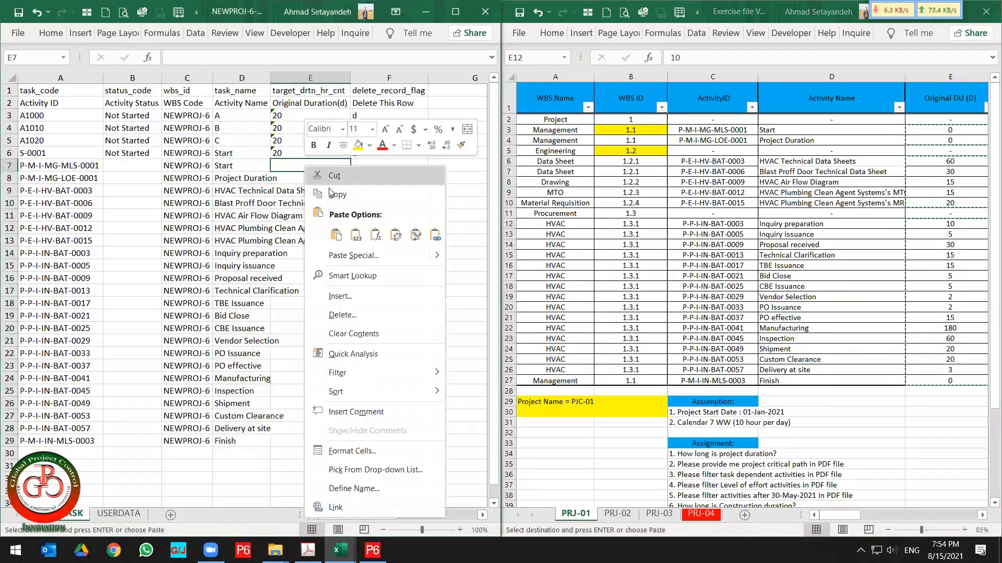
{"action": "left_click", "coordinate": [354, 237]}
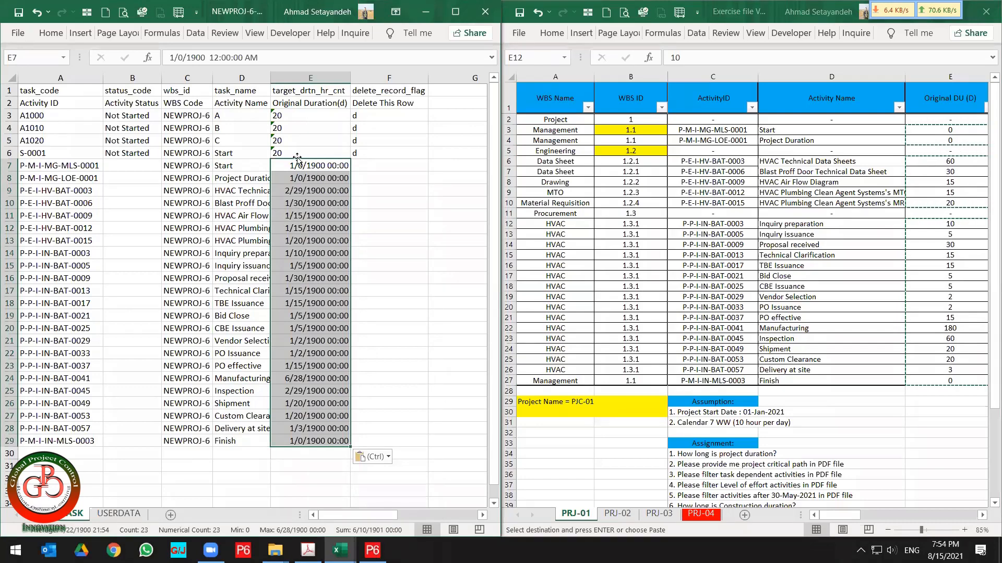
Set the number format of the pasted durations to General.
{"action": "left_click", "coordinate": [50, 34]}
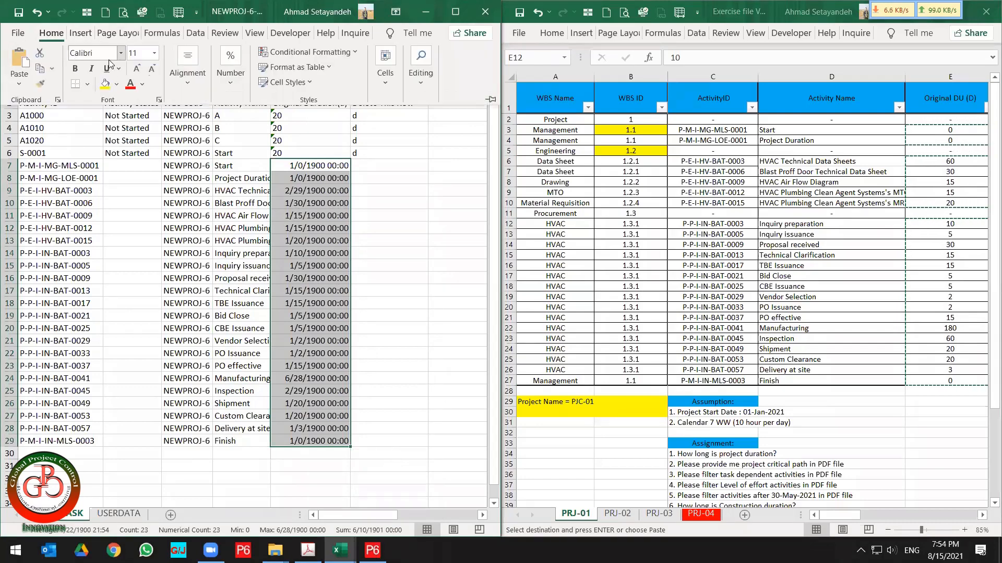
{"action": "left_click", "coordinate": [238, 94]}
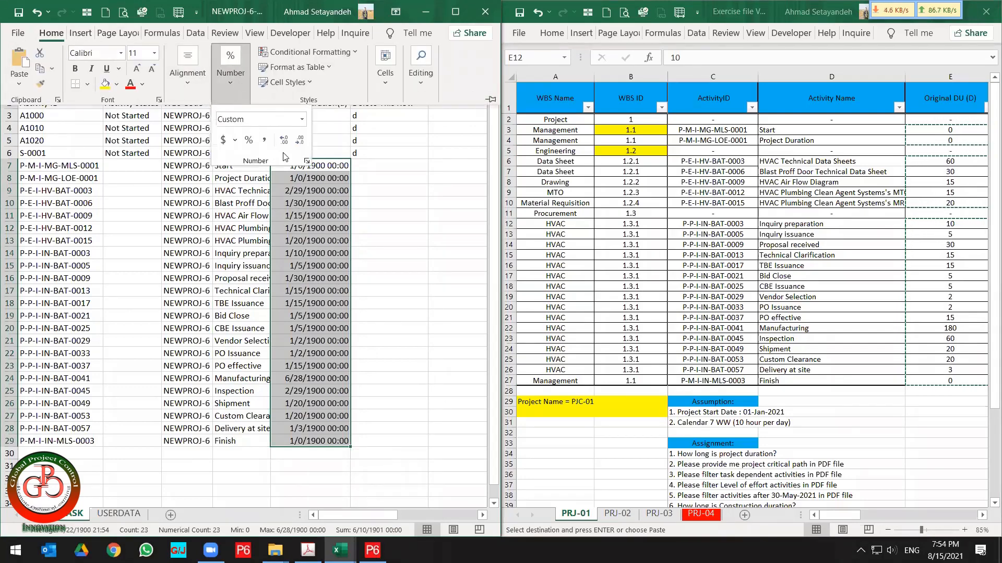
{"action": "left_click", "coordinate": [302, 120]}
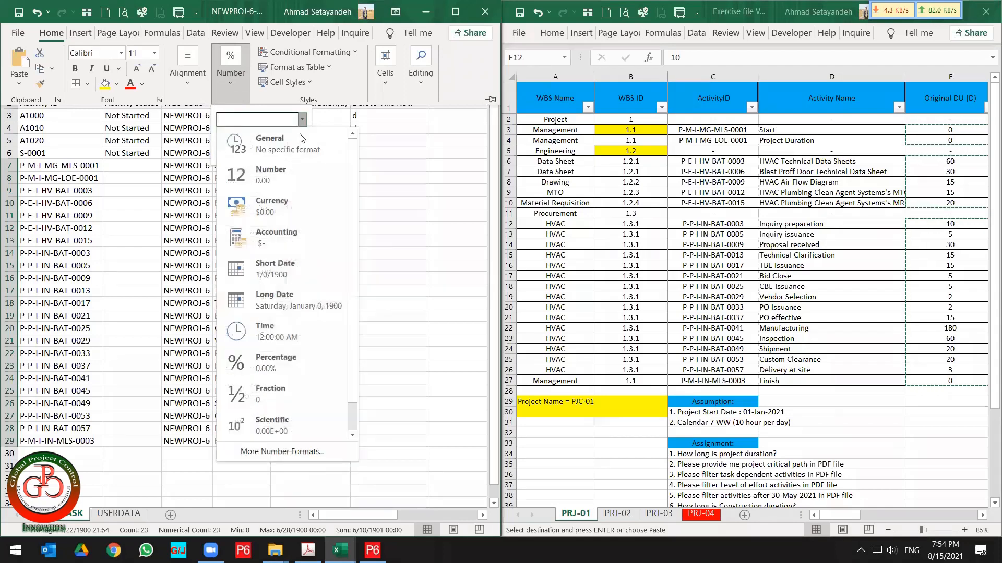
{"action": "left_click", "coordinate": [301, 139]}
{"action": "left_click", "coordinate": [307, 249]}
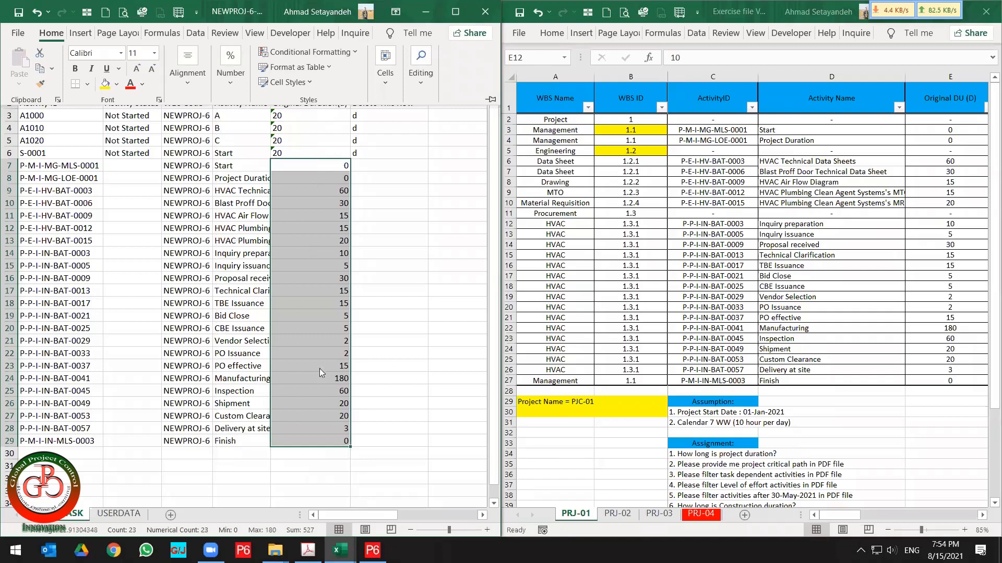
Enter the status options Not Started, In Progress and Completed in column B below the activity rows.
{"action": "left_click", "coordinate": [131, 155]}
{"action": "left_click", "coordinate": [135, 103]}
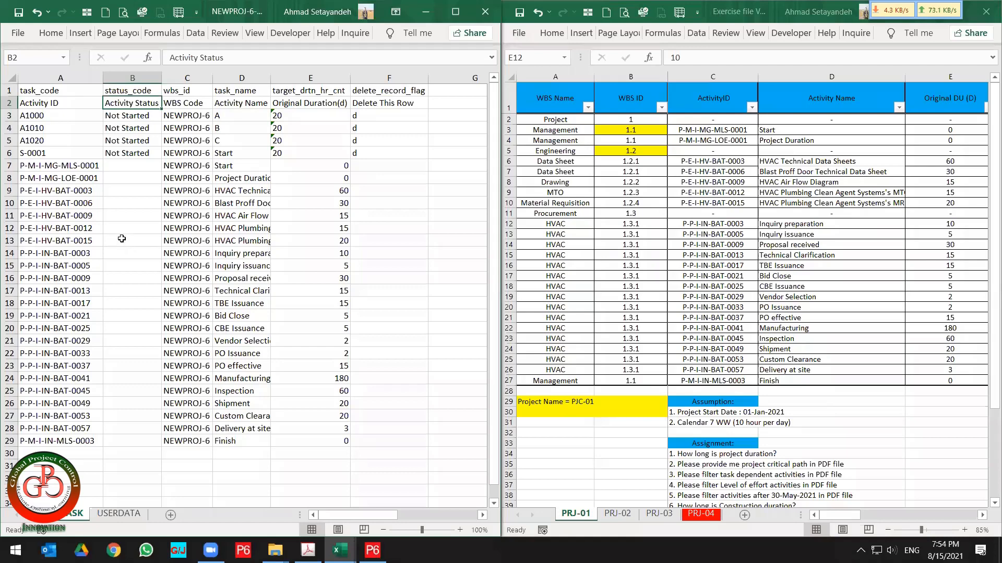
{"action": "scroll", "coordinate": [121, 238], "scroll_direction": "down", "scroll_amount": 1}
{"action": "left_click", "coordinate": [118, 416]}
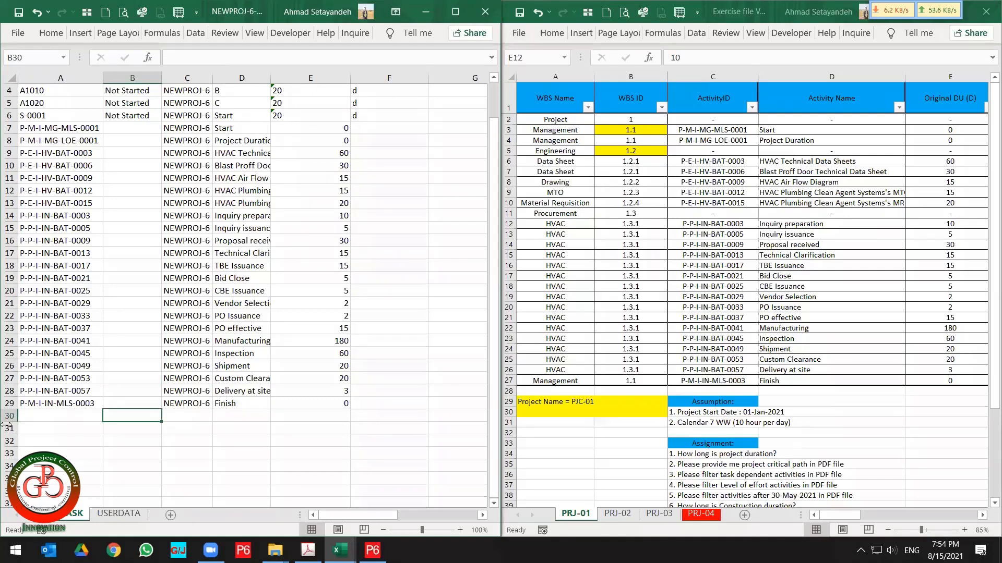
{"action": "left_click", "coordinate": [125, 114]}
{"action": "key", "text": "ctrl+c"}
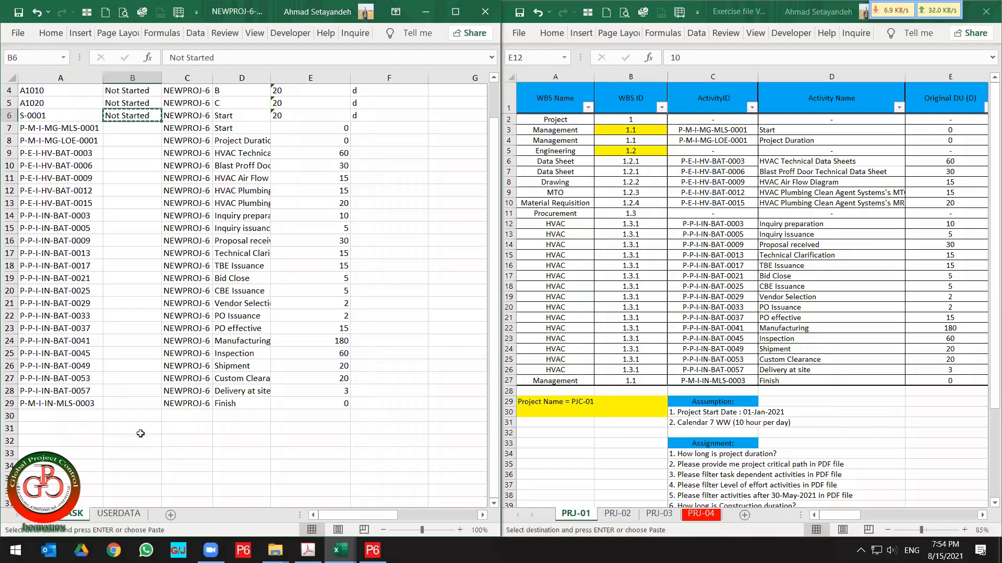
{"action": "left_click", "coordinate": [127, 423]}
{"action": "key", "text": "ctrl+v"}
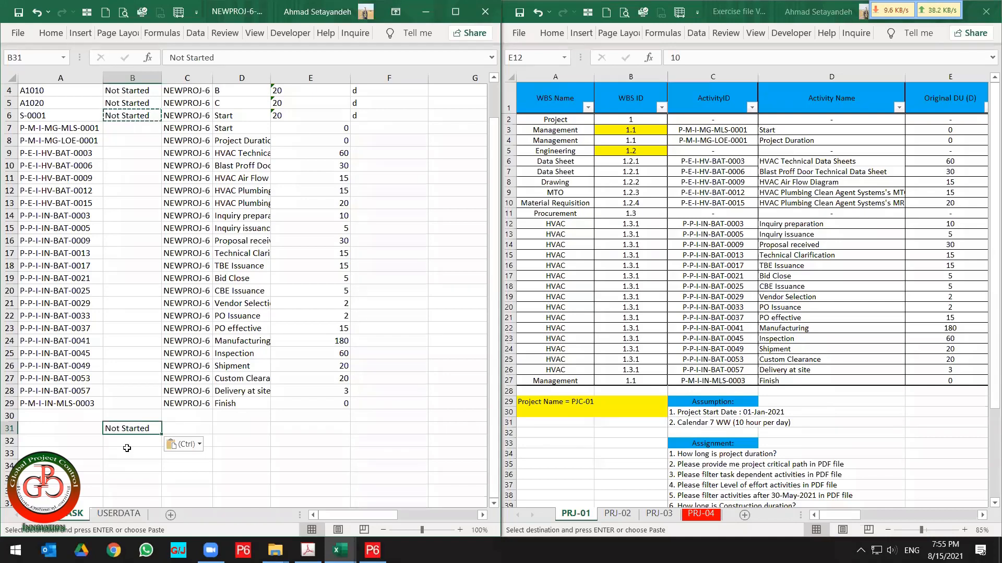
{"action": "scroll", "coordinate": [131, 313], "scroll_direction": "up", "scroll_amount": 1}
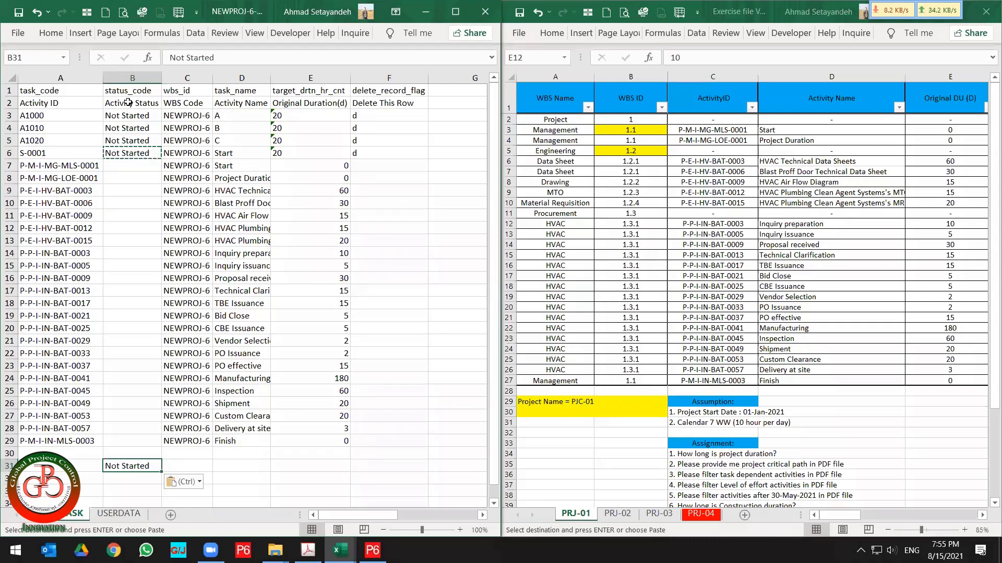
{"action": "key", "text": "Up"}
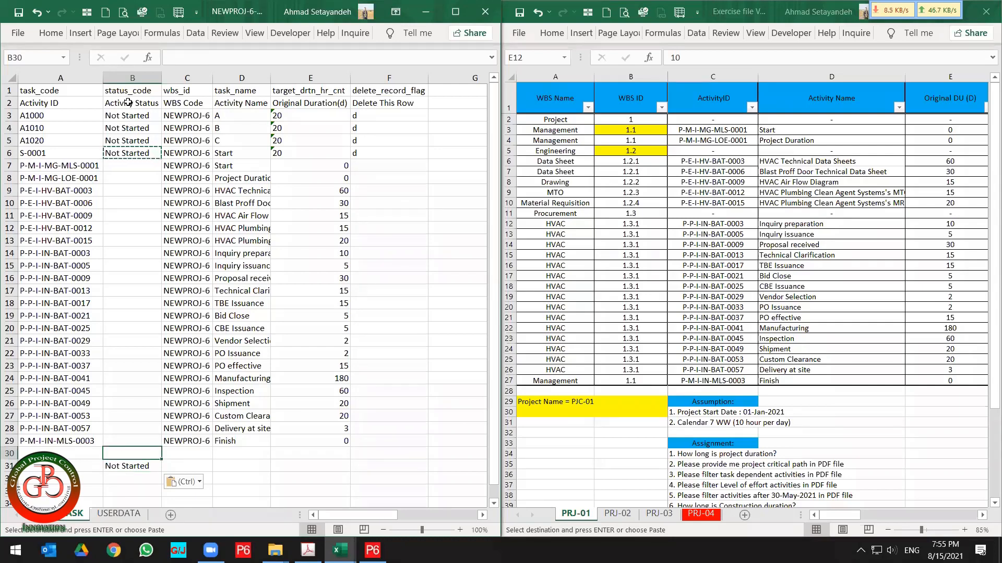
{"action": "type", "text": "In Progress"}
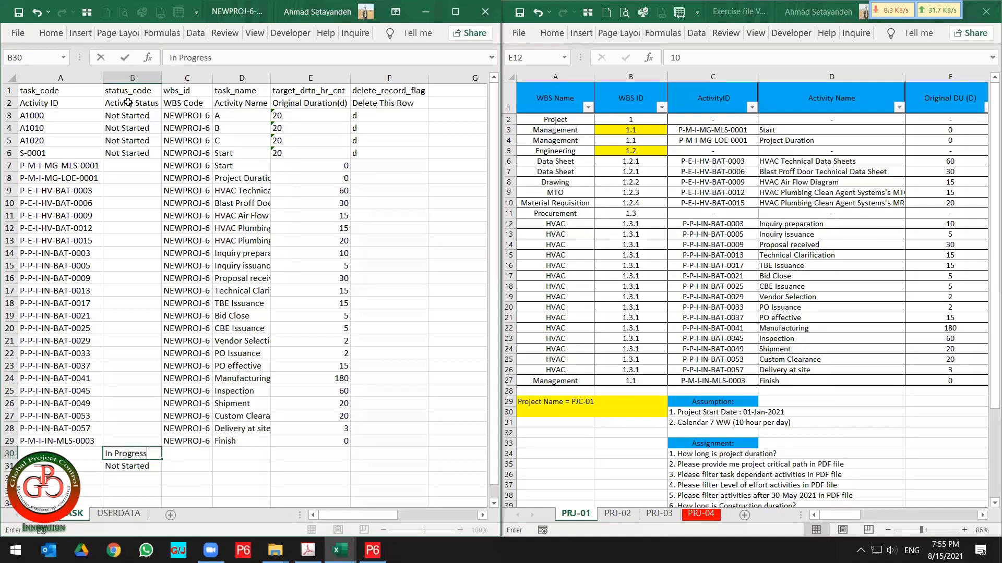
{"action": "key", "text": "Return"}
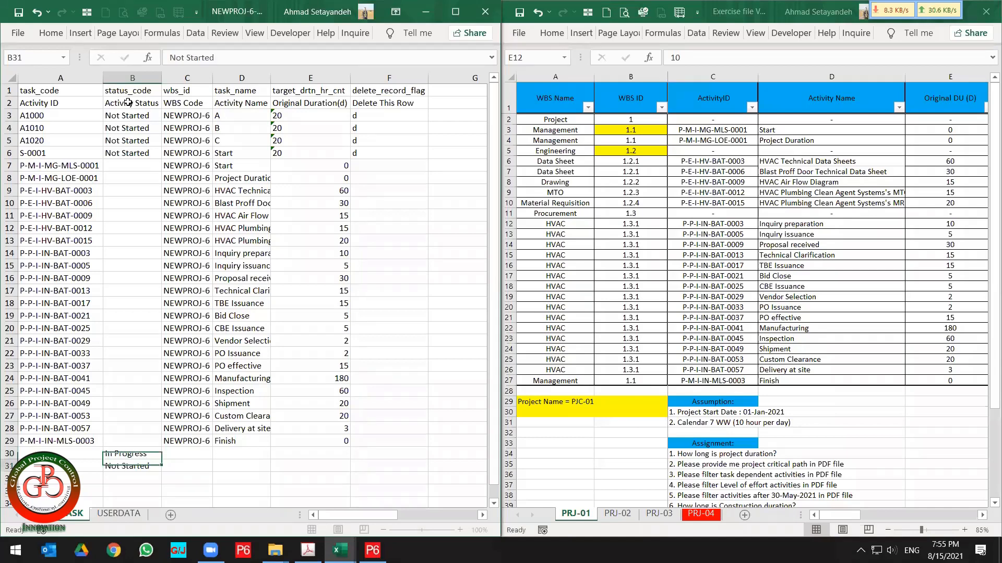
{"action": "key", "text": "Return"}
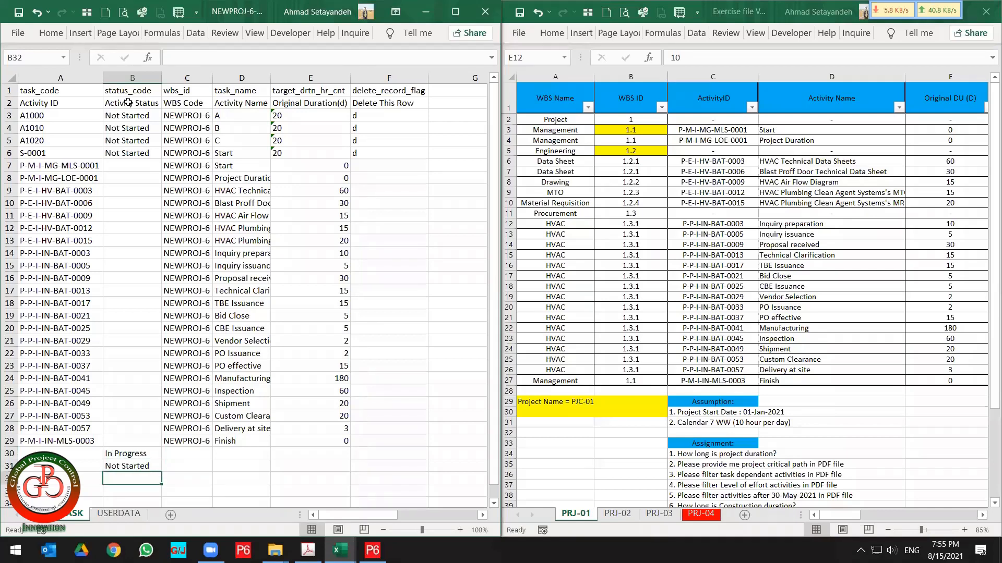
{"action": "type", "text": "Comple"}
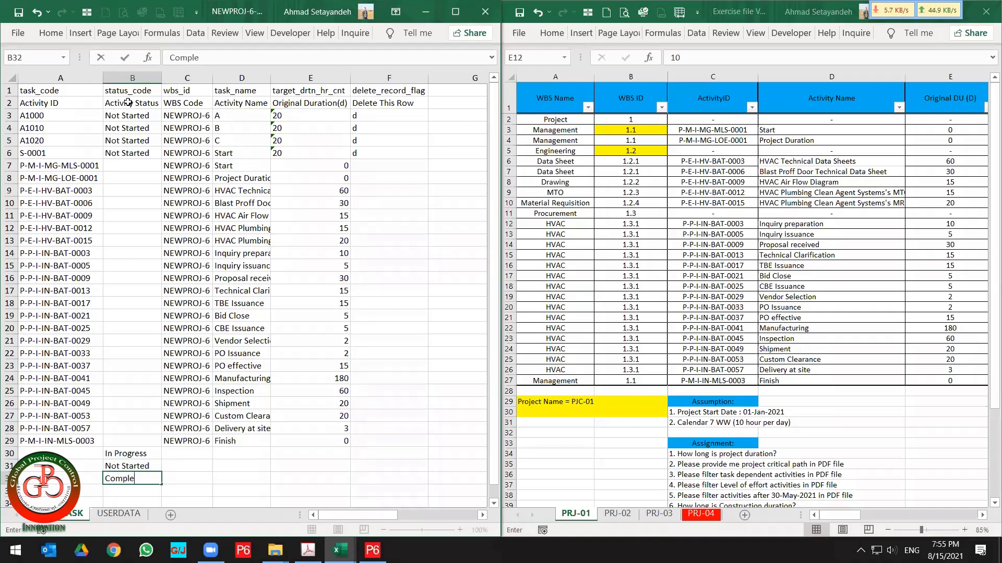
{"action": "type", "text": "ted"}
{"action": "key", "text": "Return"}
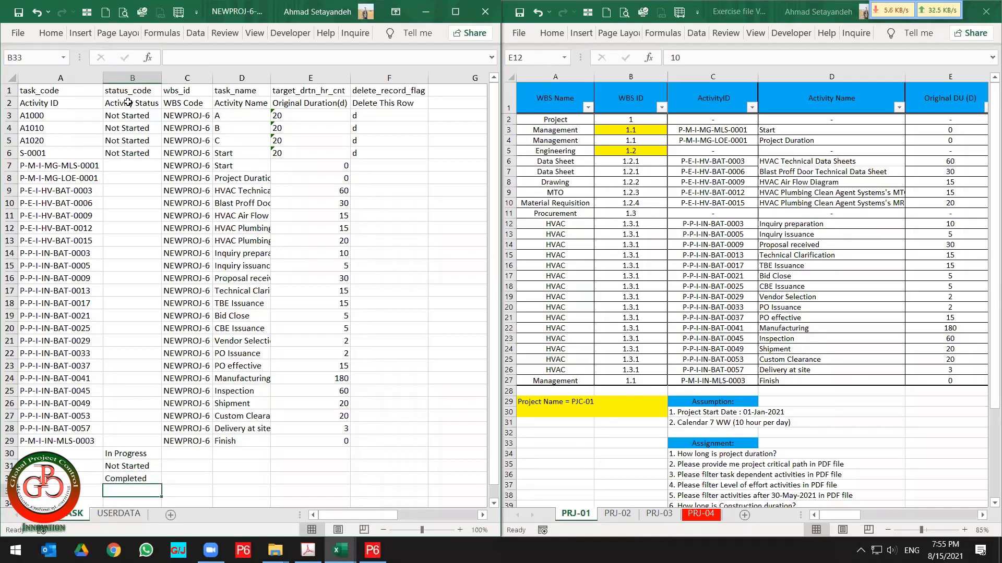
Fill Not Started down the Activity Status column for the new activity rows 7 through 29.
{"action": "key", "text": "Up"}
{"action": "key", "text": "shift+Up"}
{"action": "key", "text": "shift+Up"}
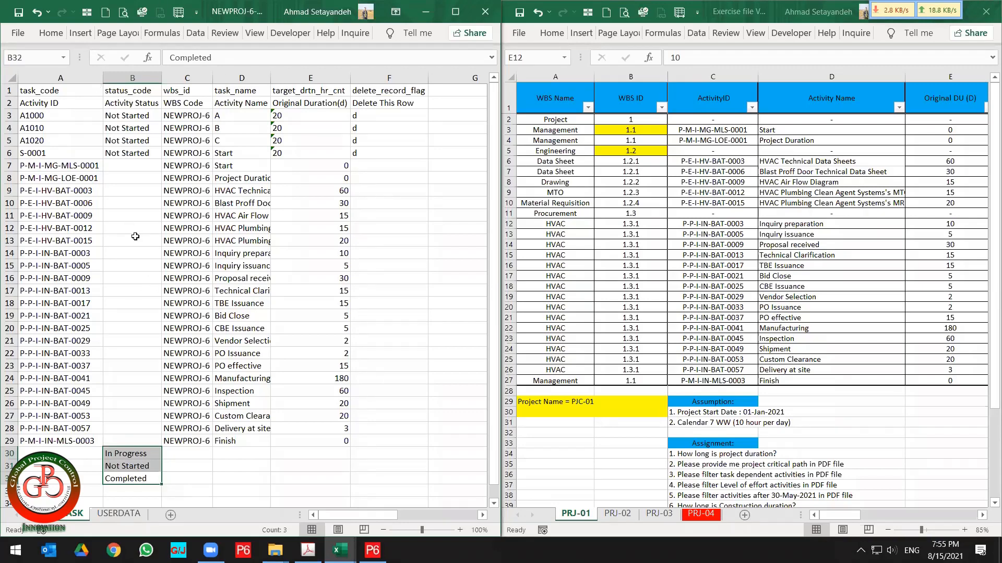
{"action": "left_click", "coordinate": [133, 323]}
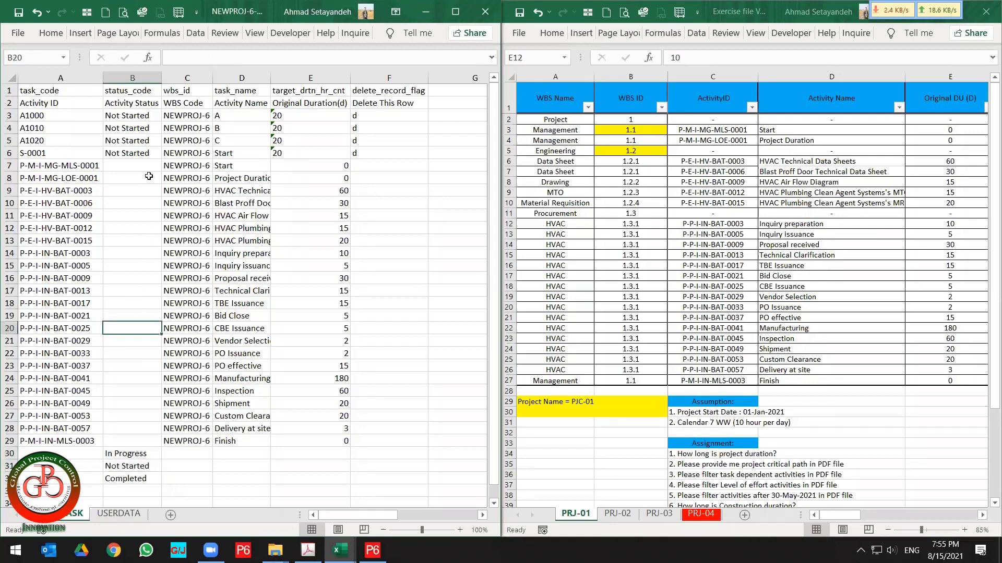
{"action": "left_click_drag", "start_coordinate": [138, 144], "coordinate": [143, 450]}
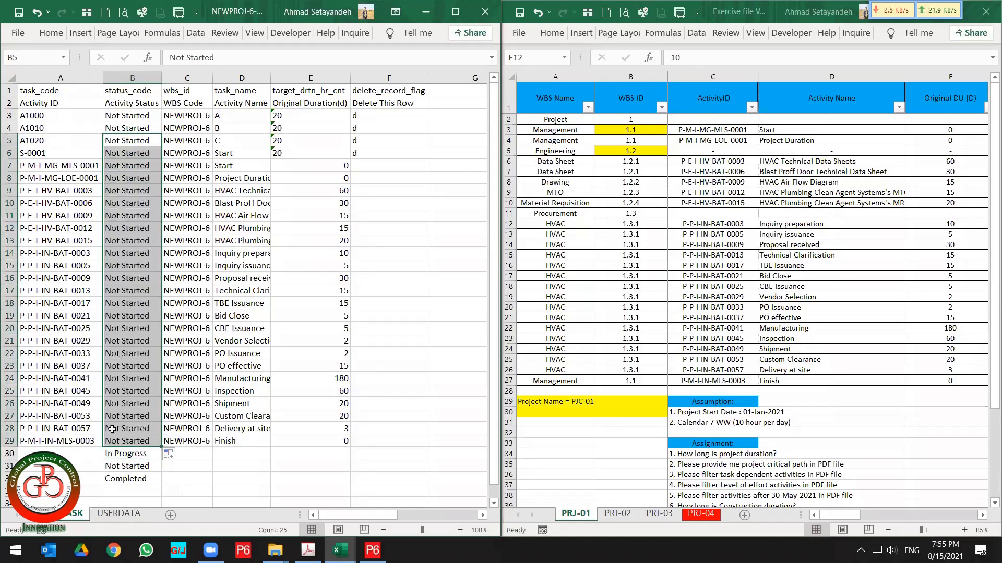
Clear the status option entries from rows 30 to 32.
{"action": "left_click_drag", "start_coordinate": [10, 454], "coordinate": [6, 472]}
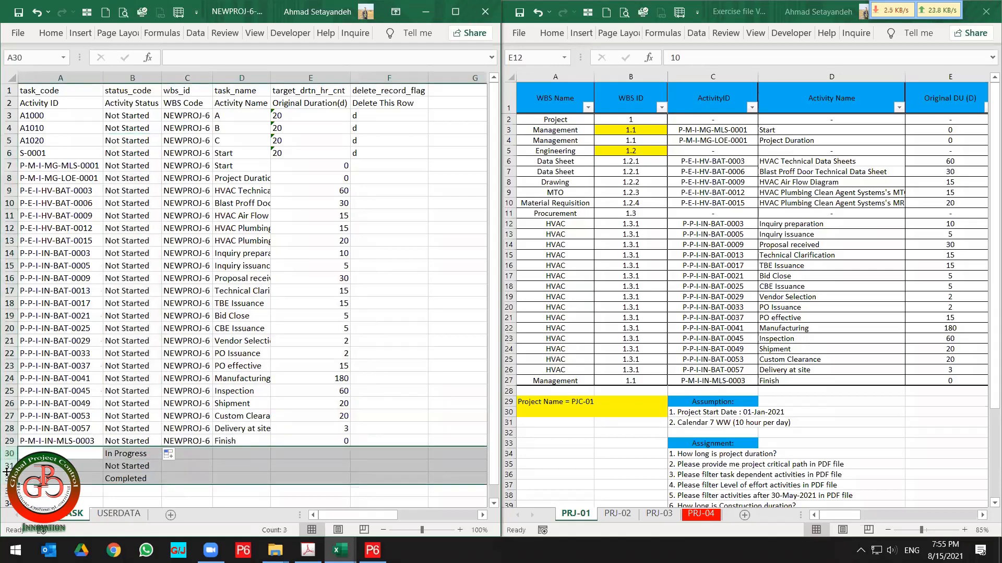
{"action": "key", "text": "Delete"}
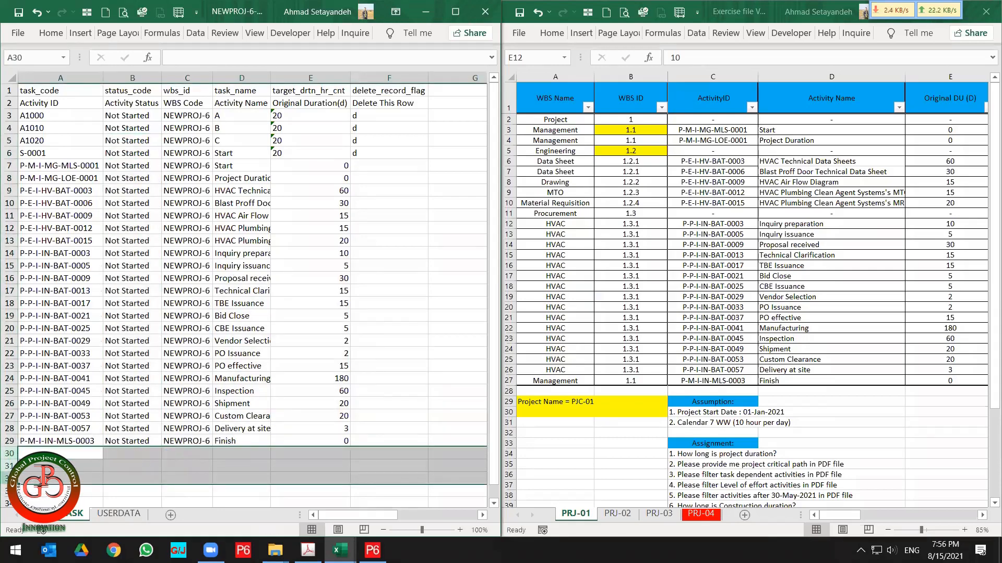
Maximize the import workbook and review the Activity ID, Status, WBS Code, Name and Duration entries for rows 7 to 29.
{"action": "left_click", "coordinate": [161, 423]}
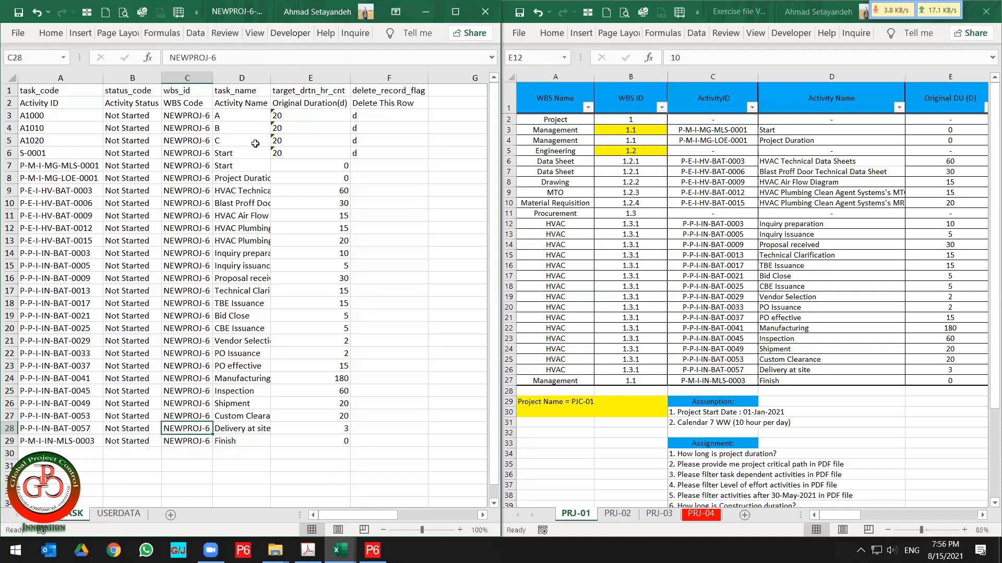
{"action": "left_click", "coordinate": [262, 23]}
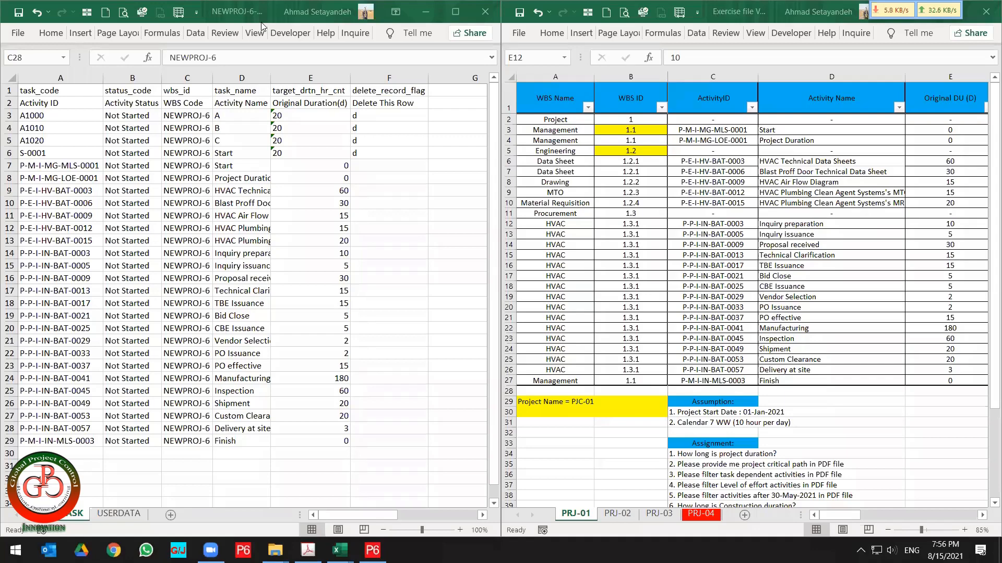
{"action": "left_click", "coordinate": [247, 213]}
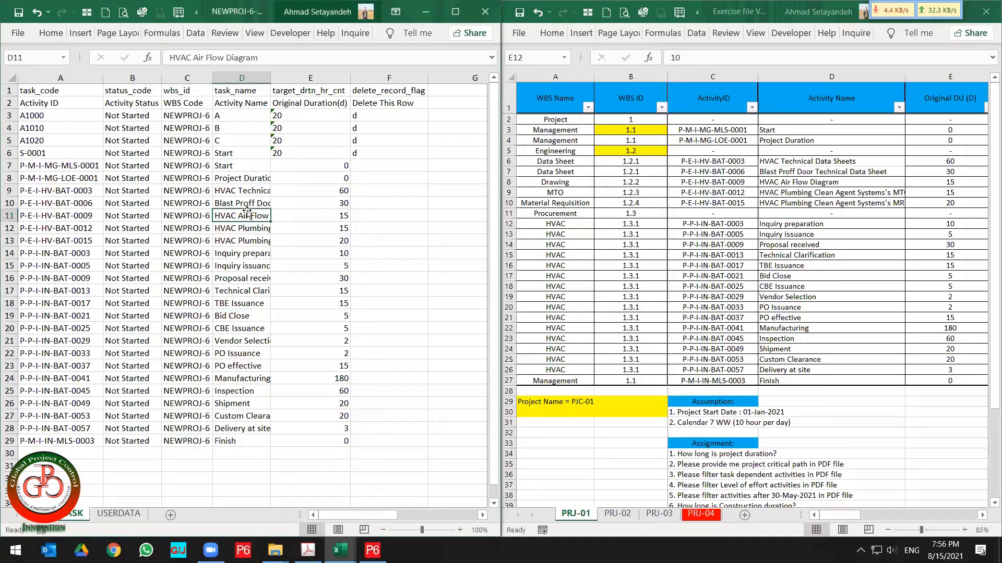
{"action": "key", "text": "super+Up"}
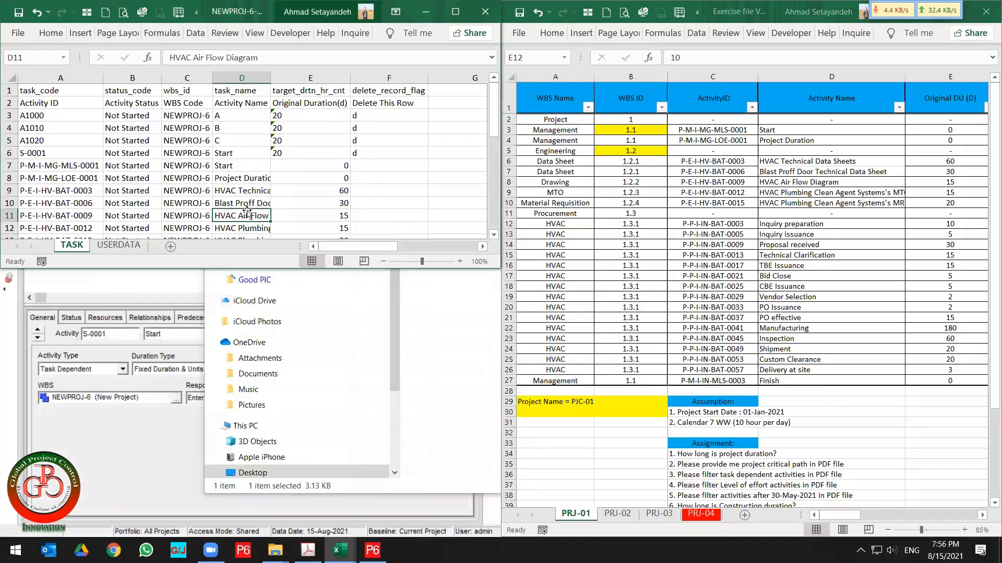
{"action": "key", "text": "super+Down"}
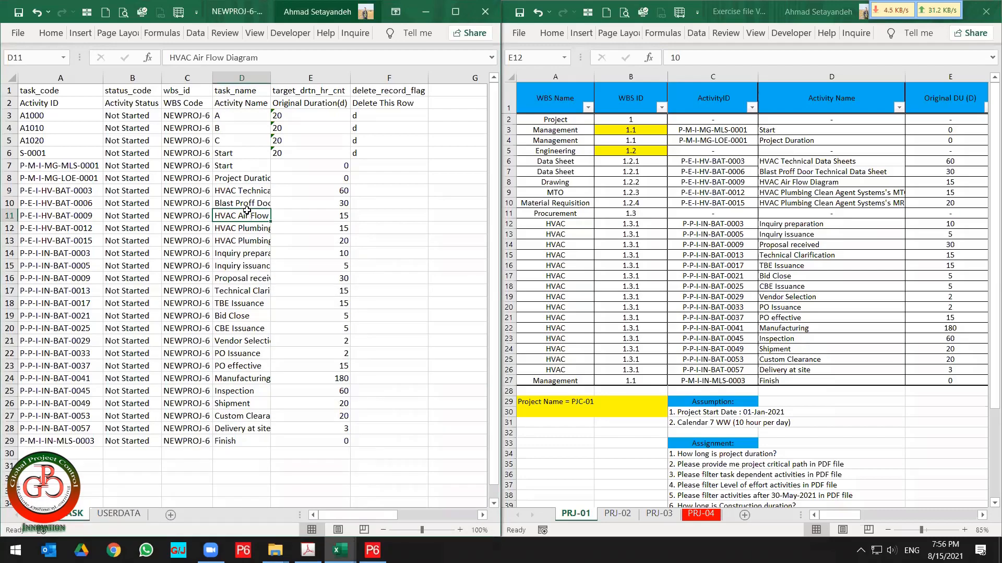
{"action": "key", "text": "super+Down"}
{"action": "left_click", "coordinate": [801, 112]}
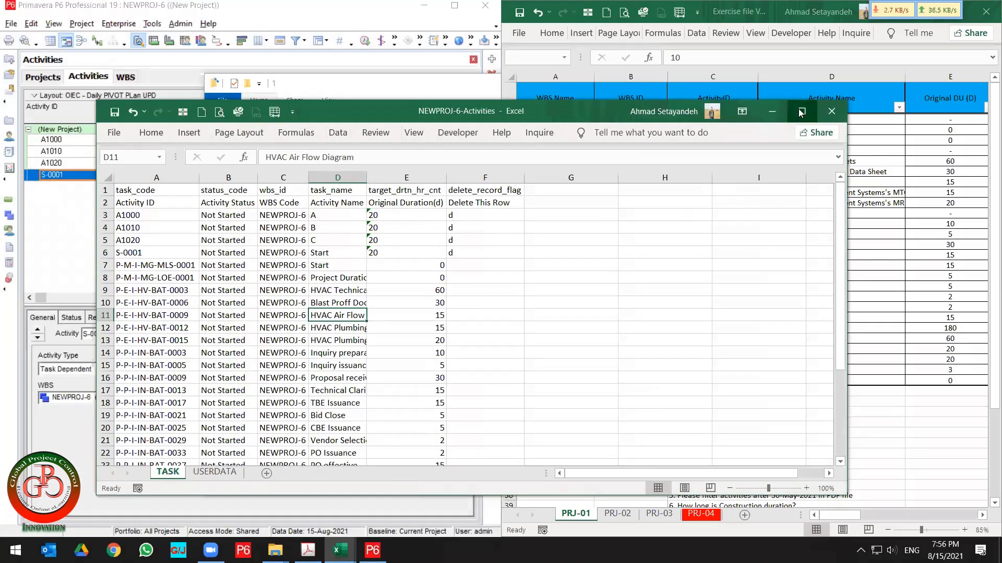
{"action": "left_click", "coordinate": [134, 205]}
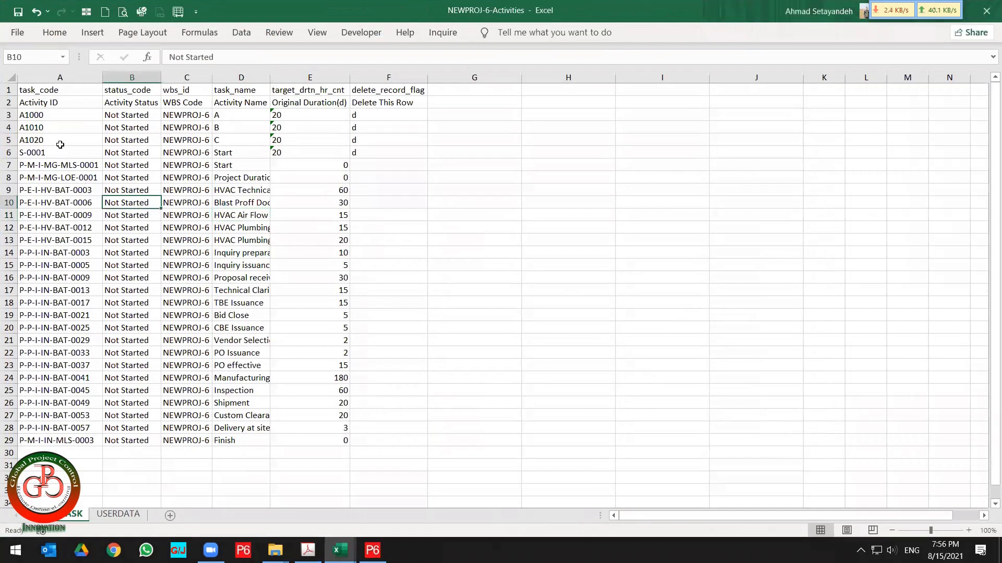
{"action": "left_click", "coordinate": [56, 104]}
{"action": "left_click_drag", "start_coordinate": [64, 161], "coordinate": [41, 443]}
{"action": "left_click", "coordinate": [134, 104]}
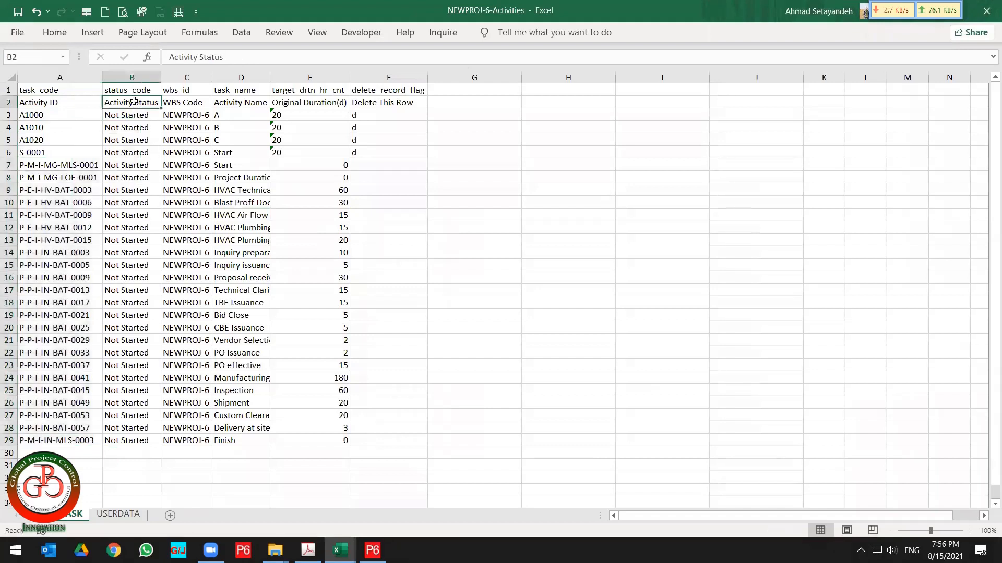
{"action": "left_click_drag", "start_coordinate": [141, 164], "coordinate": [127, 439]}
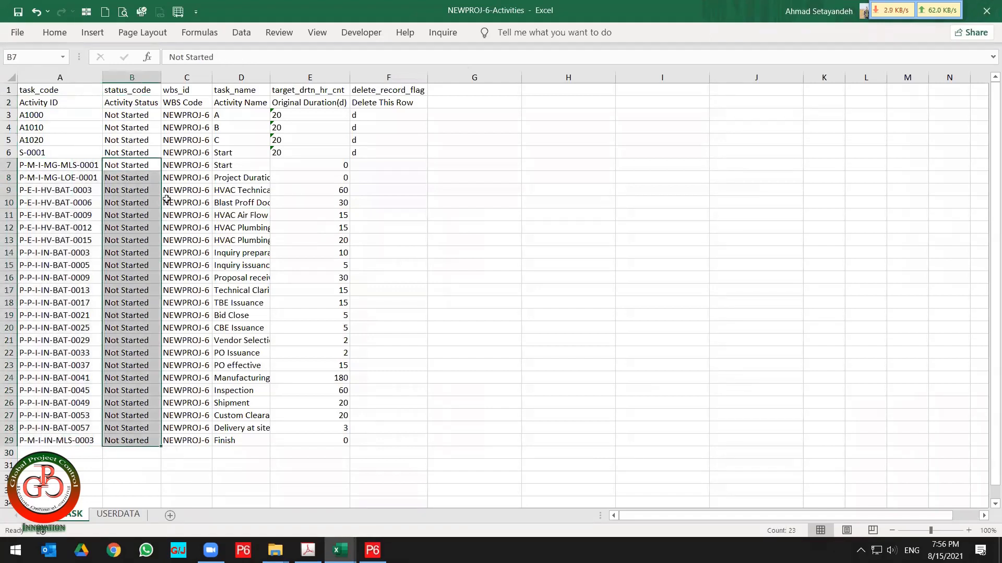
{"action": "left_click", "coordinate": [189, 103]}
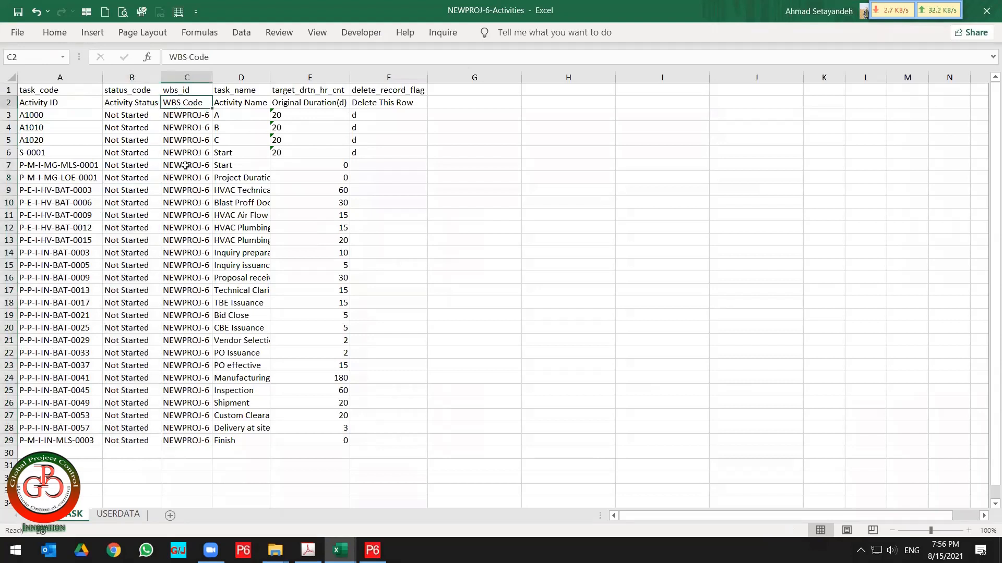
{"action": "left_click_drag", "start_coordinate": [186, 165], "coordinate": [184, 444]}
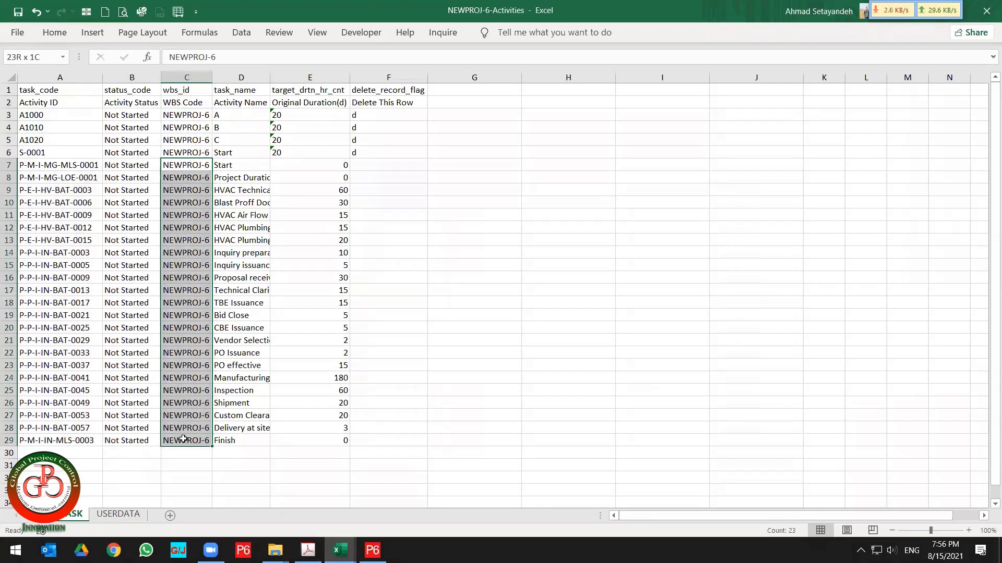
{"action": "left_click", "coordinate": [240, 98]}
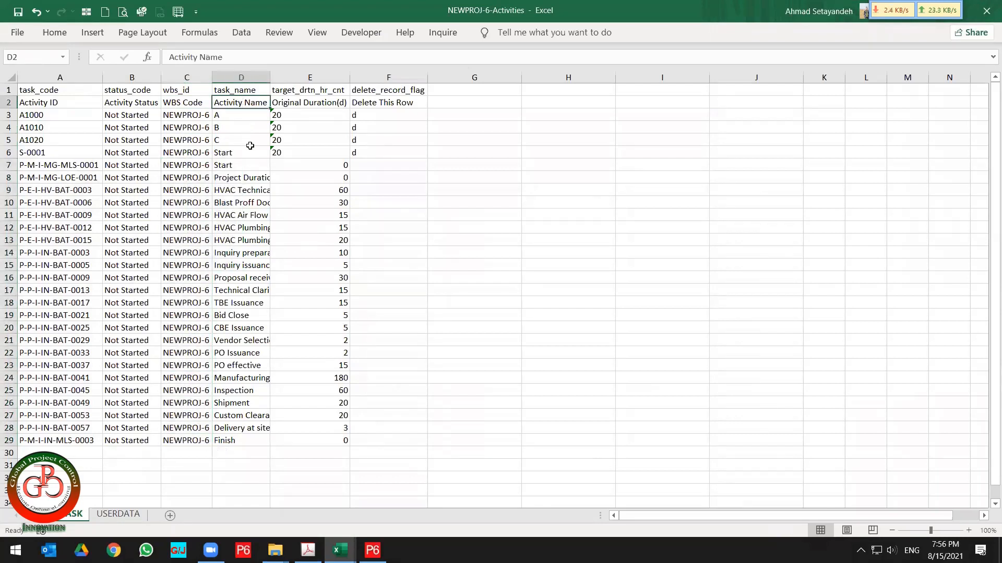
{"action": "left_click", "coordinate": [243, 164]}
{"action": "left_click_drag", "start_coordinate": [244, 201], "coordinate": [230, 441]}
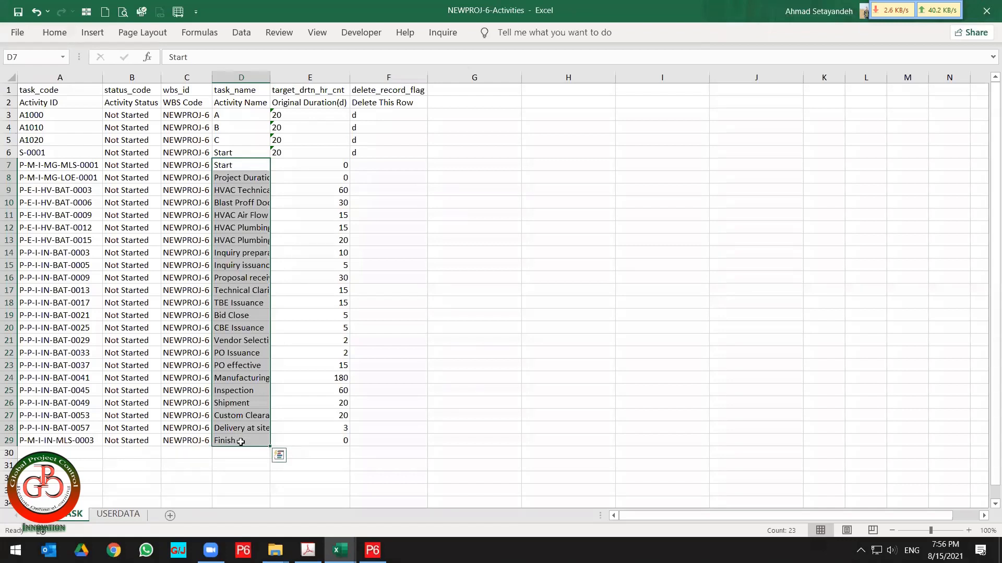
{"action": "left_click_drag", "start_coordinate": [320, 165], "coordinate": [315, 442]}
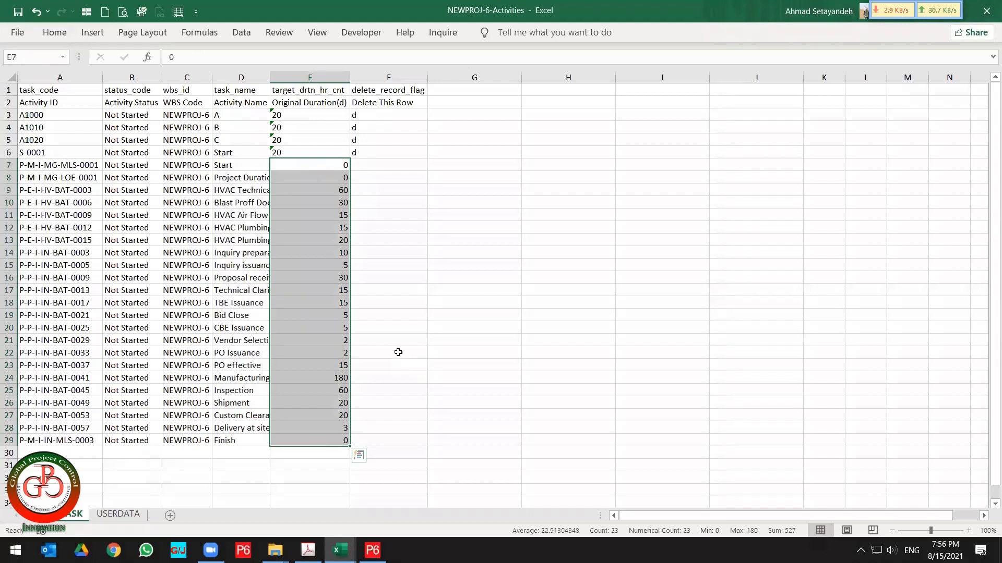
Save the import workbook.
{"action": "left_click", "coordinate": [18, 12]}
{"action": "left_click", "coordinate": [130, 227]}
Enter a VLOOKUP in D7 that returns the activity name for A7's ID from columns C:D of the PRJ-01 sheet in Exercise file Ver.5.xlsx.
{"action": "left_click", "coordinate": [235, 165]}
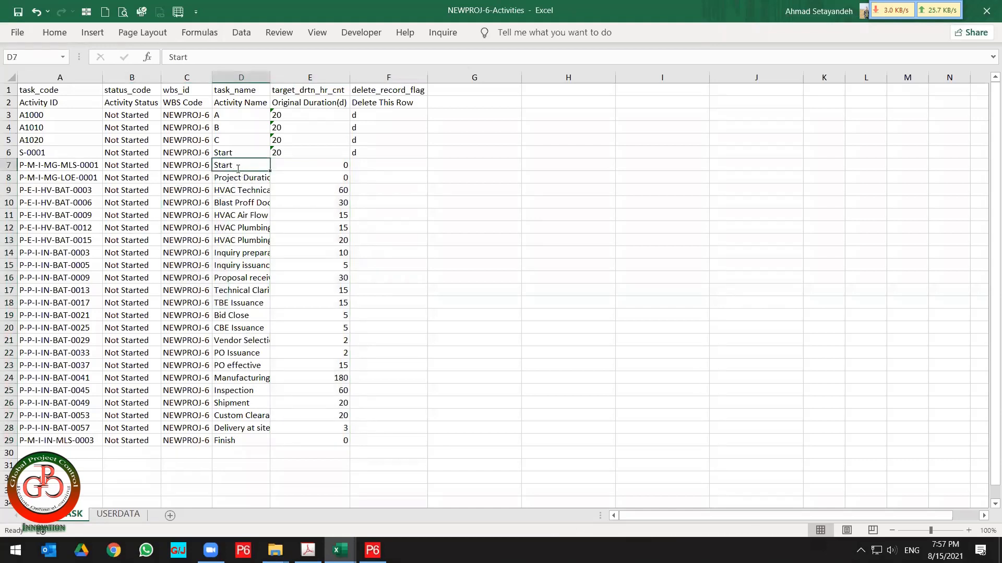
{"action": "type", "text": "="}
{"action": "key", "text": "Escape"}
{"action": "key", "text": "super+Left"}
{"action": "type", "text": "=vlo"}
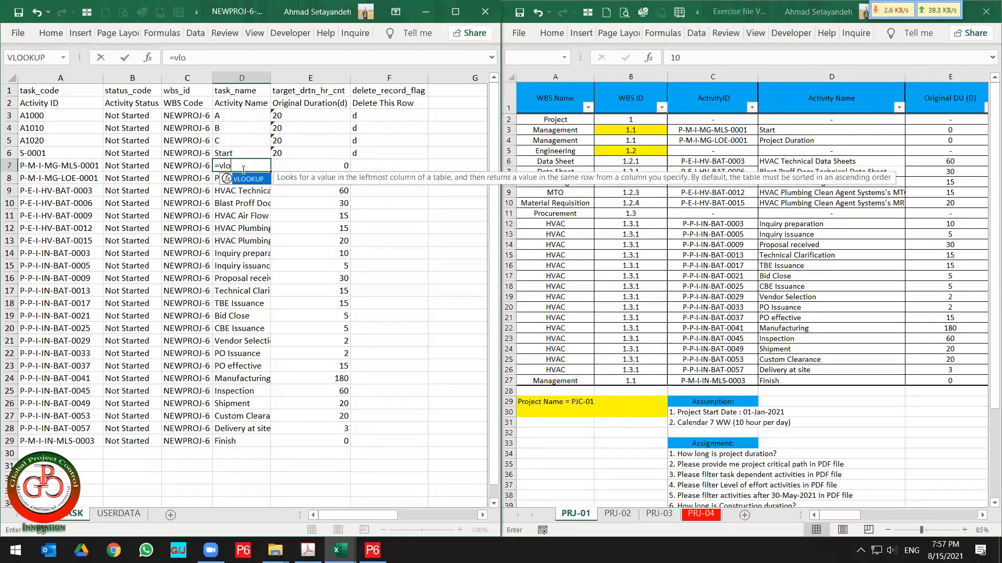
{"action": "double_click", "coordinate": [246, 179]}
{"action": "left_click", "coordinate": [39, 167]}
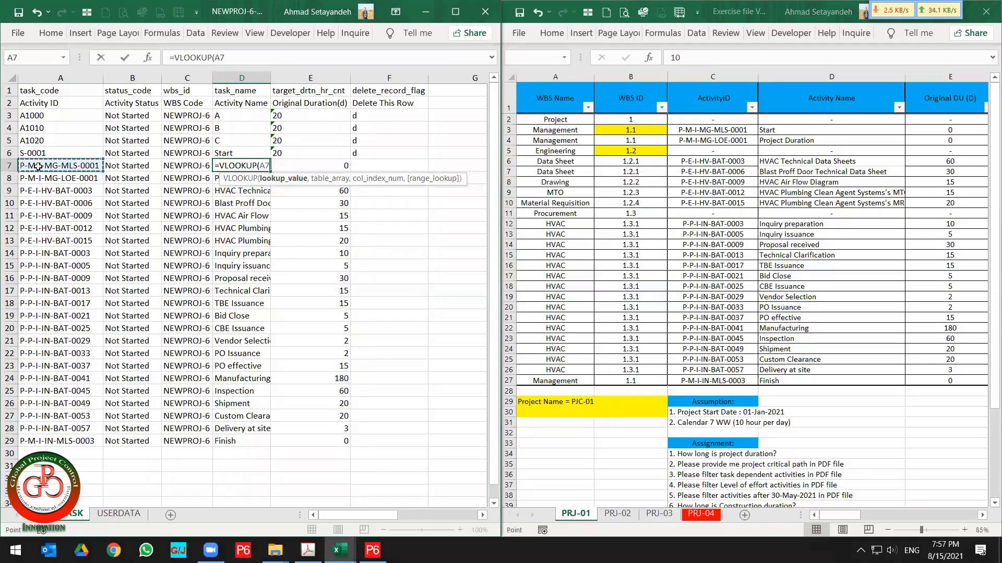
{"action": "type", "text": ","}
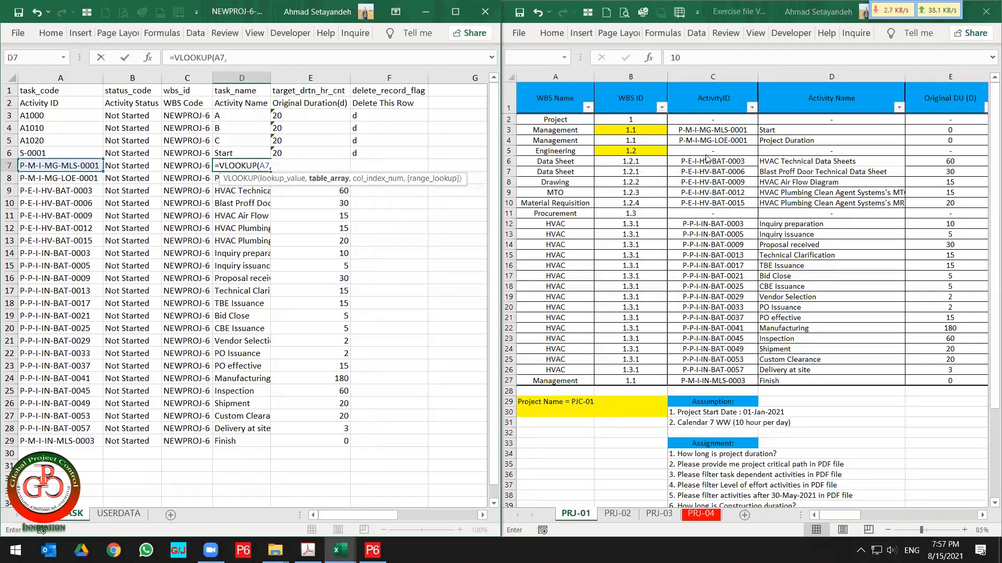
{"action": "left_click", "coordinate": [706, 158]}
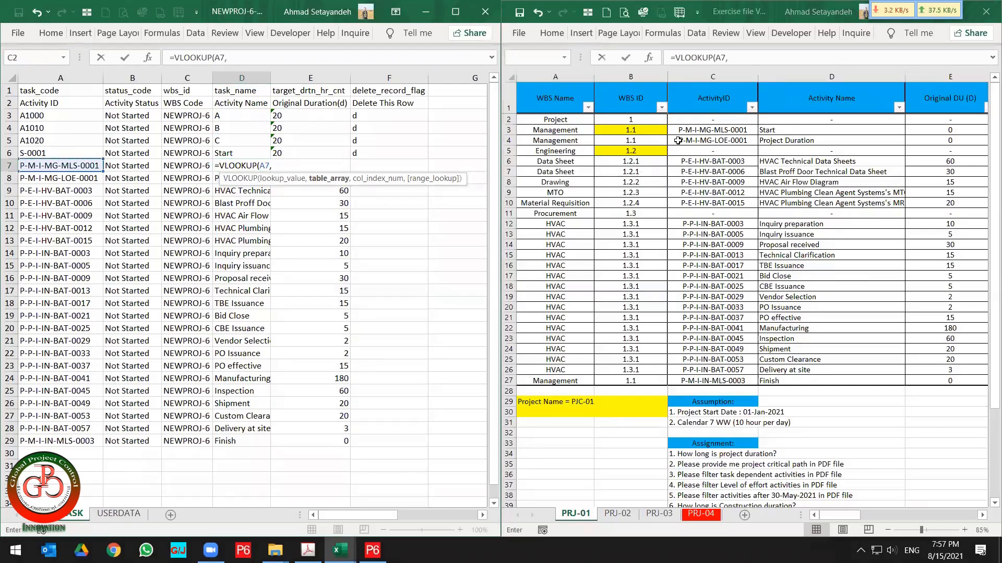
{"action": "left_click_drag", "start_coordinate": [699, 86], "coordinate": [796, 84]}
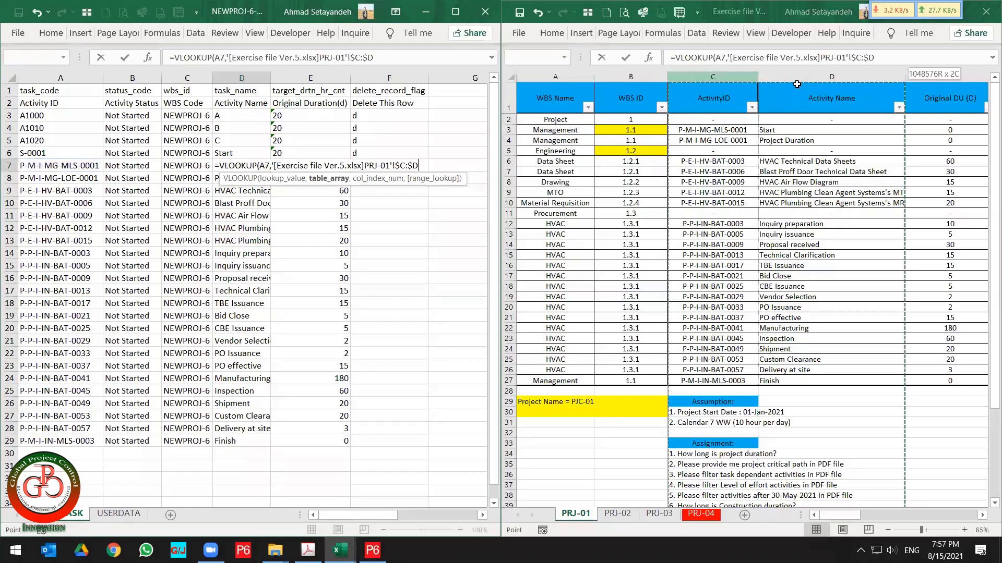
{"action": "type", "text": ","}
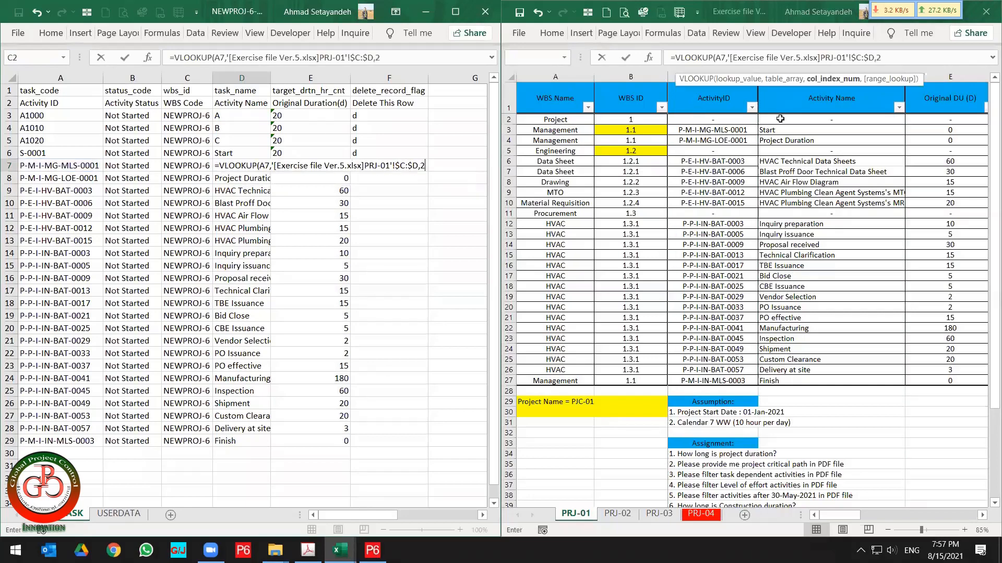
{"action": "type", "text": "2"}
{"action": "key", "text": "Return"}
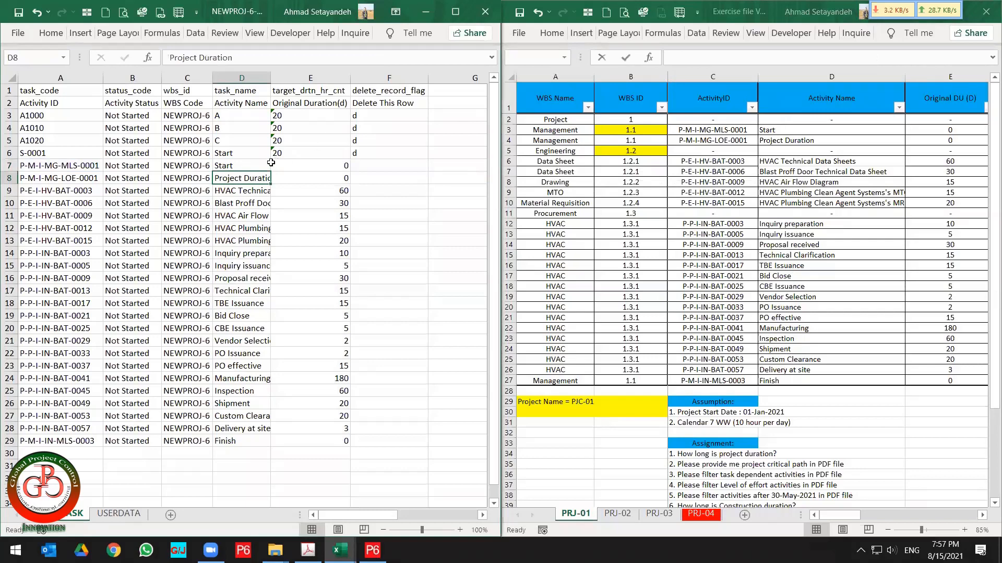
Copy the activity-name VLOOKUP down to row 29 and autofit column D to the names.
{"action": "left_click", "coordinate": [257, 165]}
{"action": "double_click", "coordinate": [271, 172]}
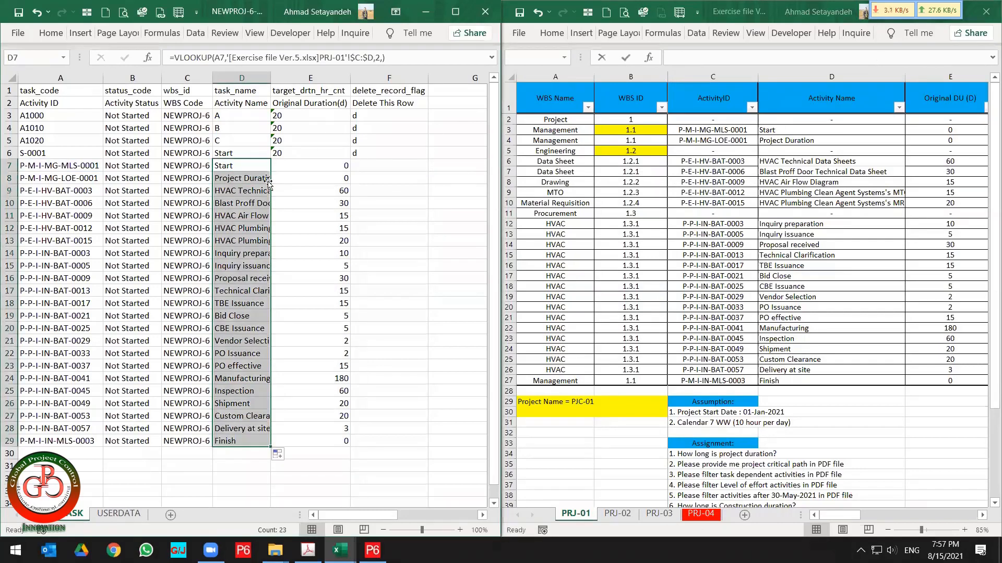
{"action": "left_click", "coordinate": [242, 226]}
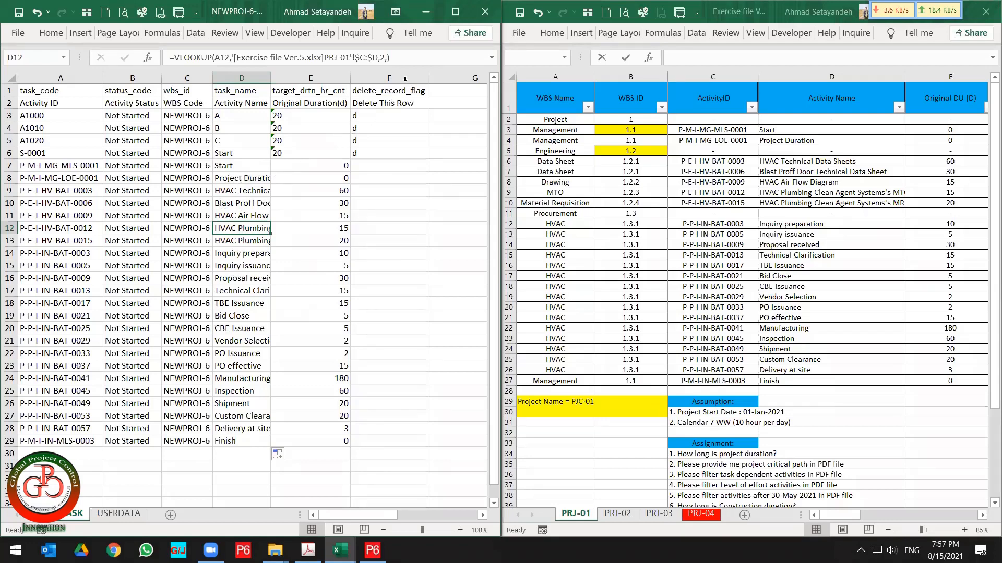
{"action": "left_click", "coordinate": [407, 57]}
{"action": "left_click_drag", "start_coordinate": [407, 57], "coordinate": [170, 58]}
{"action": "double_click", "coordinate": [275, 78]}
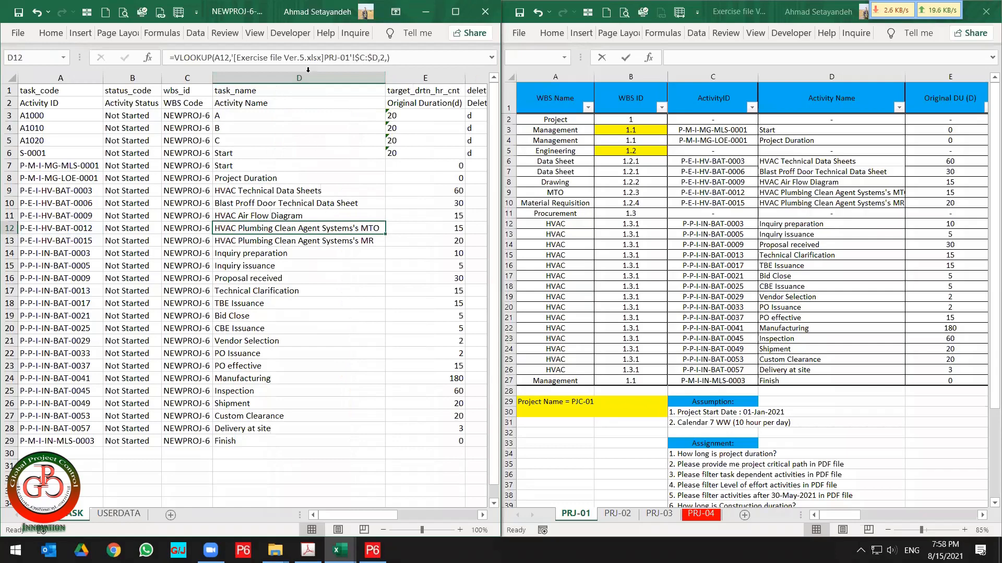
Convert the whole TASK sheet's formulas to static values by copying it and pasting values.
{"action": "left_click_drag", "start_coordinate": [401, 58], "coordinate": [168, 57]}
{"action": "key", "text": "Escape"}
{"action": "scroll", "coordinate": [99, 246], "scroll_direction": "down", "scroll_amount": 2, "text": "ctrl"}
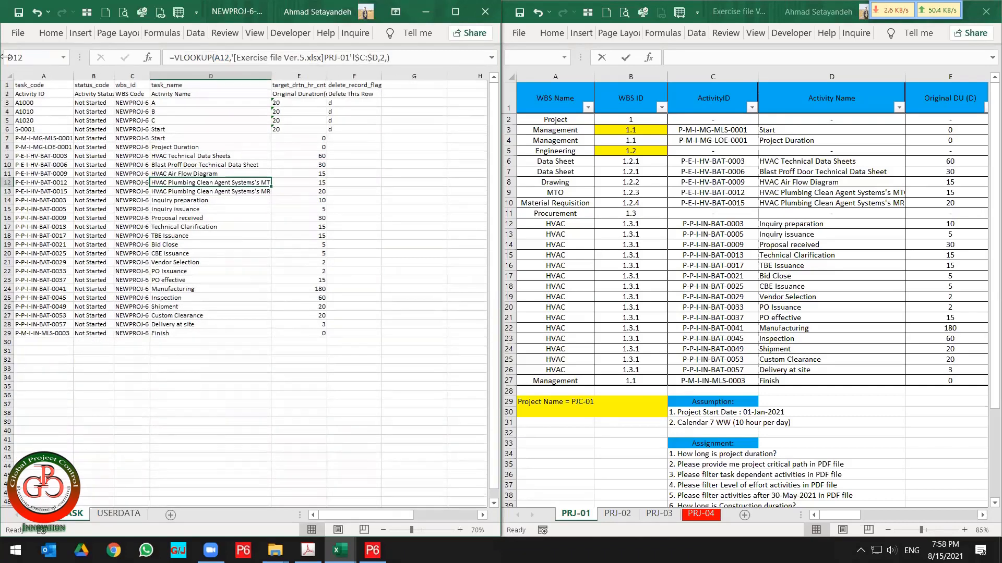
{"action": "left_click", "coordinate": [9, 76]}
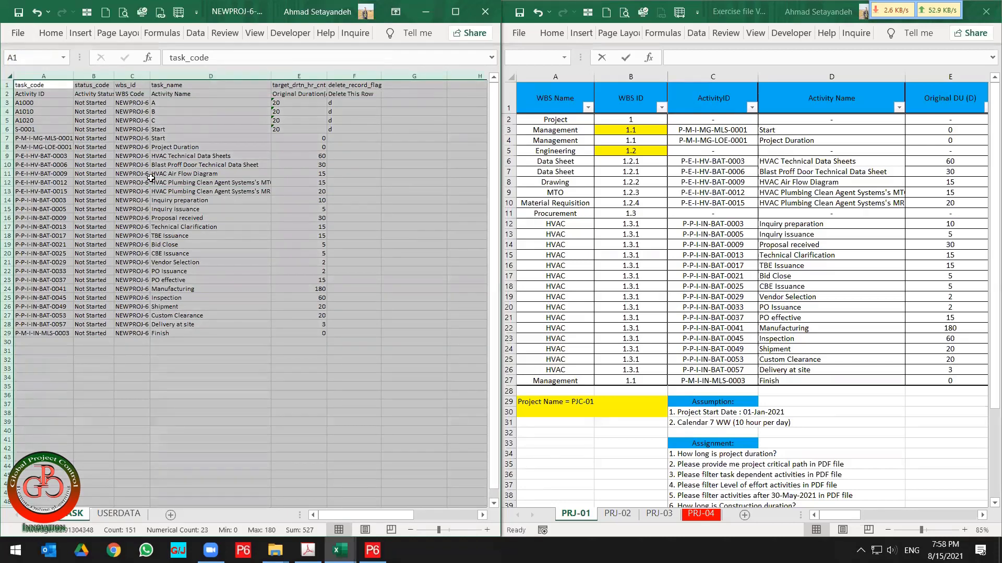
{"action": "right_click", "coordinate": [59, 138]}
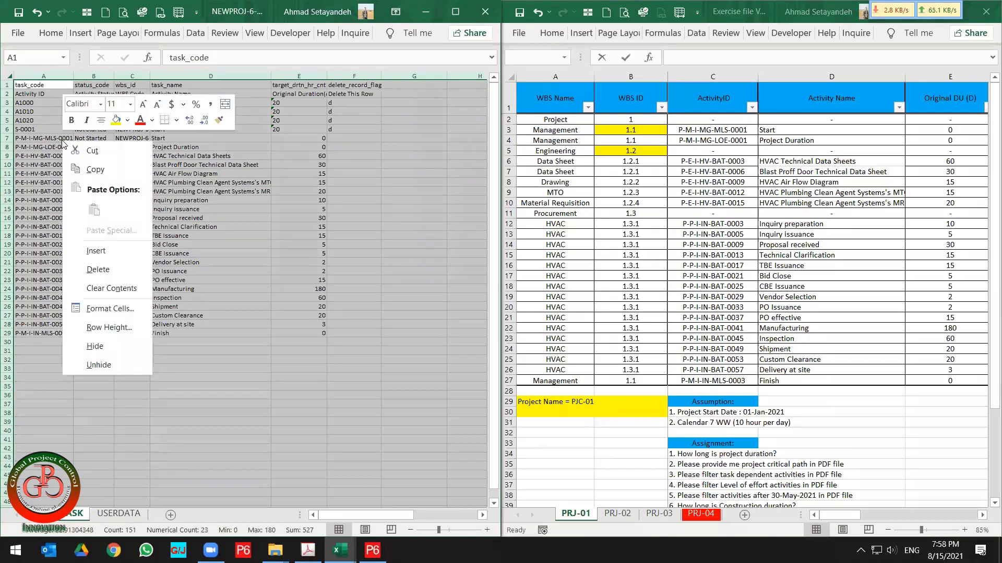
{"action": "left_click", "coordinate": [83, 163]}
{"action": "right_click", "coordinate": [85, 172]}
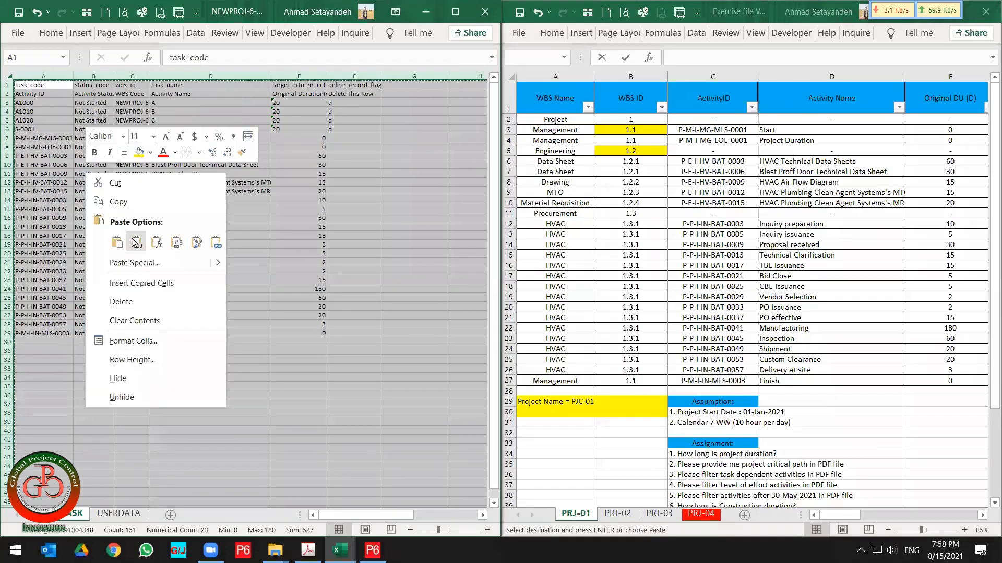
{"action": "left_click", "coordinate": [139, 249]}
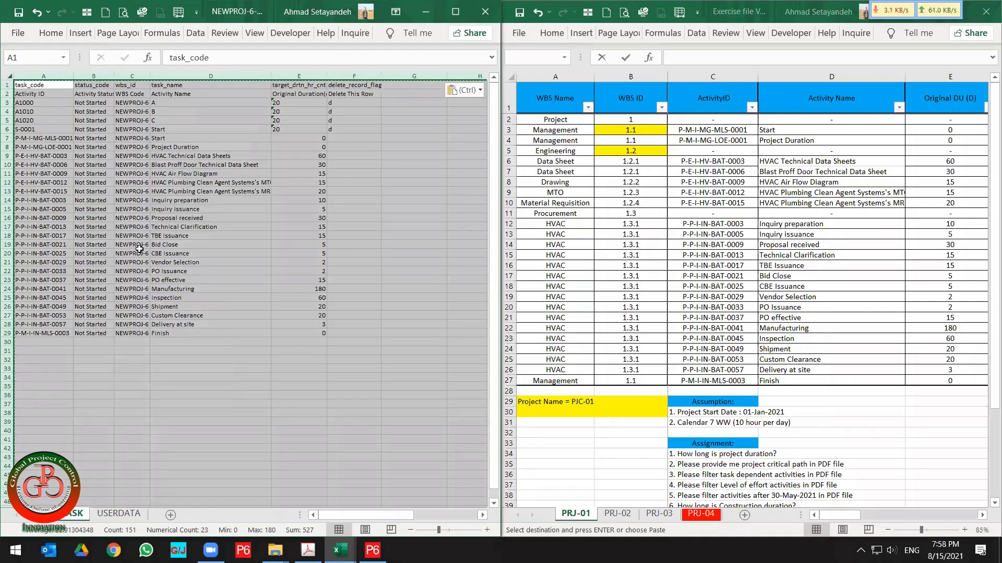
Save the import workbook and restore its window.
{"action": "left_click", "coordinate": [18, 17]}
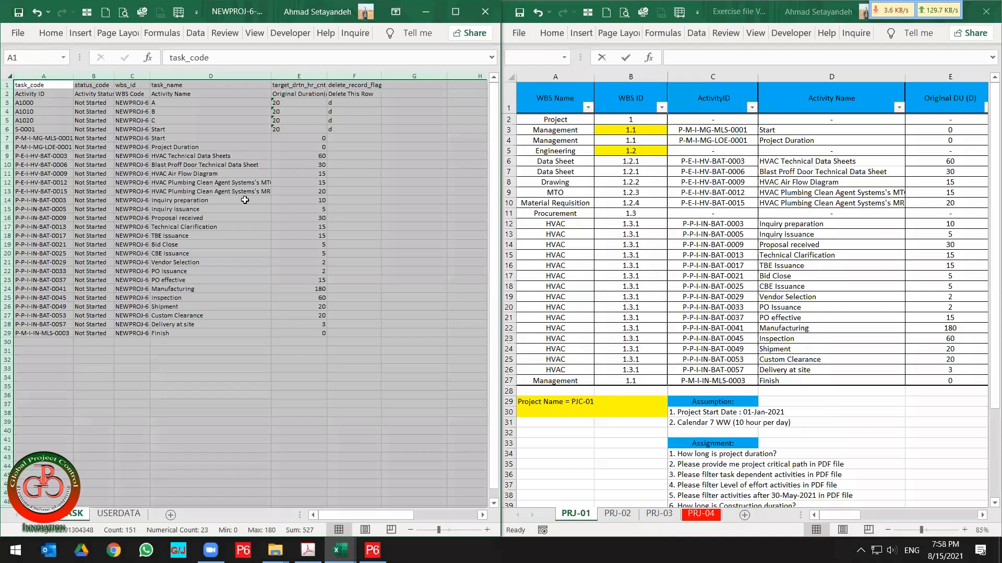
{"action": "left_click", "coordinate": [383, 213]}
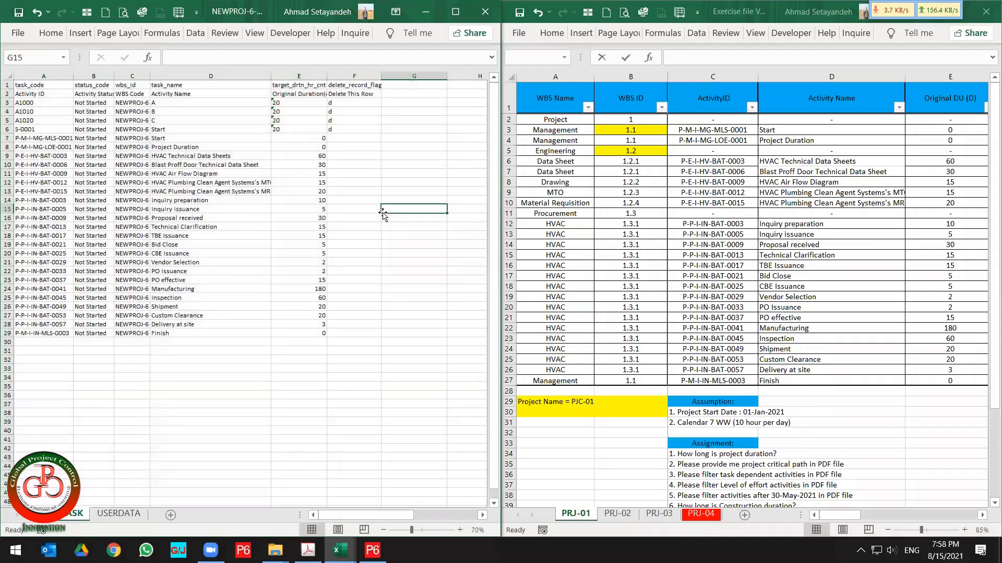
{"action": "key", "text": "super+Down"}
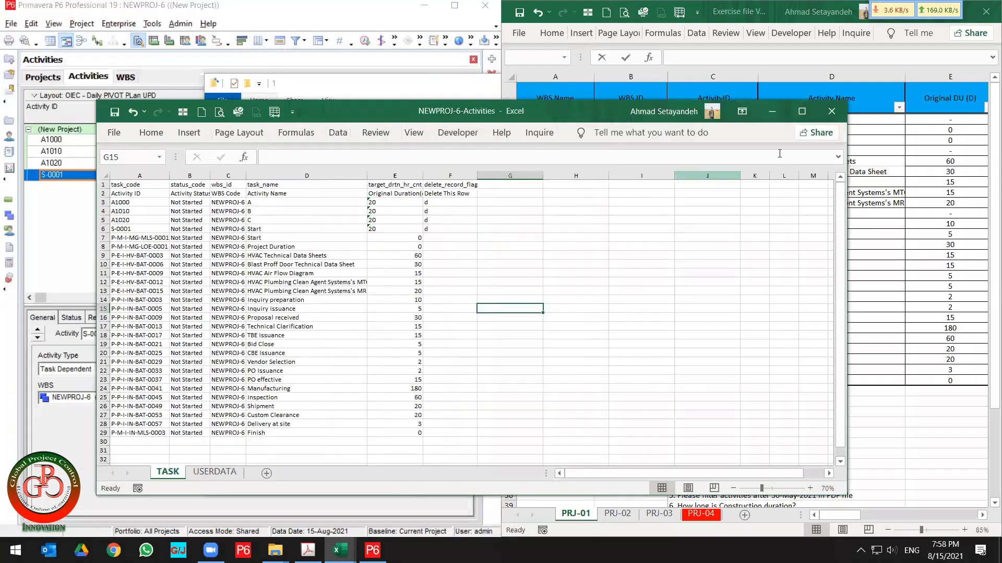
Switch to Primavera P6 and start an import in Spreadsheet (XLSX) format.
{"action": "left_click", "coordinate": [833, 116]}
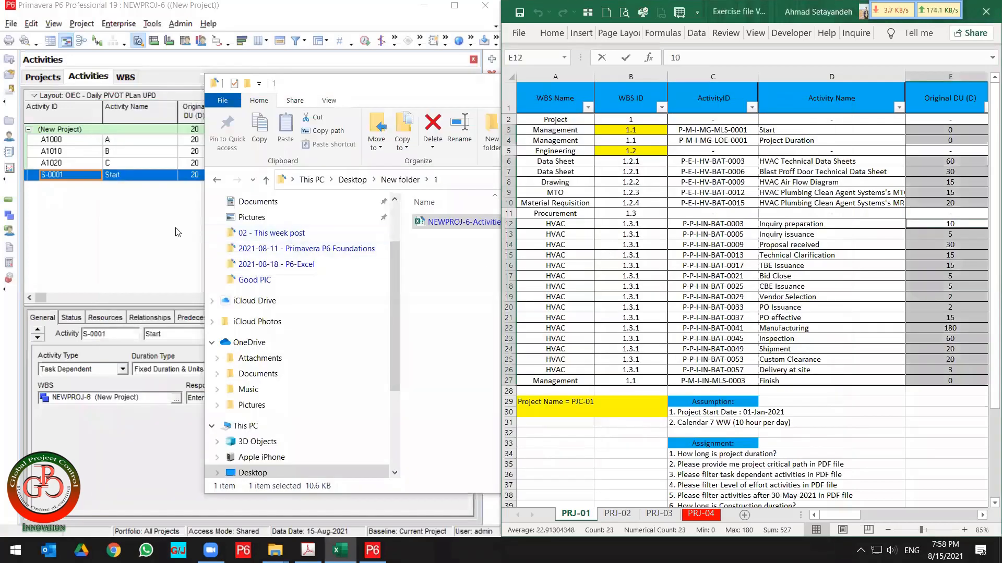
{"action": "left_click", "coordinate": [157, 230]}
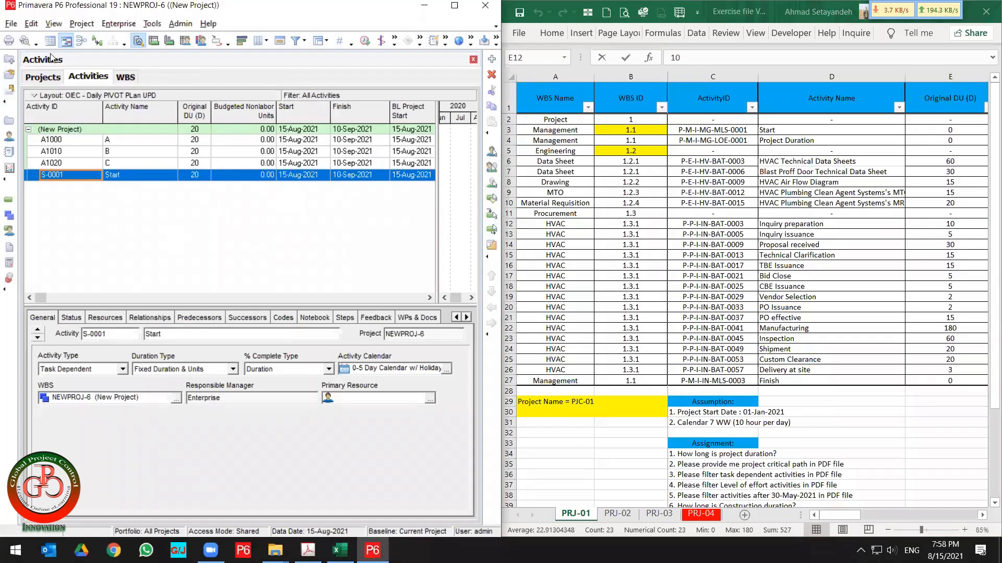
{"action": "left_click", "coordinate": [10, 24]}
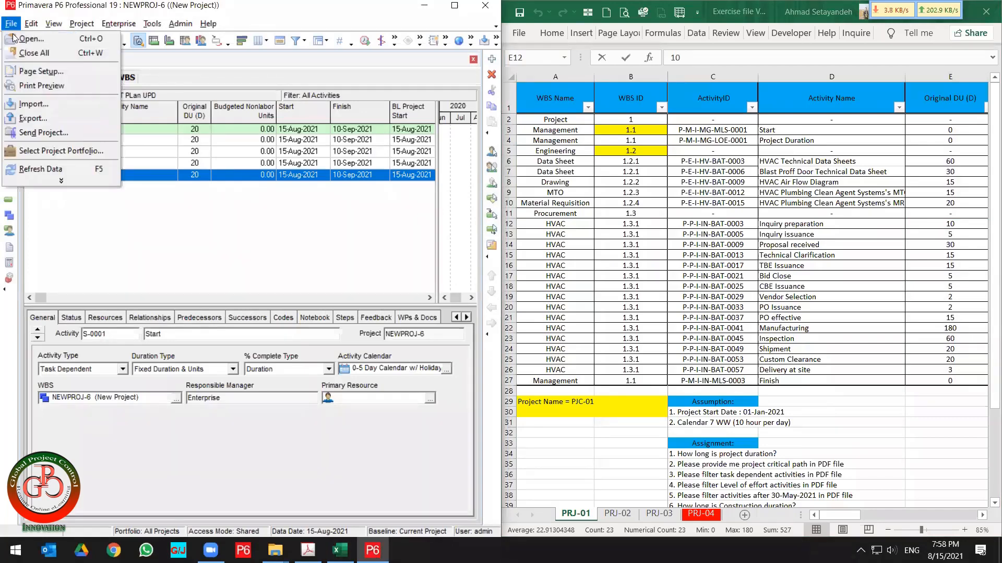
{"action": "left_click", "coordinate": [50, 106]}
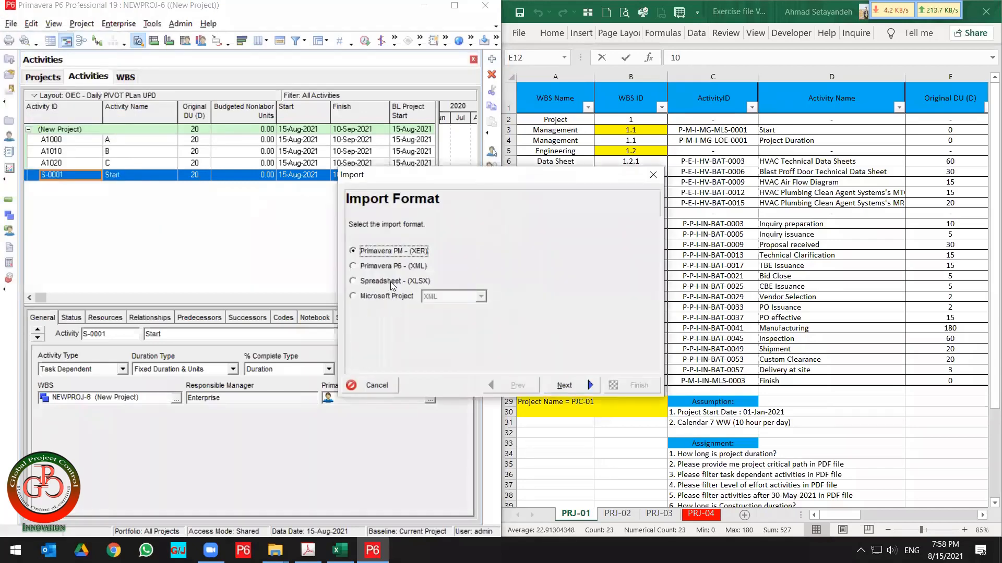
{"action": "left_click", "coordinate": [393, 282]}
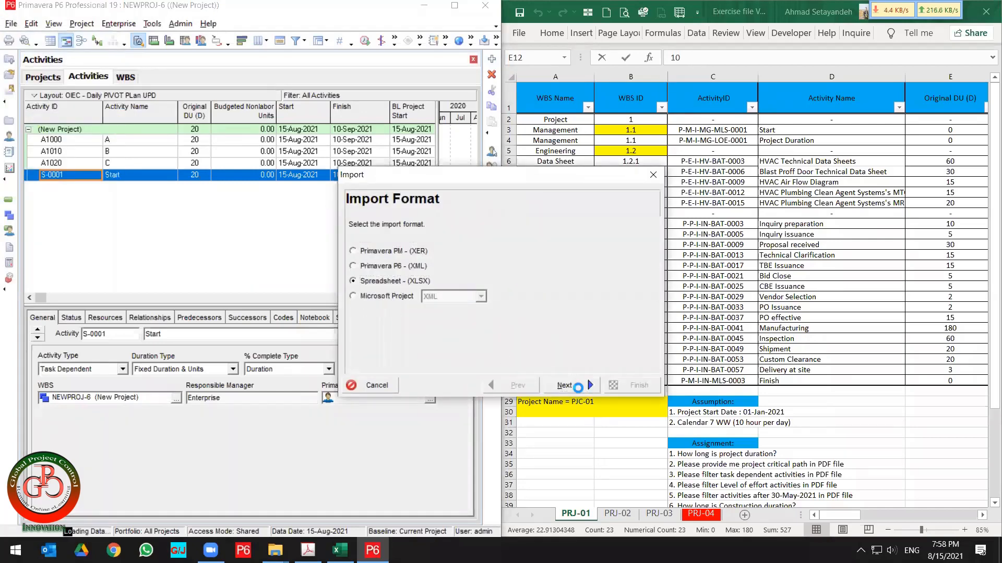
{"action": "left_click", "coordinate": [565, 385]}
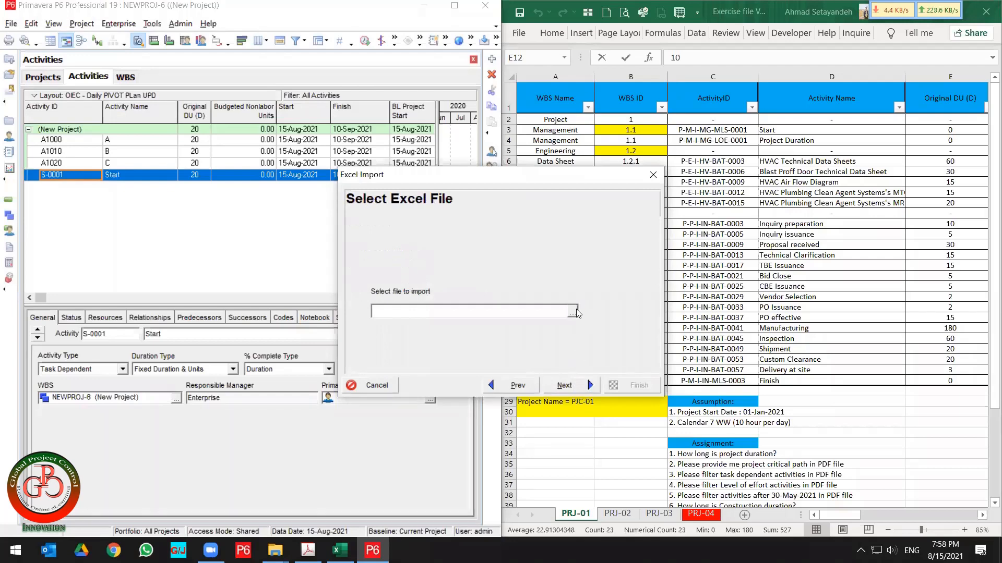
Select NEWPROJ-6-Activities.xlsx from Desktop\New folder\1 as the import file and choose Activities as the import type.
{"action": "left_click", "coordinate": [573, 312]}
{"action": "left_click", "coordinate": [353, 194]}
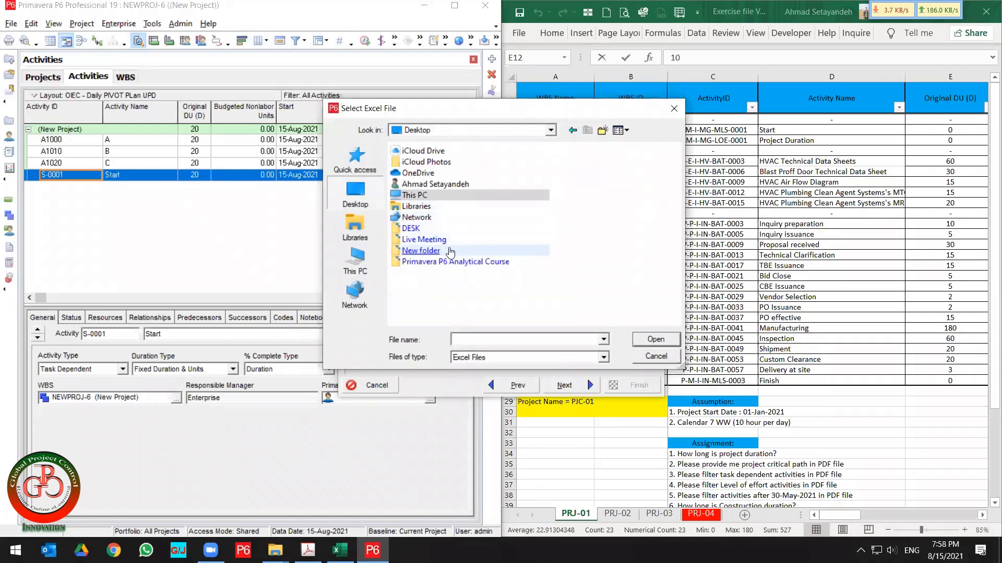
{"action": "left_click", "coordinate": [429, 253]}
{"action": "double_click", "coordinate": [429, 253]}
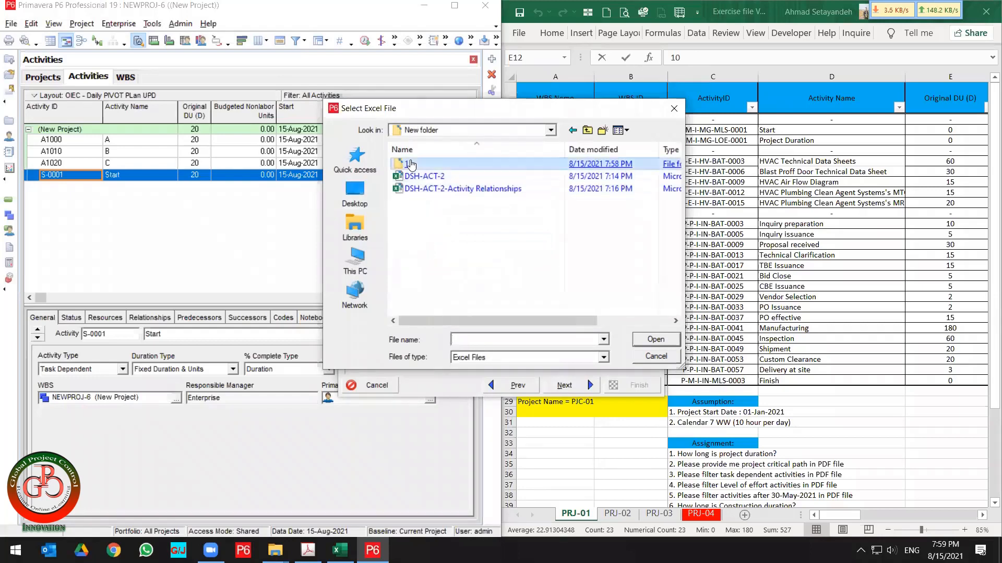
{"action": "double_click", "coordinate": [433, 165]}
{"action": "left_click", "coordinate": [425, 165]}
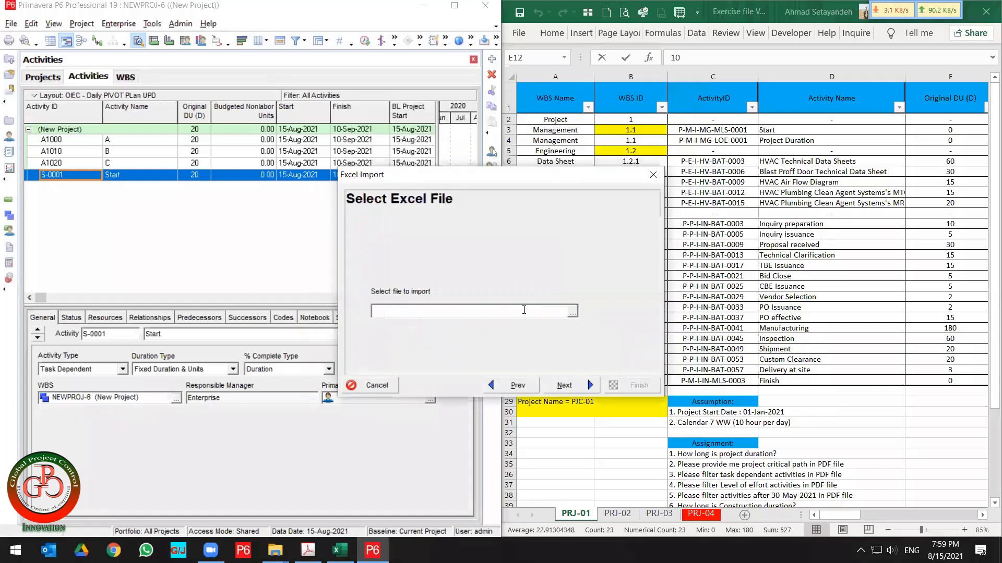
{"action": "left_click", "coordinate": [656, 339]}
{"action": "left_click", "coordinate": [566, 385]}
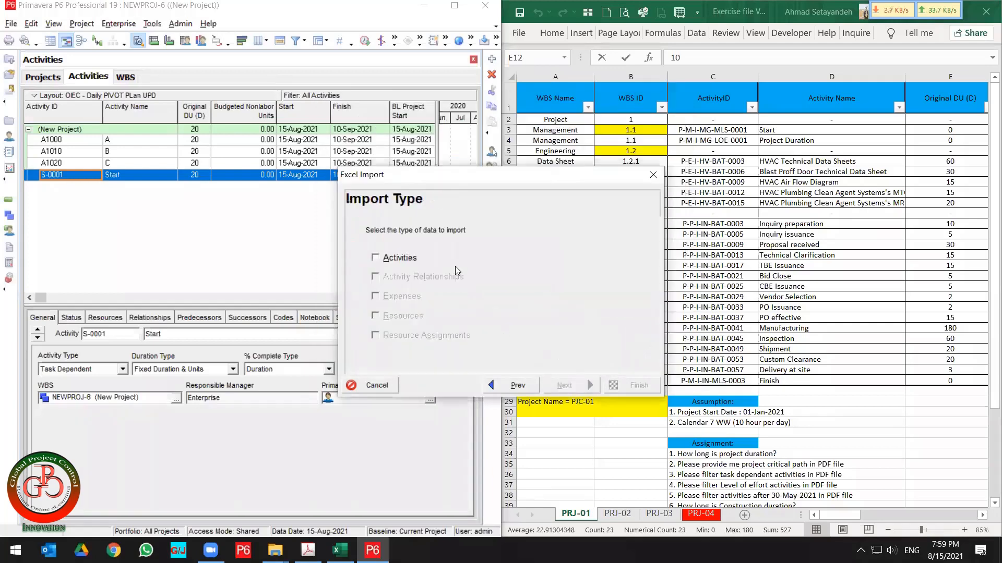
{"action": "left_click", "coordinate": [407, 262]}
{"action": "left_click", "coordinate": [568, 386]}
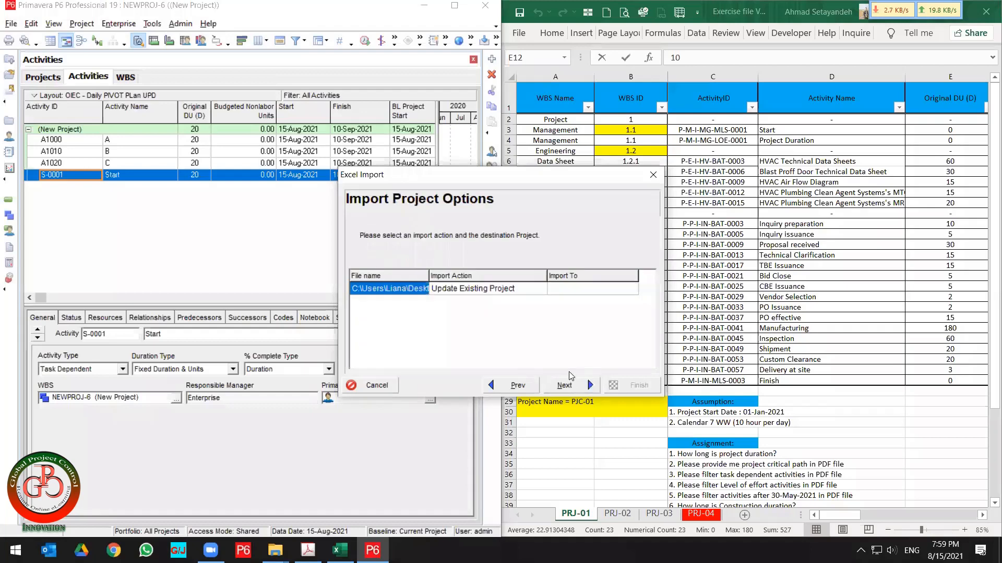
Set the import to Update Existing Project with NEWPROJ-6 as the destination and advance to the summary.
{"action": "left_click", "coordinate": [486, 289]}
{"action": "double_click", "coordinate": [485, 288]}
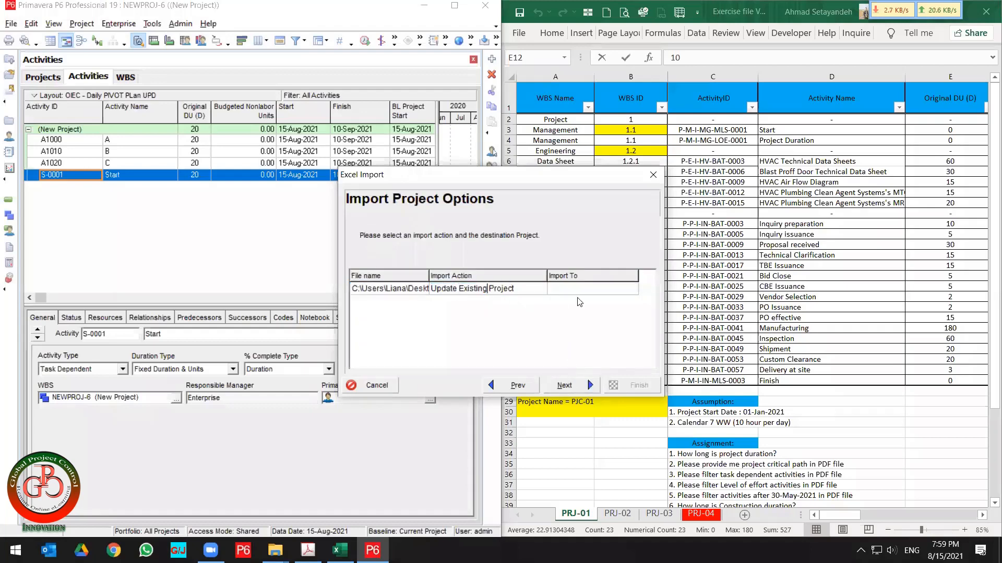
{"action": "left_click", "coordinate": [616, 292]}
{"action": "left_click", "coordinate": [637, 292]}
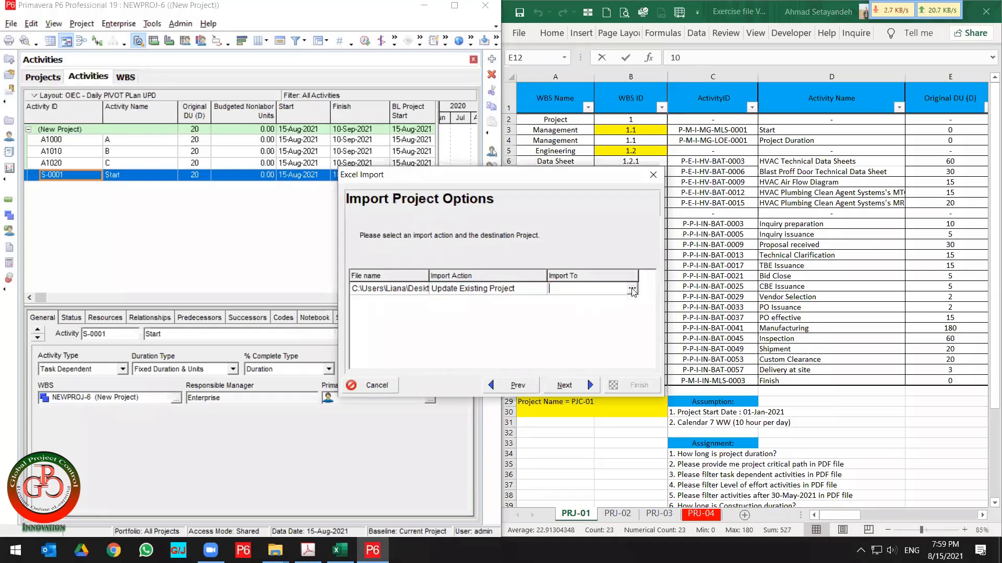
{"action": "left_click", "coordinate": [631, 291]}
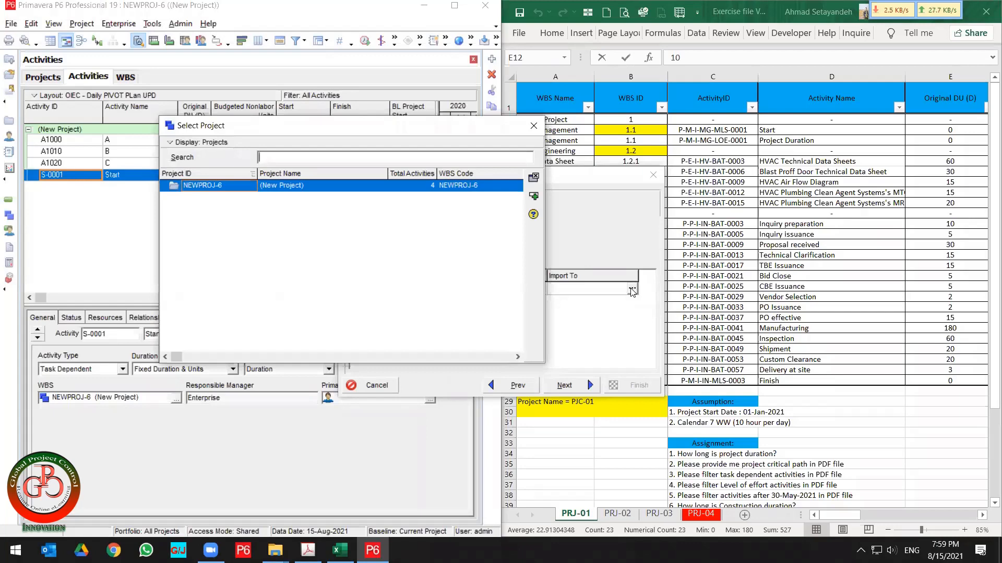
{"action": "left_click", "coordinate": [358, 188]}
{"action": "double_click", "coordinate": [358, 187]}
{"action": "left_click", "coordinate": [573, 389]}
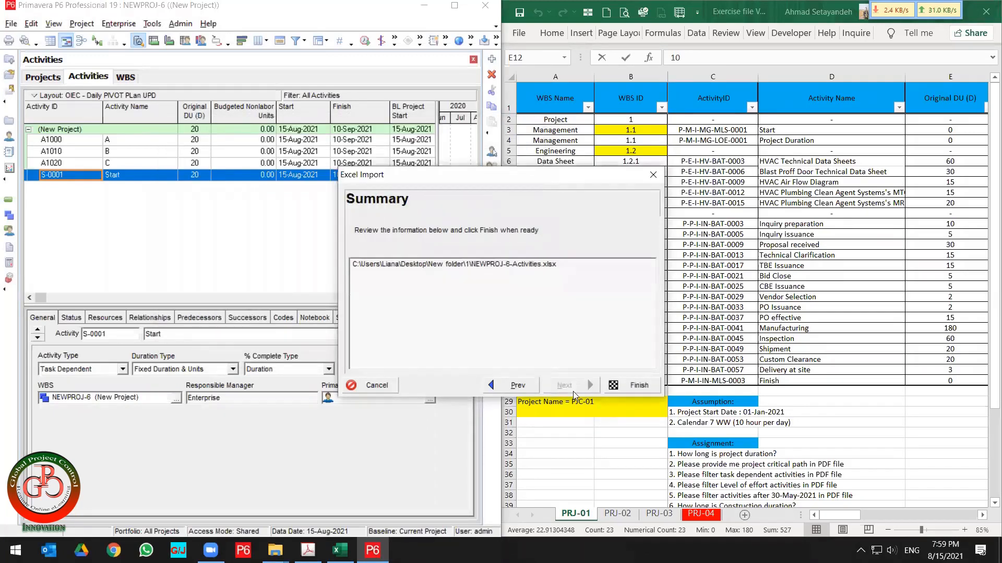
Finish the activity import, close the import result, and maximize the project window.
{"action": "left_click", "coordinate": [626, 386]}
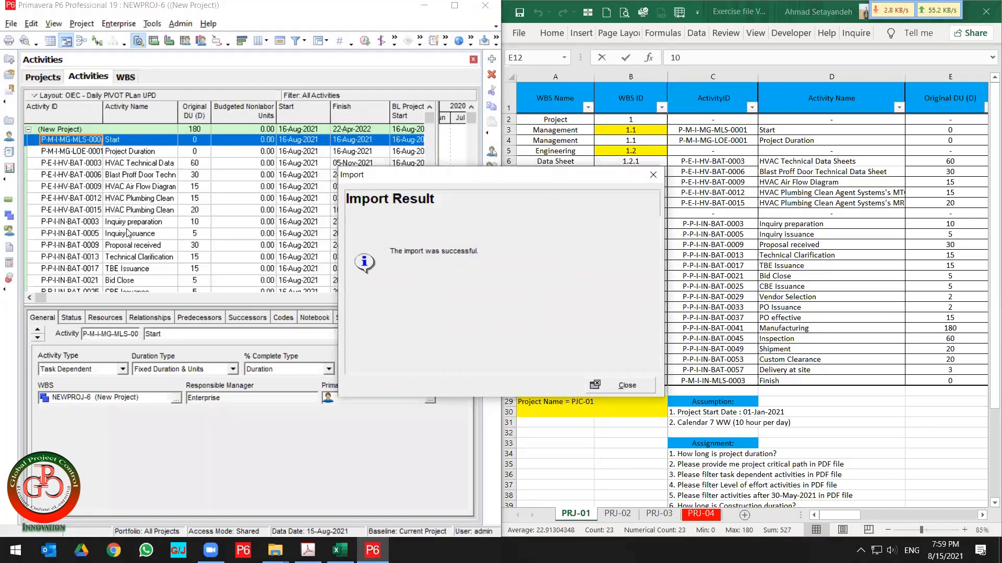
{"action": "left_click", "coordinate": [627, 388]}
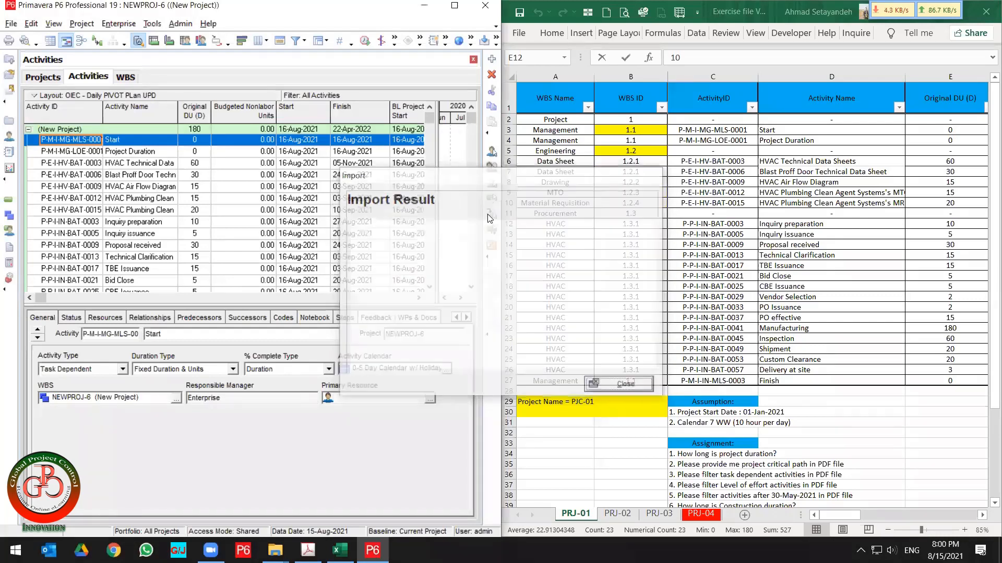
{"action": "key", "text": "super+Down"}
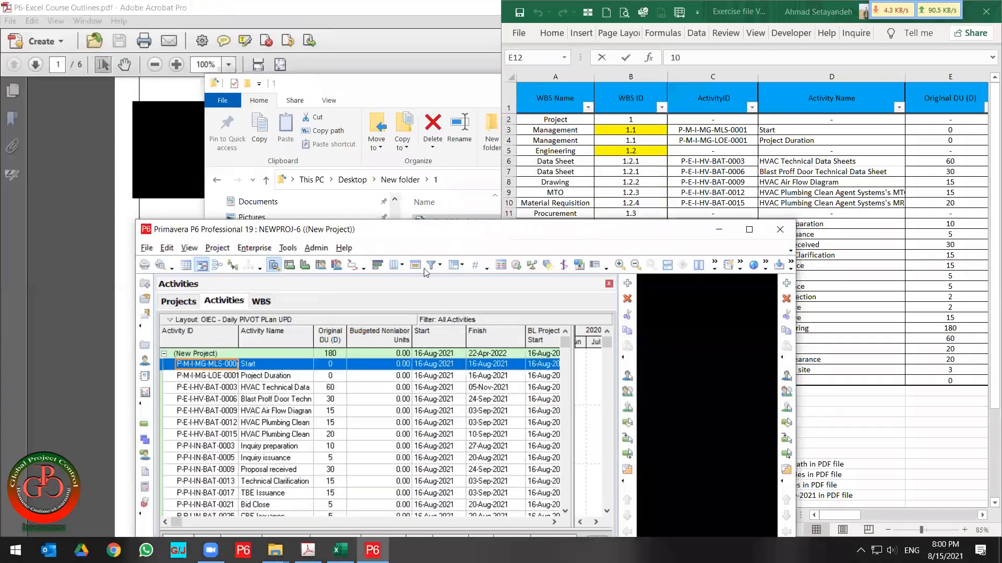
{"action": "left_click", "coordinate": [749, 230]}
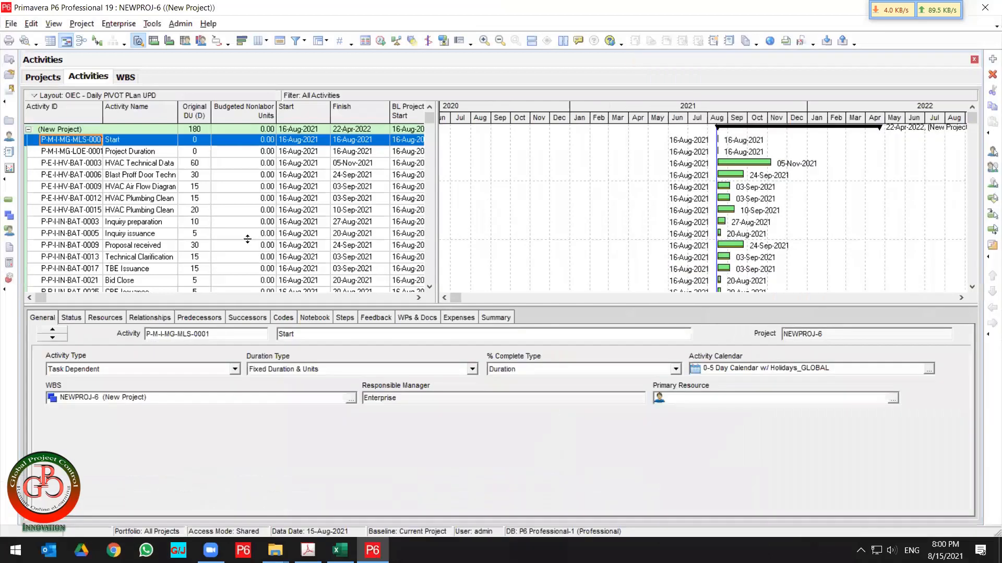
Review the imported activities in the project against the spreadsheet's activity list.
{"action": "scroll", "coordinate": [250, 242], "scroll_direction": "down", "scroll_amount": 4}
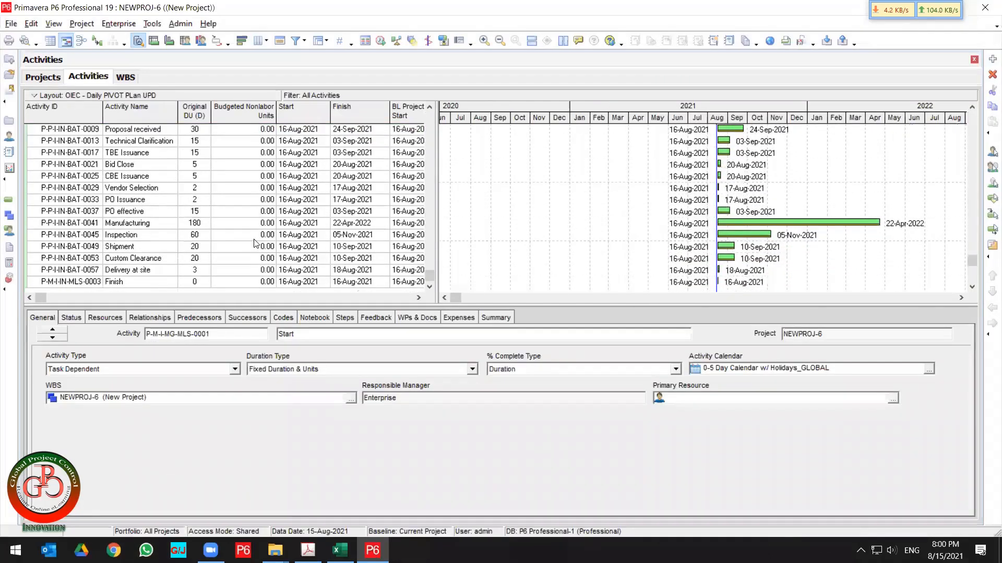
{"action": "scroll", "coordinate": [256, 224], "scroll_direction": "up", "scroll_amount": 4}
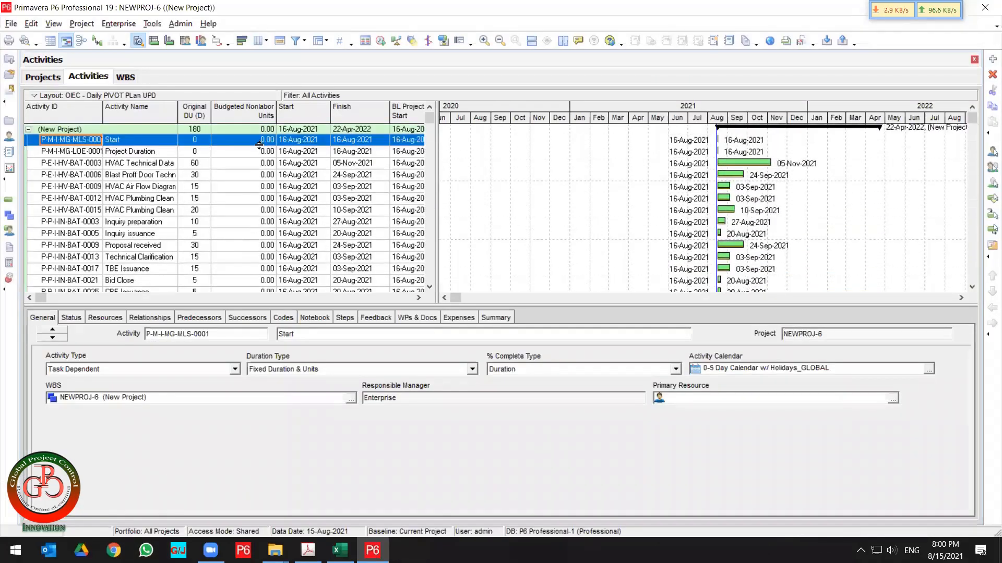
{"action": "left_click", "coordinate": [252, 176]}
{"action": "scroll", "coordinate": [252, 183], "scroll_direction": "down", "scroll_amount": 2}
{"action": "scroll", "coordinate": [252, 183], "scroll_direction": "down", "scroll_amount": 2}
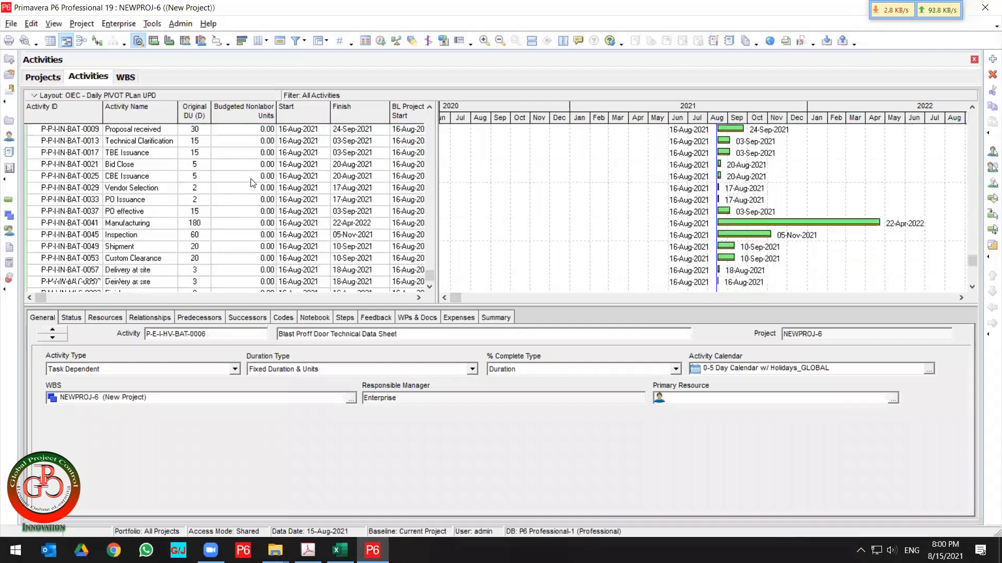
{"action": "scroll", "coordinate": [252, 183], "scroll_direction": "up", "scroll_amount": 4}
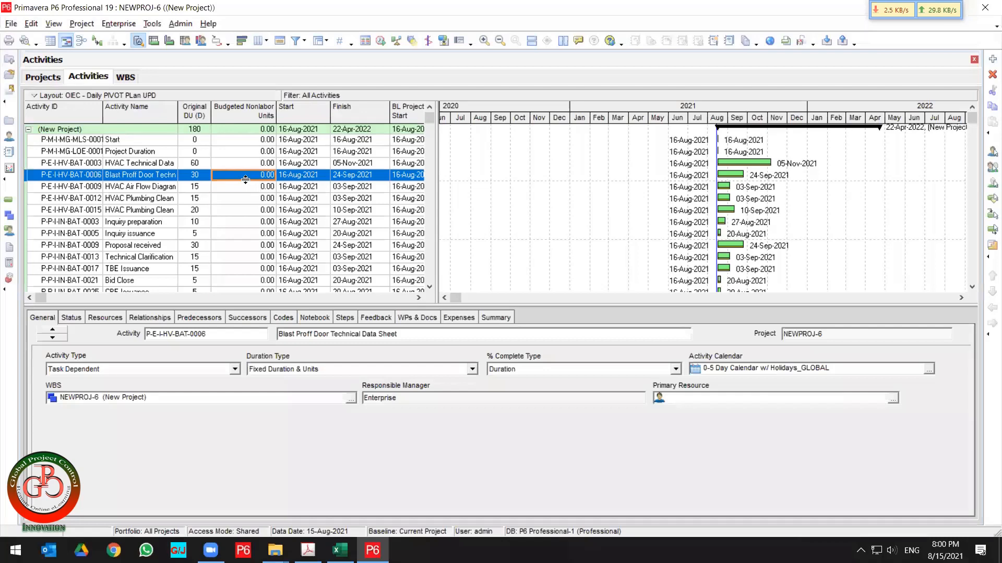
{"action": "key", "text": "super+Left"}
{"action": "left_click", "coordinate": [689, 130]}
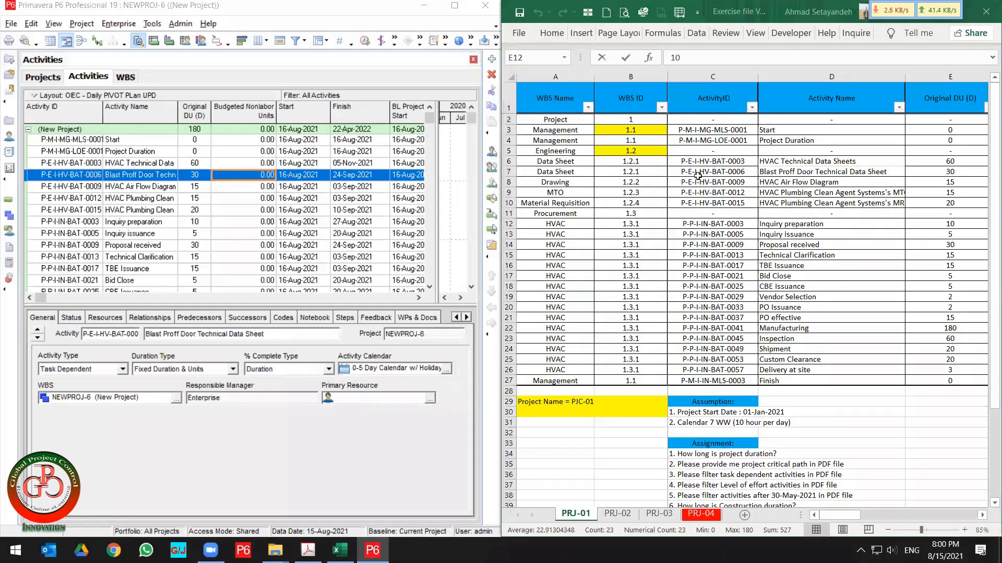
{"action": "left_click", "coordinate": [630, 130]}
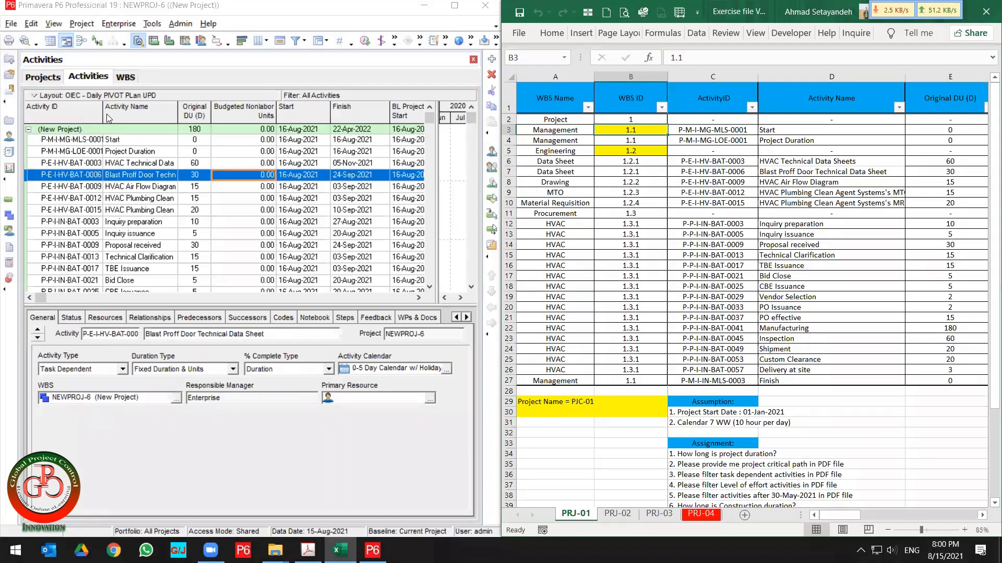
{"action": "left_click_drag", "start_coordinate": [102, 114], "coordinate": [116, 115]}
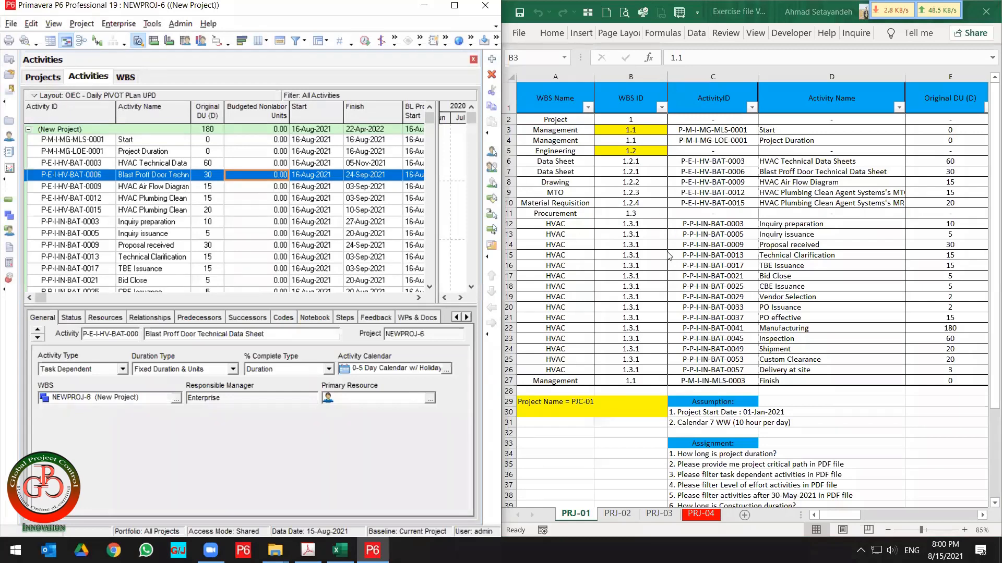
Open the WBS view and add three top-level WBS elements under NEWPROJ-6.
{"action": "left_click", "coordinate": [11, 223]}
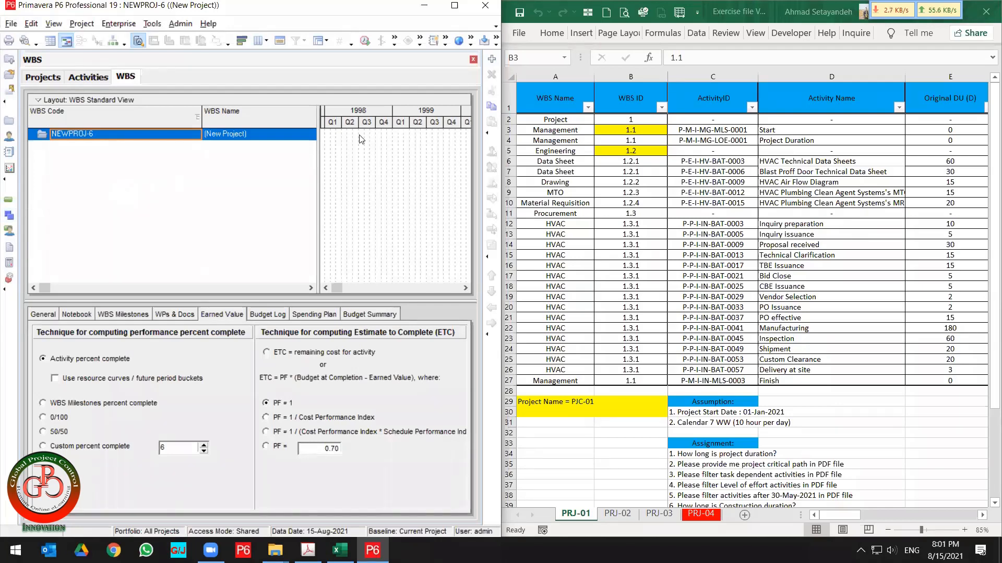
{"action": "left_click", "coordinate": [493, 60]}
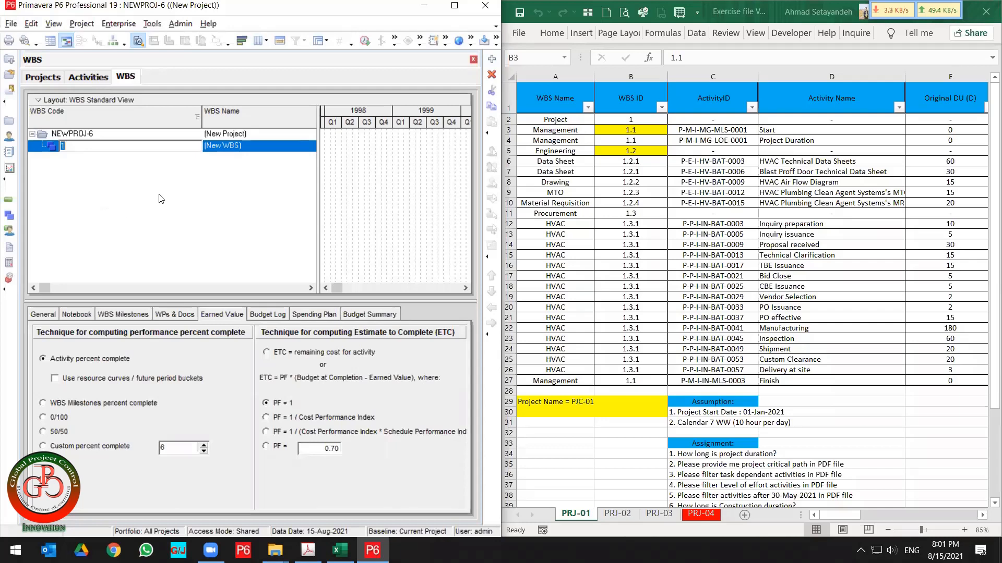
{"action": "key", "text": "Return"}
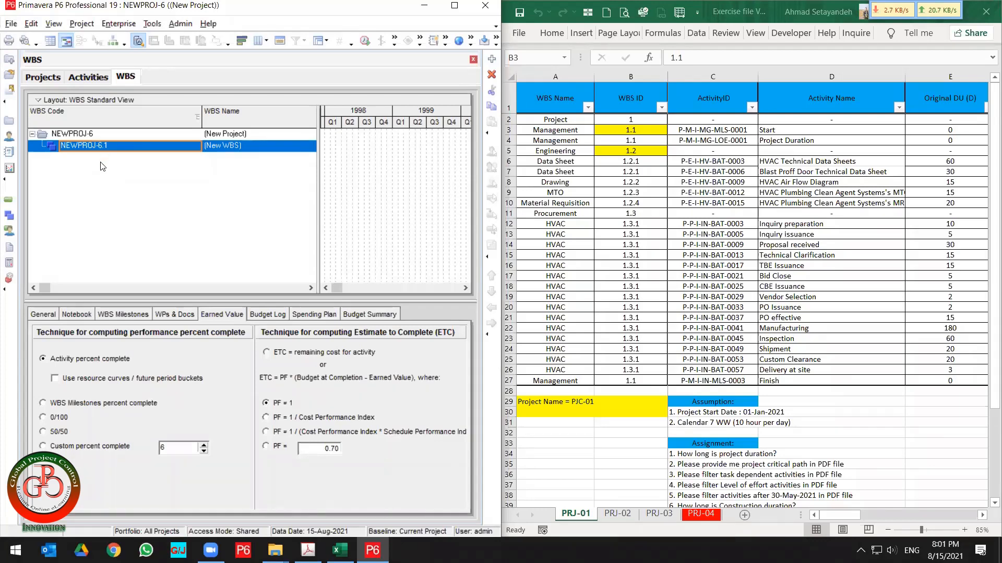
{"action": "left_click", "coordinate": [492, 59]}
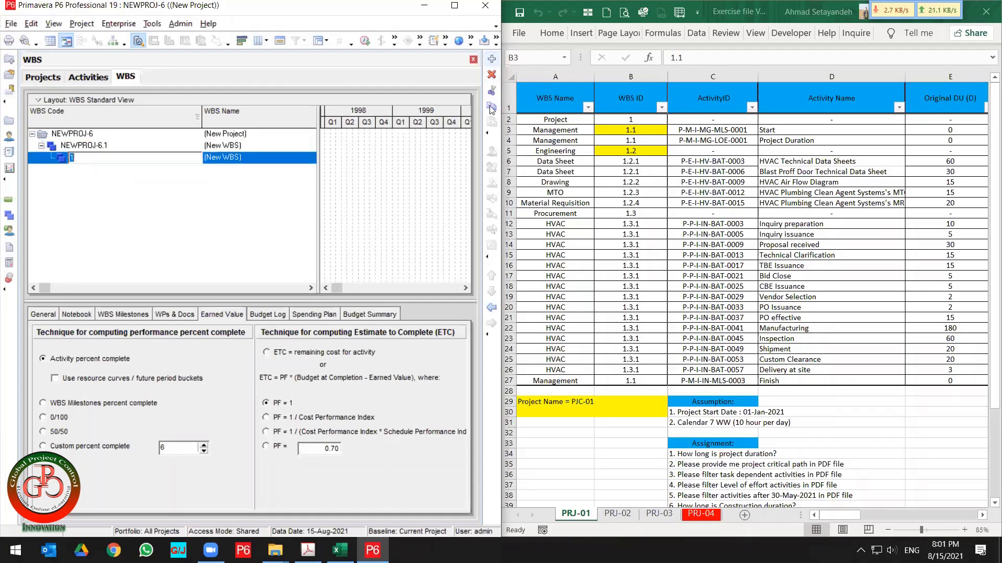
{"action": "left_click", "coordinate": [491, 308]}
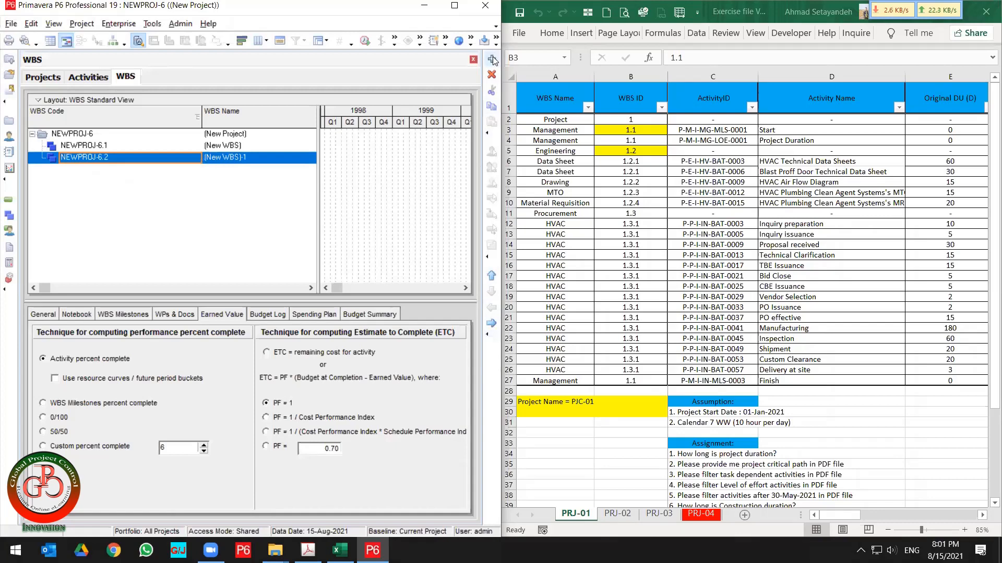
{"action": "left_click", "coordinate": [492, 59]}
{"action": "left_click", "coordinate": [491, 308]}
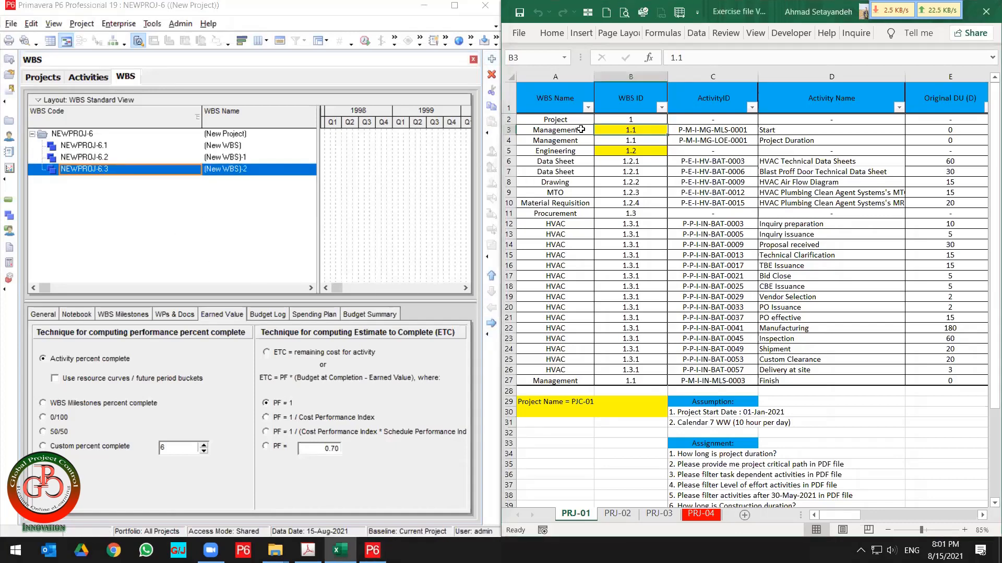
Name the first WBS element Management by copying it from the spreadsheet.
{"action": "left_click", "coordinate": [580, 130]}
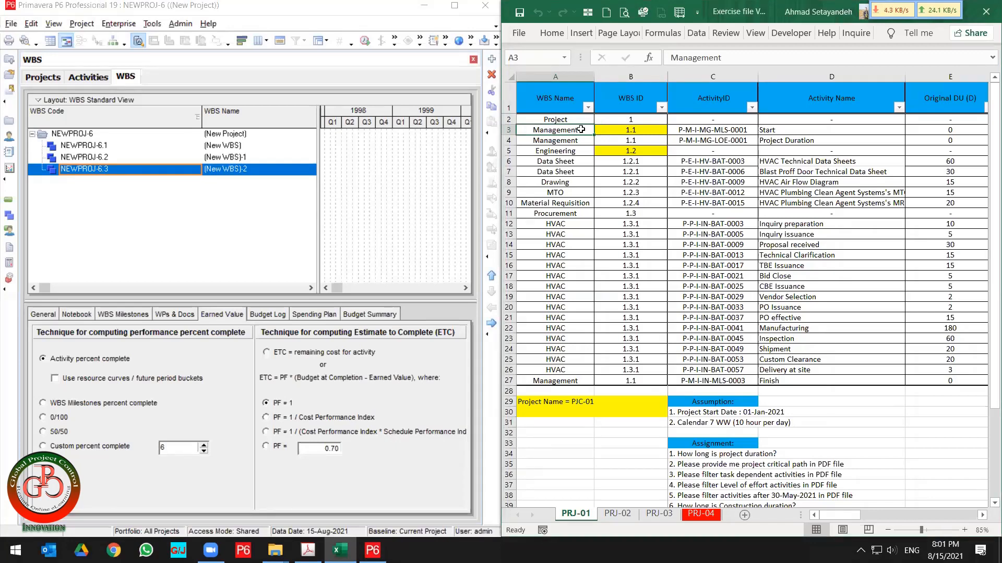
{"action": "key", "text": "ctrl+c"}
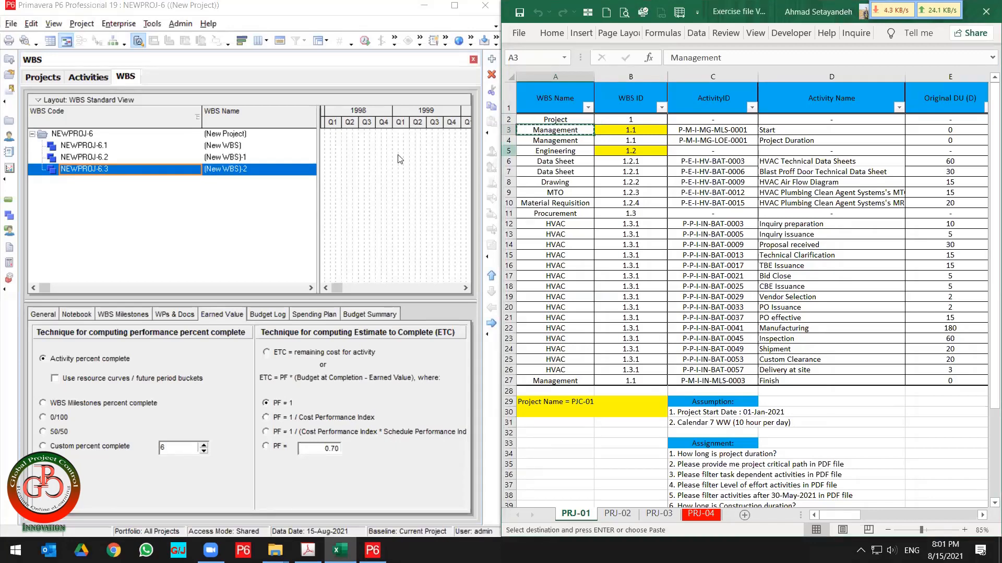
{"action": "left_click", "coordinate": [251, 145]}
{"action": "left_click", "coordinate": [251, 146]}
{"action": "key", "text": "ctrl+v"}
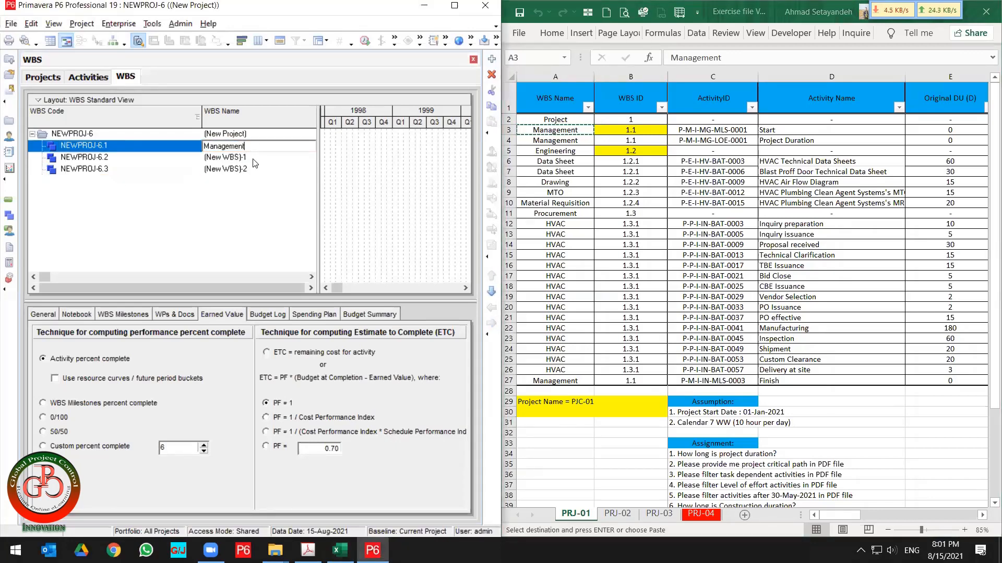
Name the second WBS element Engineering by copying it from the spreadsheet.
{"action": "left_click", "coordinate": [253, 159]}
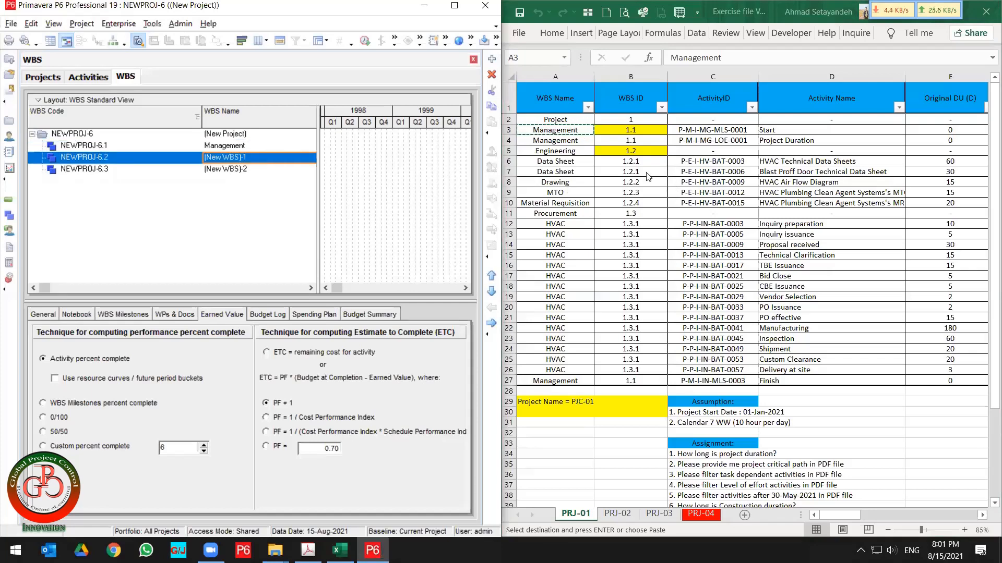
{"action": "left_click", "coordinate": [573, 152]}
{"action": "key", "text": "ctrl+c"}
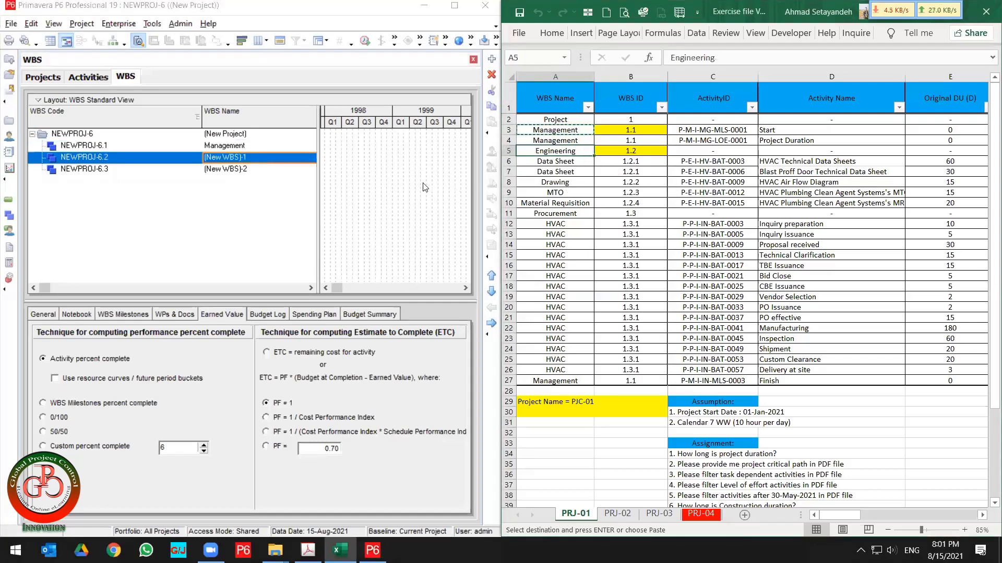
{"action": "left_click", "coordinate": [253, 159]}
{"action": "key", "text": "ctrl+v"}
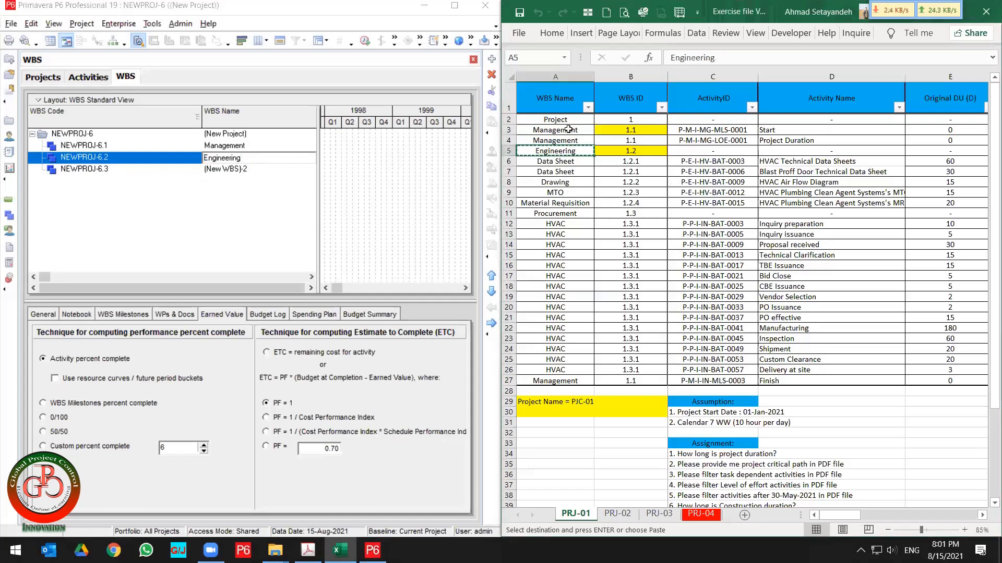
Name the third WBS element Procurement by copying it from the spreadsheet.
{"action": "left_click_drag", "start_coordinate": [564, 131], "coordinate": [574, 152]}
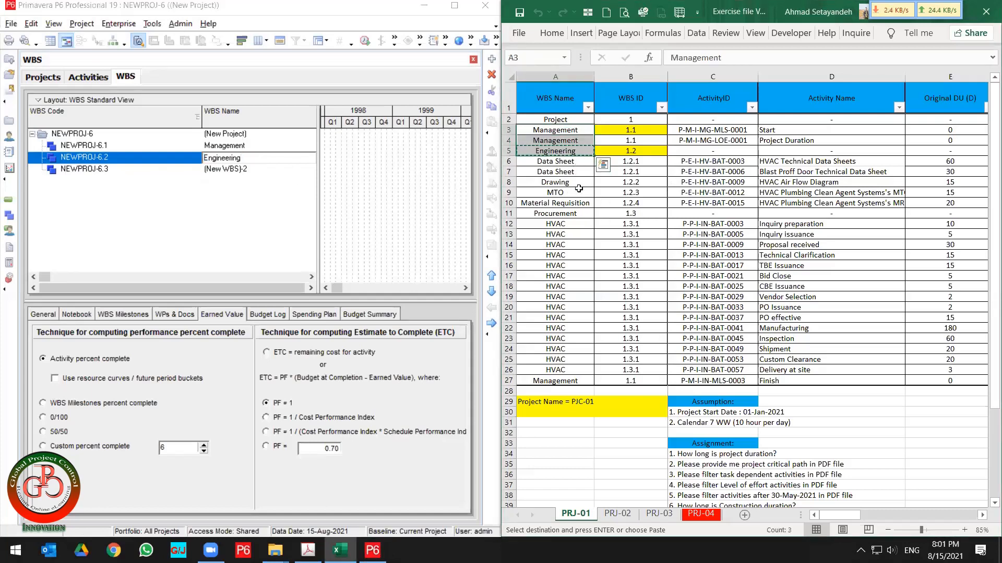
{"action": "left_click", "coordinate": [579, 214]}
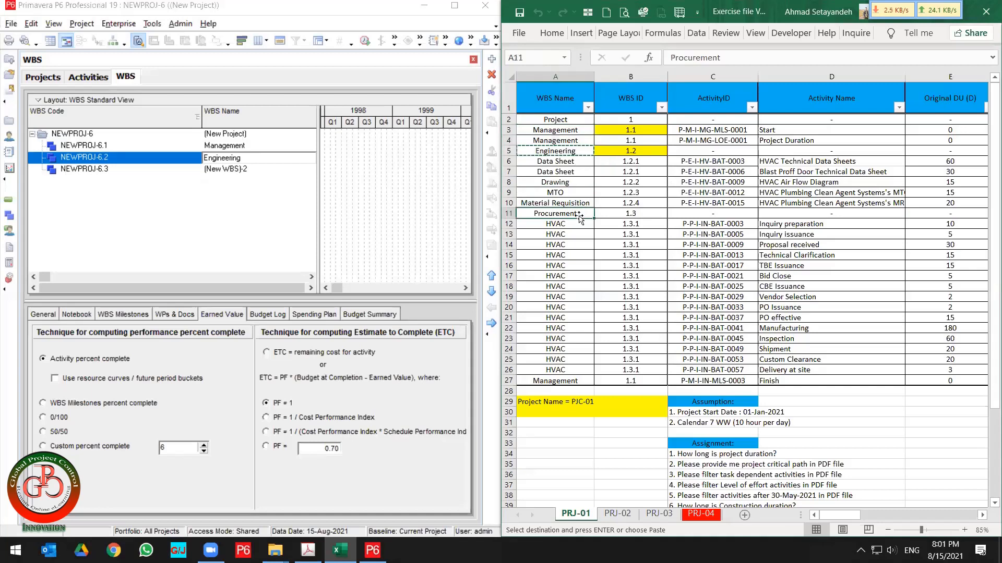
{"action": "left_click", "coordinate": [261, 169]}
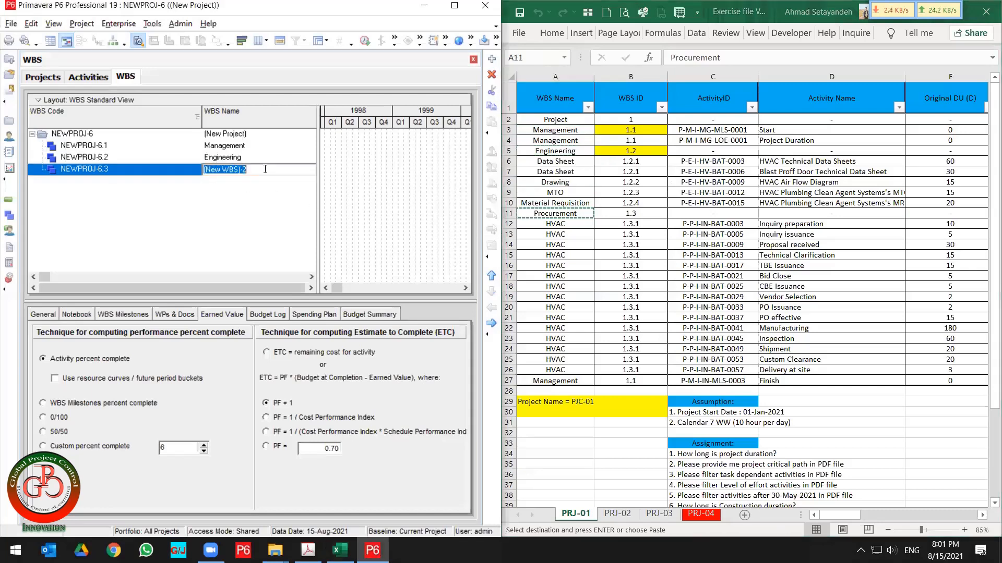
{"action": "key", "text": "ctrl+v"}
{"action": "key", "text": "Return"}
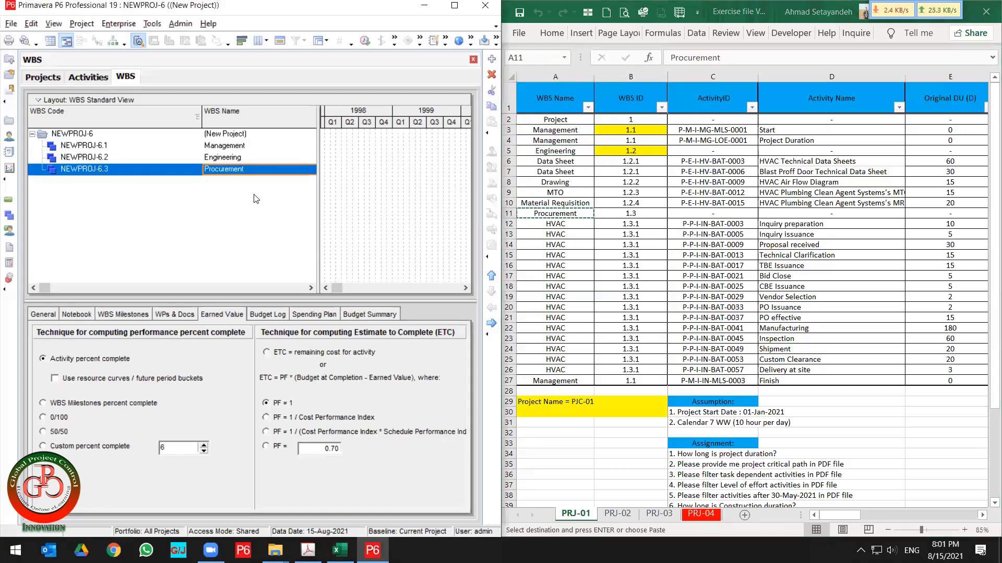
Add a child WBS element under Procurement and name it HVAC from the spreadsheet.
{"action": "key", "text": "Insert"}
{"action": "key", "text": "Return"}
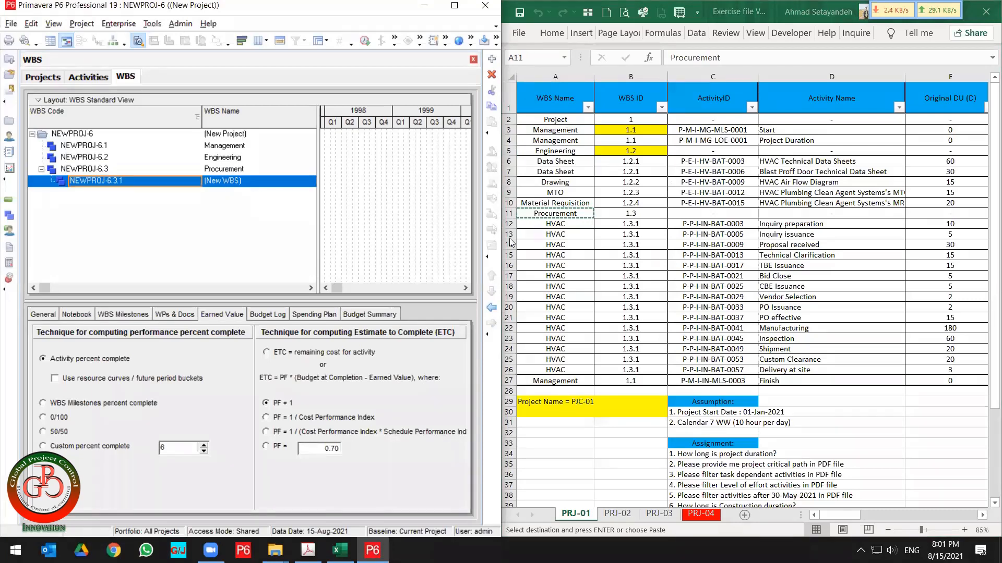
{"action": "left_click", "coordinate": [551, 223]}
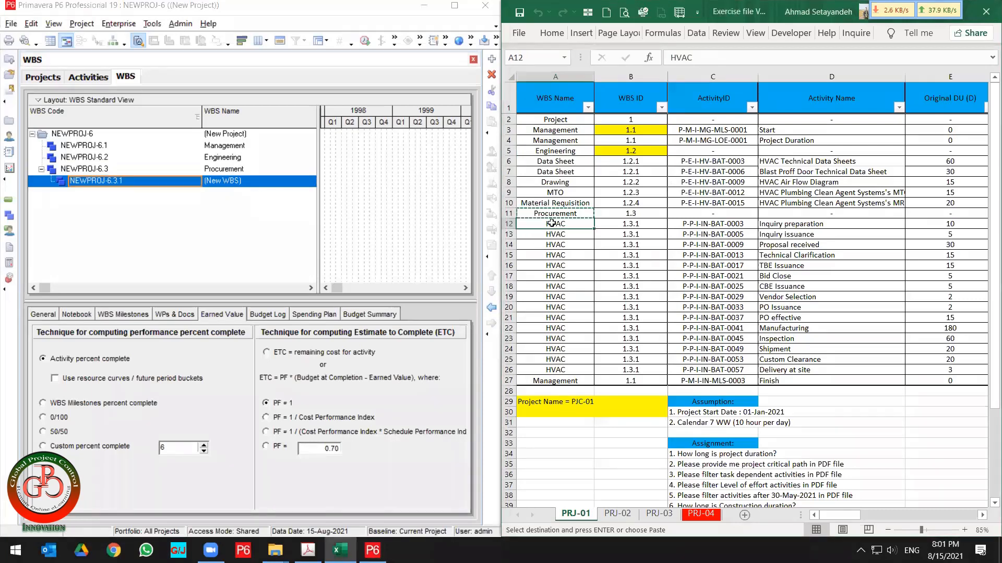
{"action": "left_click", "coordinate": [251, 183]}
{"action": "type", "text": "HVAC"}
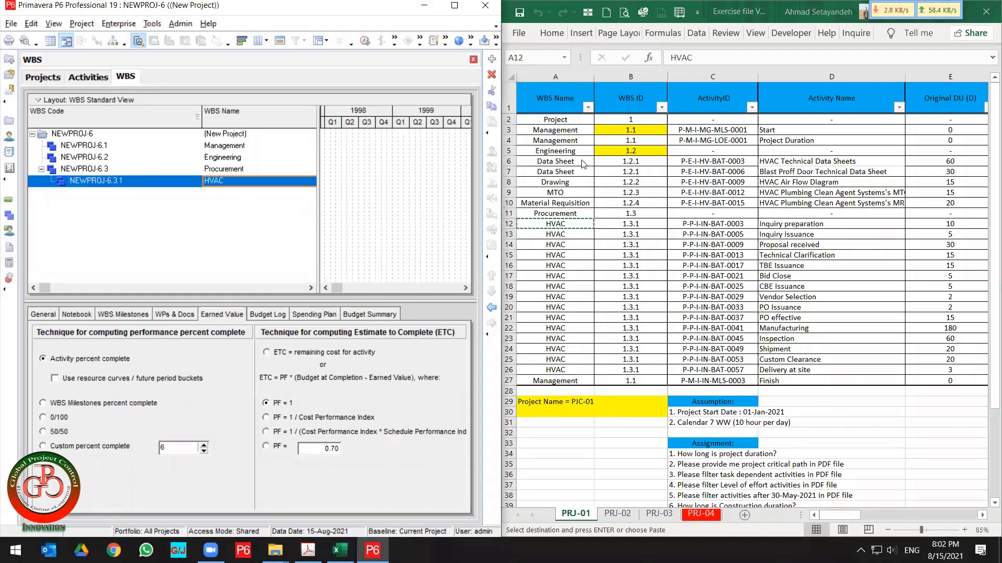
Add four child WBS elements under Engineering.
{"action": "left_click", "coordinate": [581, 162]}
{"action": "left_click_drag", "start_coordinate": [581, 161], "coordinate": [578, 190]}
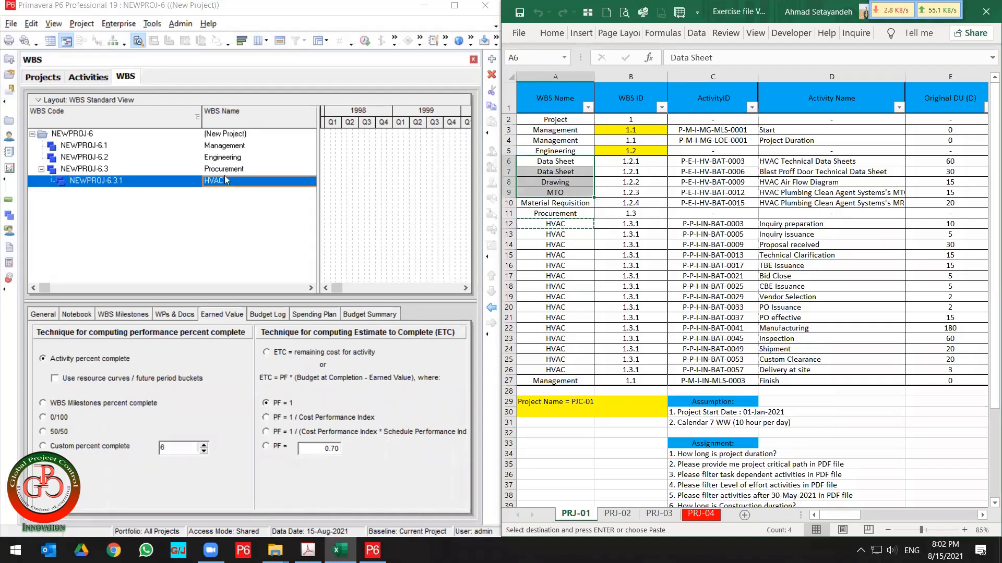
{"action": "left_click", "coordinate": [233, 150]}
{"action": "left_click", "coordinate": [231, 158]}
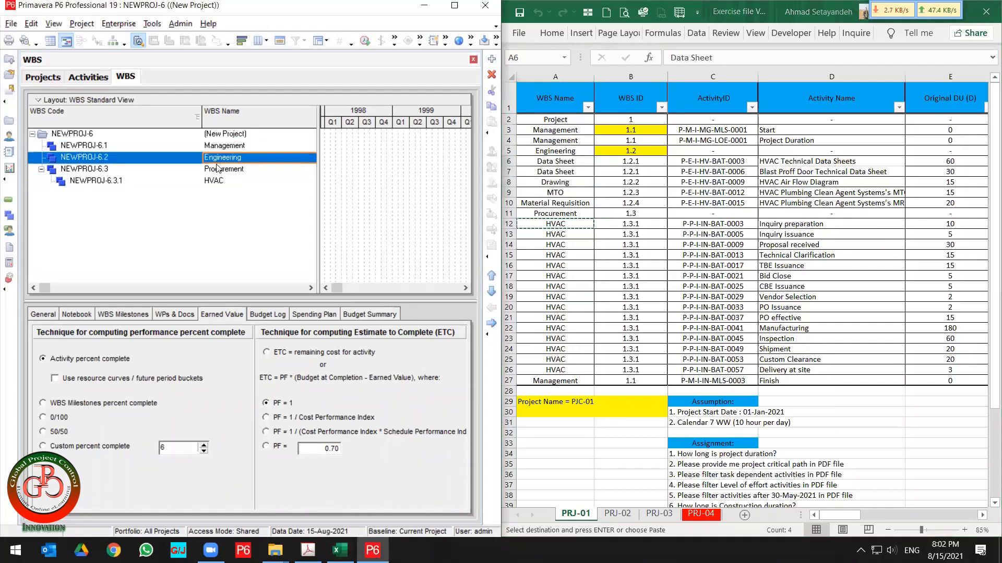
{"action": "key", "text": "Insert"}
{"action": "key", "text": "Insert"}
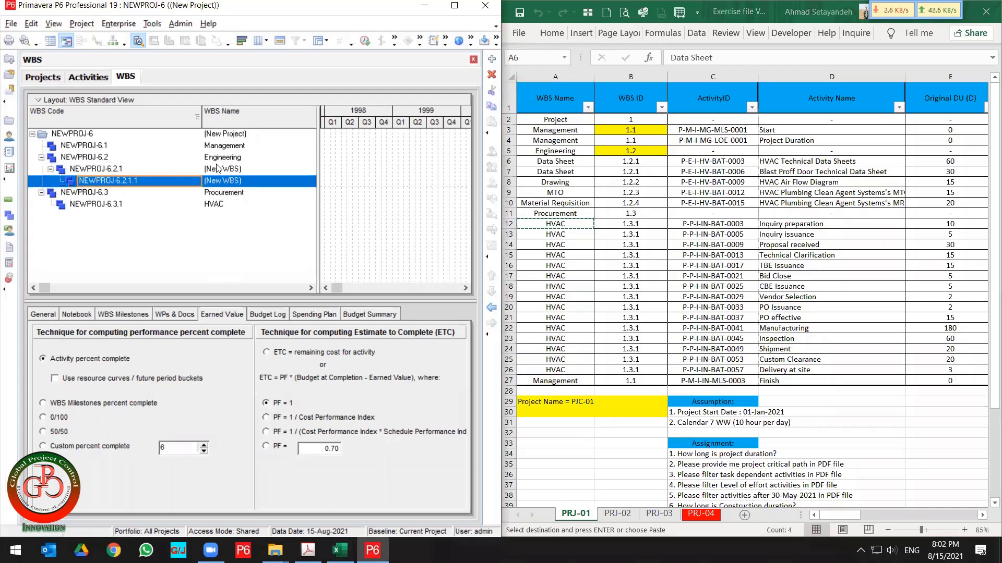
{"action": "key", "text": "ctrl+Left"}
{"action": "key", "text": "Insert"}
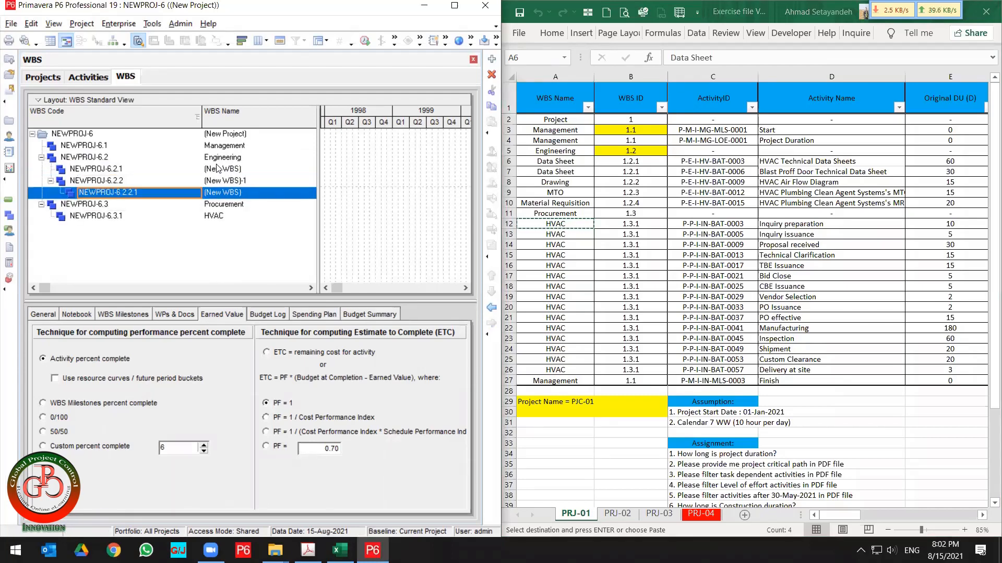
{"action": "key", "text": "ctrl+Left"}
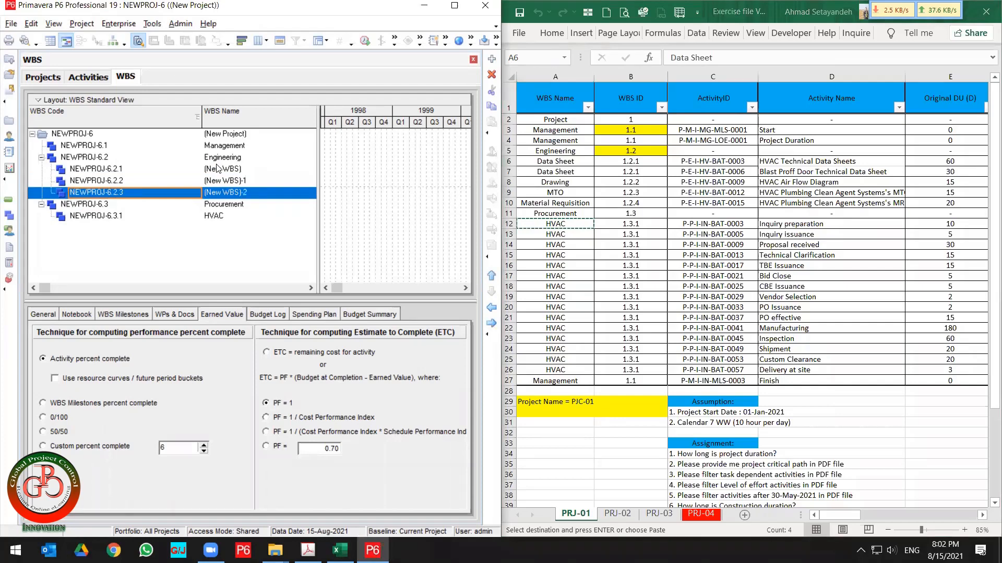
{"action": "key", "text": "Insert"}
{"action": "key", "text": "ctrl+Left"}
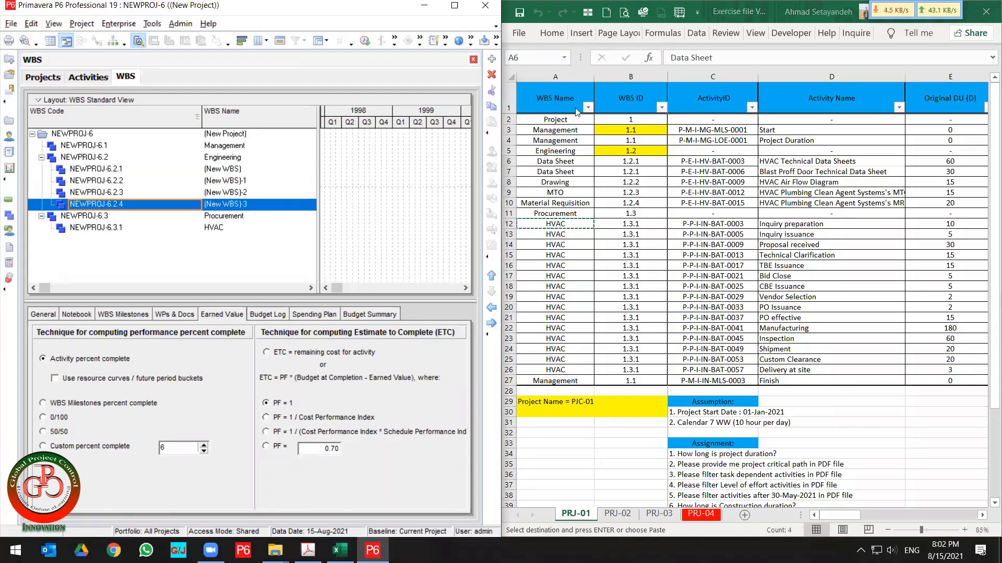
Name the first Engineering child Data Sheet by copying it from the spreadsheet.
{"action": "left_click", "coordinate": [577, 161]}
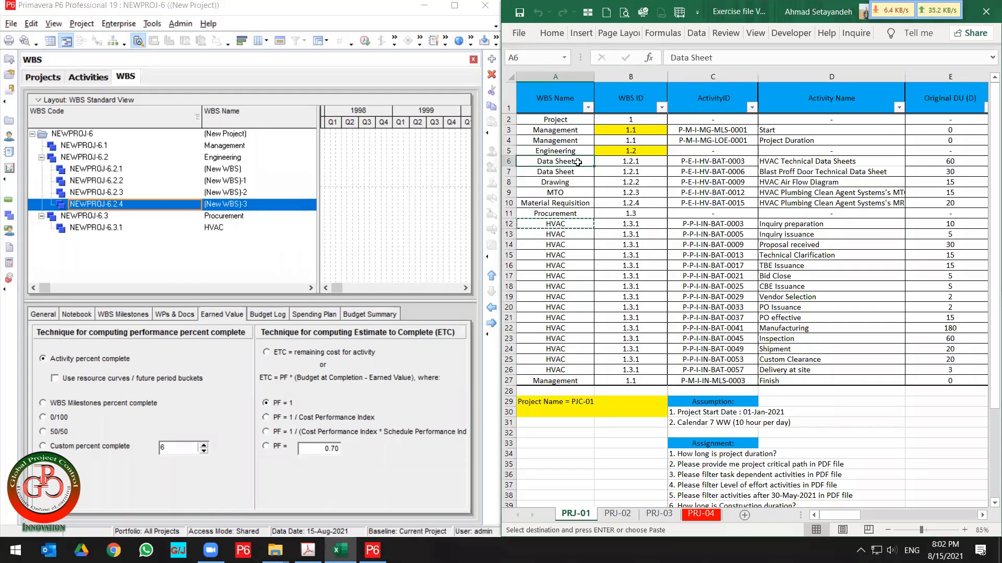
{"action": "key", "text": "ctrl+c"}
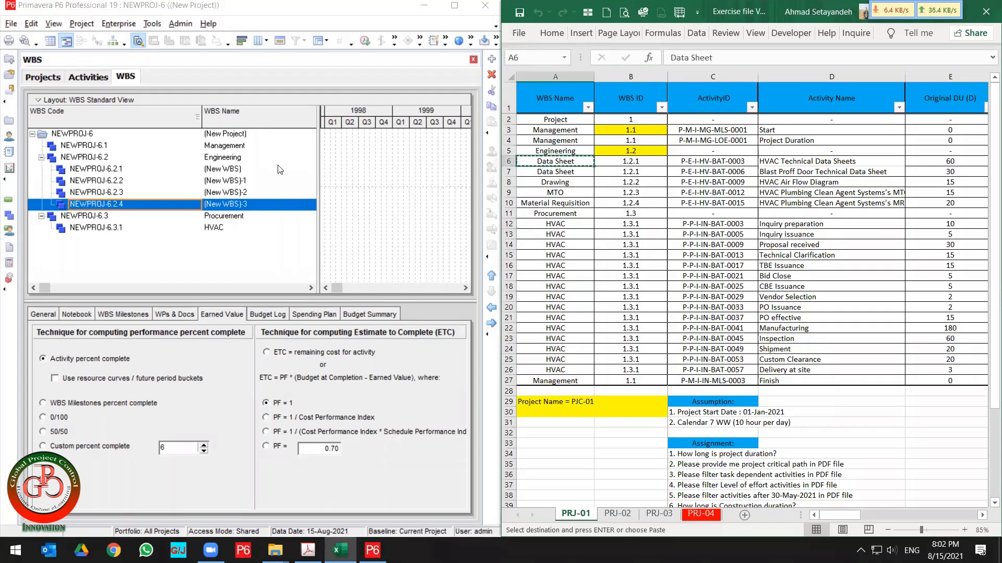
{"action": "left_click", "coordinate": [219, 170]}
{"action": "key", "text": "ctrl+v"}
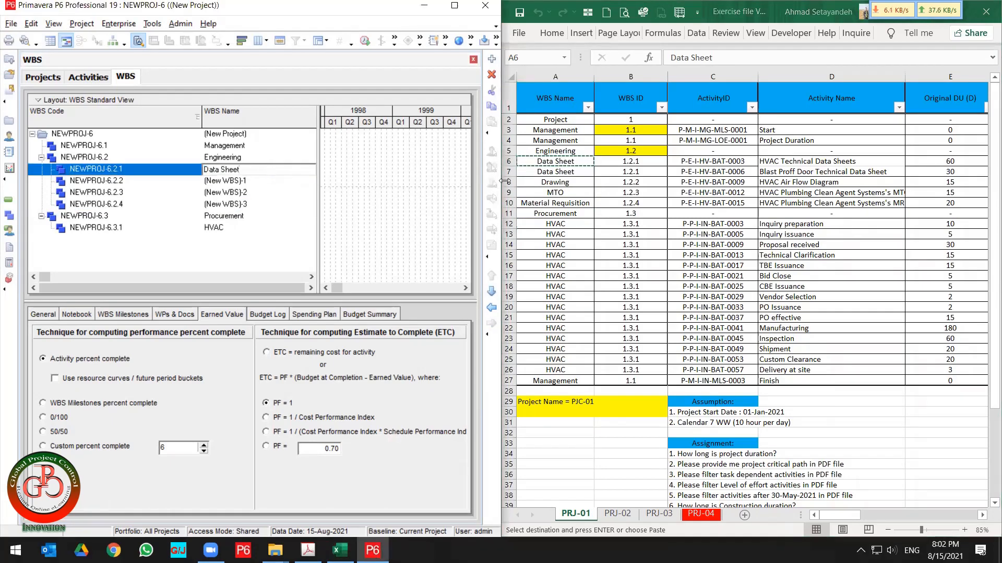
Name the second Engineering child Drawing by copying it from the spreadsheet.
{"action": "left_click_drag", "start_coordinate": [504, 181], "coordinate": [506, 181]}
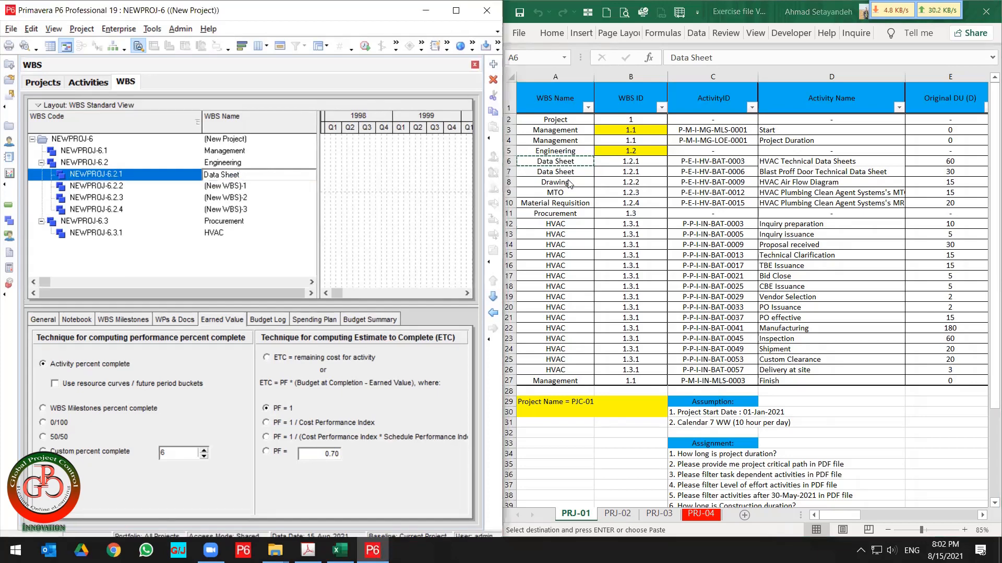
{"action": "left_click", "coordinate": [262, 183]}
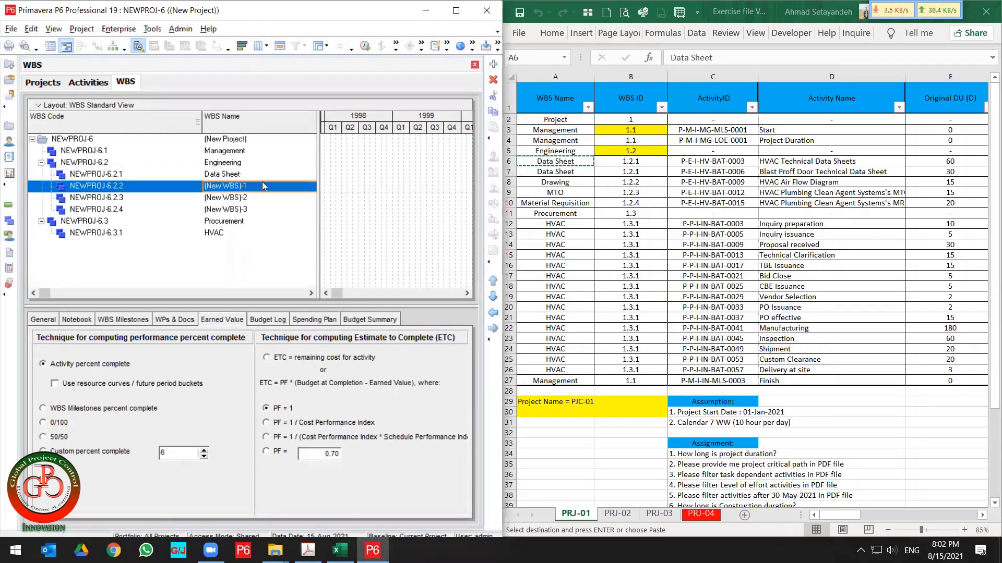
{"action": "left_click", "coordinate": [572, 186]}
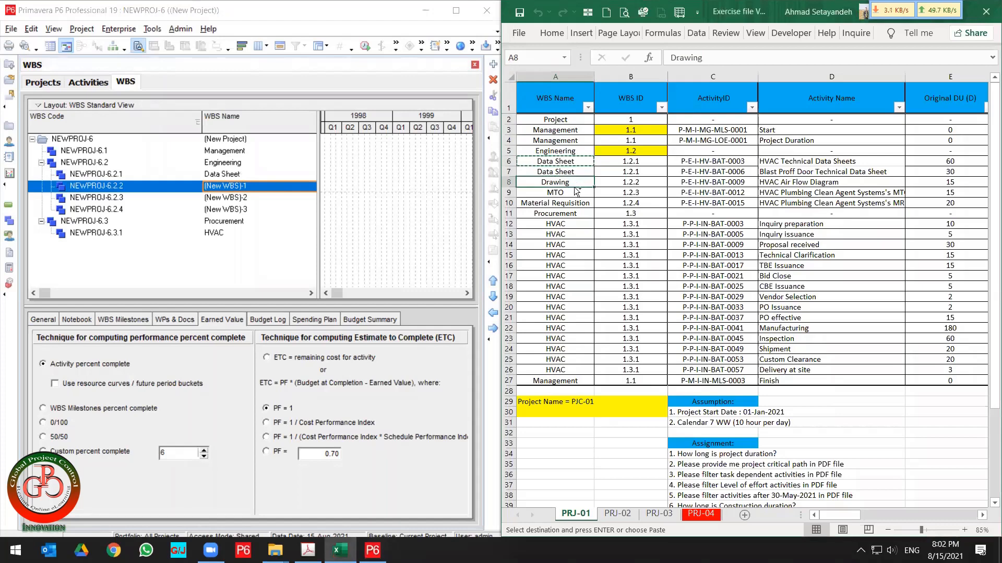
{"action": "key", "text": "ctrl+c"}
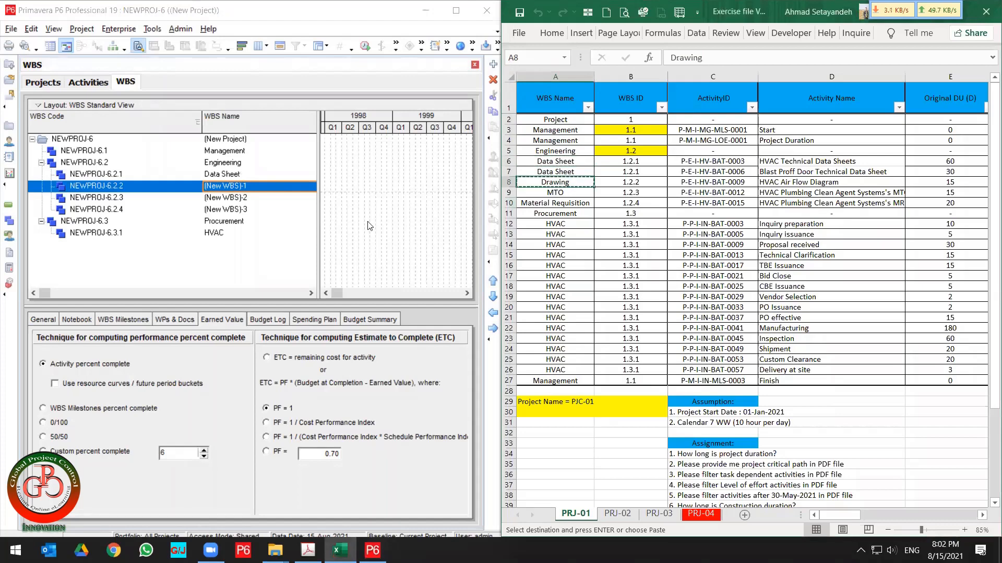
{"action": "left_click", "coordinate": [262, 187]}
{"action": "key", "text": "ctrl+v"}
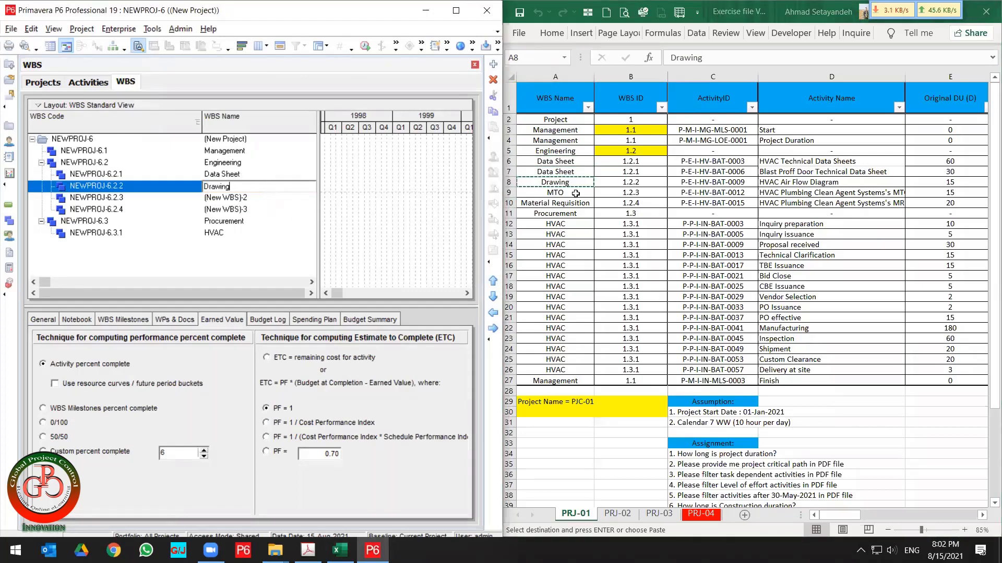
Name the third Engineering child MTO by copying it from the spreadsheet.
{"action": "left_click", "coordinate": [575, 194]}
{"action": "key", "text": "ctrl+c"}
{"action": "left_click", "coordinate": [258, 198]}
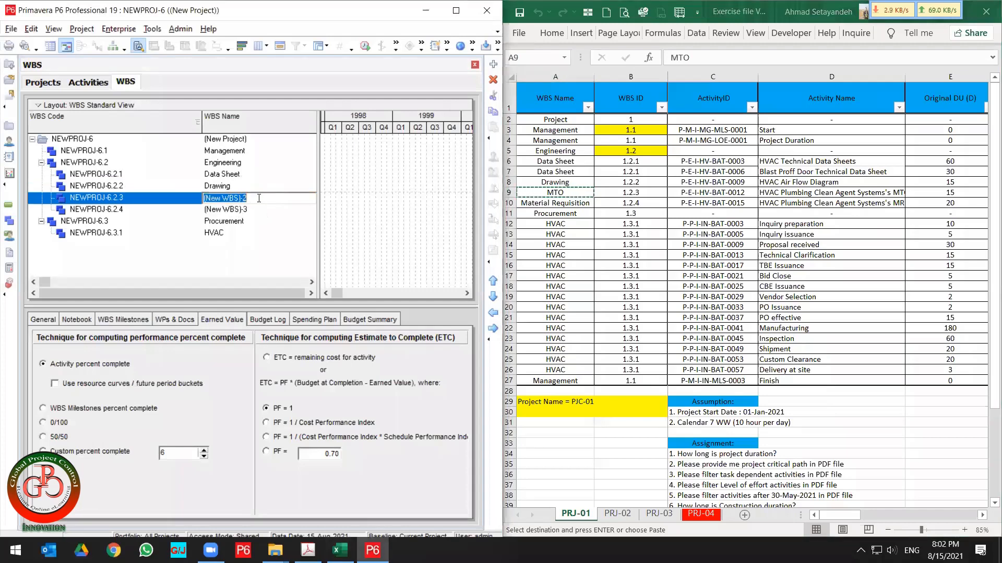
{"action": "key", "text": "ctrl+v"}
Name the fourth Engineering child Material Requisition by copying it from the spreadsheet.
{"action": "left_click", "coordinate": [556, 203]}
{"action": "key", "text": "ctrl+c"}
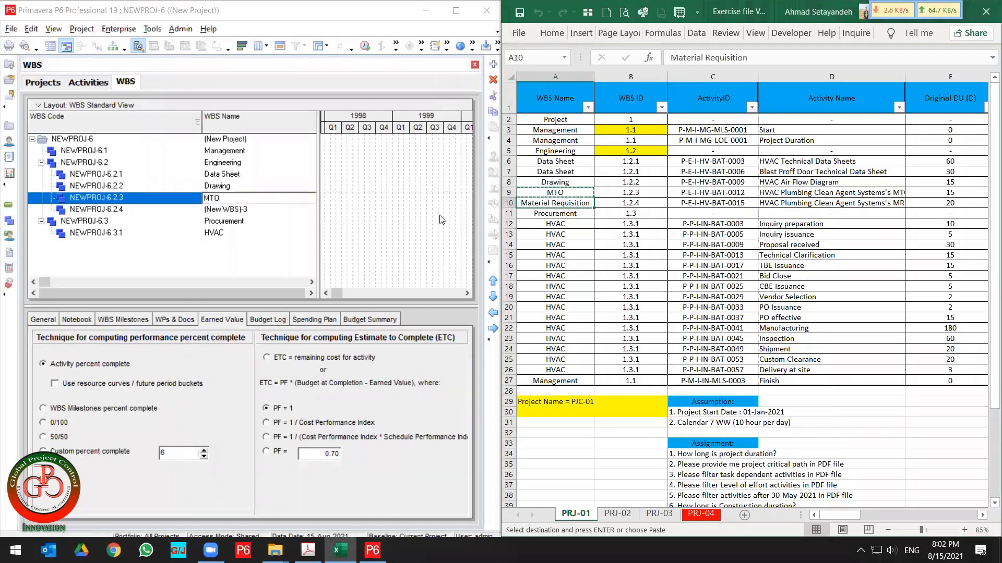
{"action": "left_click", "coordinate": [225, 210]}
{"action": "key", "text": "ctrl+v"}
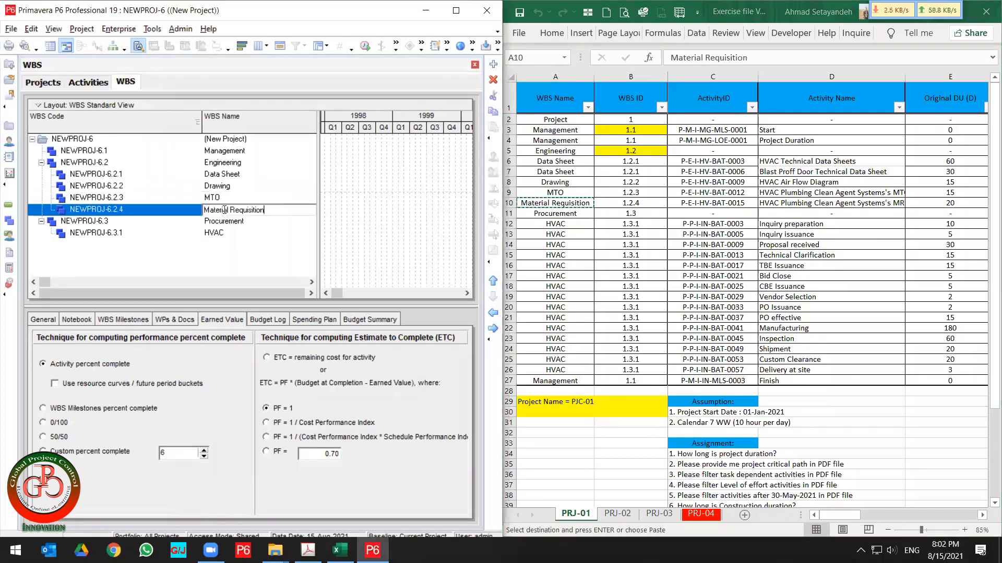
{"action": "left_click", "coordinate": [178, 210]}
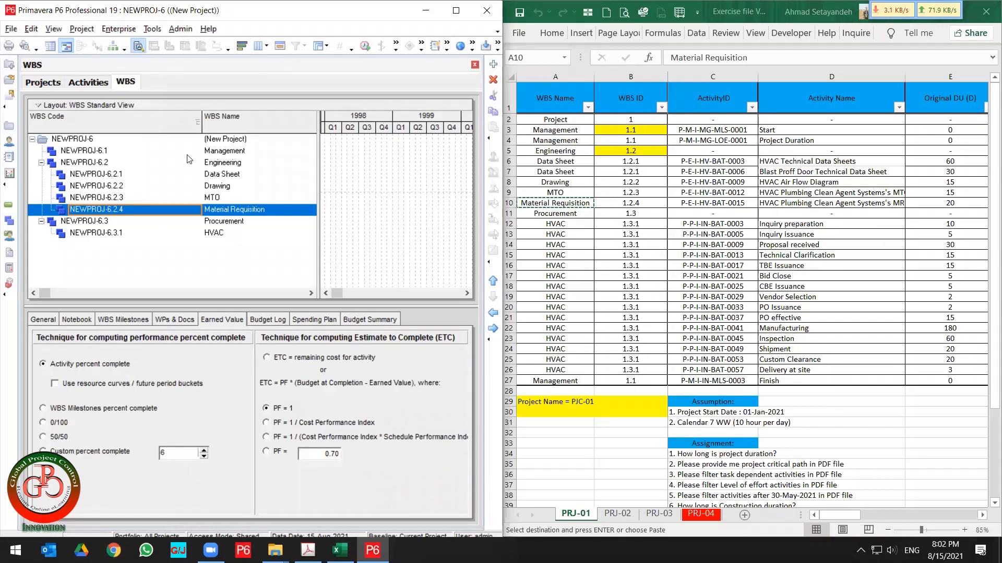
Change the project's root WBS code to NEW.
{"action": "left_click", "coordinate": [82, 139]}
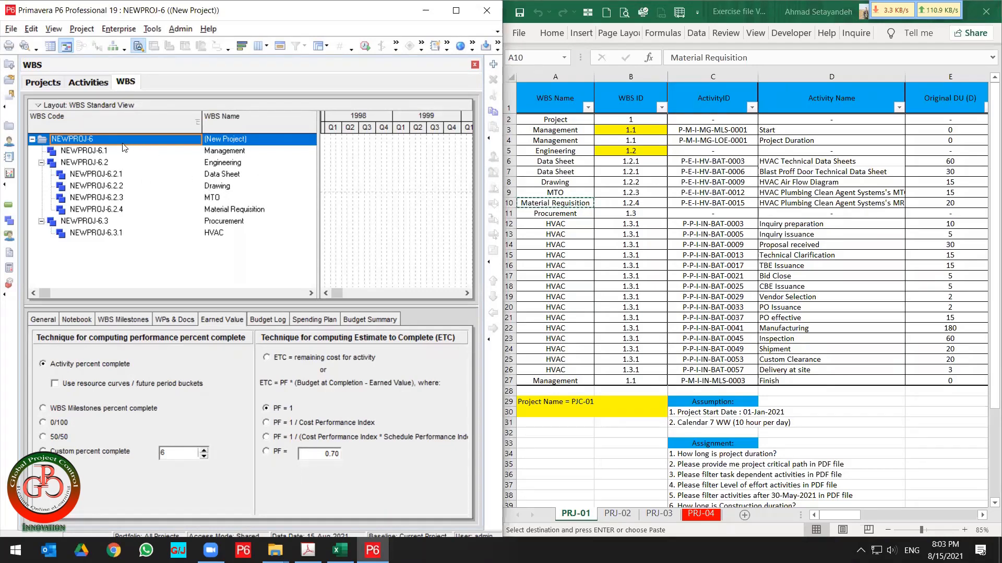
{"action": "left_click", "coordinate": [107, 140]}
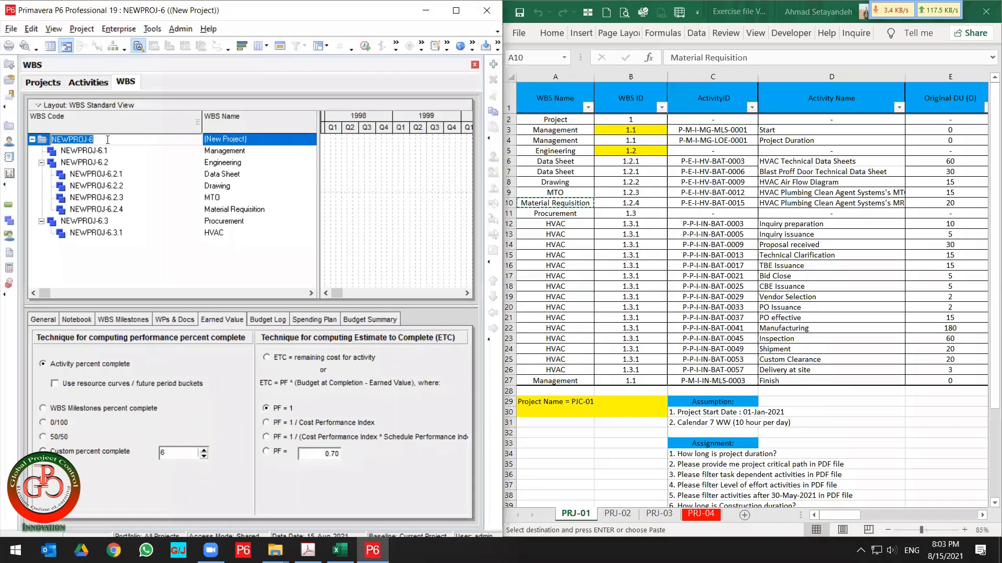
{"action": "type", "text": "NEW"}
{"action": "key", "text": "Return"}
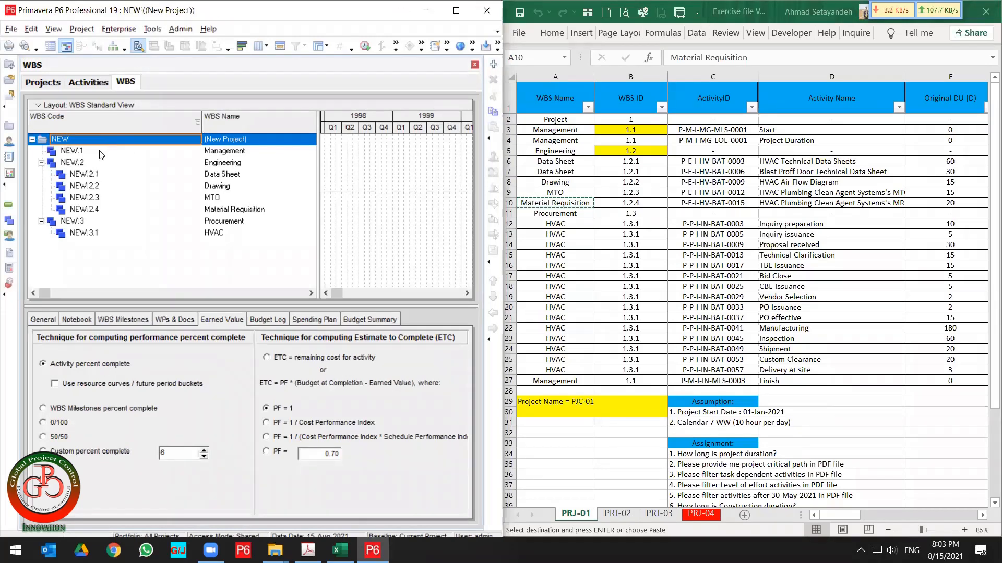
Replace "1." with "NEW." throughout the spreadsheet's WBS ID column so the IDs match the new WBS codes.
{"action": "left_click", "coordinate": [100, 152]}
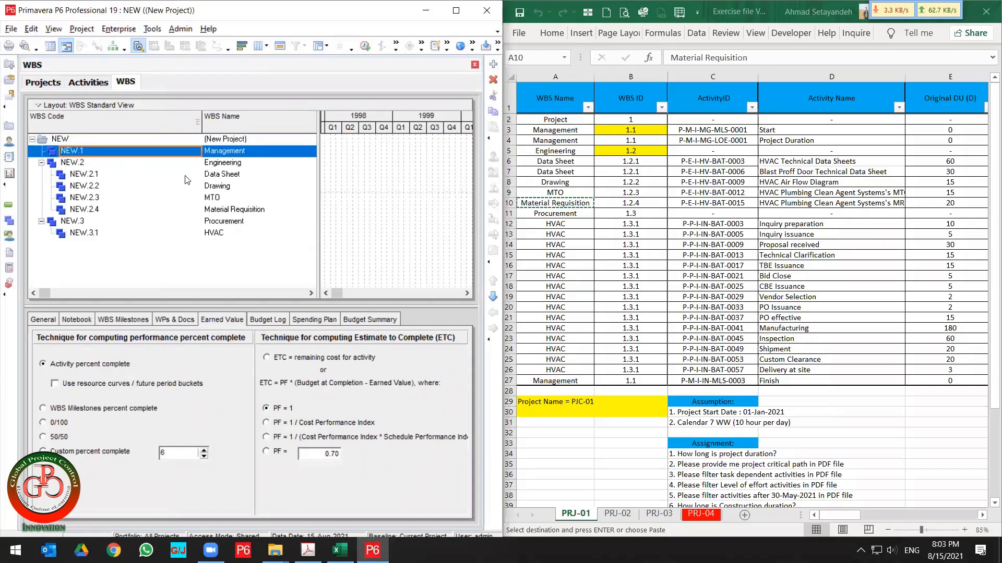
{"action": "left_click", "coordinate": [525, 139]}
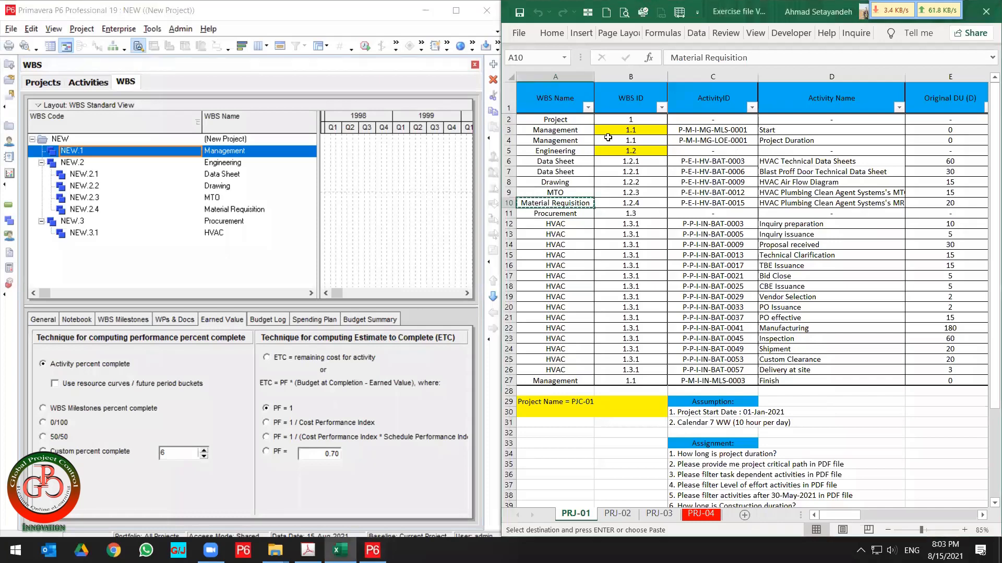
{"action": "left_click", "coordinate": [509, 140]}
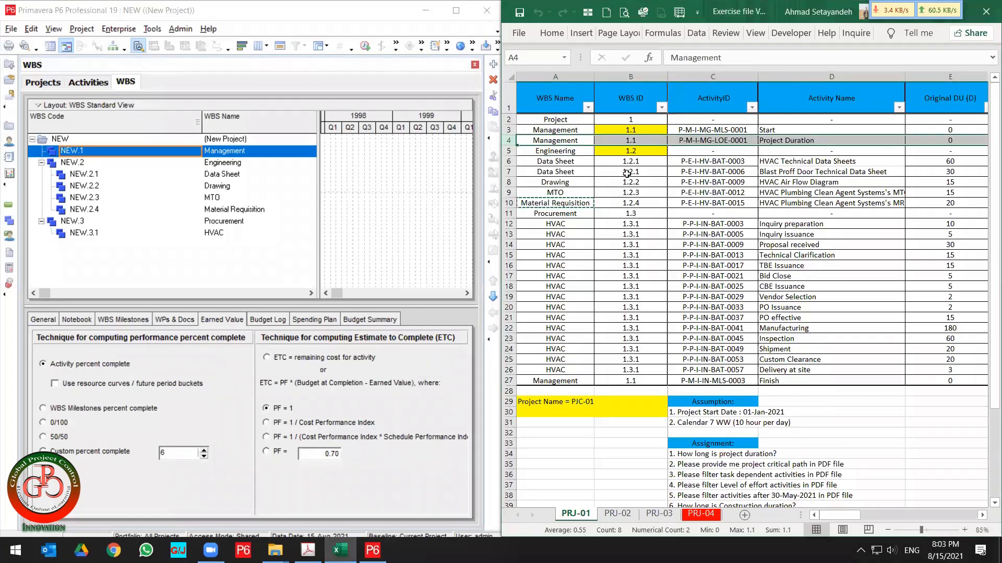
{"action": "left_click", "coordinate": [634, 140]}
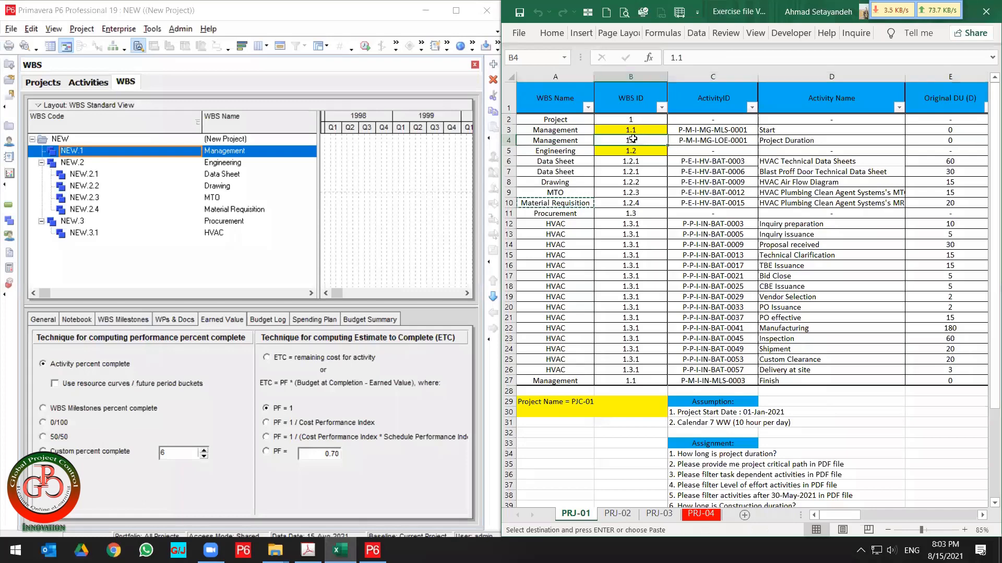
{"action": "left_click", "coordinate": [672, 58]}
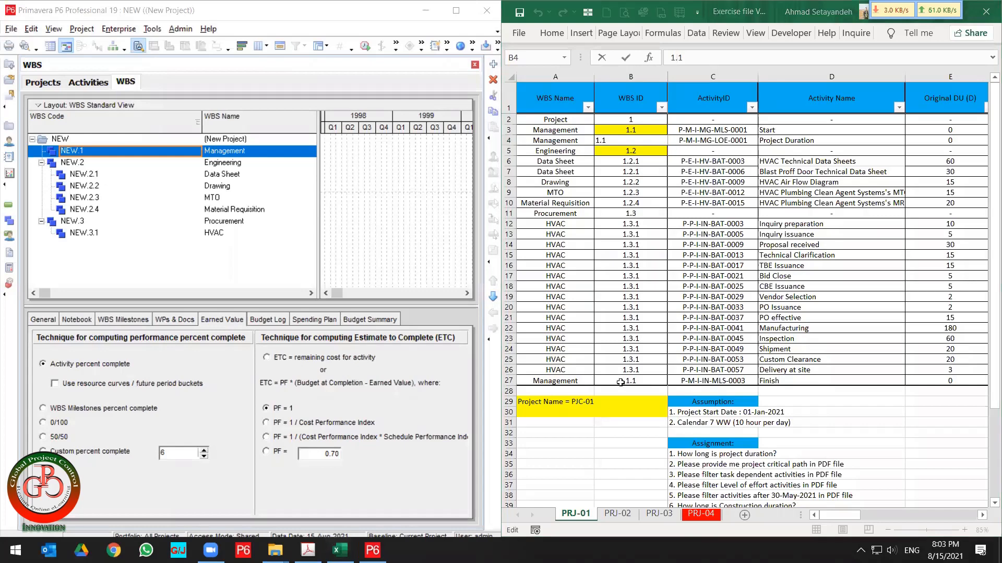
{"action": "left_click", "coordinate": [646, 189]}
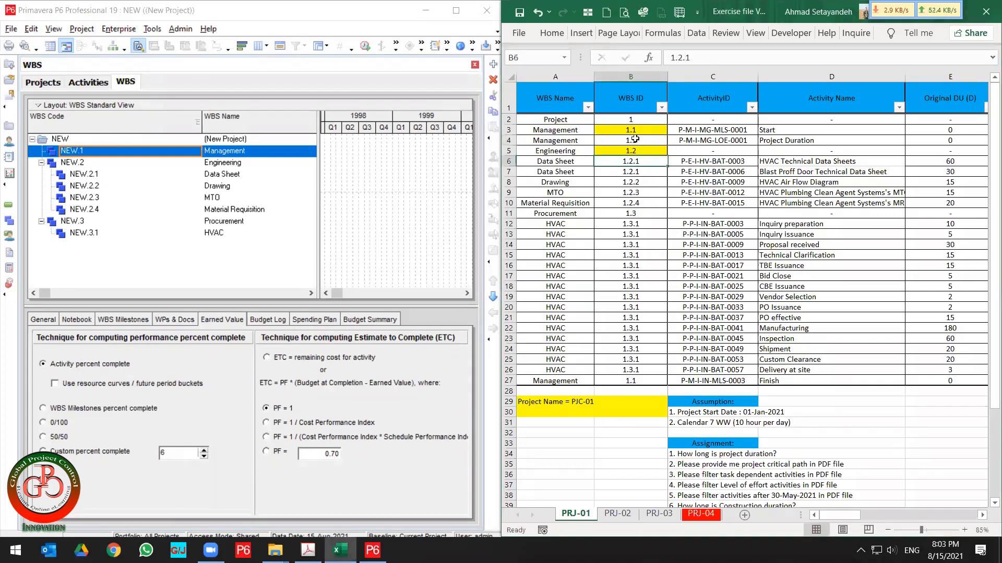
{"action": "left_click_drag", "start_coordinate": [631, 130], "coordinate": [639, 379]}
{"action": "key", "text": "ctrl+f"}
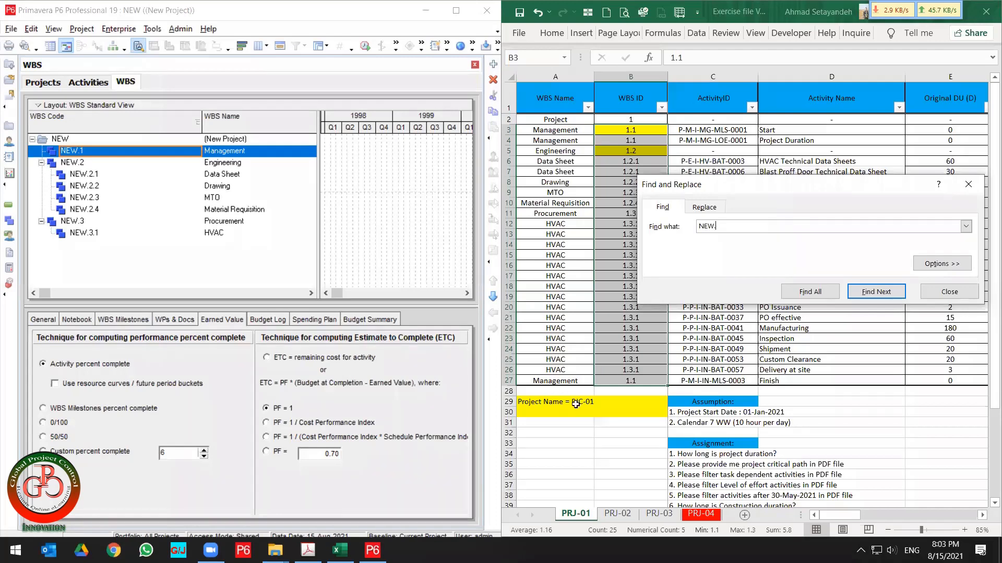
{"action": "left_click", "coordinate": [701, 208]}
{"action": "key", "text": "shift+Tab"}
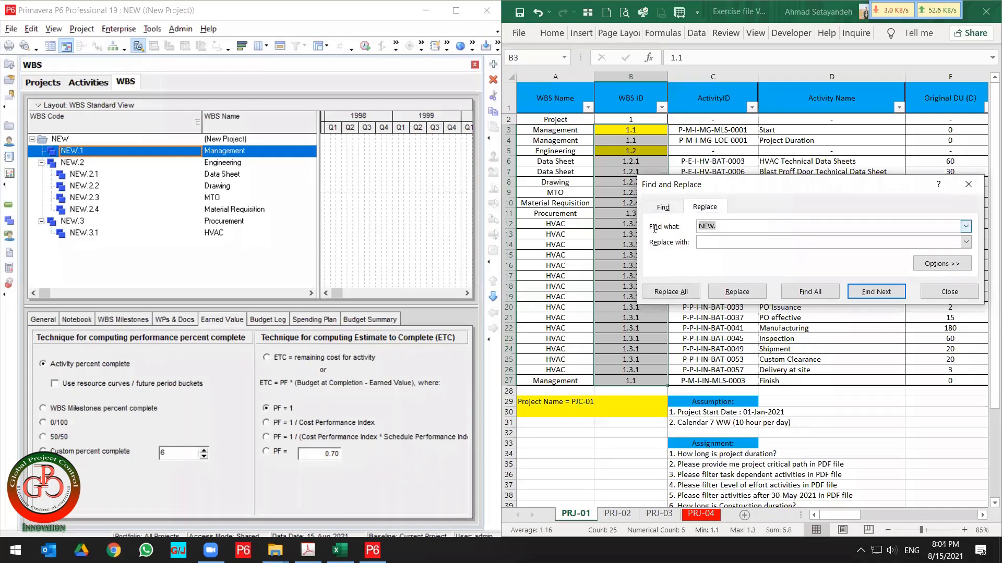
{"action": "key", "text": "BackSpace"}
{"action": "left_click", "coordinate": [715, 243]}
{"action": "type", "text": "NEW."}
{"action": "left_click", "coordinate": [691, 293]}
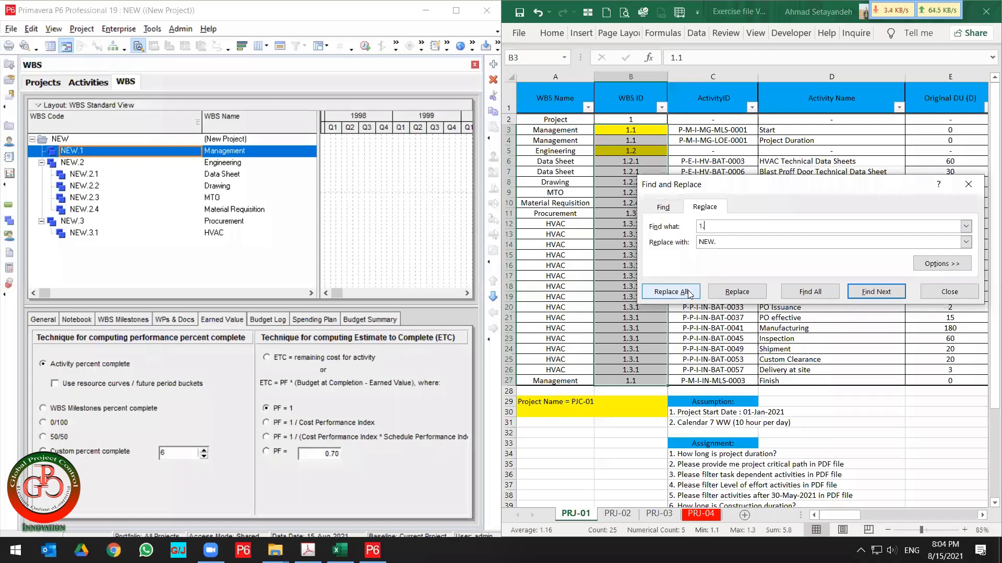
{"action": "left_click", "coordinate": [689, 293]}
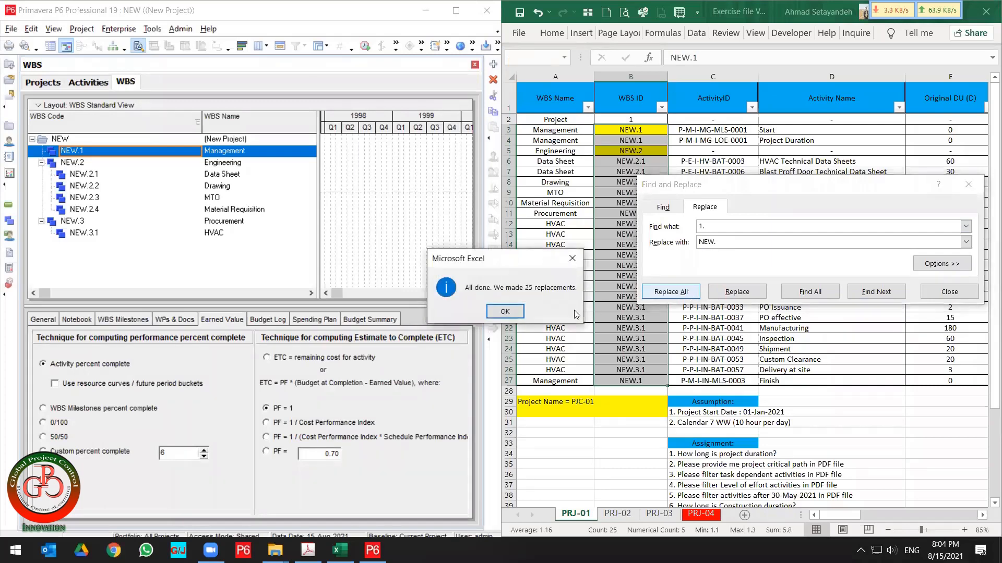
{"action": "left_click", "coordinate": [505, 311]}
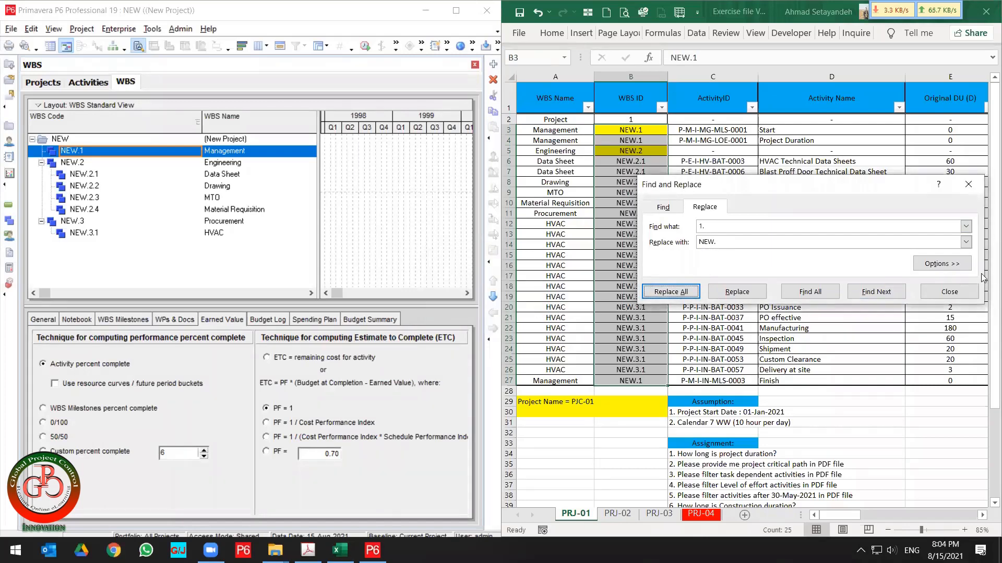
{"action": "left_click", "coordinate": [964, 292]}
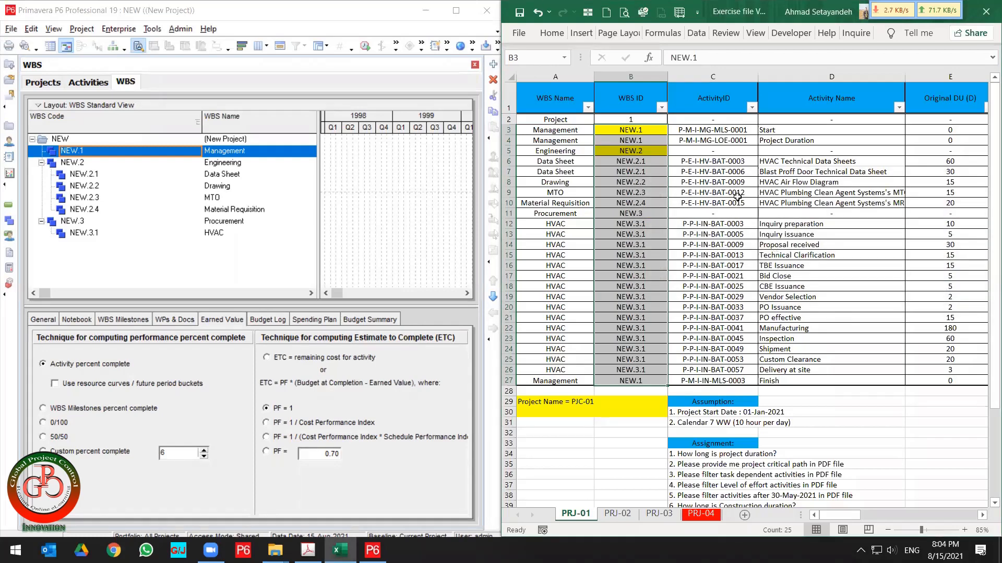
Compare the WBS elements in the project with the WBS names and IDs in the spreadsheet.
{"action": "left_click", "coordinate": [694, 186]}
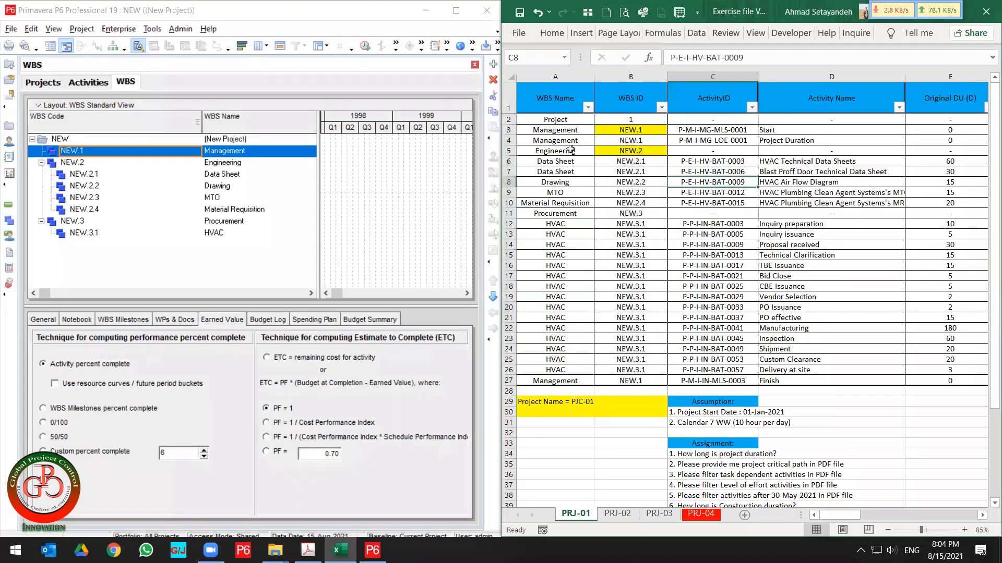
{"action": "left_click_drag", "start_coordinate": [569, 130], "coordinate": [614, 132]}
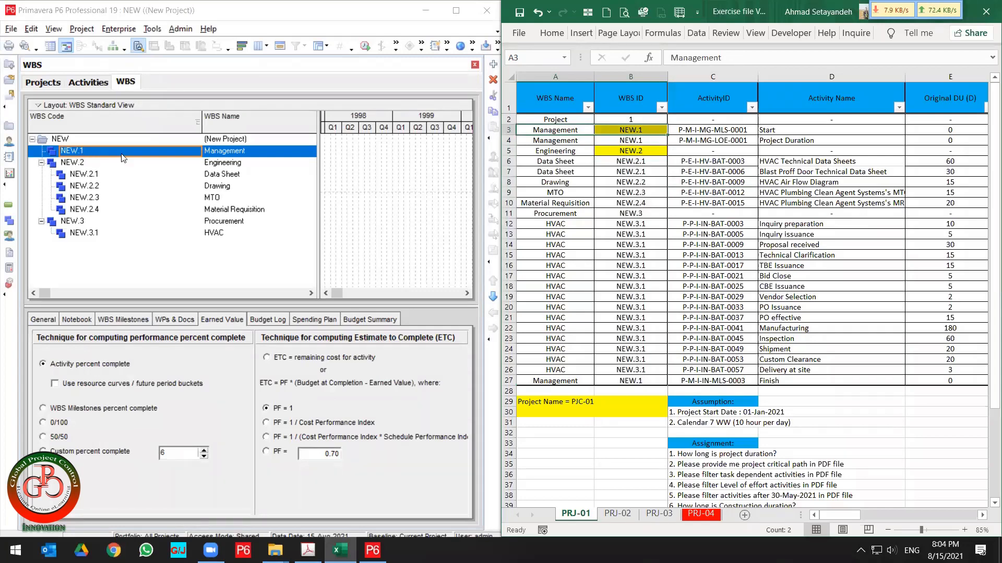
{"action": "left_click", "coordinate": [89, 164]}
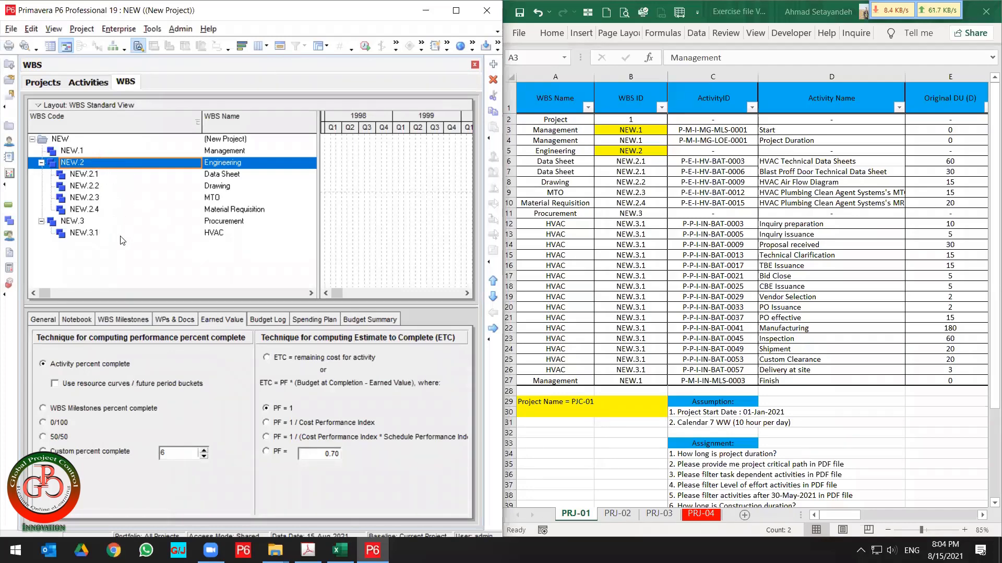
{"action": "left_click", "coordinate": [108, 226]}
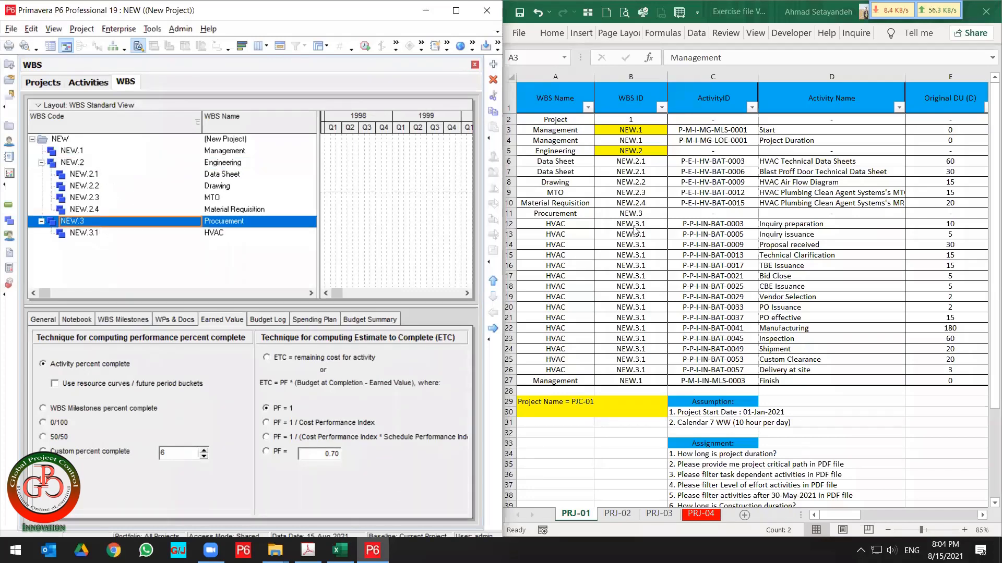
{"action": "left_click_drag", "start_coordinate": [634, 213], "coordinate": [559, 214]}
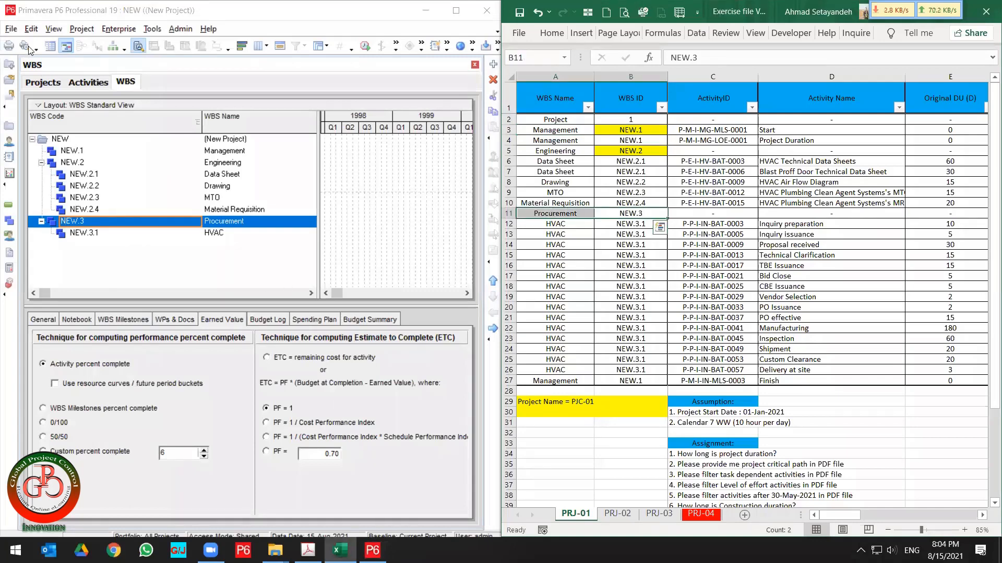
Start exporting the NEW project's activities to an XLSX spreadsheet.
{"action": "left_click", "coordinate": [11, 29]}
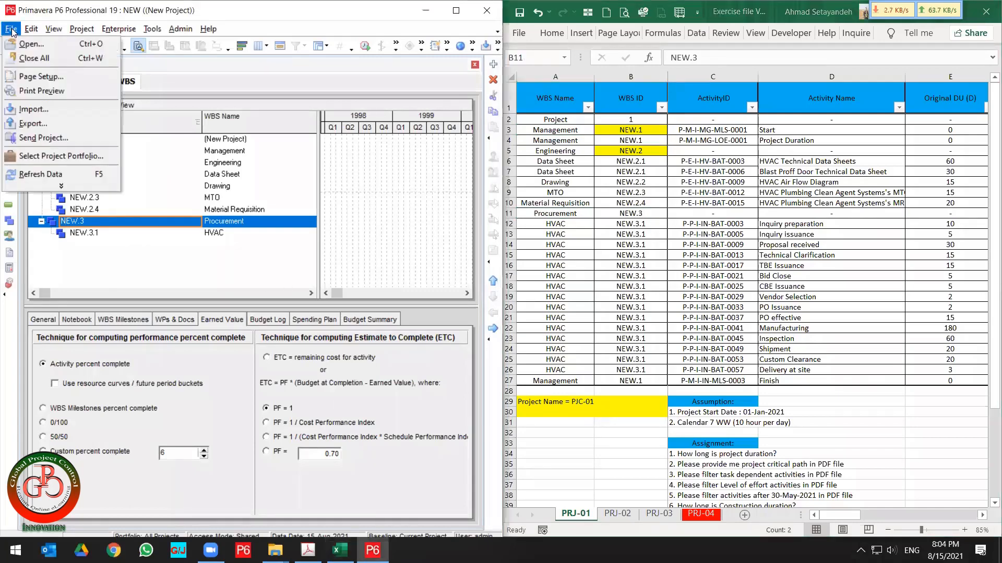
{"action": "left_click", "coordinate": [33, 123]}
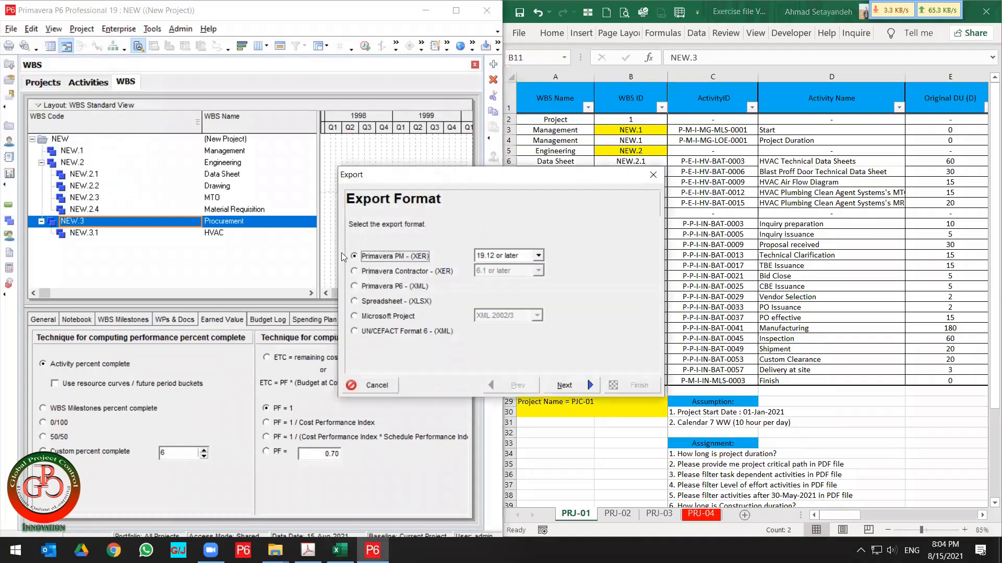
{"action": "left_click", "coordinate": [412, 302]}
{"action": "left_click", "coordinate": [589, 385]}
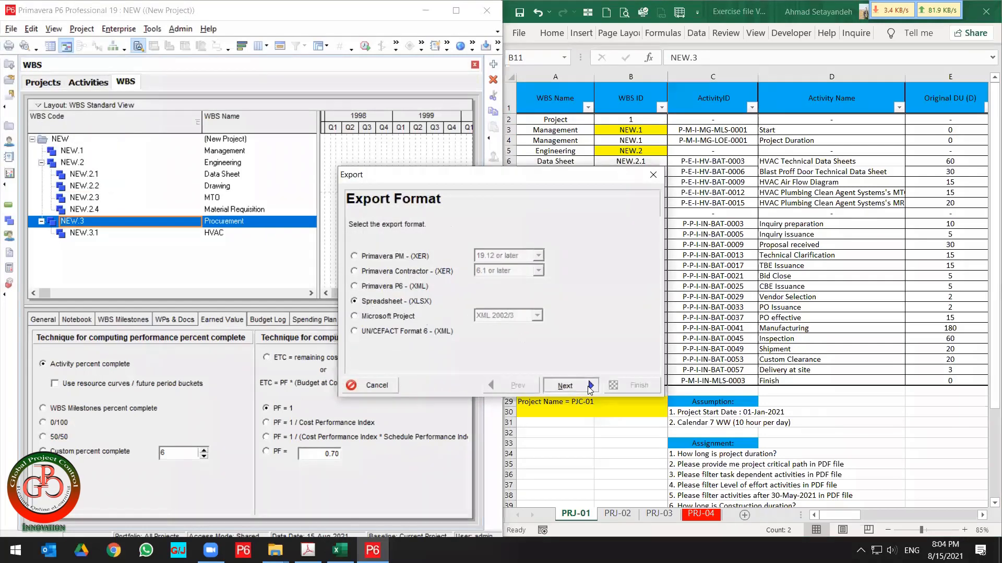
{"action": "left_click", "coordinate": [403, 259]}
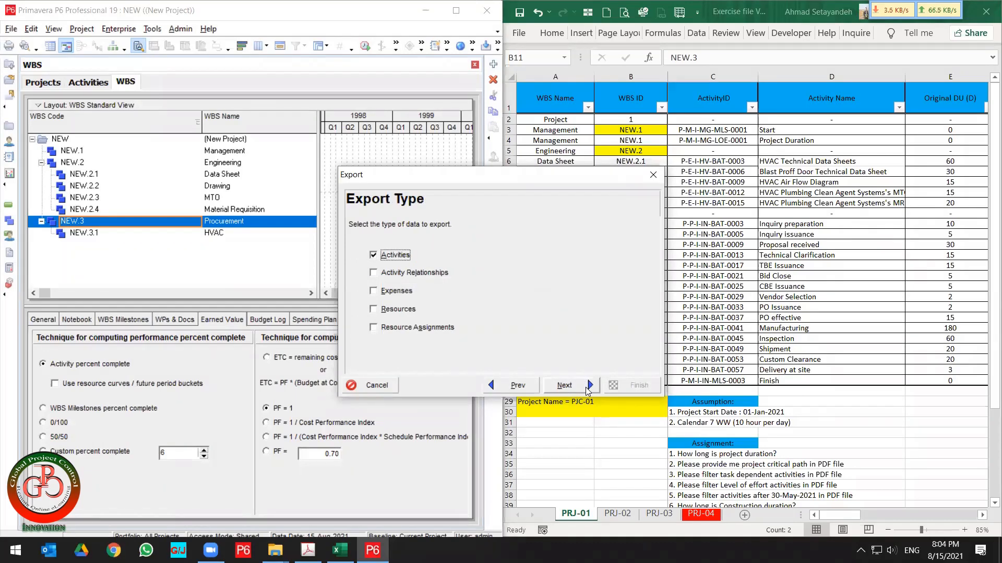
{"action": "left_click", "coordinate": [588, 386]}
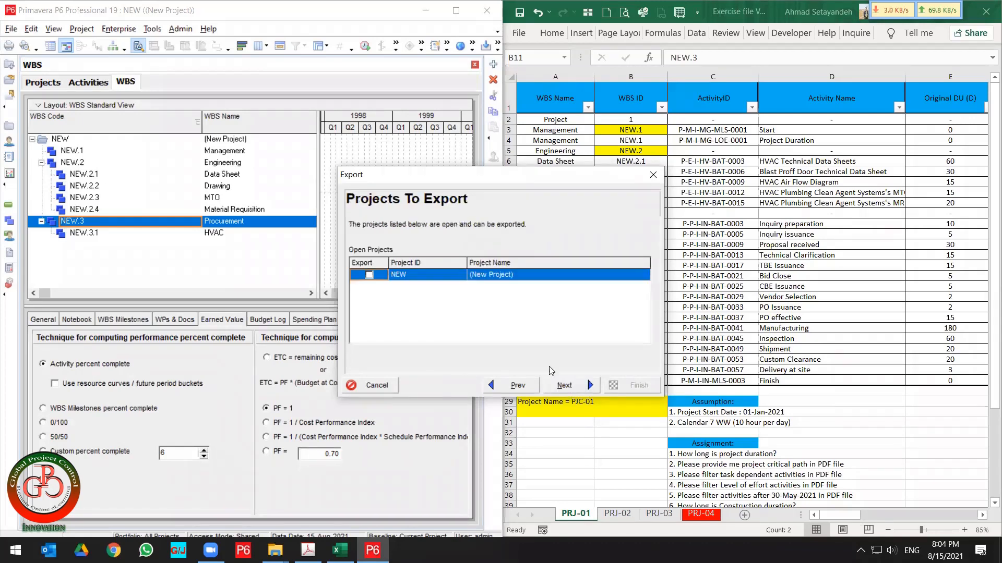
{"action": "left_click", "coordinate": [370, 276]}
{"action": "left_click", "coordinate": [528, 279]}
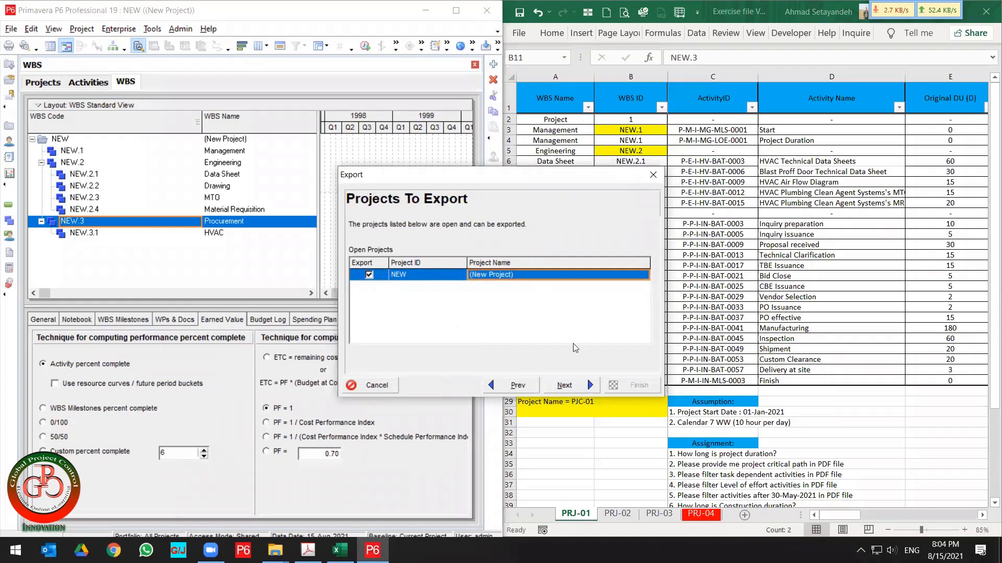
{"action": "left_click", "coordinate": [581, 384]}
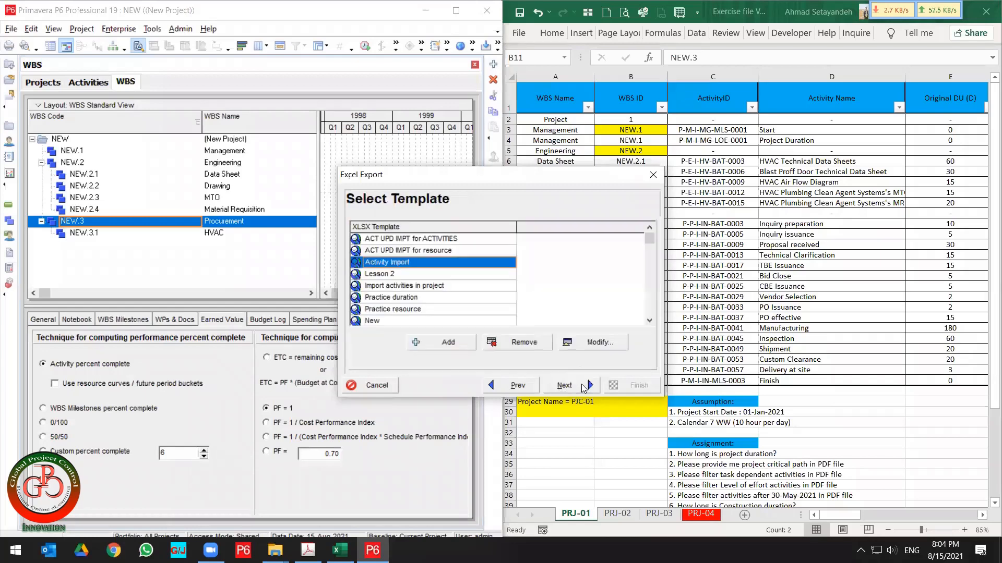
Remove Original Duration from the Activity Import template's columns and continue with that template.
{"action": "left_click", "coordinate": [586, 345]}
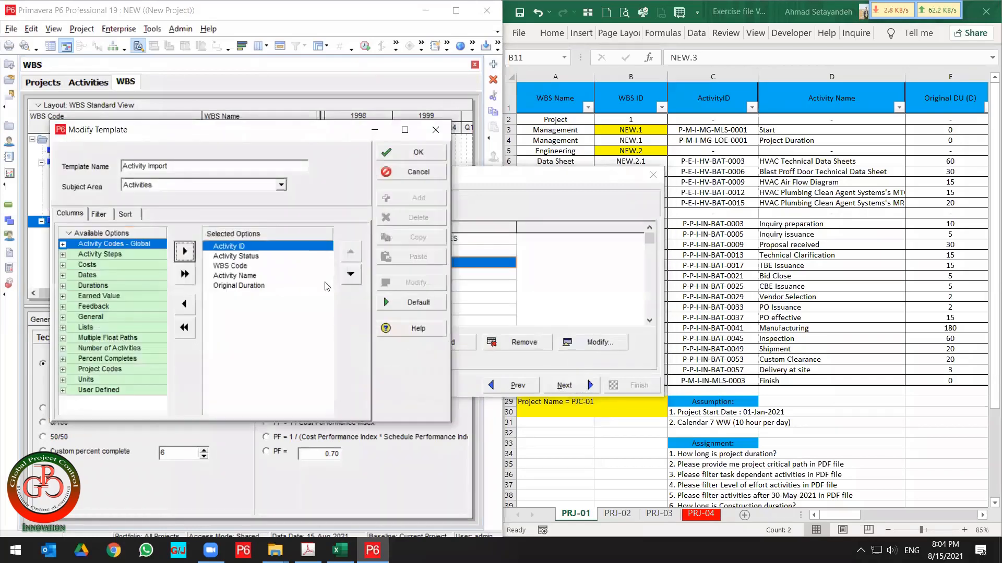
{"action": "double_click", "coordinate": [237, 285]}
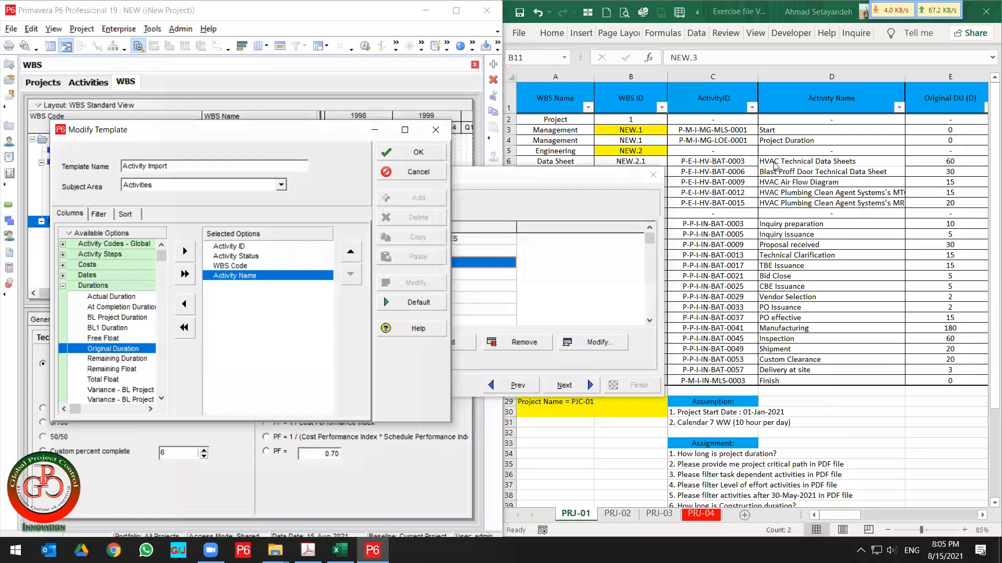
{"action": "left_click", "coordinate": [93, 217]}
{"action": "left_click", "coordinate": [132, 214]}
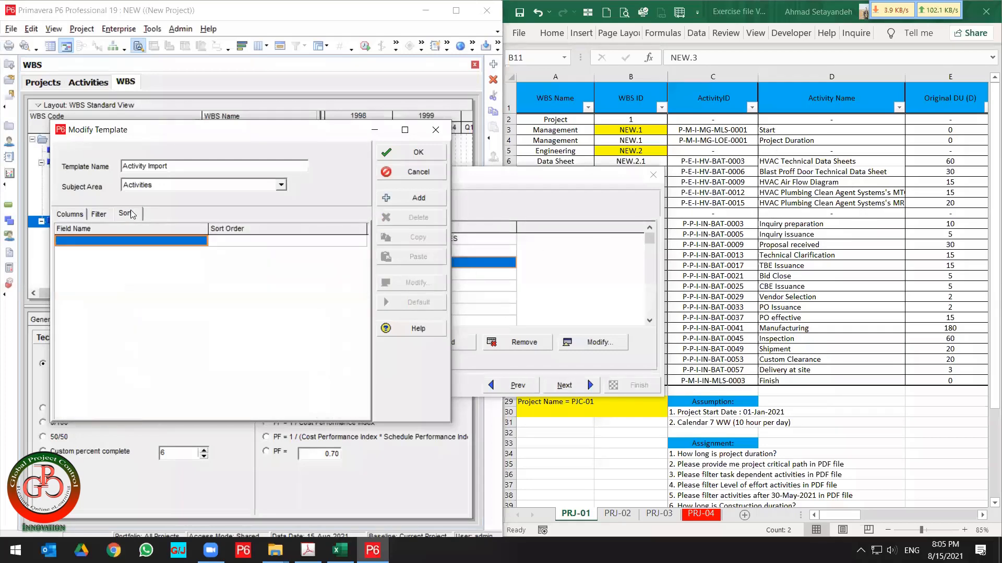
{"action": "left_click", "coordinate": [432, 153]}
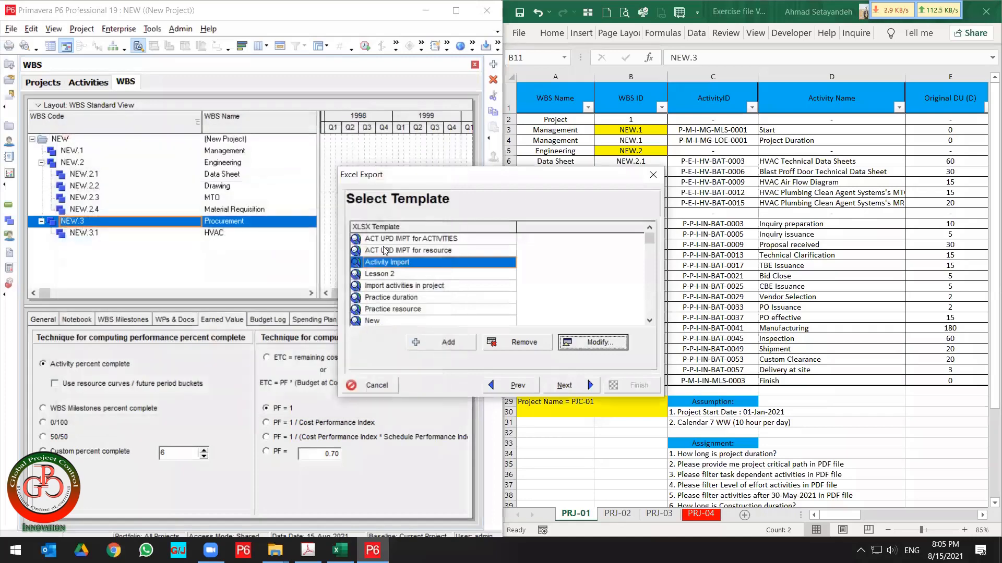
{"action": "left_click", "coordinate": [588, 385]}
Name the export file SEC-II - NEW-Activities and finish the export.
{"action": "left_click", "coordinate": [593, 266]}
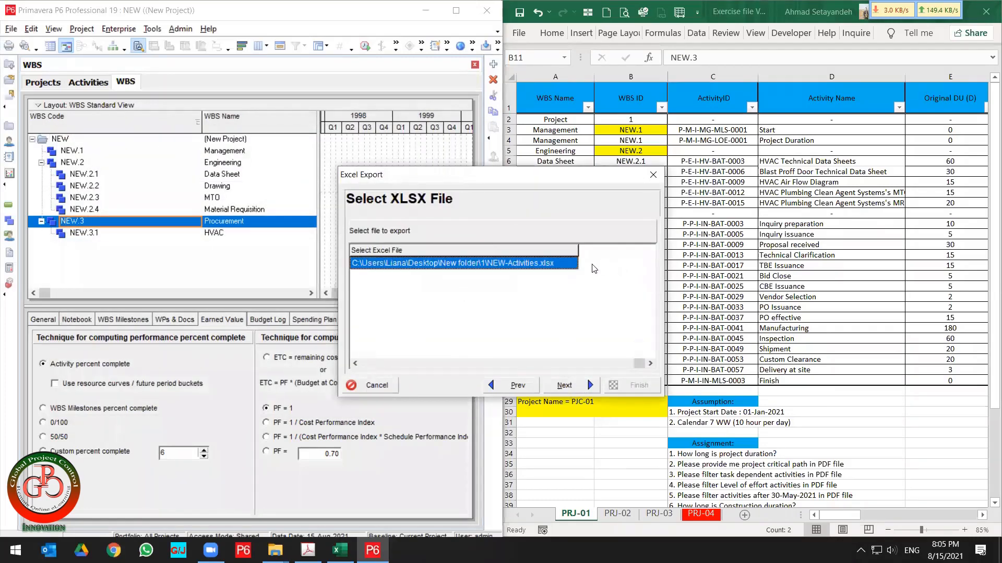
{"action": "left_click", "coordinate": [574, 263]}
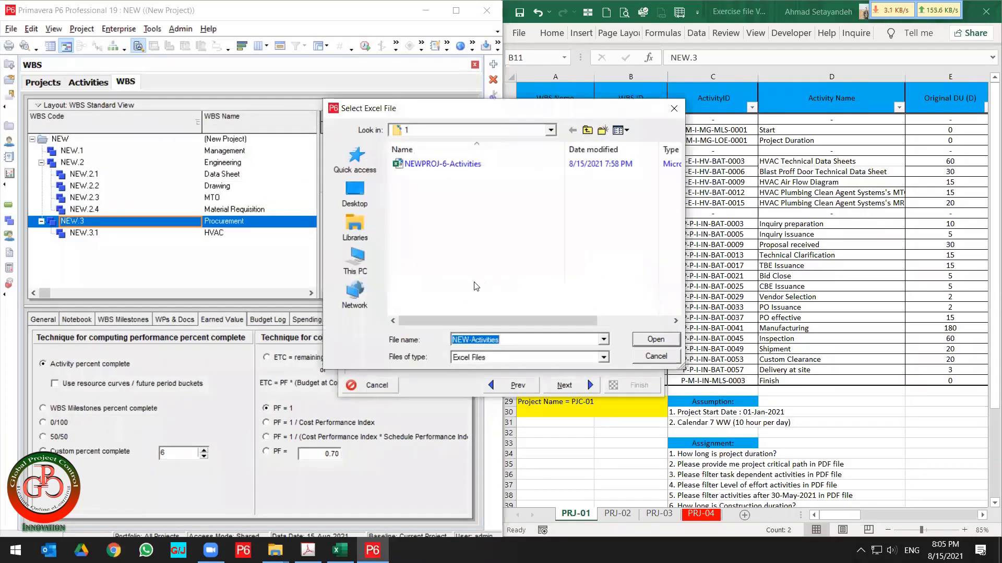
{"action": "left_click", "coordinate": [511, 338]}
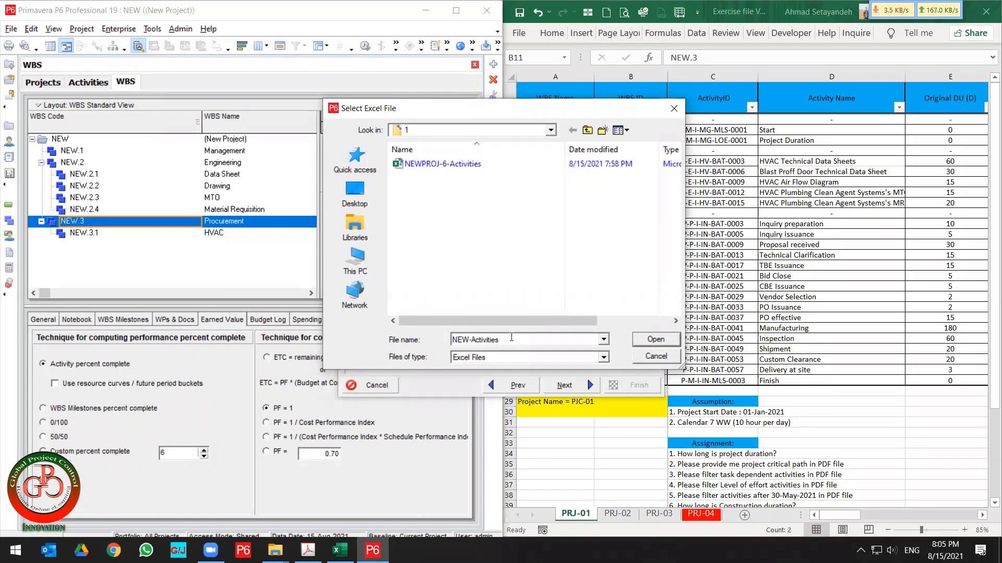
{"action": "key", "text": "Home"}
{"action": "type", "text": "SEC-II -"}
{"action": "left_click", "coordinate": [666, 340]}
{"action": "left_click", "coordinate": [584, 385]}
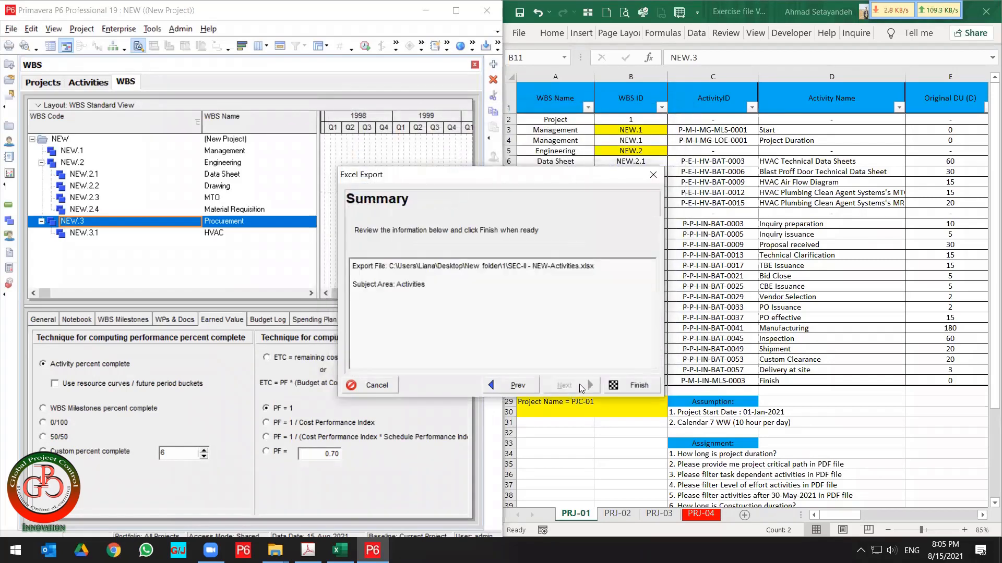
{"action": "left_click", "coordinate": [628, 384]}
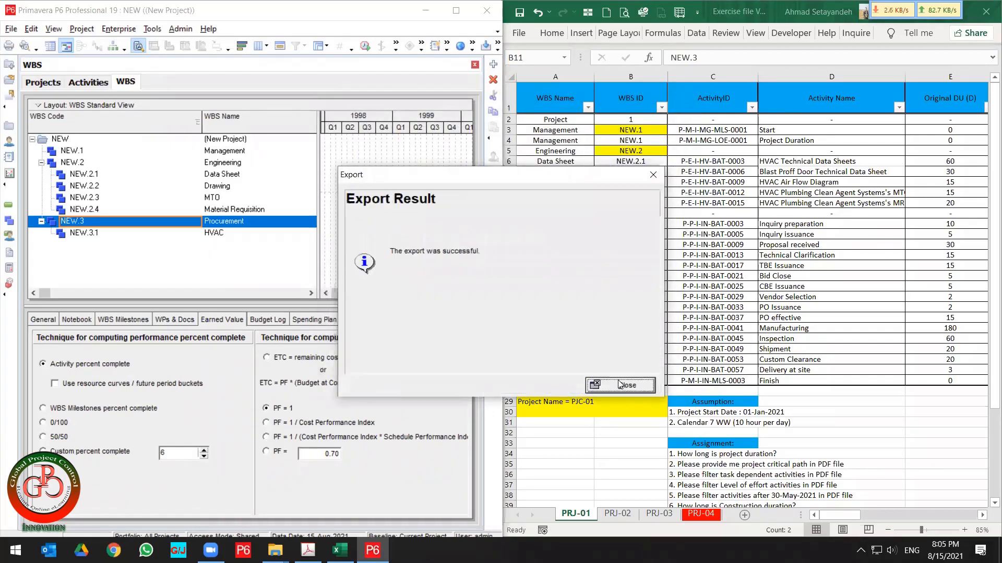
{"action": "left_click", "coordinate": [622, 385]}
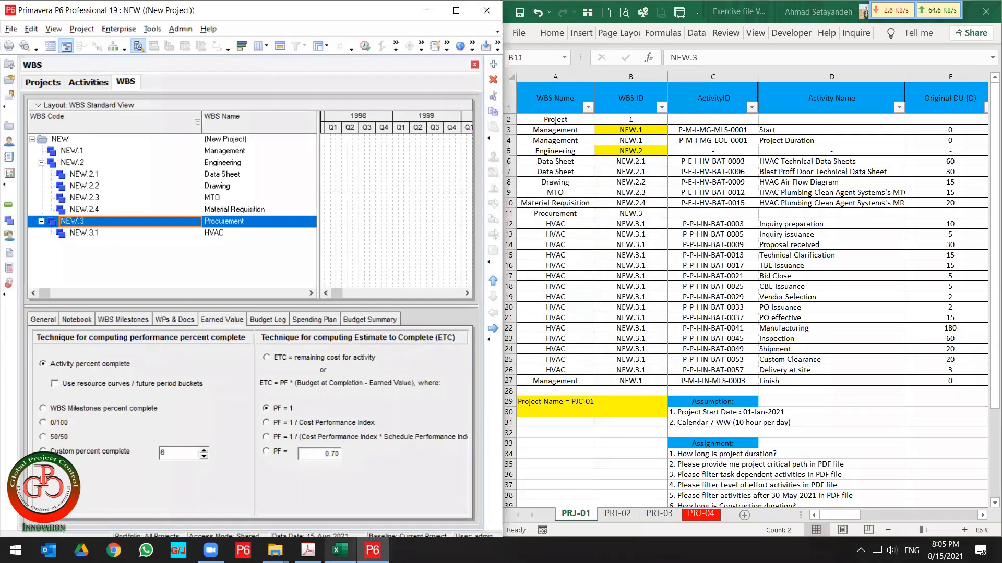
Open the exported SEC-II - NEW-Activities file in Excel and snap its window to the left half.
{"action": "mouse_move", "coordinate": [275, 551]}
{"action": "left_click", "coordinate": [343, 505]}
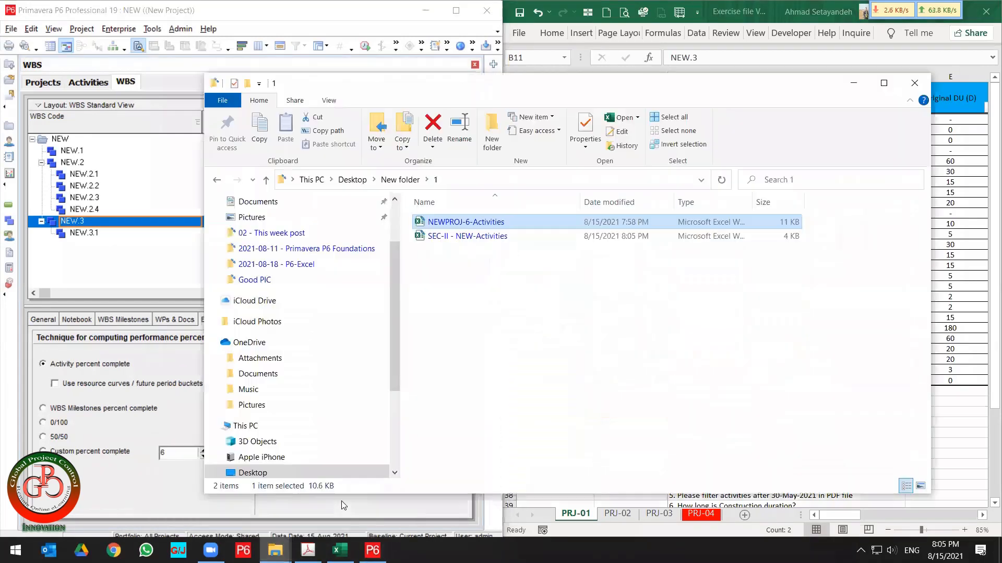
{"action": "left_click", "coordinate": [449, 241]}
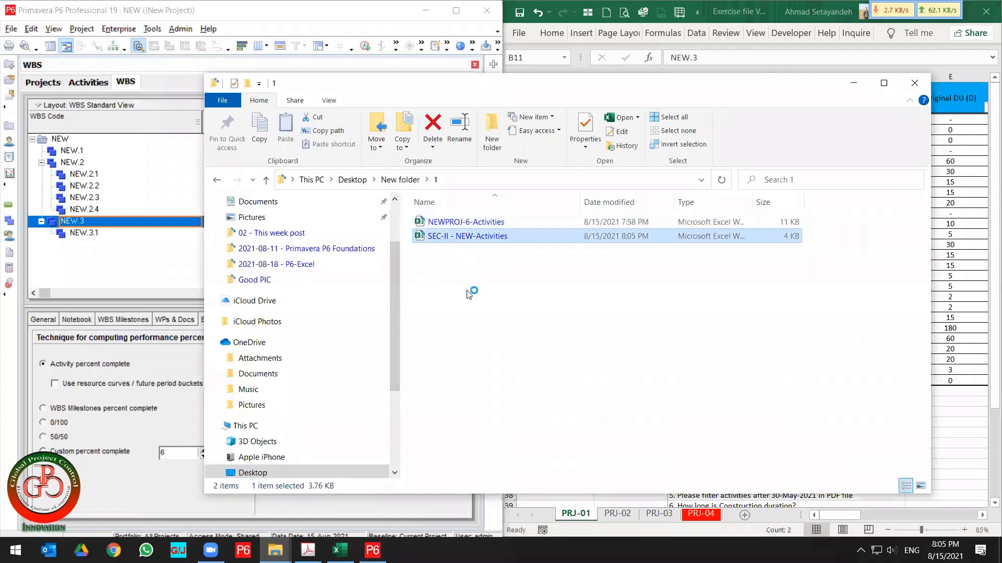
{"action": "key", "text": "alt+Tab"}
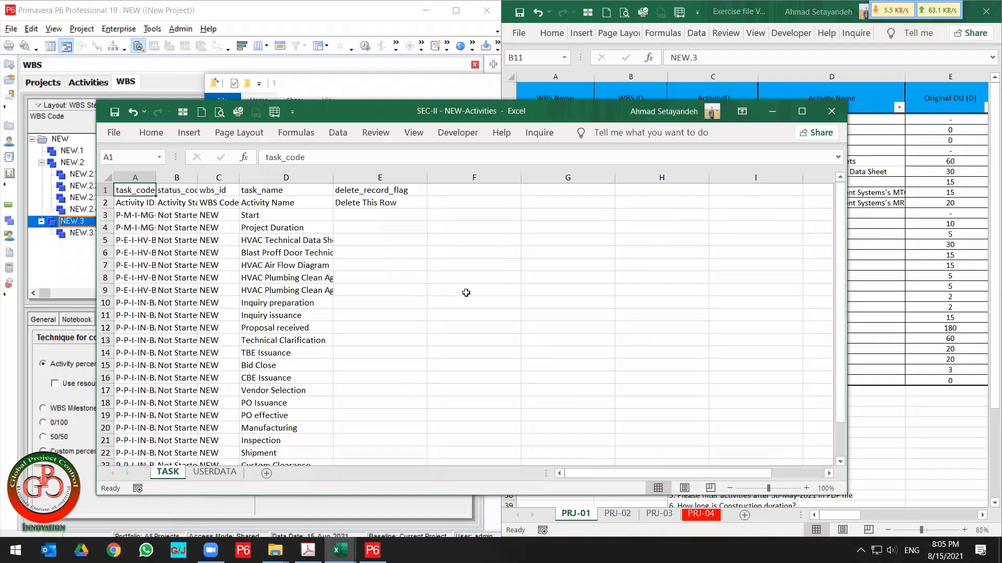
{"action": "key", "text": "super+Left"}
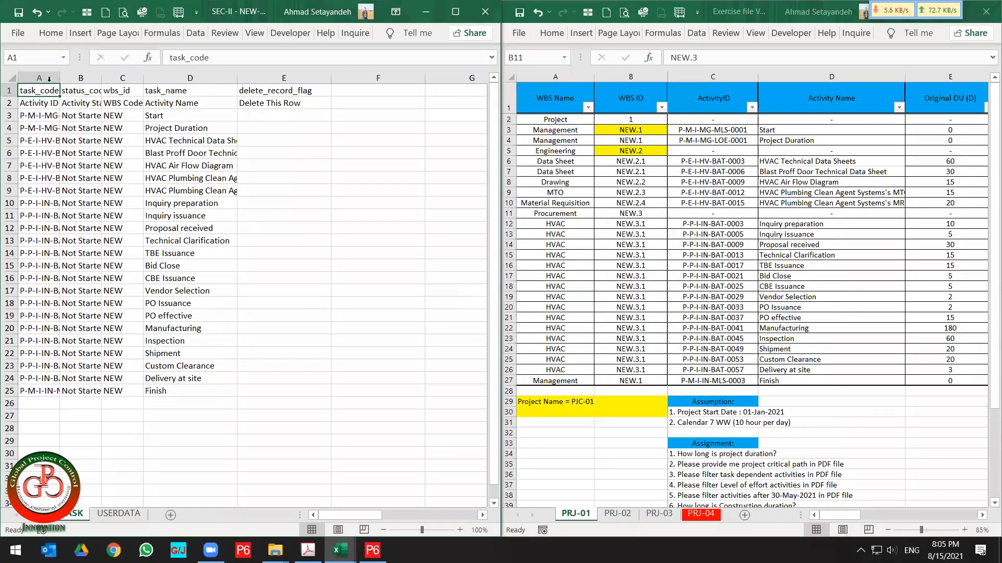
Autofit the exported sheet's columns and select all the activities' wbs_id values.
{"action": "left_click_drag", "start_coordinate": [49, 79], "coordinate": [239, 74]}
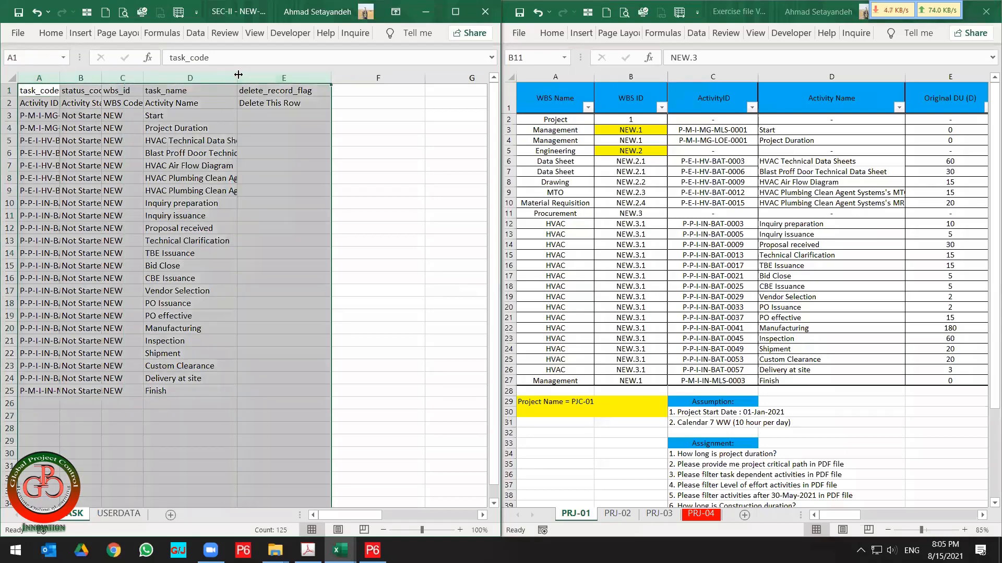
{"action": "double_click", "coordinate": [239, 75]}
{"action": "left_click", "coordinate": [146, 266]}
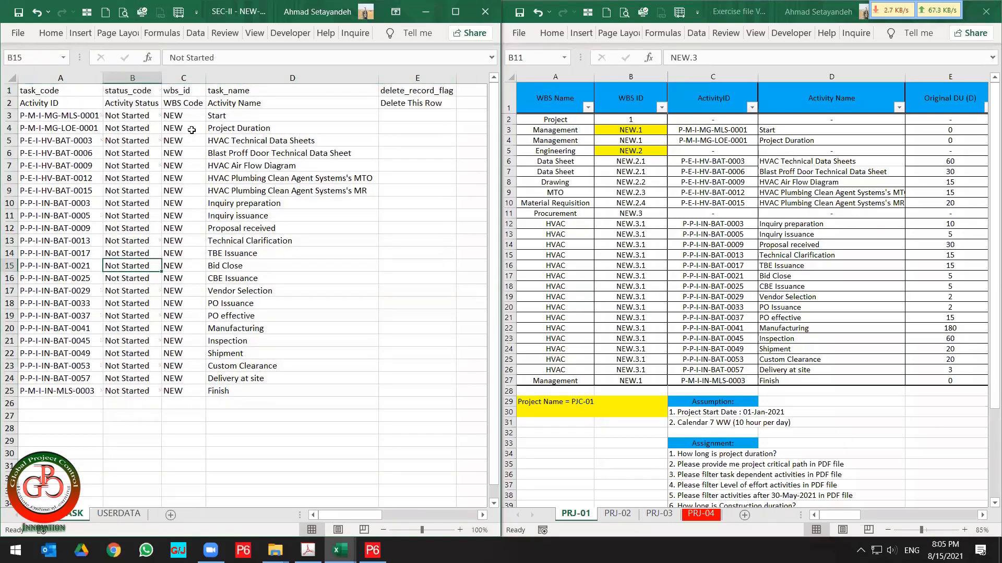
{"action": "left_click_drag", "start_coordinate": [193, 114], "coordinate": [189, 389]}
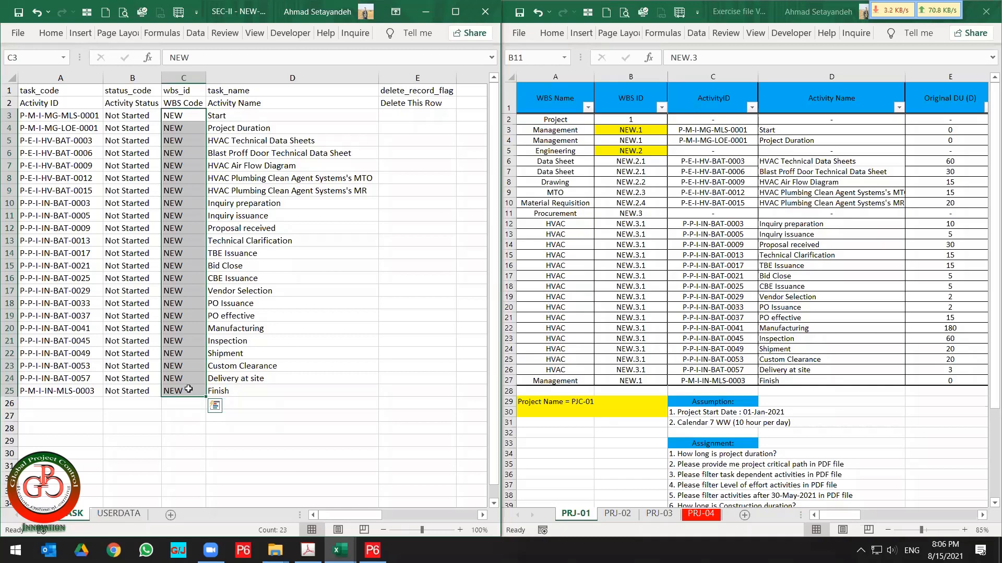
Return to the Activities view and turn off Hide if empty in the grouping options, applying it.
{"action": "key", "text": "alt+Tab"}
{"action": "key", "text": "alt+Tab"}
{"action": "key", "text": "alt+Tab"}
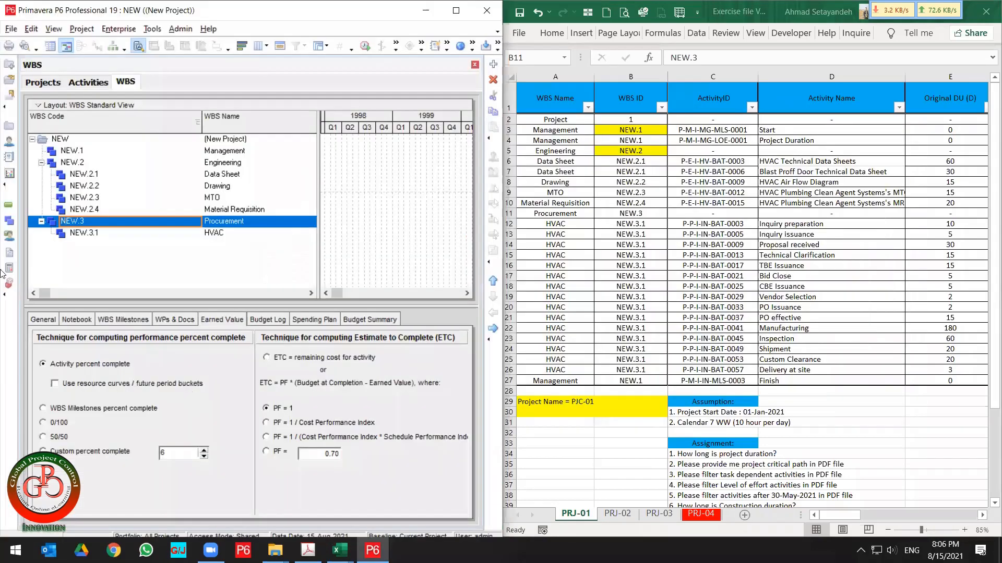
{"action": "left_click", "coordinate": [8, 205]}
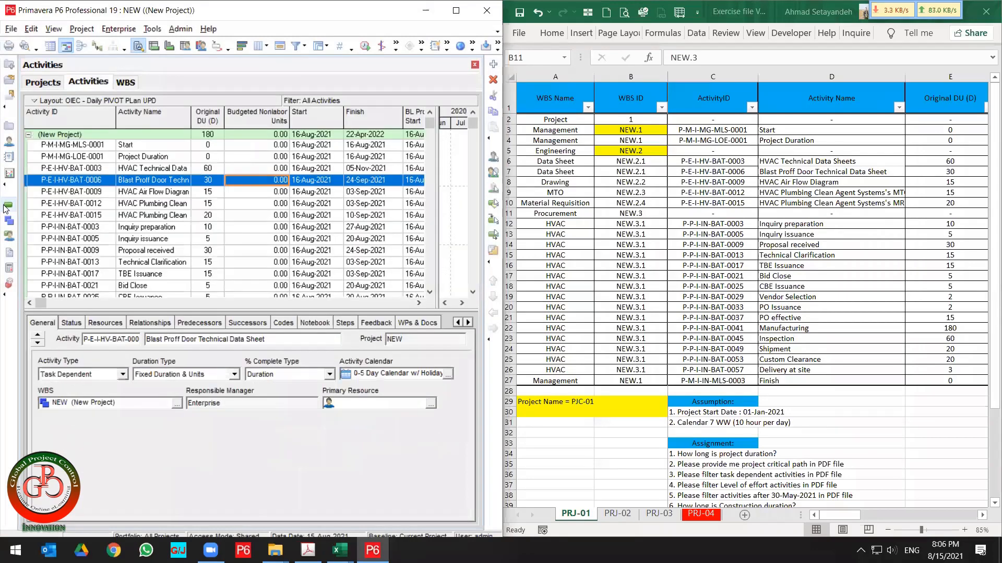
{"action": "scroll", "coordinate": [63, 201], "scroll_direction": "down", "scroll_amount": 5}
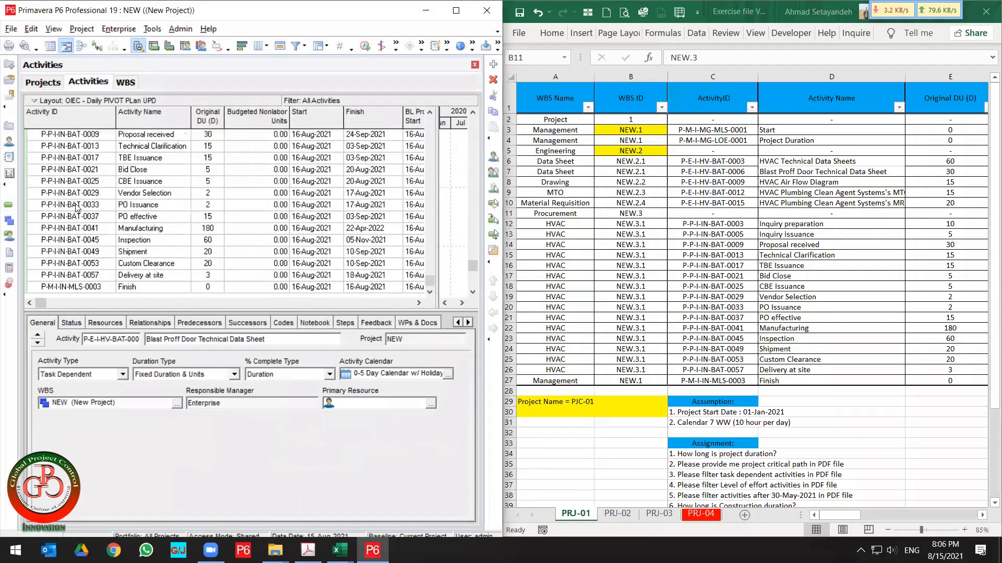
{"action": "scroll", "coordinate": [76, 209], "scroll_direction": "up", "scroll_amount": 5}
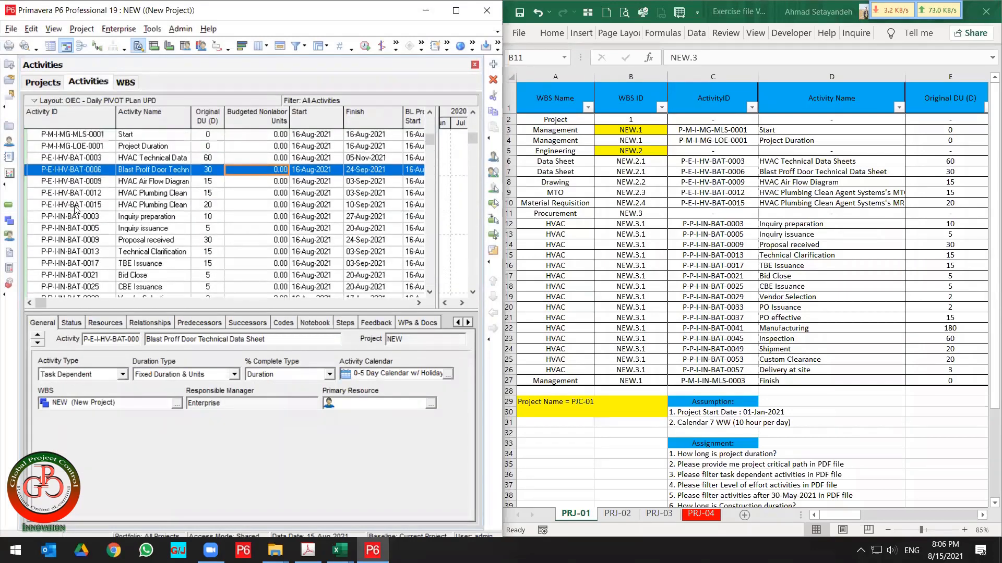
{"action": "left_click", "coordinate": [318, 47]}
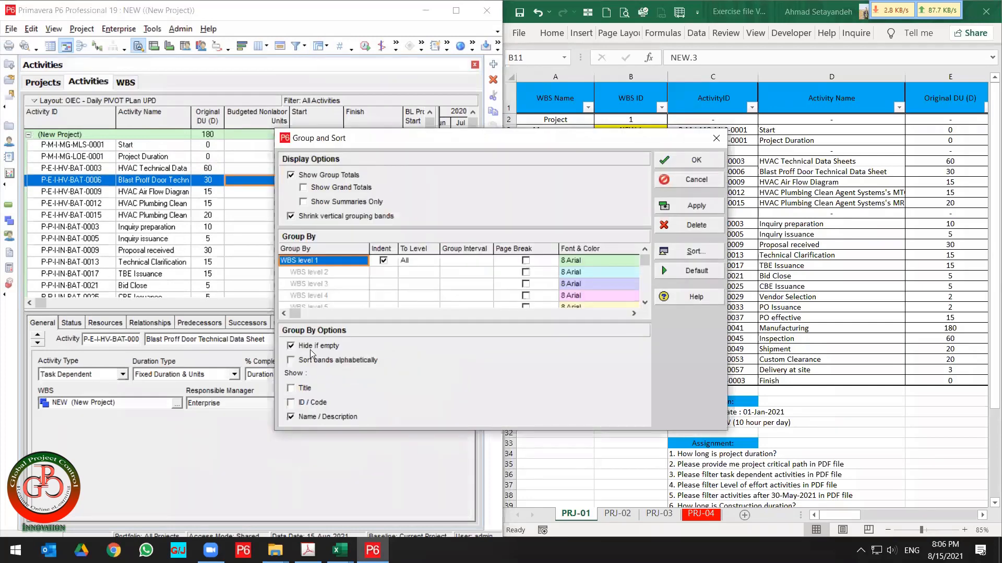
{"action": "left_click", "coordinate": [310, 347]}
{"action": "left_click", "coordinate": [696, 206]}
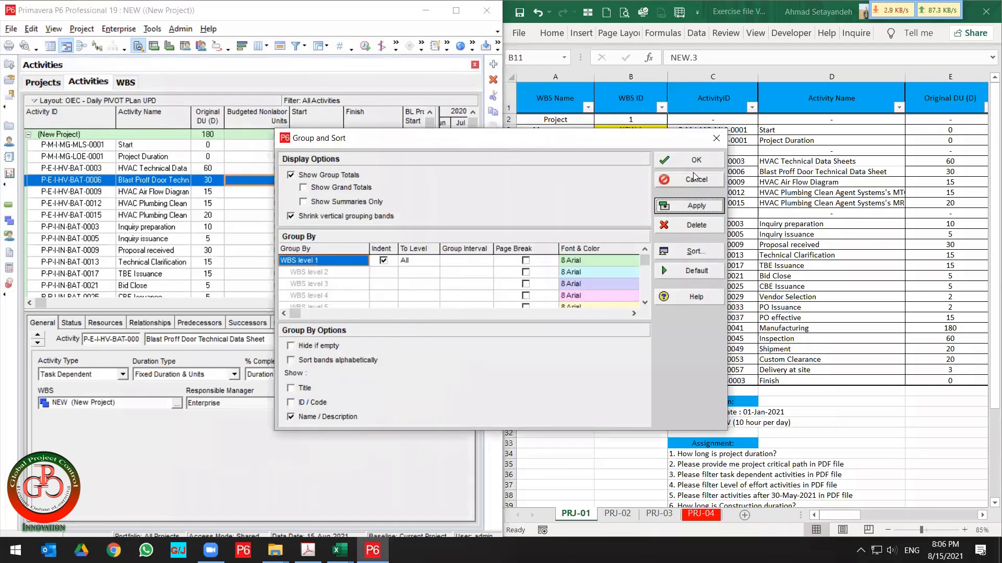
Confirm the Group and Sort settings and review the activity list grouped by WBS.
{"action": "left_click", "coordinate": [693, 155]}
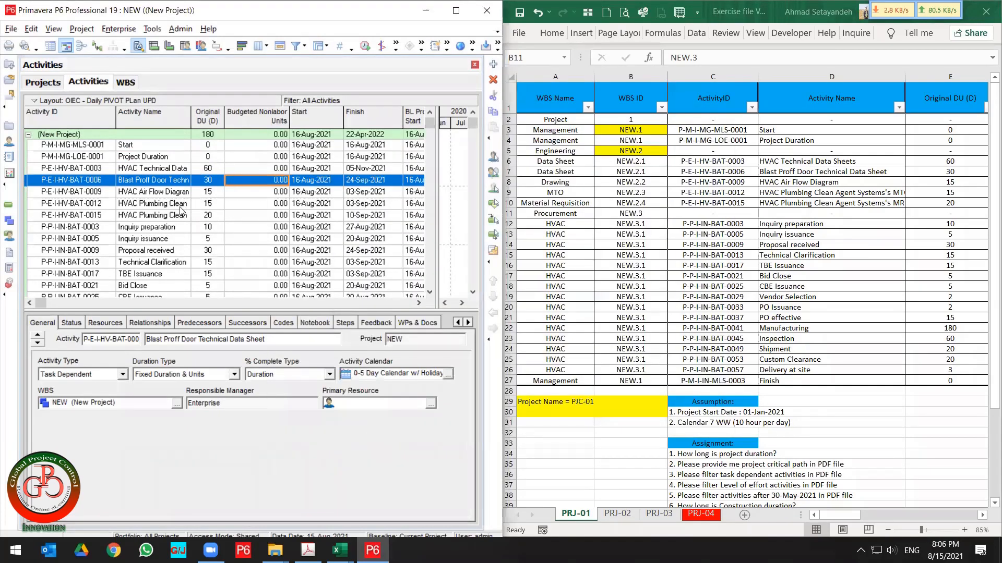
{"action": "left_click", "coordinate": [181, 209]}
{"action": "scroll", "coordinate": [180, 214], "scroll_direction": "down", "scroll_amount": 7}
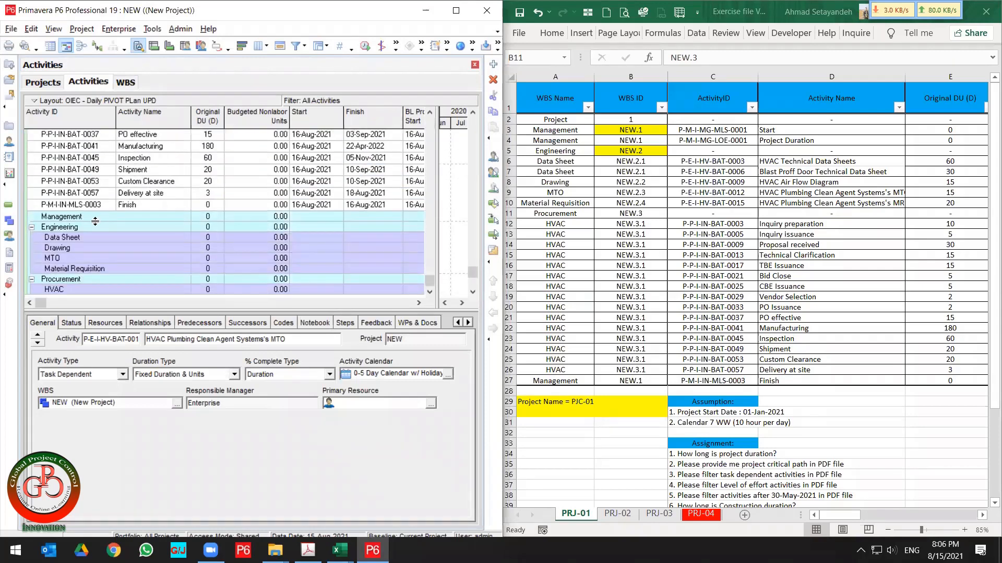
{"action": "scroll", "coordinate": [94, 197], "scroll_direction": "up", "scroll_amount": 5}
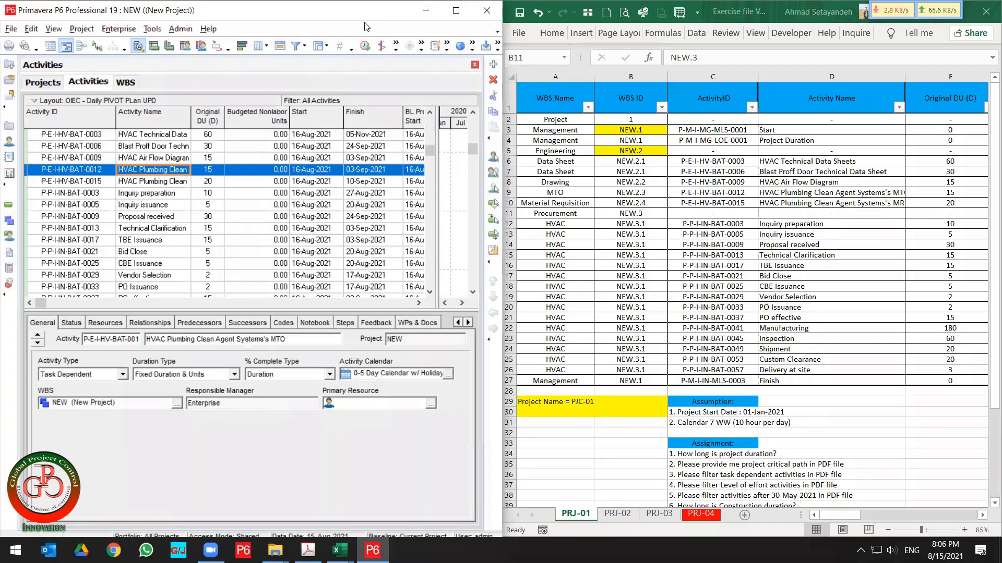
In the PRJ-01 sheet, move the WBS ID column so it sits right of the ActivityID column.
{"action": "key", "text": "alt+Tab"}
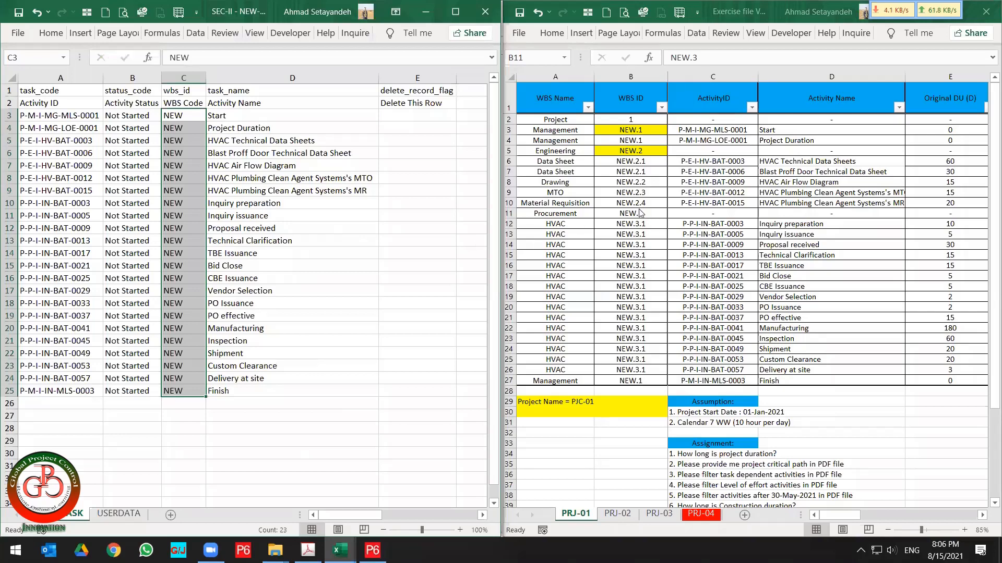
{"action": "left_click", "coordinate": [712, 128]}
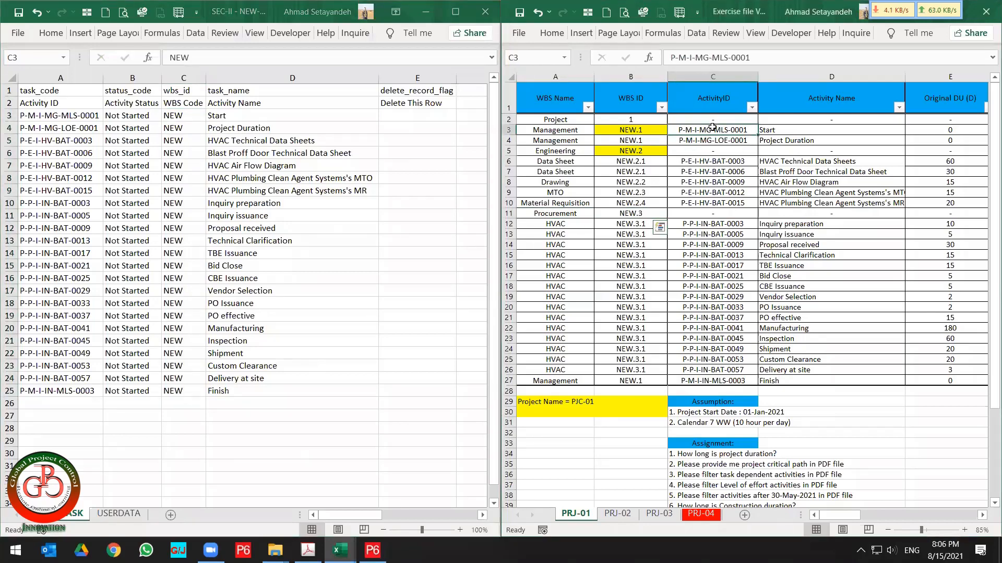
{"action": "left_click", "coordinate": [632, 132]}
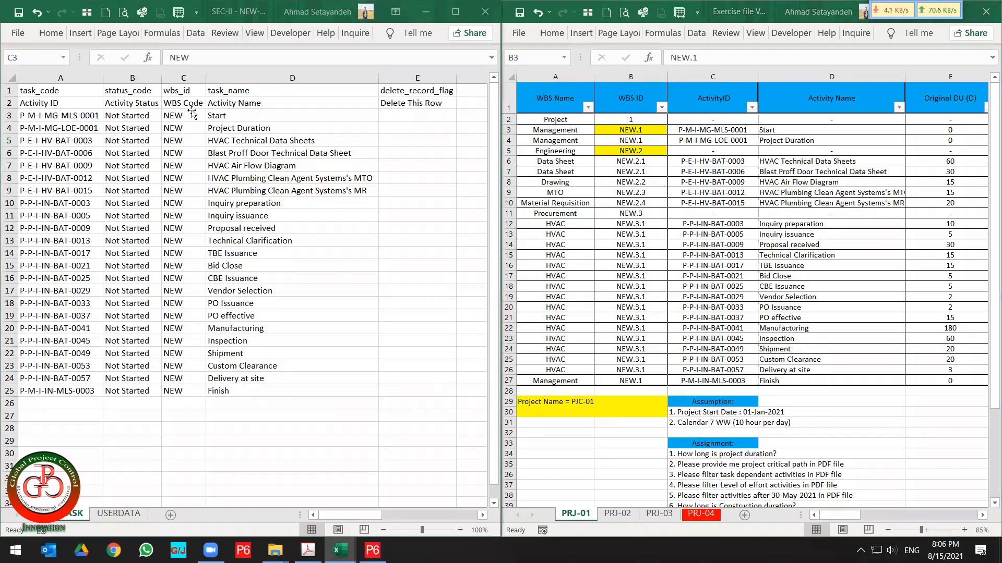
{"action": "key", "text": "ctrl+shift+Down"}
{"action": "left_click_drag", "start_coordinate": [194, 115], "coordinate": [184, 389]}
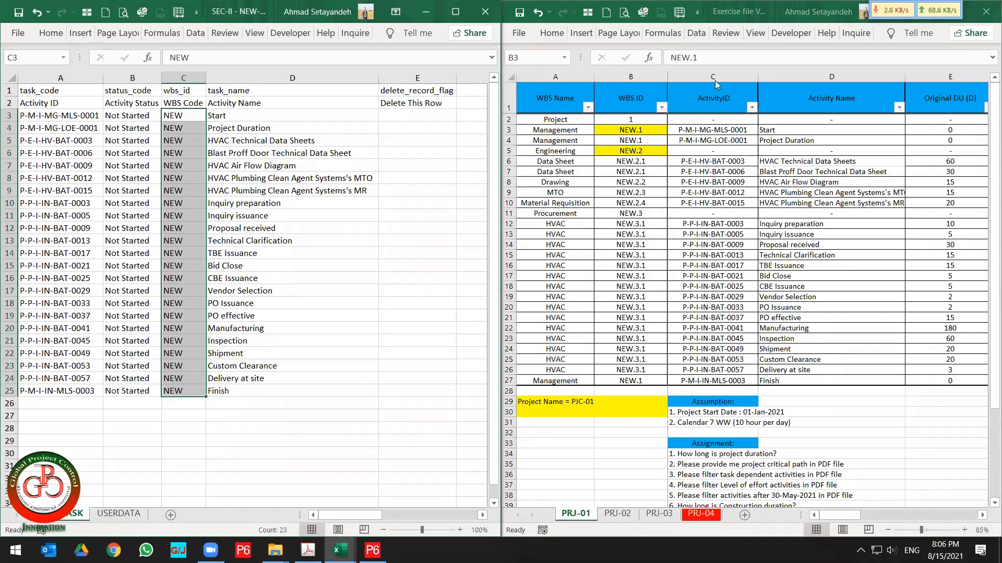
{"action": "left_click", "coordinate": [639, 78]}
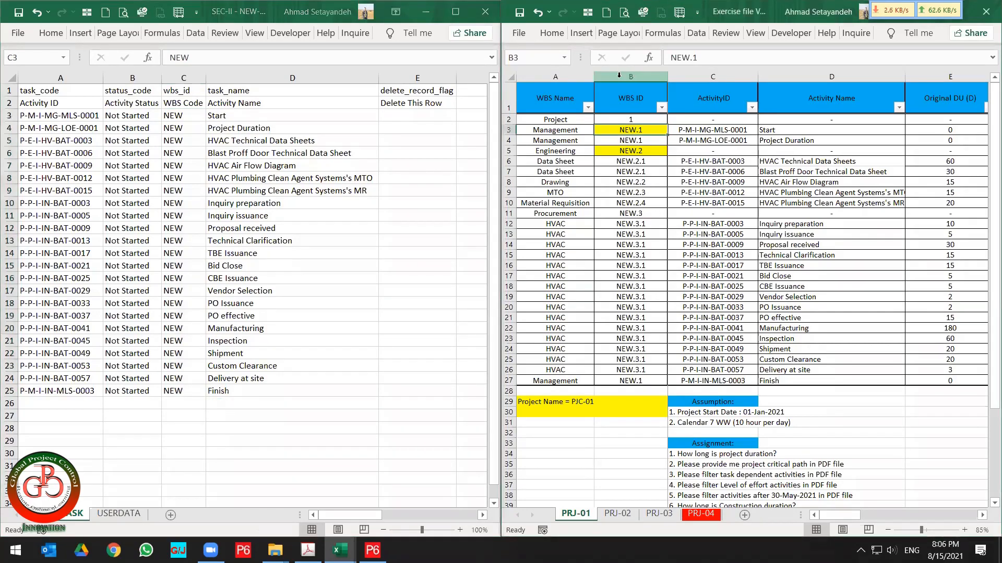
{"action": "right_click", "coordinate": [622, 79]}
{"action": "left_click", "coordinate": [648, 88]}
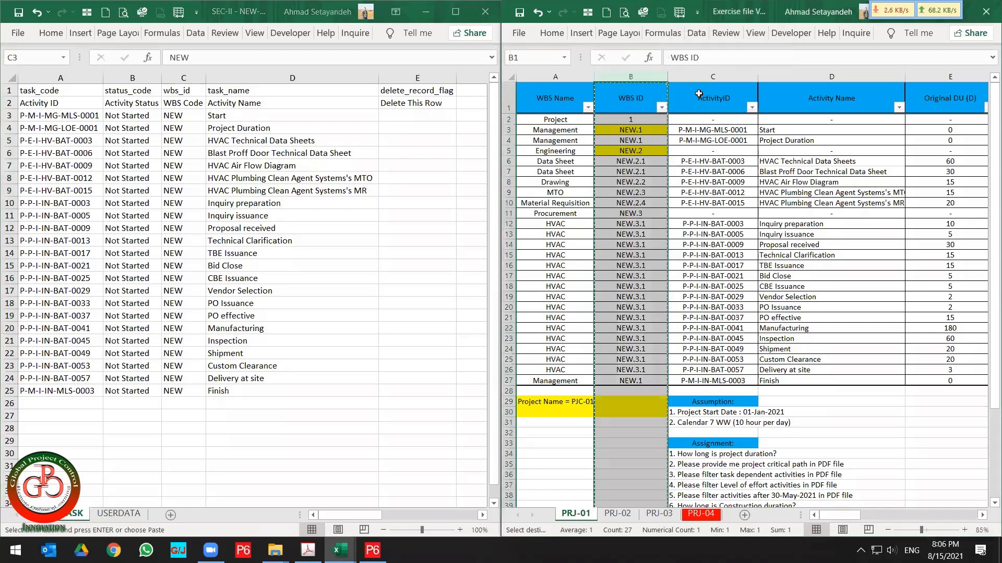
{"action": "right_click", "coordinate": [771, 76]}
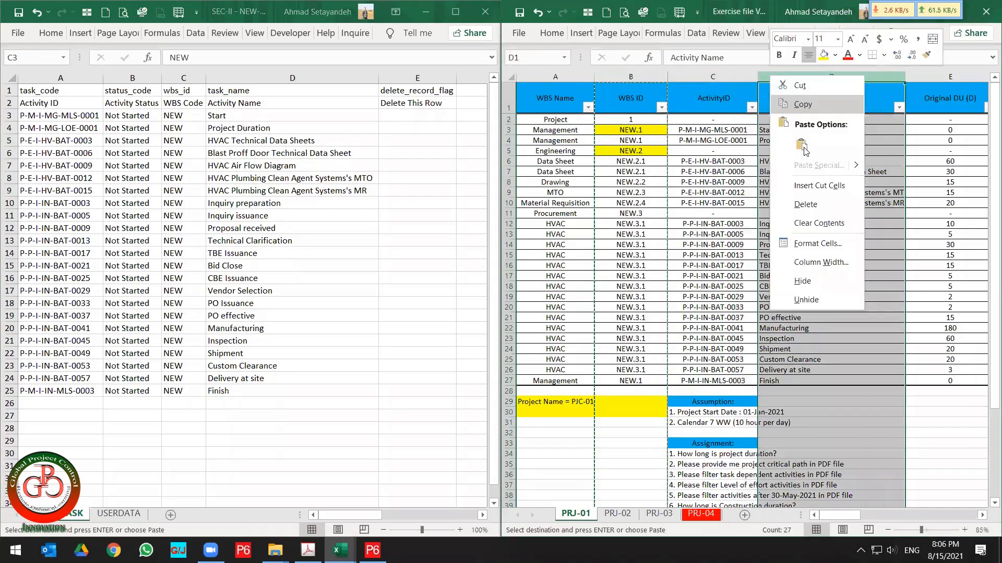
{"action": "left_click", "coordinate": [819, 186]}
In wbs_id cell C3 of the export sheet, enter =VLOOKUP(A3,'[Exercise file Ver.5.xlsx]PRJ-01'!$B:$C,2,).
{"action": "left_click", "coordinate": [730, 182]}
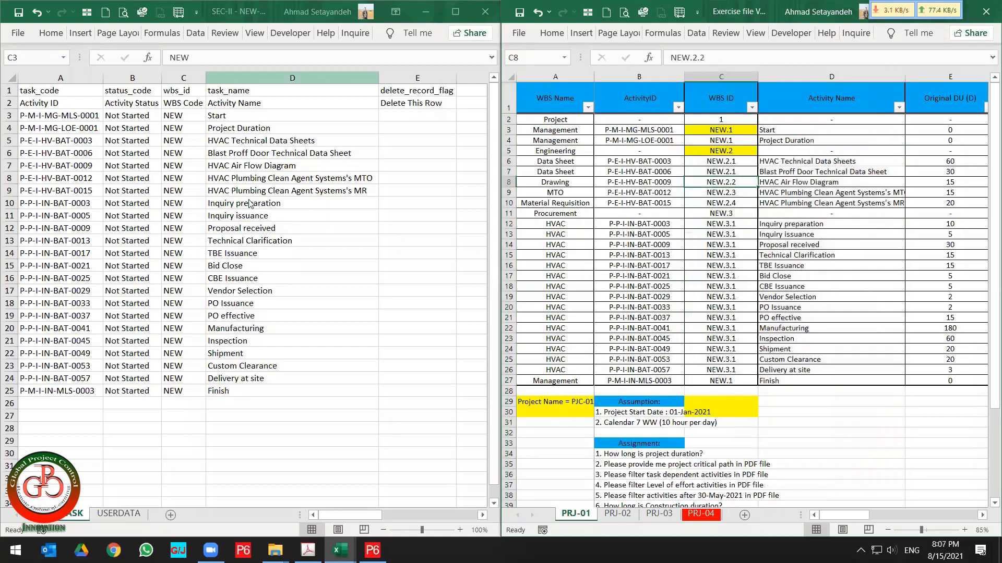
{"action": "left_click", "coordinate": [199, 176]}
{"action": "left_click", "coordinate": [191, 116]}
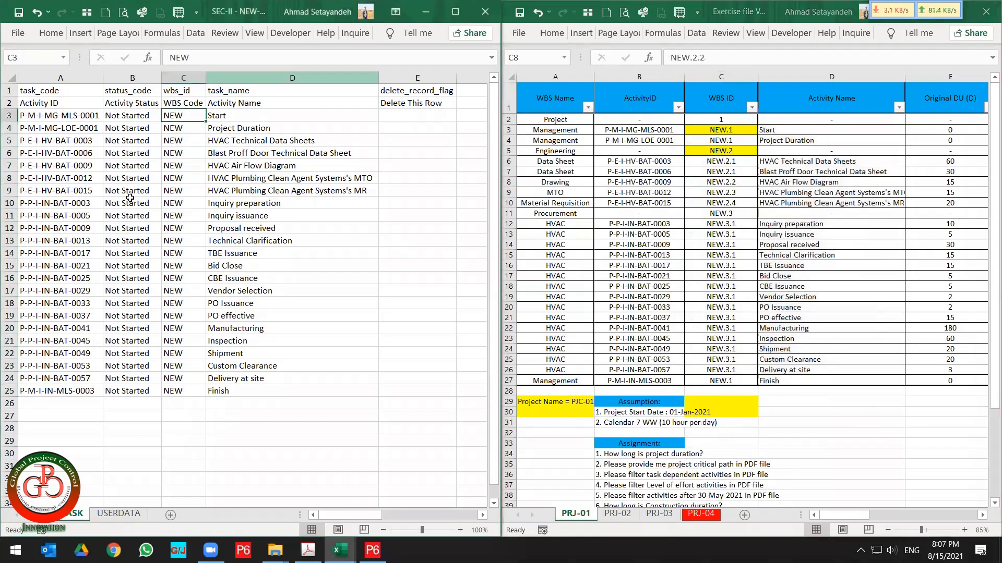
{"action": "type", "text": "=vlo"}
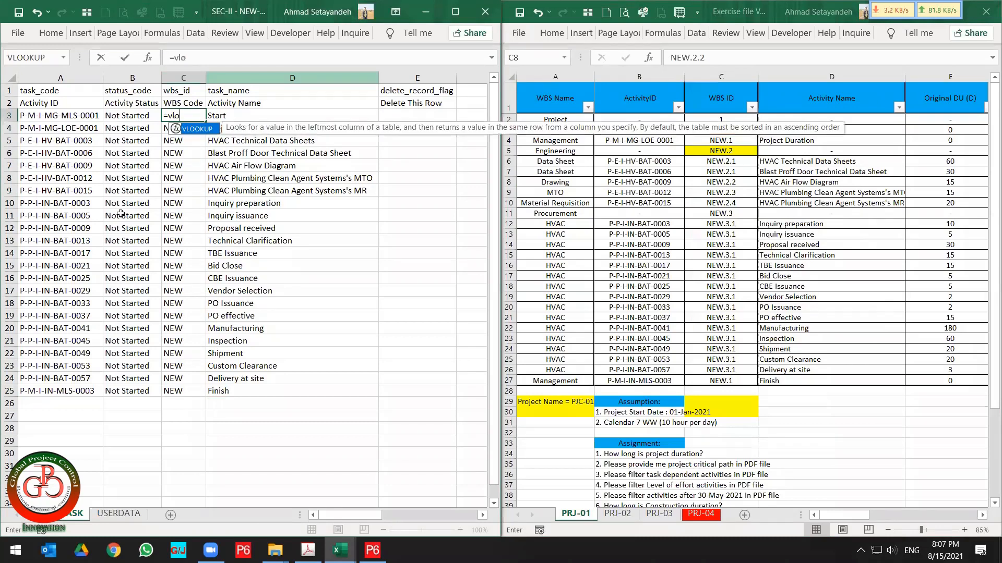
{"action": "double_click", "coordinate": [197, 129]}
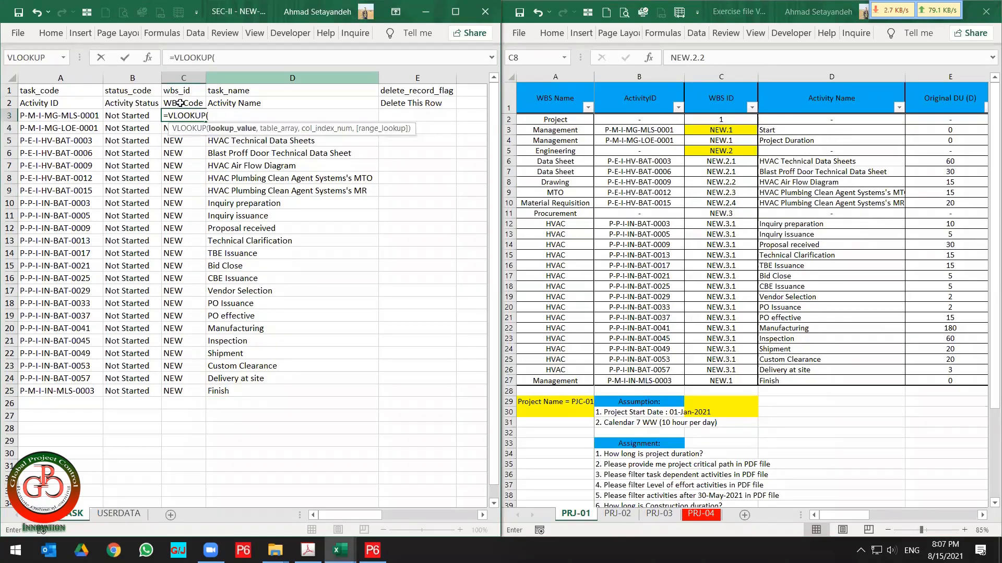
{"action": "left_click", "coordinate": [74, 118]}
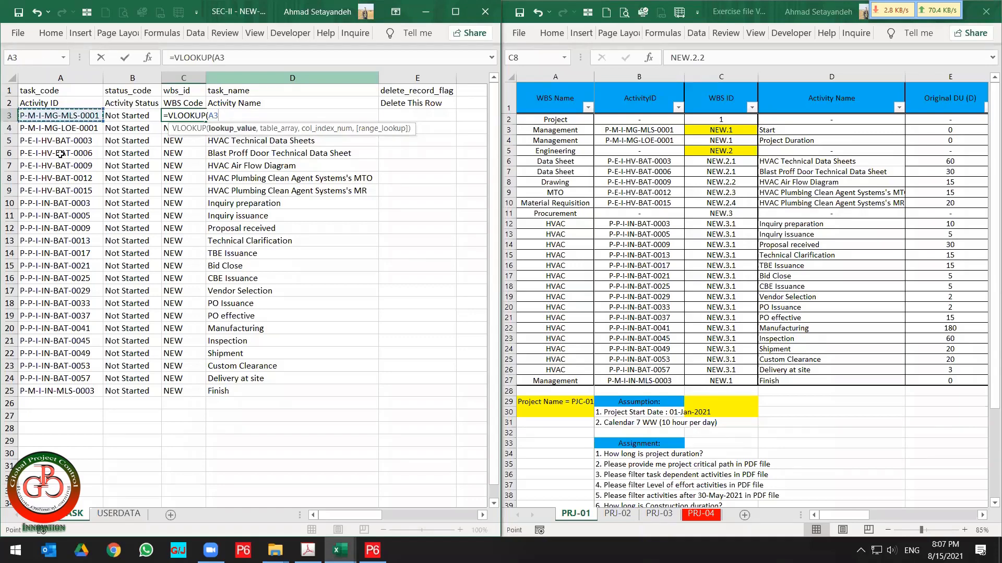
{"action": "type", "text": ","}
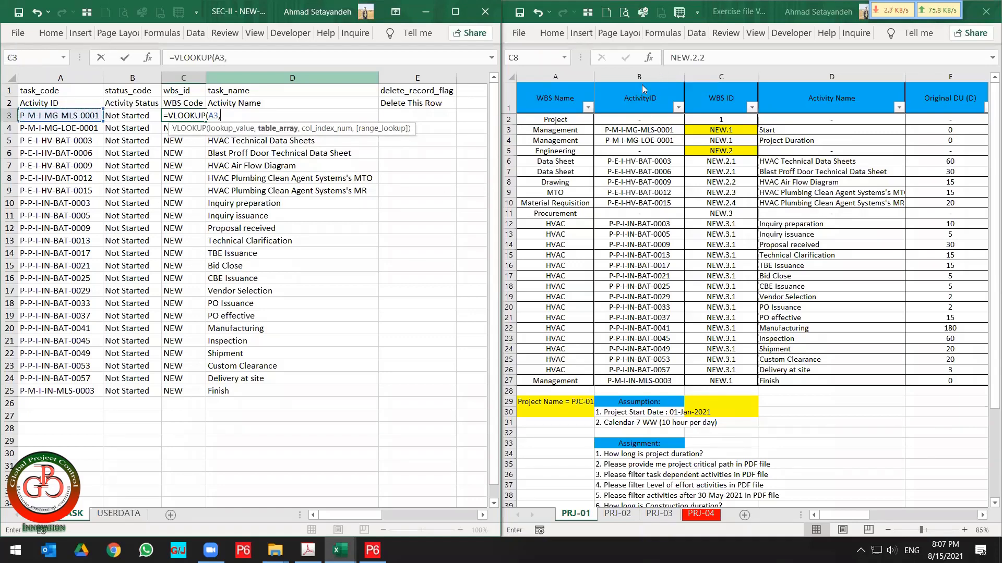
{"action": "left_click", "coordinate": [643, 88]}
{"action": "left_click_drag", "start_coordinate": [639, 78], "coordinate": [717, 84]}
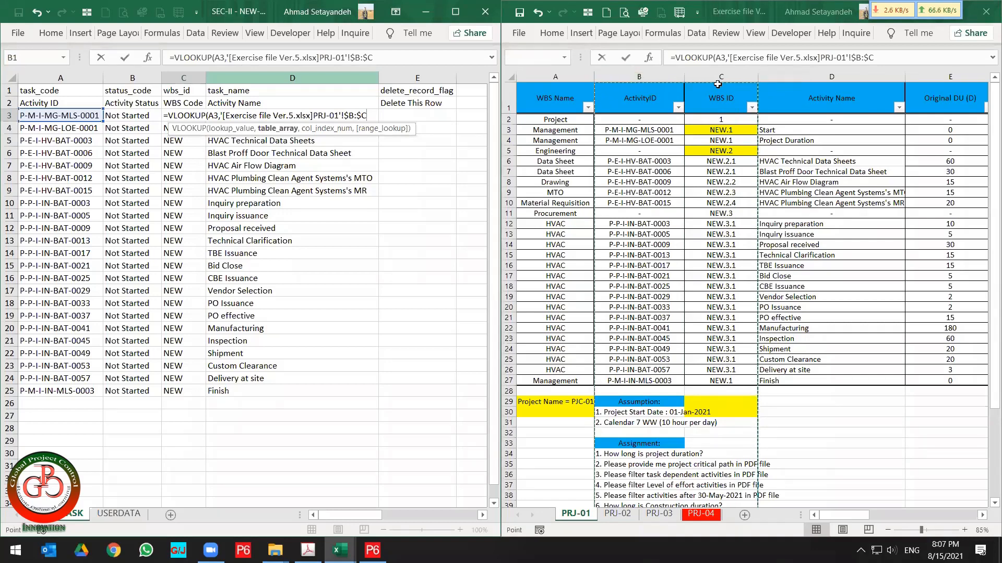
{"action": "type", "text": ",2,"}
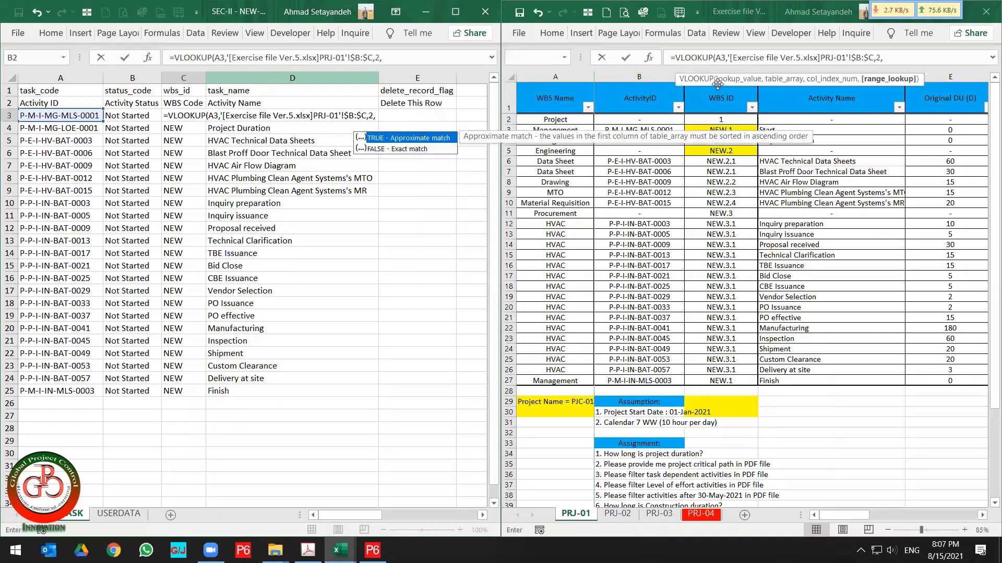
{"action": "key", "text": "Return"}
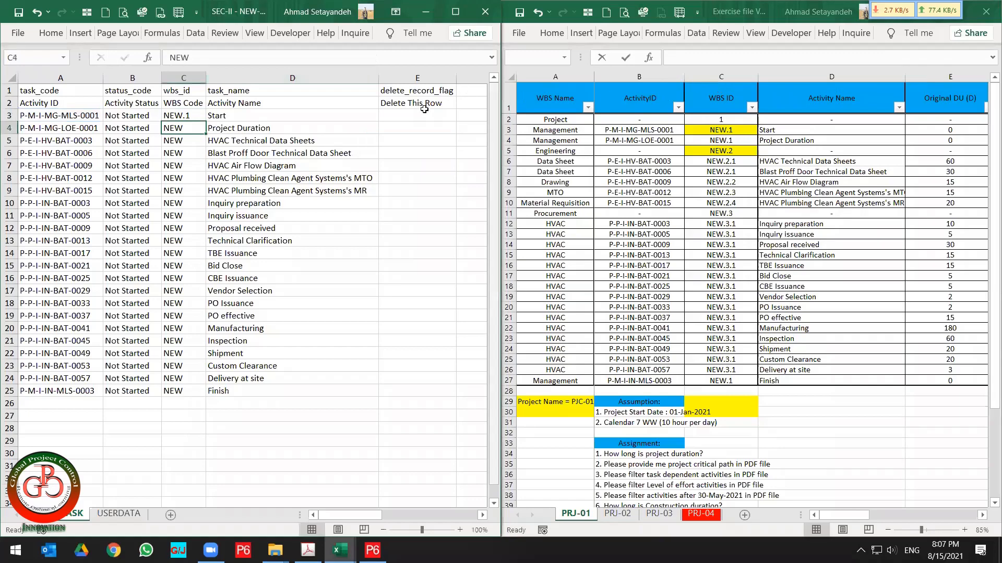
Fill the VLOOKUP formula down the wbs_id column for all activities.
{"action": "left_click", "coordinate": [194, 115]}
{"action": "double_click", "coordinate": [206, 121]}
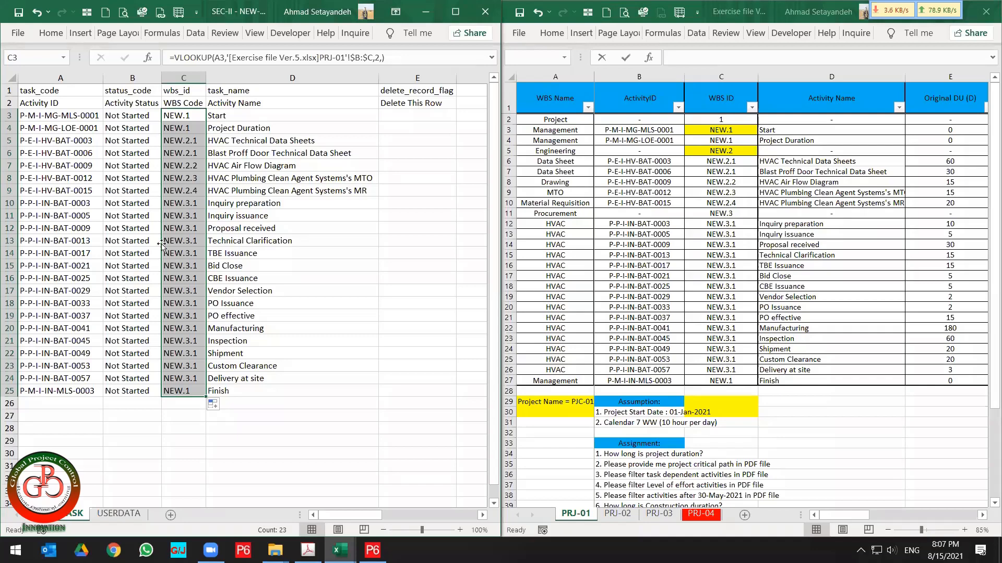
{"action": "left_click", "coordinate": [283, 102]}
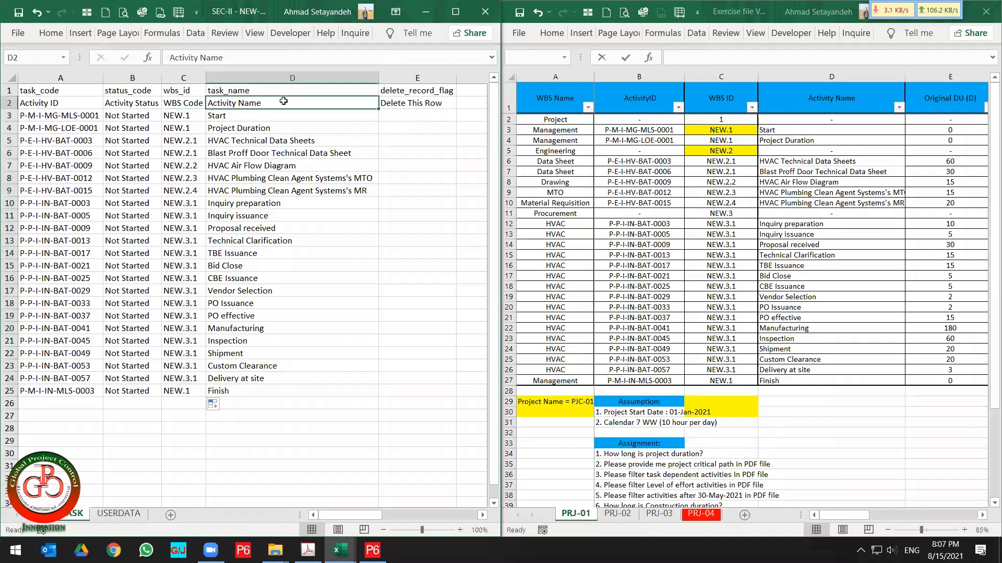
Maximize the export window and replace its formulas with values by copying the whole sheet and pasting it as values.
{"action": "key", "text": "super+Down"}
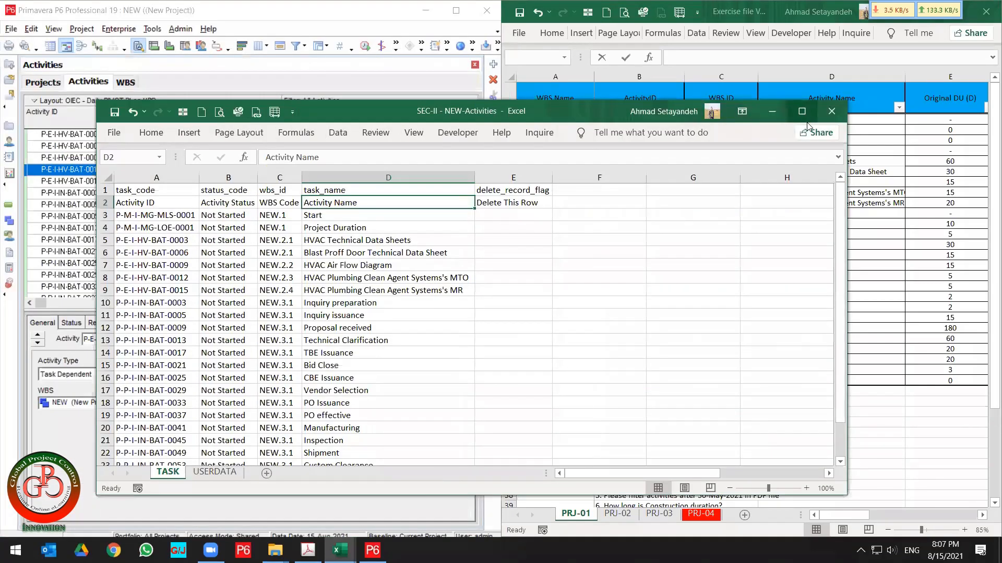
{"action": "left_click", "coordinate": [802, 111]}
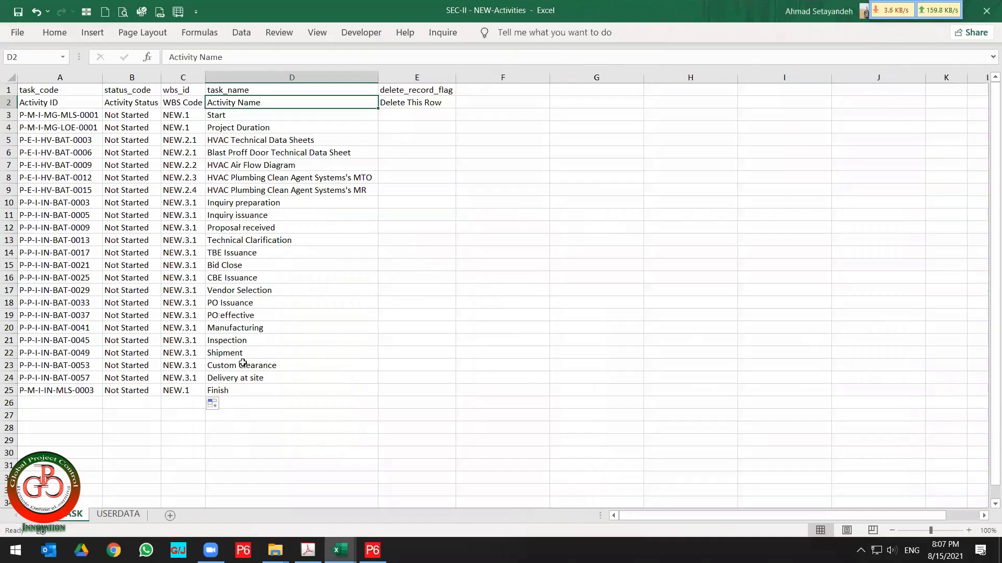
{"action": "left_click_drag", "start_coordinate": [6, 404], "coordinate": [106, 449]}
{"action": "left_click_drag", "start_coordinate": [478, 76], "coordinate": [984, 77]}
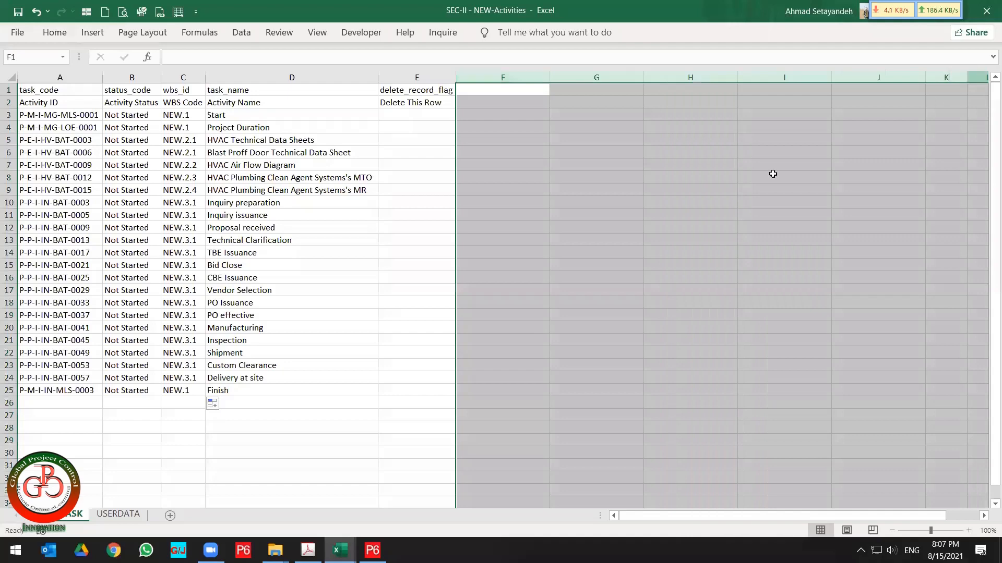
{"action": "left_click", "coordinate": [10, 76]}
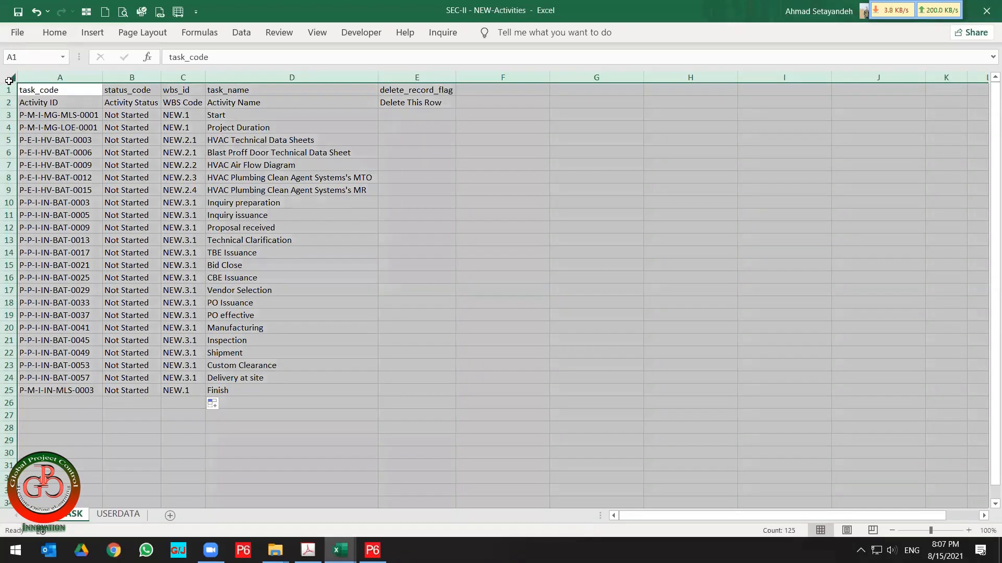
{"action": "key", "text": "ctrl+c"}
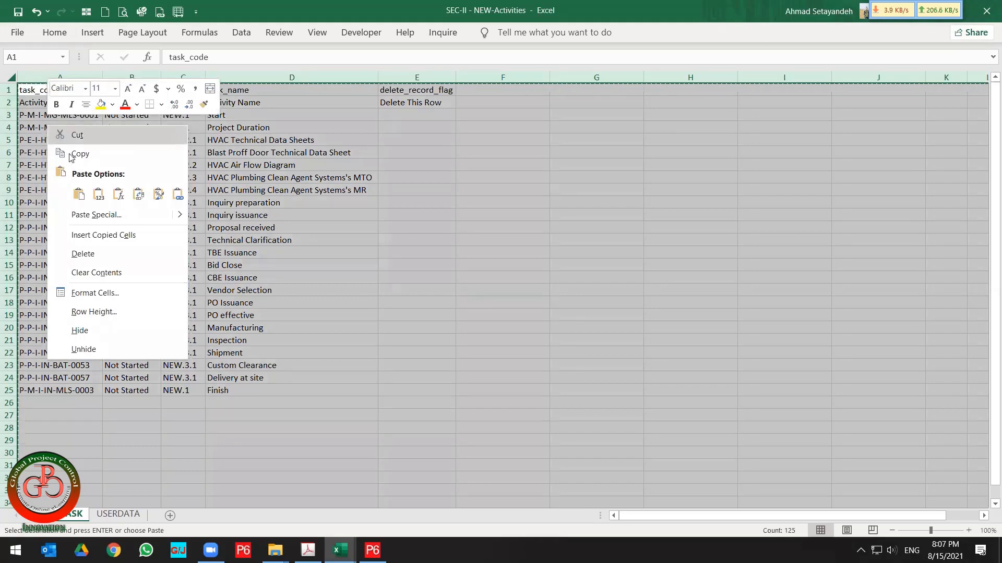
{"action": "left_click", "coordinate": [98, 195]}
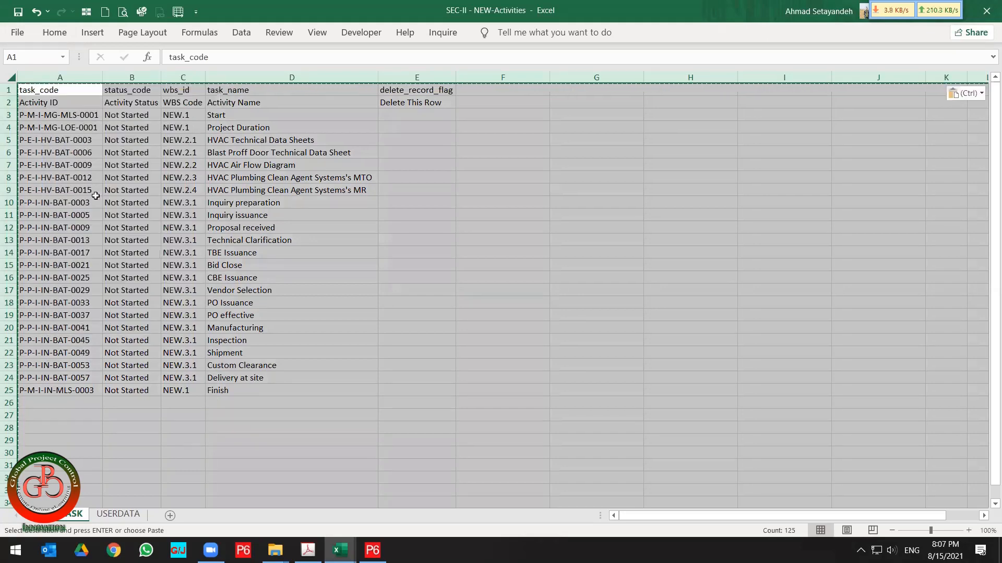
{"action": "left_click", "coordinate": [181, 223]}
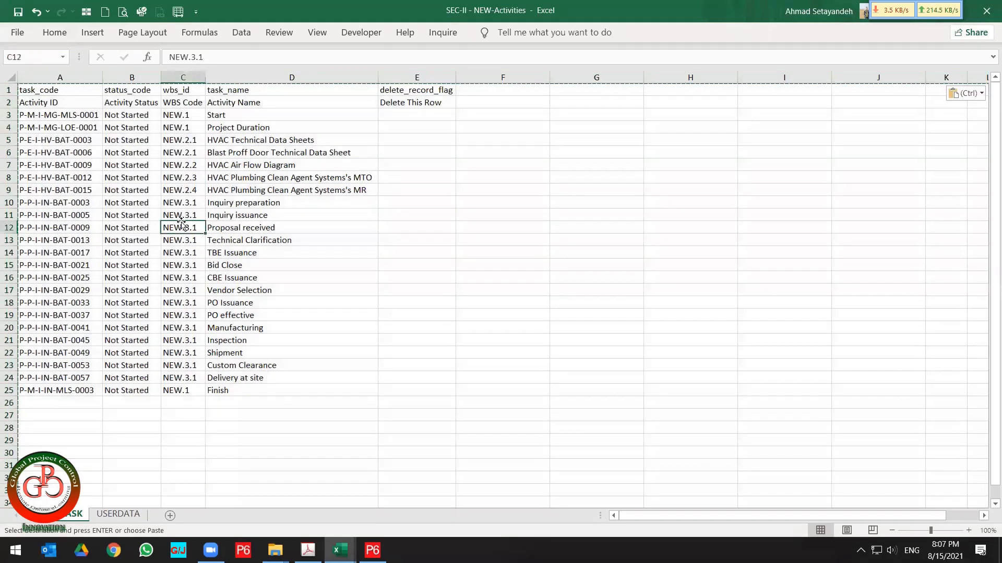
{"action": "left_click", "coordinate": [182, 265]}
{"action": "left_click", "coordinate": [189, 317]}
{"action": "left_click", "coordinate": [190, 364]}
{"action": "left_click", "coordinate": [189, 391]}
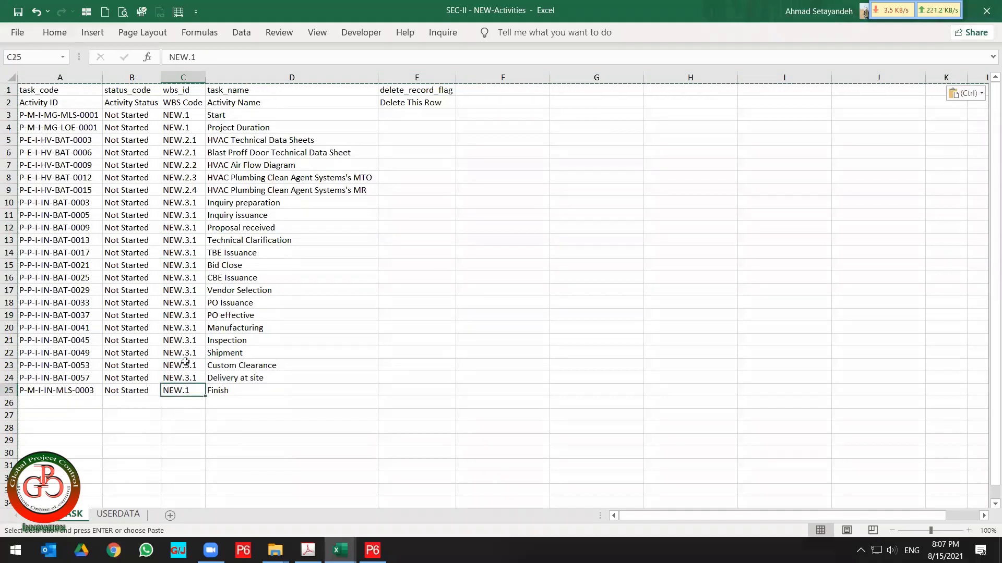
{"action": "left_click", "coordinate": [192, 114]}
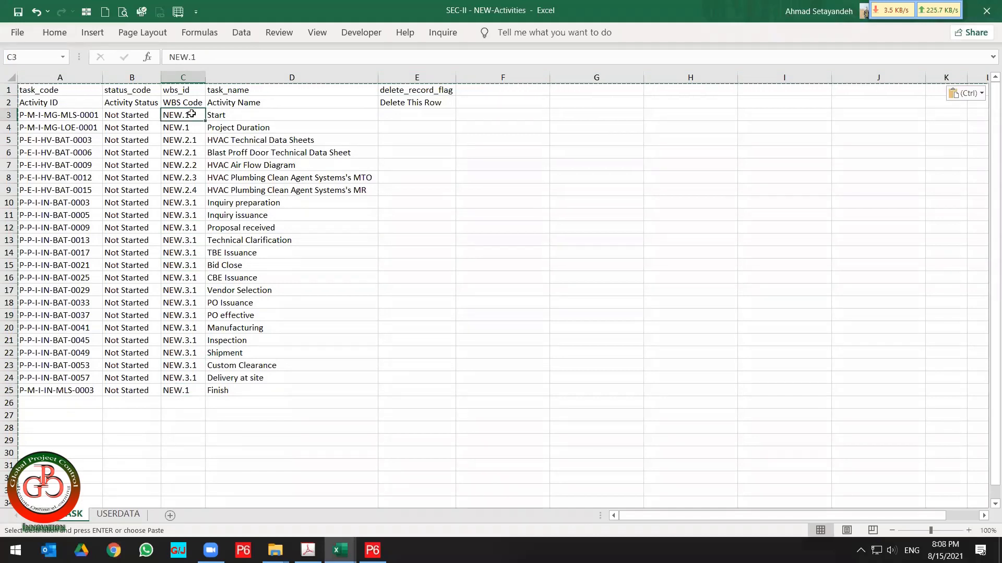
Save and close the exported activities workbook, keeping the clipboard contents.
{"action": "left_click", "coordinate": [986, 10]}
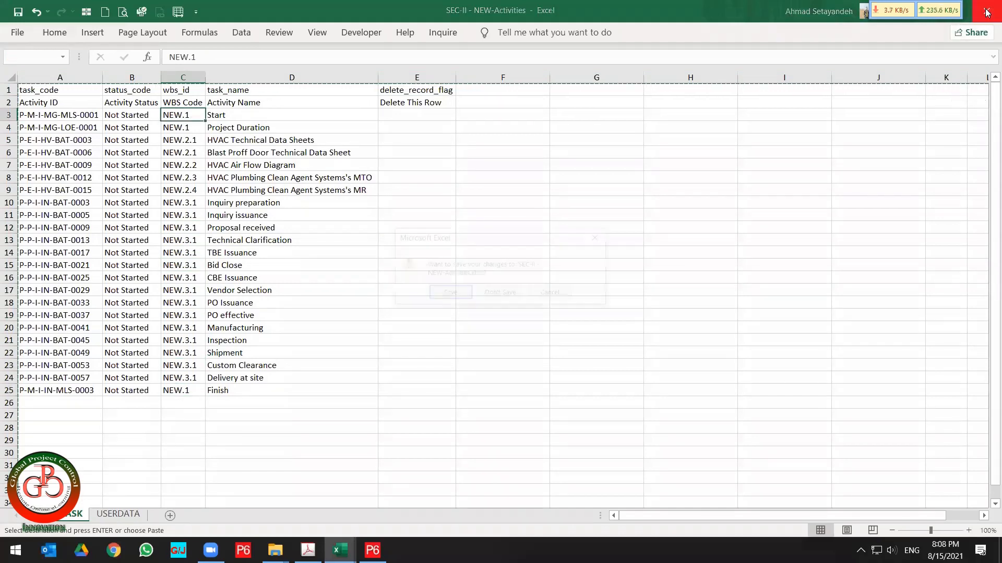
{"action": "left_click", "coordinate": [457, 295]}
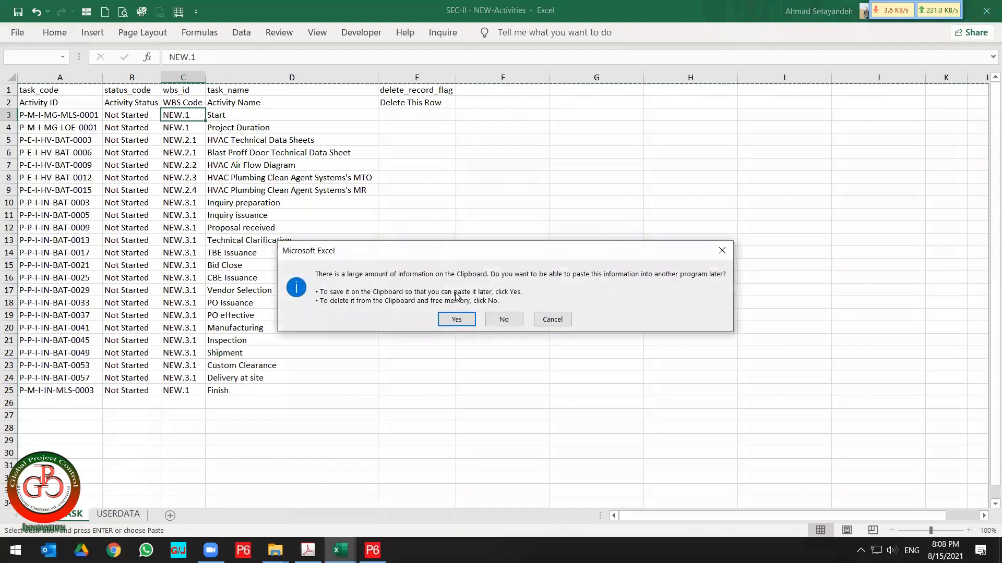
{"action": "left_click", "coordinate": [457, 319]}
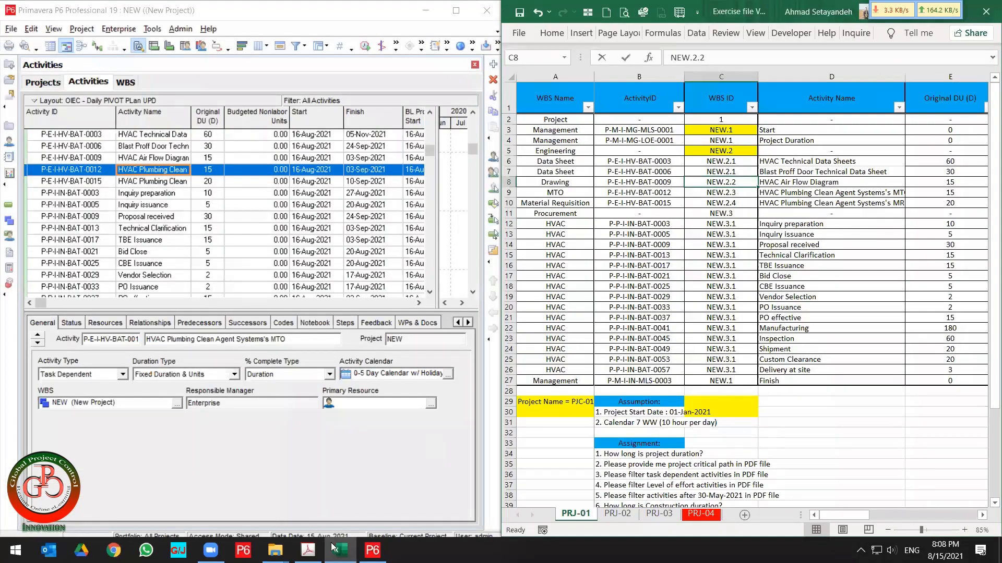
{"action": "left_click", "coordinate": [308, 551]}
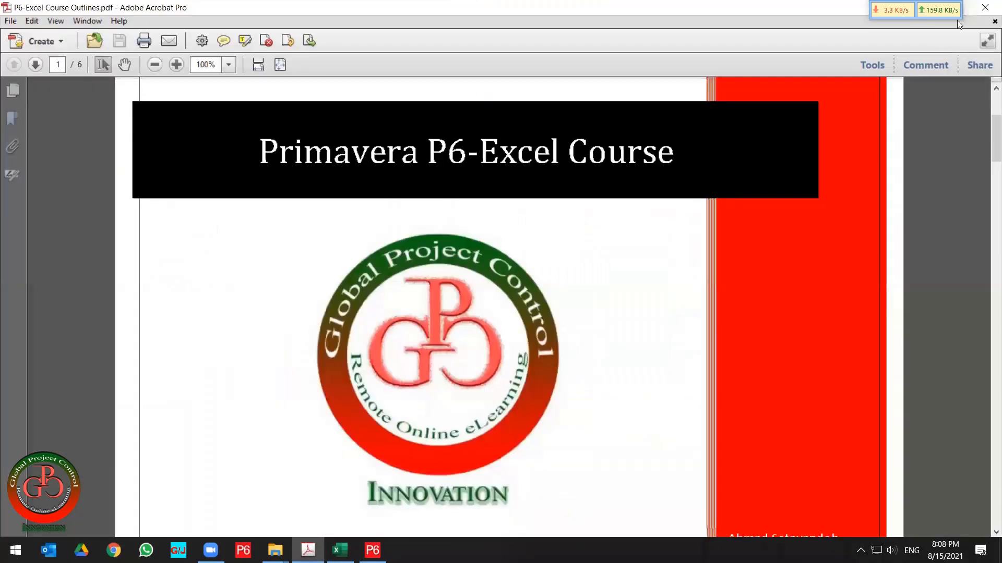
{"action": "left_click", "coordinate": [985, 7]}
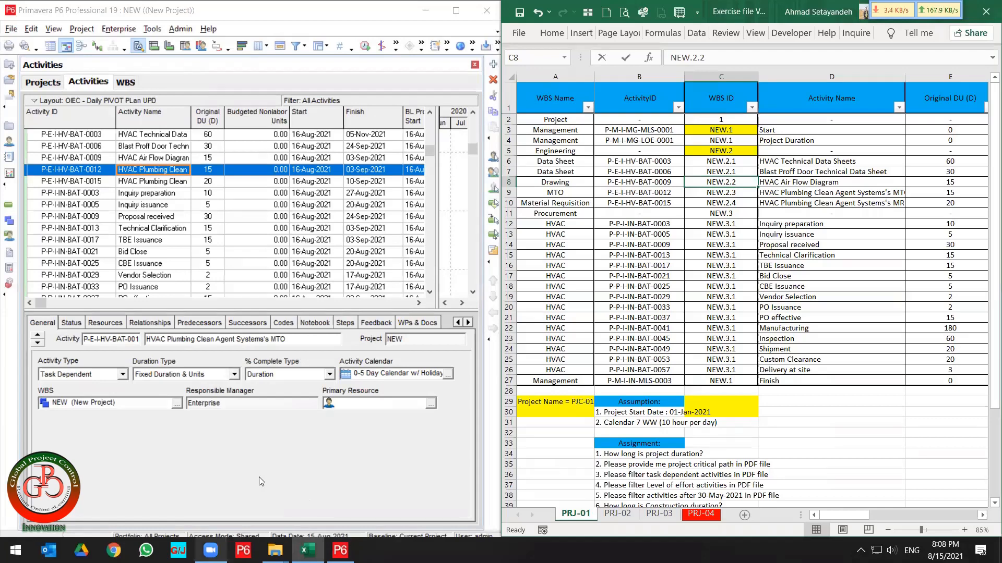
Start a spreadsheet (XLSX) import and select the file SEC-II - NEW-Activities from New folder\1.
{"action": "left_click", "coordinate": [10, 30]}
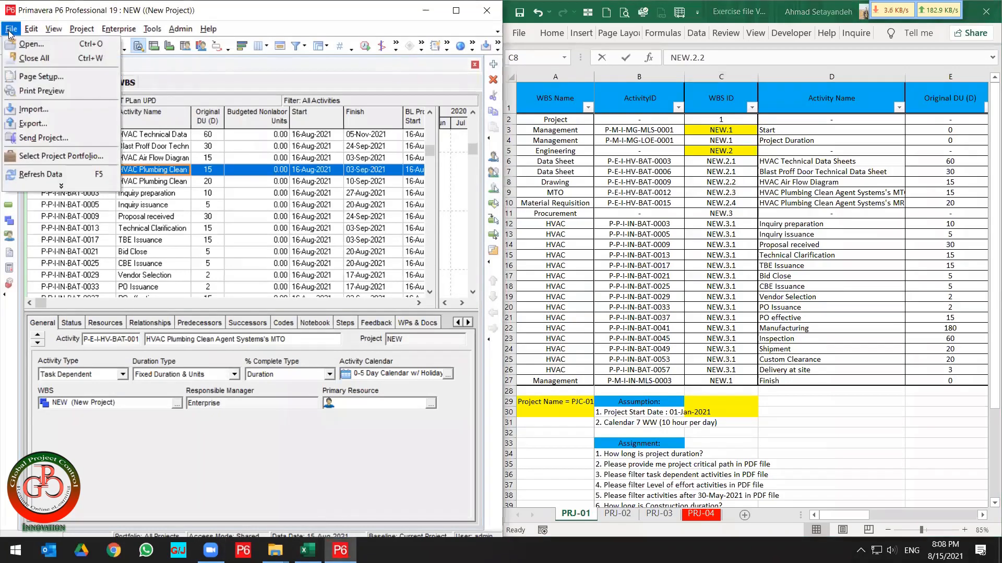
{"action": "left_click", "coordinate": [32, 110]}
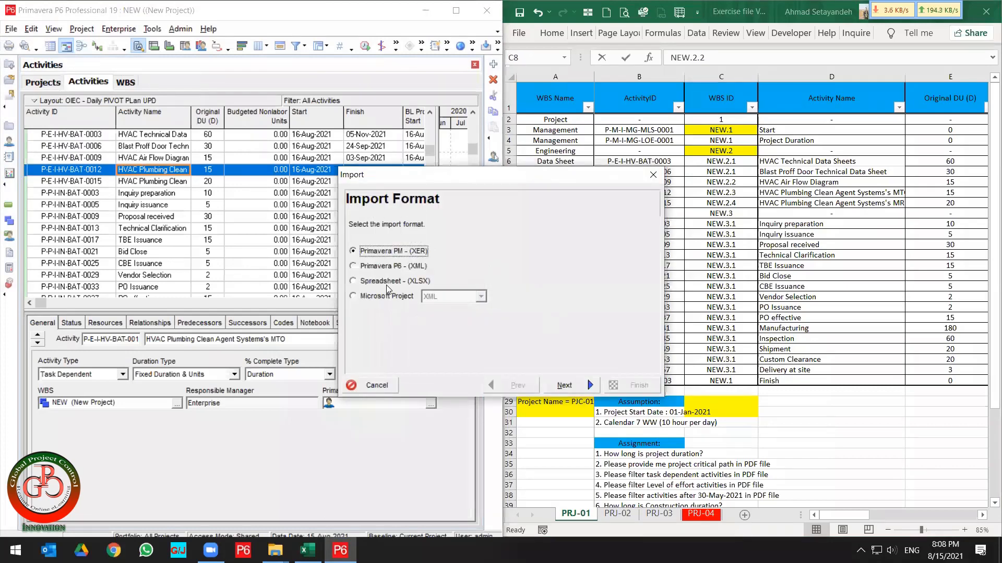
{"action": "left_click", "coordinate": [393, 282]}
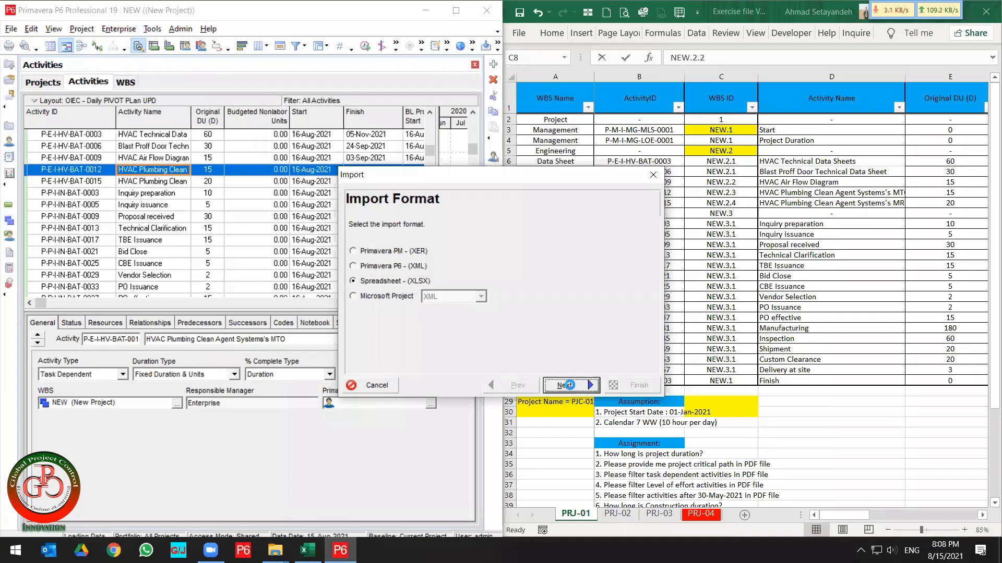
{"action": "left_click", "coordinate": [565, 385]}
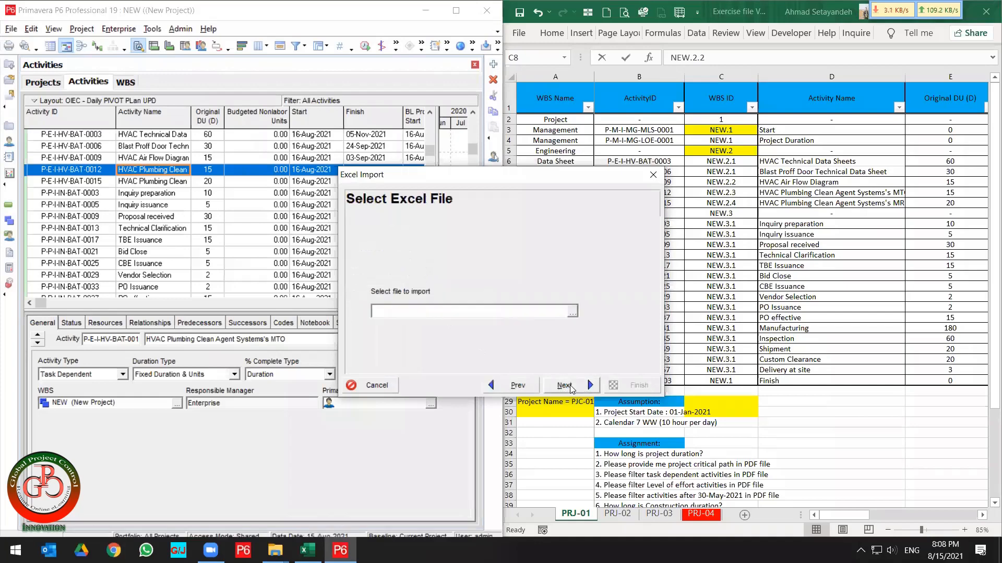
{"action": "left_click", "coordinate": [573, 313]}
{"action": "left_click", "coordinate": [357, 193]}
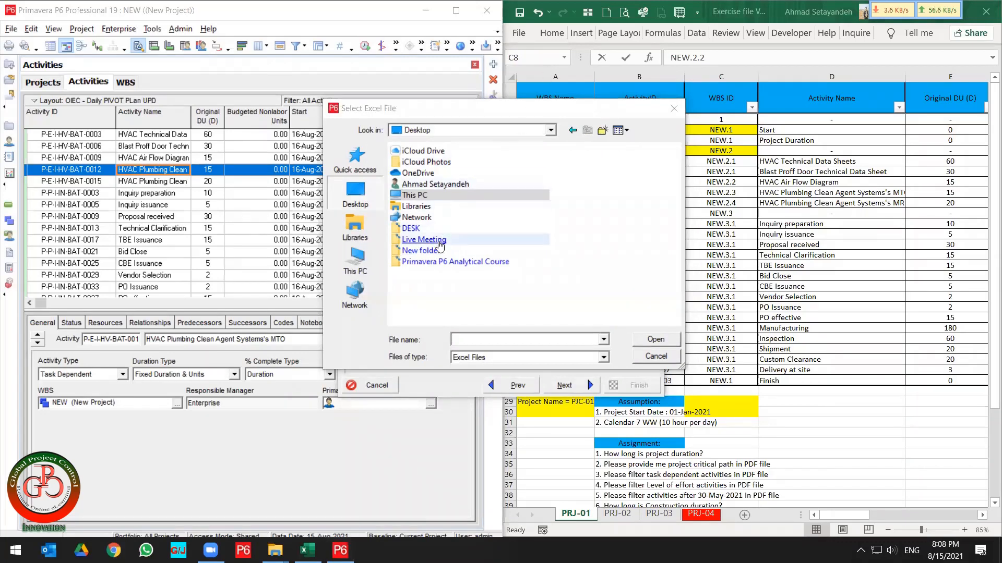
{"action": "double_click", "coordinate": [421, 250]}
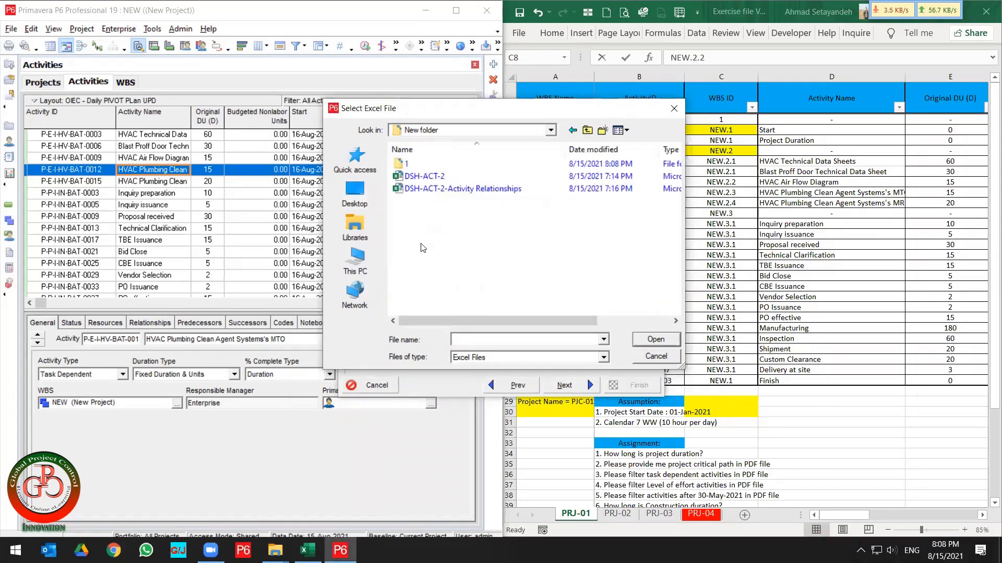
{"action": "double_click", "coordinate": [401, 165]}
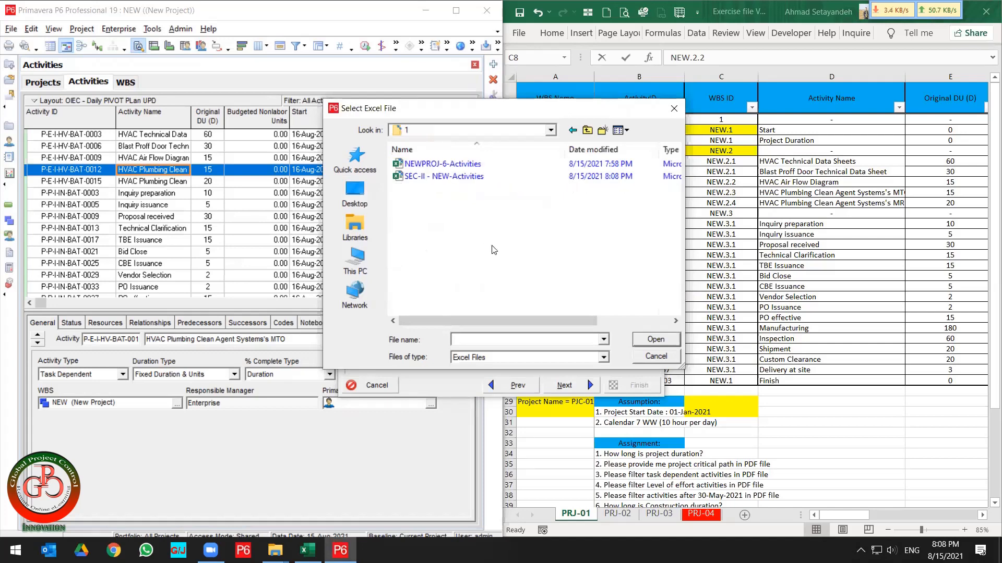
{"action": "left_click", "coordinate": [441, 177]}
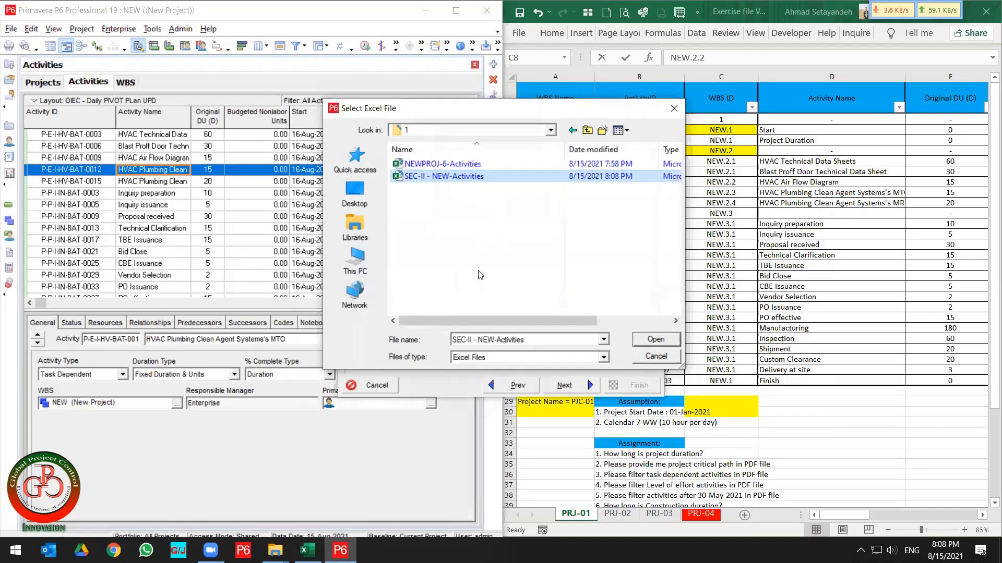
{"action": "left_click", "coordinate": [648, 339]}
{"action": "left_click", "coordinate": [584, 378]}
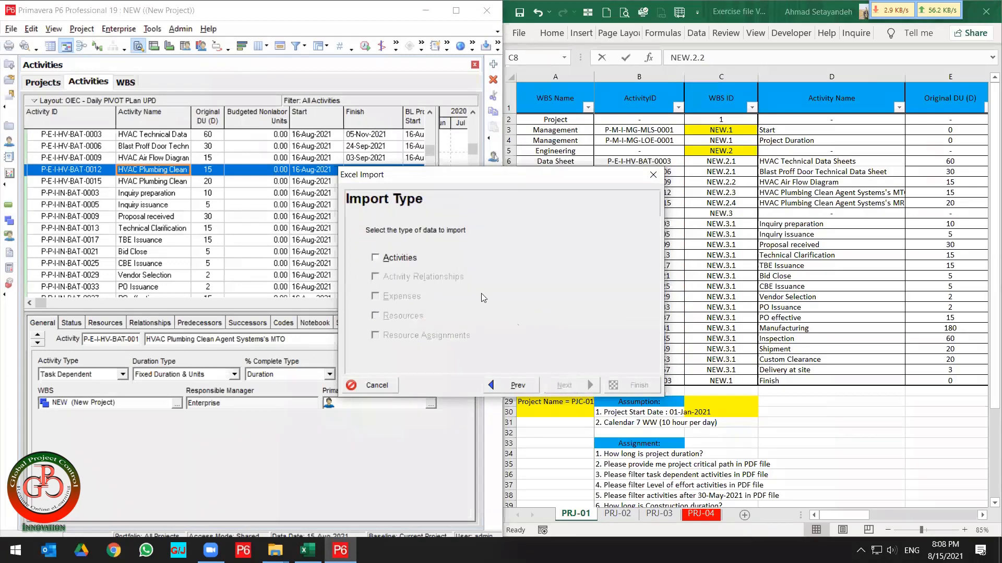
Import Activities into the NEW project using Update Existing Project, then finish the import and close the result.
{"action": "left_click", "coordinate": [396, 258]}
{"action": "left_click", "coordinate": [565, 385]}
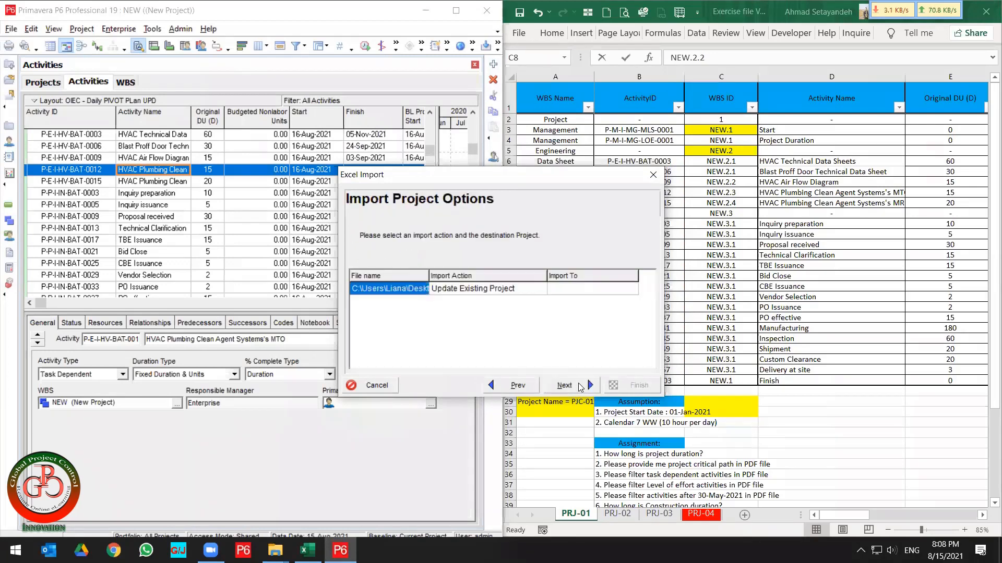
{"action": "left_click", "coordinate": [583, 290]}
{"action": "left_click", "coordinate": [612, 291]}
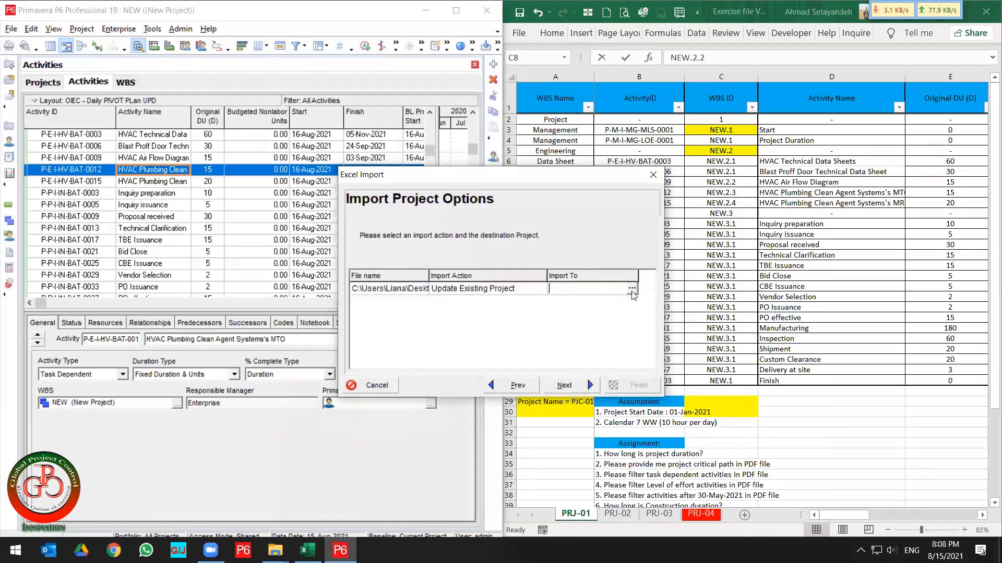
{"action": "left_click", "coordinate": [632, 290]}
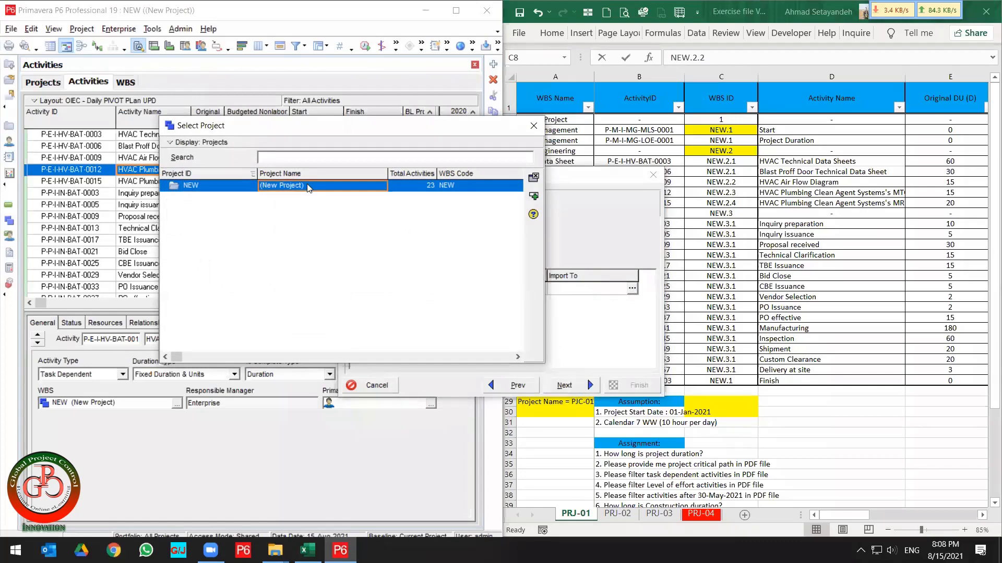
{"action": "double_click", "coordinate": [320, 188]}
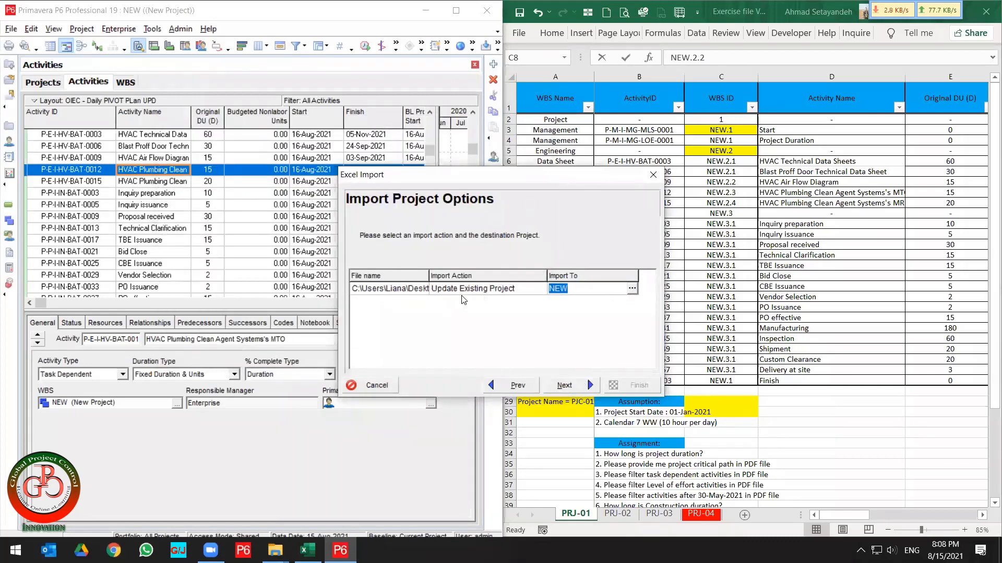
{"action": "left_click", "coordinate": [582, 392]}
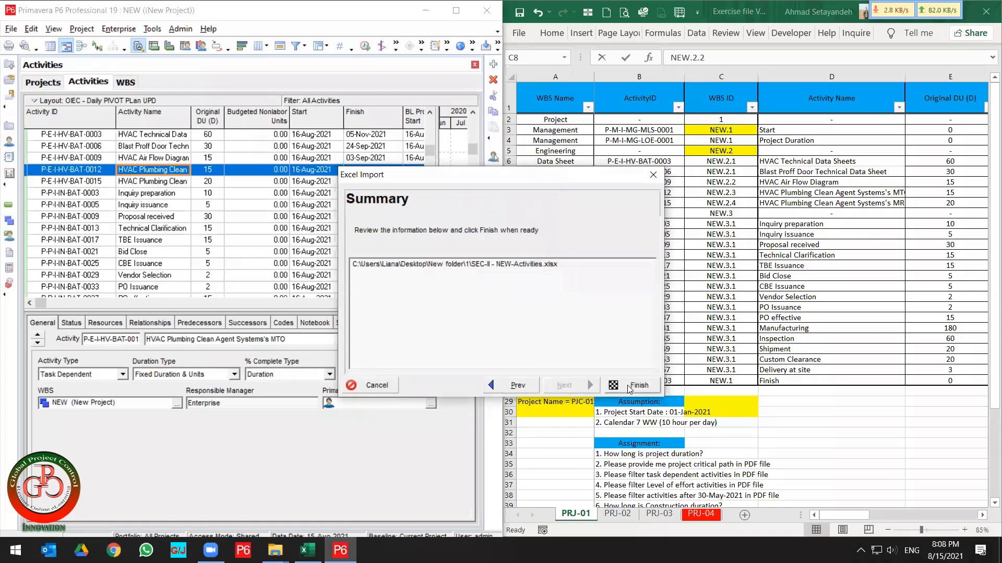
{"action": "left_click", "coordinate": [629, 389]}
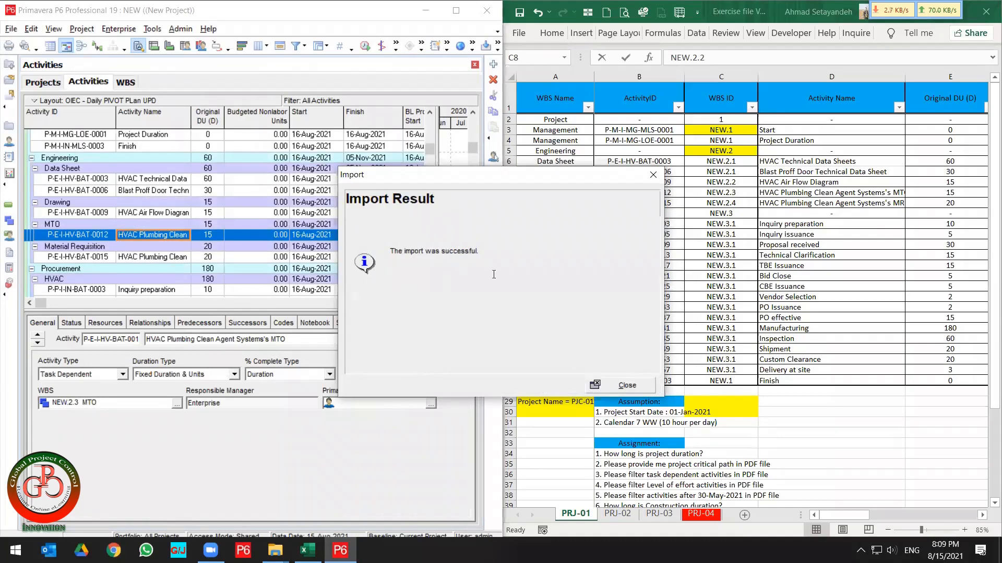
{"action": "left_click", "coordinate": [623, 385]}
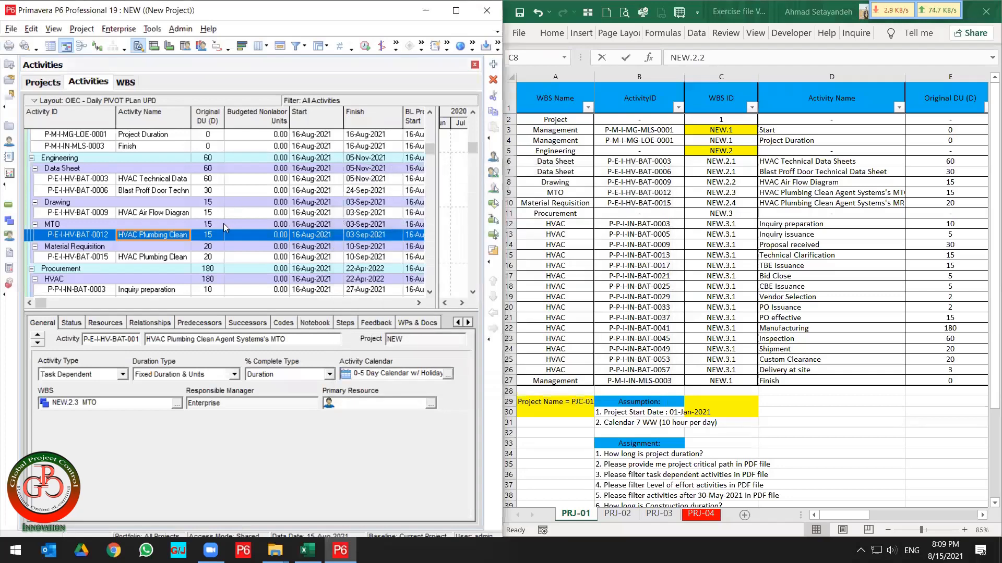
Review the imported activities under their WBS nodes in the activities table.
{"action": "left_click", "coordinate": [224, 223]}
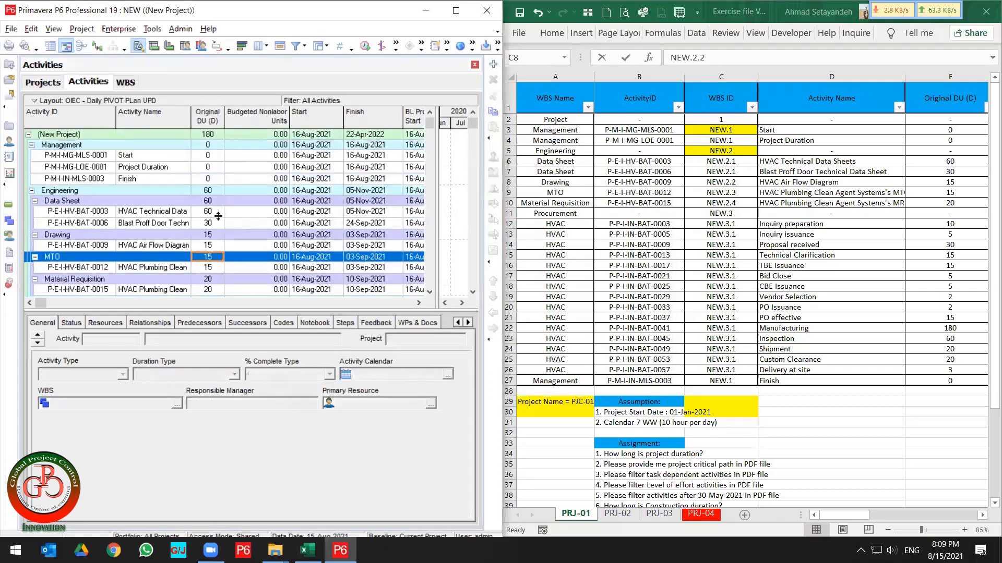
{"action": "scroll", "coordinate": [121, 215], "scroll_direction": "down", "scroll_amount": 2}
{"action": "scroll", "coordinate": [121, 215], "scroll_direction": "down", "scroll_amount": 3}
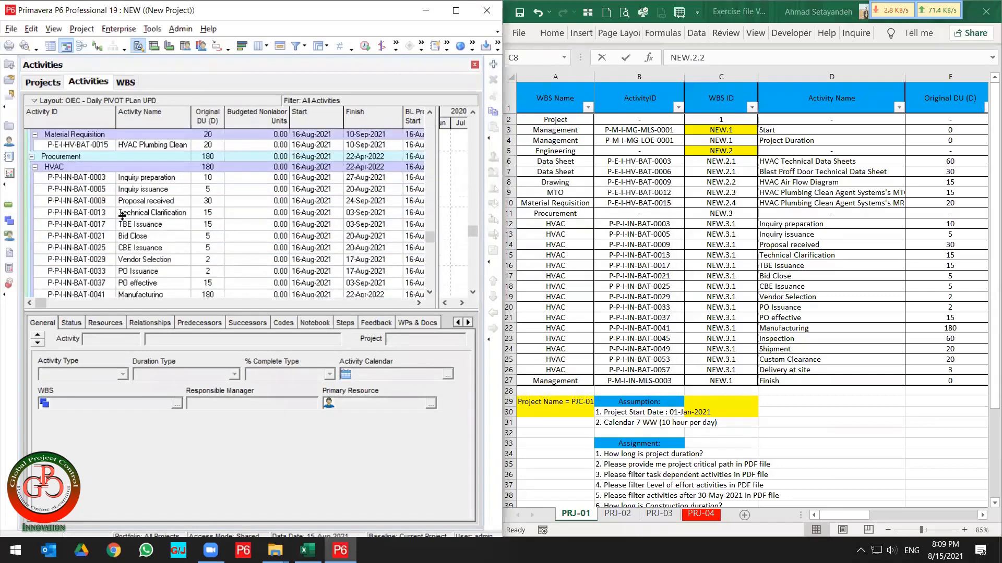
{"action": "scroll", "coordinate": [123, 212], "scroll_direction": "up", "scroll_amount": 5}
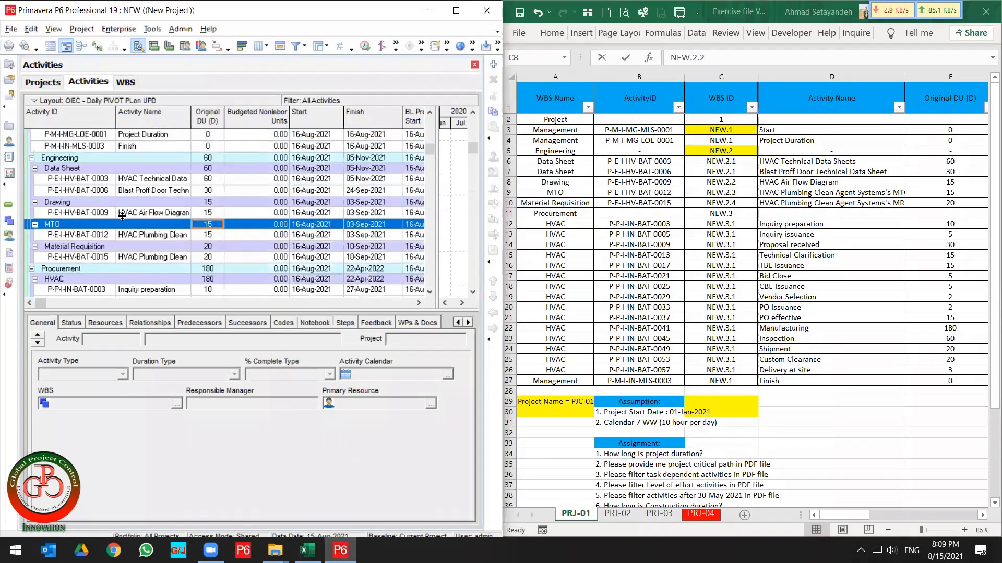
{"action": "left_click", "coordinate": [124, 203]}
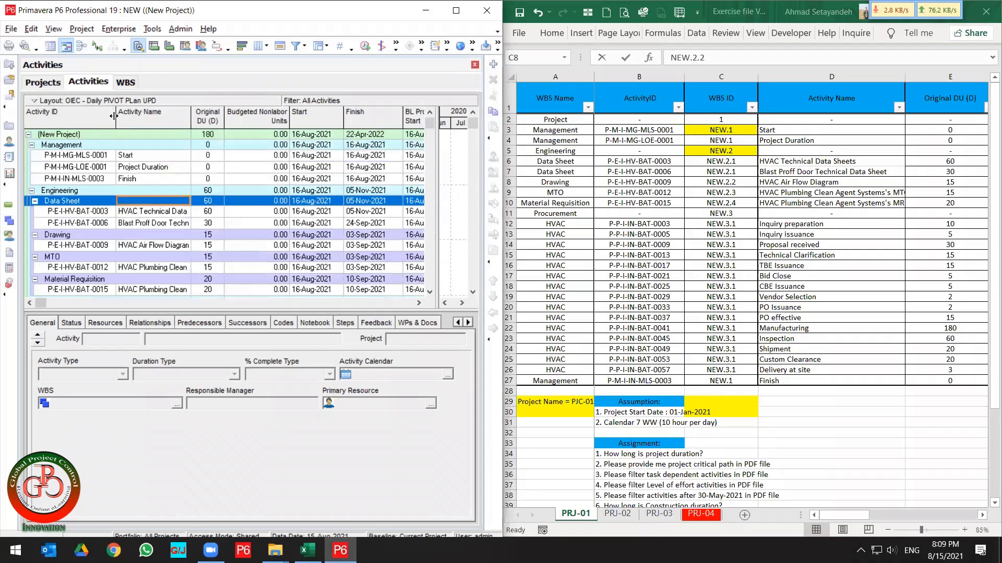
Widen the Activity ID column and check the activities' WBS assignments.
{"action": "left_click_drag", "start_coordinate": [116, 116], "coordinate": [137, 120]}
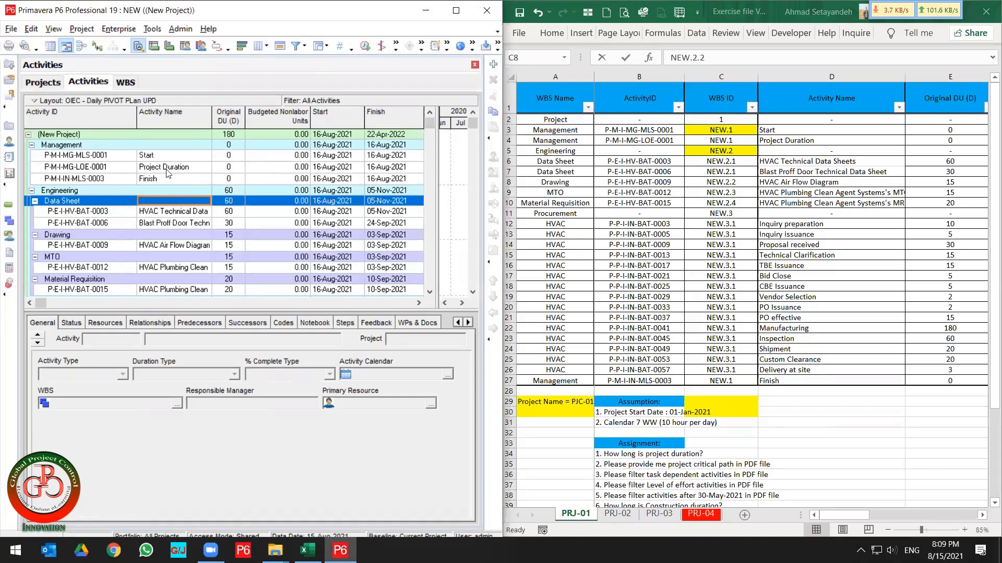
{"action": "left_click", "coordinate": [110, 214]}
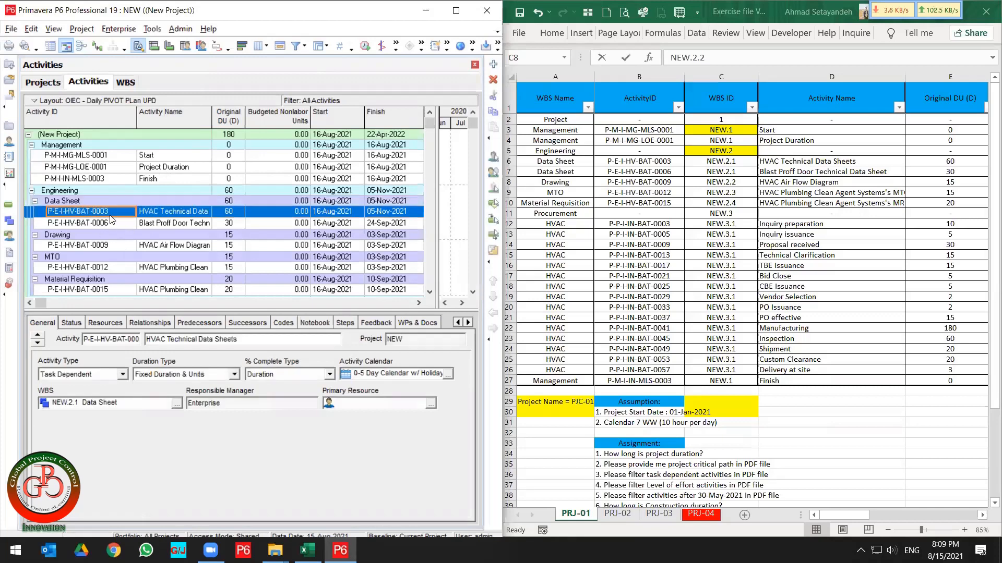
{"action": "scroll", "coordinate": [112, 222], "scroll_direction": "down", "scroll_amount": 6}
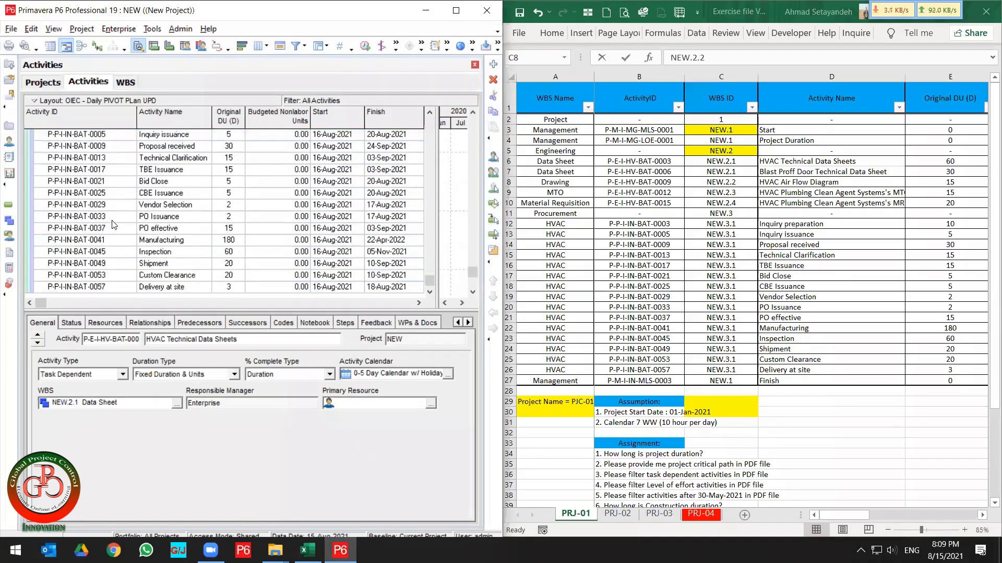
{"action": "scroll", "coordinate": [114, 224], "scroll_direction": "up", "scroll_amount": 6}
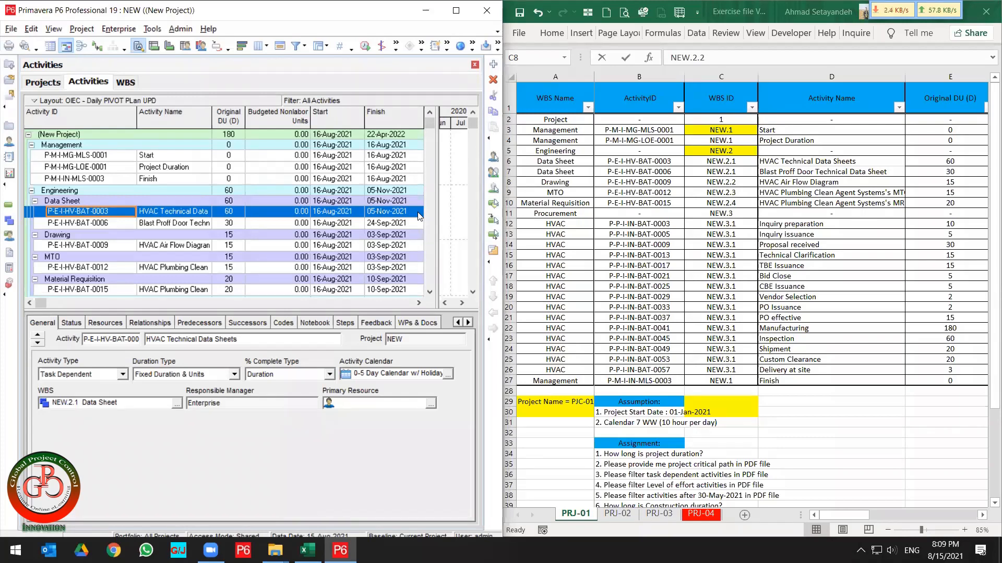
Review the spreadsheet's WBS ID, activity, resource and budget columns for the PRJ-01 activities.
{"action": "left_click", "coordinate": [723, 203]}
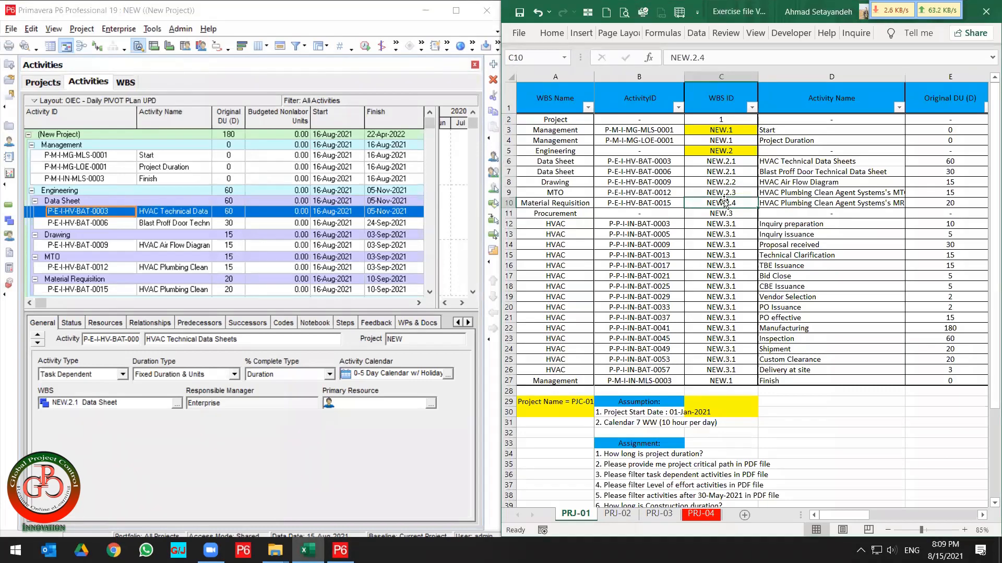
{"action": "key", "text": "Right"}
{"action": "key", "text": "Right"}
{"action": "key", "text": "Right"}
{"action": "key", "text": "Right"}
{"action": "key", "text": "Right"}
{"action": "key", "text": "Right"}
{"action": "key", "text": "Right"}
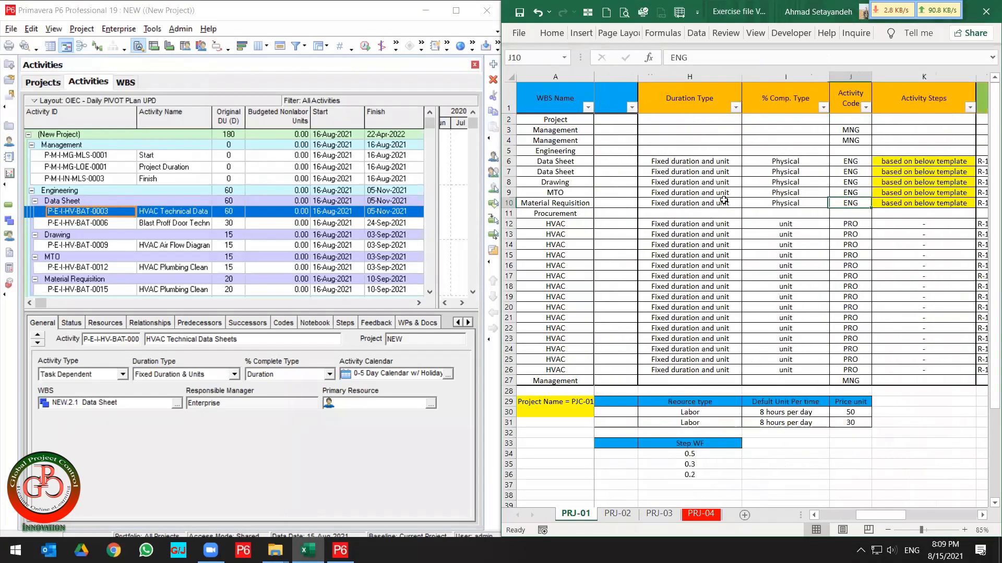
{"action": "key", "text": "Right"}
{"action": "key", "text": "Right"}
{"action": "key", "text": "Right"}
{"action": "key", "text": "Right"}
{"action": "key", "text": "Right"}
{"action": "key", "text": "Right"}
{"action": "key", "text": "Right"}
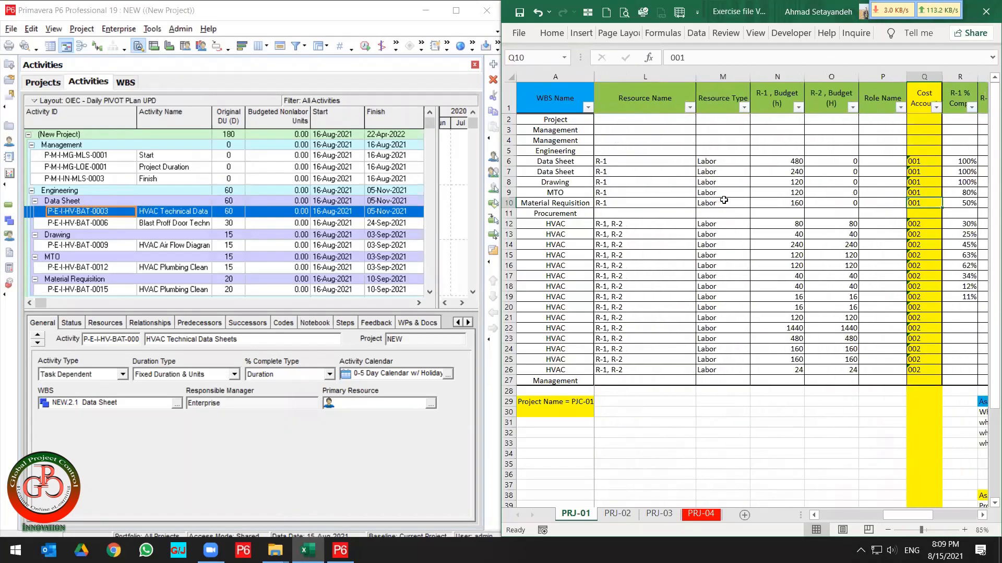
{"action": "key", "text": "Right"}
{"action": "key", "text": "Right"}
{"action": "key", "text": "Left"}
{"action": "key", "text": "Left"}
{"action": "key", "text": "Left"}
{"action": "key", "text": "Left"}
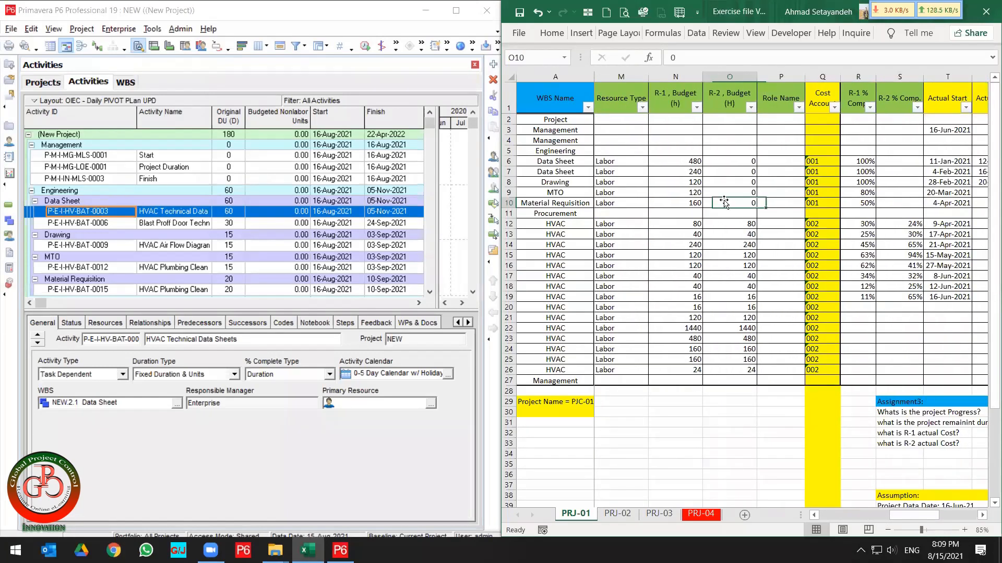
{"action": "key", "text": "Left"}
{"action": "key", "text": "Left"}
{"action": "key", "text": "Left"}
{"action": "key", "text": "Right"}
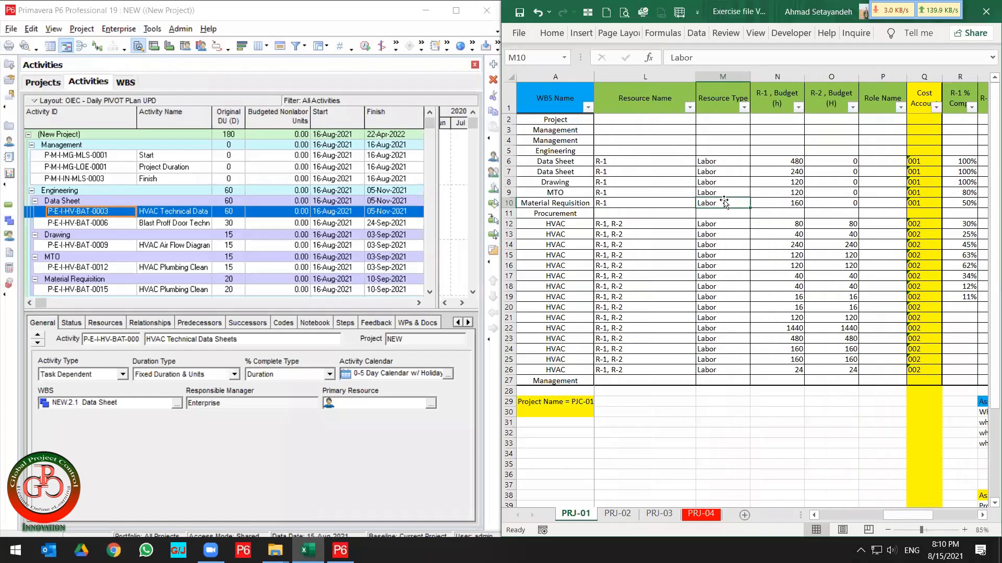
{"action": "key", "text": "Right"}
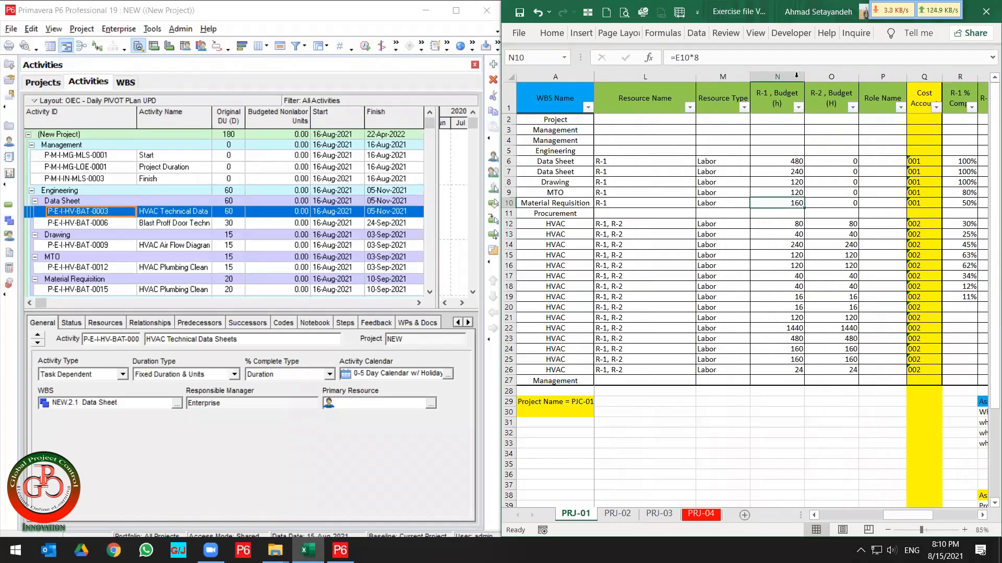
Select the R-1 and R-2 budget hour cells to compare their totals.
{"action": "left_click", "coordinate": [777, 72]}
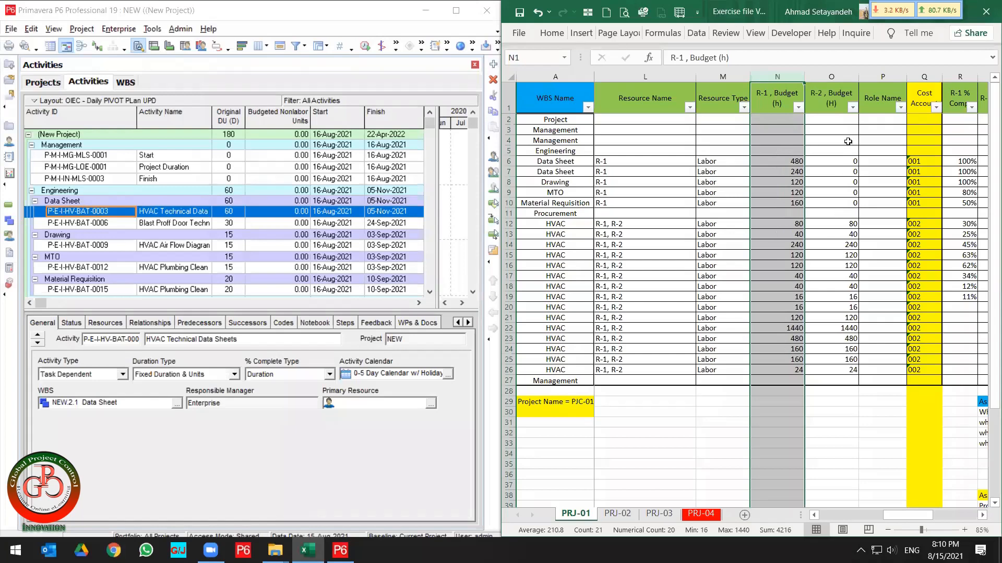
{"action": "left_click_drag", "start_coordinate": [841, 159], "coordinate": [831, 371]}
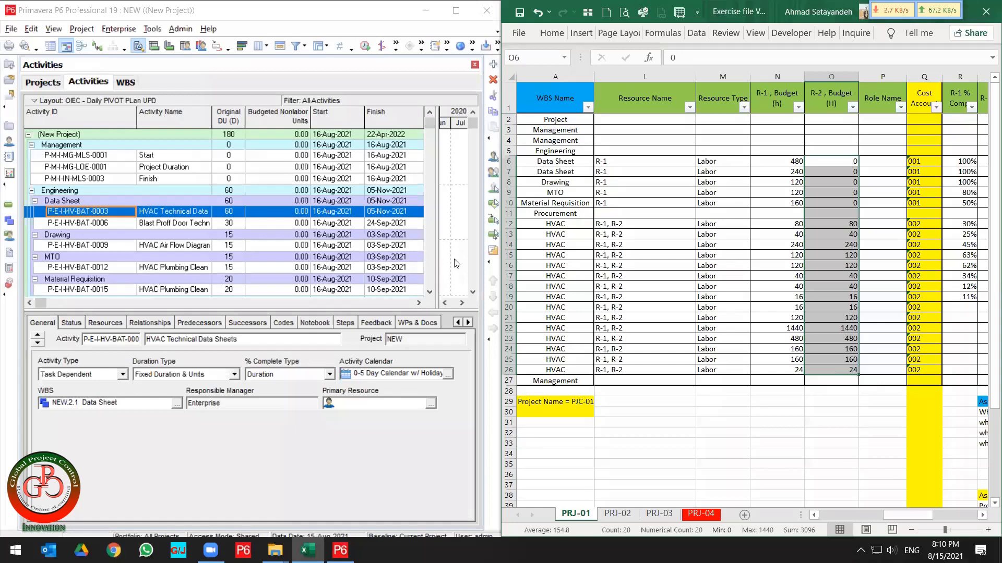
{"action": "left_click_drag", "start_coordinate": [779, 159], "coordinate": [779, 366]}
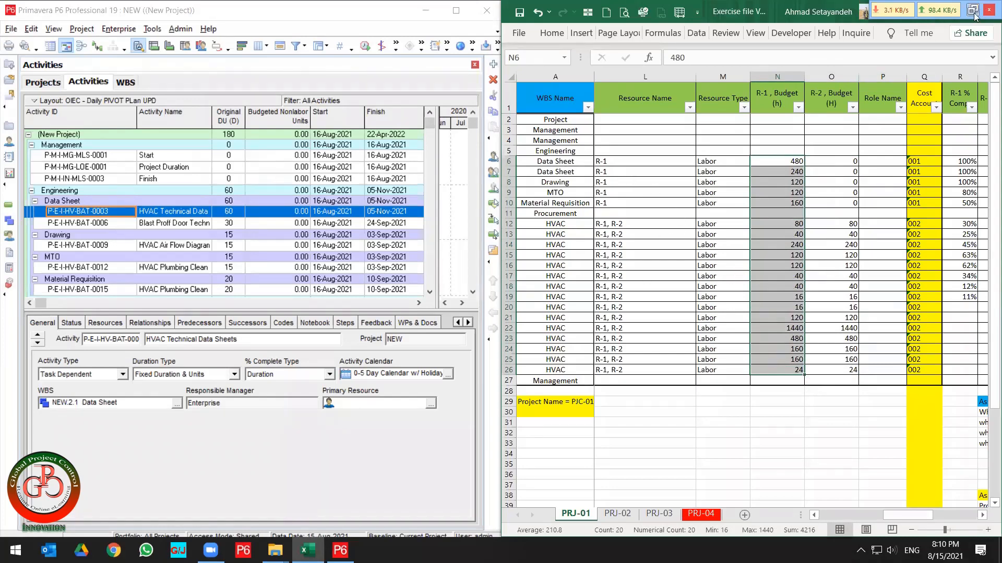
Maximize the spreadsheet, then group the predecessor through activity steps columns and collapse that group.
{"action": "left_click", "coordinate": [972, 10]}
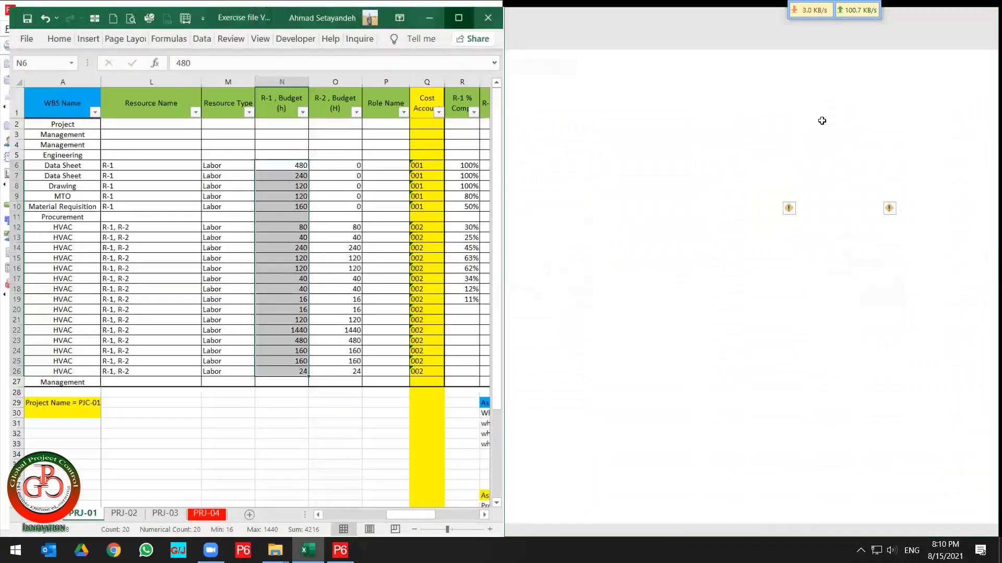
{"action": "scroll", "coordinate": [443, 244], "scroll_direction": "left", "scroll_amount": 5}
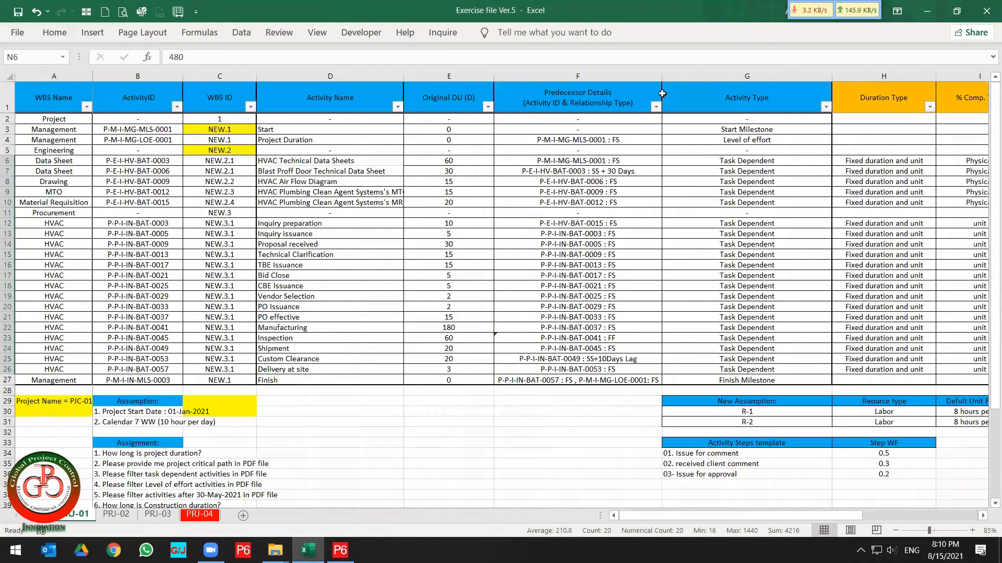
{"action": "left_click", "coordinate": [627, 74]}
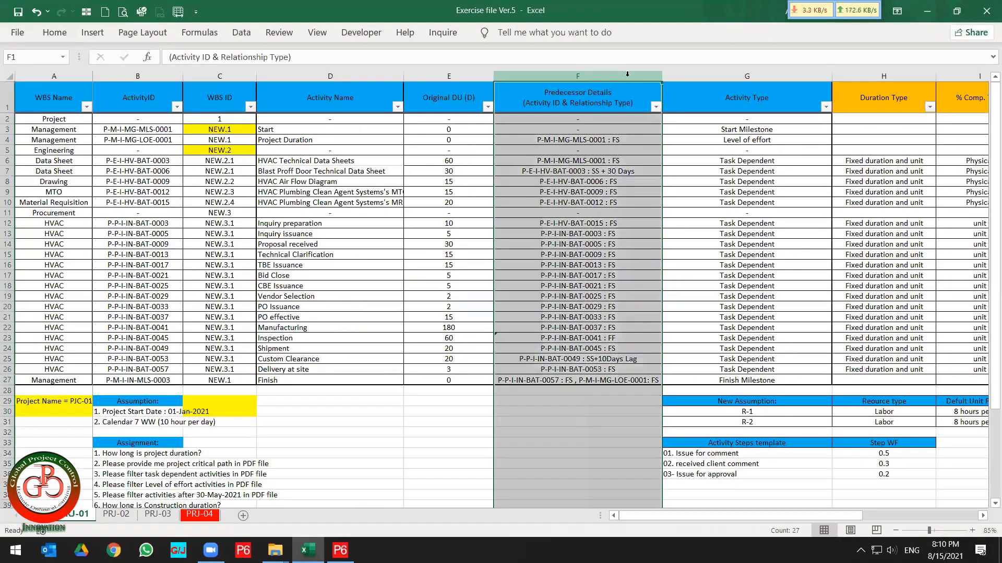
{"action": "key", "text": "shift+Right"}
{"action": "key", "text": "shift+Right"}
{"action": "key", "text": "shift+Right"}
{"action": "key", "text": "shift+Right"}
{"action": "key", "text": "shift+Right"}
{"action": "key", "text": "shift+Right"}
{"action": "key", "text": "shift+Right"}
{"action": "key", "text": "shift+Right"}
{"action": "key", "text": "shift+Right"}
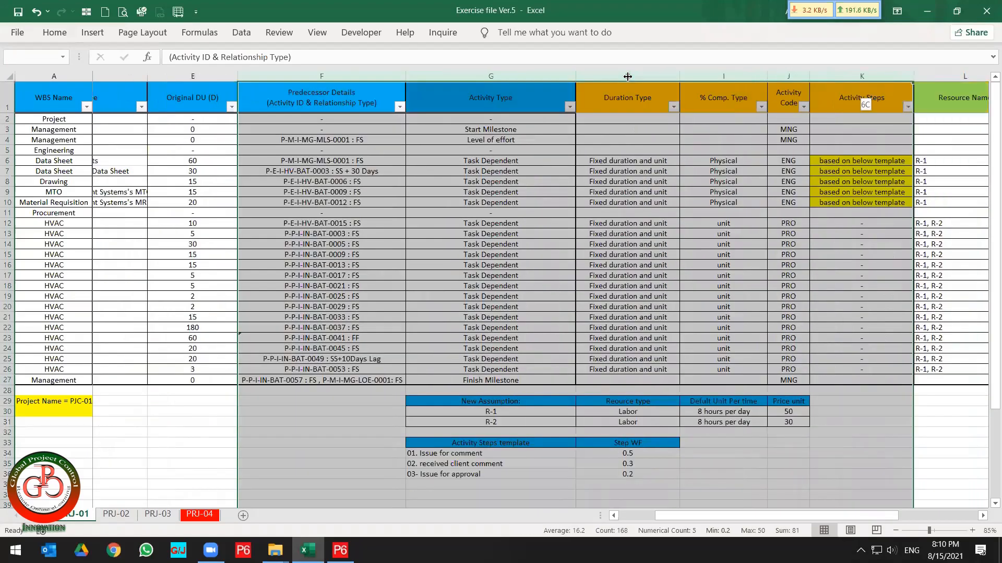
{"action": "key", "text": "shift+Left"}
{"action": "key", "text": "shift+Left"}
{"action": "key", "text": "shift+Left"}
{"action": "key", "text": "shift+Left"}
{"action": "key", "text": "shift+Left"}
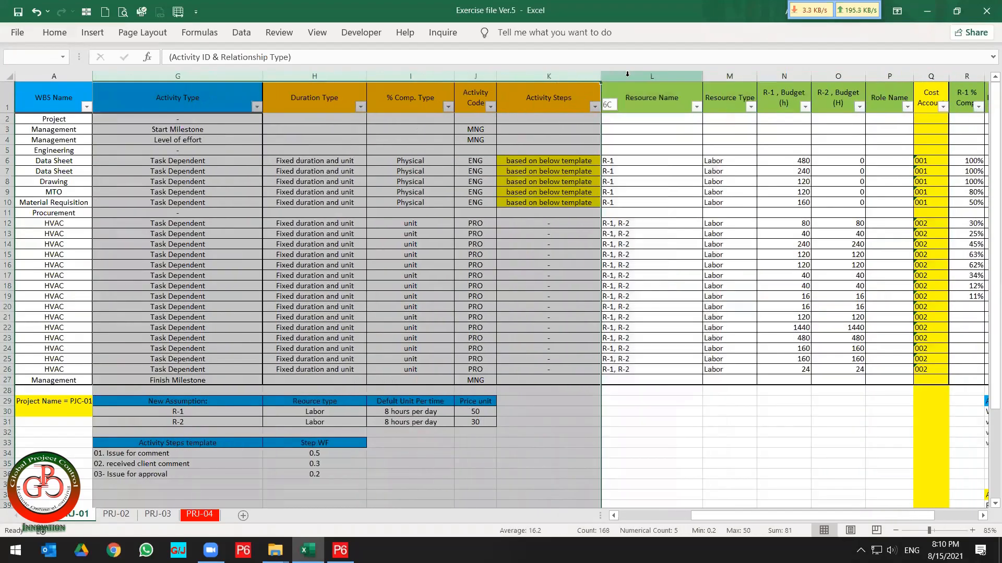
{"action": "key", "text": "shift+Right"}
{"action": "key", "text": "alt+shift+Right"}
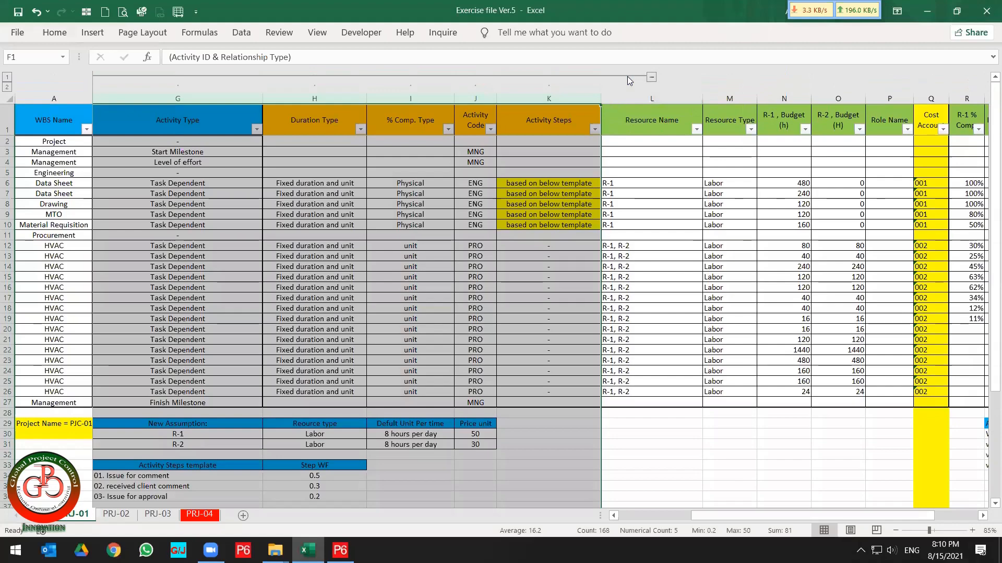
{"action": "left_click", "coordinate": [651, 77]}
Select the R-1 and R-2 budget hour ranges for the activities to compare them.
{"action": "scroll", "coordinate": [469, 209], "scroll_direction": "left", "scroll_amount": 2}
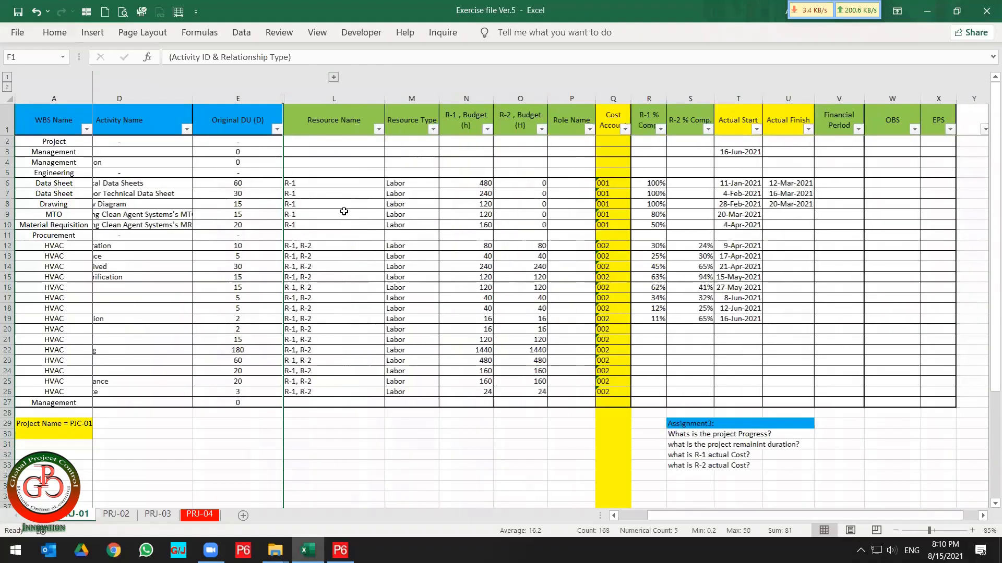
{"action": "scroll", "coordinate": [342, 275], "scroll_direction": "left", "scroll_amount": 2}
{"action": "left_click_drag", "start_coordinate": [692, 188], "coordinate": [694, 388]}
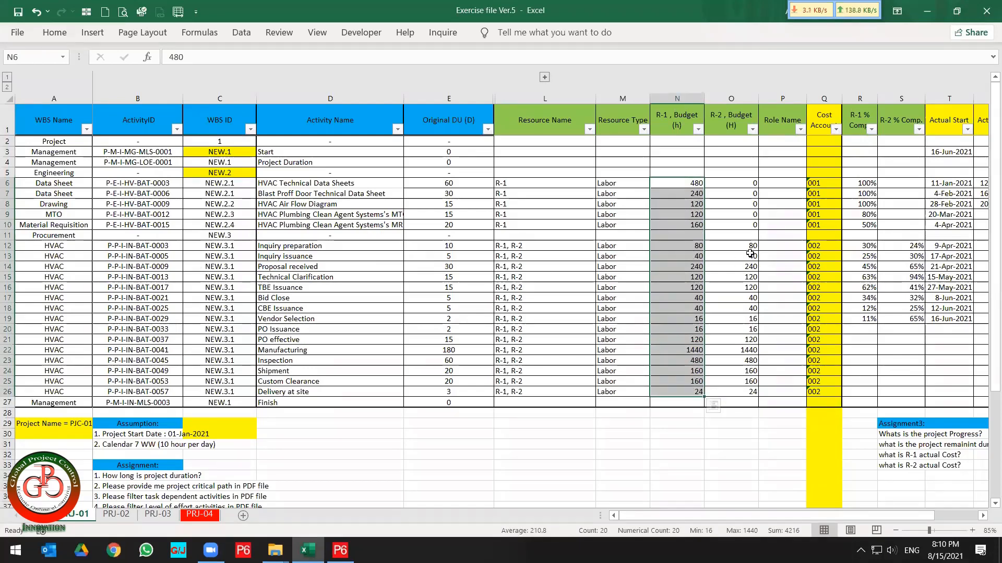
{"action": "left_click_drag", "start_coordinate": [749, 246], "coordinate": [741, 392]}
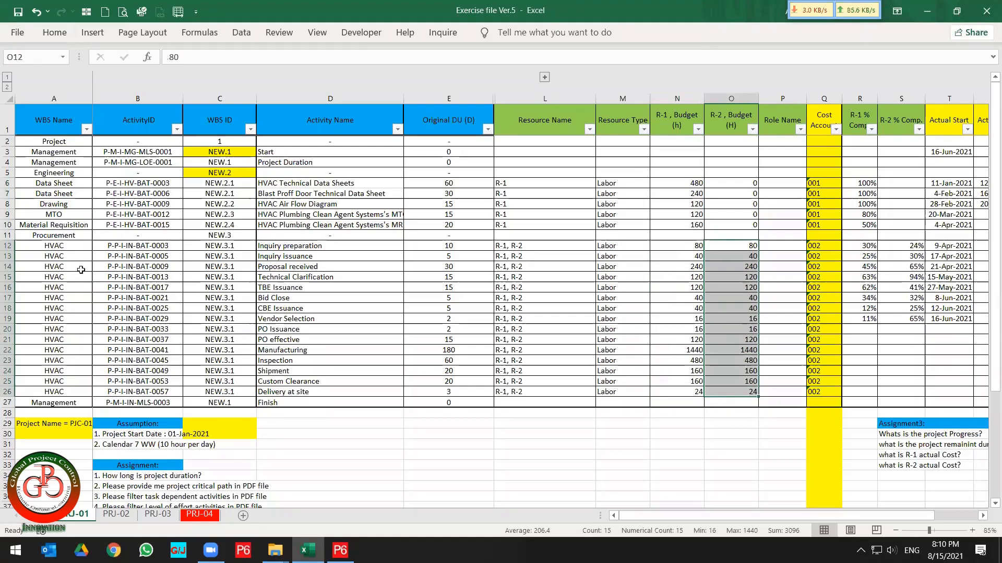
Switch to P6, maximize it, and inspect resources R-L-1 and R-L-2 in the Resources view.
{"action": "key", "text": "alt+Tab"}
{"action": "key", "text": "Tab"}
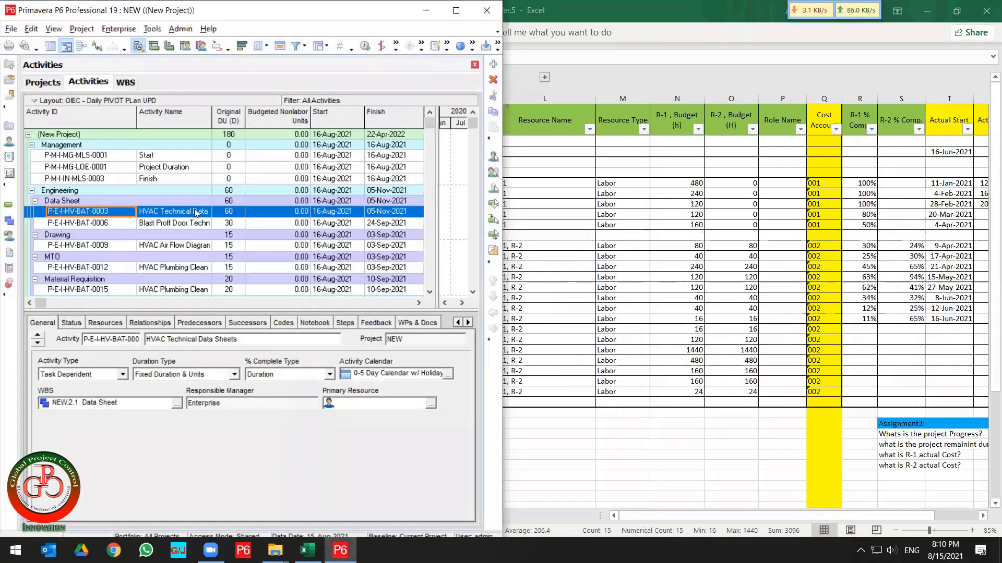
{"action": "key", "text": "super+Right"}
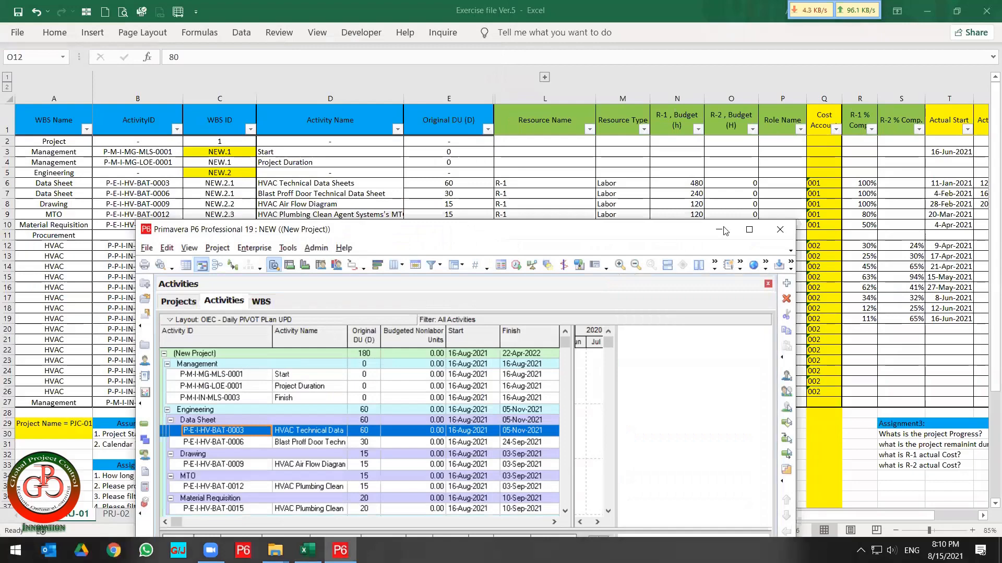
{"action": "left_click", "coordinate": [751, 236]}
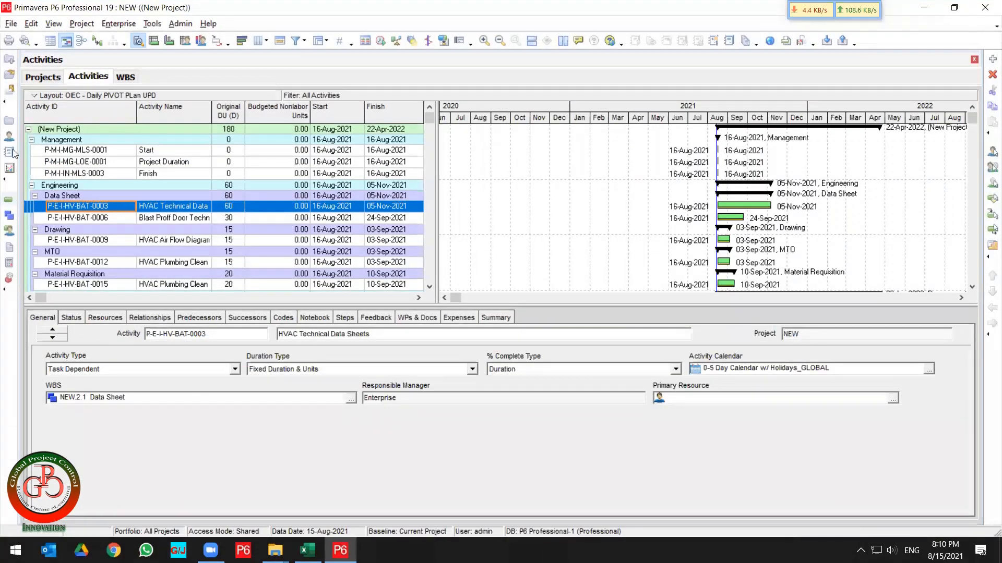
{"action": "left_click", "coordinate": [9, 137]}
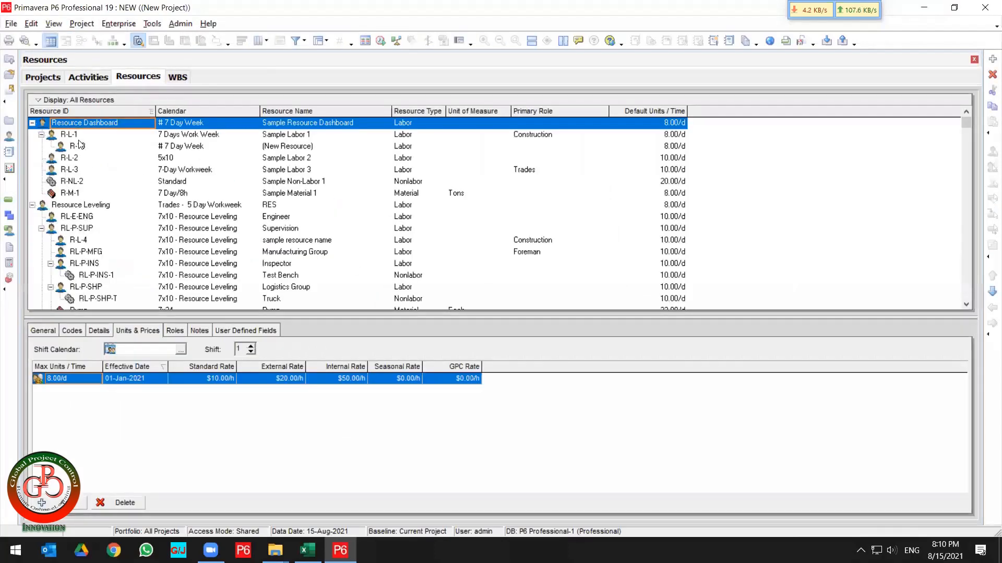
{"action": "left_click", "coordinate": [79, 135]}
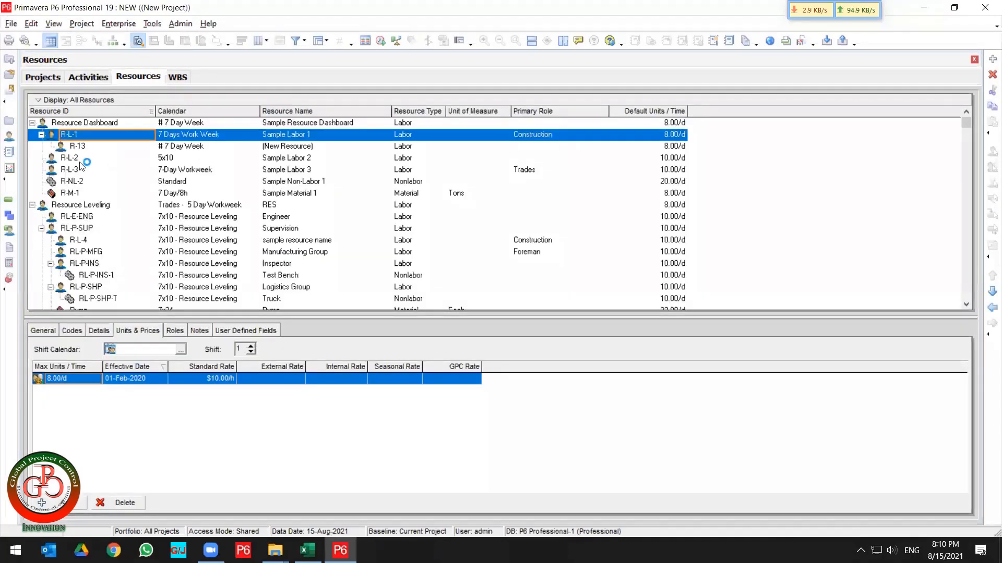
{"action": "left_click", "coordinate": [81, 159]}
{"action": "left_click", "coordinate": [81, 136]}
{"action": "left_click", "coordinate": [9, 200]}
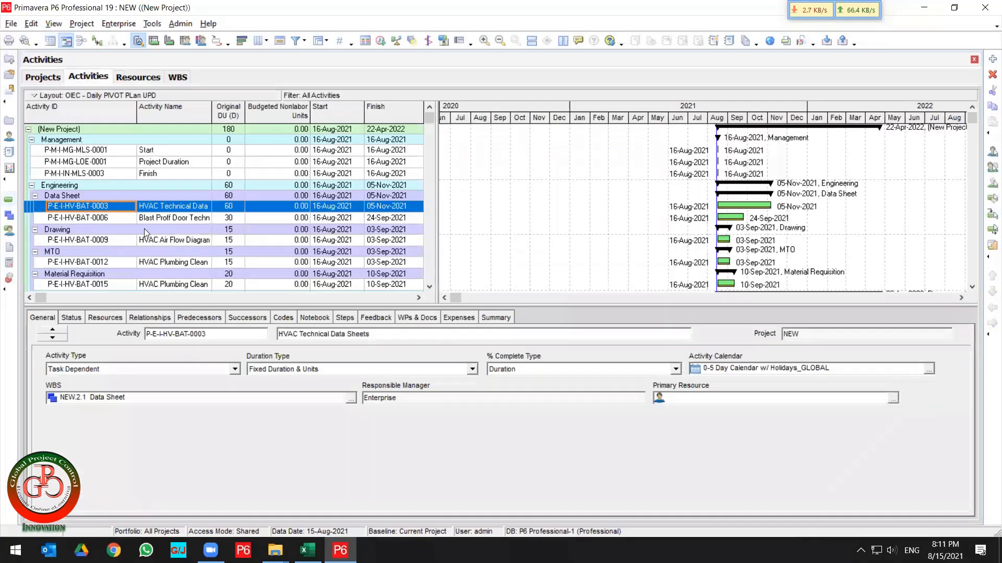
Select the HVAC procurement activities and assign resource R-L-1 to them.
{"action": "scroll", "coordinate": [166, 236], "scroll_direction": "down", "scroll_amount": 8}
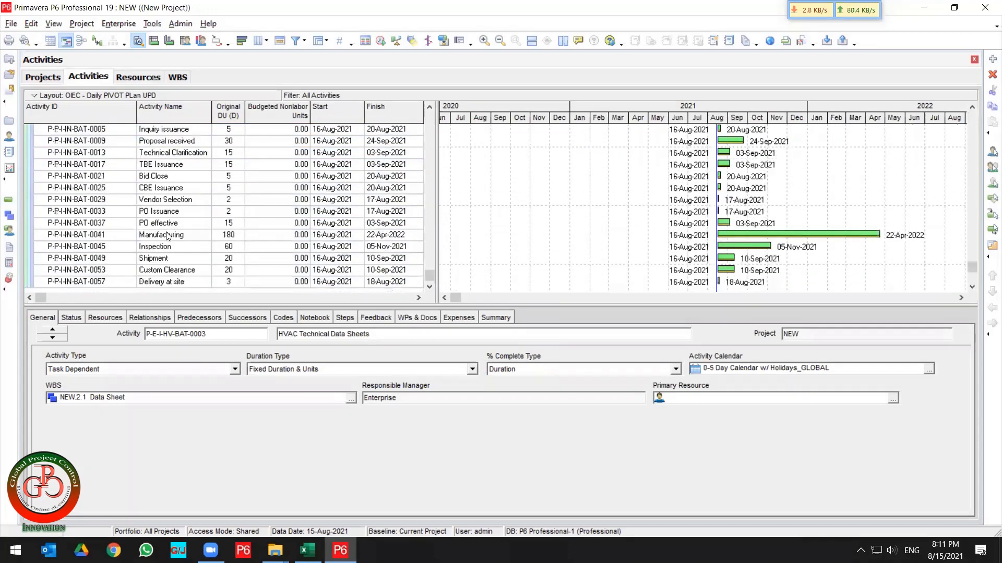
{"action": "left_click", "coordinate": [117, 285], "text": "shift"}
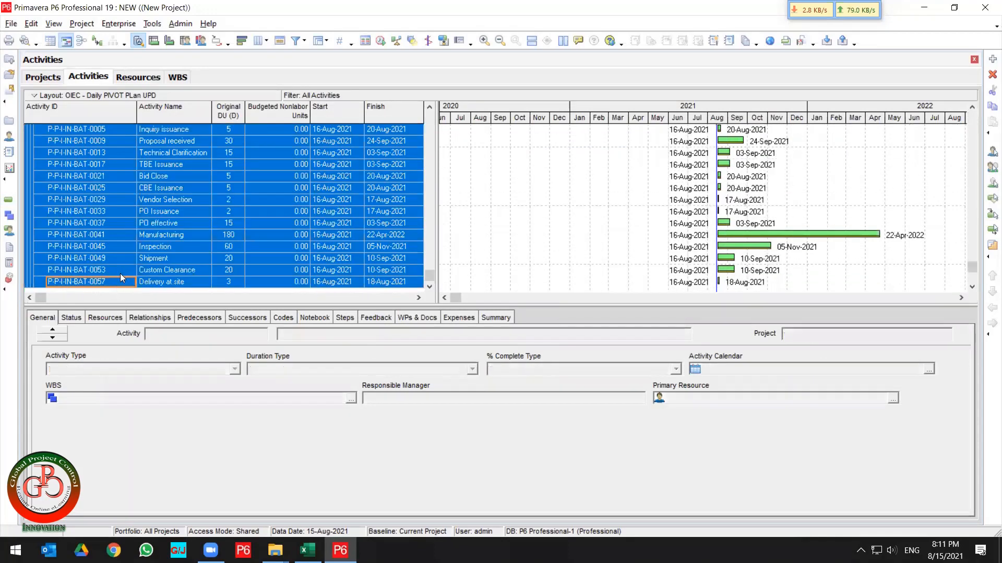
{"action": "right_click", "coordinate": [104, 253]}
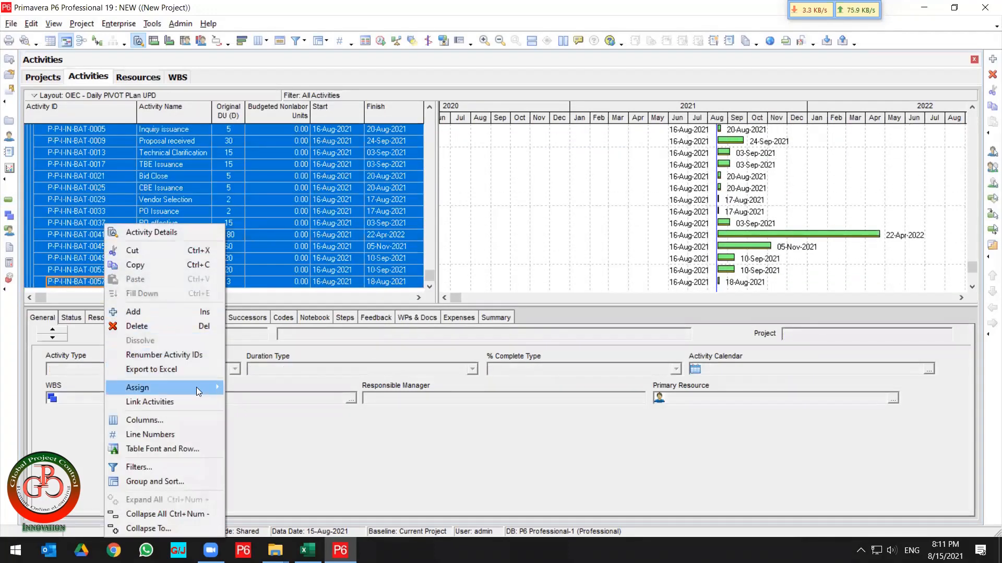
{"action": "mouse_move", "coordinate": [196, 387]}
{"action": "left_click", "coordinate": [261, 392]}
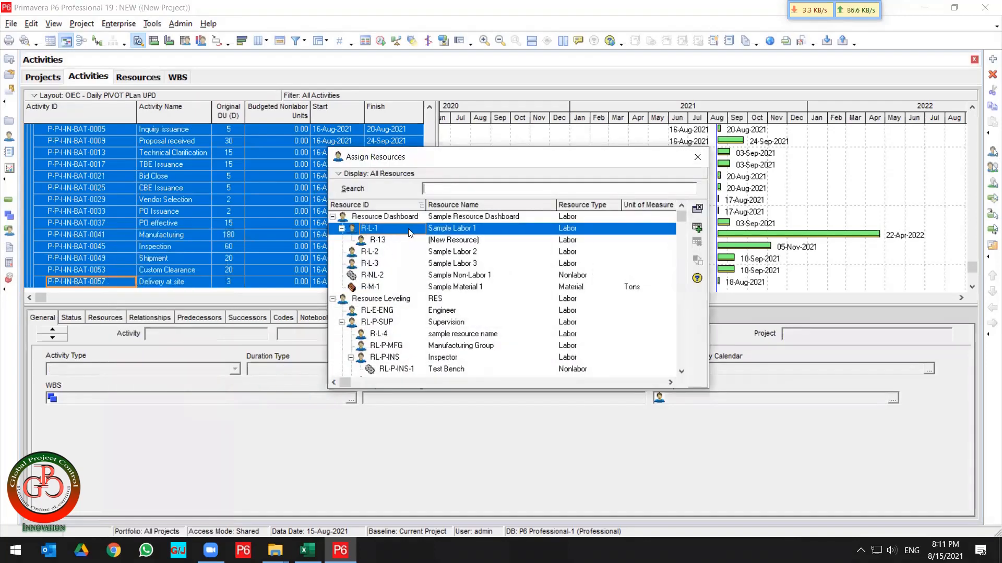
{"action": "left_click", "coordinate": [700, 231]}
Check the primary resource of individual HVAC activities.
{"action": "left_click", "coordinate": [113, 232]}
{"action": "scroll", "coordinate": [116, 238], "scroll_direction": "up", "scroll_amount": 2}
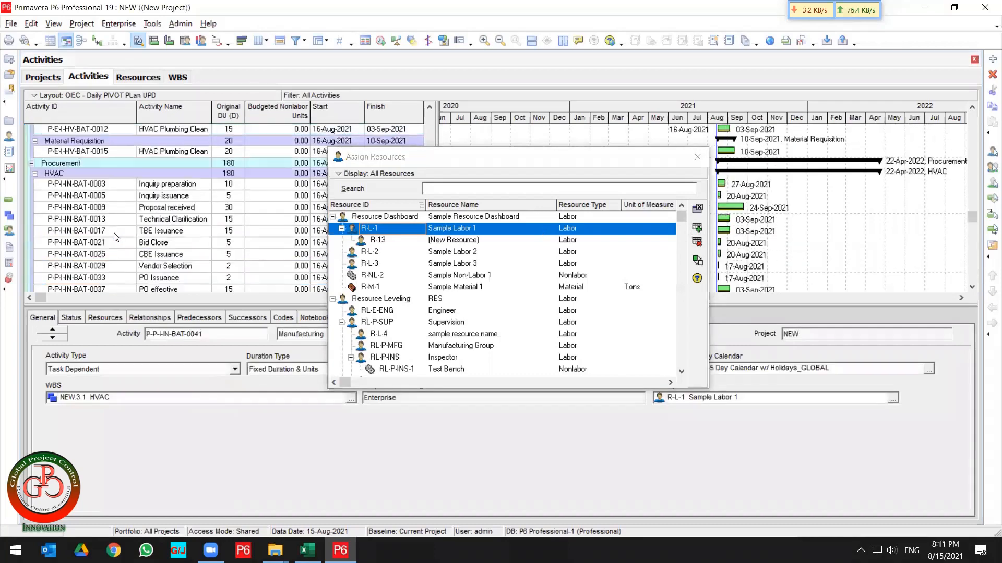
{"action": "left_click", "coordinate": [105, 186]}
{"action": "scroll", "coordinate": [111, 203], "scroll_direction": "down", "scroll_amount": 2}
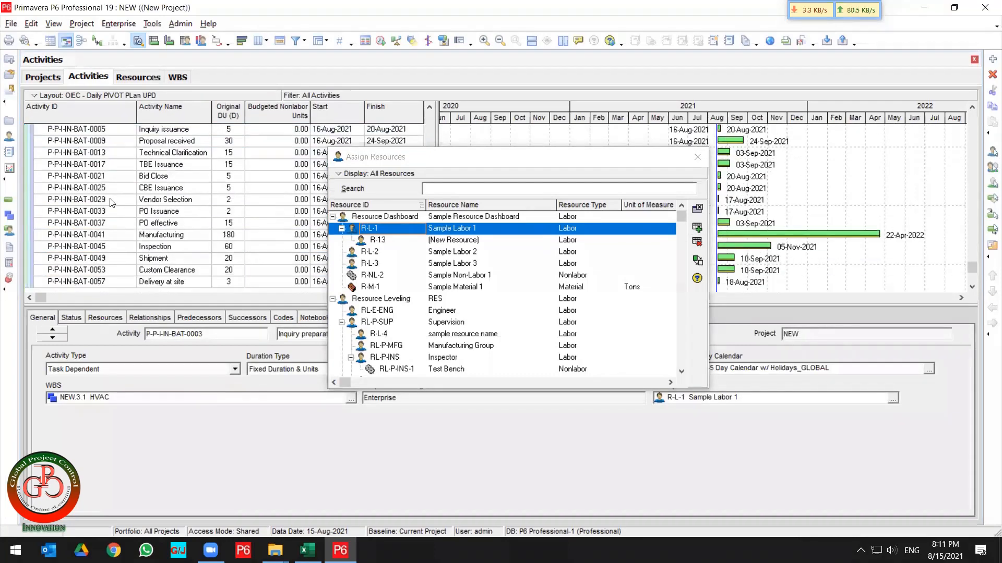
Reselect the HVAC activities and assign resource R-L-2 to them as well.
{"action": "left_click", "coordinate": [111, 282], "text": "shift"}
{"action": "left_click", "coordinate": [442, 256]}
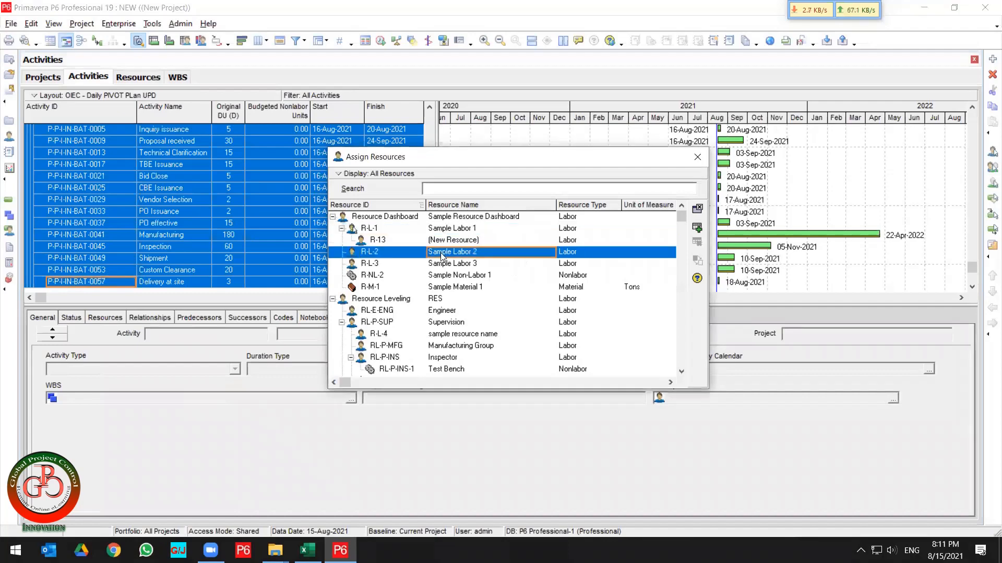
{"action": "left_click", "coordinate": [697, 225]}
{"action": "left_click", "coordinate": [697, 208]}
{"action": "left_click", "coordinate": [165, 162]}
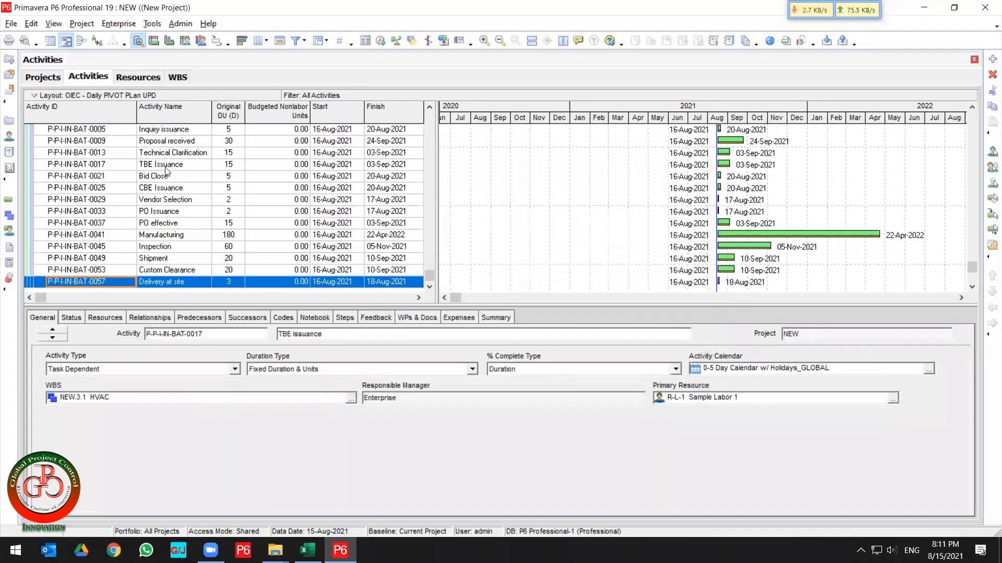
Widen the activities table to show the BL Project Start and BL Project Finish columns.
{"action": "scroll", "coordinate": [170, 172], "scroll_direction": "up", "scroll_amount": 10}
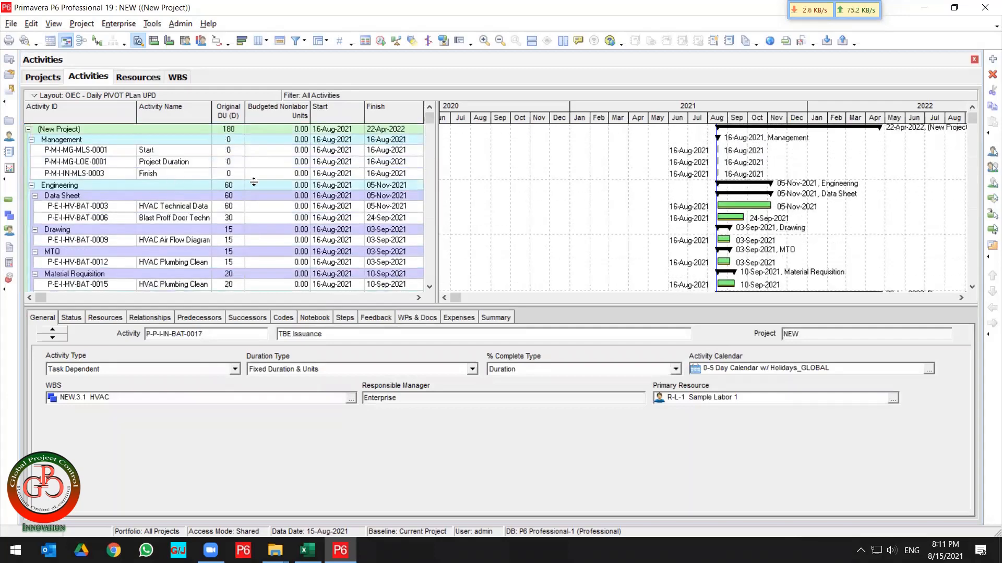
{"action": "left_click_drag", "start_coordinate": [437, 172], "coordinate": [566, 180]}
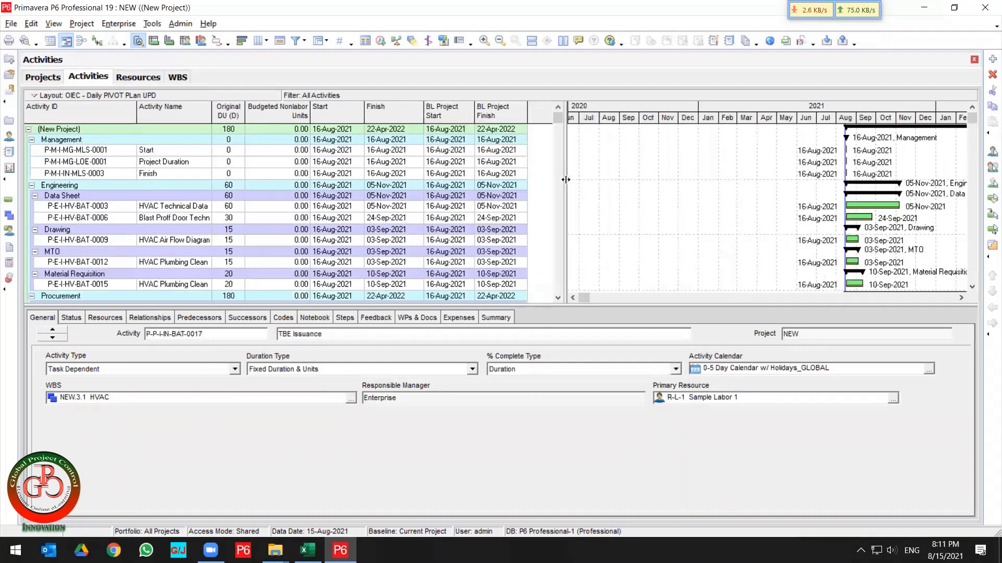
{"action": "left_click", "coordinate": [274, 187]}
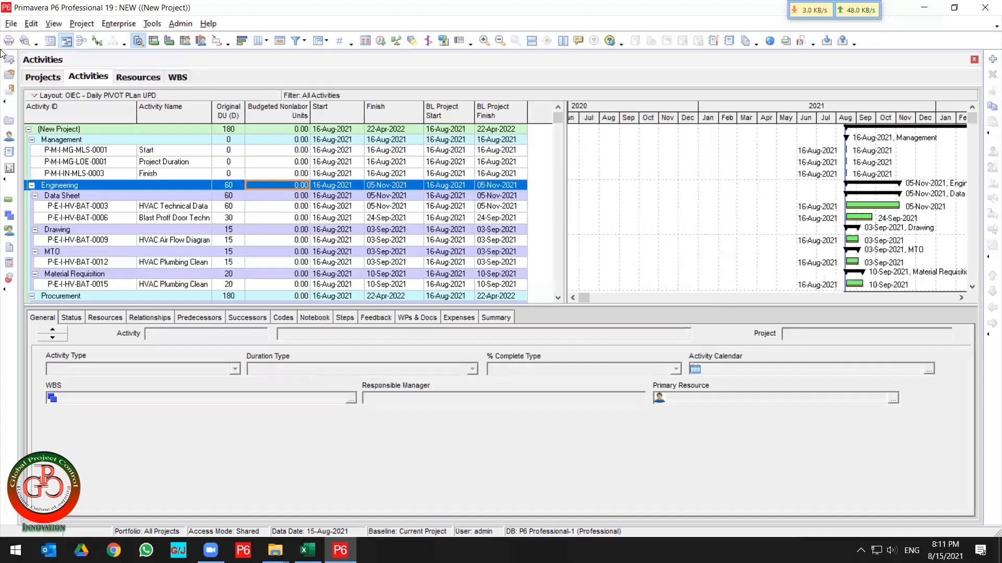
Start a spreadsheet (XLSX) export of resource assignments for the NEW project.
{"action": "left_click", "coordinate": [10, 25]}
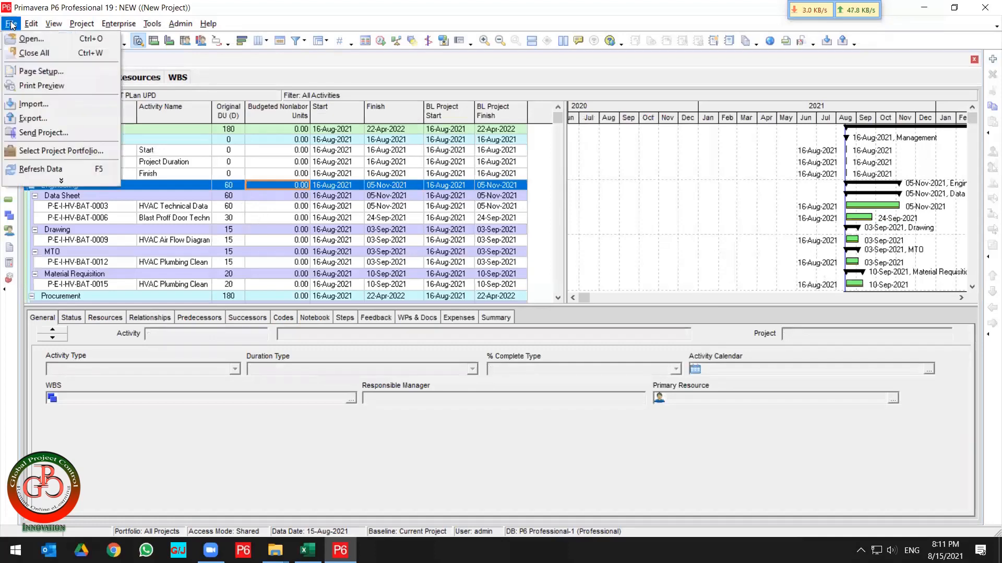
{"action": "left_click", "coordinate": [37, 126]}
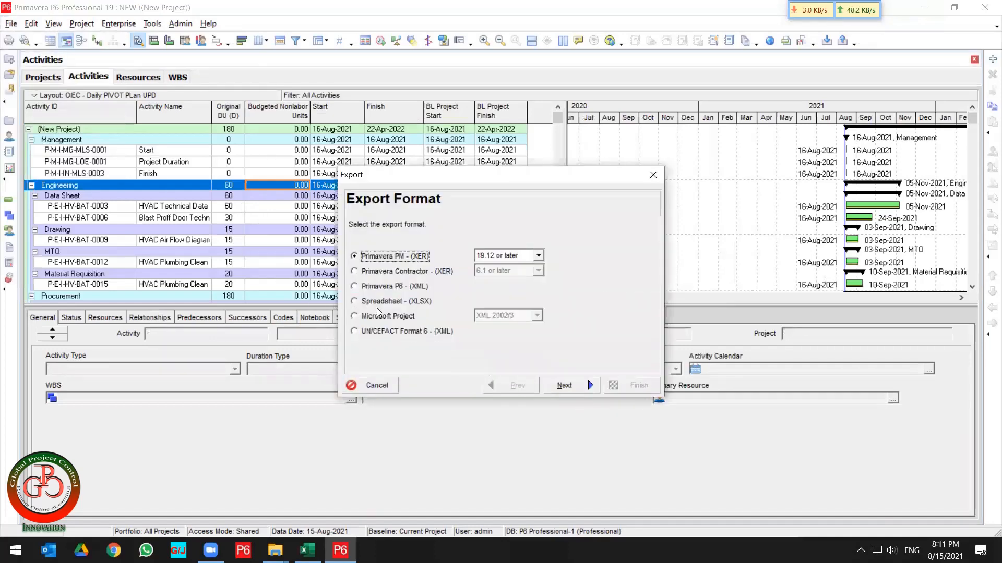
{"action": "left_click", "coordinate": [384, 302]}
{"action": "left_click", "coordinate": [574, 388]}
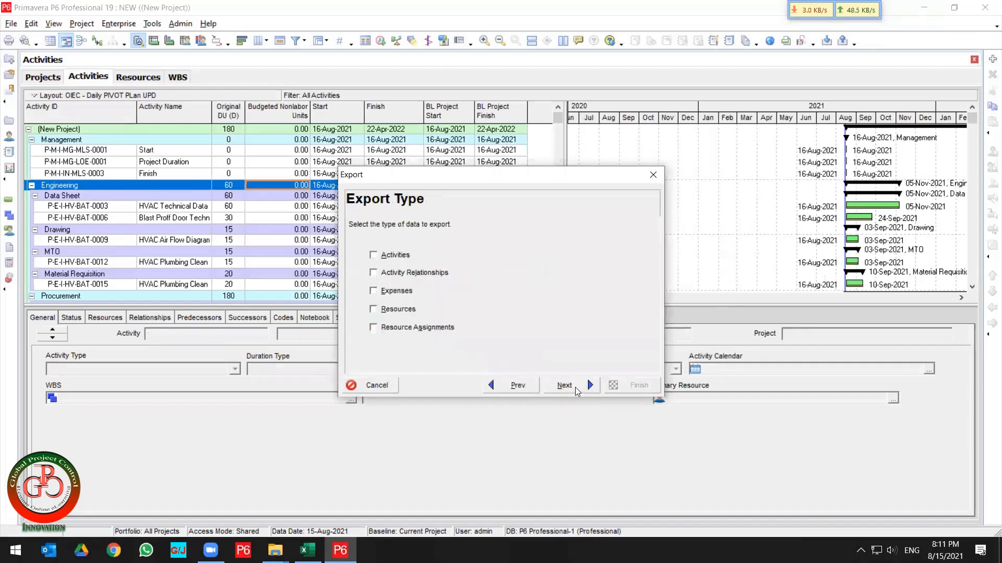
{"action": "left_click", "coordinate": [426, 328]}
{"action": "left_click", "coordinate": [564, 385]}
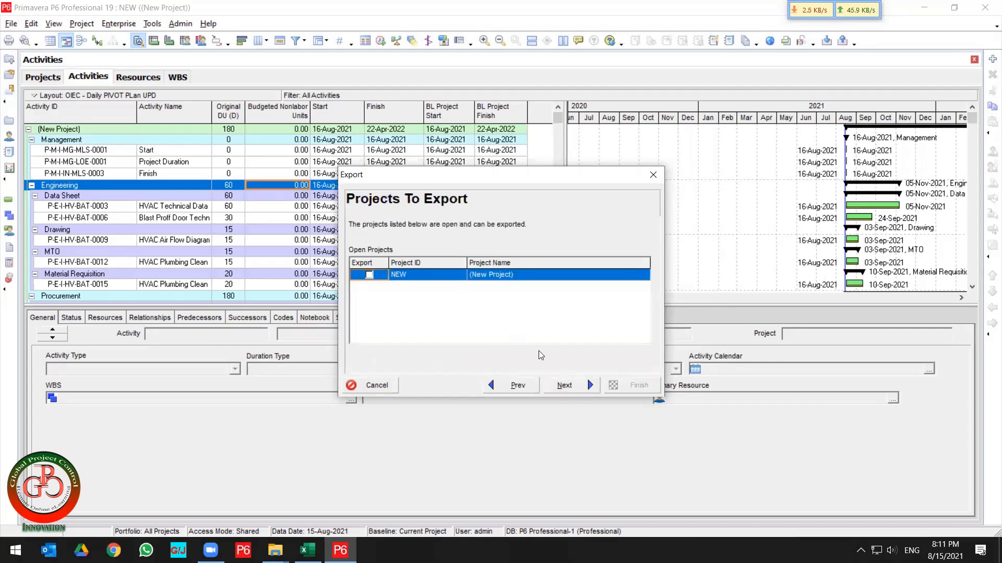
{"action": "left_click", "coordinate": [370, 275]}
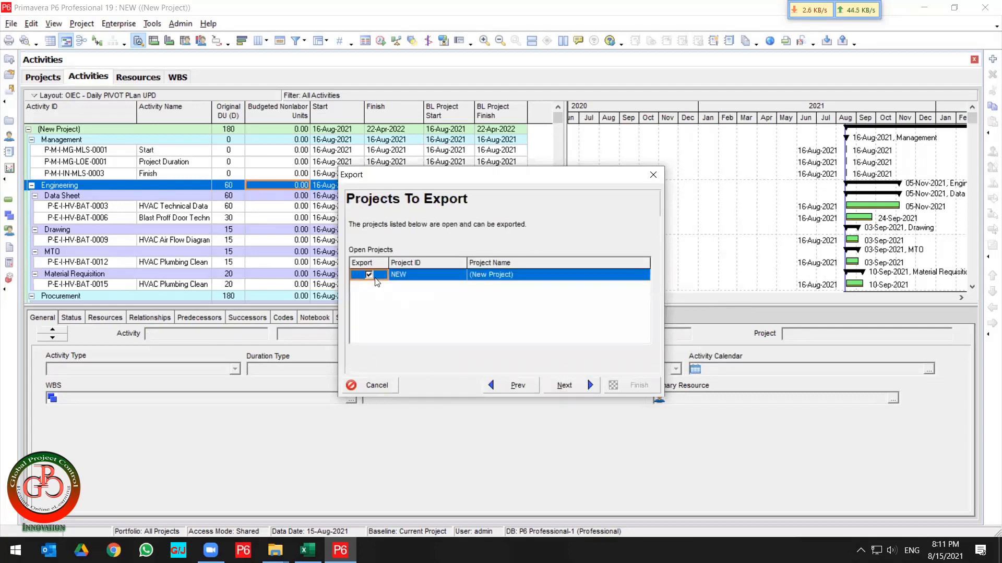
{"action": "left_click", "coordinate": [585, 388]}
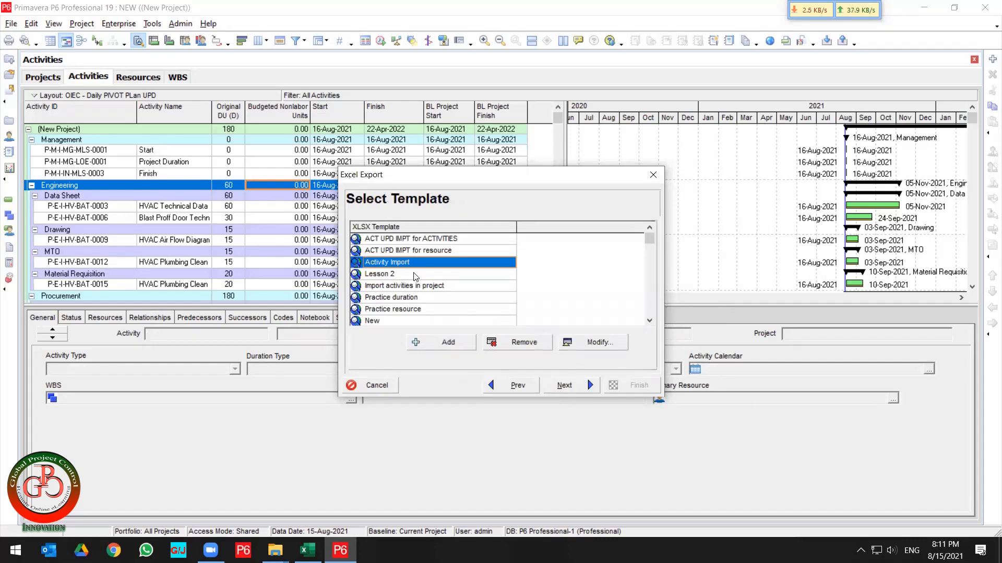
Edit the Activity Import template and remove Actual Units, Remaining Units, At Completion Units and Units % Complete from its columns.
{"action": "left_click", "coordinate": [598, 343]}
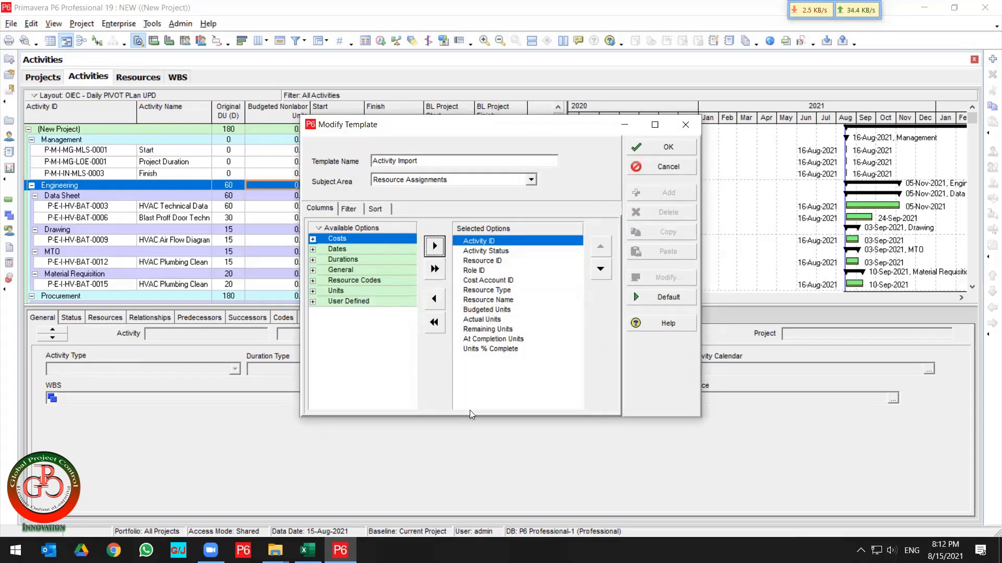
{"action": "left_click", "coordinate": [485, 240]}
{"action": "left_click", "coordinate": [491, 251]}
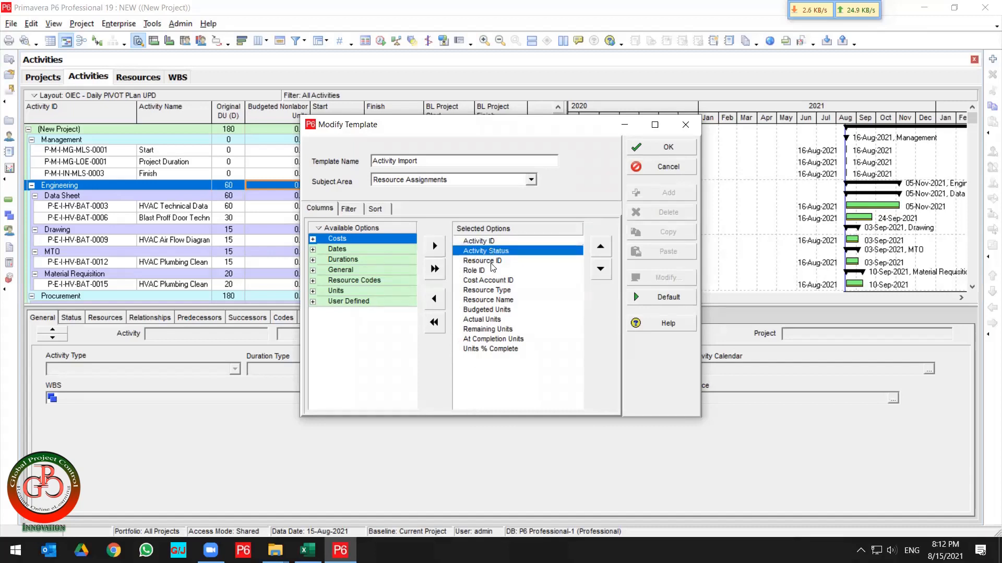
{"action": "left_click", "coordinate": [492, 260]}
{"action": "left_click", "coordinate": [491, 272]}
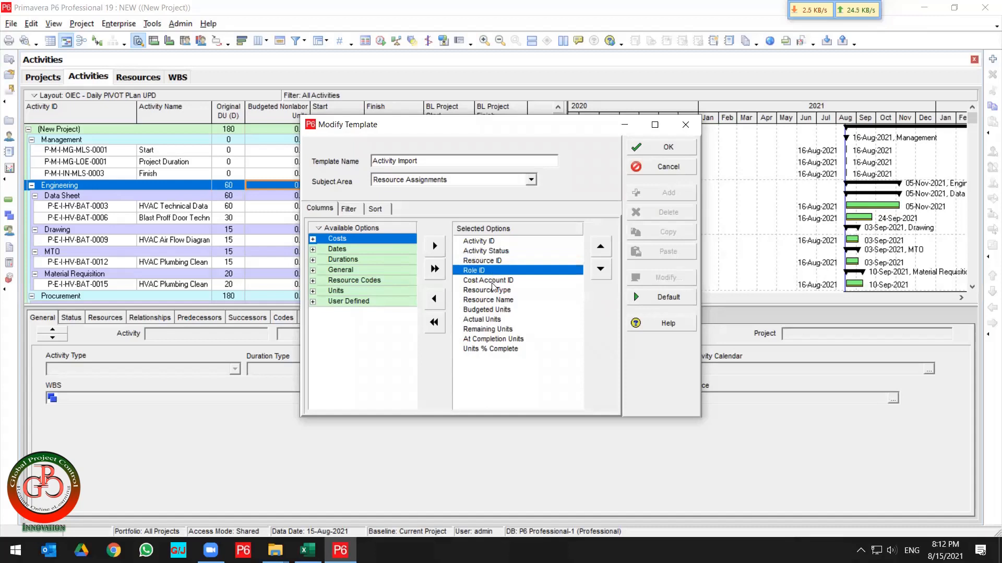
{"action": "left_click", "coordinate": [492, 283]}
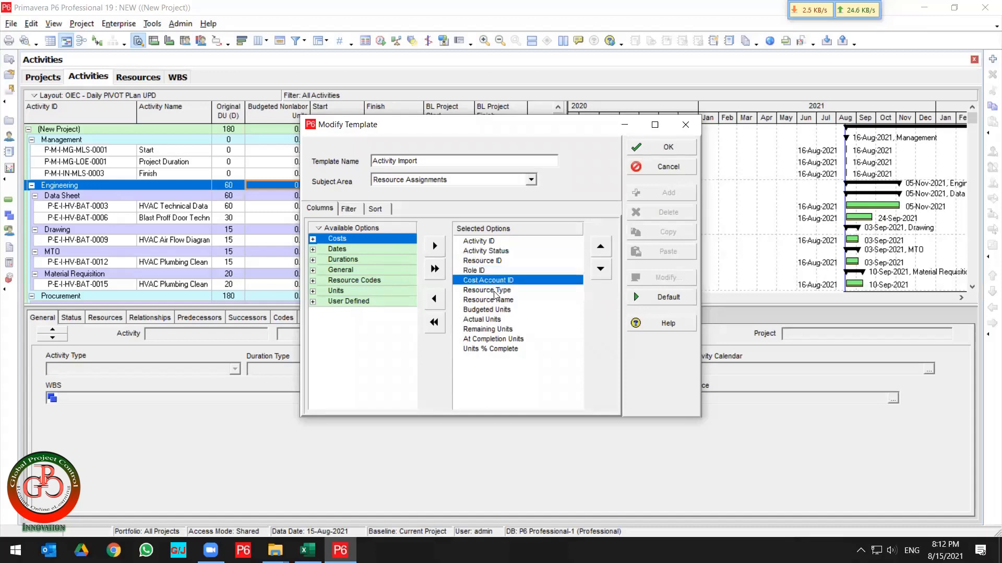
{"action": "left_click", "coordinate": [499, 302]}
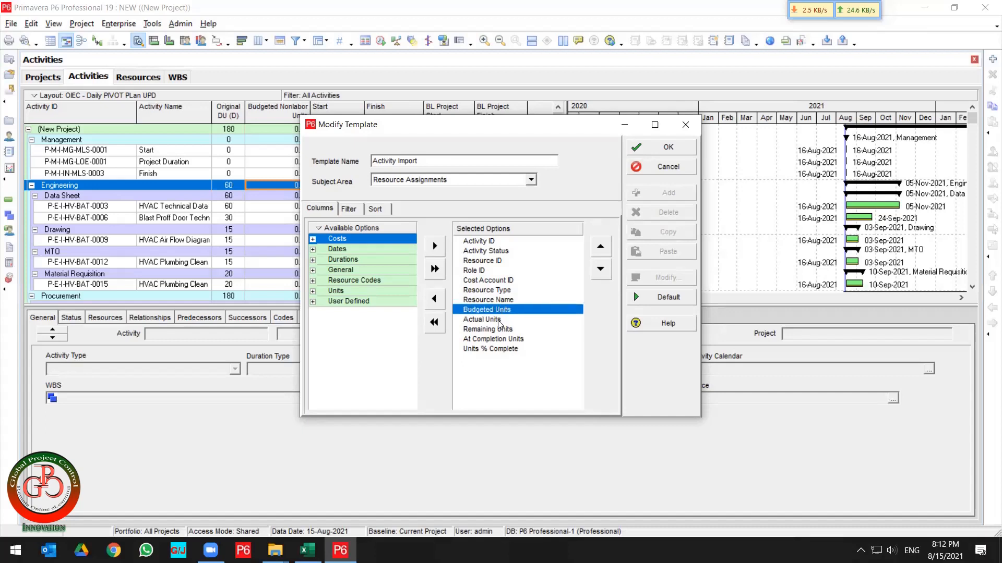
{"action": "left_click", "coordinate": [497, 319]}
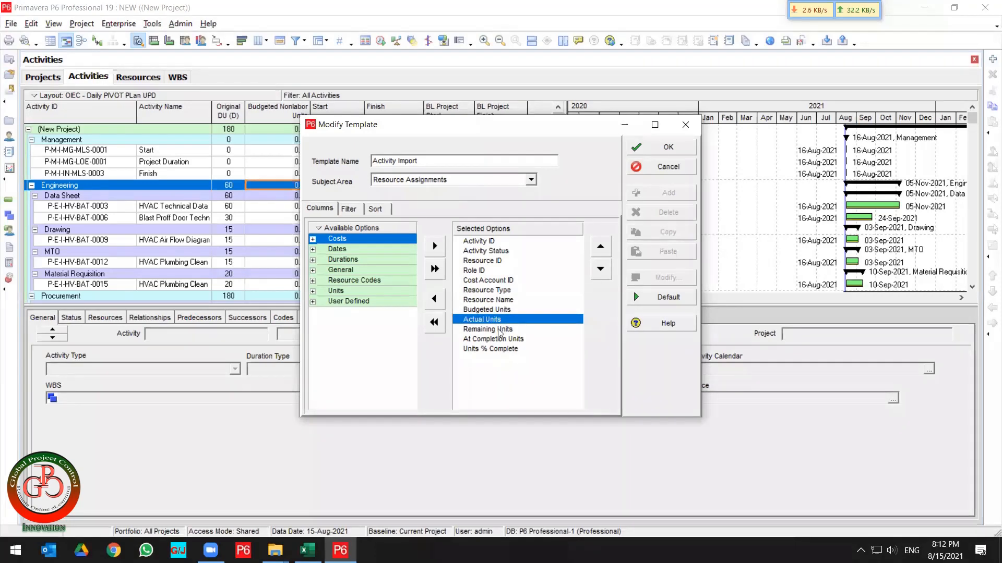
{"action": "left_click", "coordinate": [500, 331], "text": "shift"}
{"action": "left_click", "coordinate": [500, 340], "text": "shift"}
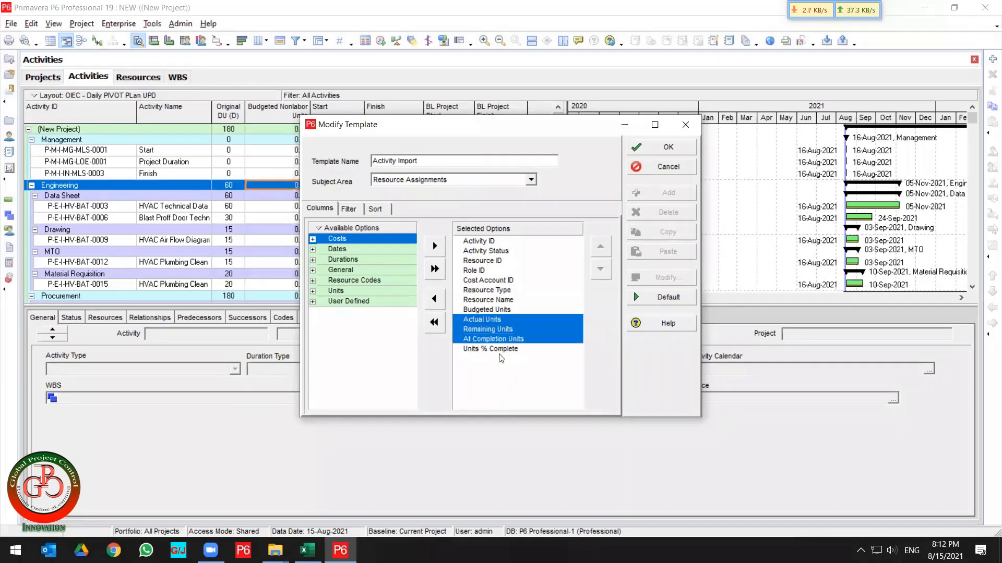
{"action": "left_click", "coordinate": [498, 349], "text": "shift"}
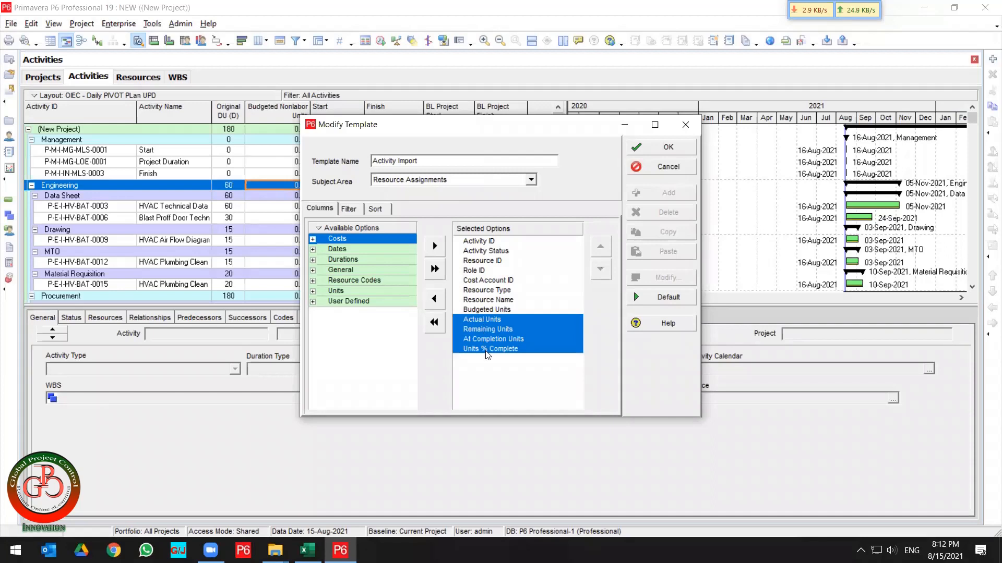
{"action": "left_click", "coordinate": [435, 300]}
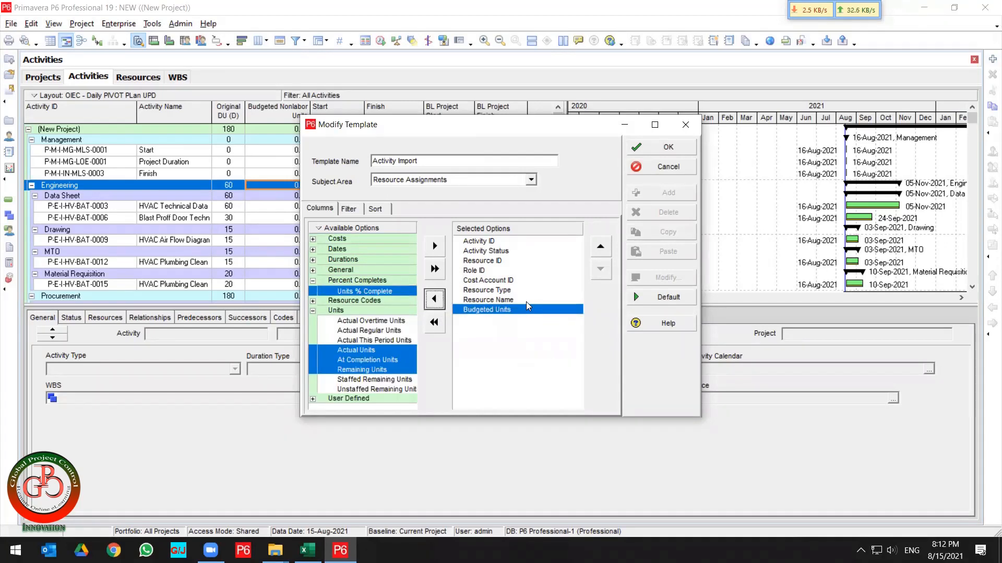
Inspect the template's user-defined filter and its parameter list without changing anything.
{"action": "left_click", "coordinate": [518, 112]}
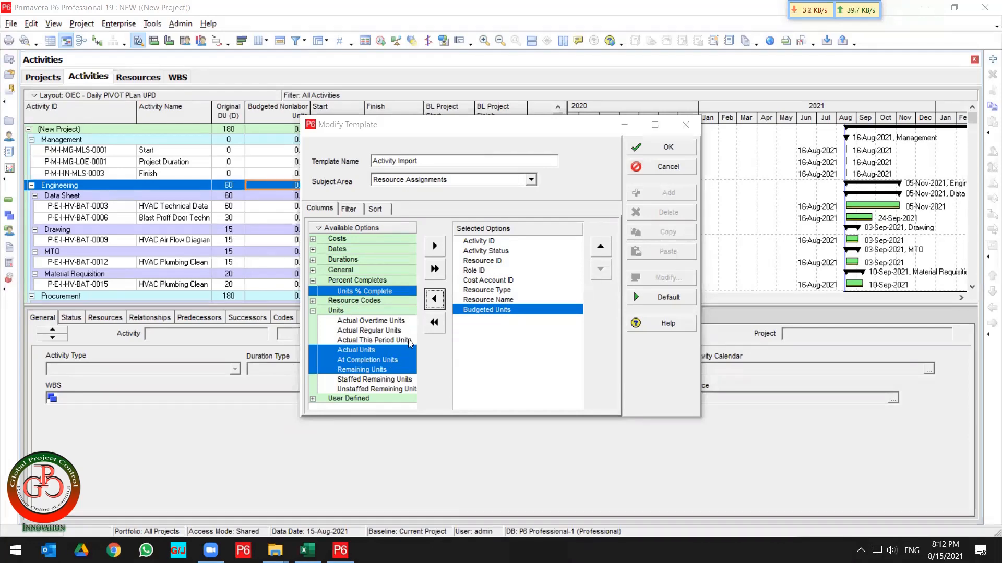
{"action": "left_click", "coordinate": [491, 240], "text": "shift"}
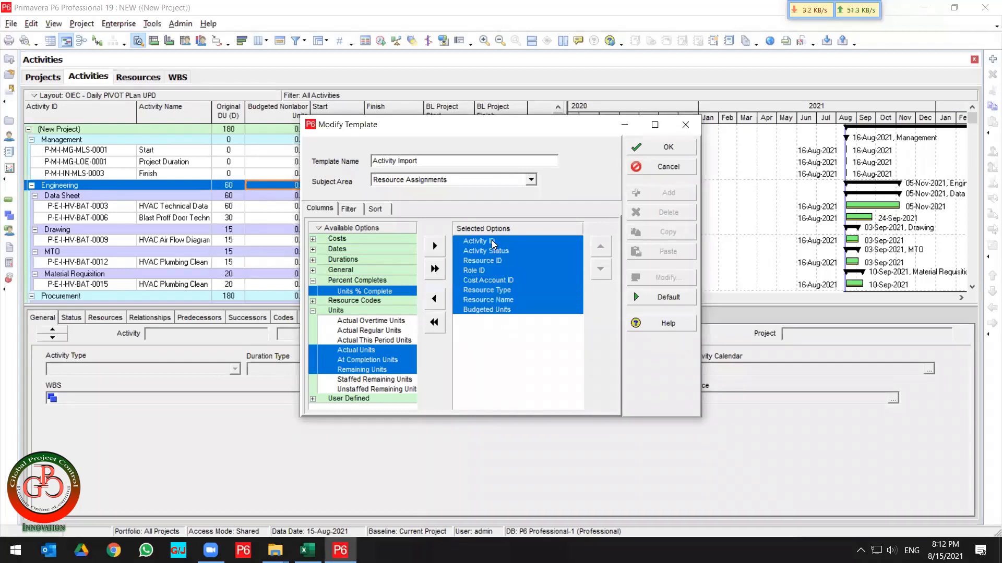
{"action": "left_click", "coordinate": [349, 209]}
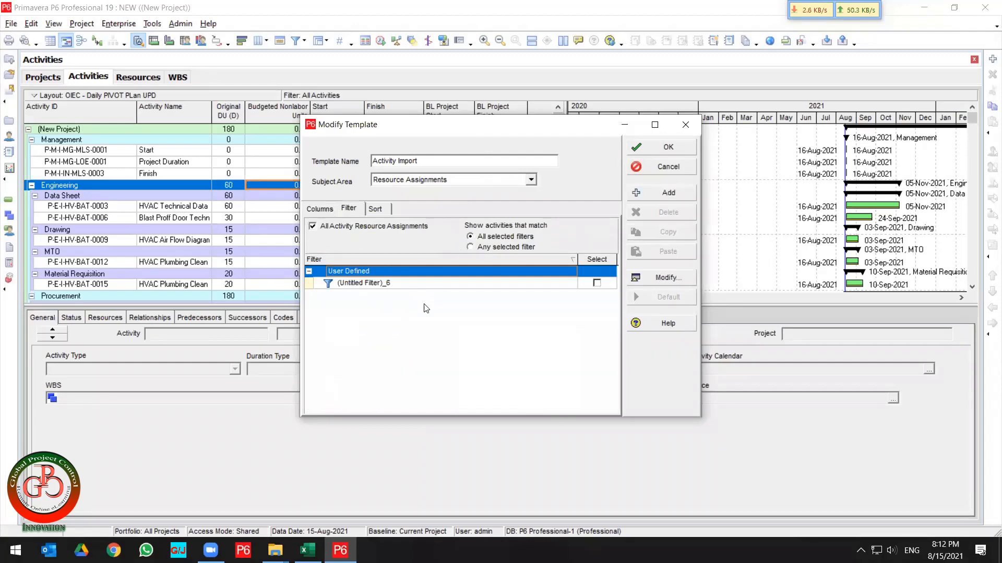
{"action": "left_click", "coordinate": [430, 285]}
{"action": "left_click", "coordinate": [664, 278]}
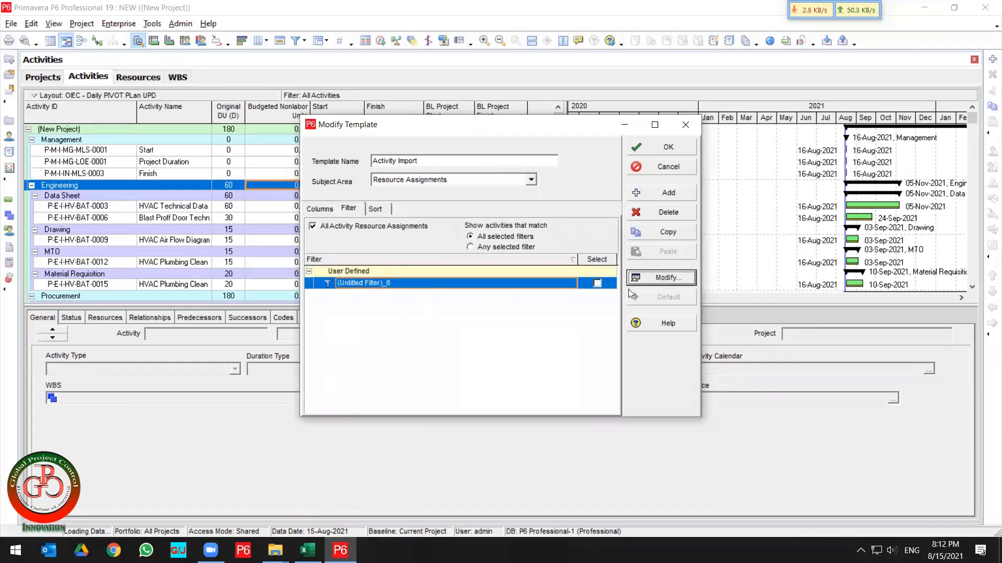
{"action": "left_click", "coordinate": [409, 248]}
{"action": "scroll", "coordinate": [412, 282], "scroll_direction": "down", "scroll_amount": 10}
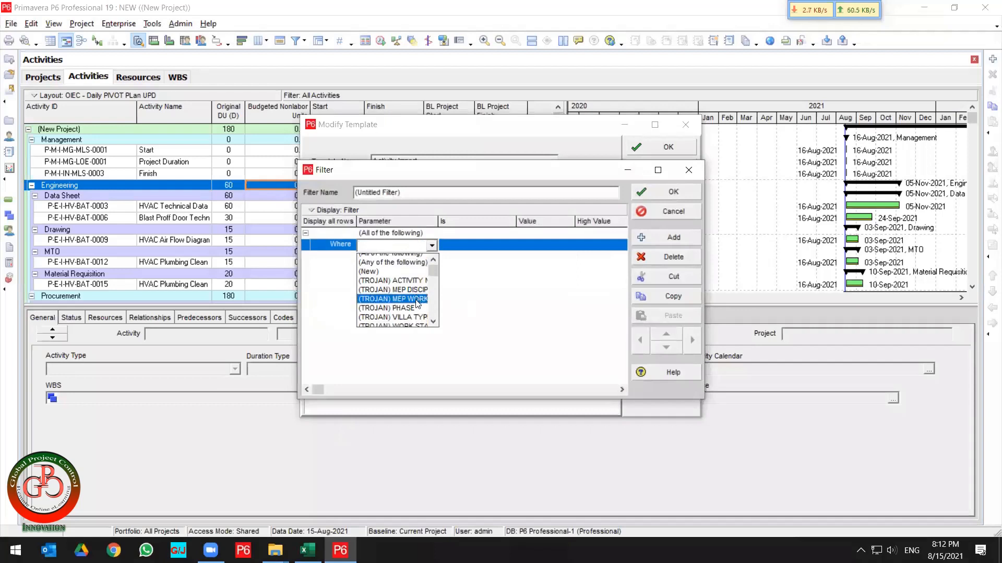
{"action": "scroll", "coordinate": [418, 304], "scroll_direction": "down", "scroll_amount": 12}
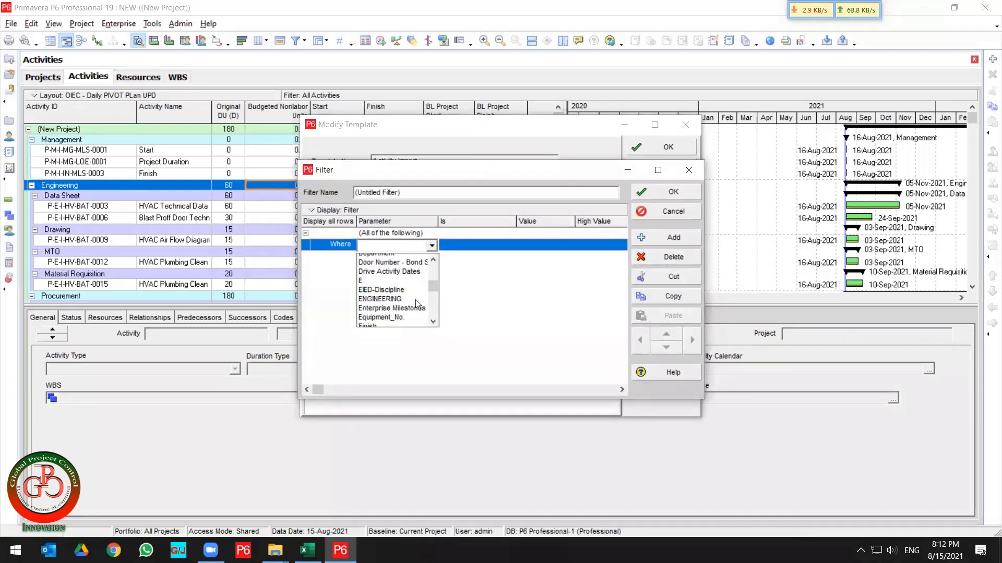
{"action": "scroll", "coordinate": [418, 304], "scroll_direction": "down", "scroll_amount": 8}
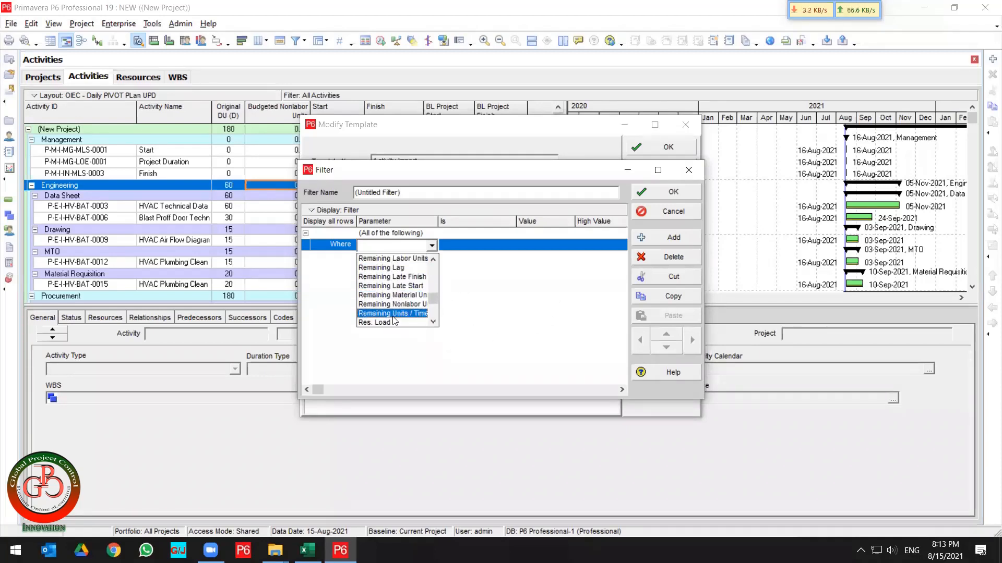
{"action": "left_click", "coordinate": [525, 310]}
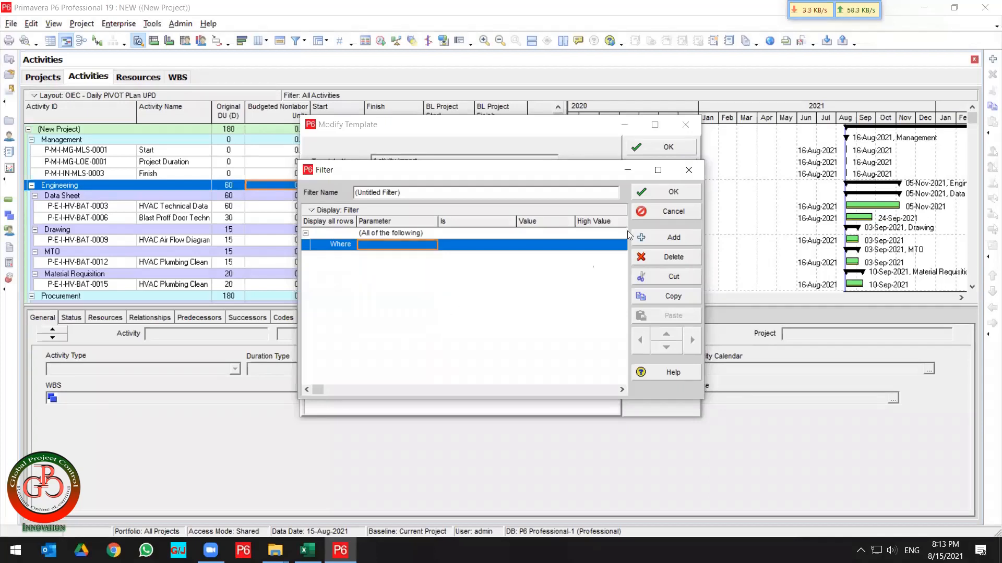
{"action": "left_click", "coordinate": [660, 212]}
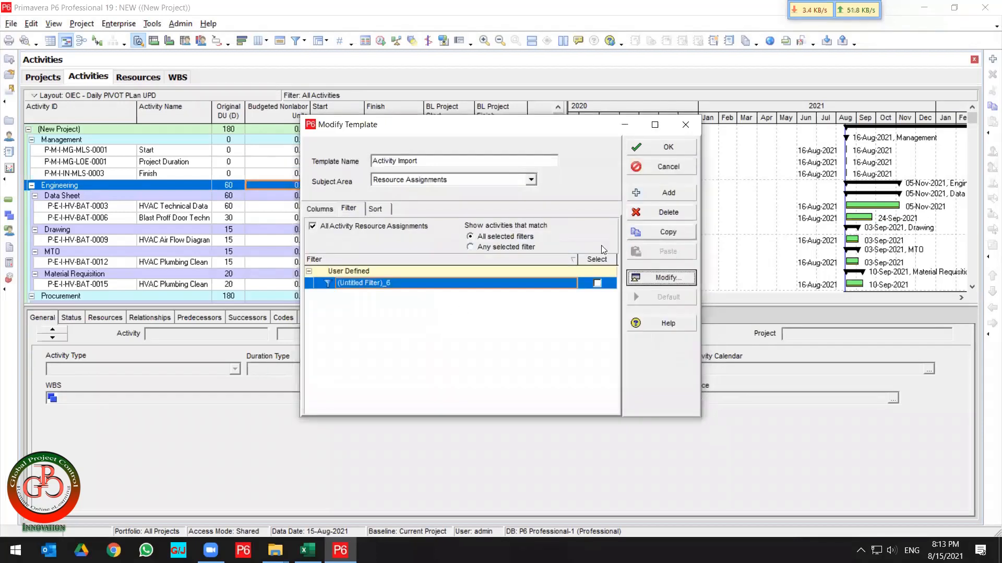
Check the template's sort settings, save the modified template and continue the export.
{"action": "left_click", "coordinate": [381, 209]}
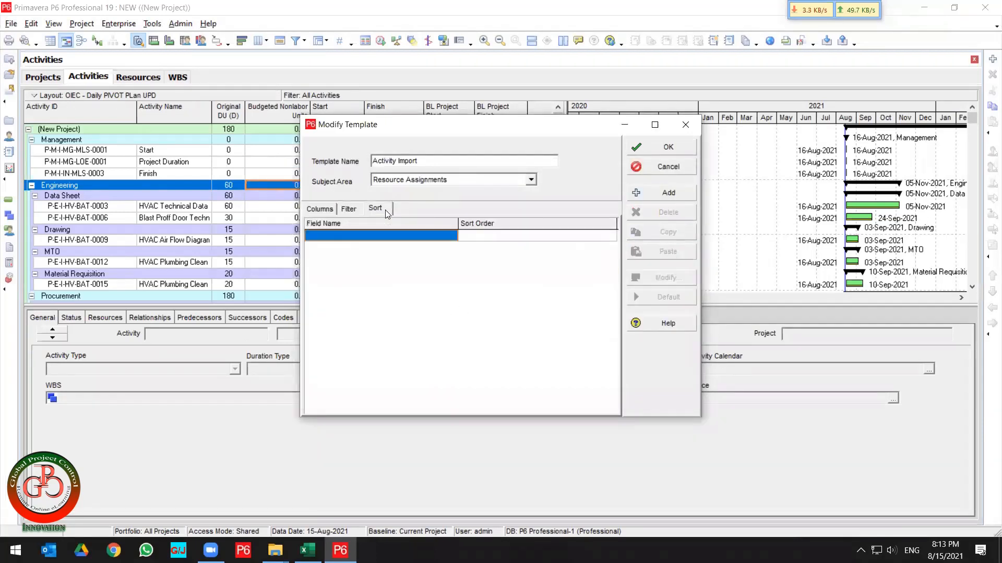
{"action": "left_click", "coordinate": [316, 209]}
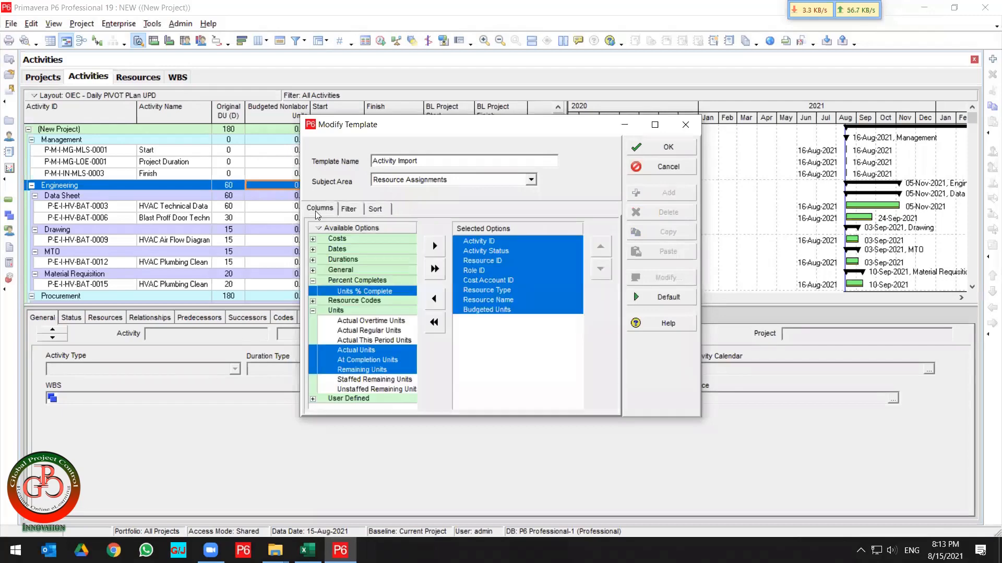
{"action": "left_click", "coordinate": [662, 147]}
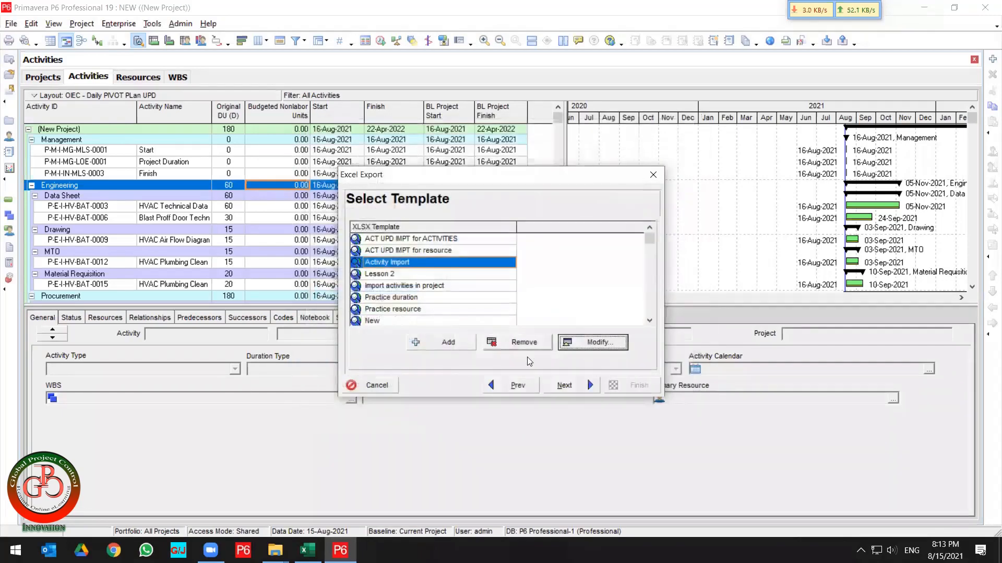
{"action": "left_click", "coordinate": [565, 387]}
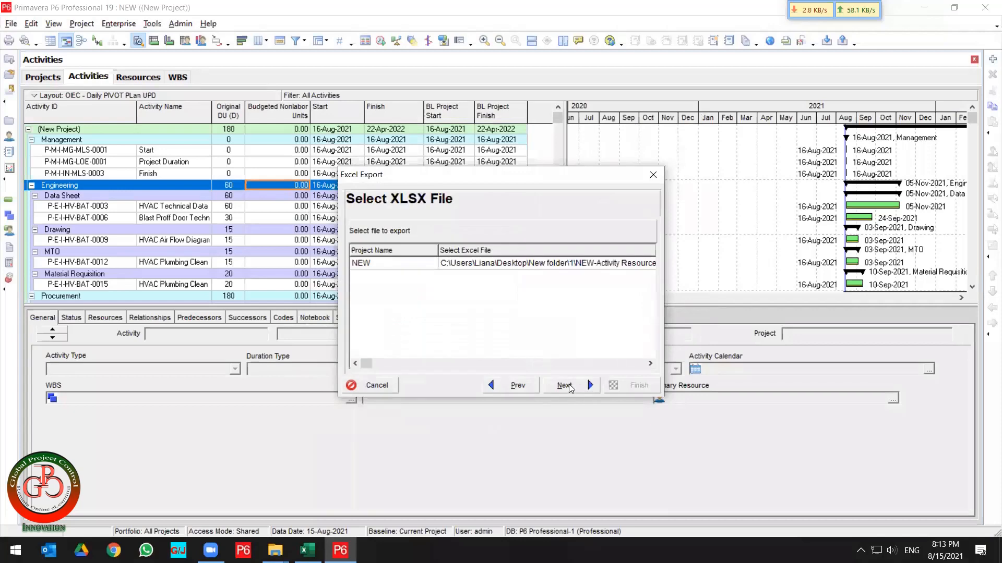
Name the export file SEC III - NEW-Activity Resource Assignments and finish the export.
{"action": "left_click", "coordinate": [578, 266]}
{"action": "left_click", "coordinate": [578, 266]}
{"action": "left_click", "coordinate": [573, 263]}
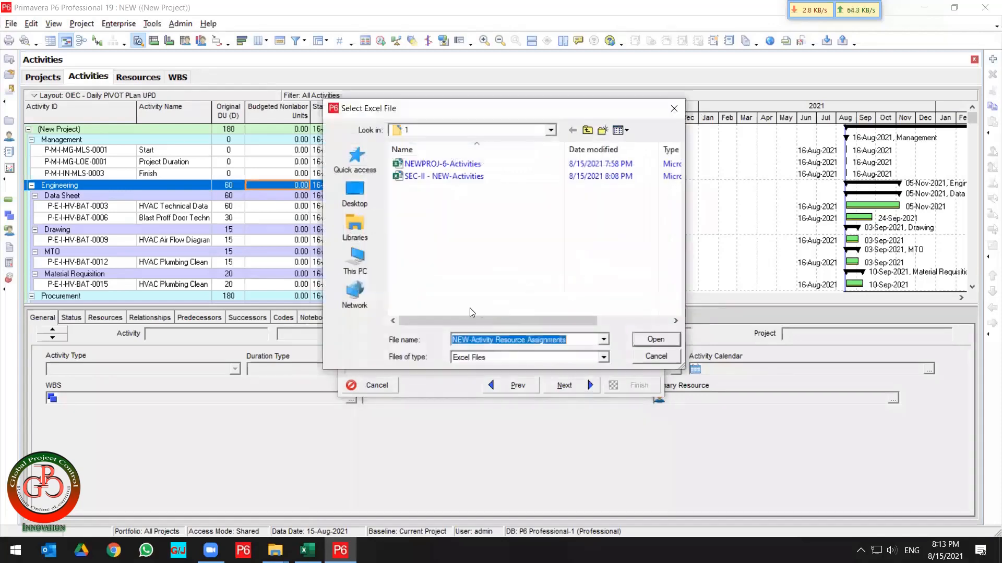
{"action": "key", "text": "Home"}
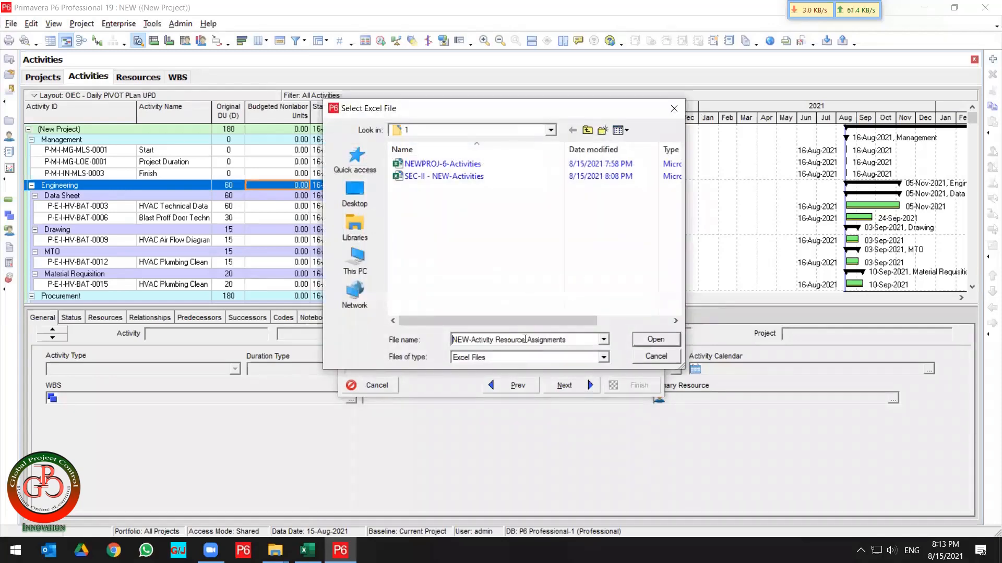
{"action": "type", "text": "SEC "}
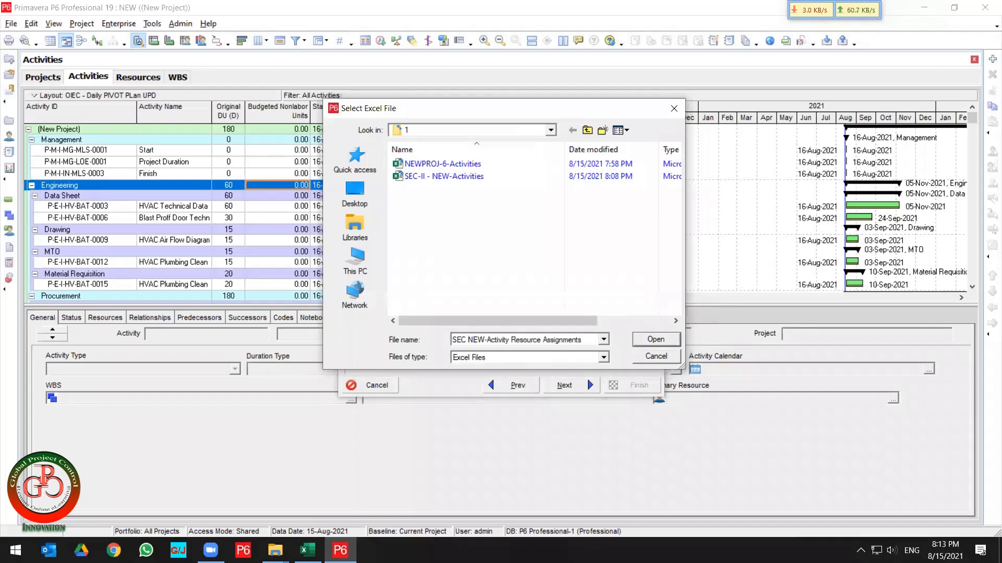
{"action": "type", "text": "III -"}
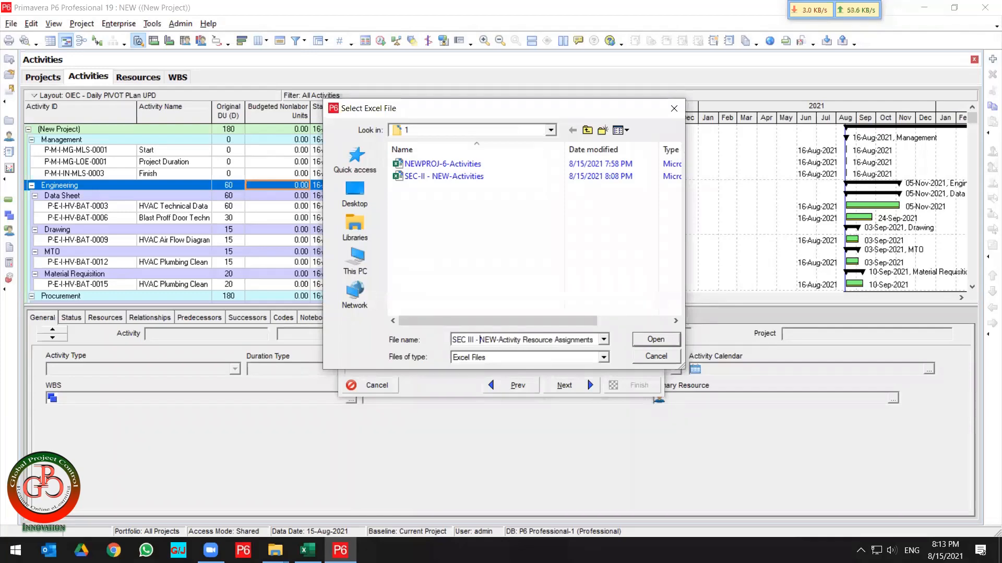
{"action": "key", "text": "Return"}
{"action": "left_click", "coordinate": [571, 386]}
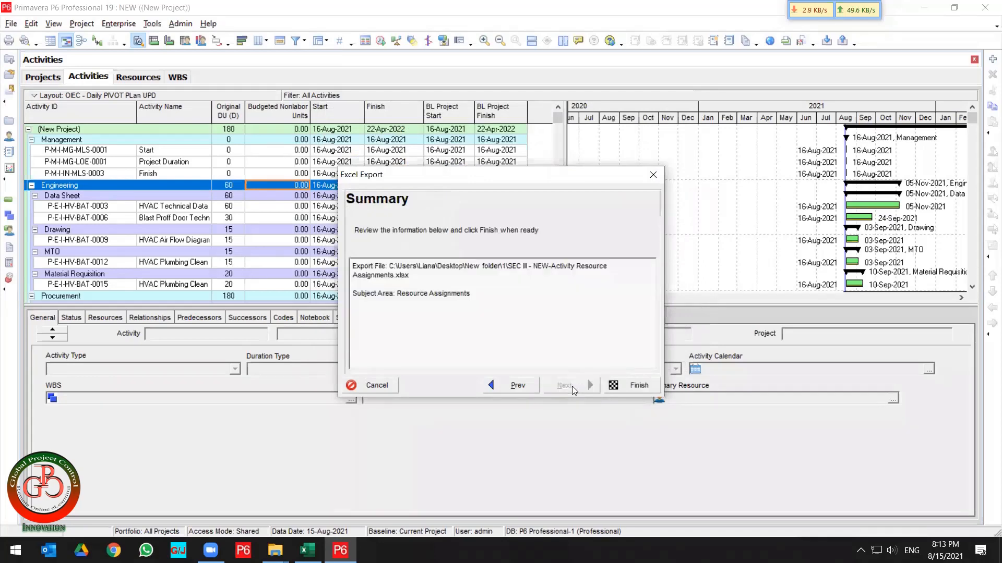
{"action": "left_click", "coordinate": [637, 386]}
{"action": "left_click", "coordinate": [646, 386]}
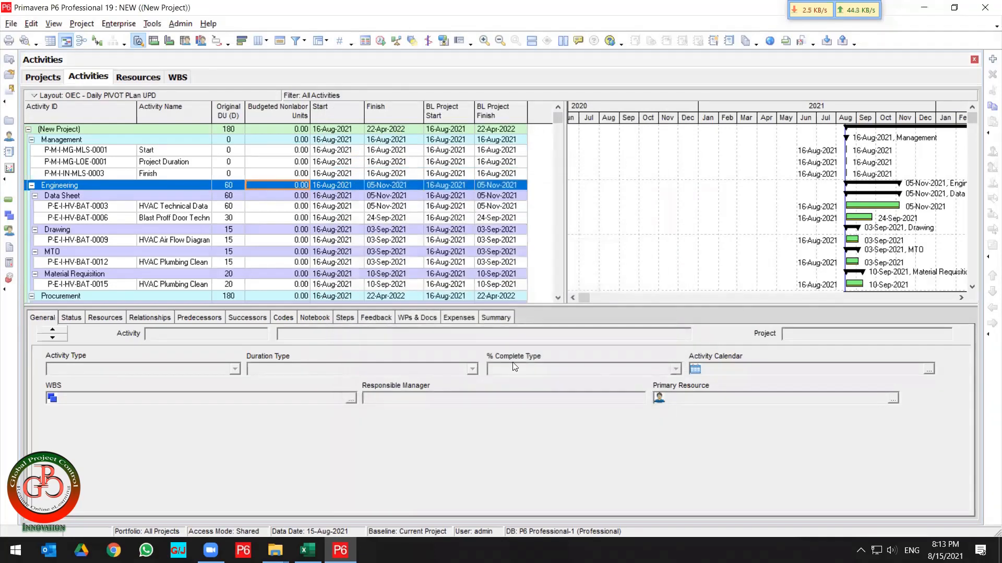
Minimize P6 and snap the Excel exercise workbook to the right half of the screen.
{"action": "left_click", "coordinate": [924, 8]}
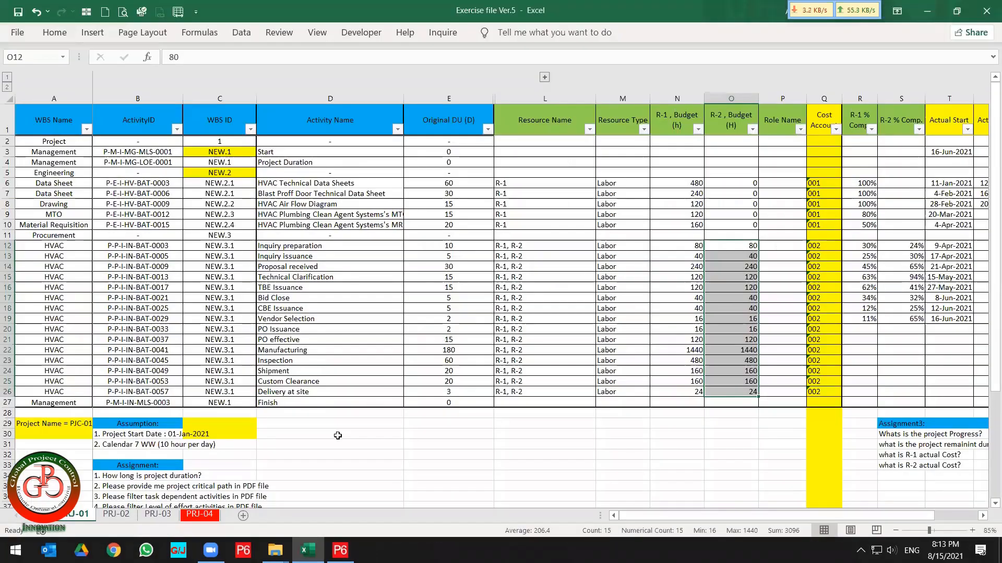
{"action": "key", "text": "super+Right"}
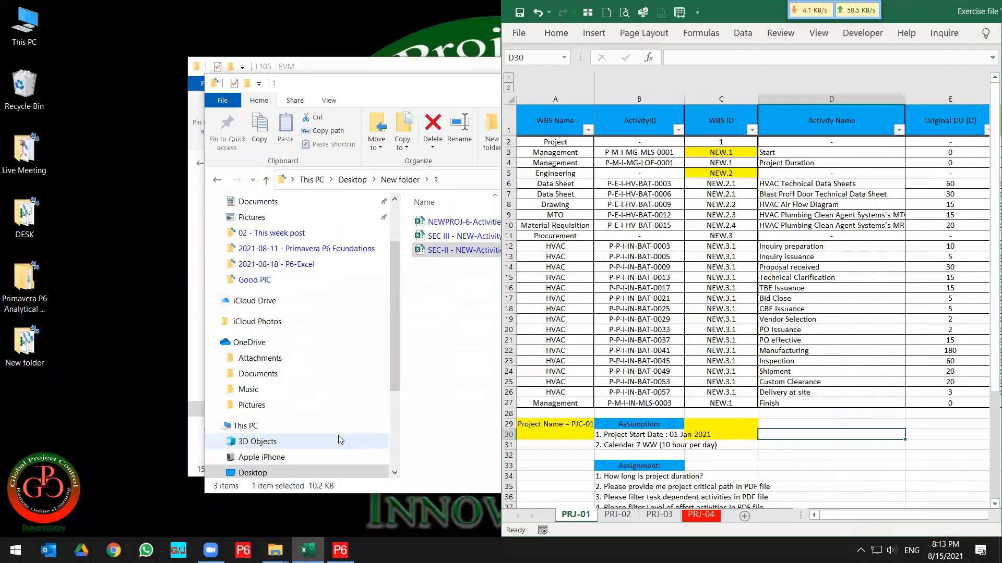
{"action": "left_click", "coordinate": [242, 199]}
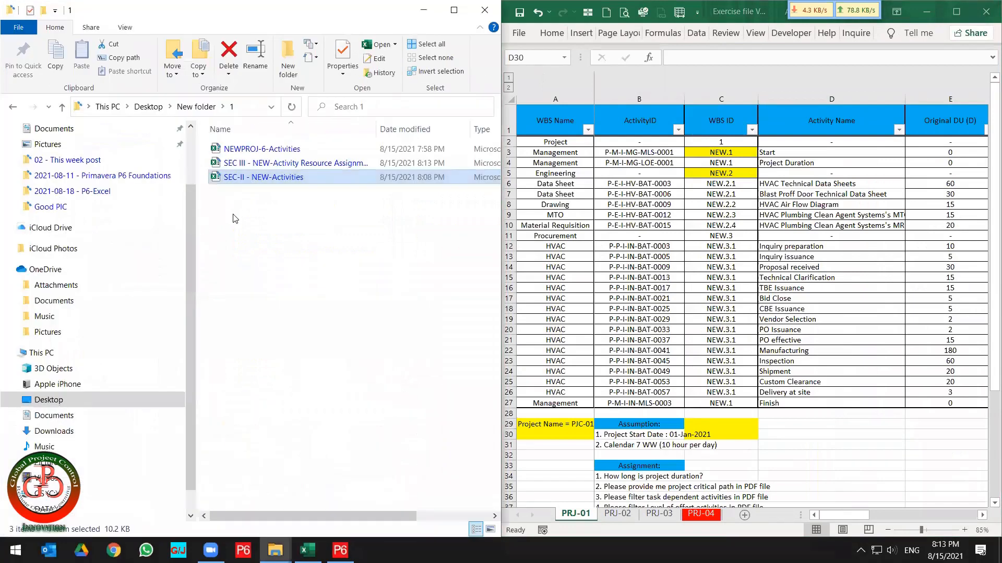
{"action": "left_click", "coordinate": [248, 181]}
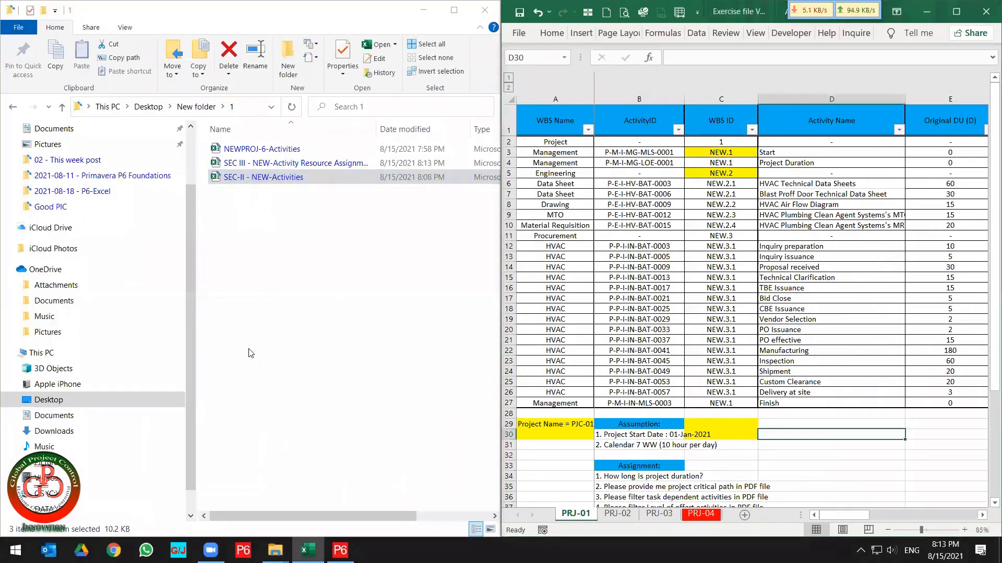
{"action": "left_click", "coordinate": [699, 308]}
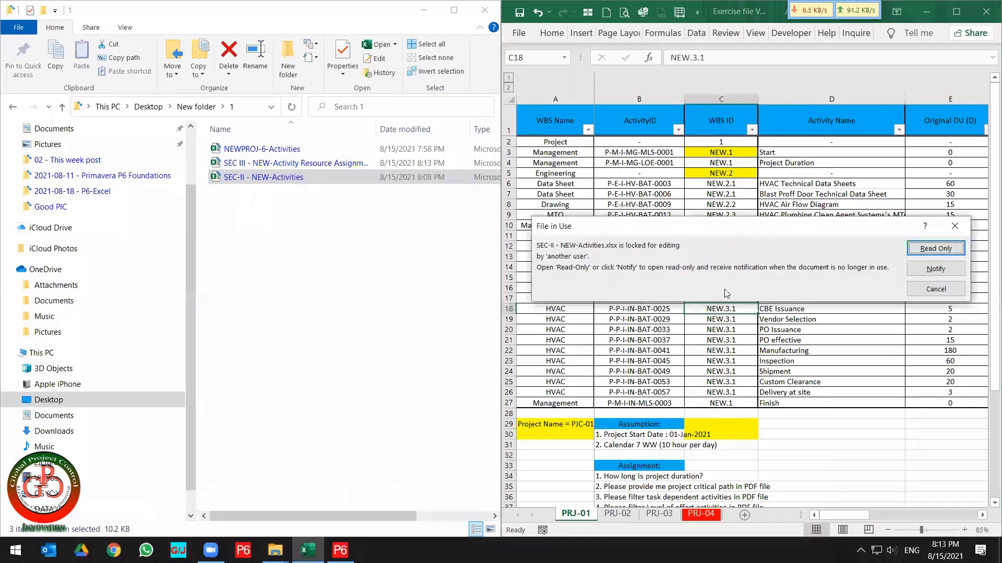
{"action": "left_click", "coordinate": [938, 290]}
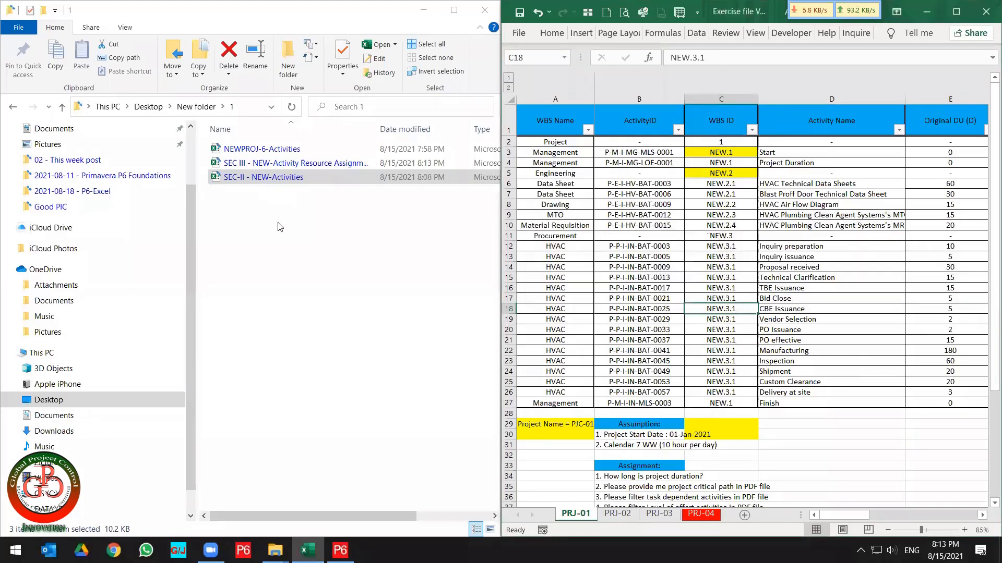
Open the exported SEC III - NEW-Activity Resource Assignments workbook and snap it to the left half of the screen.
{"action": "left_click", "coordinate": [260, 166]}
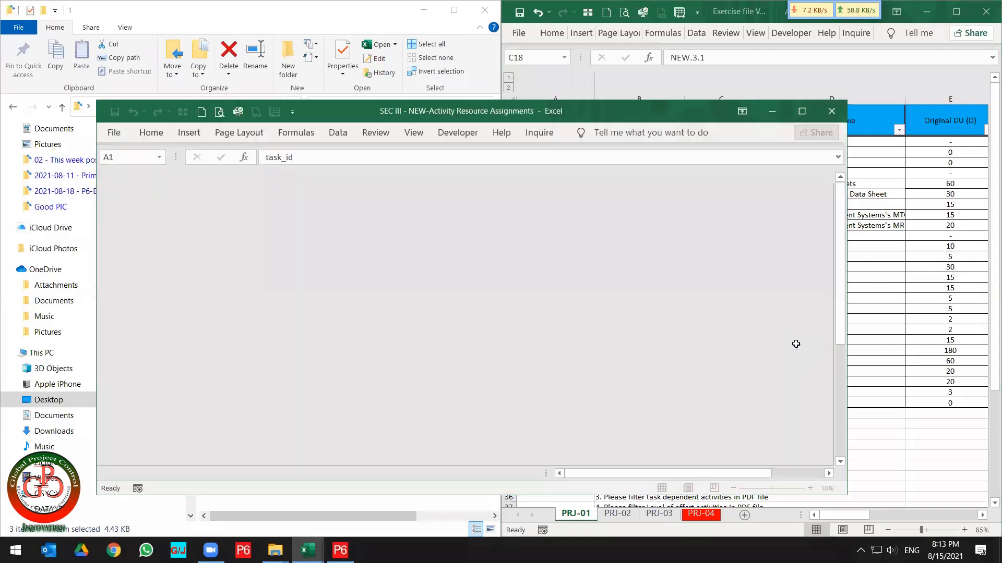
{"action": "key", "text": "super+Left"}
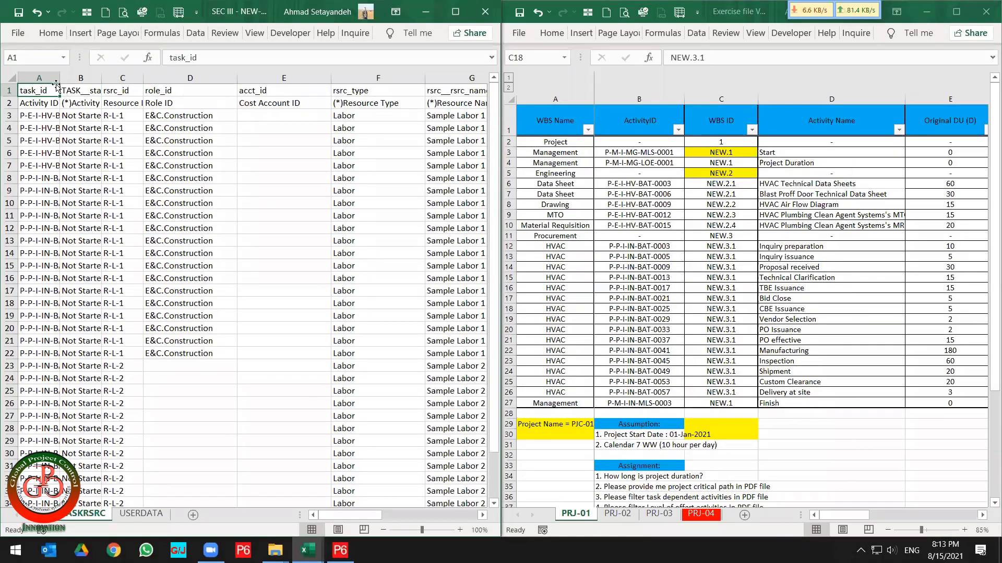
Autofit the widths of columns A through I in the resource assignments sheet.
{"action": "left_click_drag", "start_coordinate": [36, 78], "coordinate": [377, 73]}
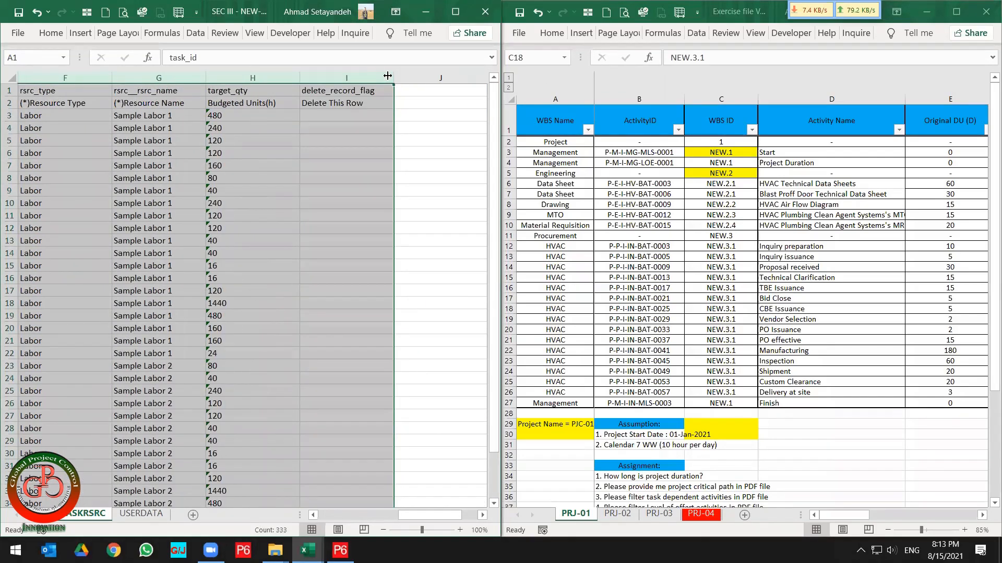
{"action": "double_click", "coordinate": [385, 73]}
{"action": "left_click", "coordinate": [307, 128]}
{"action": "scroll", "coordinate": [116, 116], "scroll_direction": "left", "scroll_amount": 5}
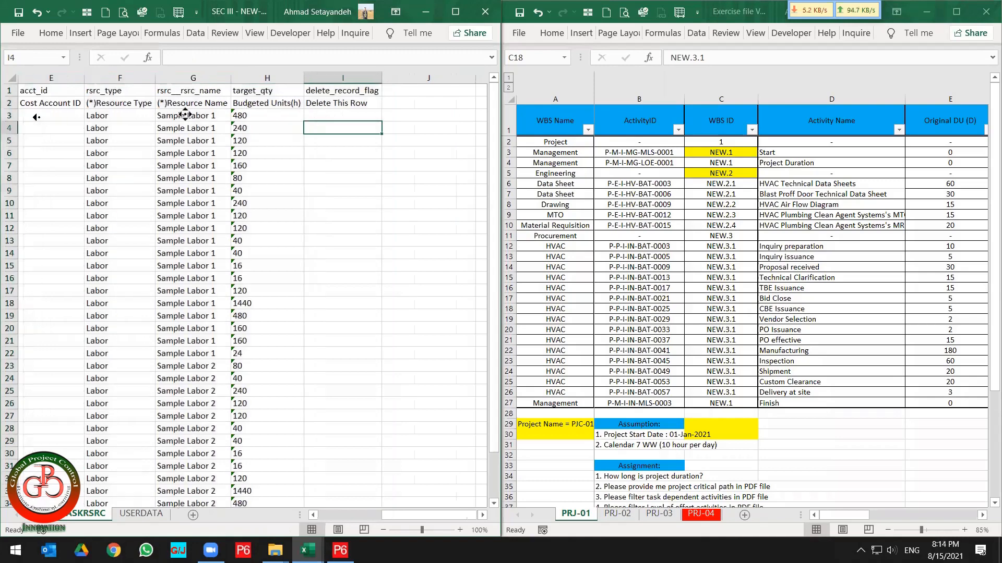
Review the field headers and values across the assignment columns from Activity ID to Delete This Row.
{"action": "key", "text": "ctrl+Home"}
{"action": "key", "text": "Down"}
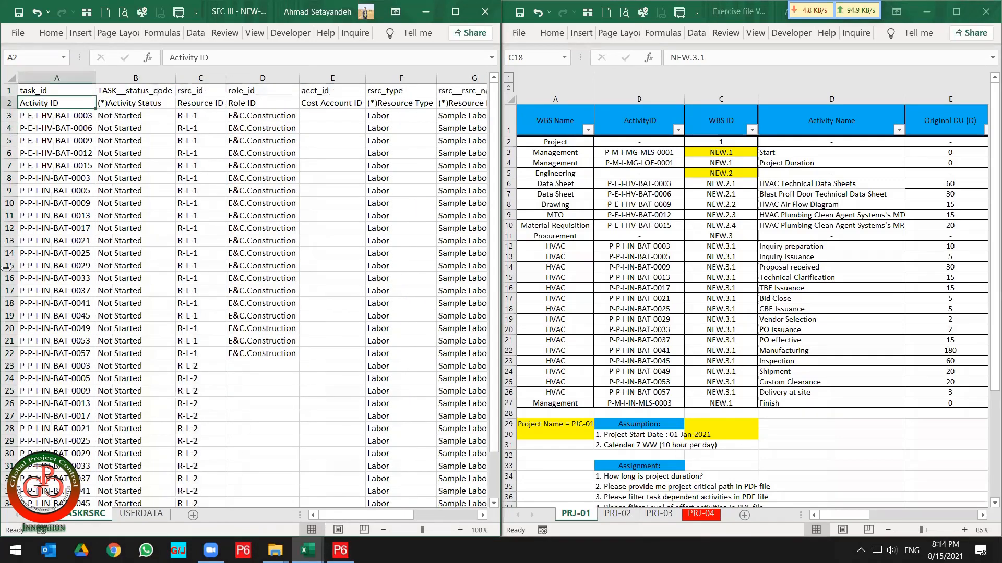
{"action": "key", "text": "shift+Right"}
{"action": "key", "text": "shift+Right"}
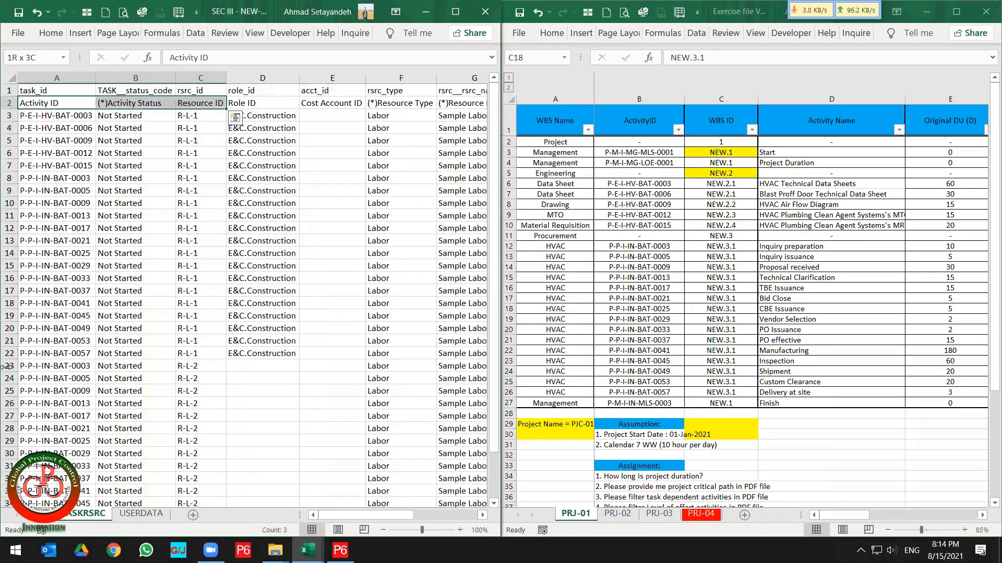
{"action": "key", "text": "shift+Right"}
{"action": "key", "text": "shift+Right"}
{"action": "key", "text": "shift+Right"}
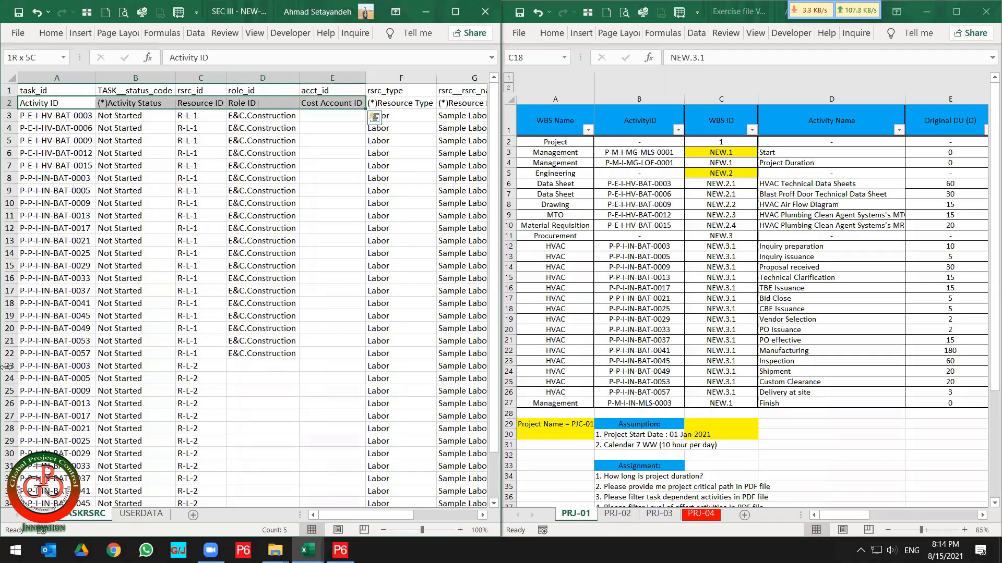
{"action": "key", "text": "shift+Right"}
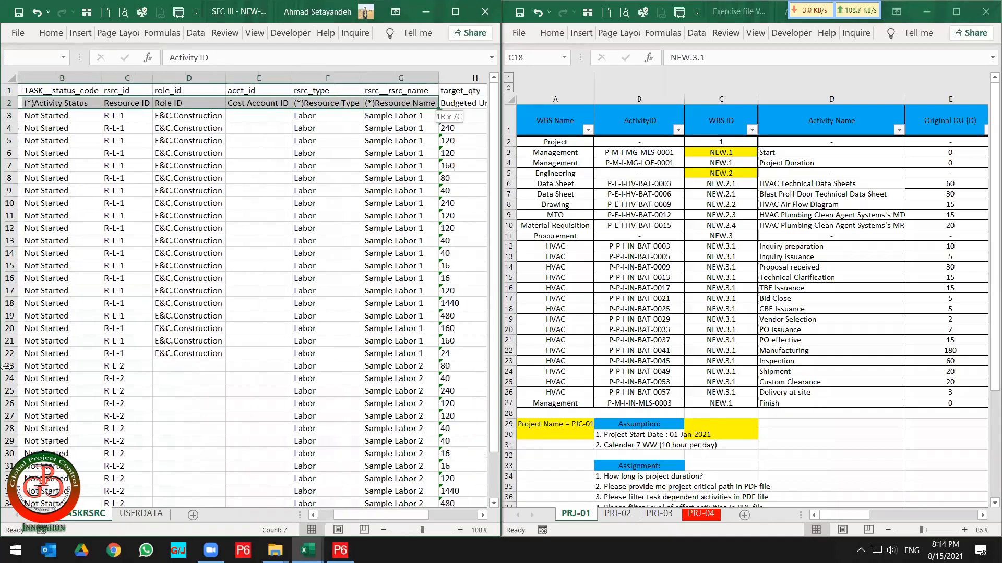
{"action": "key", "text": "shift+Right"}
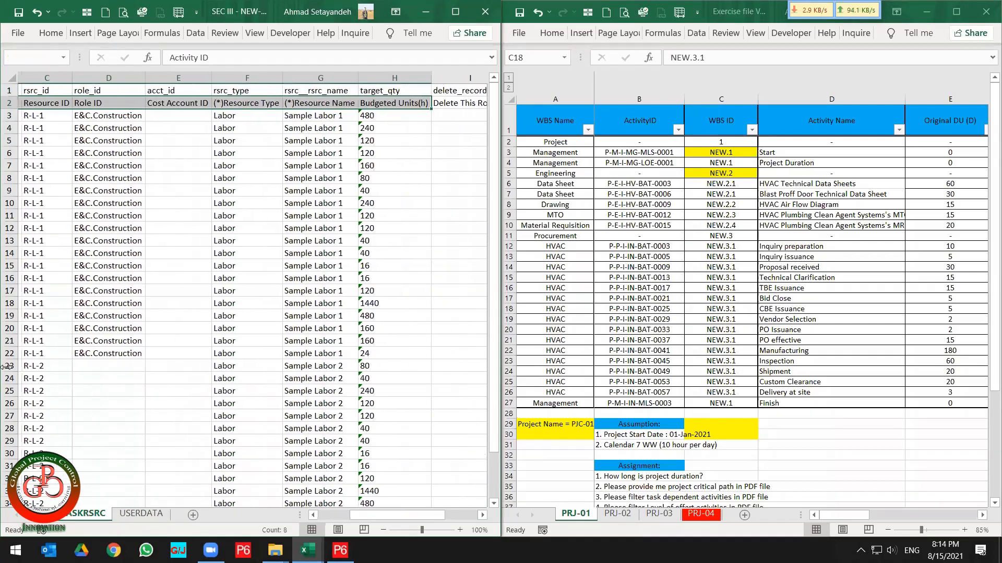
{"action": "key", "text": "shift+Right"}
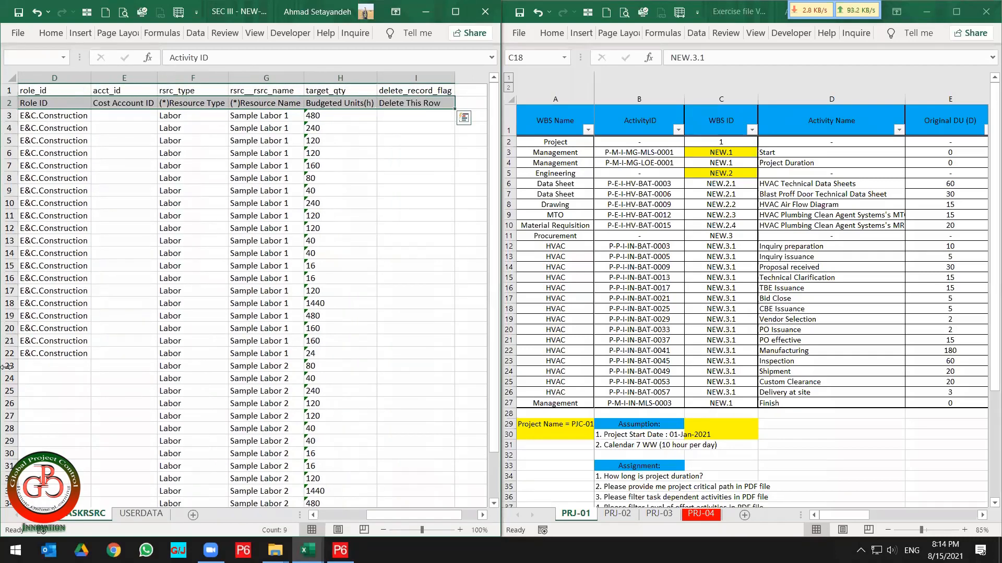
{"action": "key", "text": "Right"}
{"action": "key", "text": "Right"}
{"action": "key", "text": "Right"}
{"action": "key", "text": "Right"}
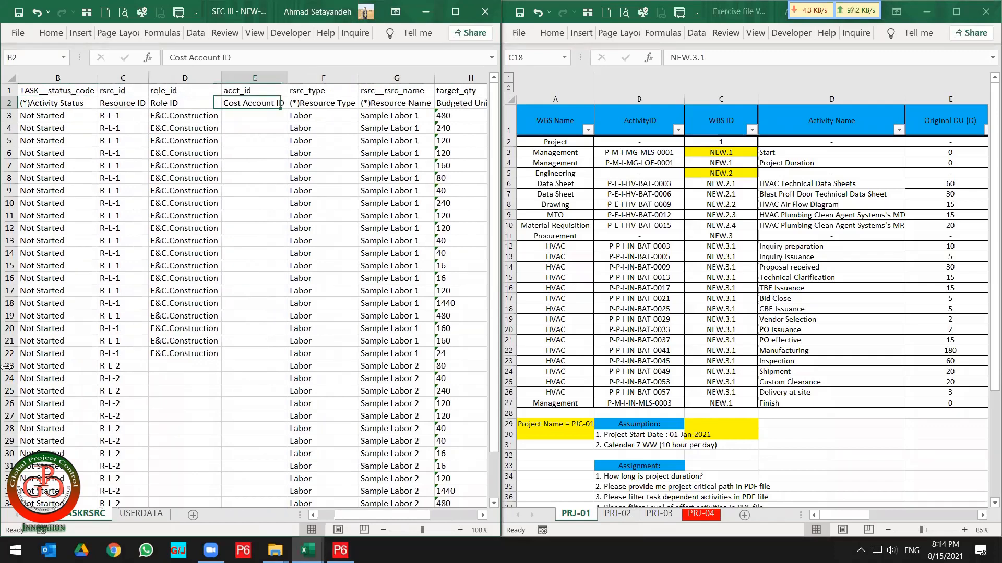
{"action": "key", "text": "Right"}
{"action": "key", "text": "Right"}
{"action": "key", "text": "Right"}
{"action": "key", "text": "Right"}
{"action": "key", "text": "Left"}
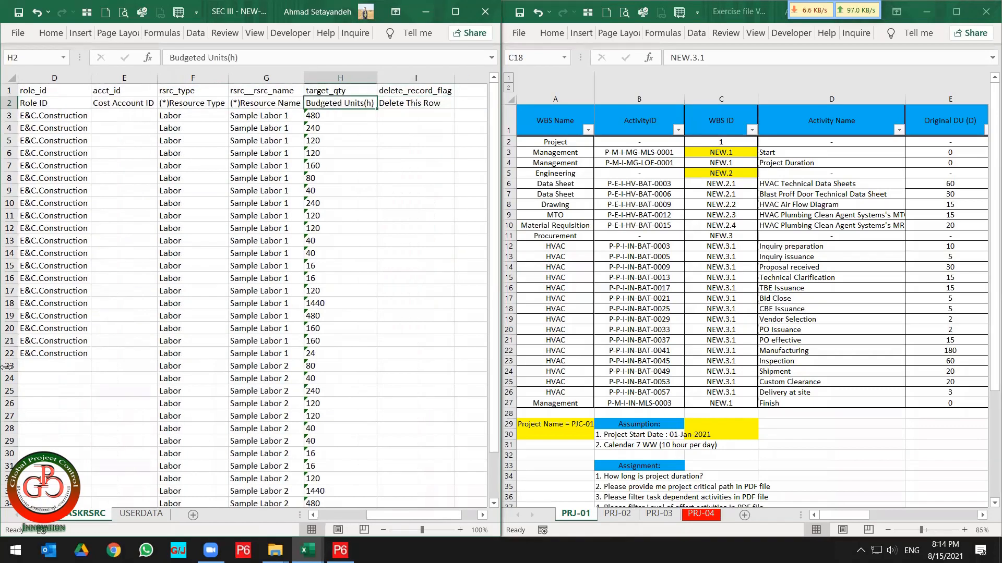
{"action": "key", "text": "Right"}
{"action": "key", "text": "Down"}
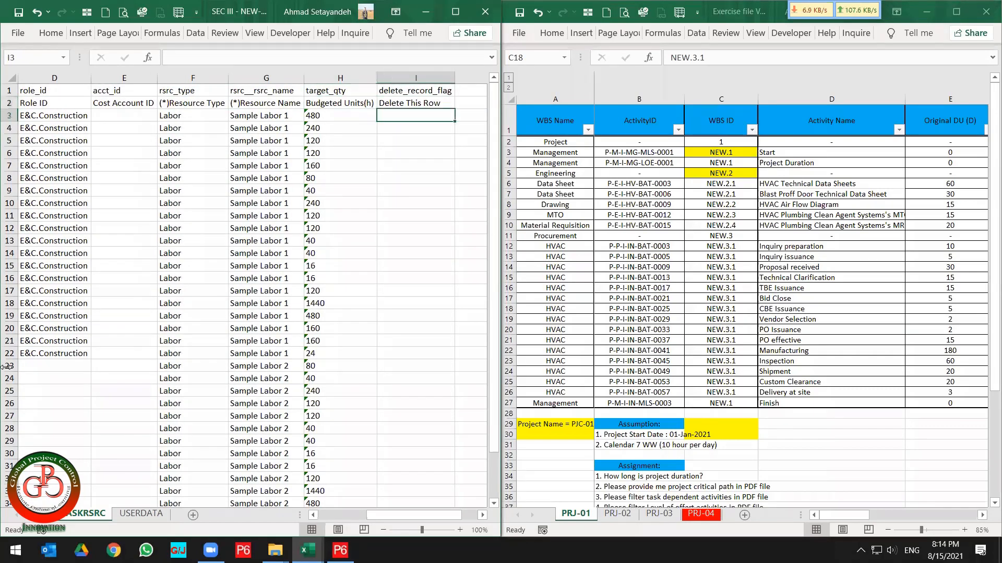
{"action": "key", "text": "Left"}
{"action": "key", "text": "Left"}
{"action": "key", "text": "Home"}
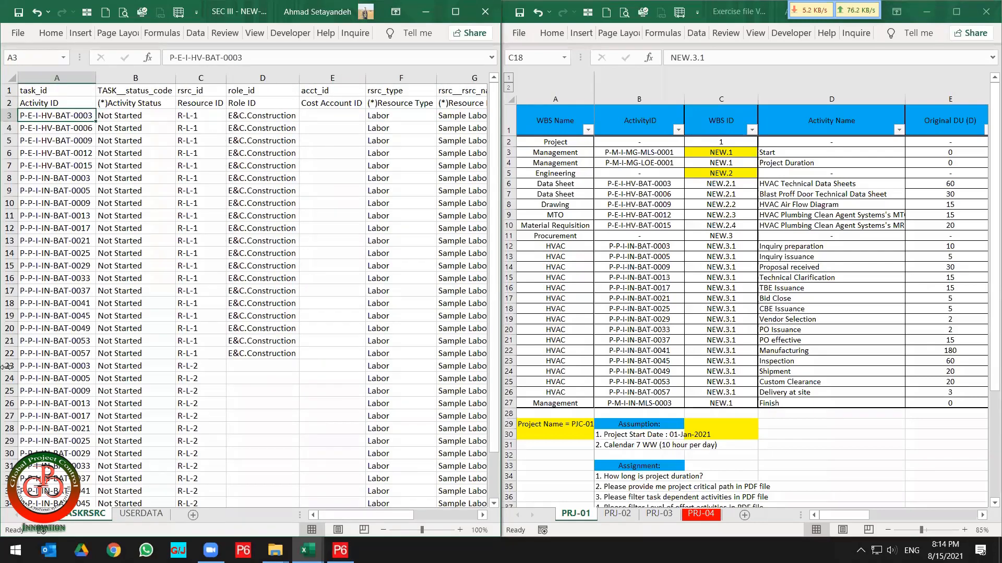
Clear all Budgeted Units(h) values below the header in the target_qty column.
{"action": "key", "text": "ctrl+shift+Down"}
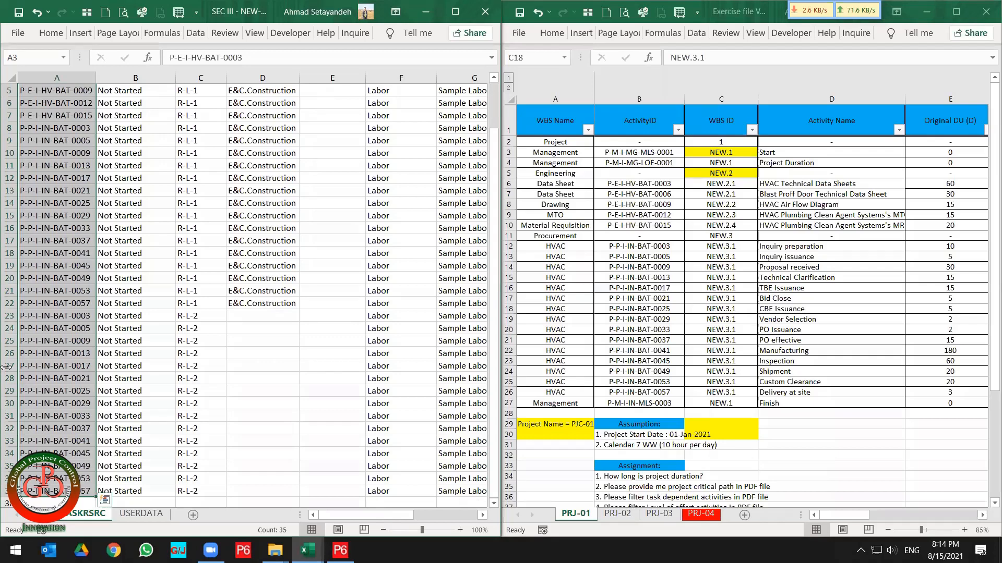
{"action": "key", "text": "Up"}
{"action": "key", "text": "Right"}
{"action": "key", "text": "Right"}
{"action": "key", "text": "Right"}
{"action": "key", "text": "Right"}
{"action": "key", "text": "Right"}
{"action": "key", "text": "Right"}
{"action": "key", "text": "Right"}
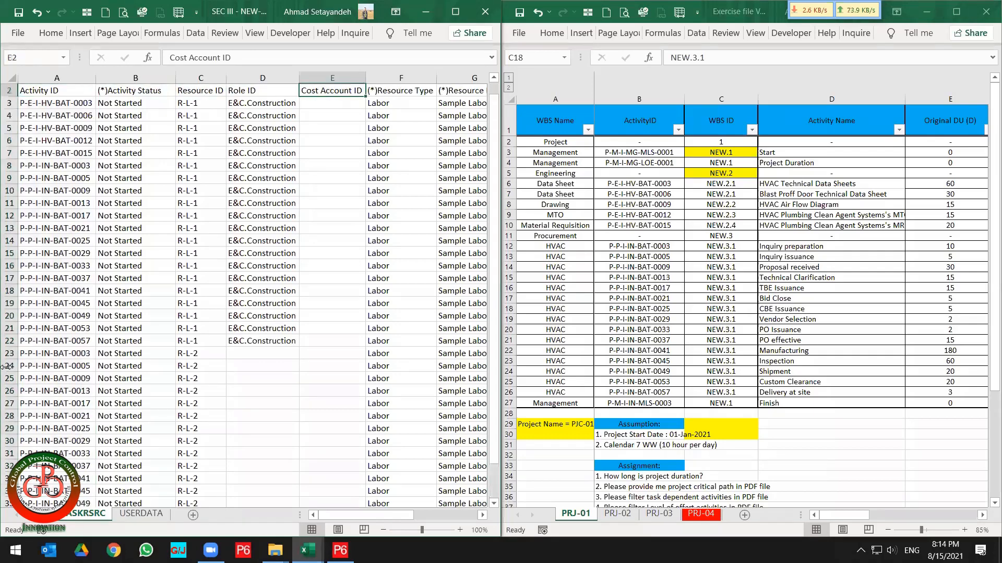
{"action": "key", "text": "Right"}
{"action": "key", "text": "Right"}
{"action": "key", "text": "Left"}
{"action": "key", "text": "Left"}
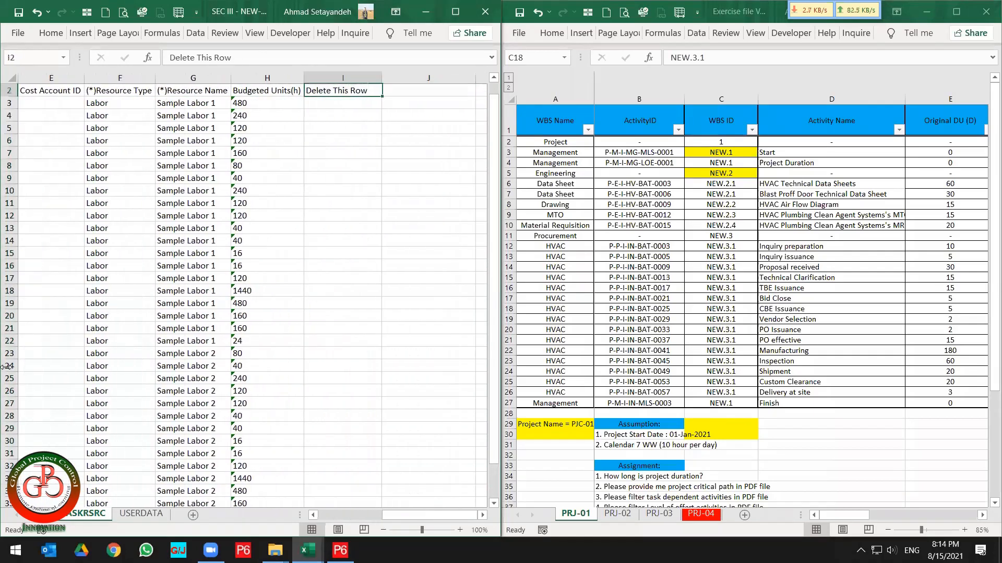
{"action": "key", "text": "Down"}
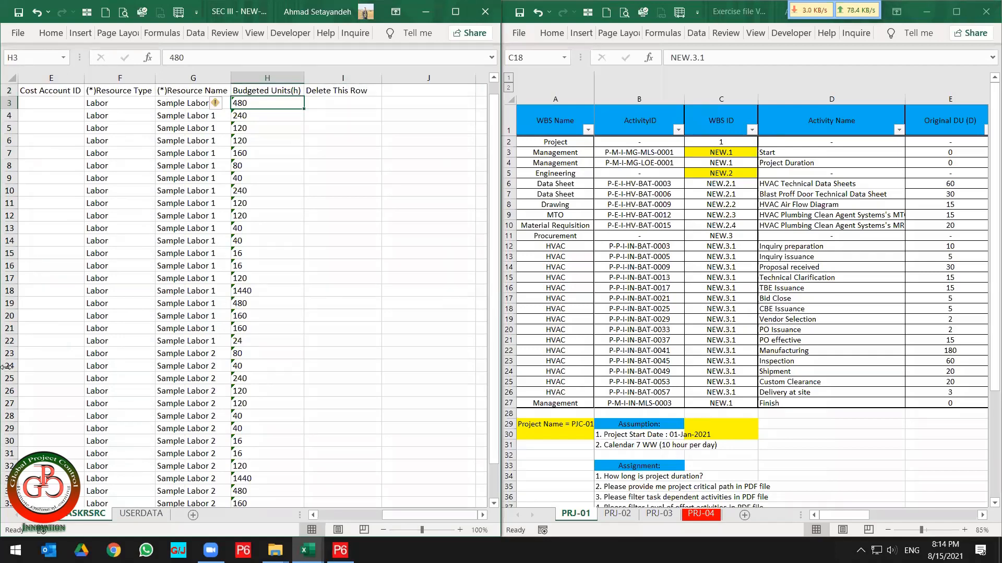
{"action": "key", "text": "ctrl+shift+Down"}
{"action": "key", "text": "Delete"}
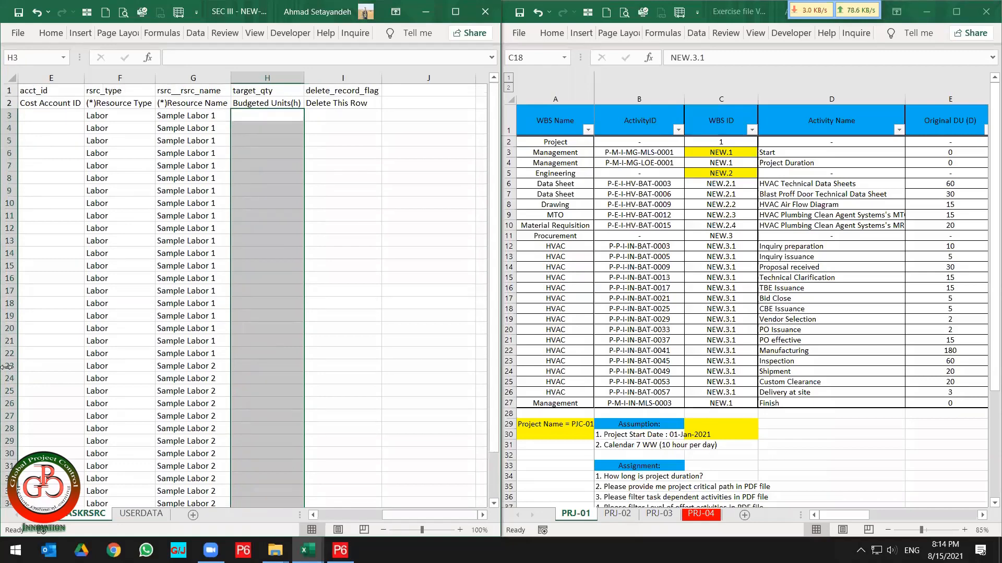
Freeze panes at cell D3 so the two header rows and the first three columns stay visible.
{"action": "key", "text": "Left"}
{"action": "key", "text": "Left"}
{"action": "key", "text": "Left"}
{"action": "key", "text": "Left"}
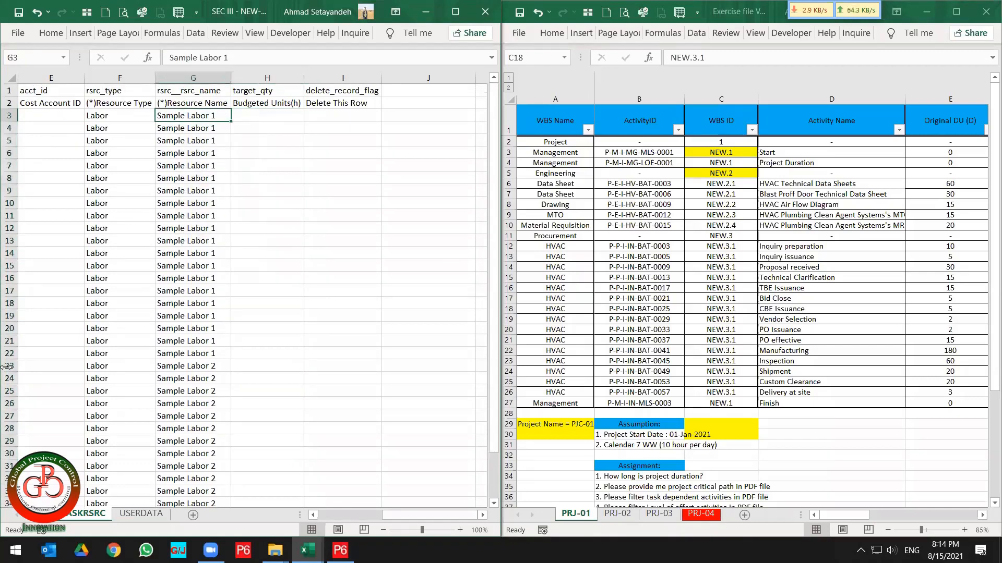
{"action": "key", "text": "Left"}
{"action": "key", "text": "Left"}
{"action": "key", "text": "Left"}
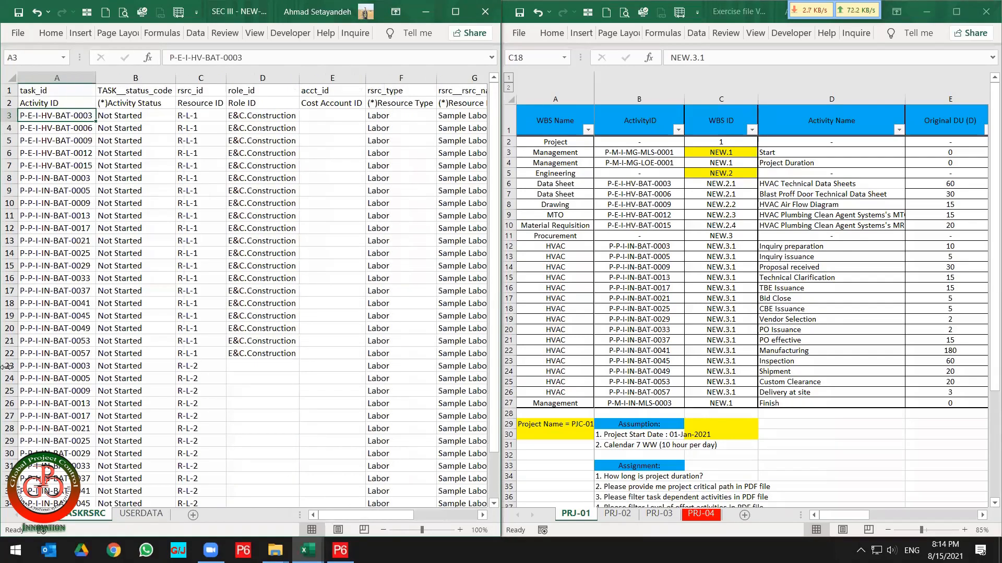
{"action": "left_click", "coordinate": [251, 115]}
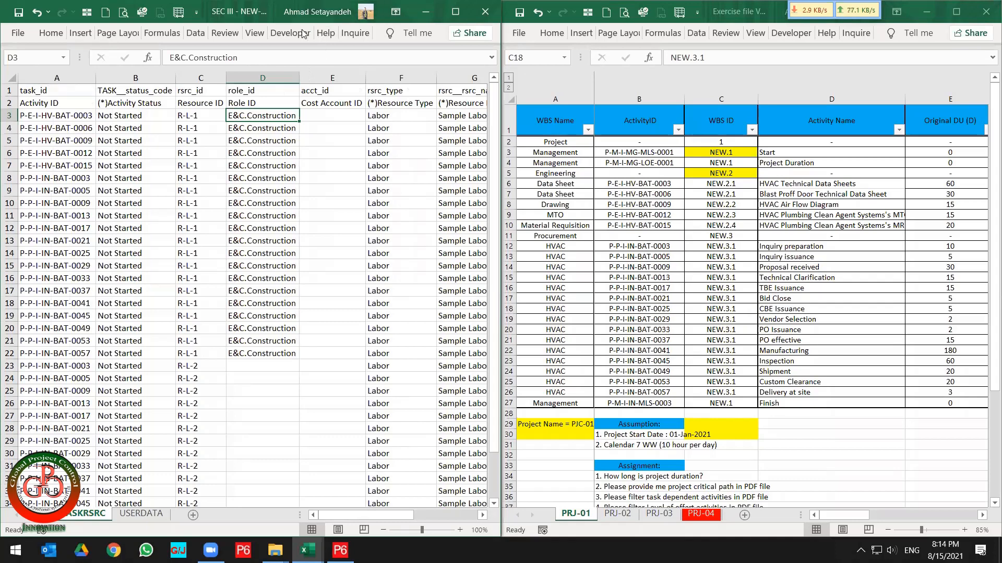
{"action": "left_click", "coordinate": [255, 33]}
{"action": "left_click", "coordinate": [287, 85]}
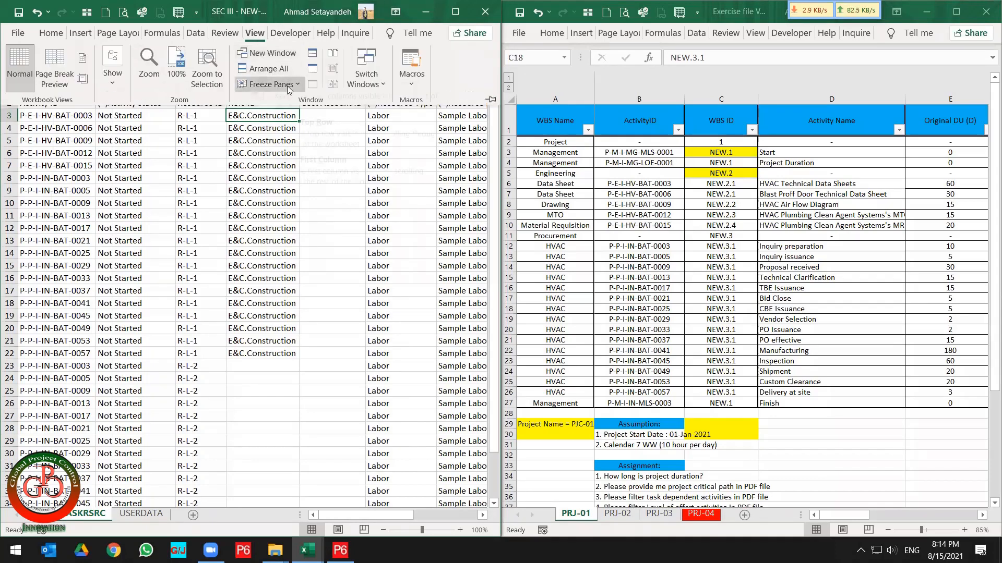
{"action": "left_click", "coordinate": [272, 112]}
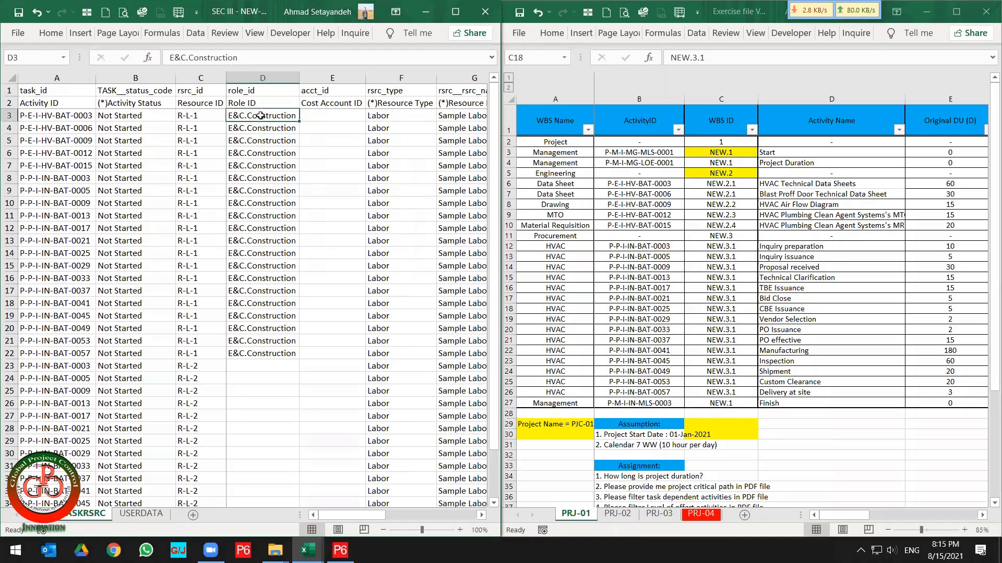
Turn on AutoFilter for the header row 2 of the assignments sheet.
{"action": "left_click", "coordinate": [9, 103]}
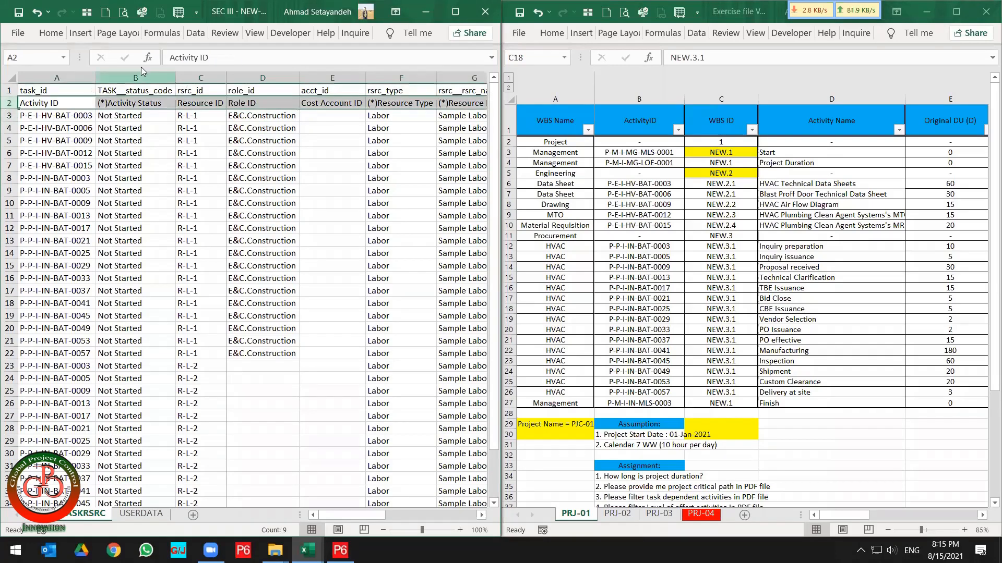
{"action": "left_click", "coordinate": [194, 33]}
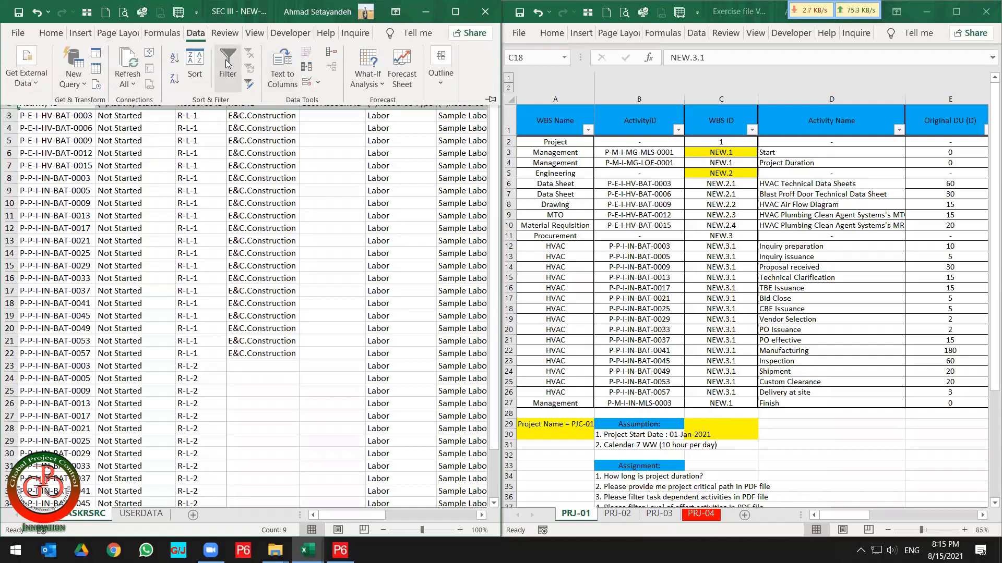
{"action": "left_click", "coordinate": [228, 63]}
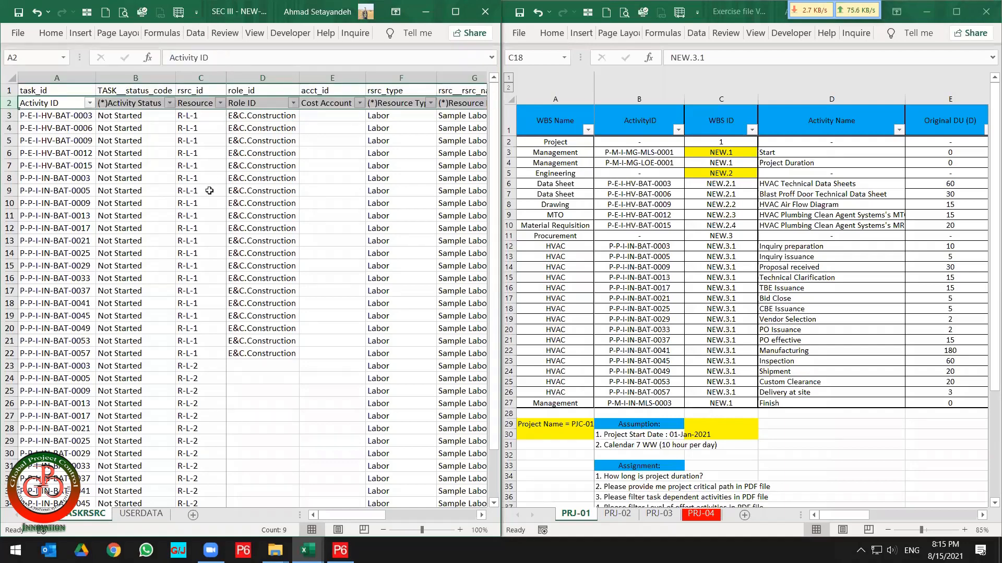
Filter the Resource ID column to show only R-L-1 assignments.
{"action": "left_click", "coordinate": [265, 178]}
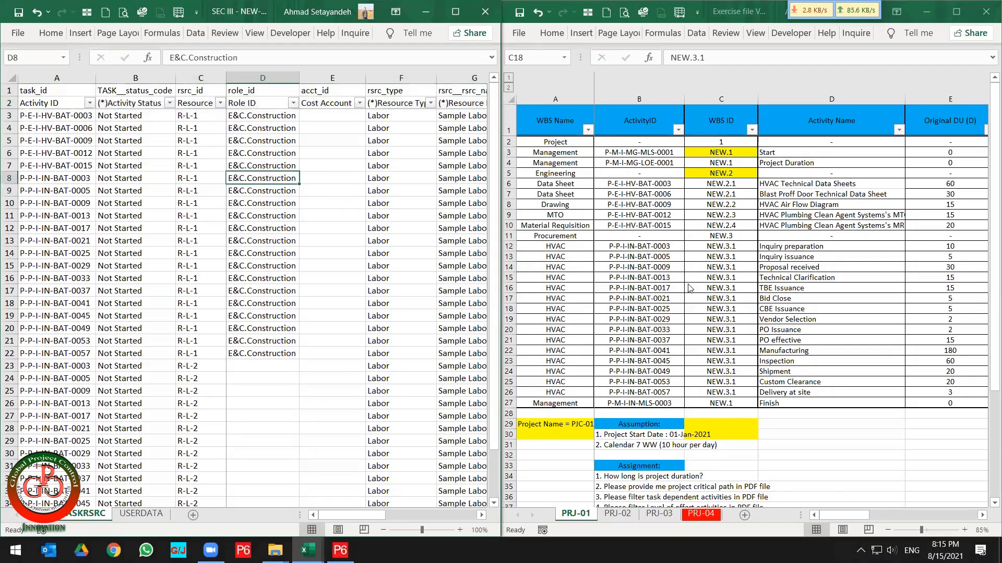
{"action": "left_click", "coordinate": [197, 155]}
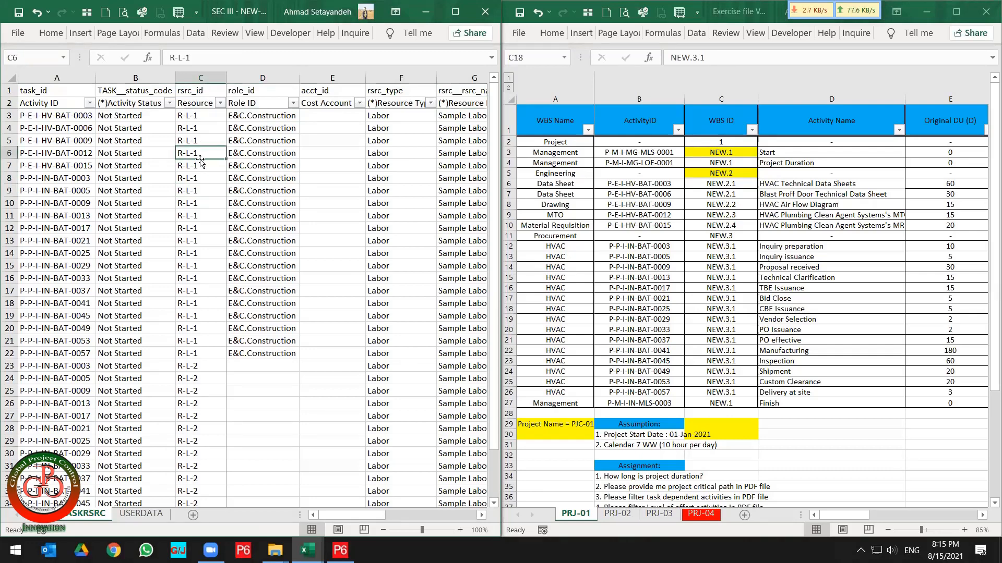
{"action": "left_click", "coordinate": [206, 118]}
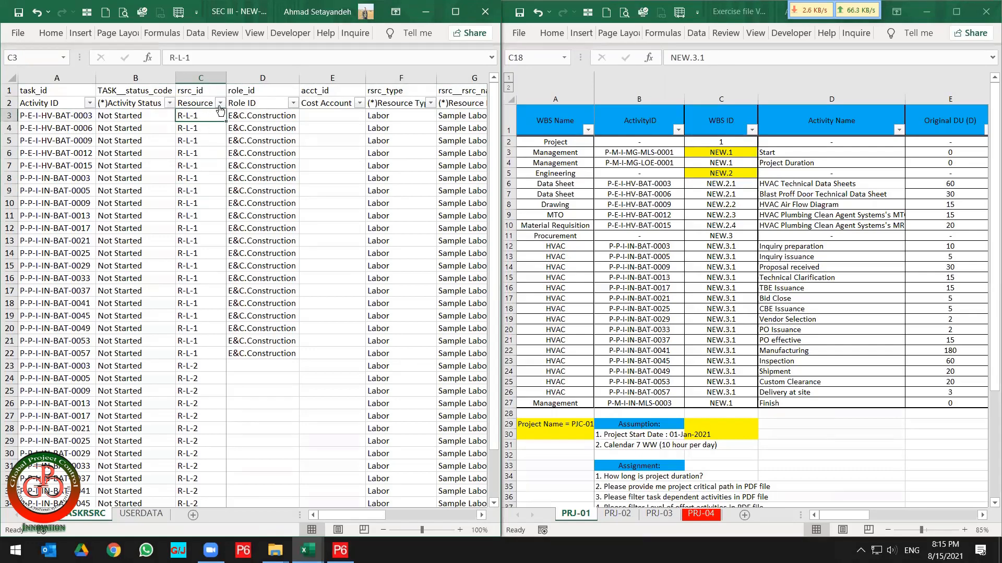
{"action": "left_click", "coordinate": [221, 102]}
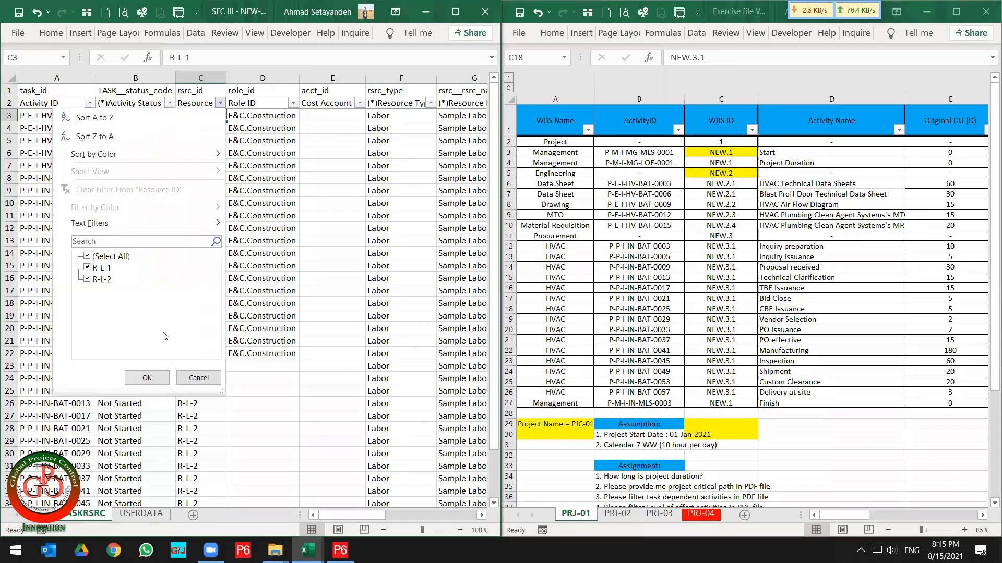
{"action": "left_click", "coordinate": [99, 281]}
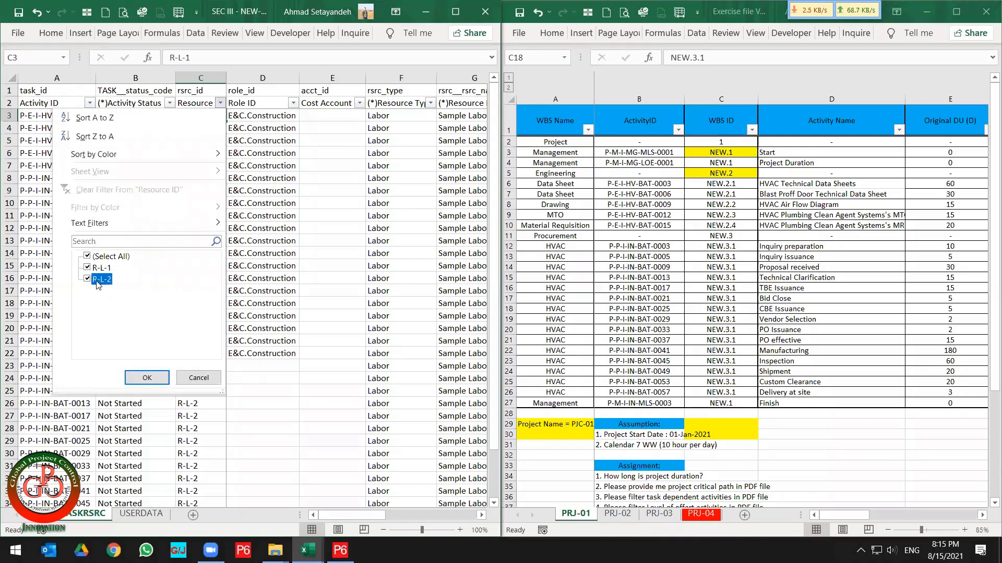
{"action": "left_click", "coordinate": [147, 377]}
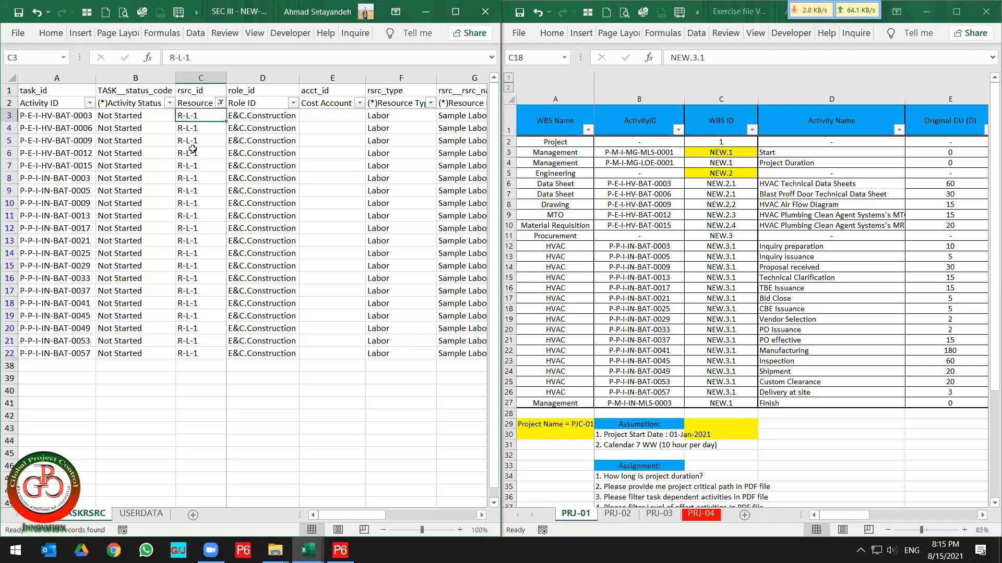
Insert a new blank row above the task_id header row.
{"action": "left_click_drag", "start_coordinate": [192, 150], "coordinate": [200, 353]}
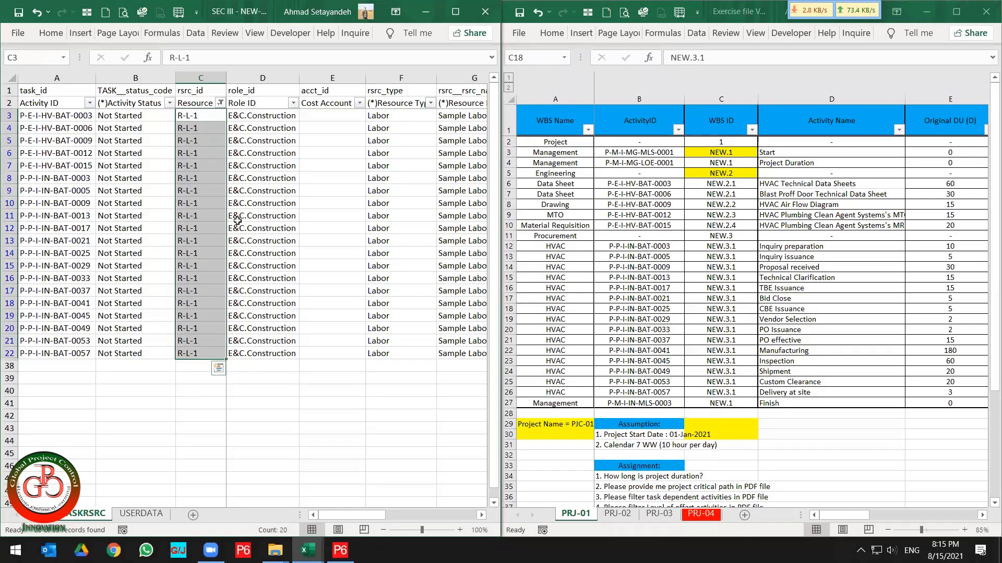
{"action": "left_click", "coordinate": [254, 153]}
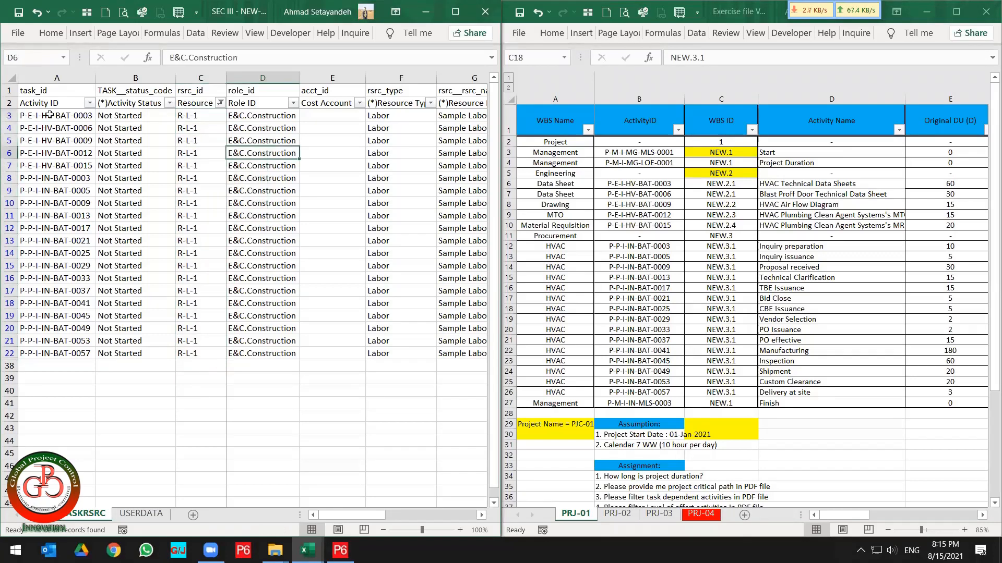
{"action": "left_click", "coordinate": [8, 90]}
{"action": "right_click", "coordinate": [8, 90]}
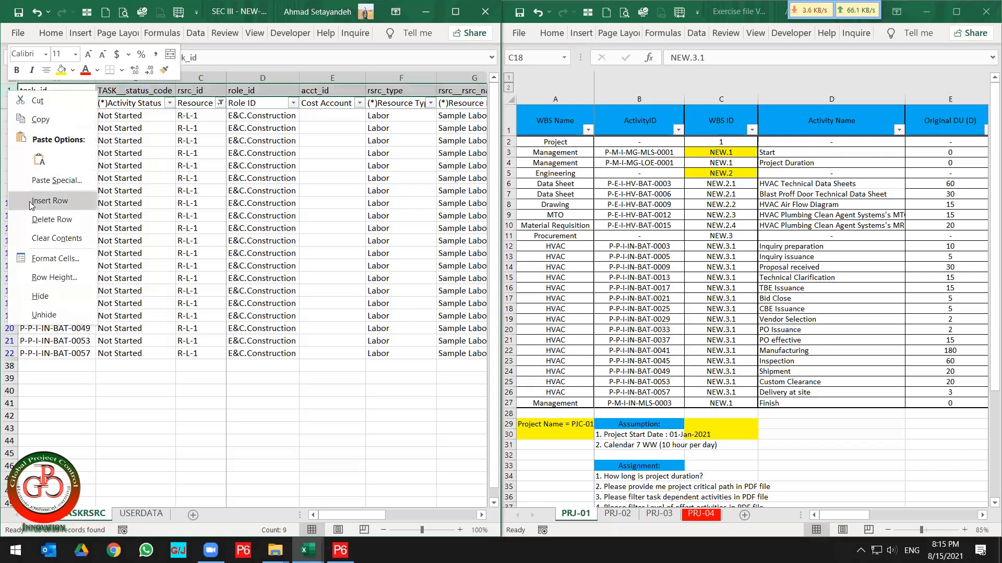
{"action": "left_click", "coordinate": [49, 201]}
Enter =SUBTOTAL(9,H4:H45) in cell H1 above the target_qty column to total the visible budgeted units.
{"action": "left_click", "coordinate": [51, 33]}
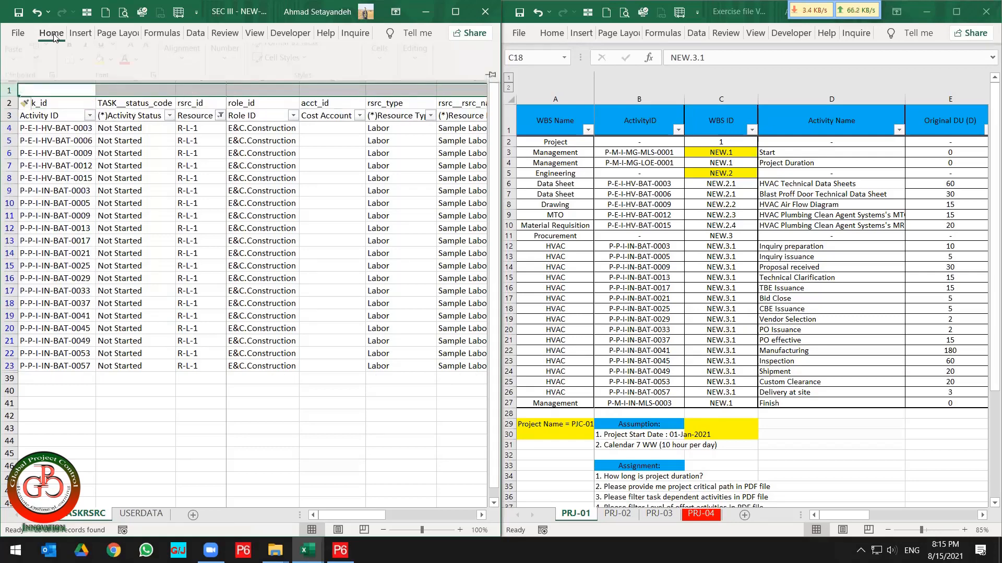
{"action": "left_click", "coordinate": [107, 90]}
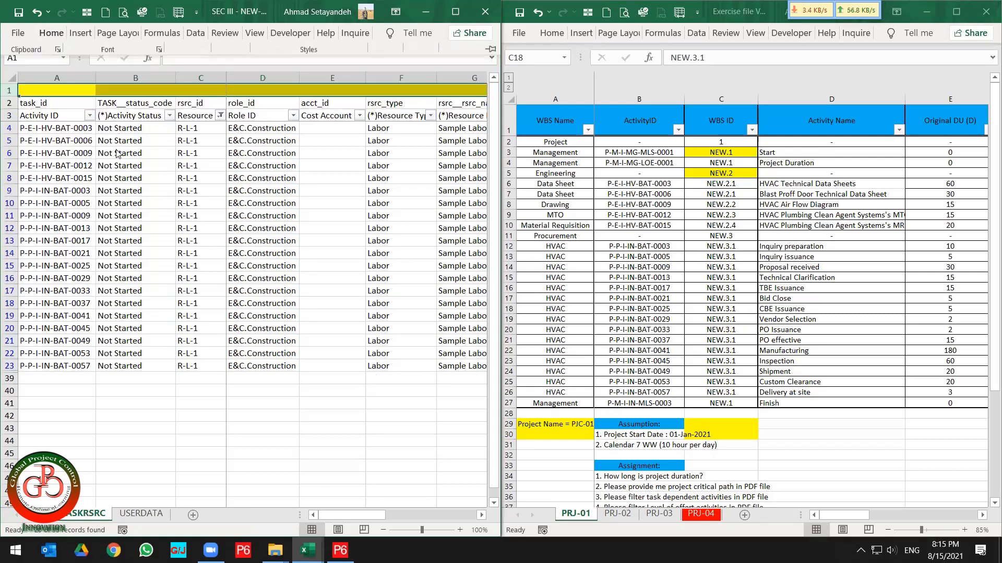
{"action": "left_click", "coordinate": [115, 88]}
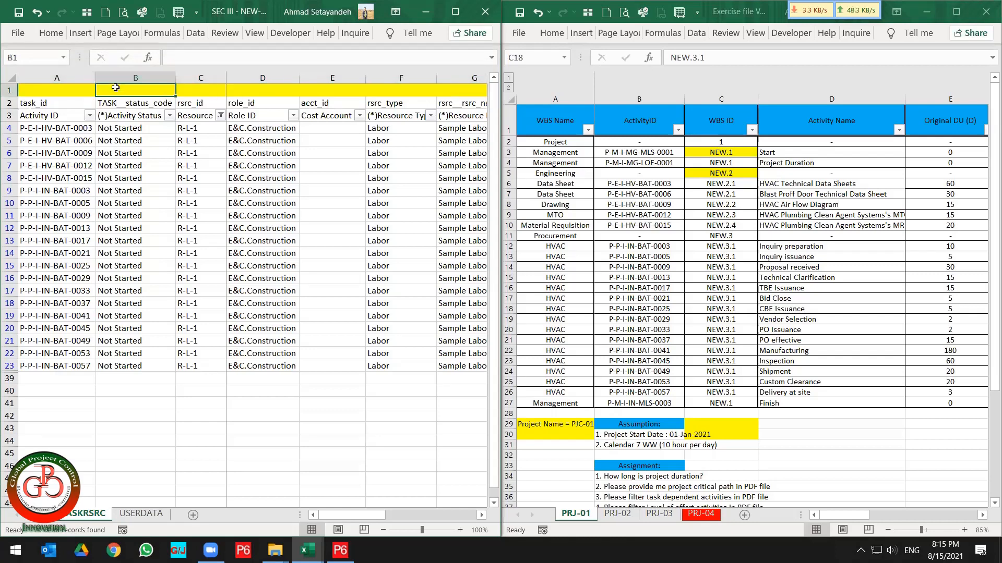
{"action": "key", "text": "Right"}
{"action": "key", "text": "Right"}
{"action": "key", "text": "Right"}
{"action": "key", "text": "Right"}
{"action": "key", "text": "Right"}
{"action": "key", "text": "Right"}
{"action": "key", "text": "Right"}
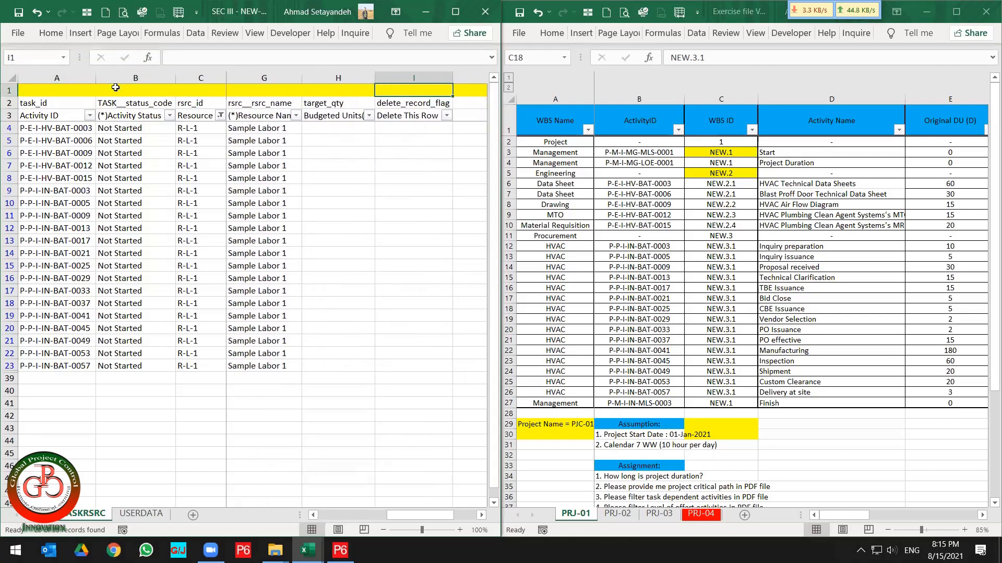
{"action": "key", "text": "Left"}
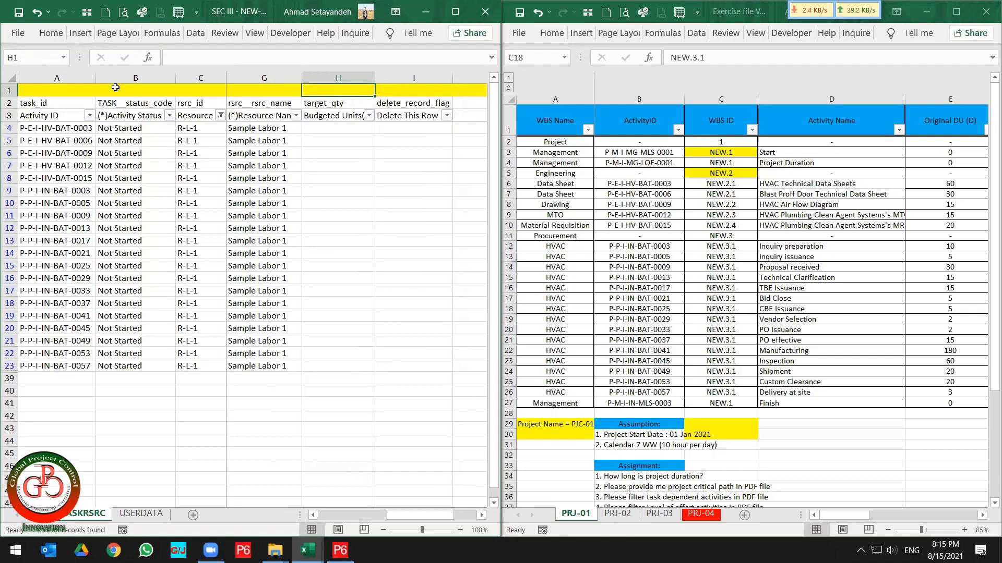
{"action": "type", "text": "=sub"}
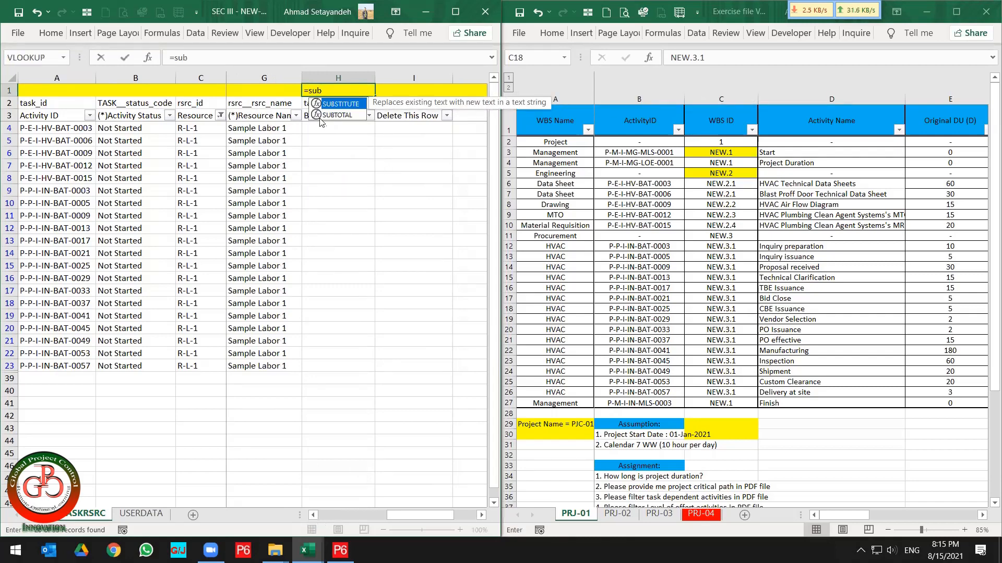
{"action": "double_click", "coordinate": [335, 115]}
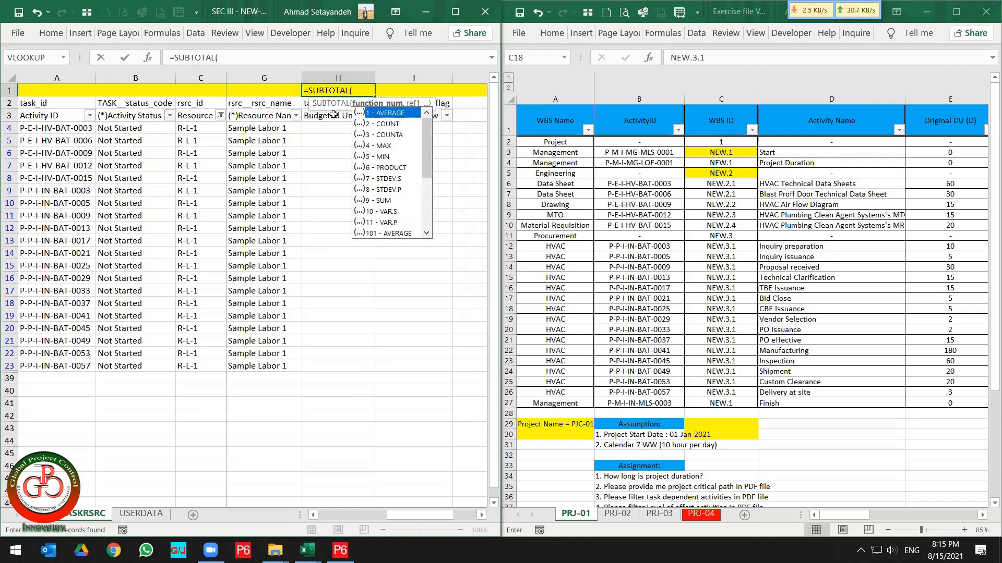
{"action": "type", "text": "9,"}
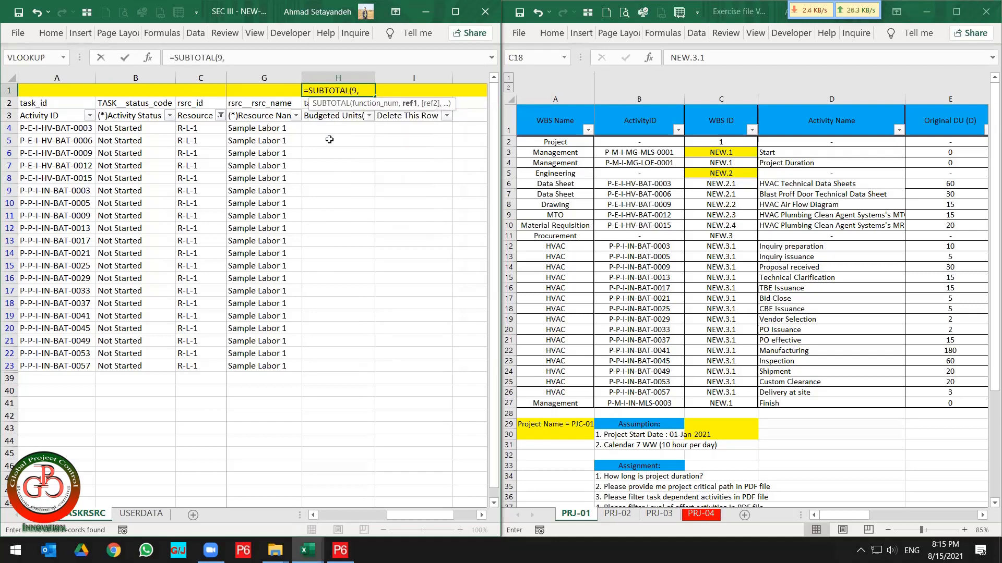
{"action": "left_click", "coordinate": [343, 129]}
{"action": "left_click_drag", "start_coordinate": [343, 130], "coordinate": [337, 453]}
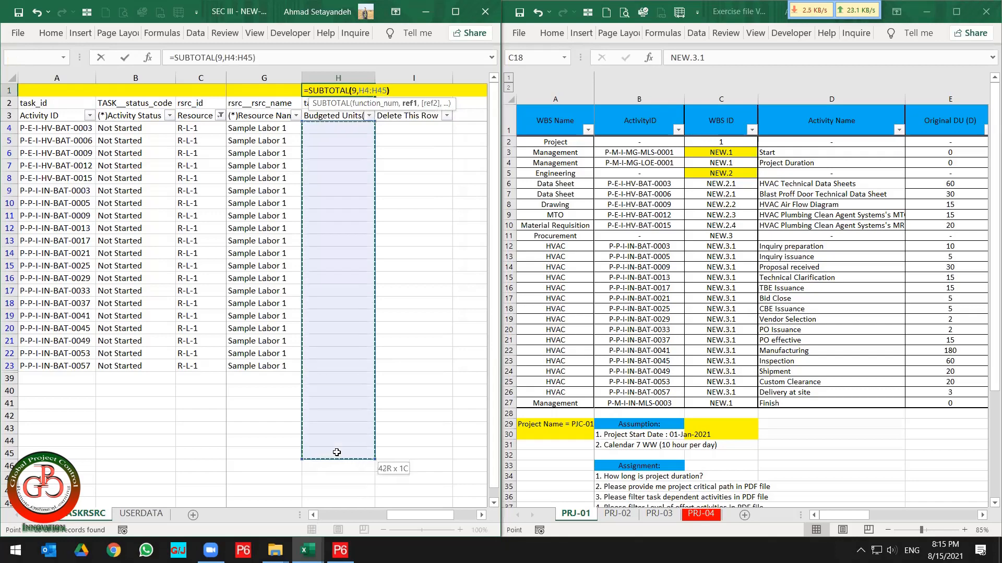
{"action": "type", "text": ")"}
{"action": "key", "text": "Return"}
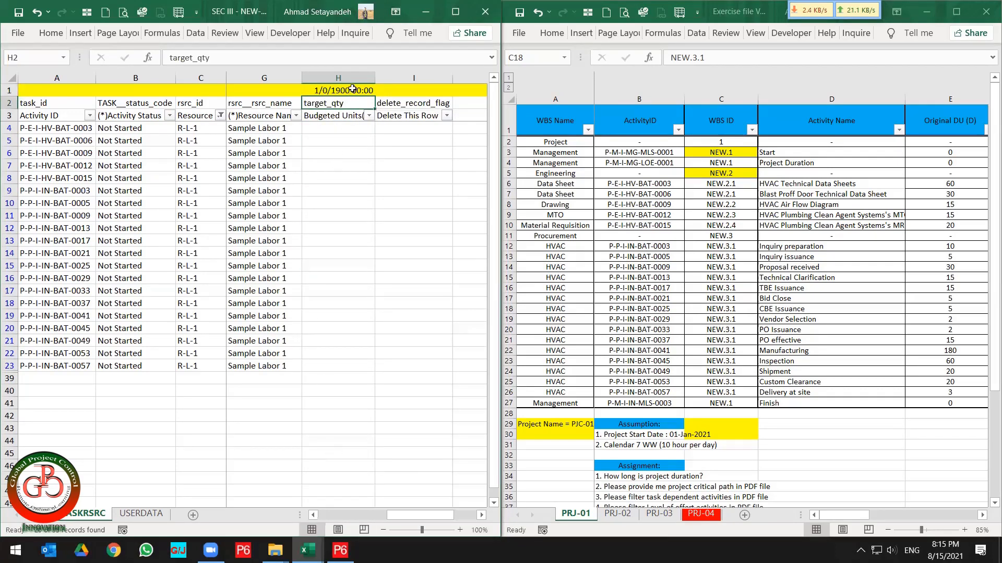
Format cell H1 as Number with 2 decimal places and the 1000 separator.
{"action": "left_click", "coordinate": [348, 91]}
{"action": "left_click", "coordinate": [64, 35]}
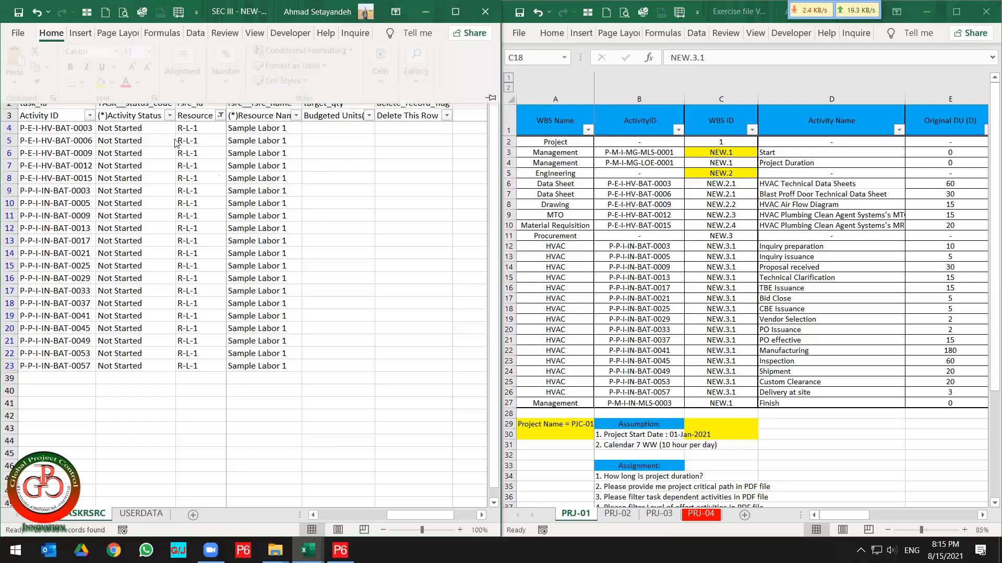
{"action": "left_click", "coordinate": [232, 86]}
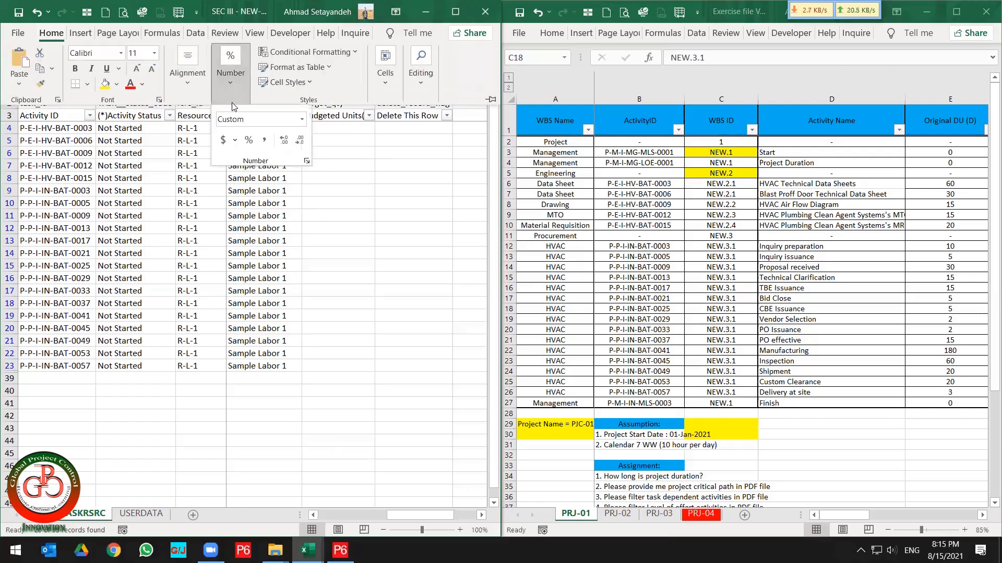
{"action": "left_click", "coordinate": [303, 120]}
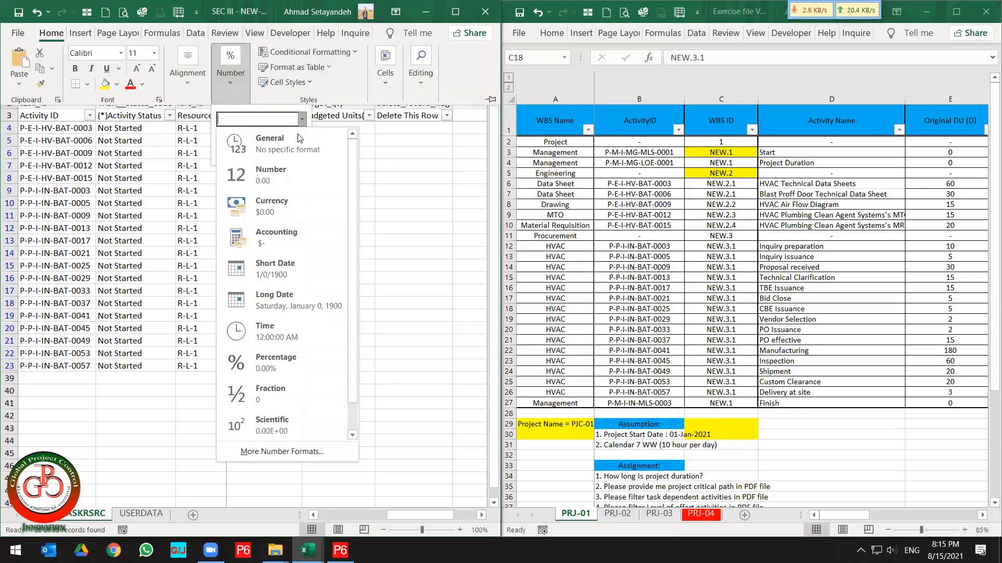
{"action": "left_click", "coordinate": [294, 175]}
{"action": "left_click", "coordinate": [307, 160]}
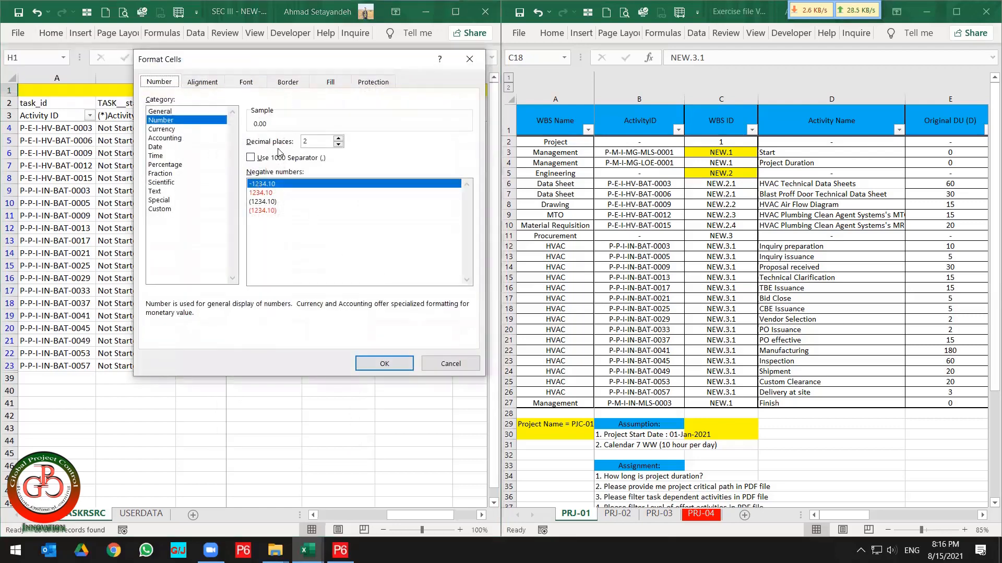
{"action": "left_click", "coordinate": [277, 158]}
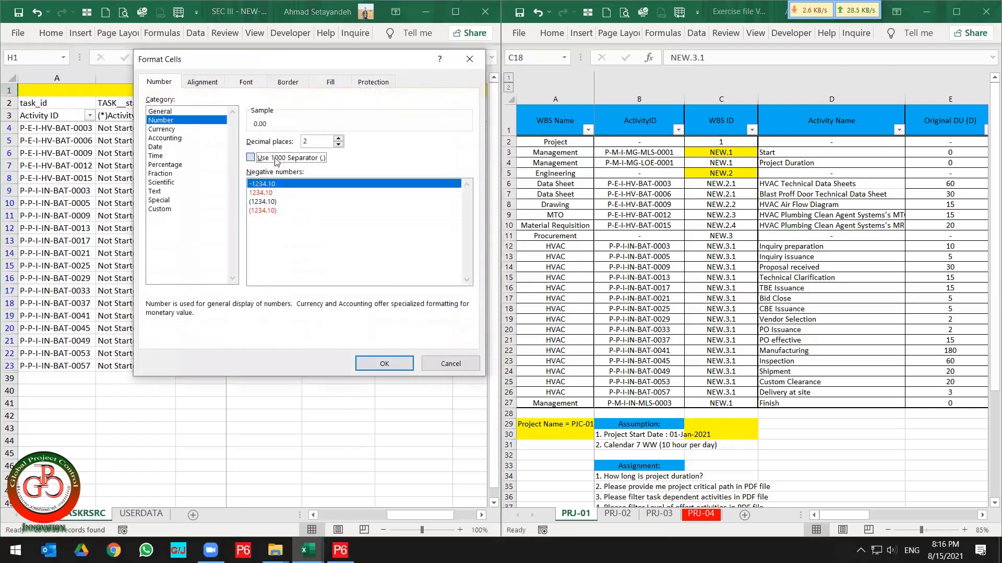
{"action": "left_click", "coordinate": [384, 363]}
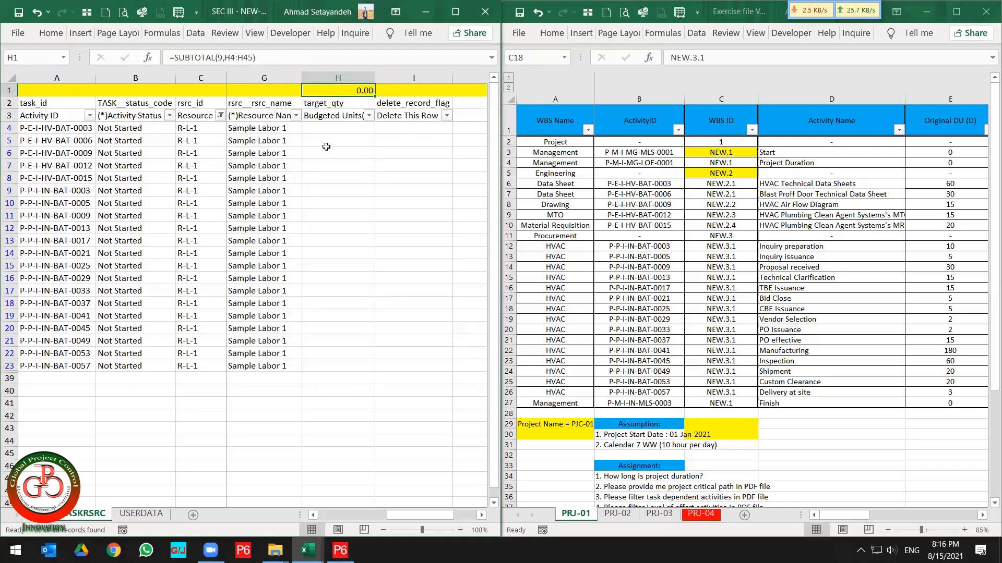
Review the TASKRSRC sheet columns around the target_qty column, ending on the first Budgeted Units cell H4.
{"action": "left_click", "coordinate": [330, 125]}
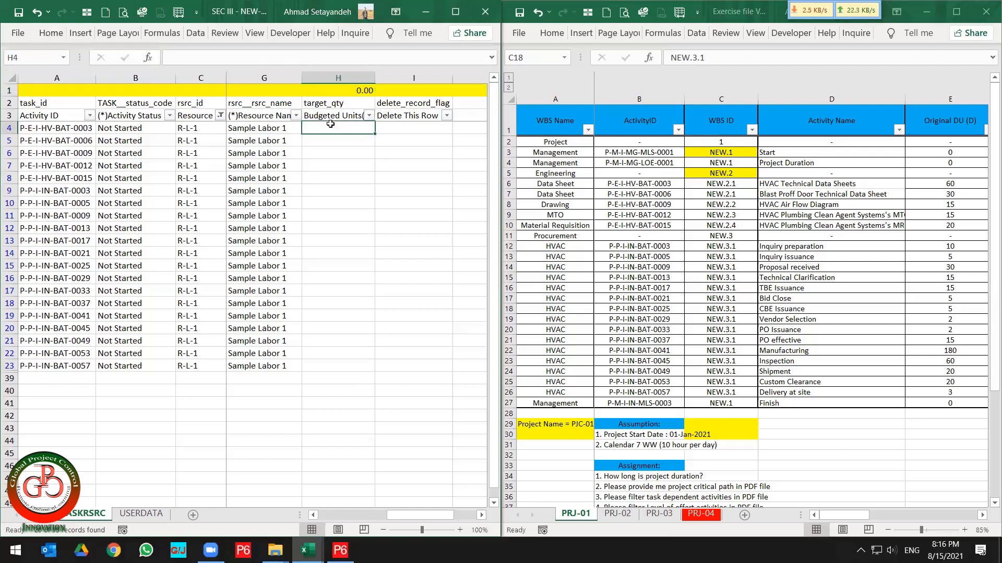
{"action": "key", "text": "Left"}
{"action": "key", "text": "Left"}
{"action": "key", "text": "Left"}
{"action": "key", "text": "Left"}
{"action": "key", "text": "Left"}
{"action": "key", "text": "Left"}
{"action": "key", "text": "Left"}
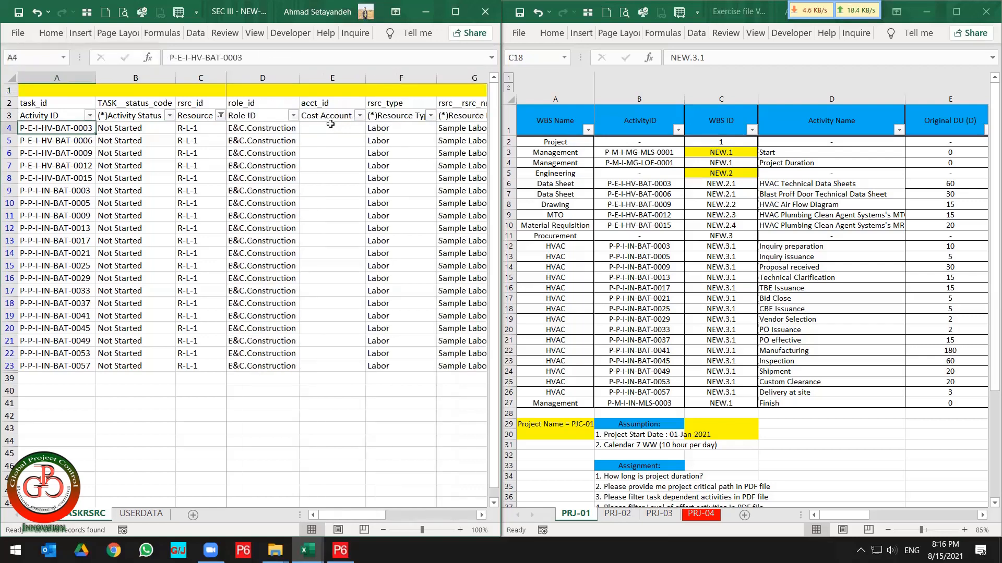
{"action": "key", "text": "Right"}
{"action": "key", "text": "Right"}
{"action": "key", "text": "Right"}
{"action": "key", "text": "Right"}
{"action": "key", "text": "Right"}
{"action": "key", "text": "Right"}
{"action": "key", "text": "Right"}
{"action": "key", "text": "Right"}
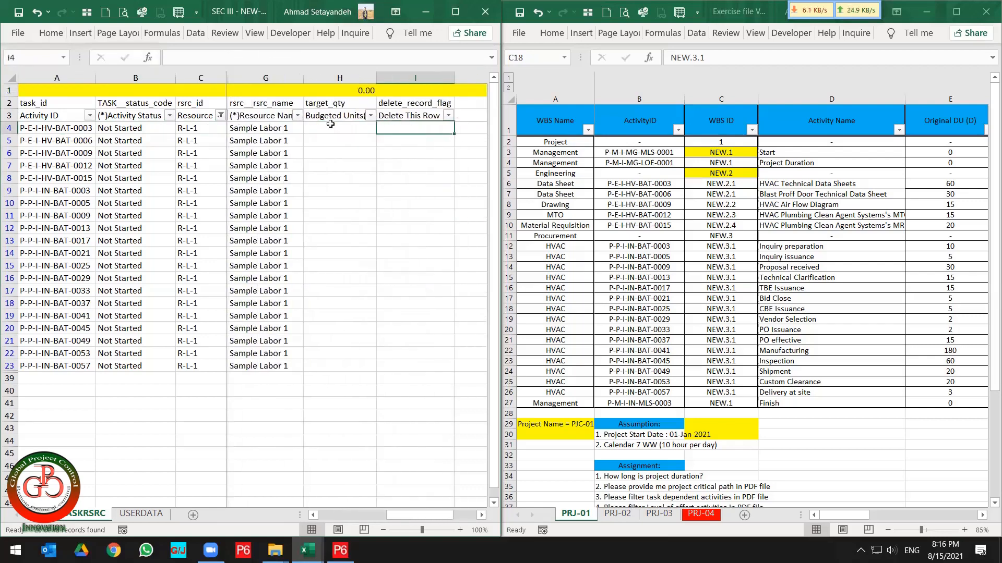
{"action": "key", "text": "Left"}
{"action": "key", "text": "Left"}
{"action": "key", "text": "Right"}
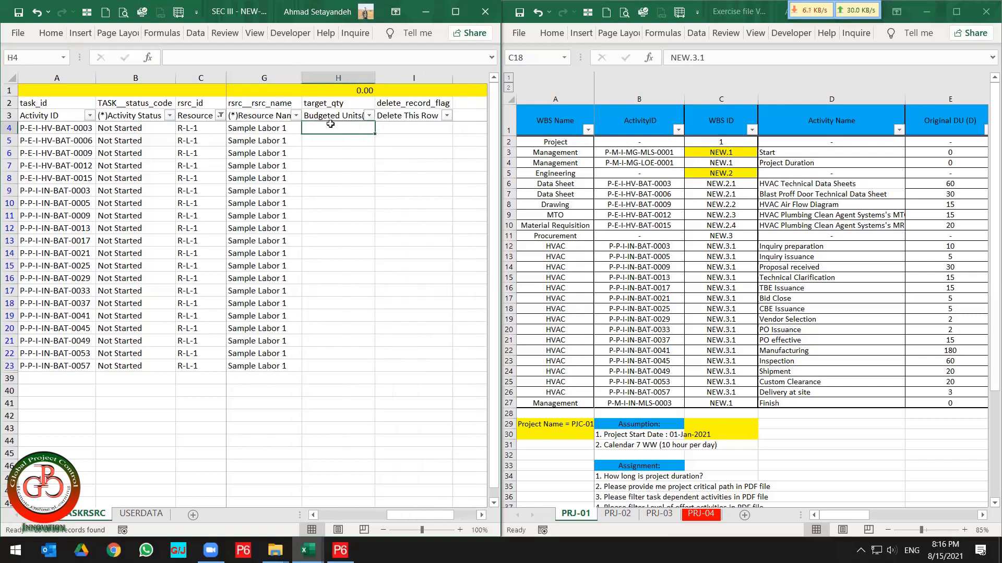
Enter =VLOOKUP(A4,'[Exercise file Ver.5.xlsx]PRJ-01'!$B:$N,13,) in H4 to pull the R-1 budget hours.
{"action": "type", "text": "=vlo"}
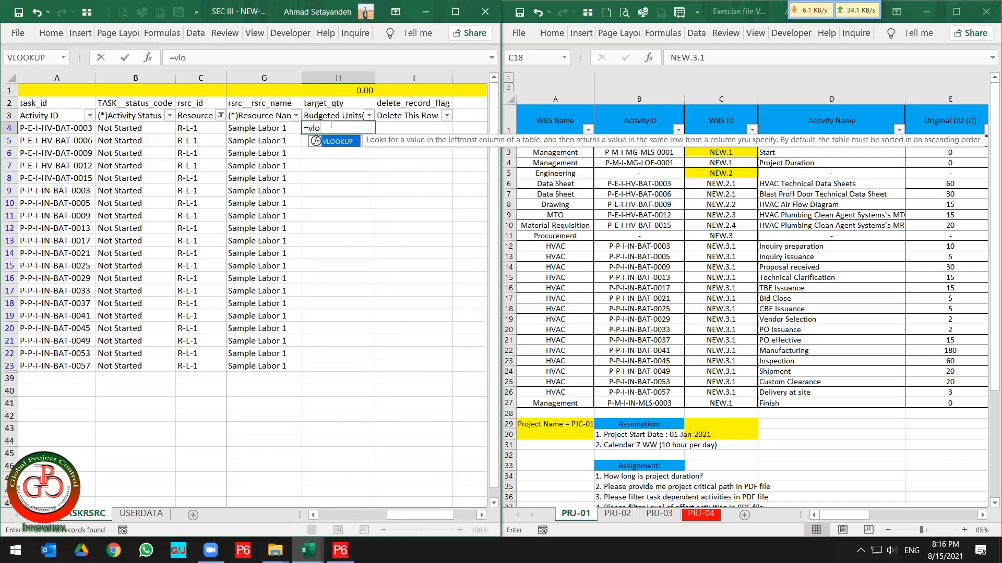
{"action": "double_click", "coordinate": [332, 142]}
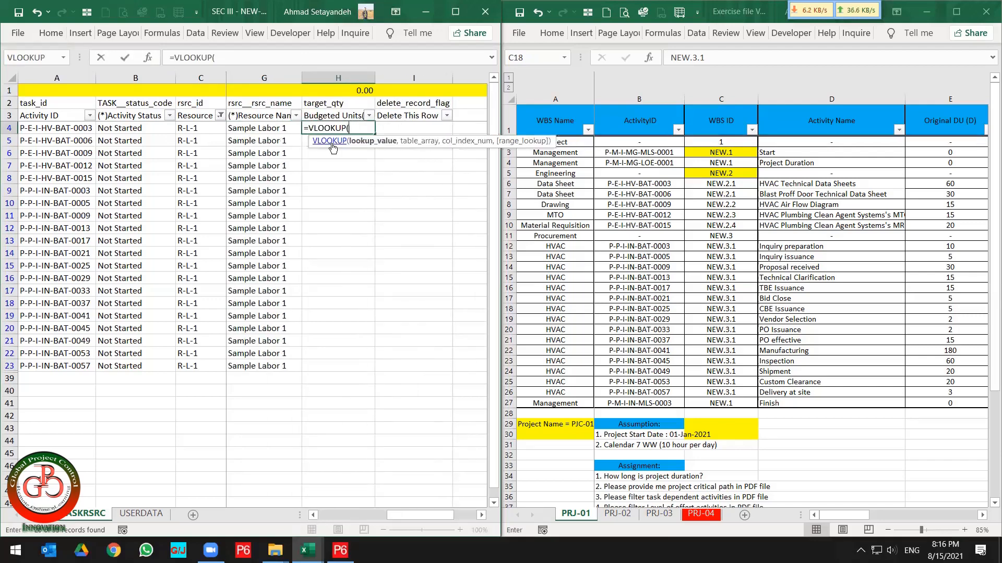
{"action": "left_click", "coordinate": [54, 128]}
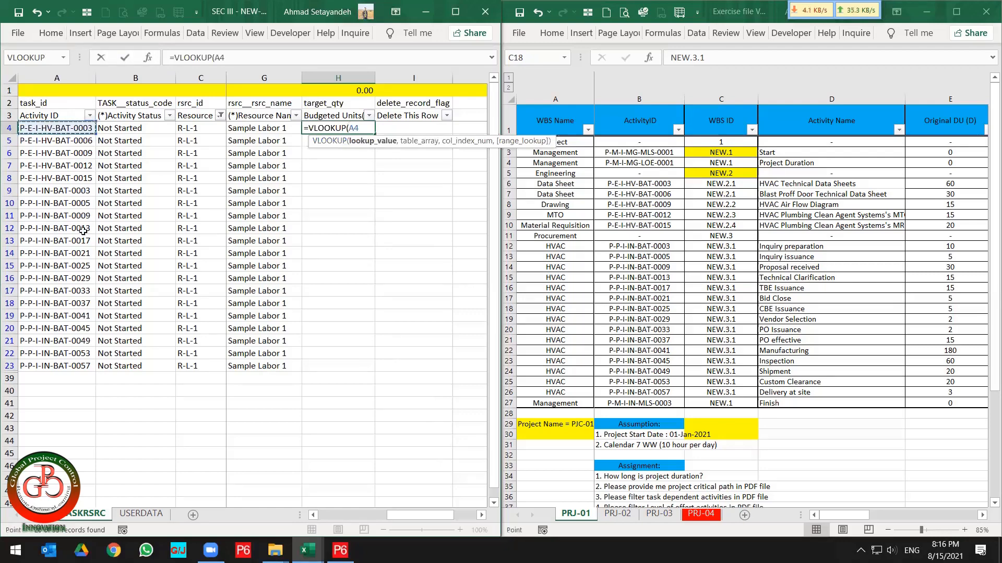
{"action": "type", "text": ","}
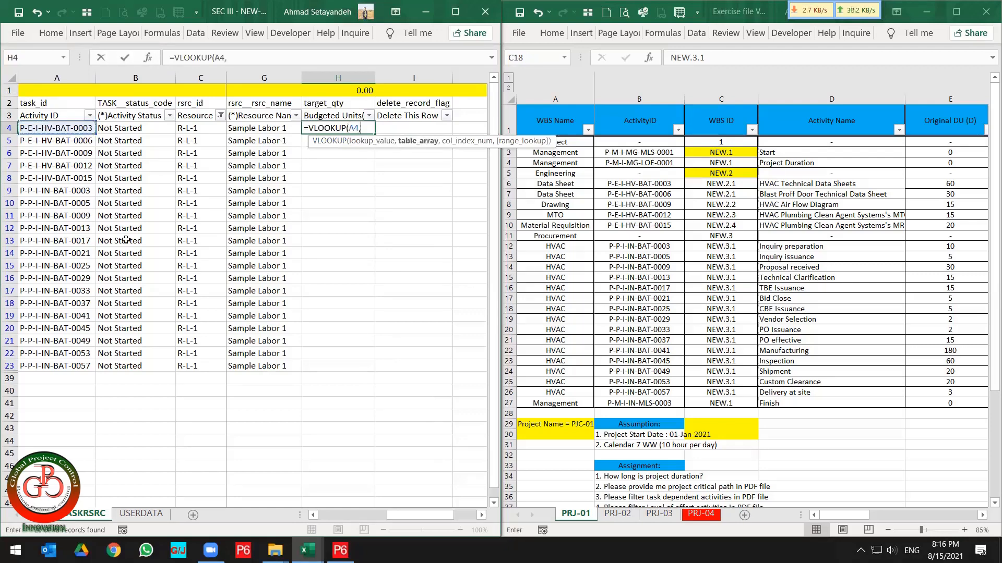
{"action": "left_click", "coordinate": [649, 210]}
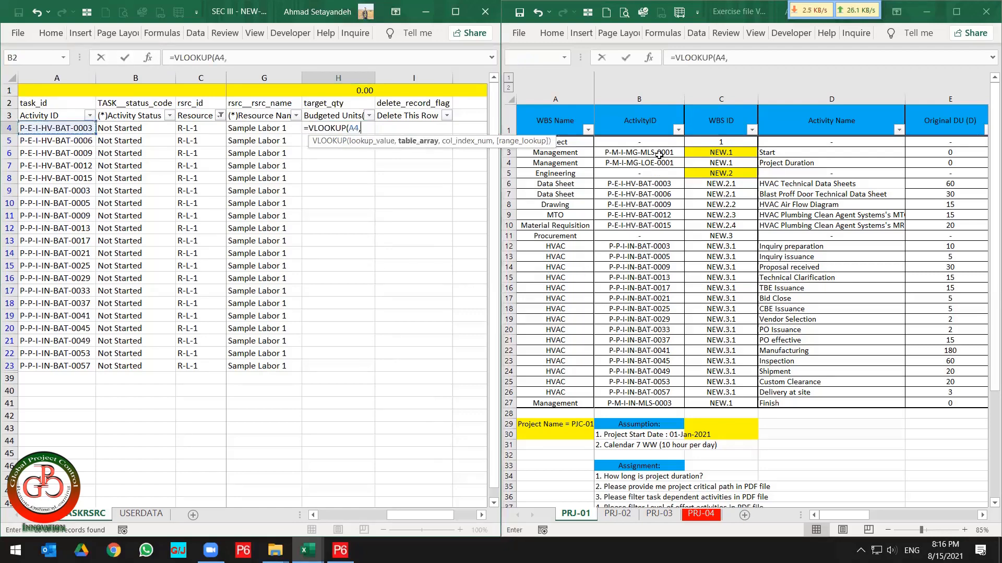
{"action": "left_click", "coordinate": [658, 97]}
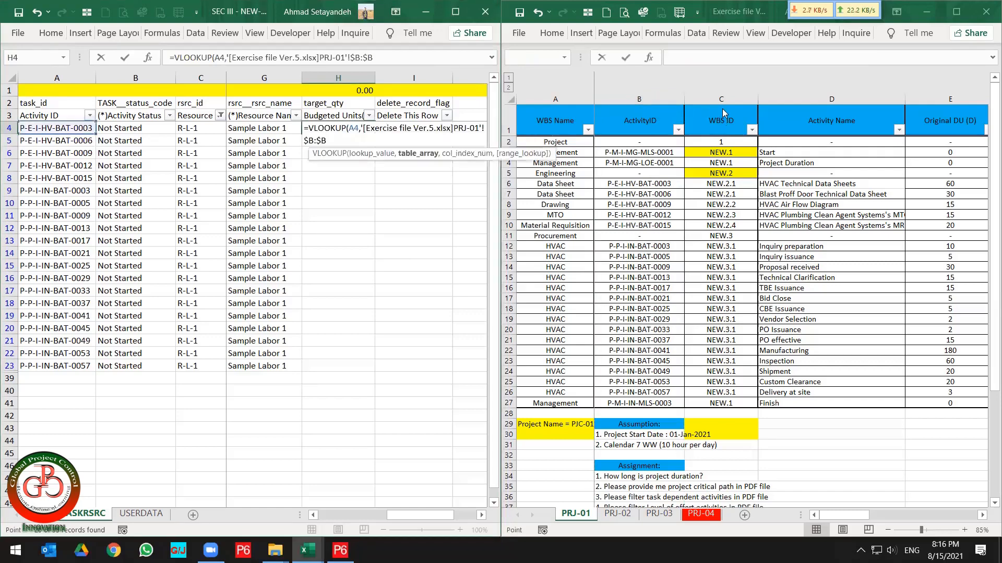
{"action": "left_click", "coordinate": [647, 99]}
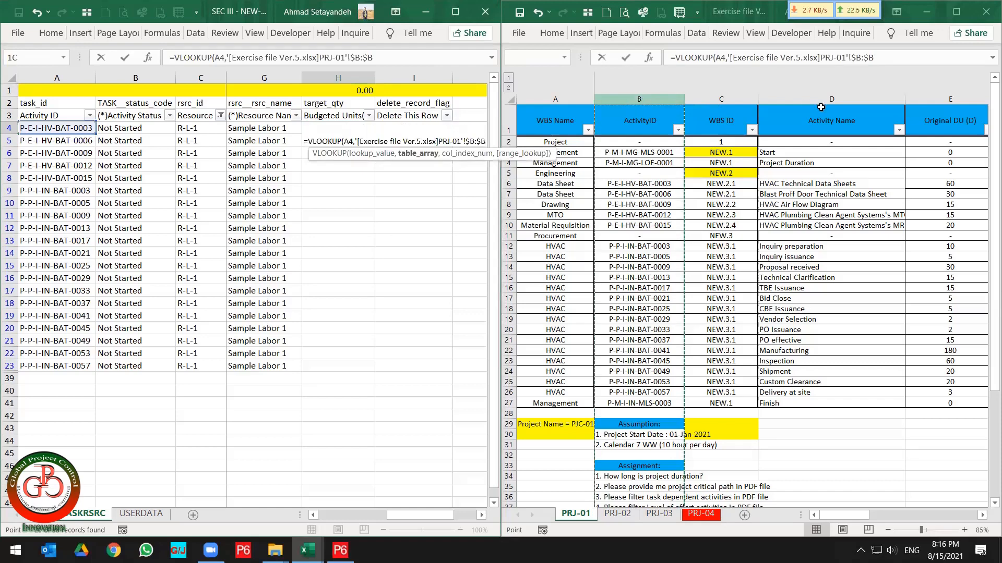
{"action": "left_click_drag", "start_coordinate": [820, 107], "coordinate": [773, 132]}
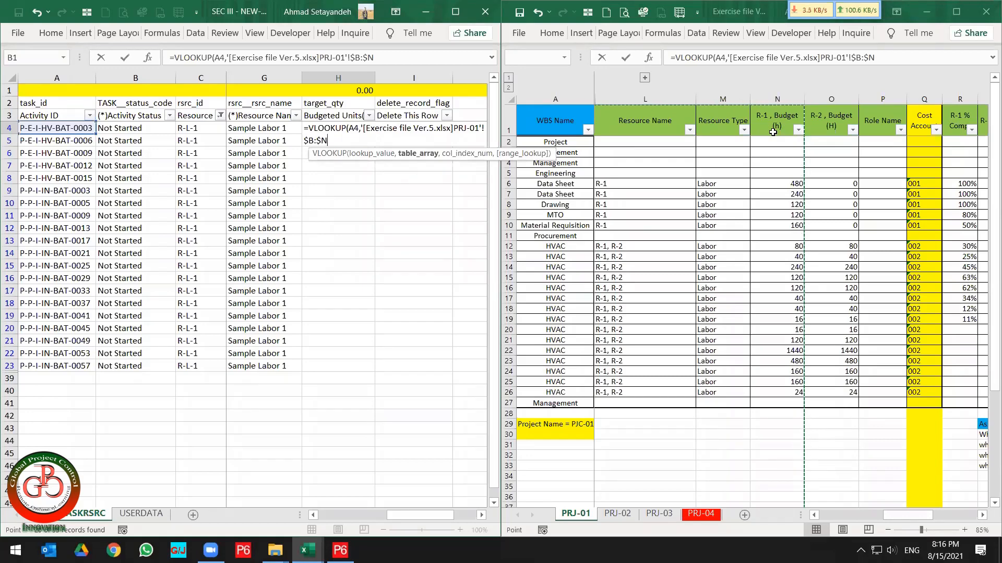
{"action": "type", "text": ",13"}
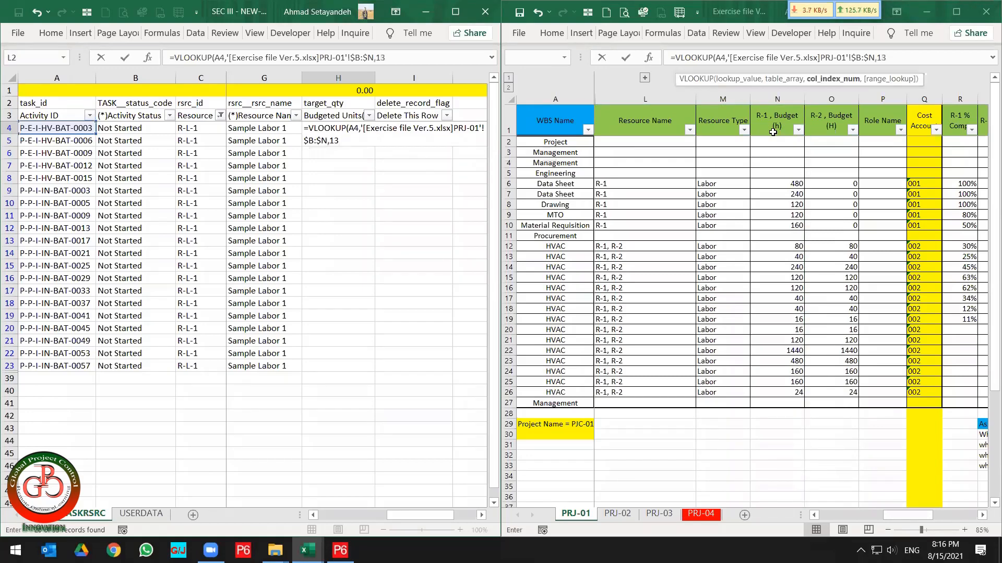
{"action": "type", "text": ","}
{"action": "key", "text": "Return"}
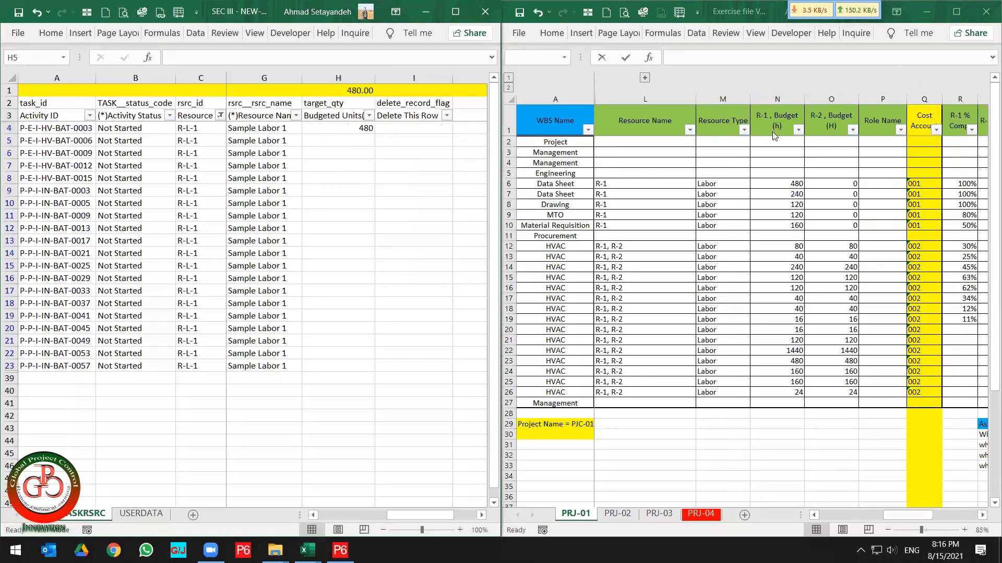
Copy the H4 lookup formula down through H23 for the remaining visible R-L-1 rows, pasting formulas only.
{"action": "left_click", "coordinate": [356, 129]}
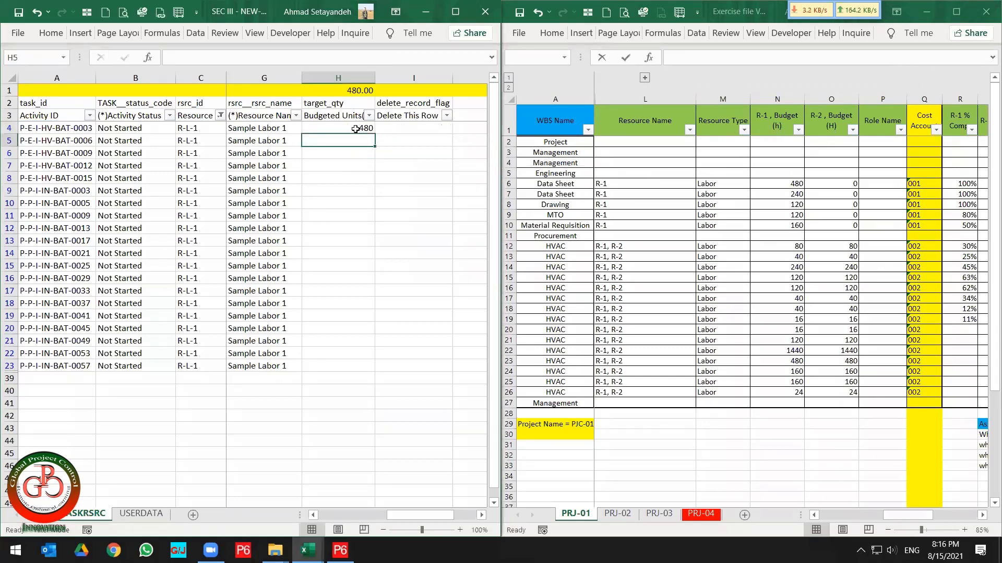
{"action": "key", "text": "ctrl+c"}
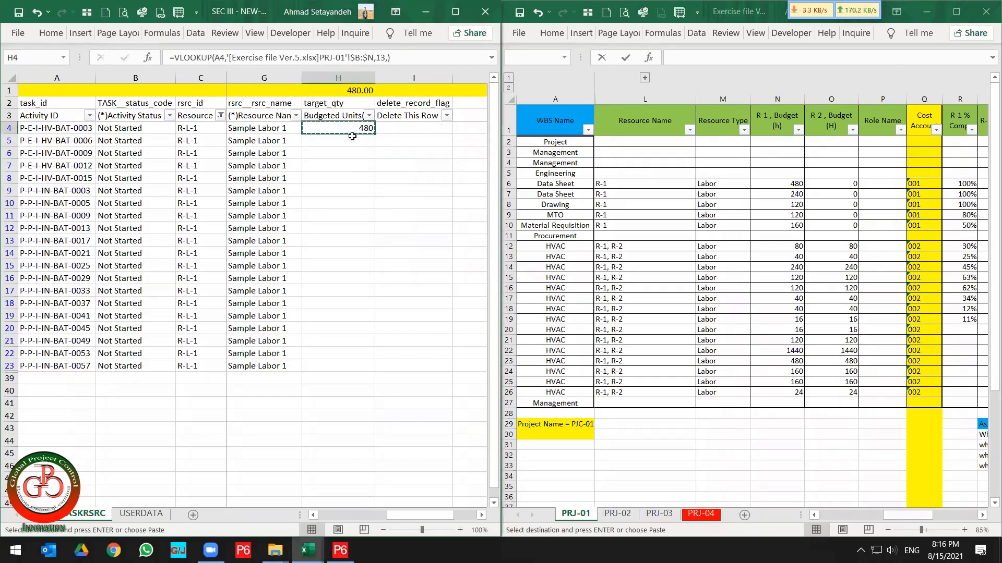
{"action": "left_click_drag", "start_coordinate": [352, 142], "coordinate": [331, 362]}
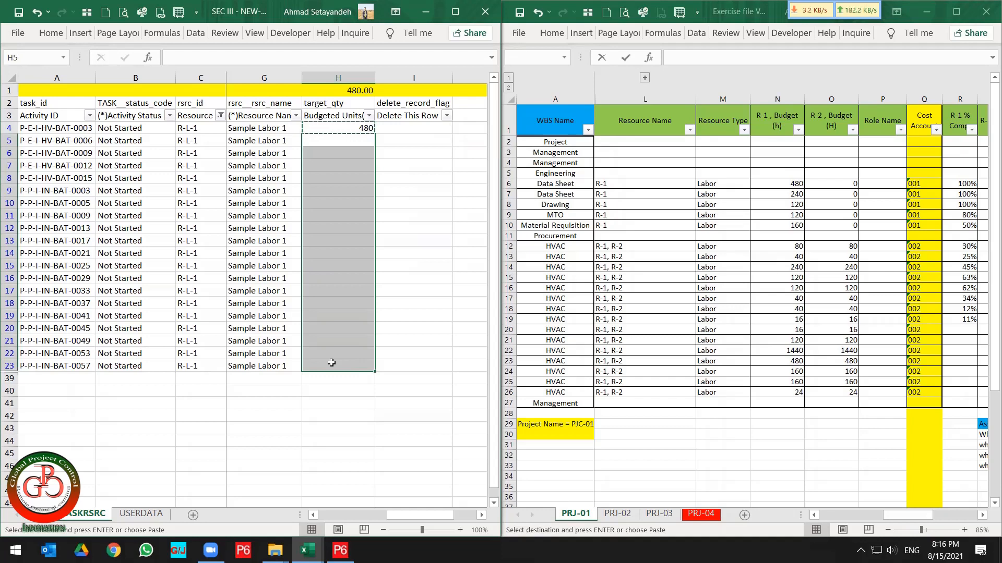
{"action": "right_click", "coordinate": [329, 265]}
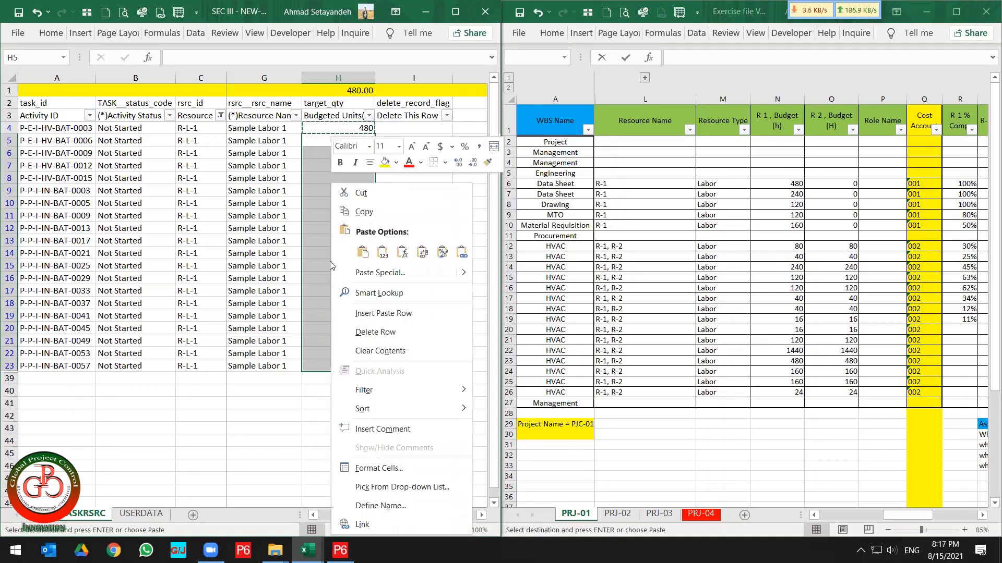
{"action": "left_click", "coordinate": [399, 255]}
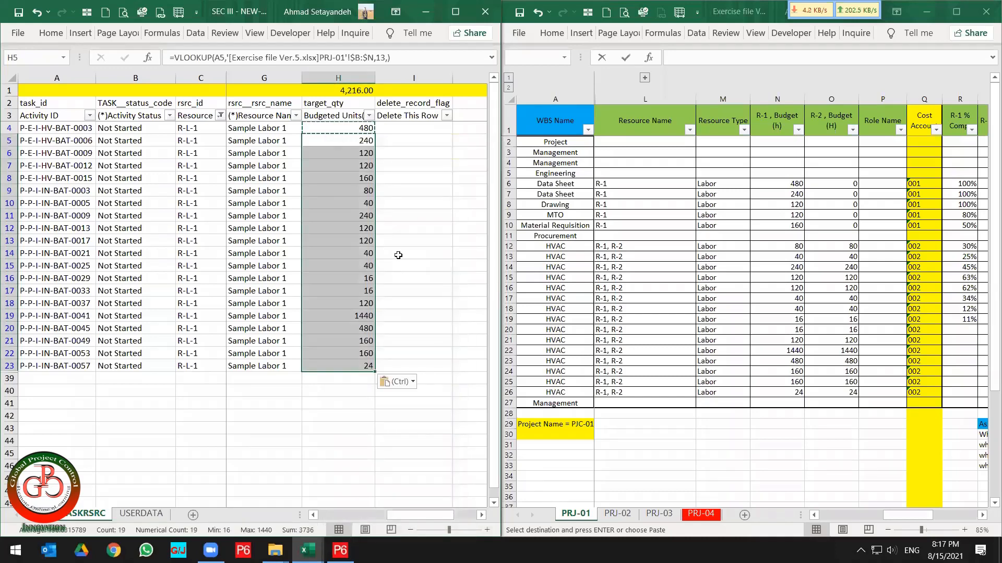
{"action": "left_click", "coordinate": [398, 255]}
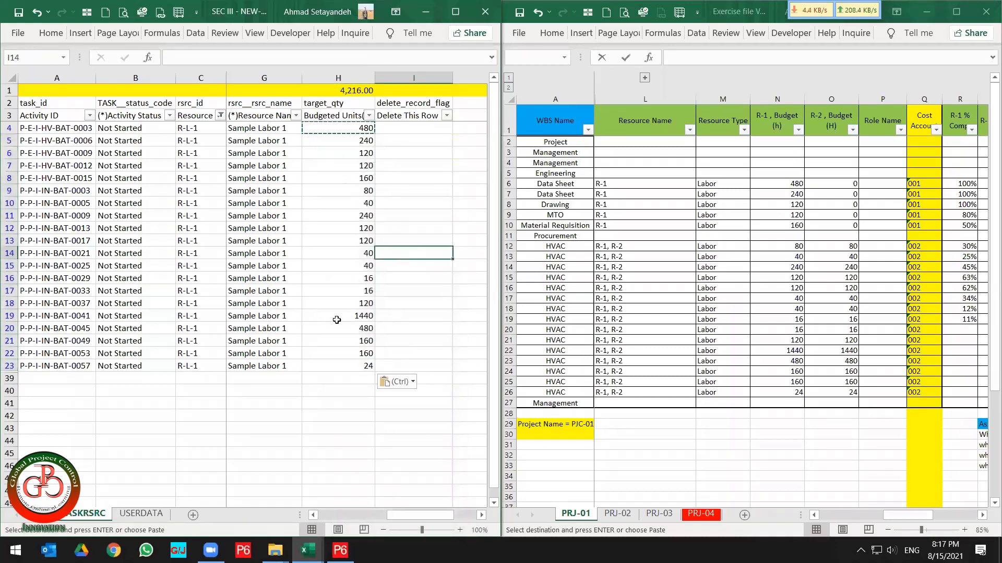
Compare the H1 subtotal with the sum of the R-1 budget hours in N6:N26 of the PRJ-01 sheet.
{"action": "left_click", "coordinate": [337, 90]}
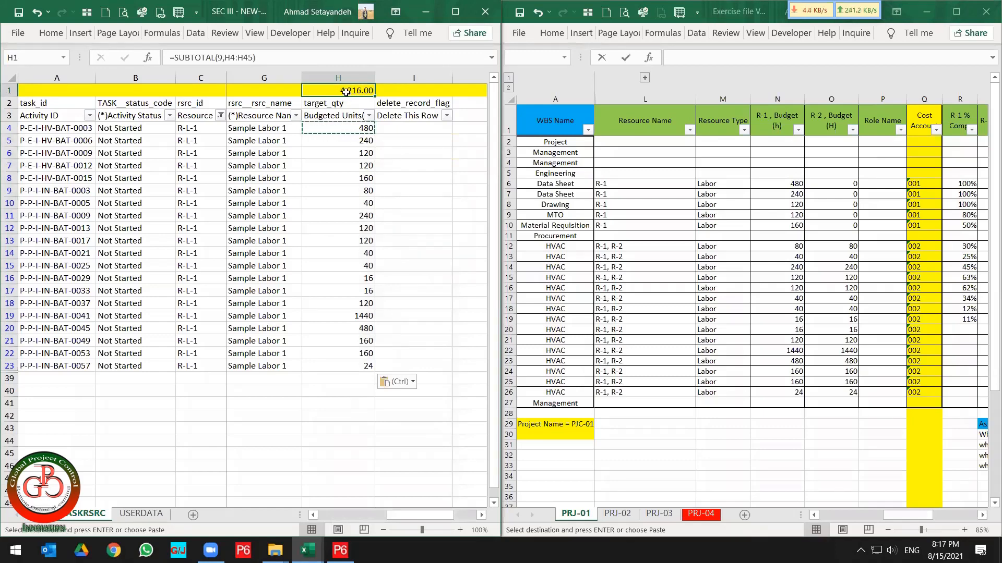
{"action": "left_click", "coordinate": [799, 188]}
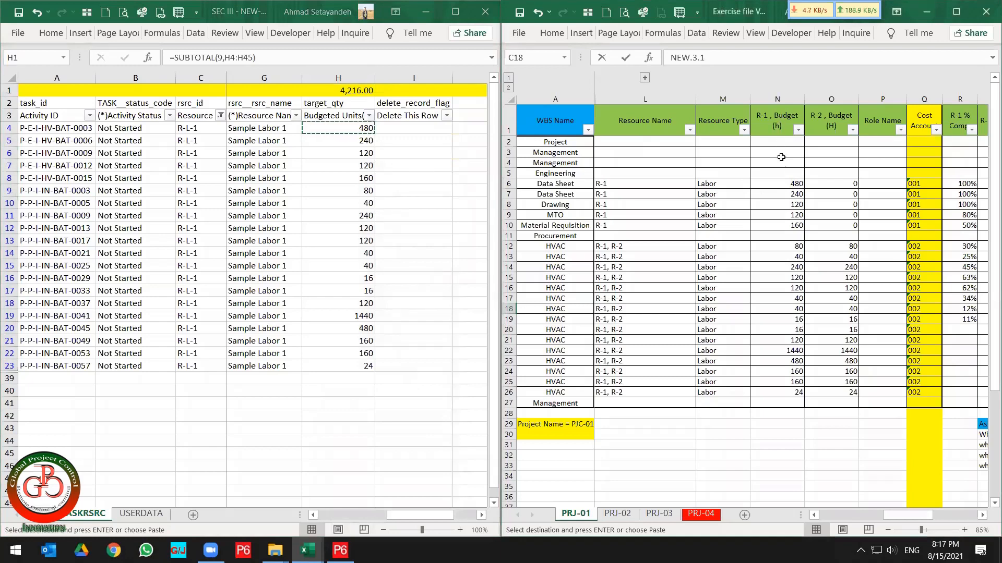
{"action": "left_click_drag", "start_coordinate": [778, 184], "coordinate": [781, 395]}
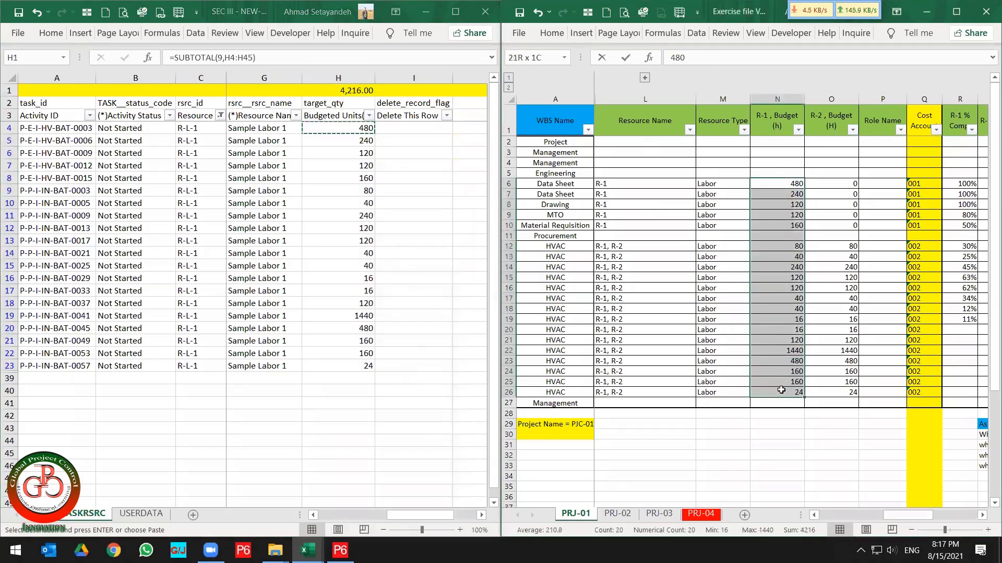
{"action": "key", "text": "ctrl+v"}
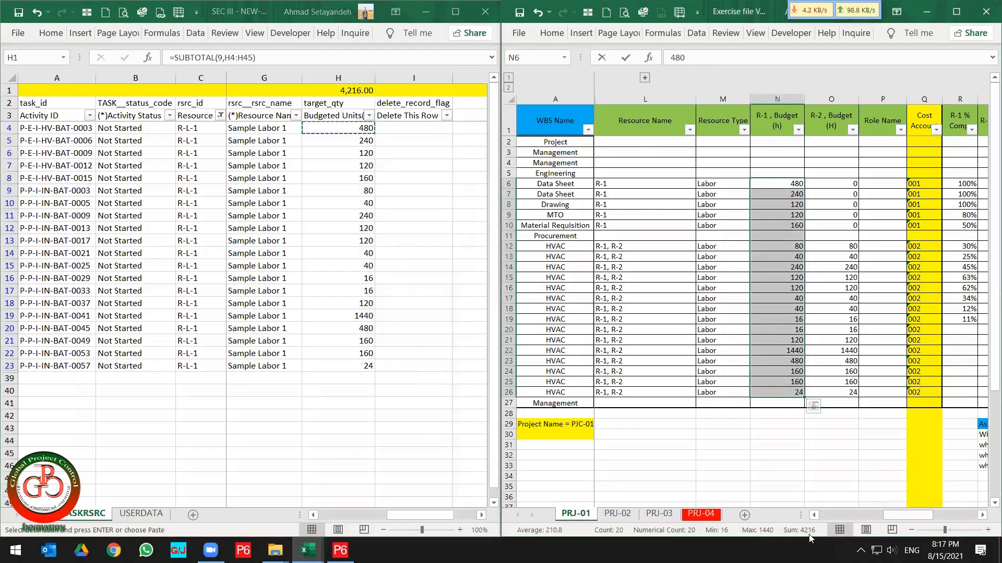
Merge and center cells N29:N30 below the R-1 Budget column.
{"action": "left_click", "coordinate": [783, 432]}
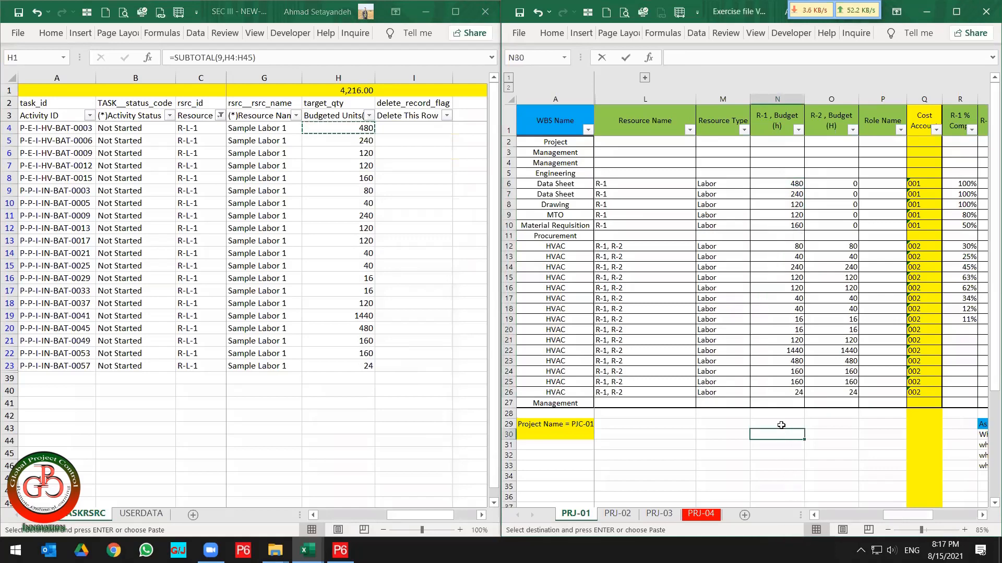
{"action": "left_click_drag", "start_coordinate": [780, 424], "coordinate": [779, 434]}
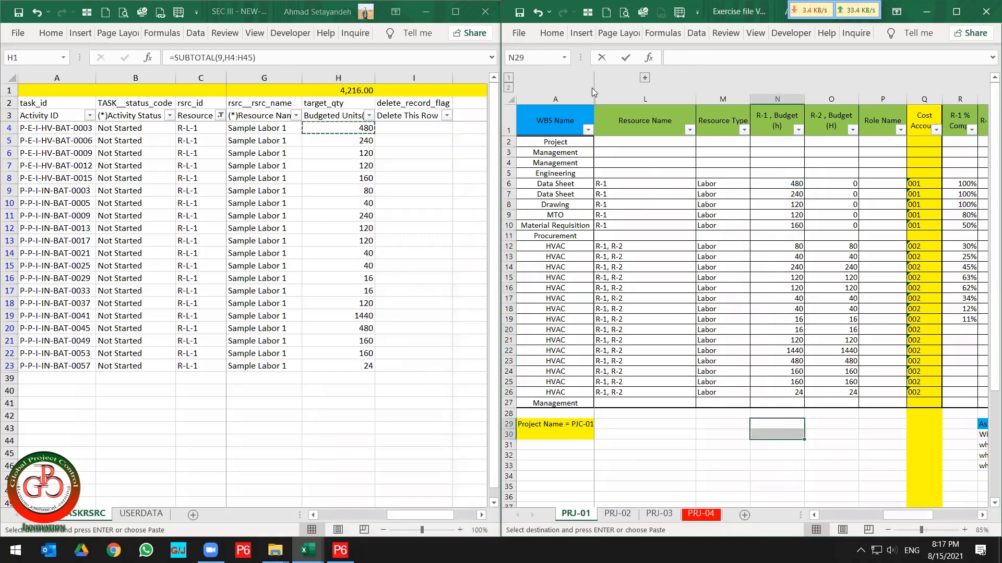
{"action": "left_click", "coordinate": [555, 33]}
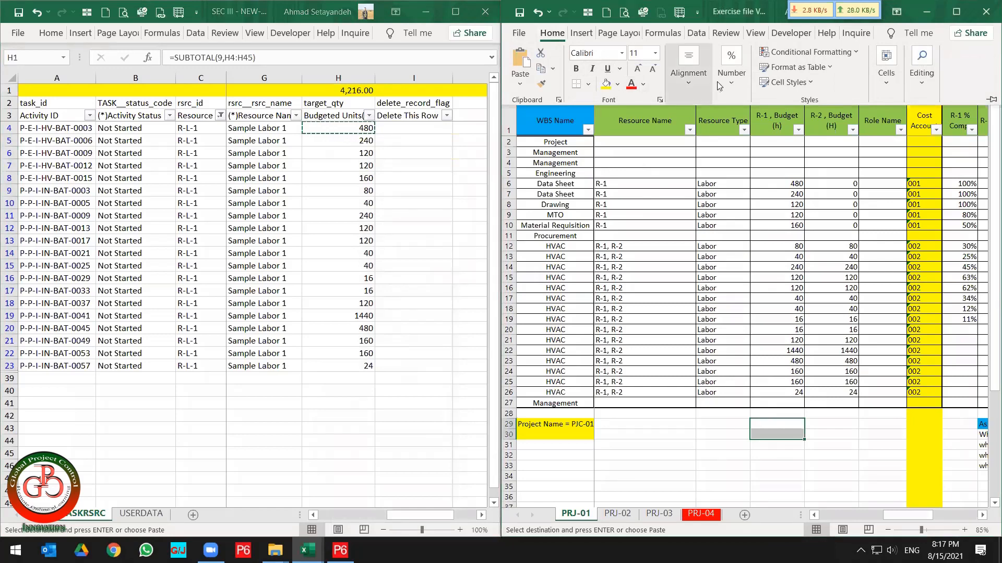
{"action": "left_click", "coordinate": [687, 78]}
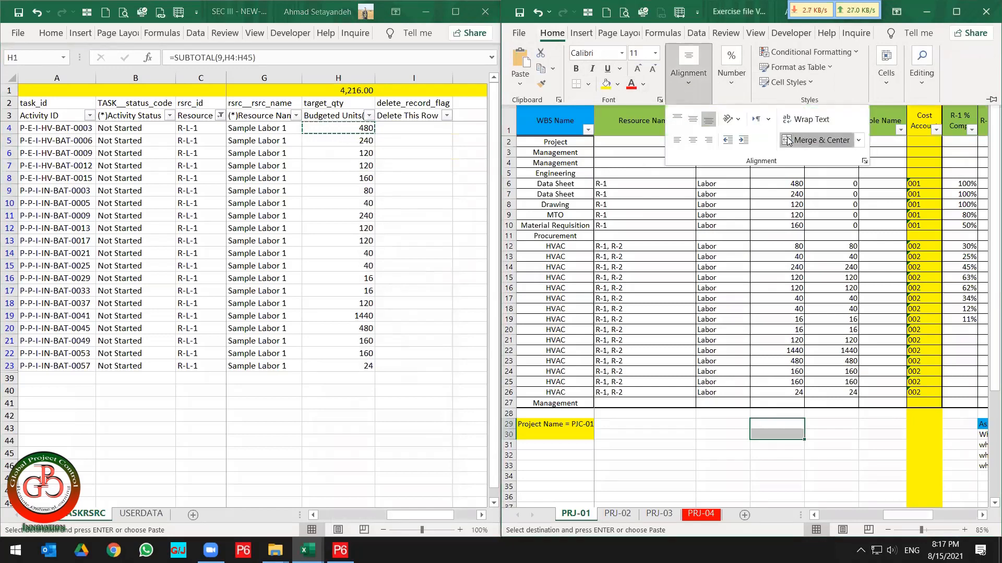
{"action": "left_click", "coordinate": [779, 470]}
{"action": "left_click", "coordinate": [772, 428]}
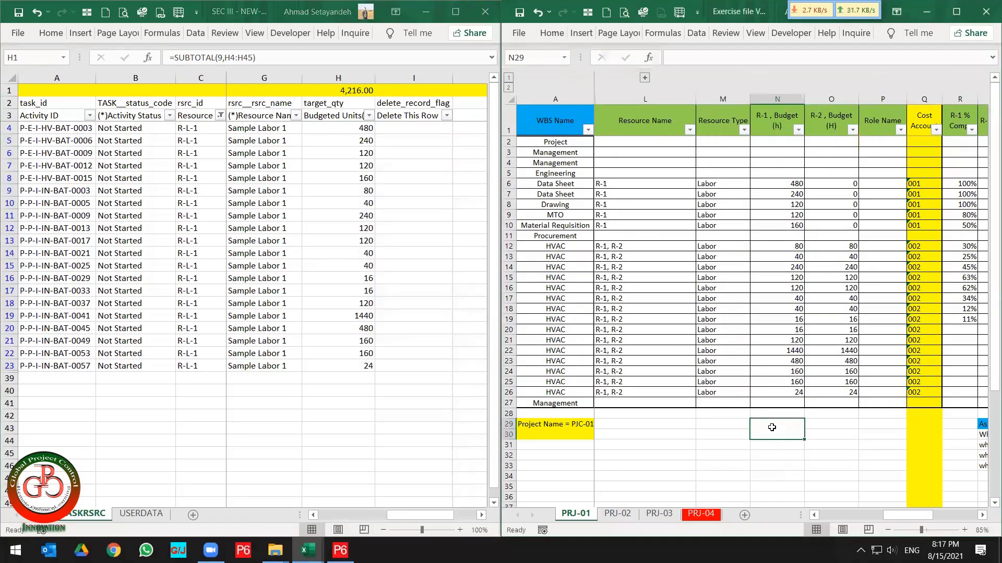
Enter =SUM(N6:N26) in the merged cell to total the R-1 budget hours.
{"action": "type", "text": "=sum("}
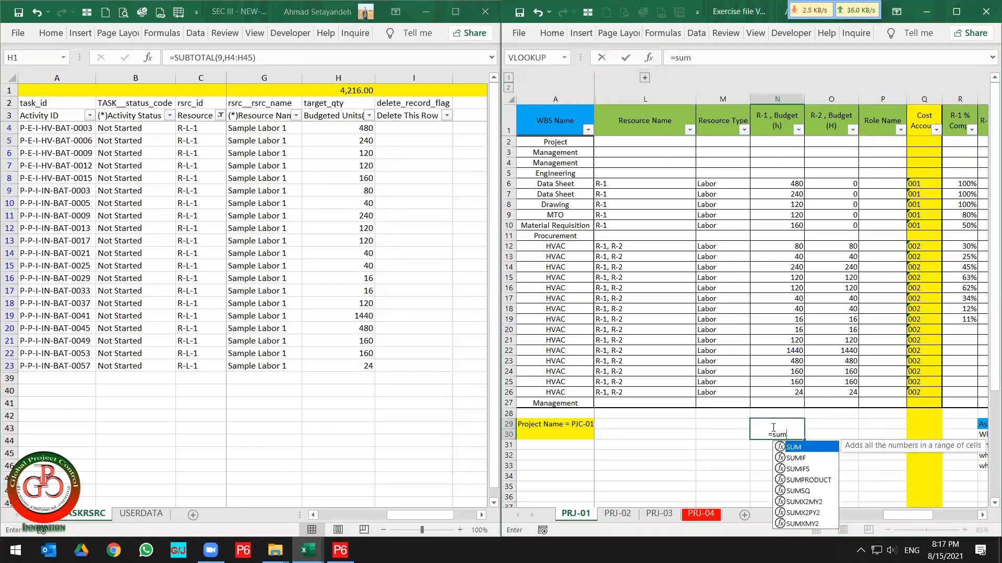
{"action": "key", "text": "Up"}
{"action": "key", "text": "Up"}
{"action": "key", "text": "Up"}
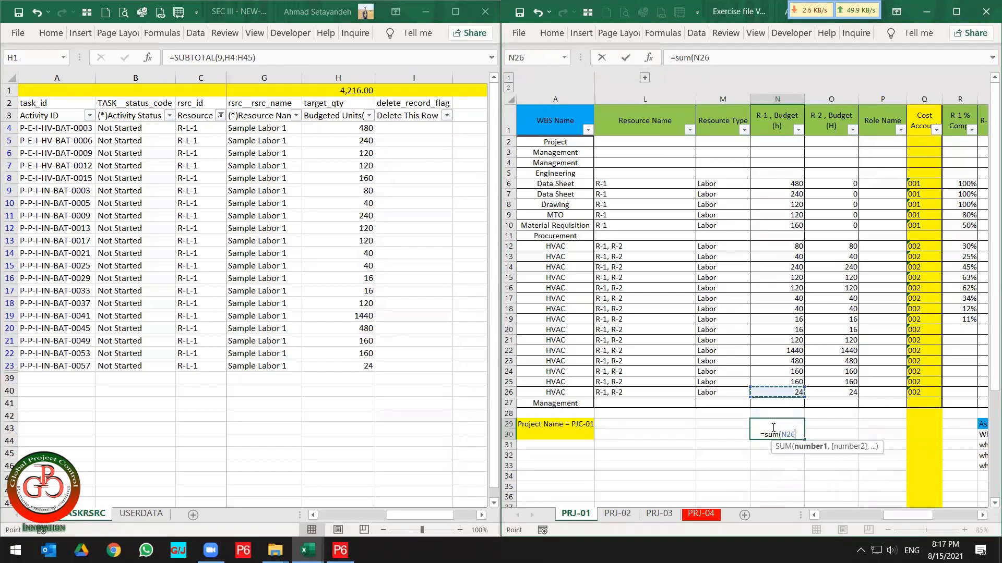
{"action": "key", "text": "ctrl+shift+Up"}
{"action": "key", "text": "ctrl+shift+Up"}
{"action": "key", "text": "ctrl+shift+Up"}
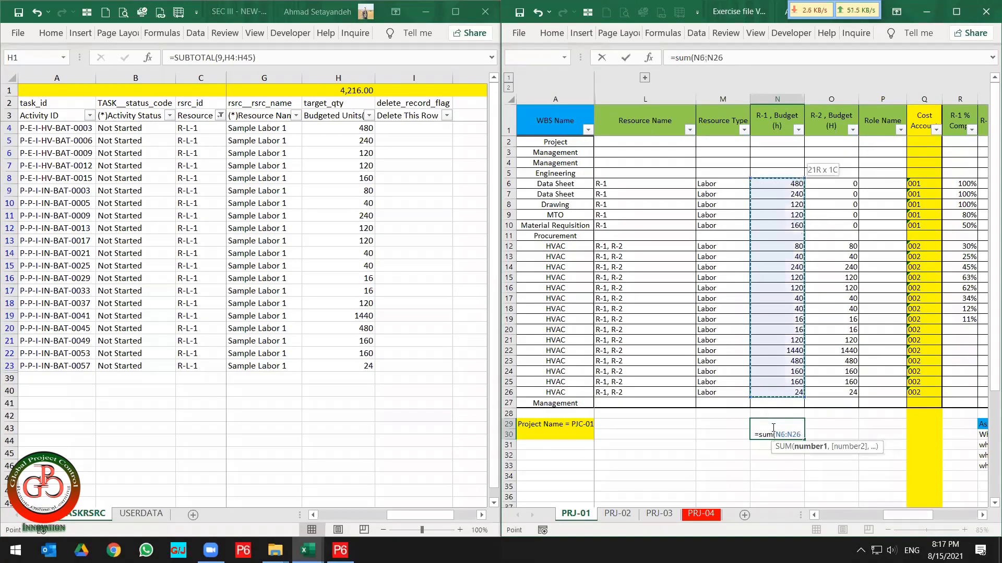
{"action": "key", "text": "Return"}
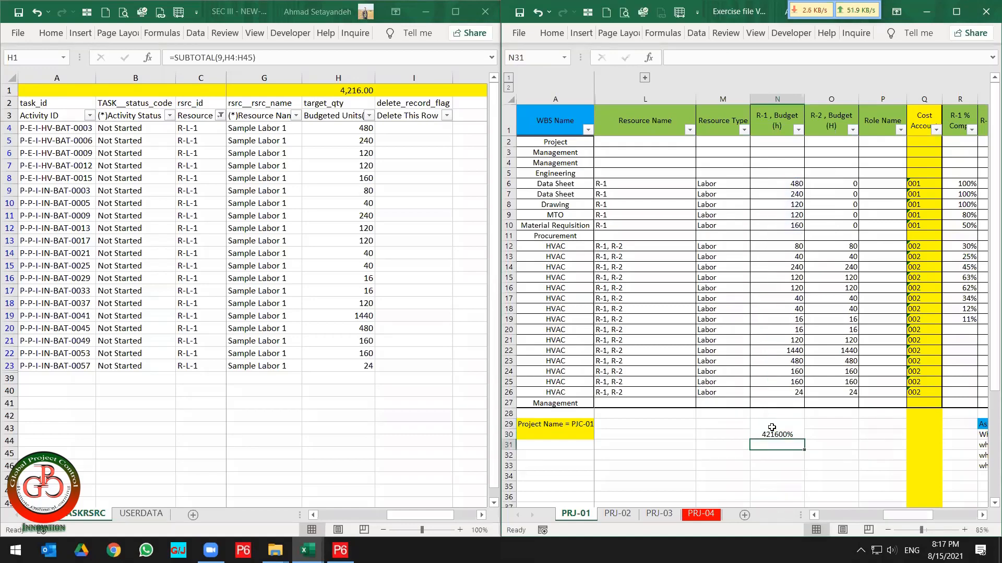
Format the merged R-1 total cell with a 16 pt font and the Number format.
{"action": "left_click", "coordinate": [772, 428]}
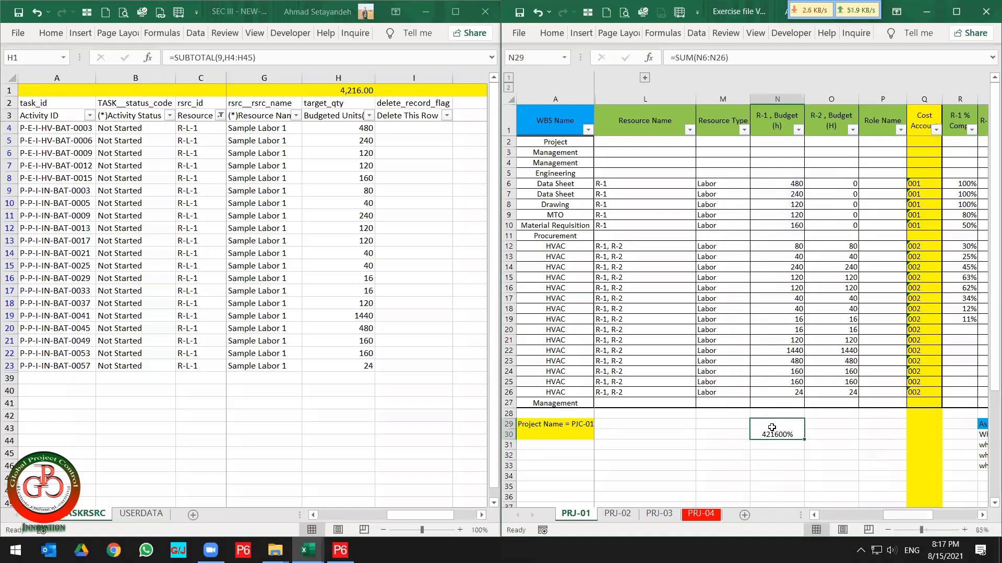
{"action": "left_click", "coordinate": [551, 33]}
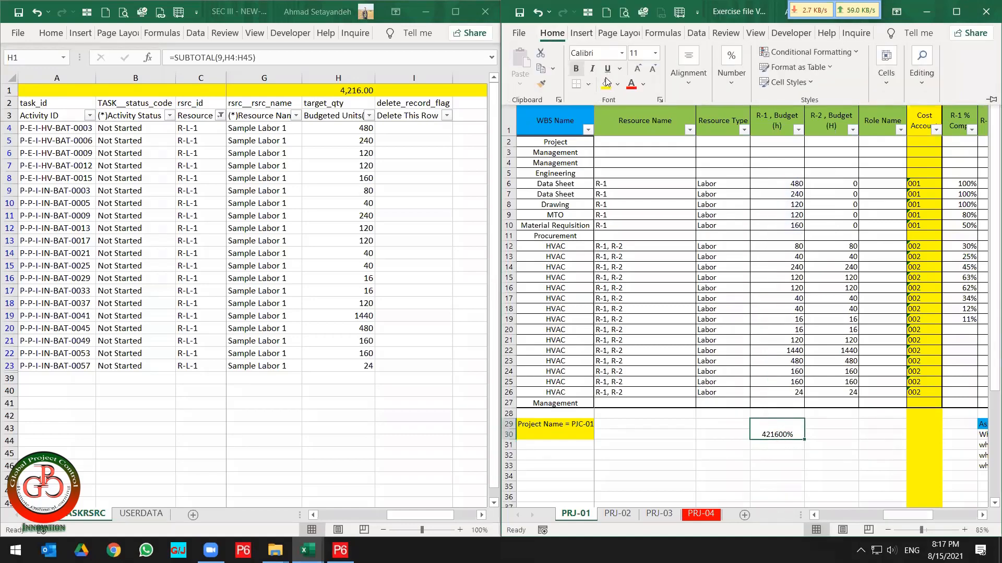
{"action": "left_click", "coordinate": [639, 69]}
{"action": "left_click", "coordinate": [639, 69]}
{"action": "left_click", "coordinate": [639, 68]}
{"action": "left_click", "coordinate": [734, 86]}
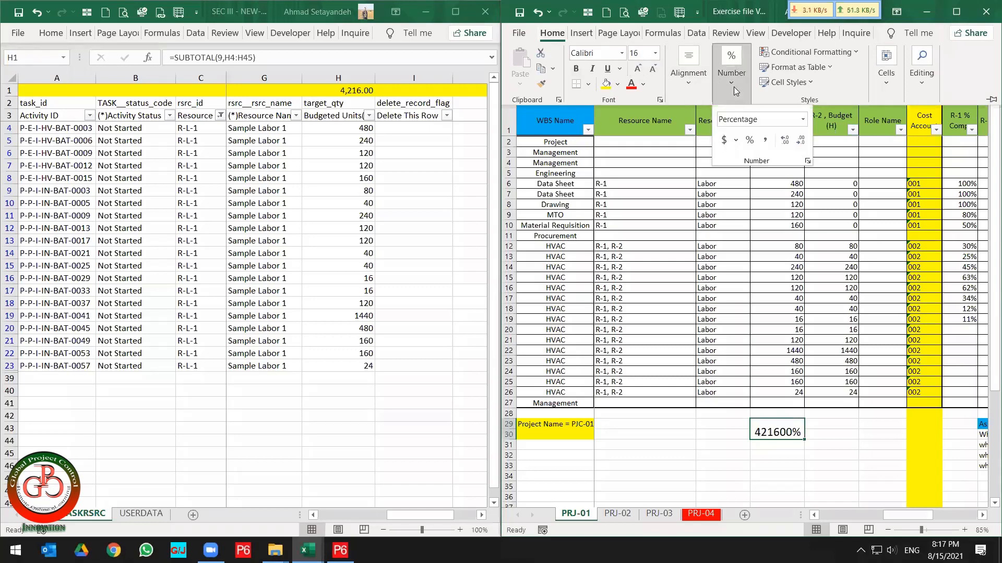
{"action": "left_click", "coordinate": [803, 119]}
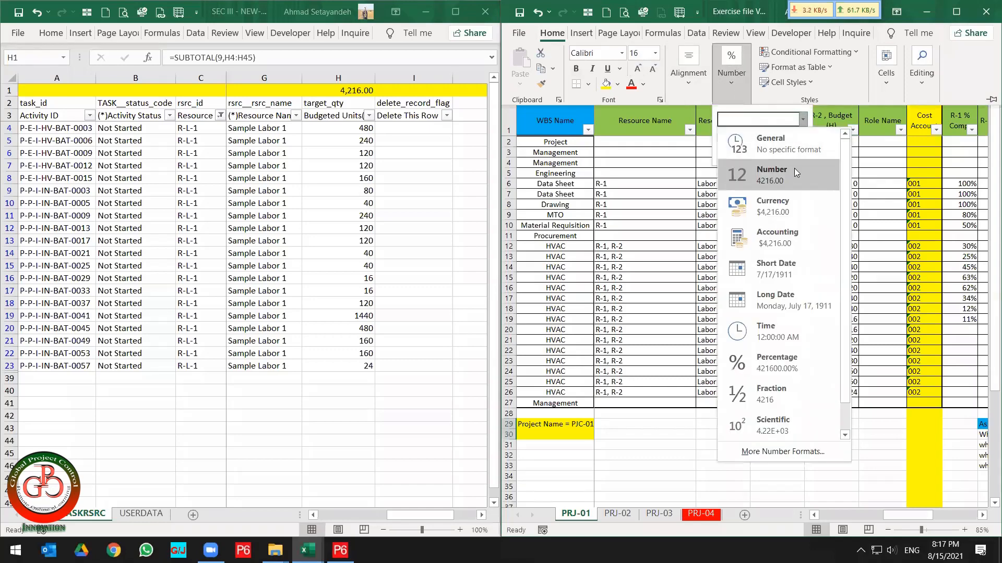
{"action": "left_click", "coordinate": [793, 175]}
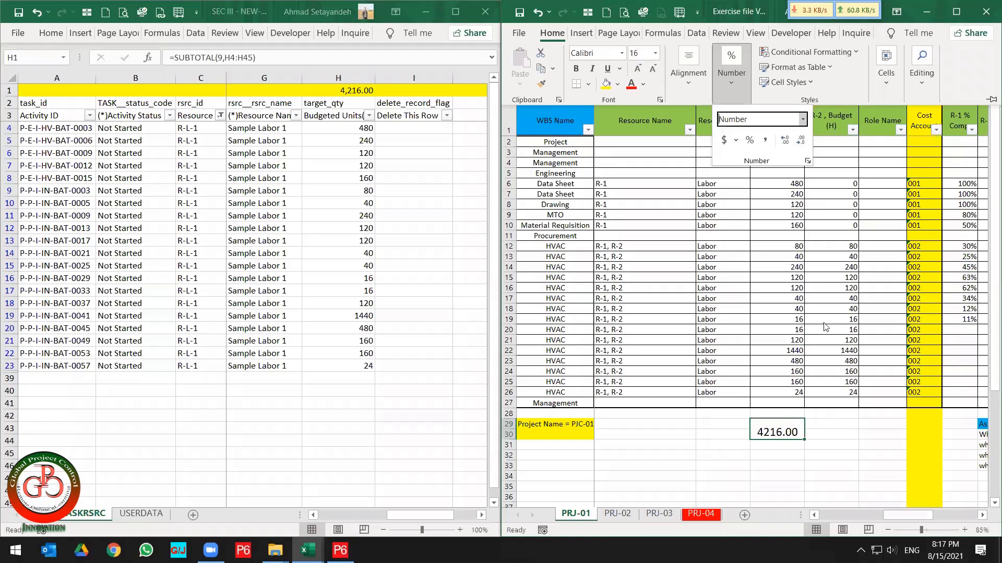
Copy the R-1 total cell into O29 to total the R-2 budget hours.
{"action": "left_click", "coordinate": [785, 432]}
{"action": "left_click", "coordinate": [819, 426]}
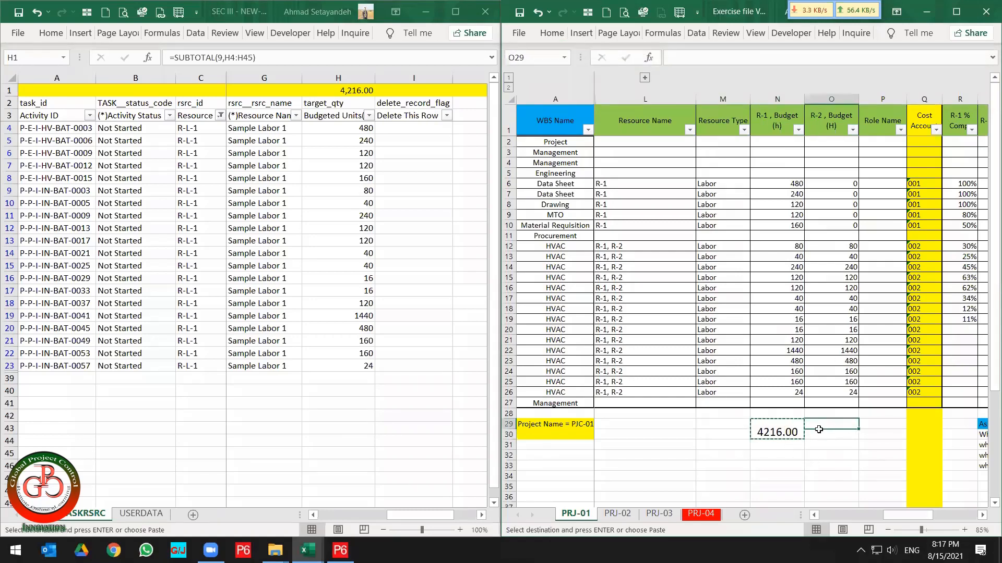
{"action": "type", "text": "3096.00"}
{"action": "left_click", "coordinate": [784, 426]}
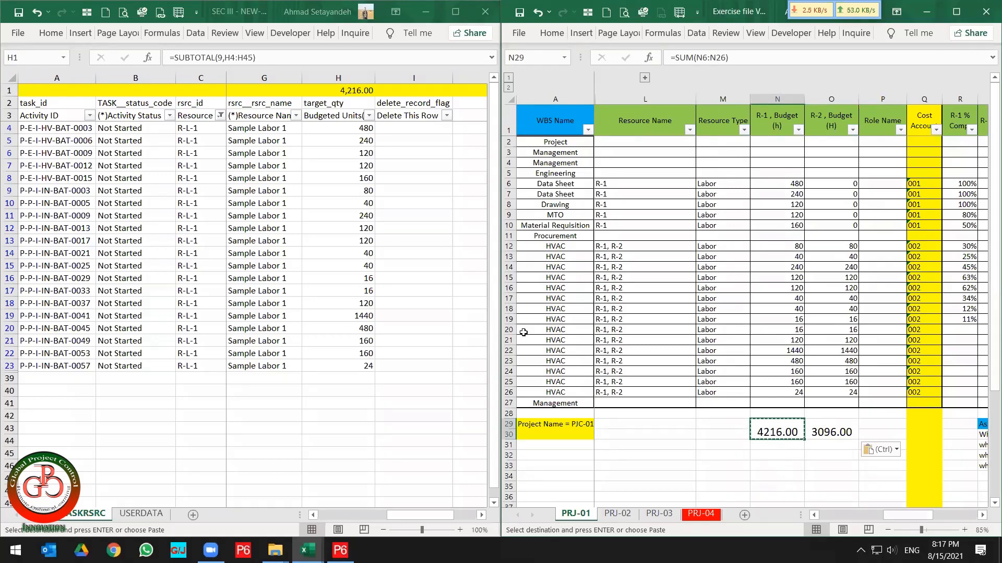
Filter the Resource ID column of the export sheet to show only R-L-2 rows.
{"action": "left_click", "coordinate": [337, 221]}
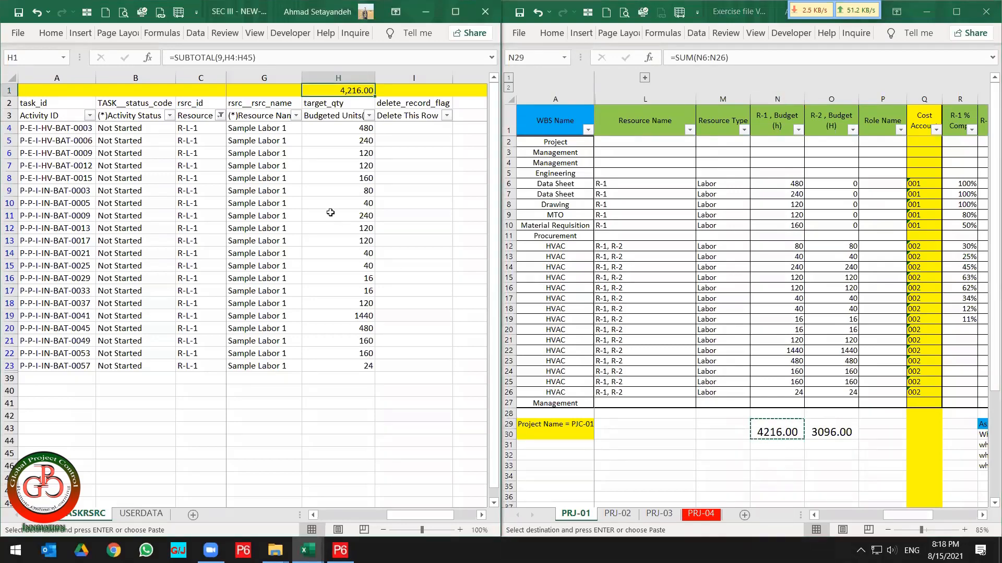
{"action": "left_click", "coordinate": [221, 116]}
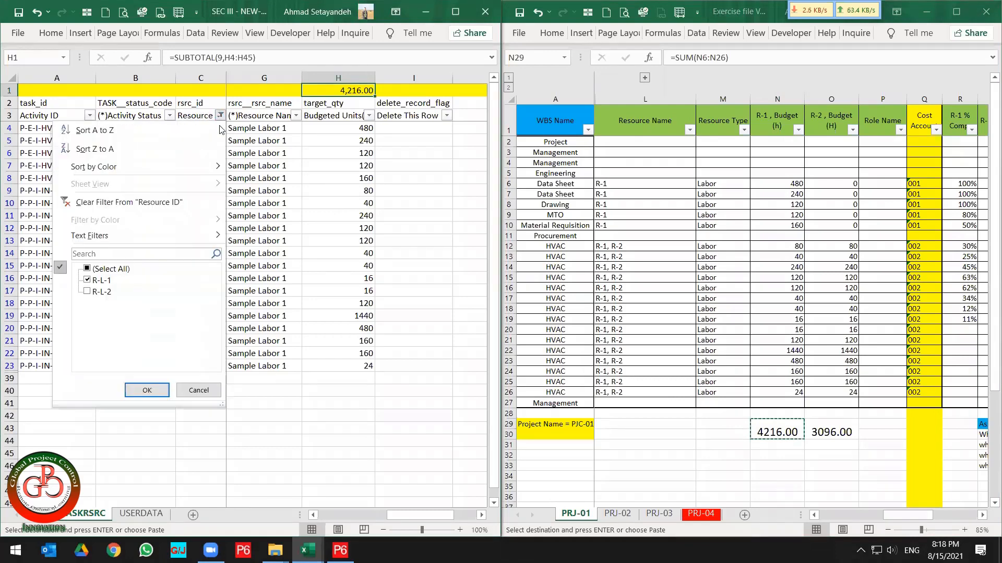
{"action": "left_click", "coordinate": [101, 281]}
{"action": "left_click", "coordinate": [101, 291]}
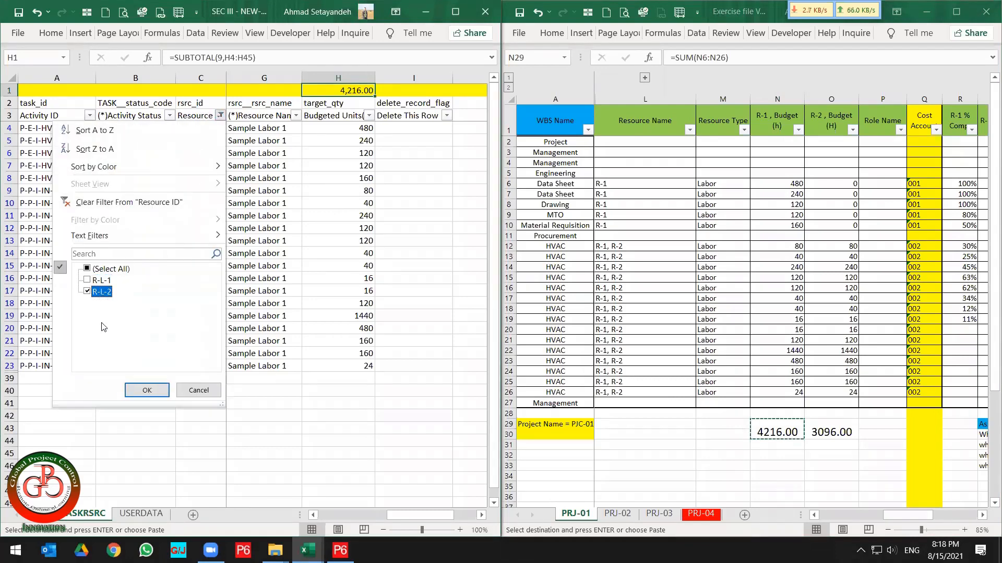
{"action": "left_click", "coordinate": [147, 390]}
Enter =VLOOKUP(A24,'[Exercise file Ver.5.xlsx]PRJ-01'!$B:$O,14,) in H24 to fetch the R-2 budget hours.
{"action": "left_click", "coordinate": [341, 128]}
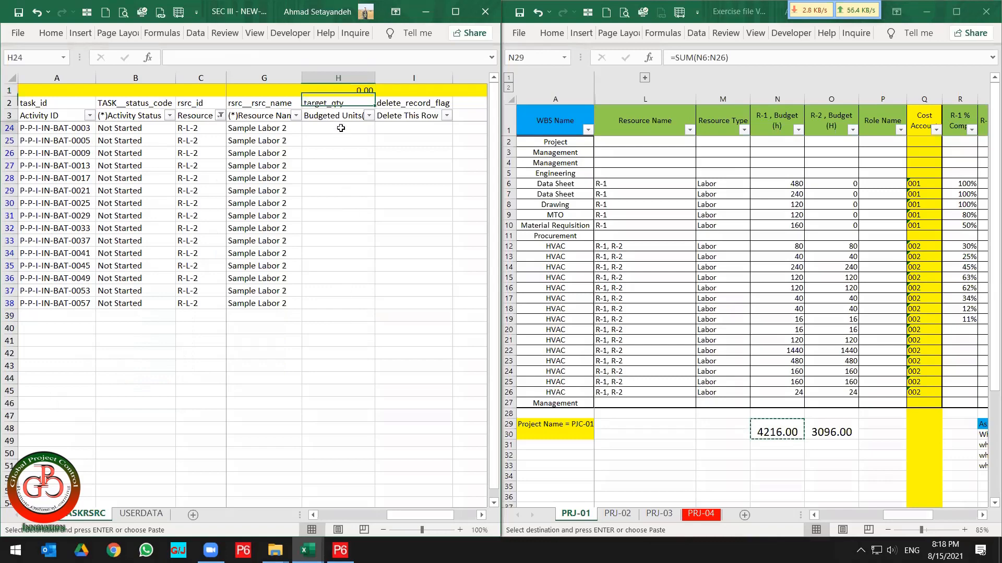
{"action": "type", "text": "=vl"}
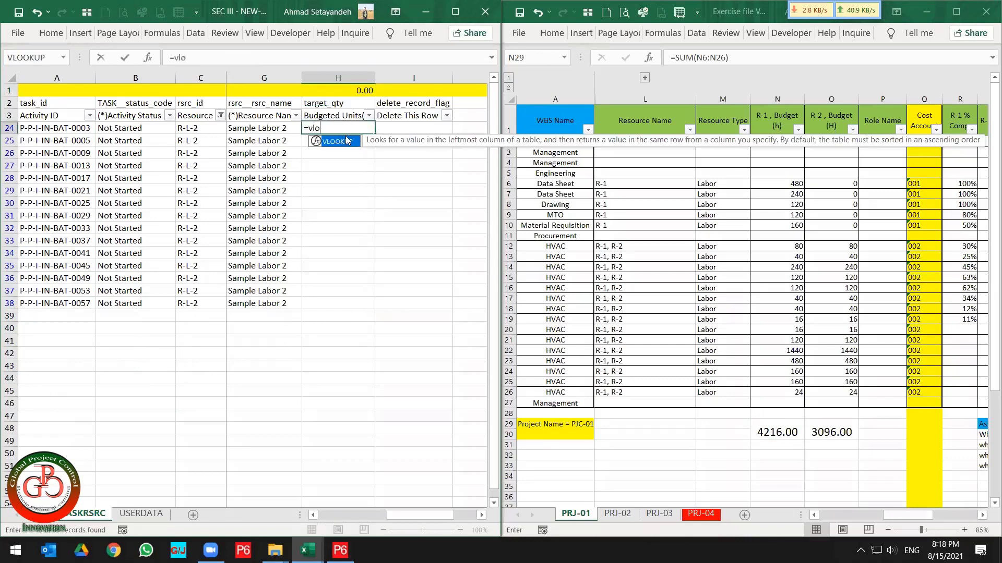
{"action": "type", "text": "o"}
{"action": "double_click", "coordinate": [339, 144]}
{"action": "left_click", "coordinate": [65, 135]}
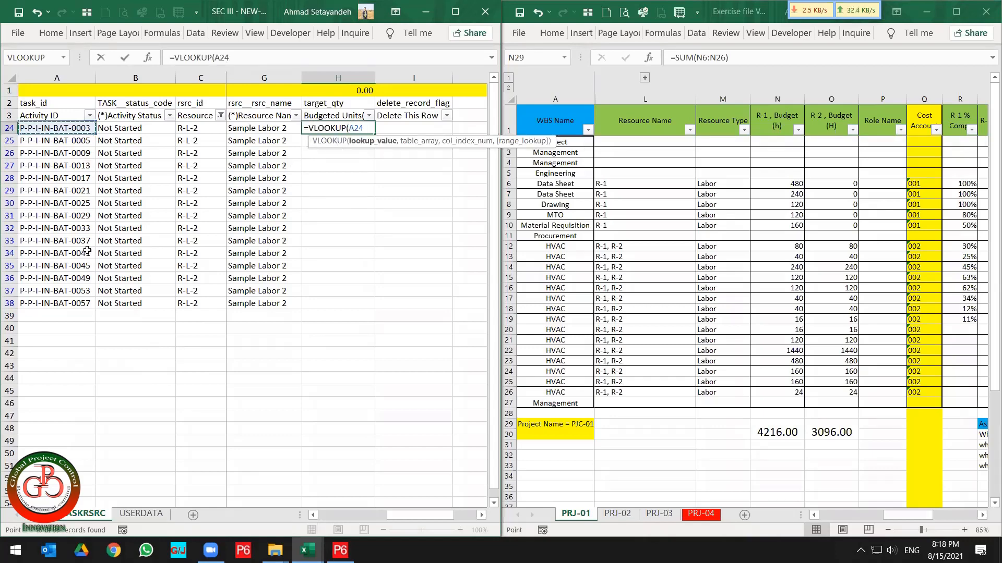
{"action": "type", "text": ","}
{"action": "left_click", "coordinate": [661, 206]}
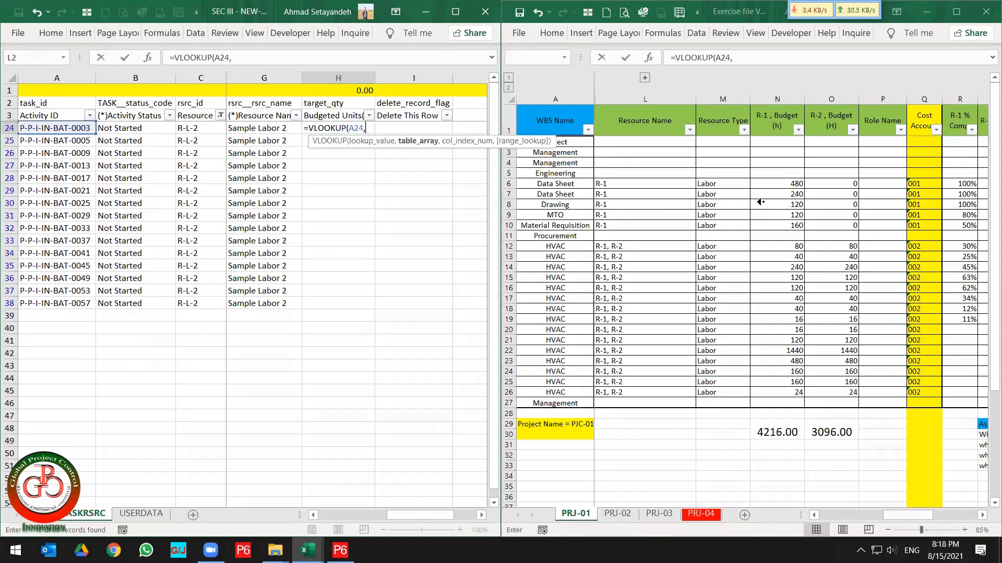
{"action": "scroll", "coordinate": [760, 202], "scroll_direction": "left", "scroll_amount": 5}
{"action": "left_click_drag", "start_coordinate": [647, 96], "coordinate": [753, 114]}
{"action": "type", "text": ","}
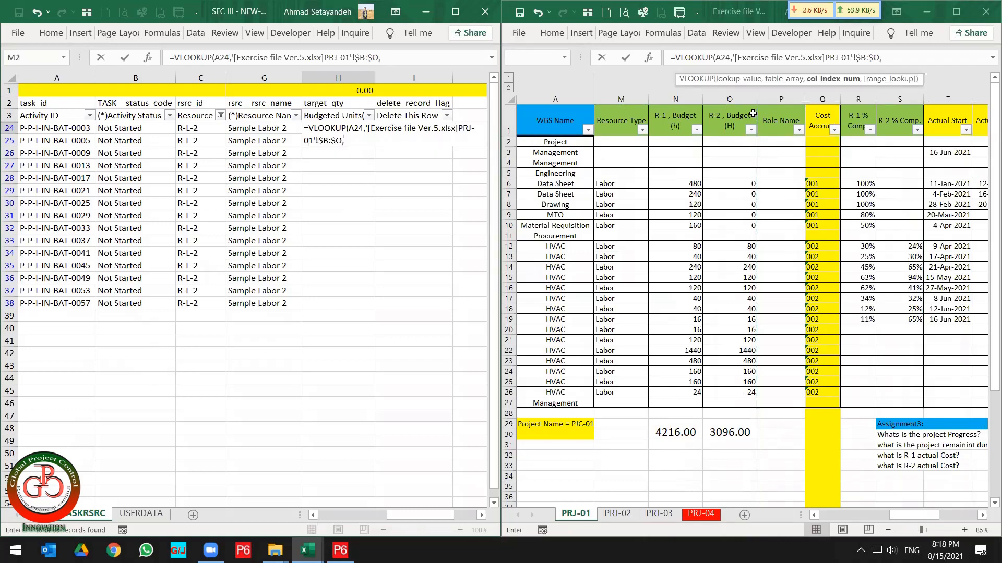
{"action": "type", "text": "14,"}
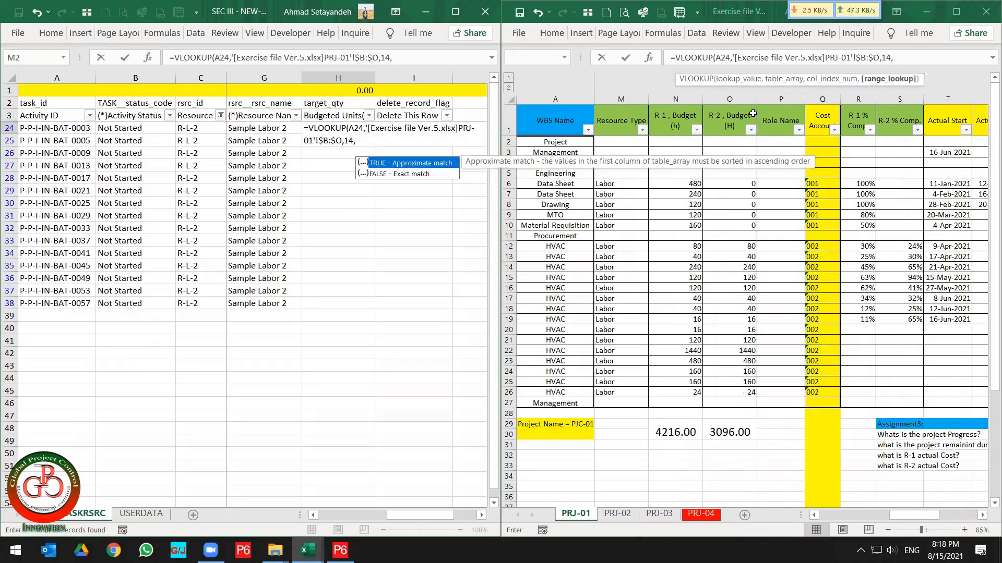
{"action": "key", "text": "Return"}
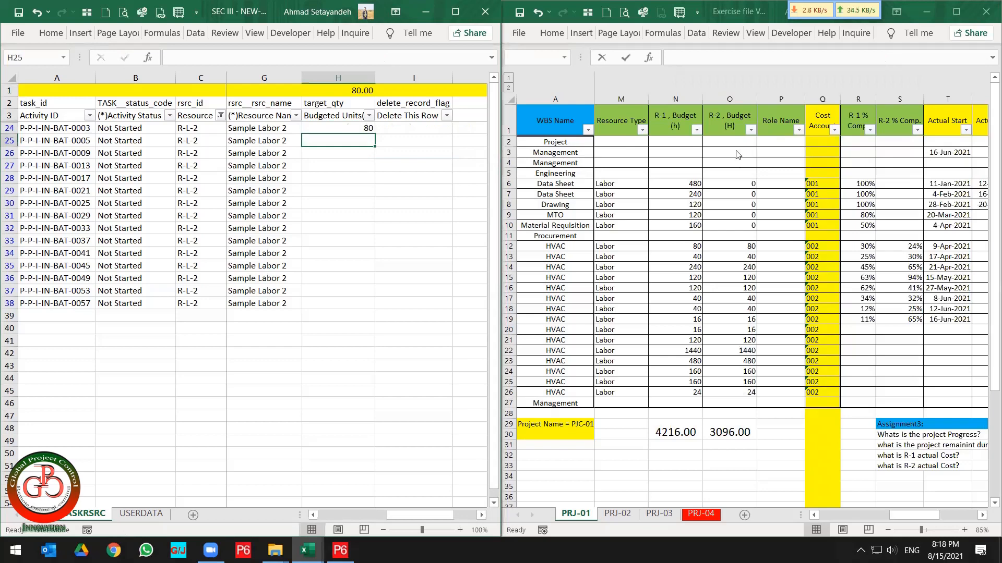
Copy the H24 lookup formula down through H38 for the remaining R-L-2 rows.
{"action": "left_click", "coordinate": [364, 130]}
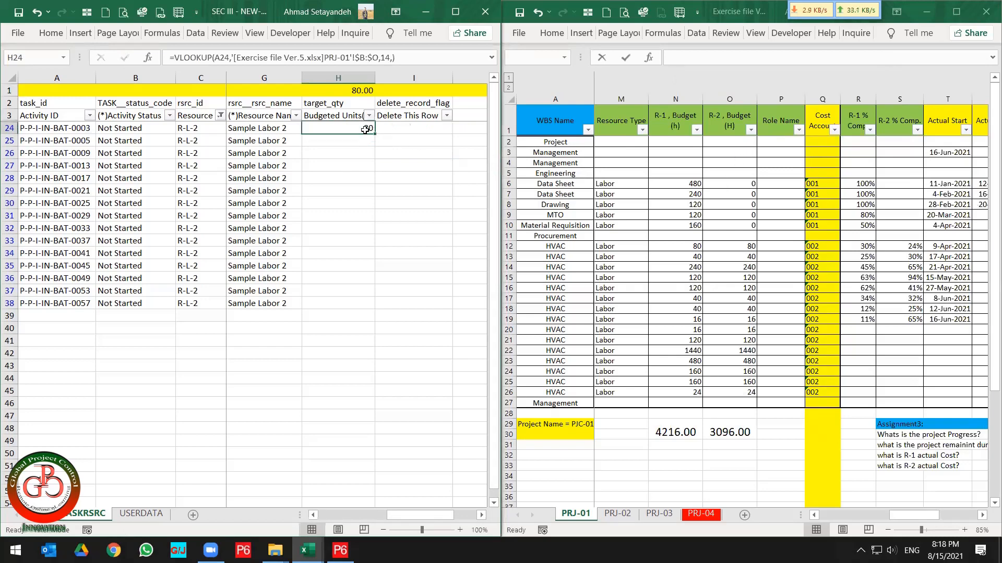
{"action": "key", "text": "ctrl+c"}
{"action": "key", "text": "shift+Down"}
{"action": "key", "text": "shift+Down"}
{"action": "key", "text": "shift+Down"}
{"action": "key", "text": "shift+Down"}
{"action": "key", "text": "shift+Down"}
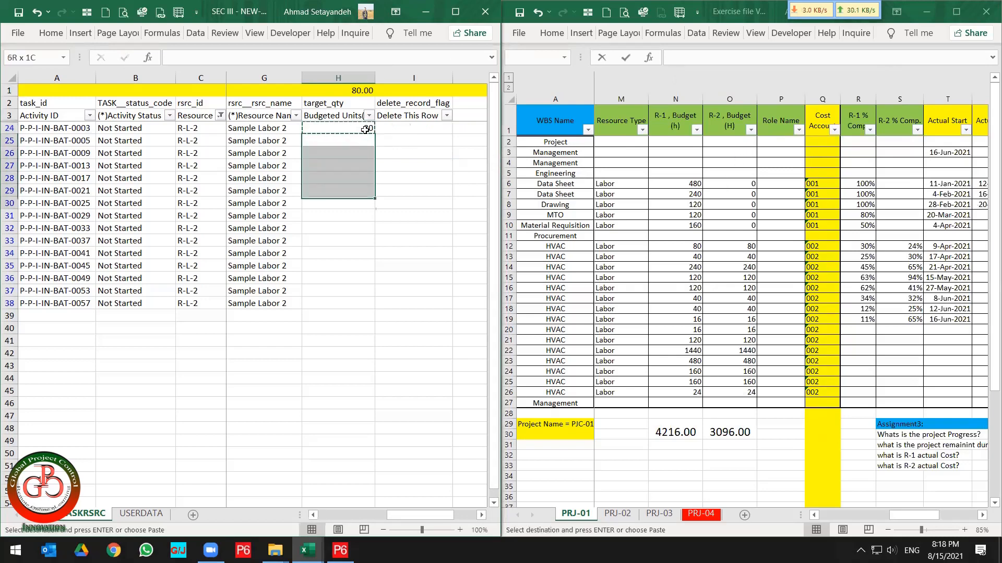
{"action": "key", "text": "shift+Down"}
{"action": "key", "text": "shift+Down"}
{"action": "key", "text": "shift+Down"}
{"action": "key", "text": "shift+Down"}
{"action": "key", "text": "shift+Down"}
{"action": "key", "text": "shift+Down"}
{"action": "key", "text": "shift+Down"}
{"action": "key", "text": "shift+Down"}
{"action": "key", "text": "shift+Down"}
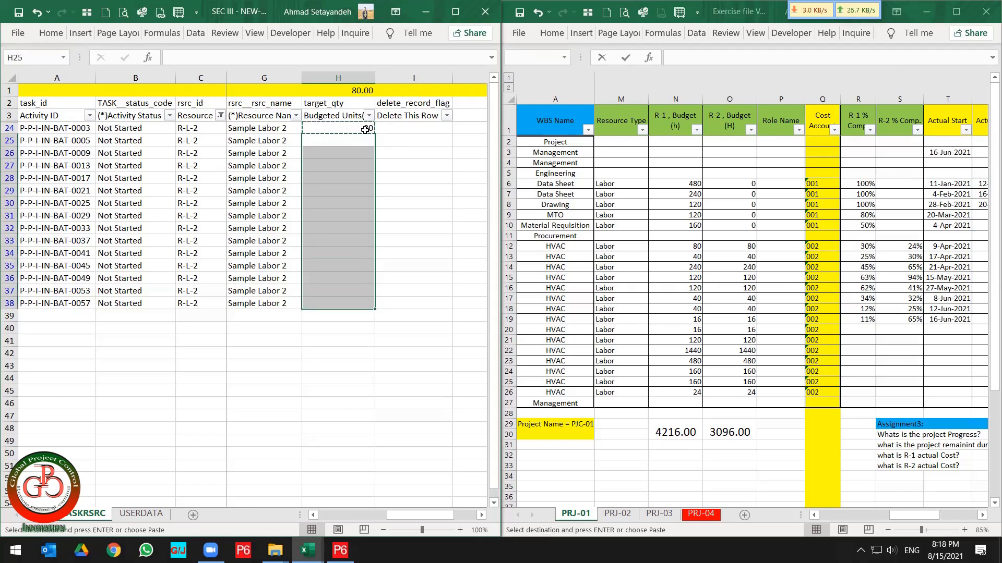
{"action": "key", "text": "ctrl+v"}
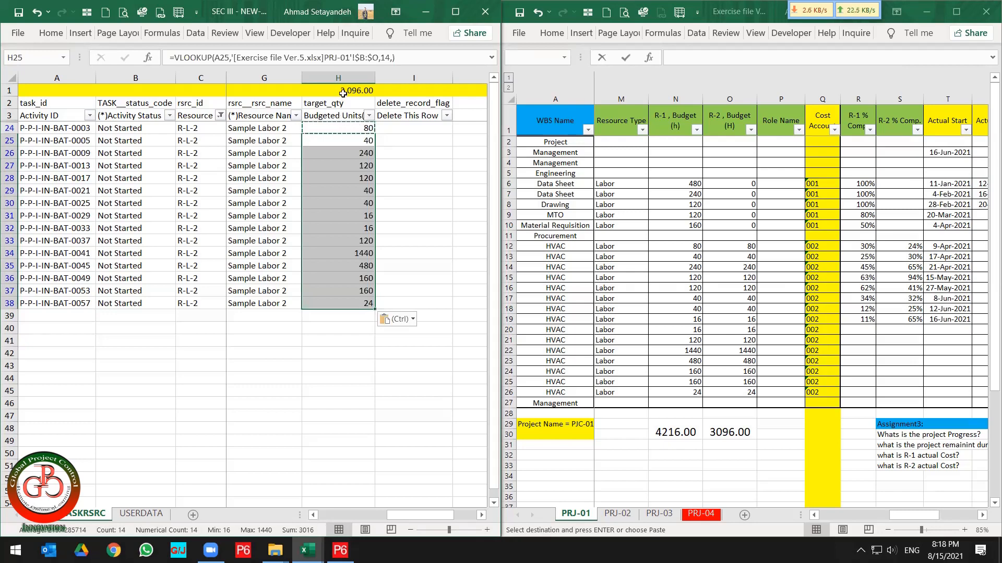
Compare the H1 subtotal with the R-2 budget total in O29.
{"action": "left_click", "coordinate": [342, 92]}
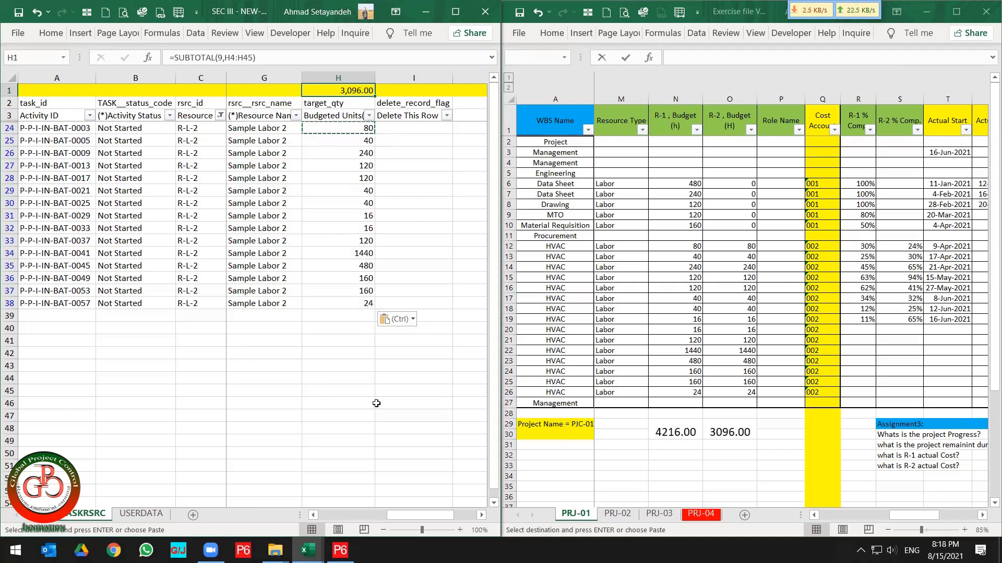
{"action": "left_click", "coordinate": [732, 433]}
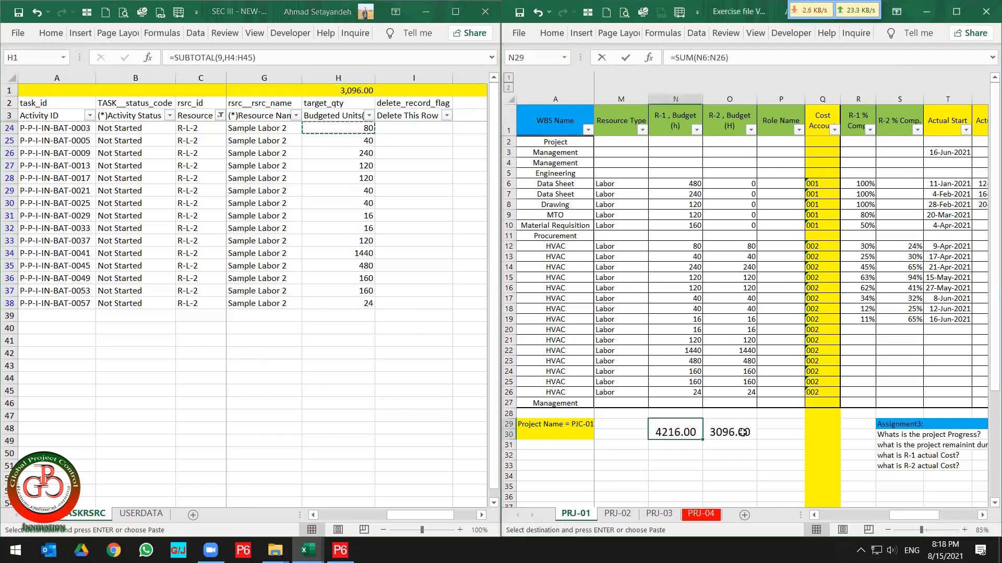
{"action": "left_click", "coordinate": [743, 432]}
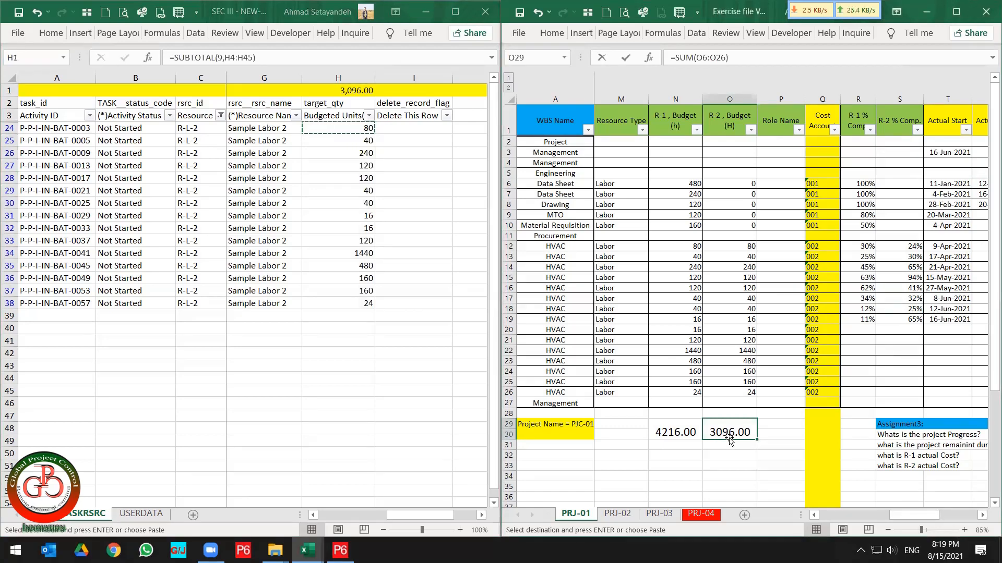
Clear the Resource ID filter to show all assignment rows.
{"action": "left_click", "coordinate": [351, 150]}
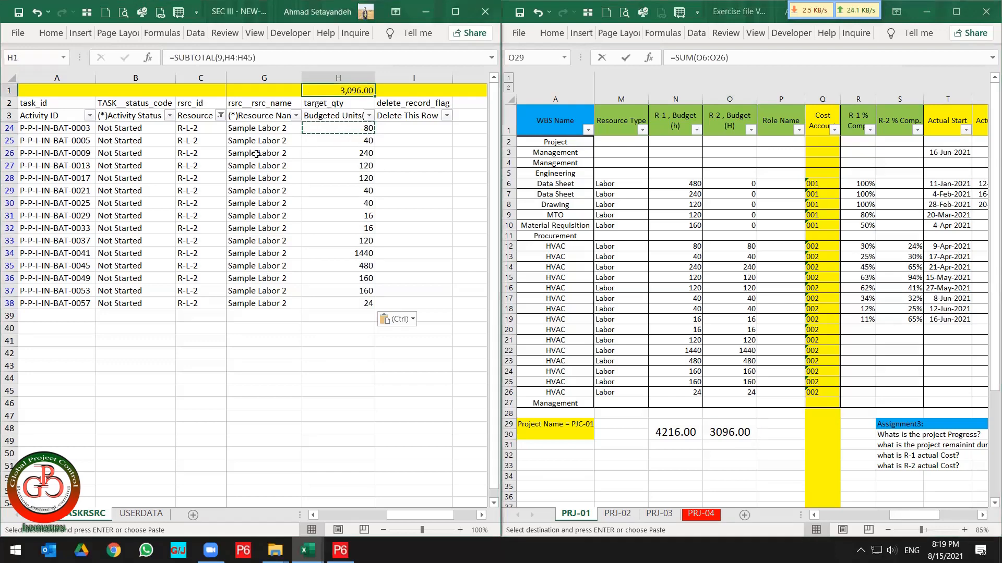
{"action": "left_click", "coordinate": [219, 119]}
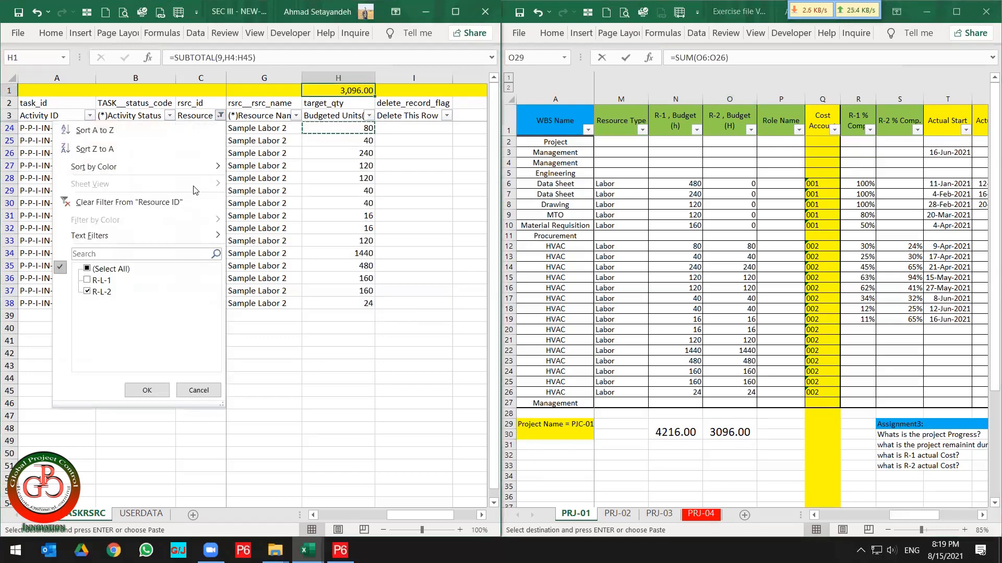
{"action": "left_click", "coordinate": [186, 212]}
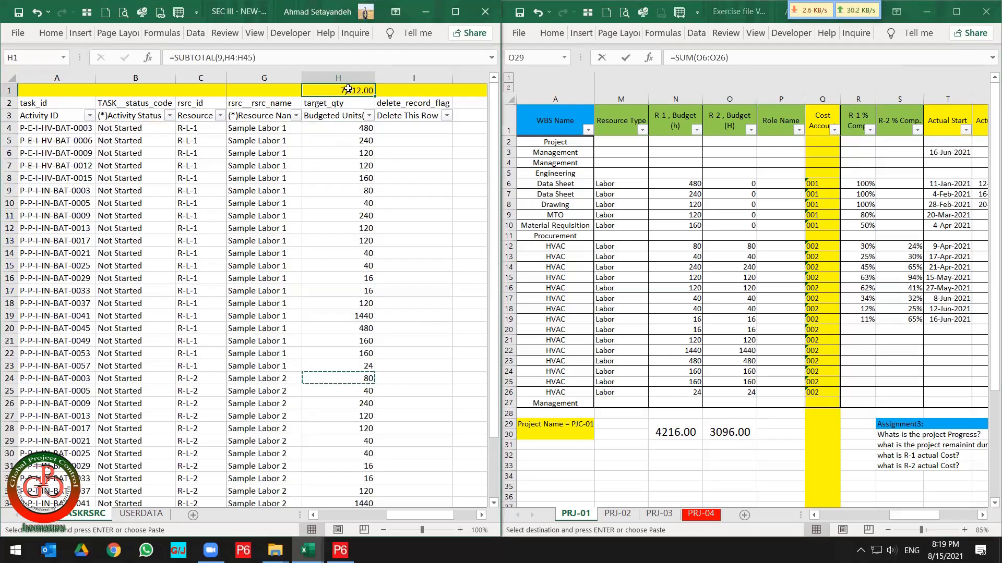
Select both budget totals to compare their combined sum with the H1 subtotal.
{"action": "left_click", "coordinate": [736, 431]}
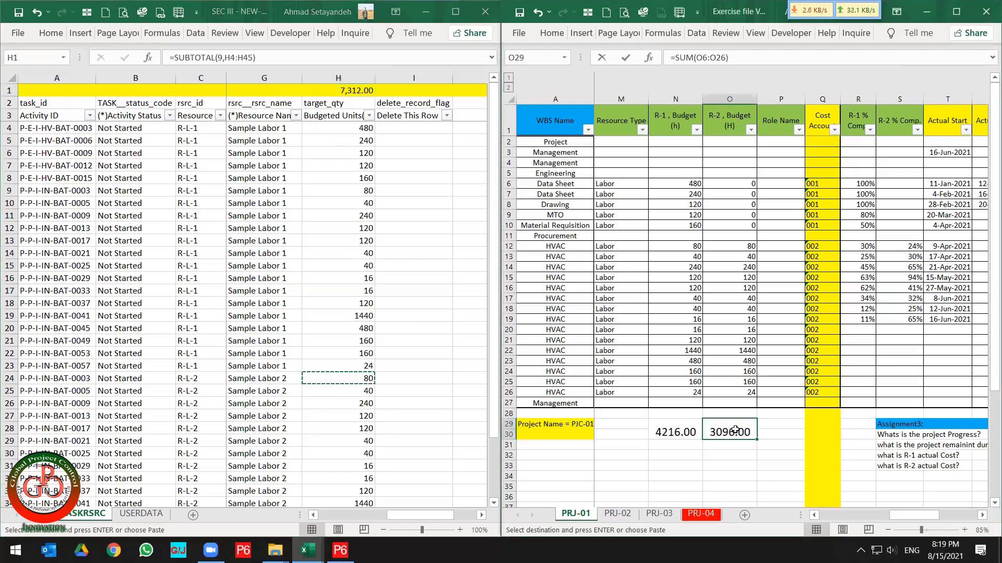
{"action": "left_click_drag", "start_coordinate": [702, 430], "coordinate": [676, 431]}
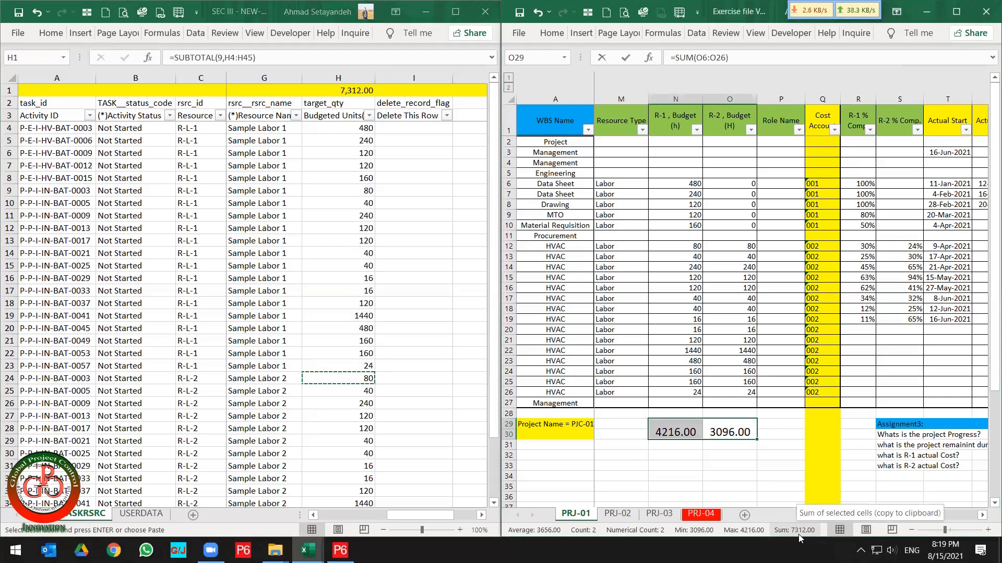
{"action": "left_click", "coordinate": [335, 198]}
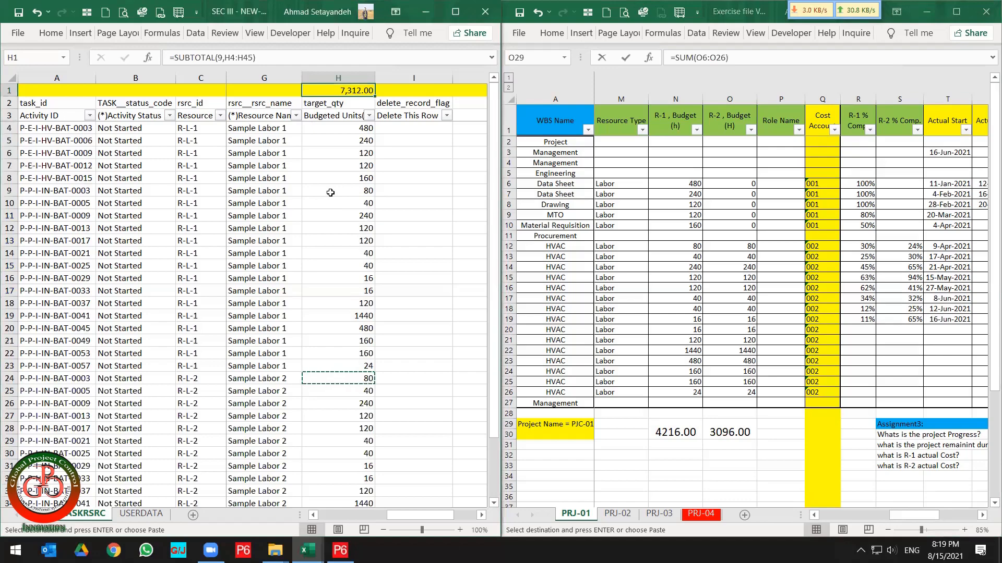
Convert all formulas on the assignments sheet into static values using Copy and Paste Values on the whole sheet.
{"action": "key", "text": "super+Down"}
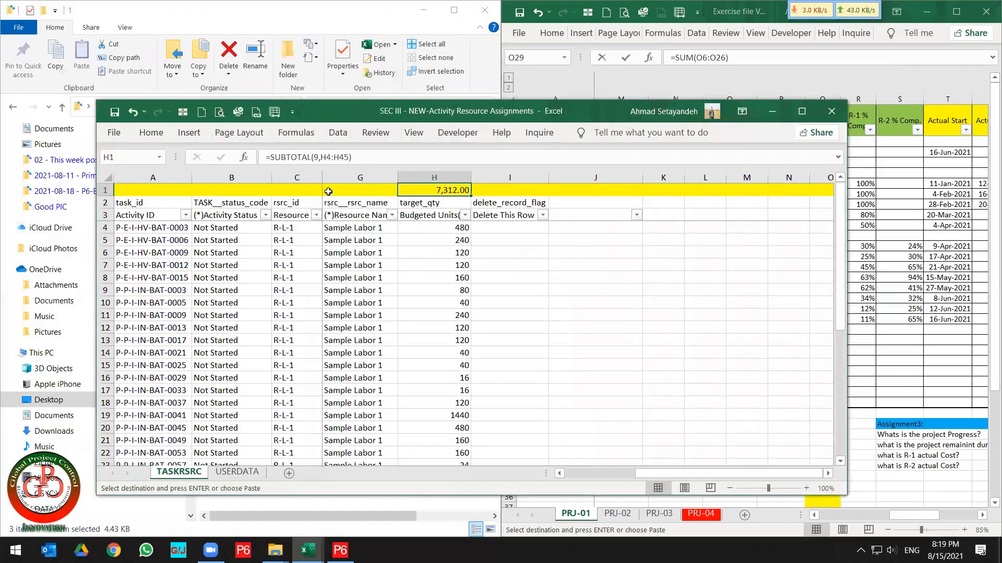
{"action": "left_click", "coordinate": [802, 111]}
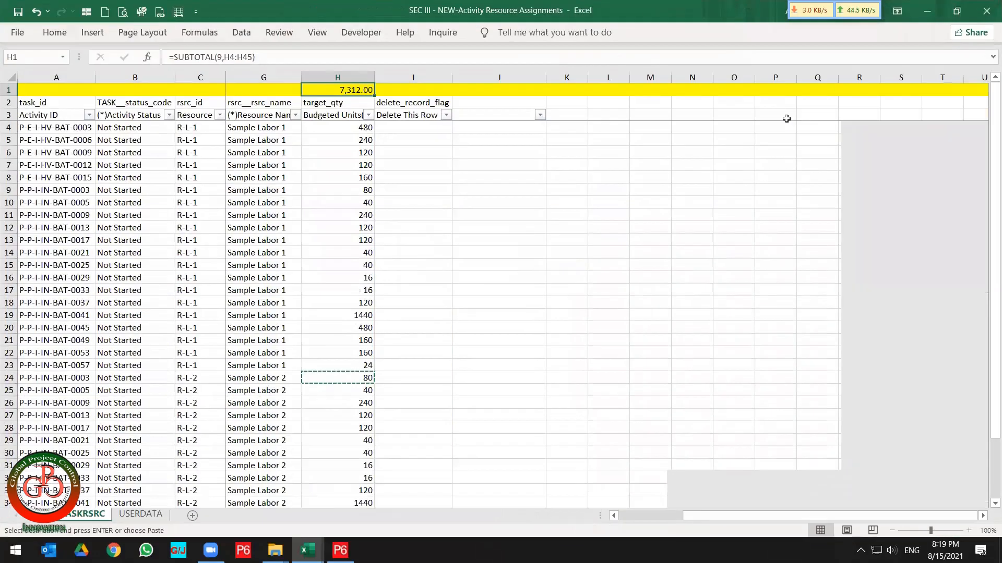
{"action": "left_click", "coordinate": [475, 201]}
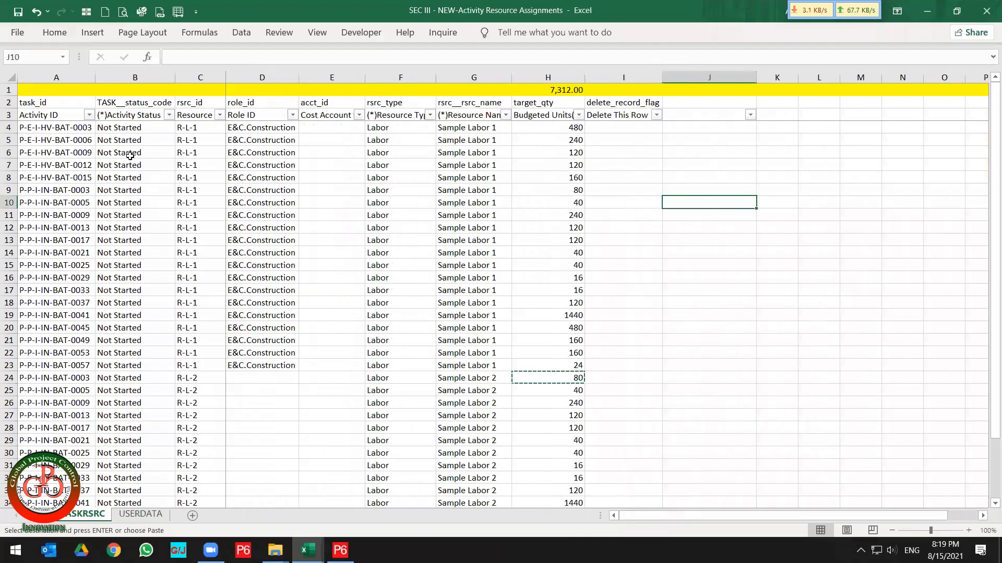
{"action": "left_click", "coordinate": [10, 77]}
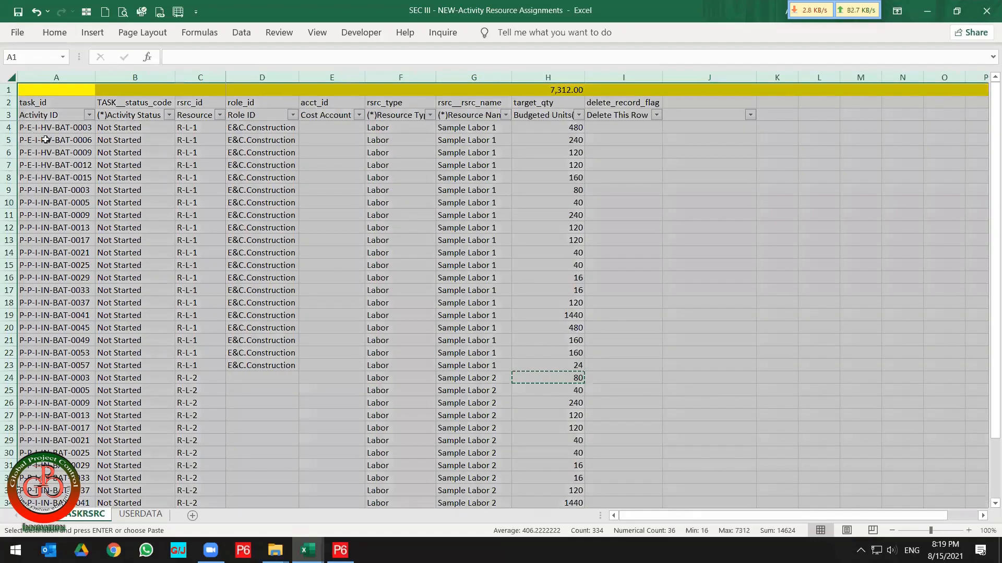
{"action": "right_click", "coordinate": [48, 142]}
{"action": "left_click", "coordinate": [66, 168]}
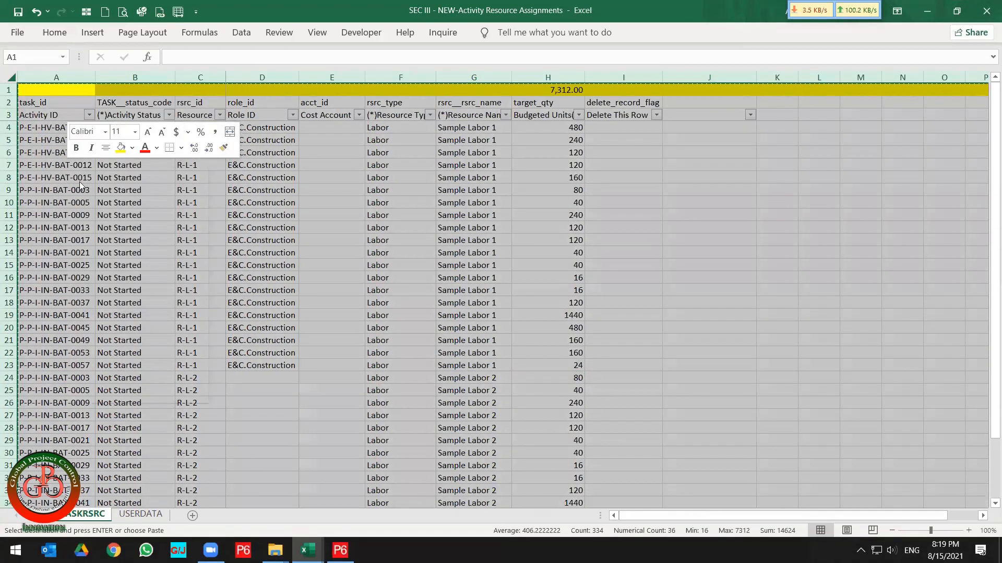
{"action": "right_click", "coordinate": [67, 168]}
{"action": "left_click", "coordinate": [119, 238]}
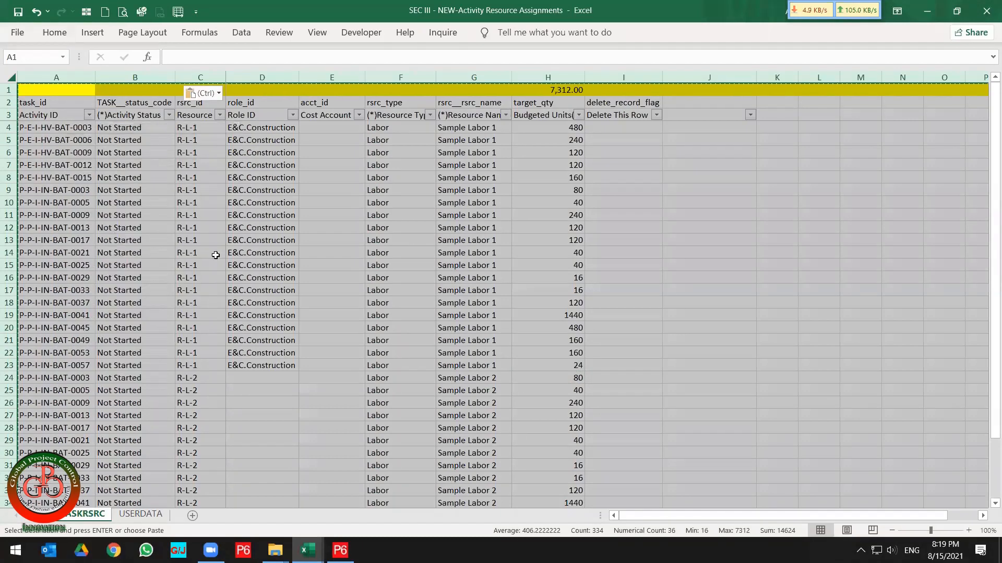
{"action": "left_click", "coordinate": [286, 230]}
Delete the yellow subtotal row 1 from the assignments sheet.
{"action": "left_click", "coordinate": [557, 91]}
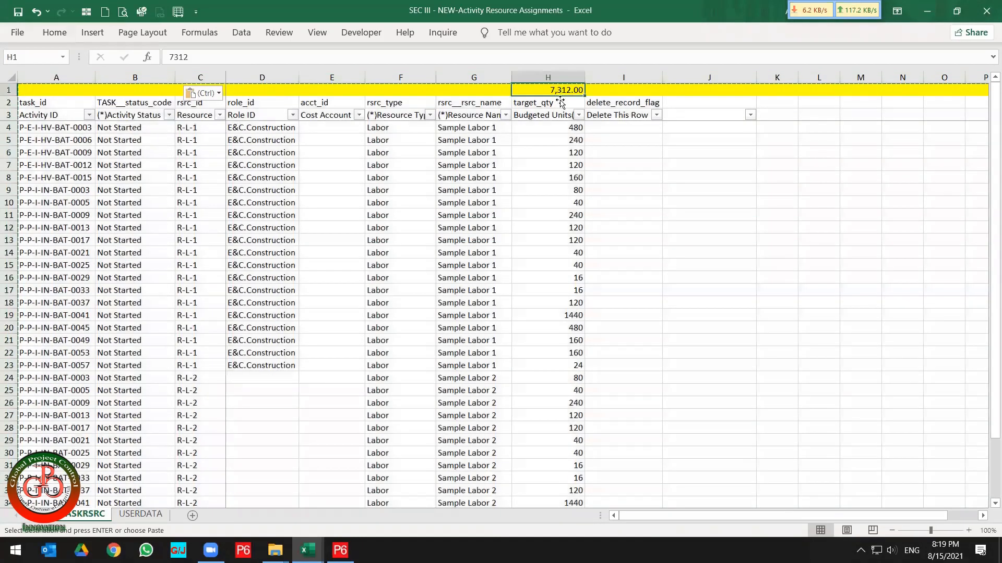
{"action": "left_click", "coordinate": [572, 128]}
{"action": "left_click", "coordinate": [571, 190]}
{"action": "left_click", "coordinate": [574, 266]}
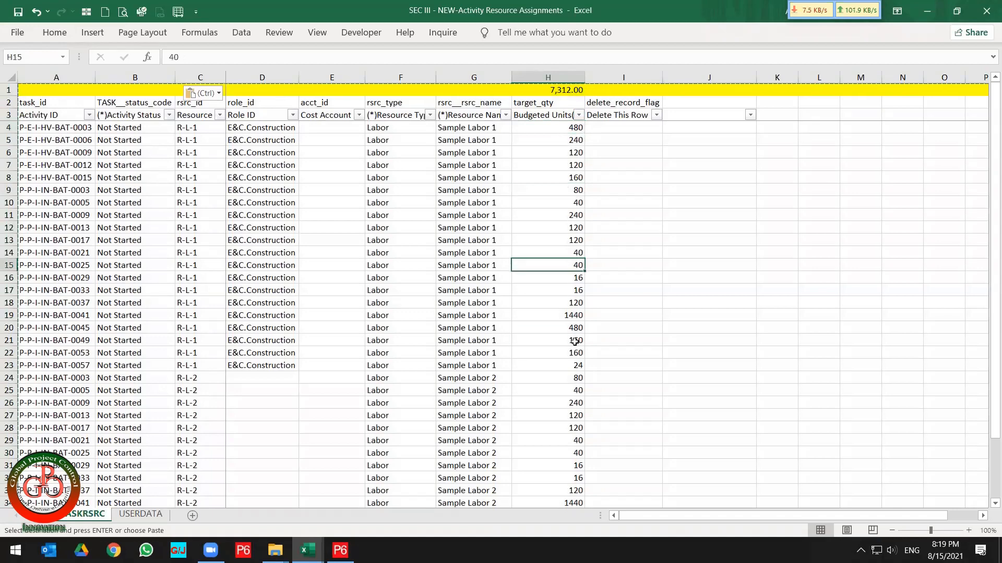
{"action": "left_click", "coordinate": [572, 343]}
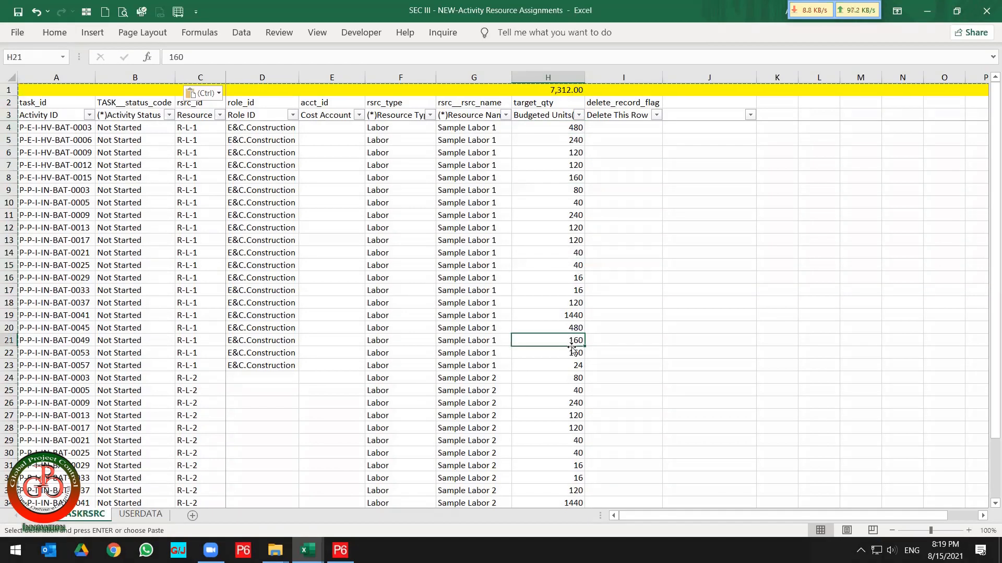
{"action": "left_click", "coordinate": [11, 90]}
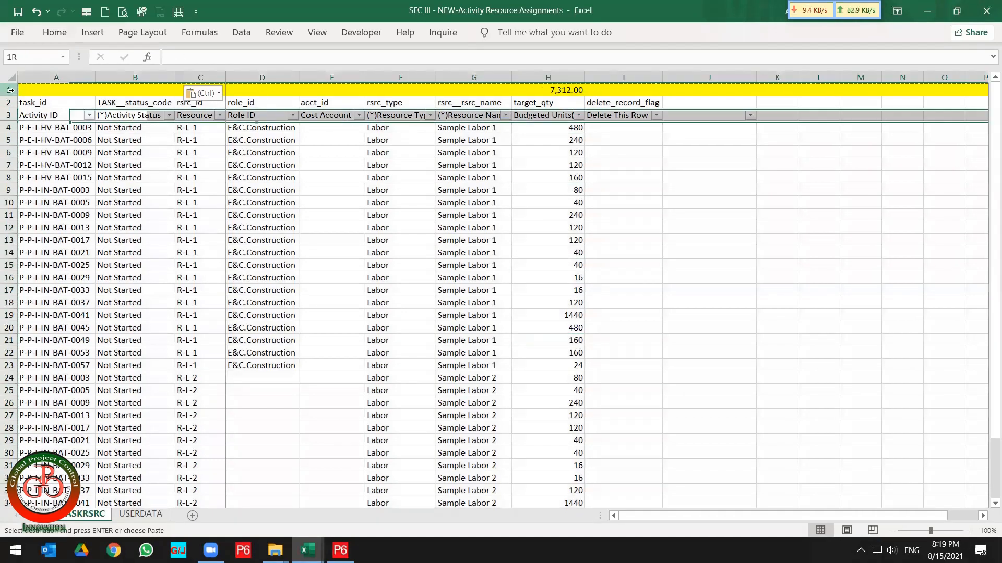
{"action": "right_click", "coordinate": [10, 89]}
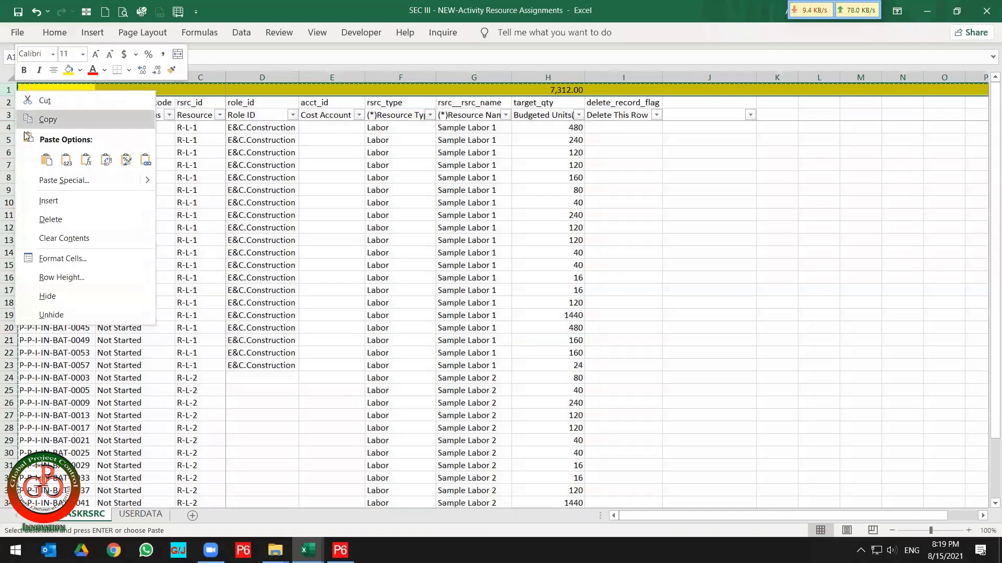
{"action": "left_click", "coordinate": [47, 220]}
{"action": "left_click", "coordinate": [263, 189]}
Save the SEC III - NEW-Activity Resource Assignments workbook and close it.
{"action": "scroll", "coordinate": [285, 236], "scroll_direction": "down", "scroll_amount": 7}
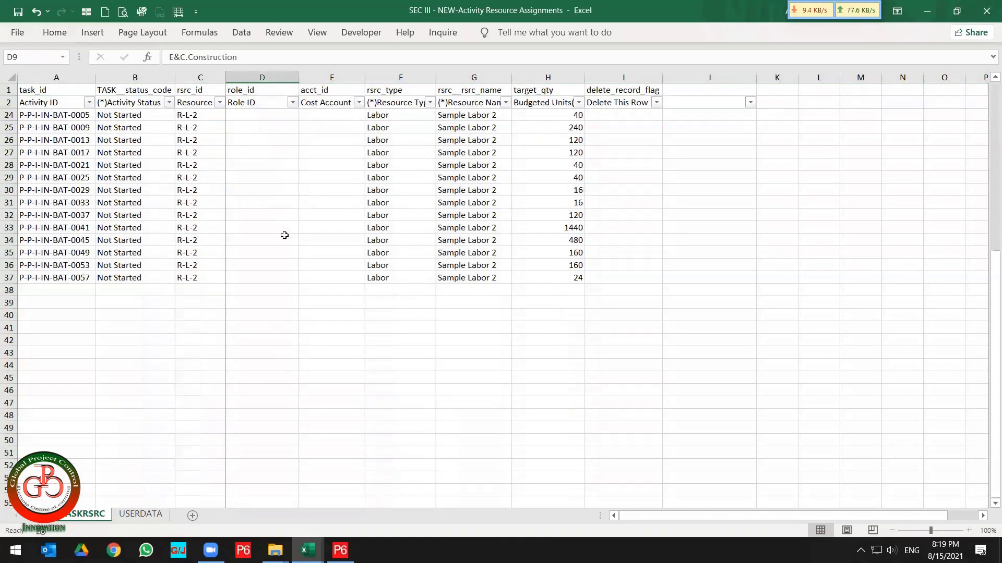
{"action": "scroll", "coordinate": [284, 236], "scroll_direction": "up", "scroll_amount": 7}
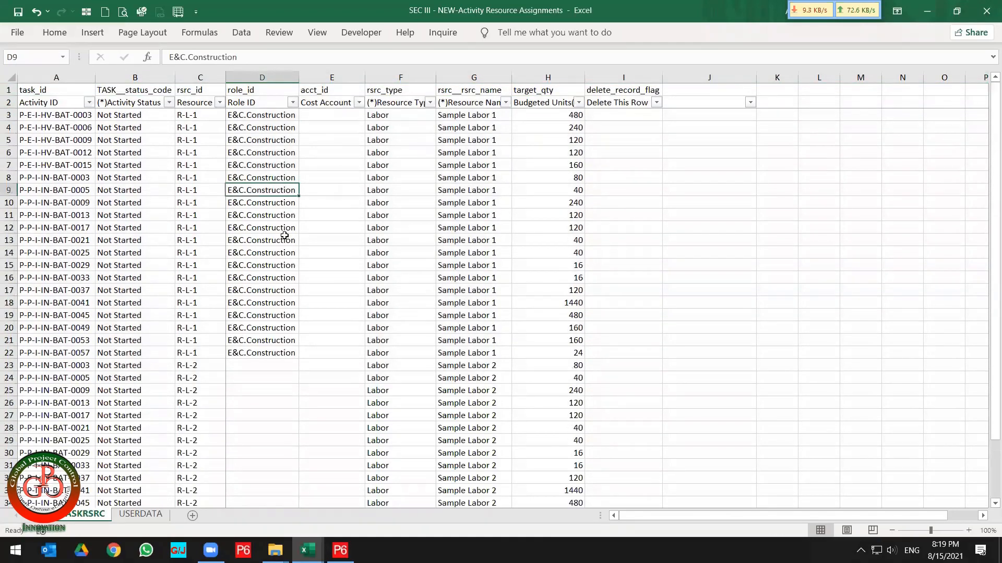
{"action": "scroll", "coordinate": [285, 235], "scroll_direction": "down", "scroll_amount": 3, "text": "ctrl"}
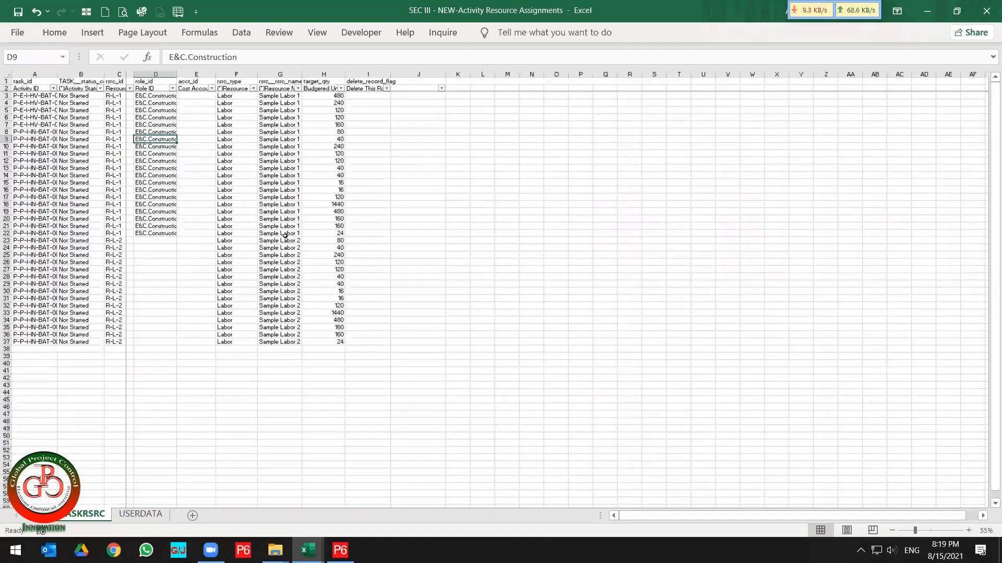
{"action": "scroll", "coordinate": [285, 235], "scroll_direction": "down", "scroll_amount": 1, "text": "ctrl"}
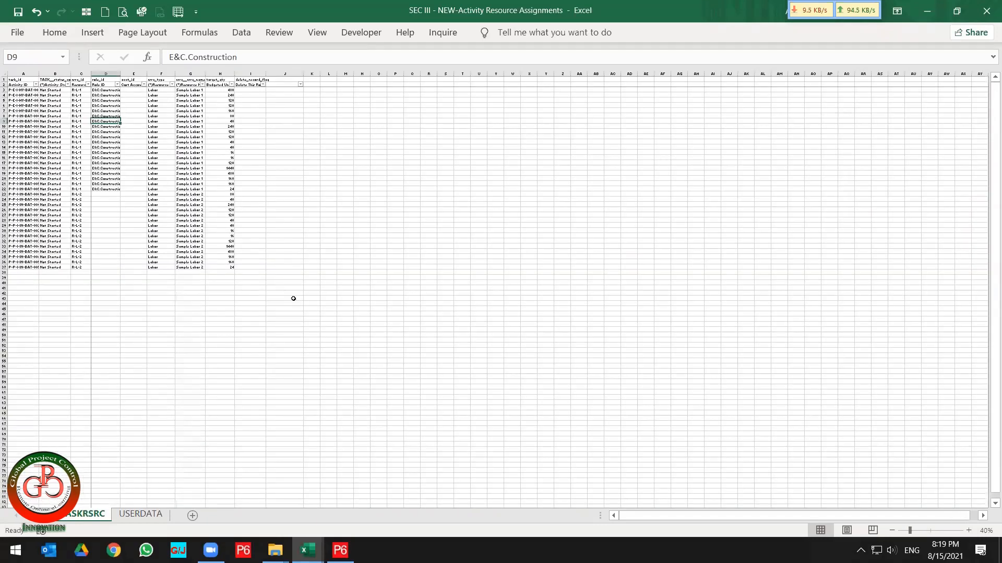
{"action": "left_click", "coordinate": [316, 33]}
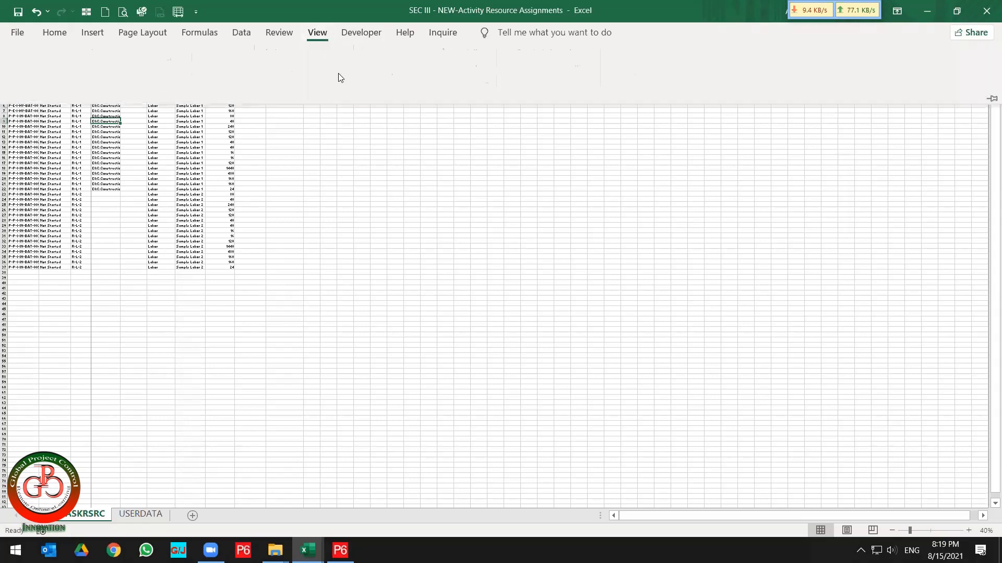
{"action": "left_click", "coordinate": [438, 86]}
{"action": "left_click", "coordinate": [454, 116]}
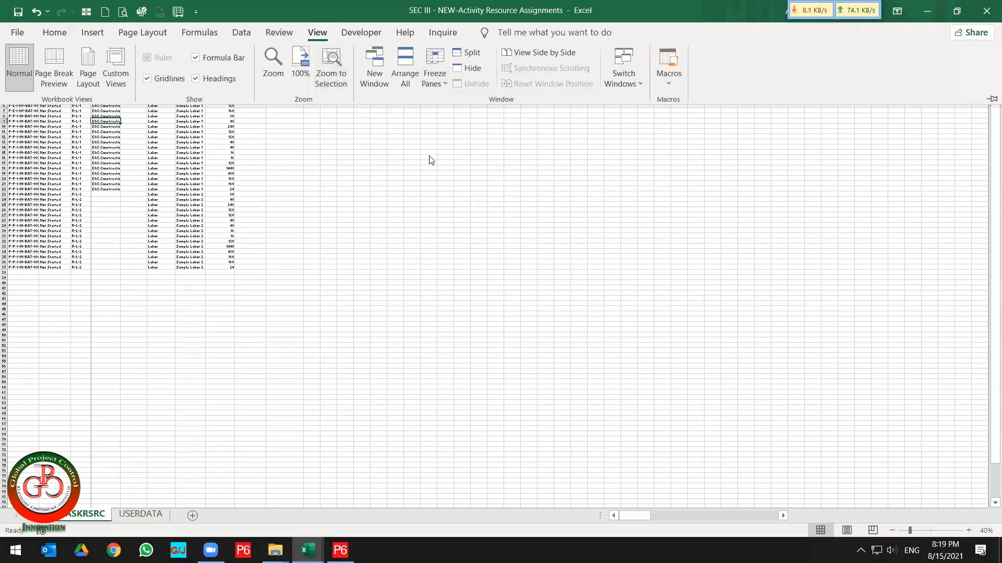
{"action": "left_click", "coordinate": [64, 153]}
{"action": "scroll", "coordinate": [64, 152], "scroll_direction": "up", "scroll_amount": 2}
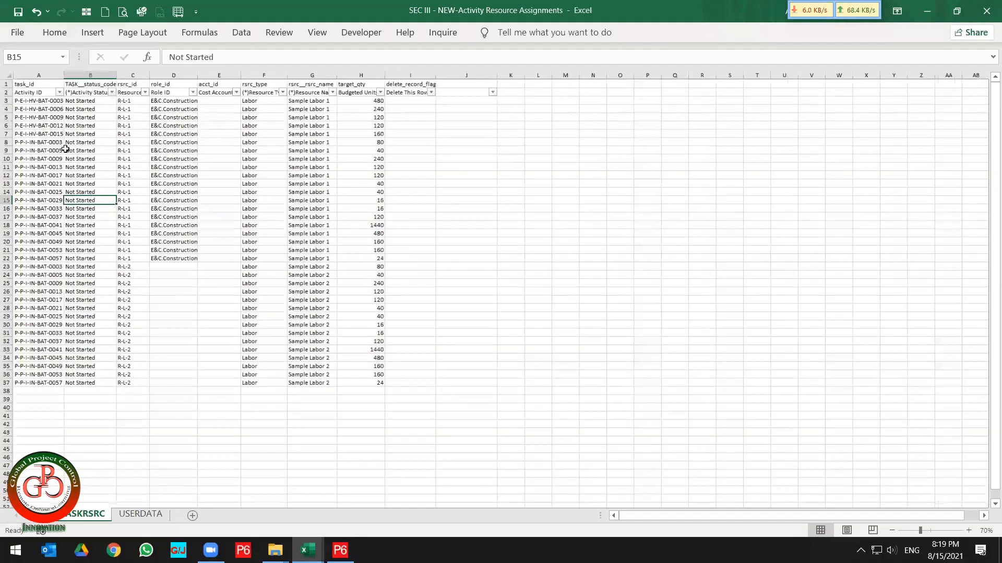
{"action": "scroll", "coordinate": [65, 149], "scroll_direction": "up", "scroll_amount": 2}
{"action": "left_click", "coordinate": [20, 12]}
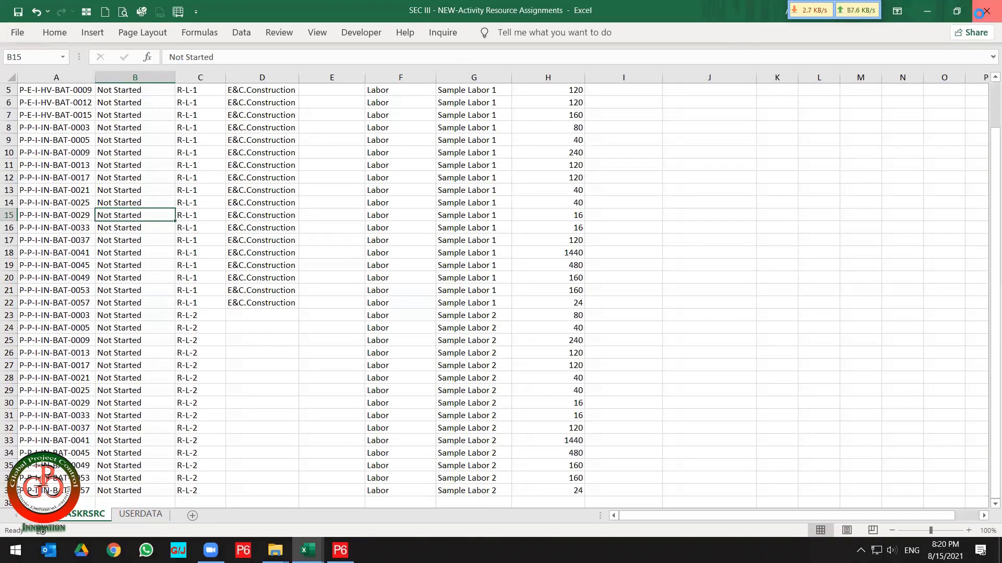
{"action": "left_click", "coordinate": [984, 11]}
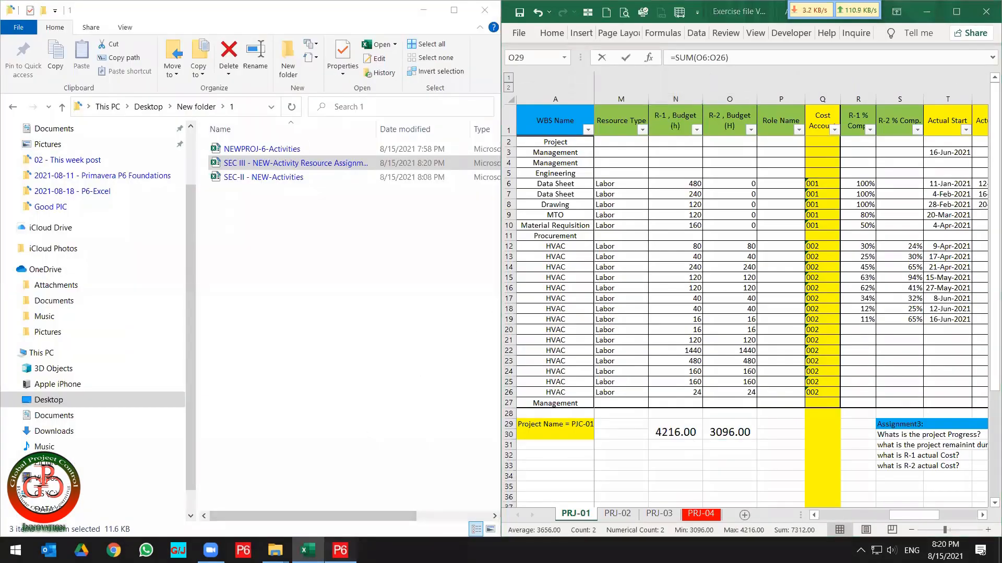
Start an Import in P6 using the Spreadsheet - (XLSX) format.
{"action": "left_click", "coordinate": [340, 550]}
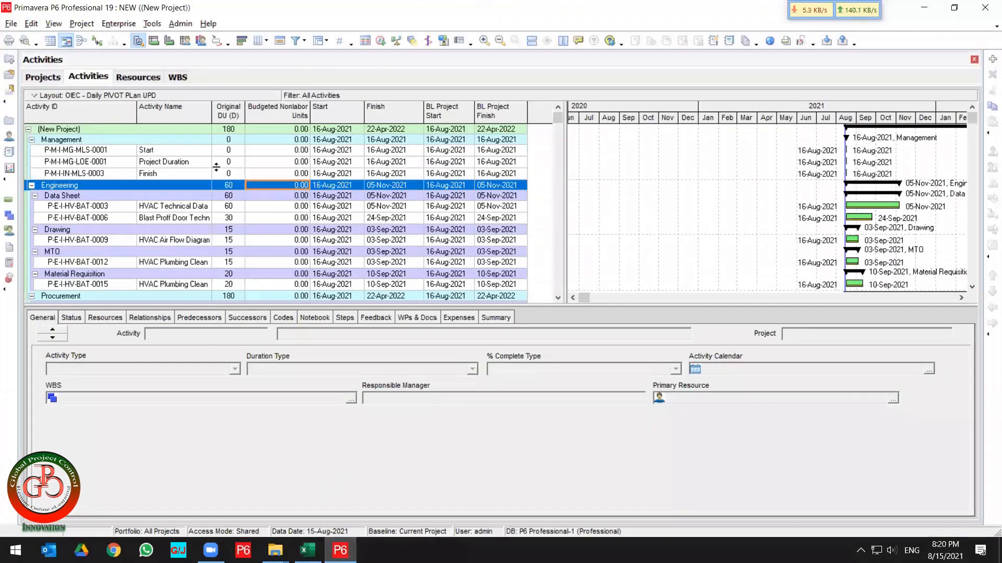
{"action": "left_click", "coordinate": [10, 24]}
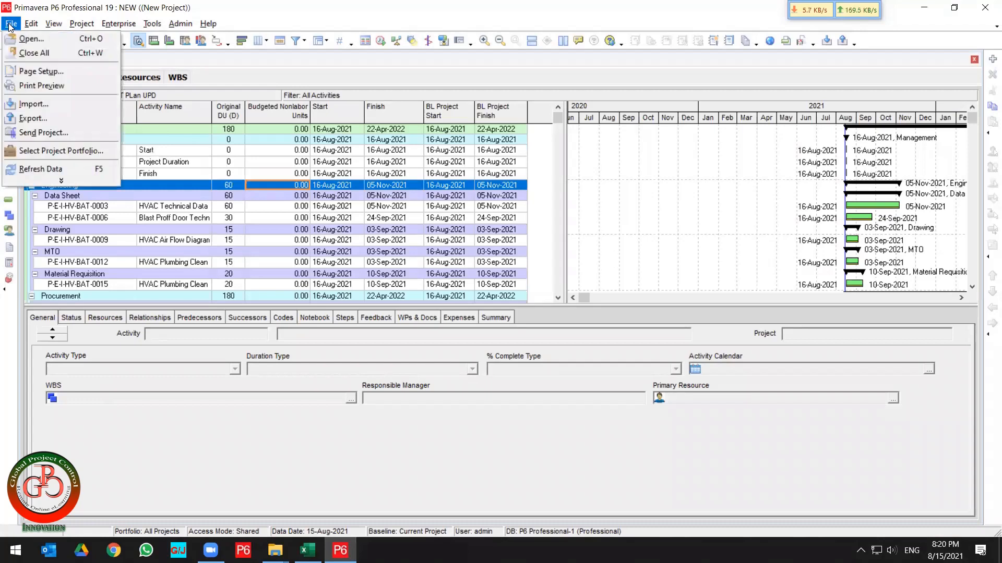
{"action": "left_click", "coordinate": [32, 105]}
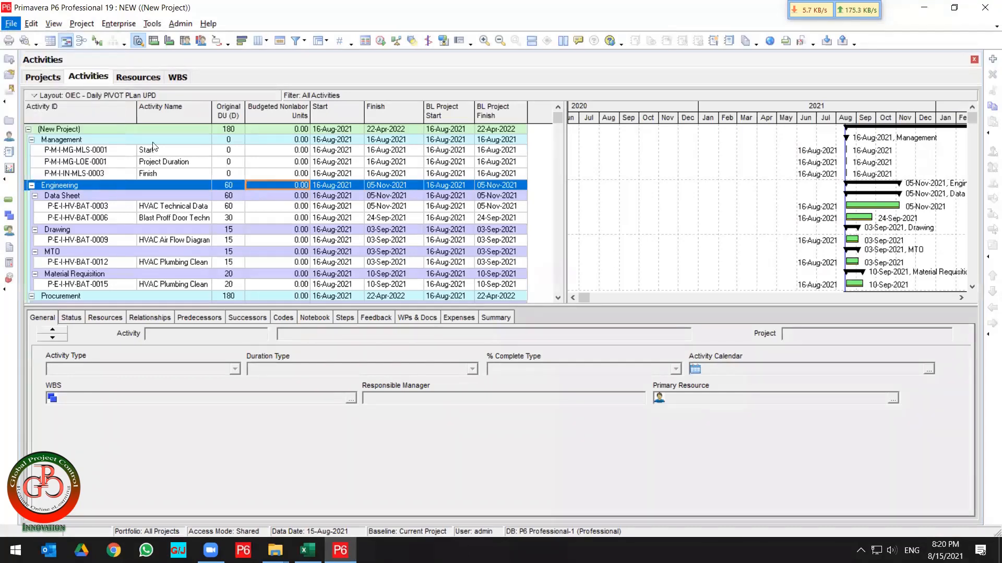
{"action": "left_click", "coordinate": [402, 284]}
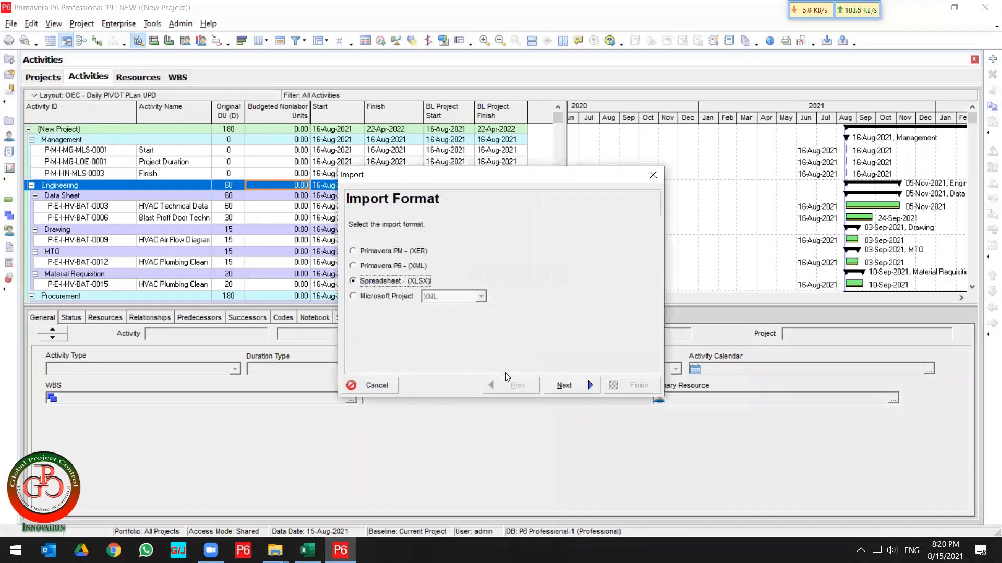
{"action": "left_click", "coordinate": [564, 385]}
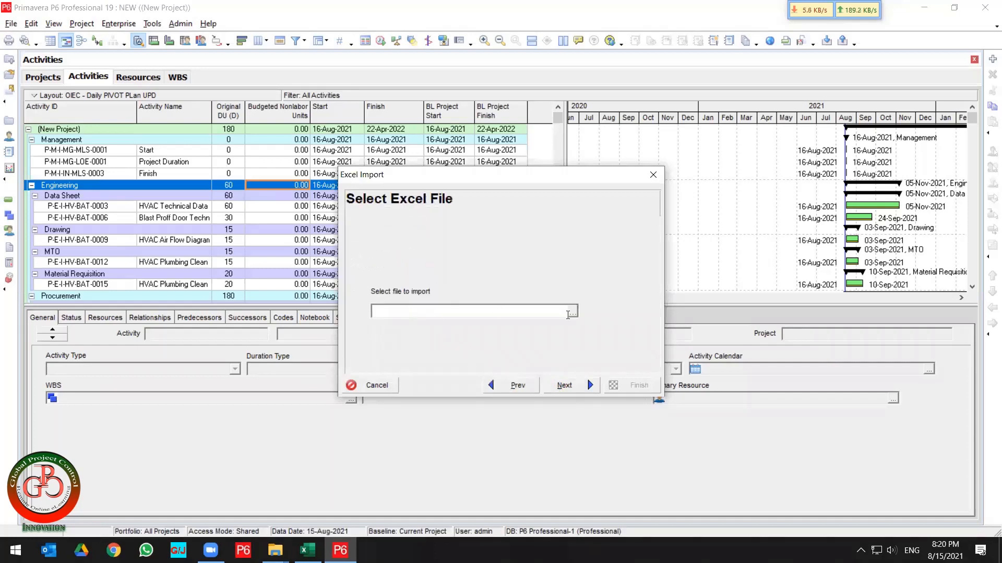
Try importing the SEC-II - NEW-Activities file from the Desktop New folder\1 folder as activities.
{"action": "left_click", "coordinate": [572, 313]}
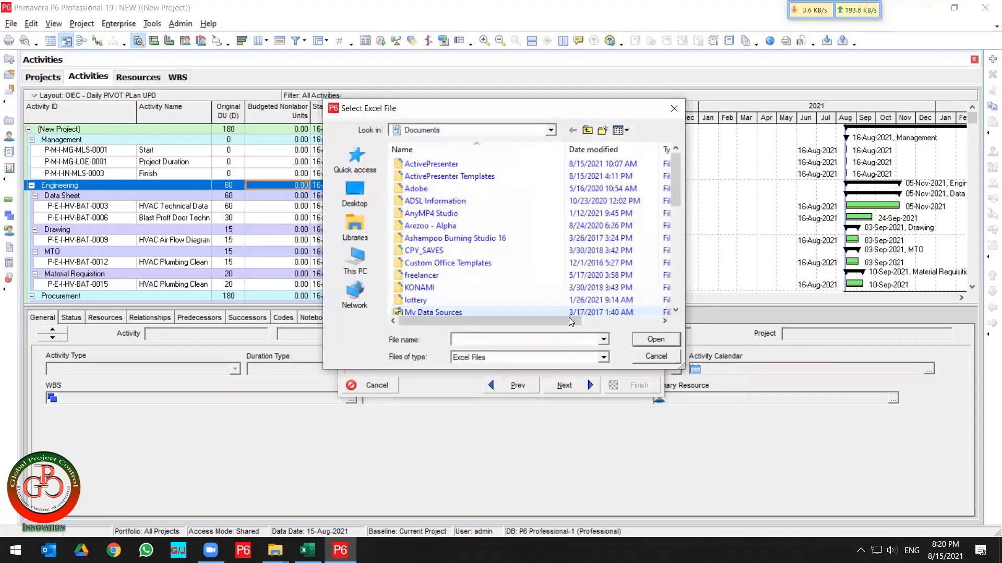
{"action": "left_click", "coordinate": [359, 205]}
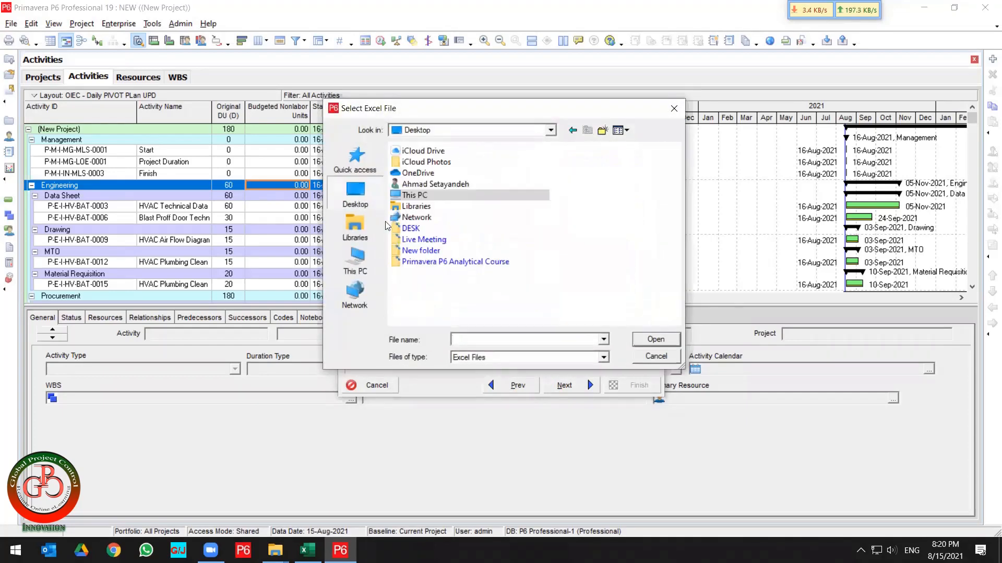
{"action": "double_click", "coordinate": [429, 252]}
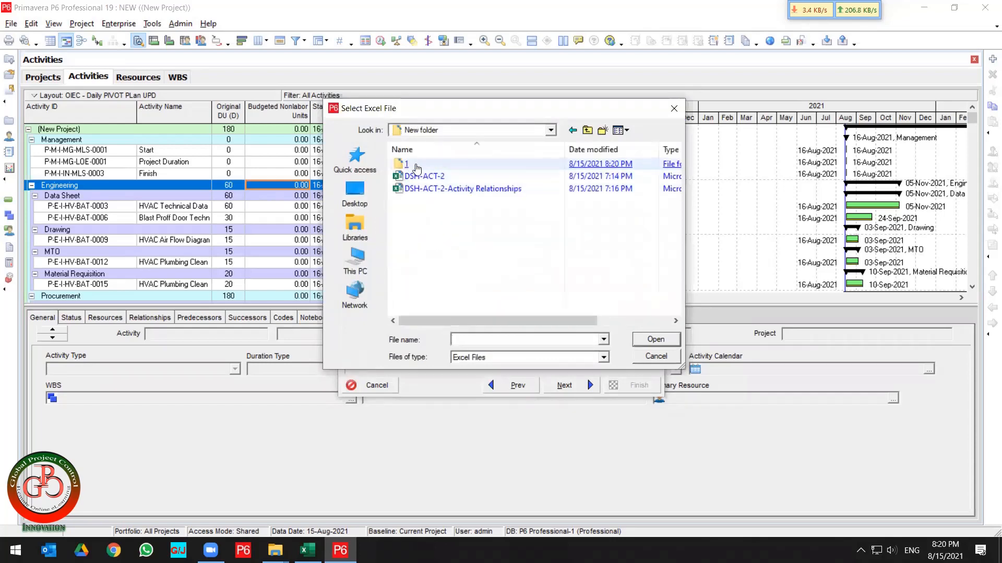
{"action": "left_click", "coordinate": [411, 166]}
{"action": "double_click", "coordinate": [411, 166]}
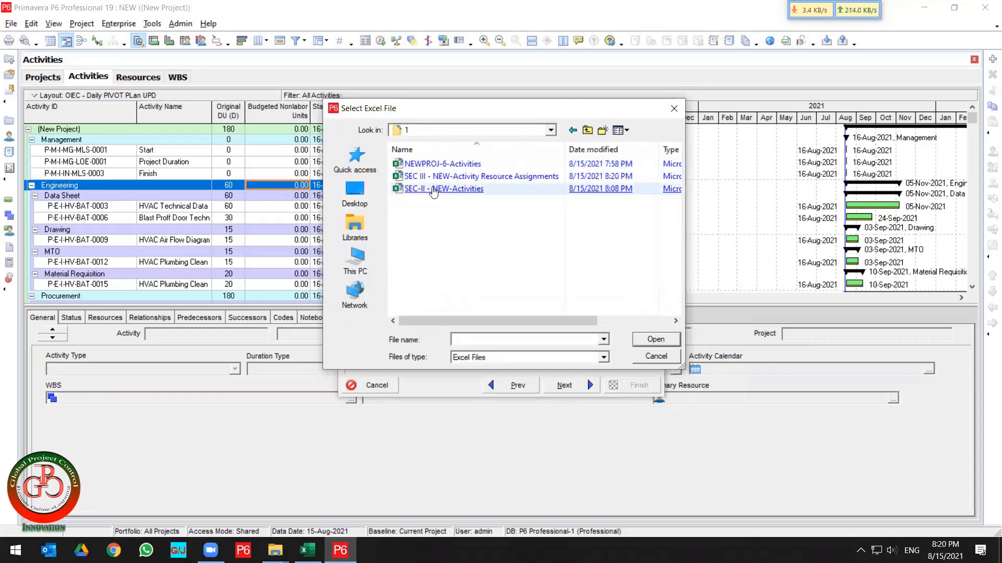
{"action": "double_click", "coordinate": [433, 191]}
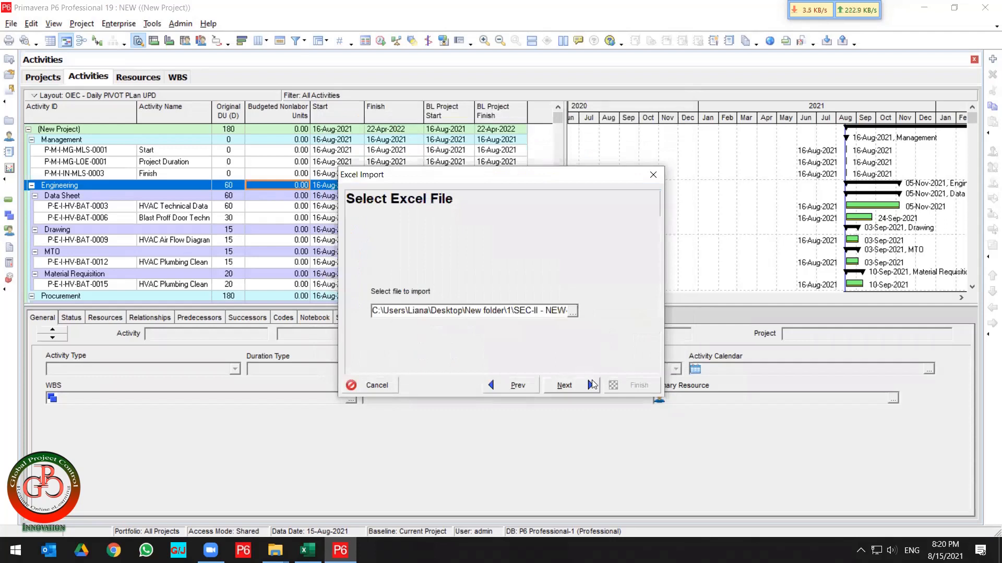
{"action": "left_click", "coordinate": [593, 385]}
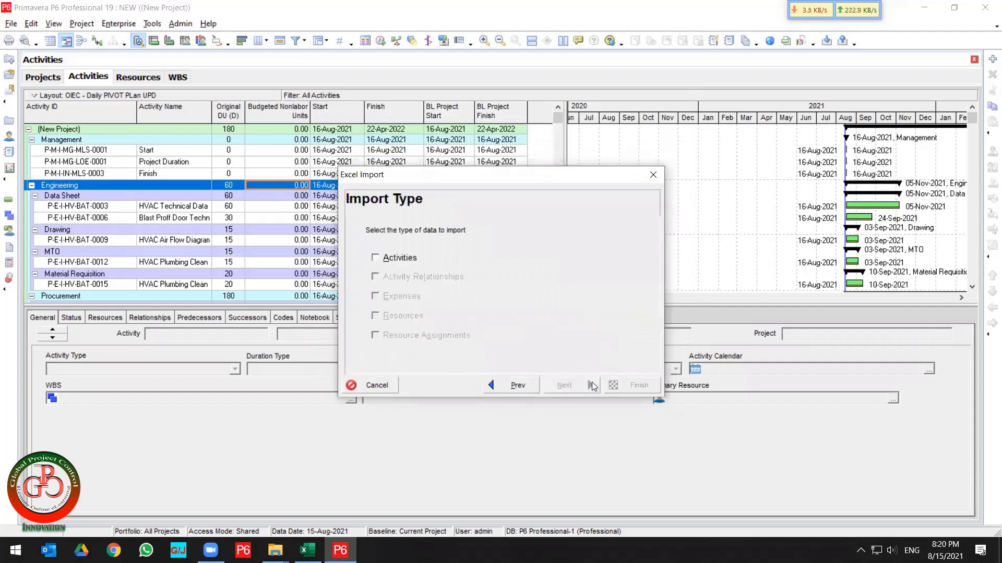
{"action": "left_click", "coordinate": [413, 262]}
{"action": "left_click", "coordinate": [511, 384]}
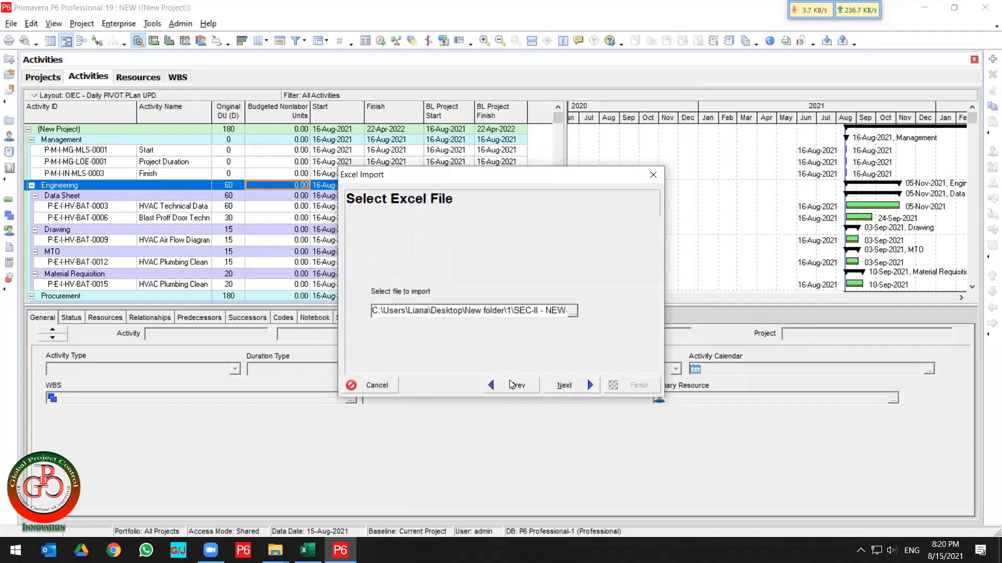
Select SEC III - NEW-Activity Resource Assignments as the import file and choose the Resource Assignments import type.
{"action": "left_click", "coordinate": [572, 311]}
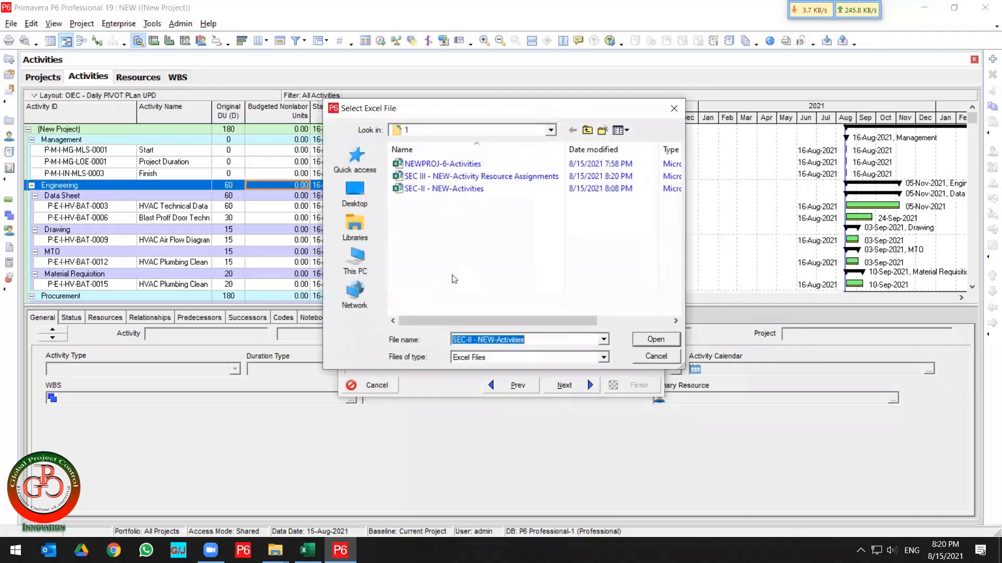
{"action": "left_click", "coordinate": [435, 177]}
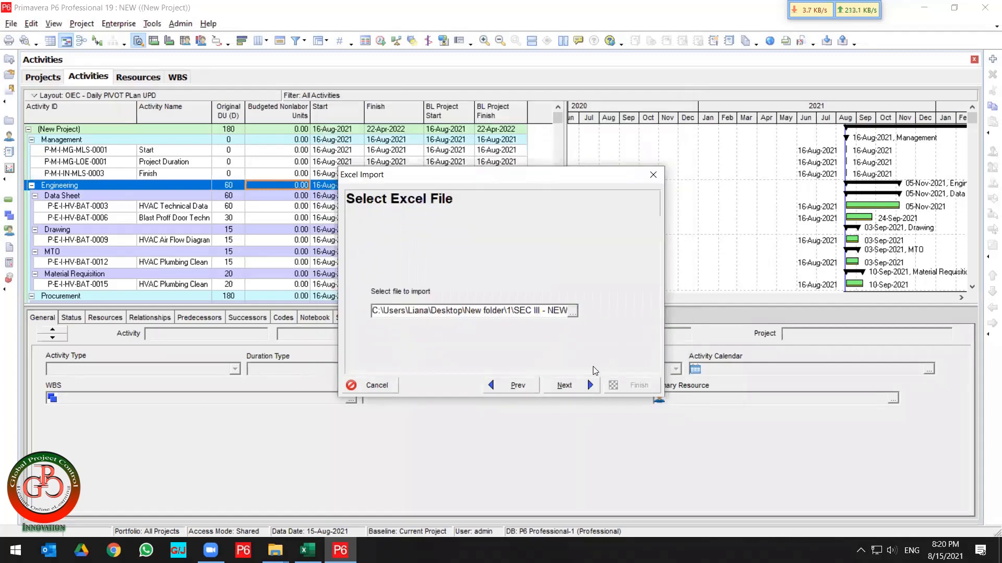
{"action": "left_click", "coordinate": [561, 390]}
{"action": "left_click", "coordinate": [412, 336]}
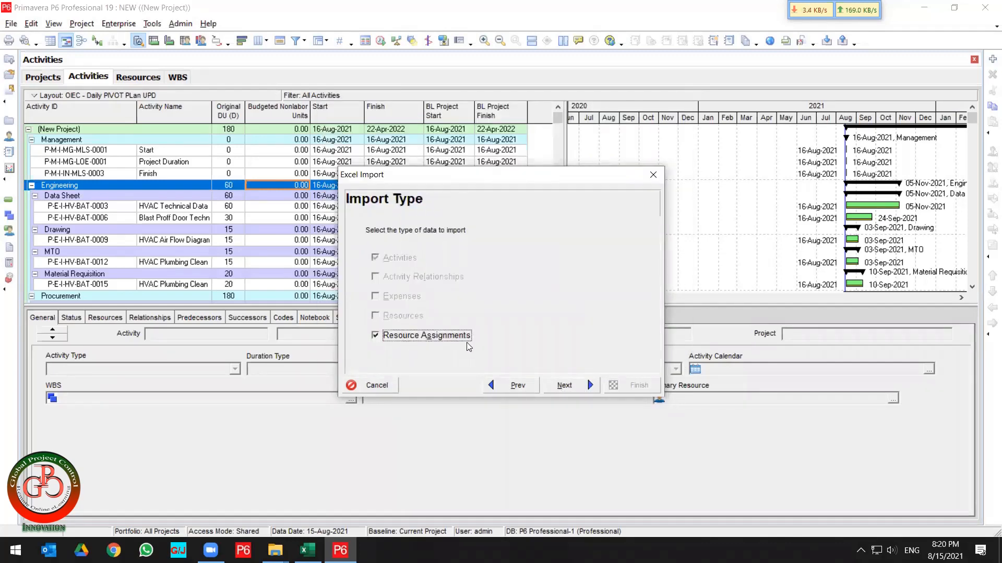
Continue past the import type, set the destination project for updating the existing project, and finish the import.
{"action": "left_click", "coordinate": [573, 387]}
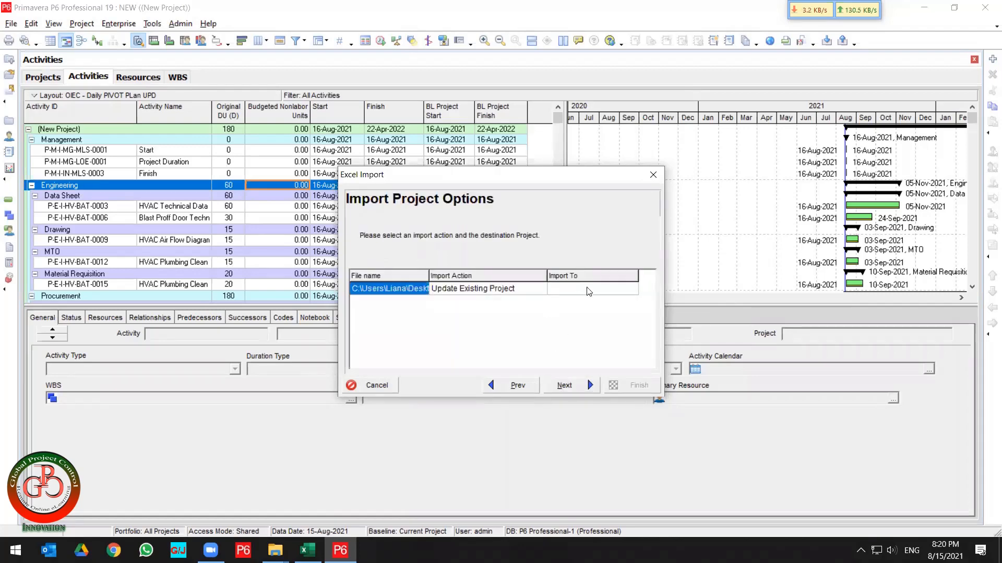
{"action": "left_click", "coordinate": [587, 288]}
{"action": "left_click", "coordinate": [633, 290]}
{"action": "left_click", "coordinate": [632, 289]}
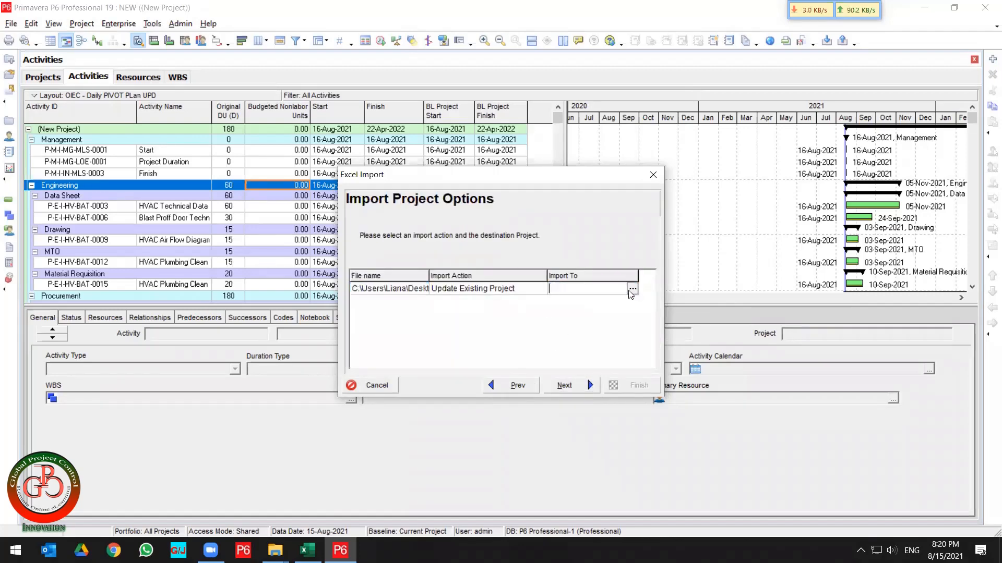
{"action": "double_click", "coordinate": [463, 183]}
{"action": "left_click", "coordinate": [585, 383]}
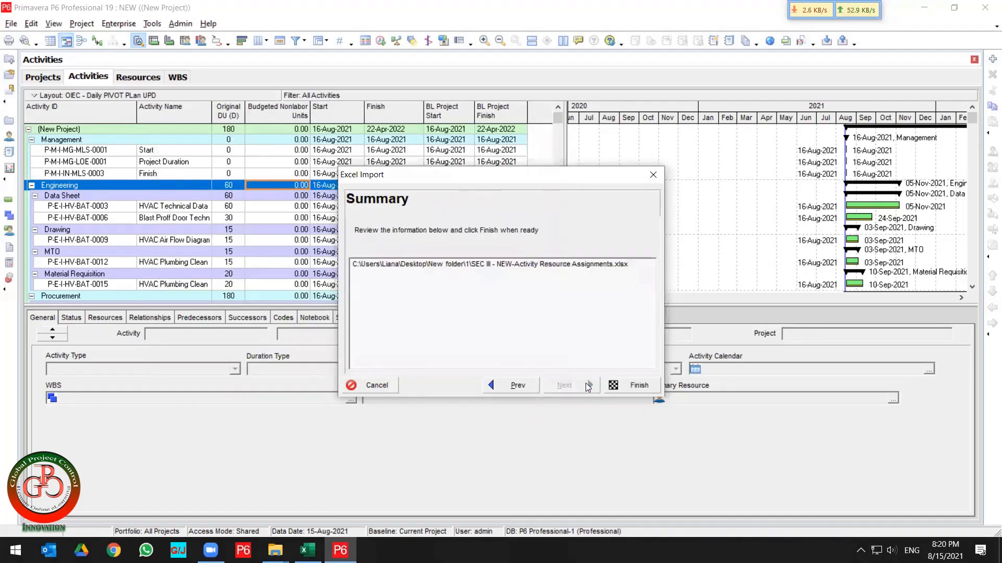
{"action": "left_click", "coordinate": [631, 384]}
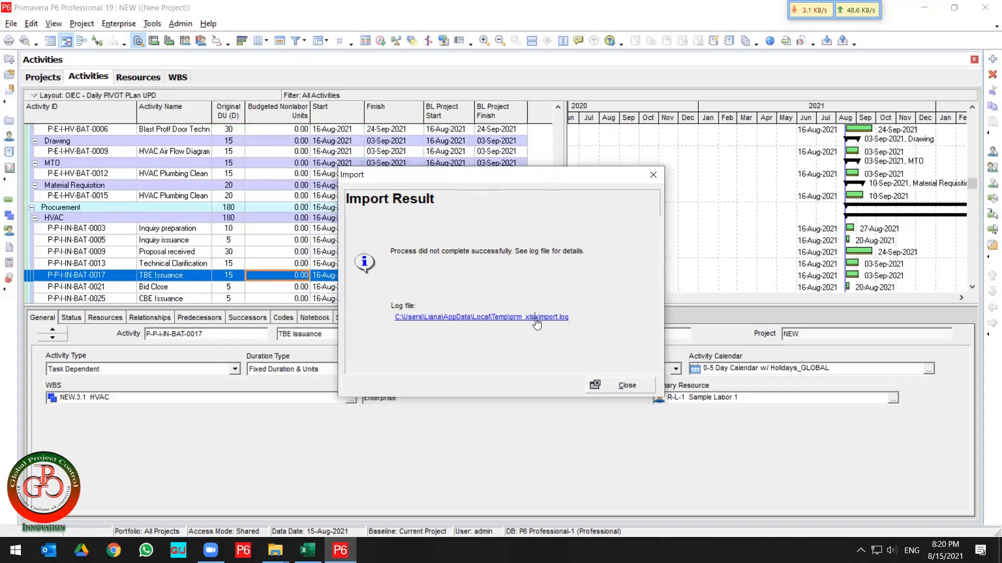
Open the import log file to review it, then close the Import Result dialog.
{"action": "left_click", "coordinate": [519, 318]}
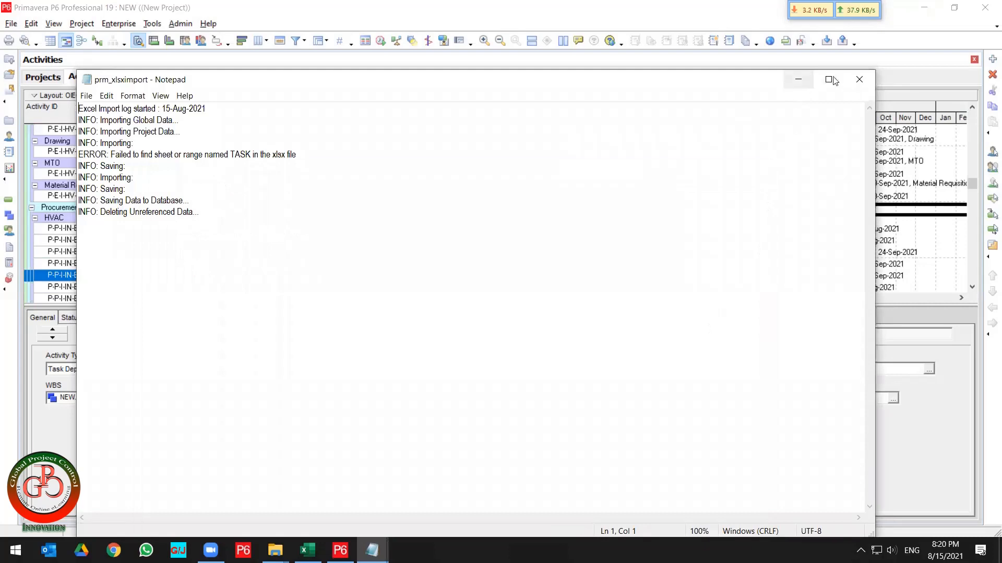
{"action": "left_click", "coordinate": [852, 80]}
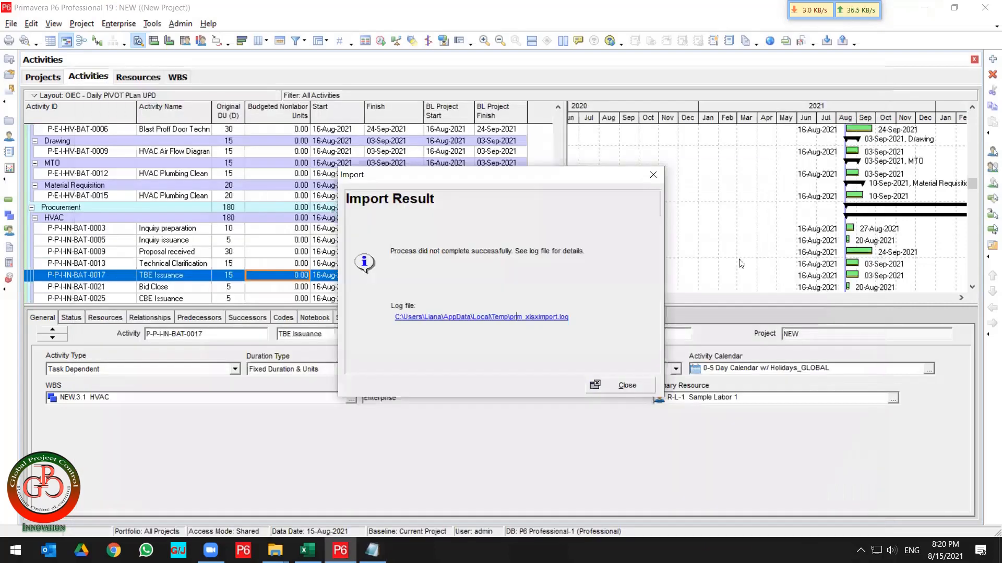
{"action": "left_click", "coordinate": [621, 380]}
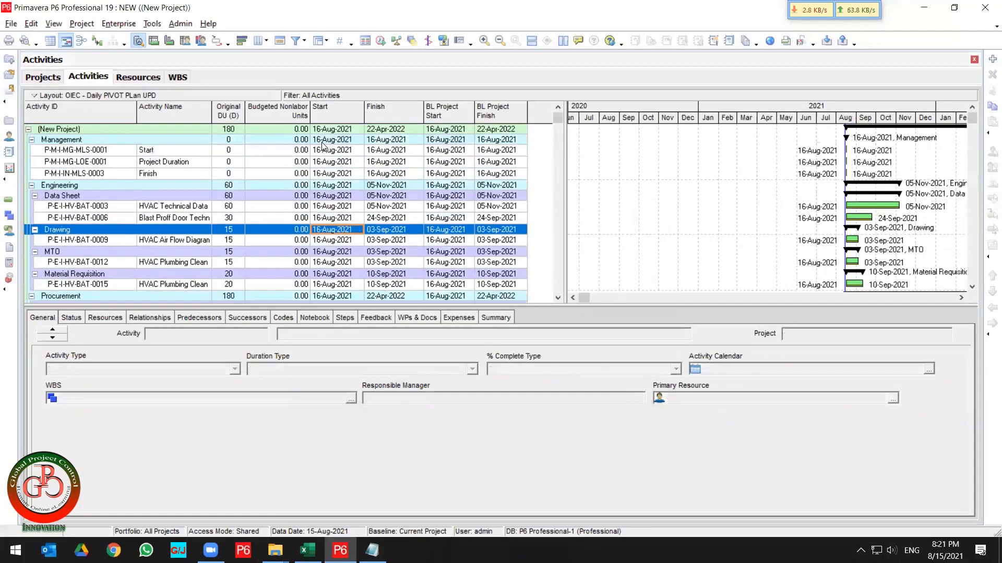
Replace the Budgeted Nonlabor Units column with Budgeted Labor Units, placed right after Original Duration.
{"action": "left_click", "coordinate": [264, 127]}
{"action": "left_click", "coordinate": [258, 41]}
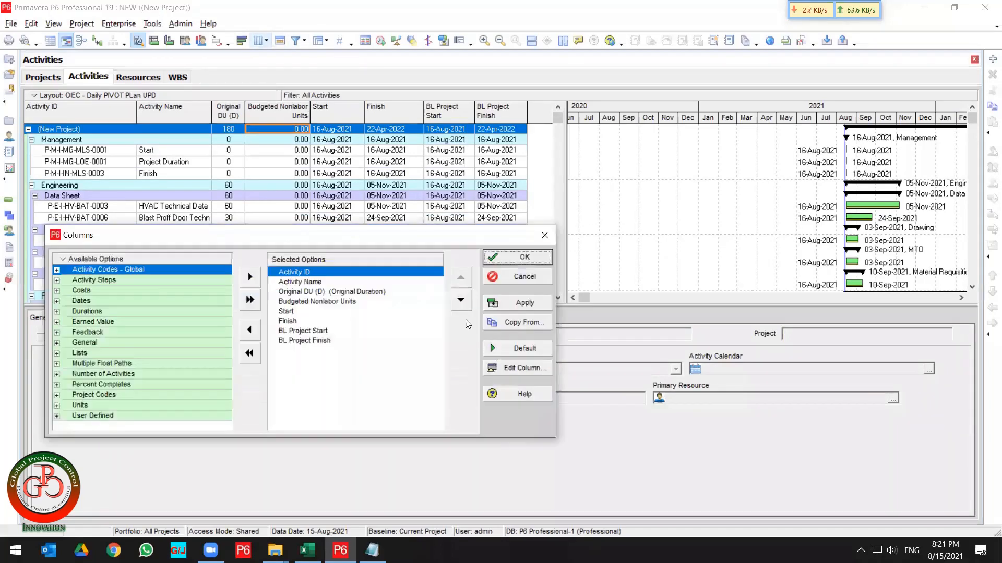
{"action": "double_click", "coordinate": [330, 301]}
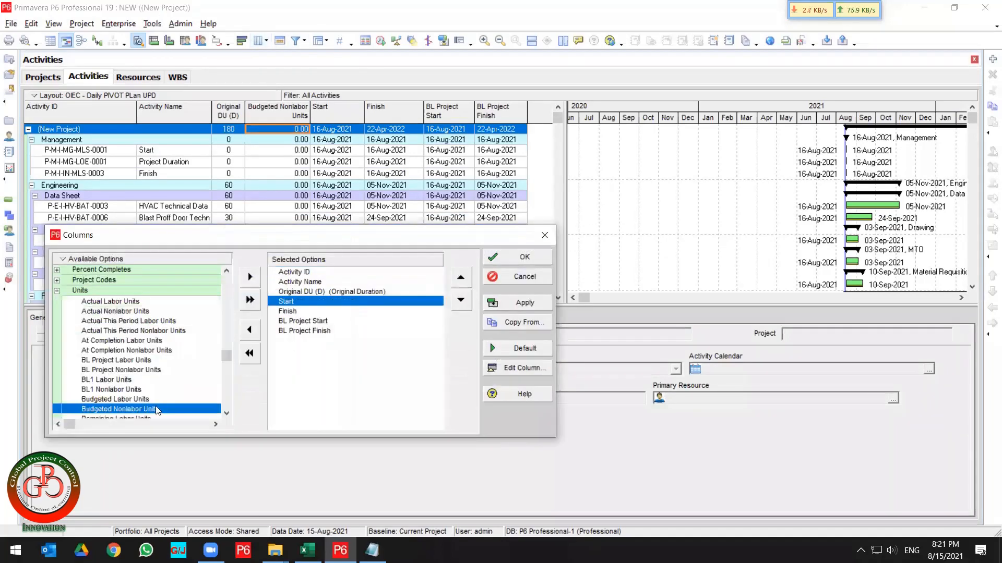
{"action": "double_click", "coordinate": [125, 400]}
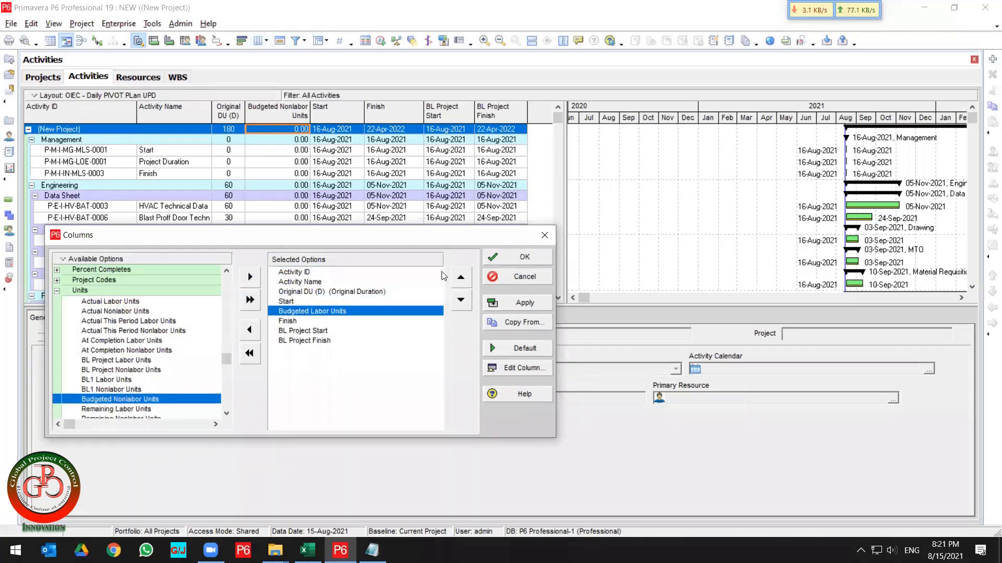
{"action": "left_click", "coordinate": [461, 277]}
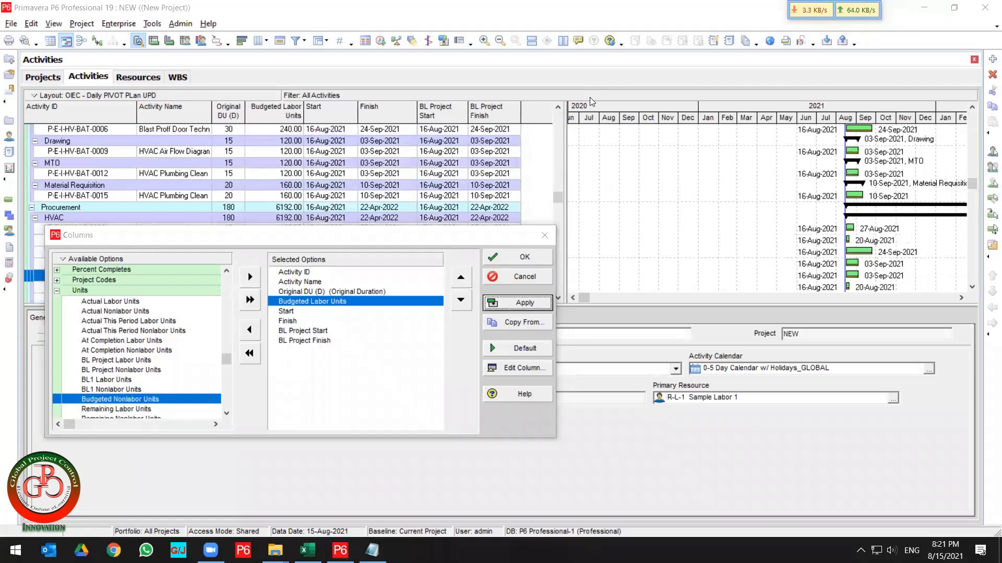
{"action": "left_click", "coordinate": [501, 258]}
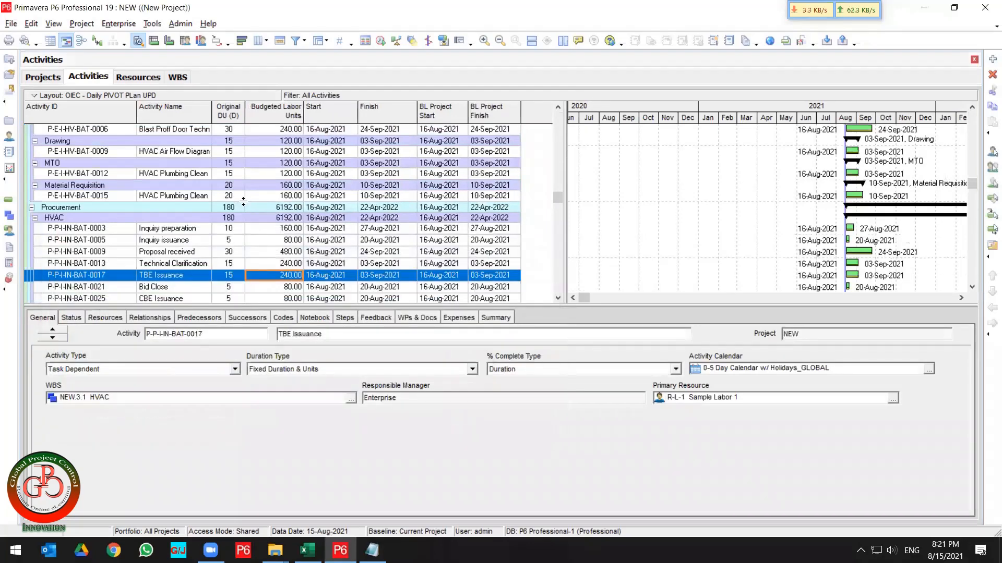
Review the Budgeted Labor Units values for the project, WBS summaries and activities.
{"action": "left_click", "coordinate": [272, 209]}
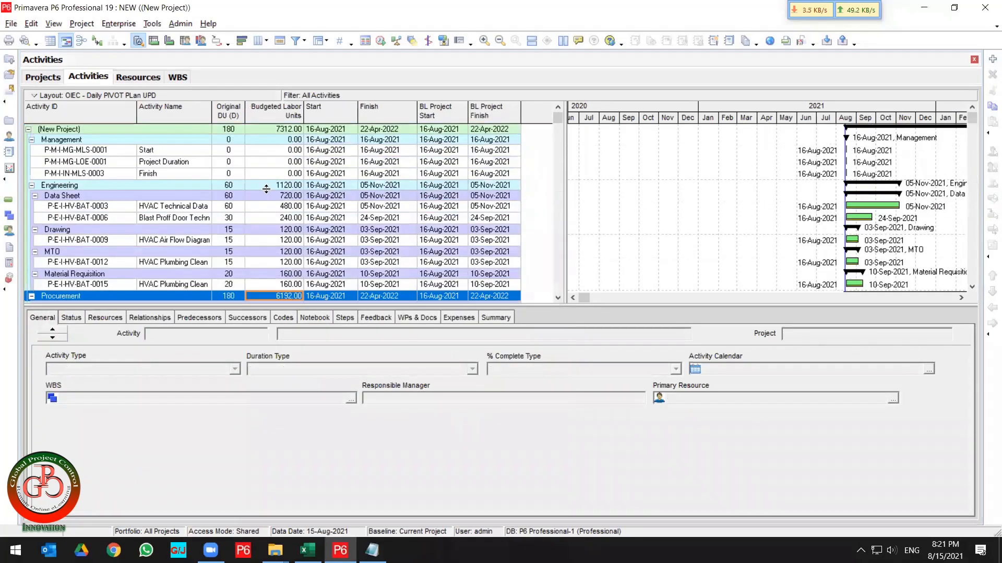
{"action": "left_click", "coordinate": [283, 132]}
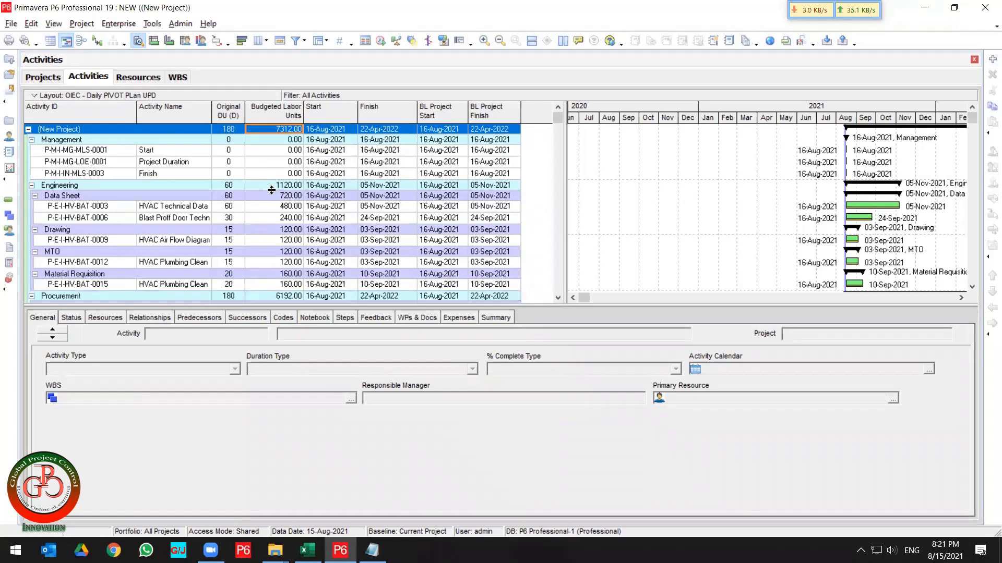
{"action": "scroll", "coordinate": [271, 191], "scroll_direction": "down", "scroll_amount": 6}
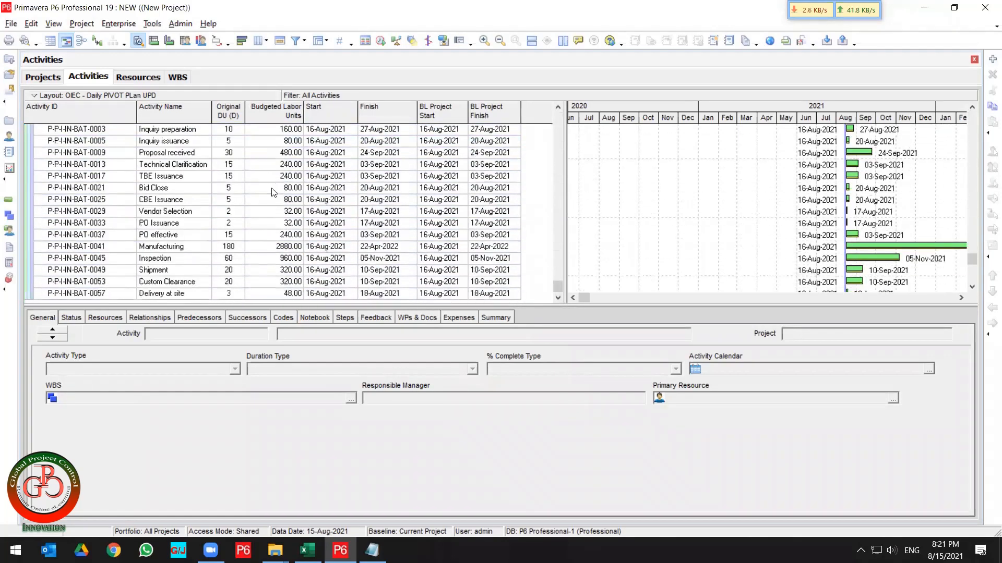
{"action": "scroll", "coordinate": [271, 191], "scroll_direction": "up", "scroll_amount": 6}
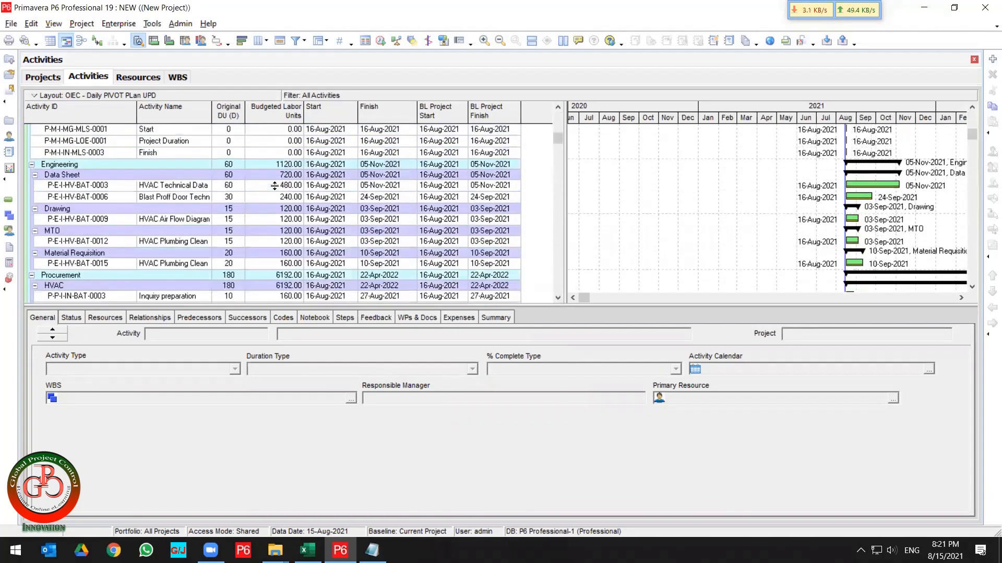
{"action": "scroll", "coordinate": [274, 185], "scroll_direction": "up", "scroll_amount": 1}
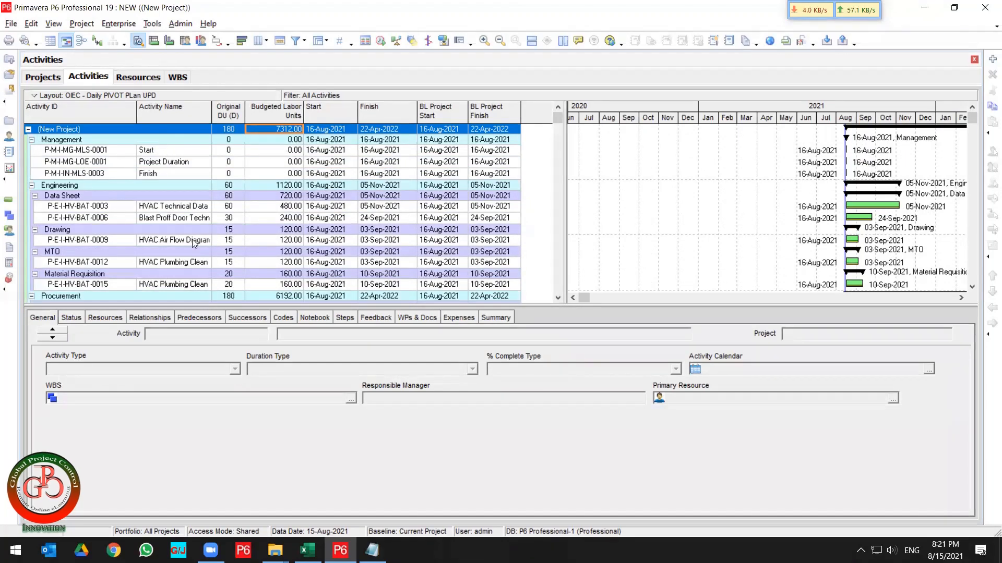
{"action": "left_click", "coordinate": [101, 188]}
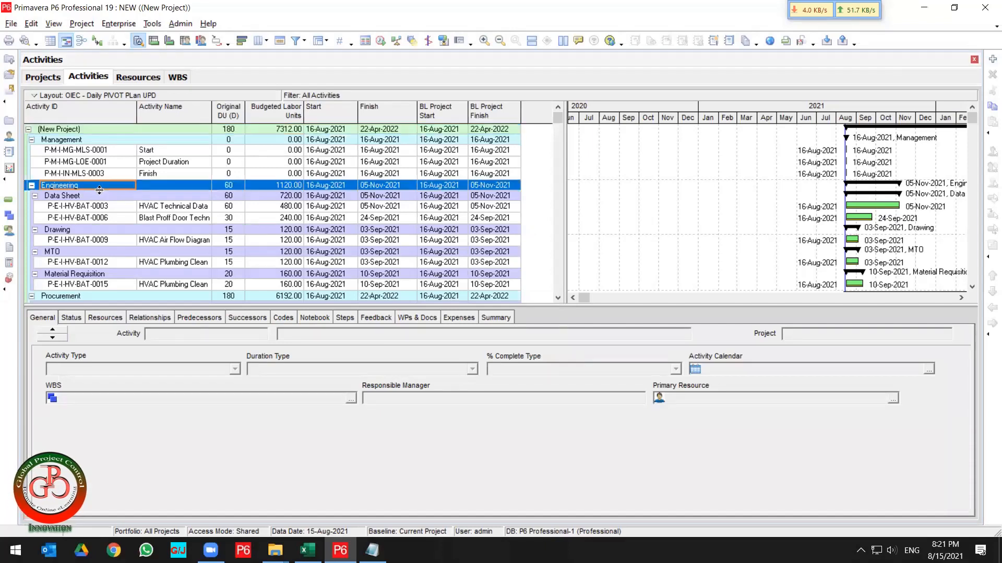
{"action": "left_click", "coordinate": [93, 195]}
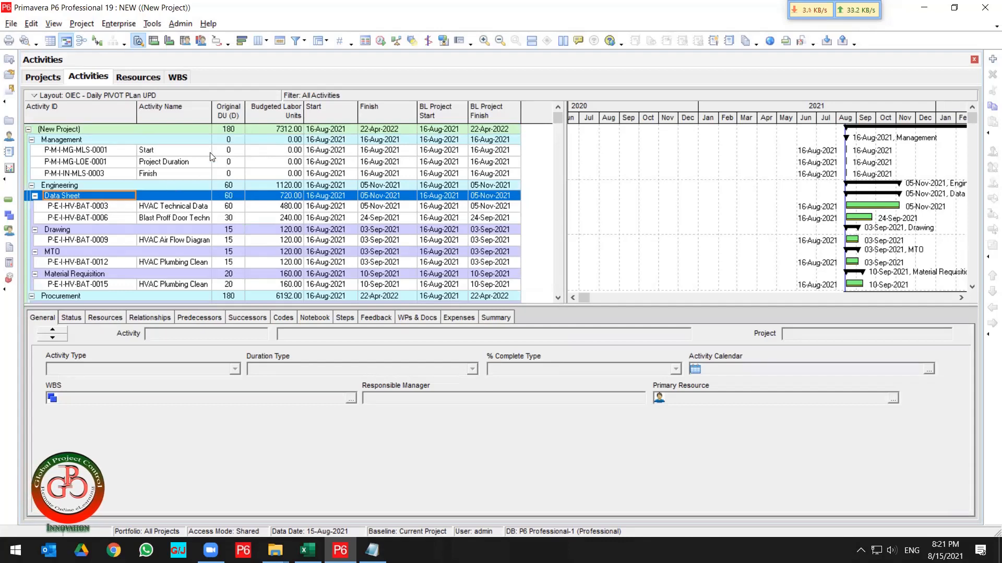
{"action": "left_click", "coordinate": [283, 130]}
{"action": "scroll", "coordinate": [279, 181], "scroll_direction": "down", "scroll_amount": 6}
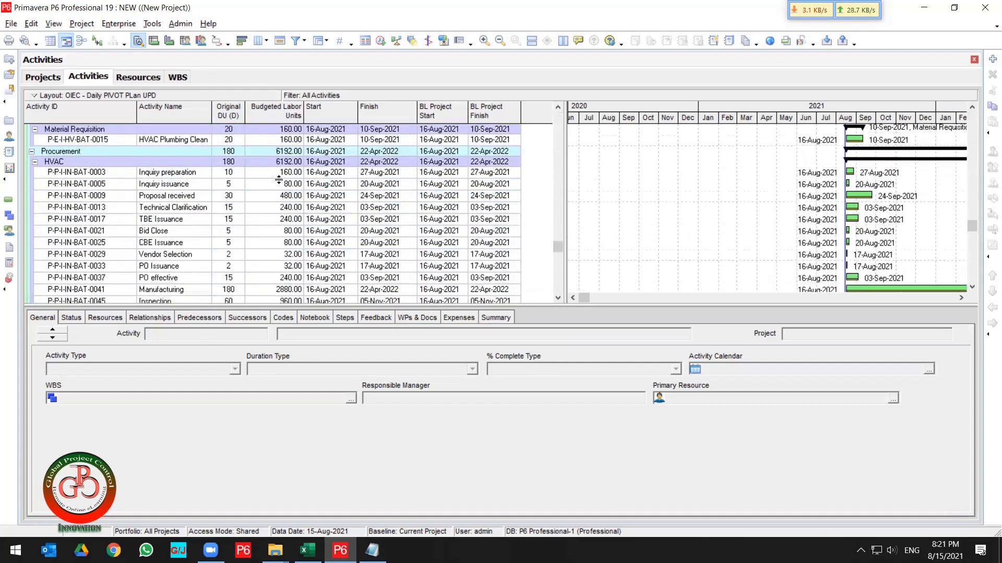
{"action": "scroll", "coordinate": [278, 181], "scroll_direction": "up", "scroll_amount": 6}
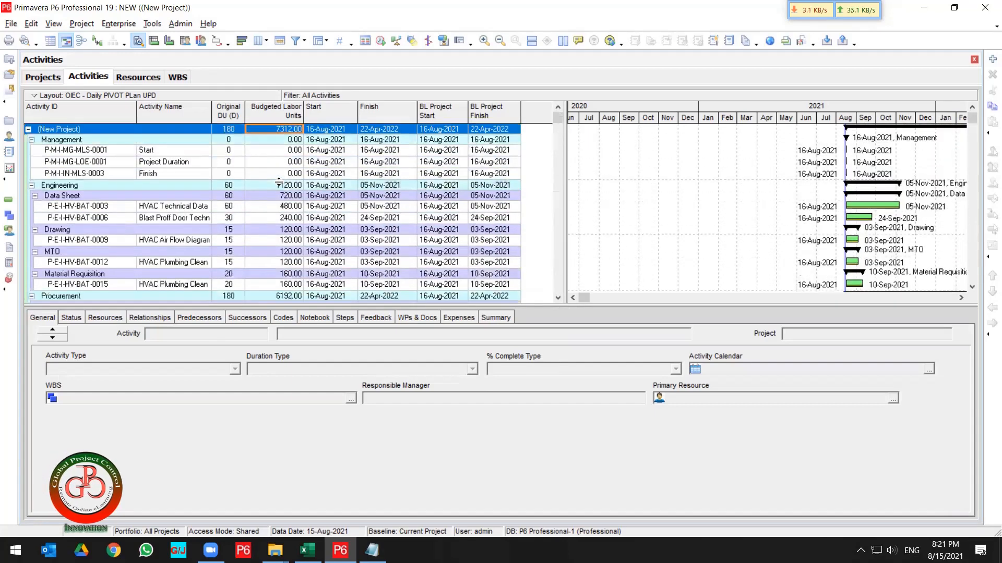
{"action": "left_click", "coordinate": [279, 186]}
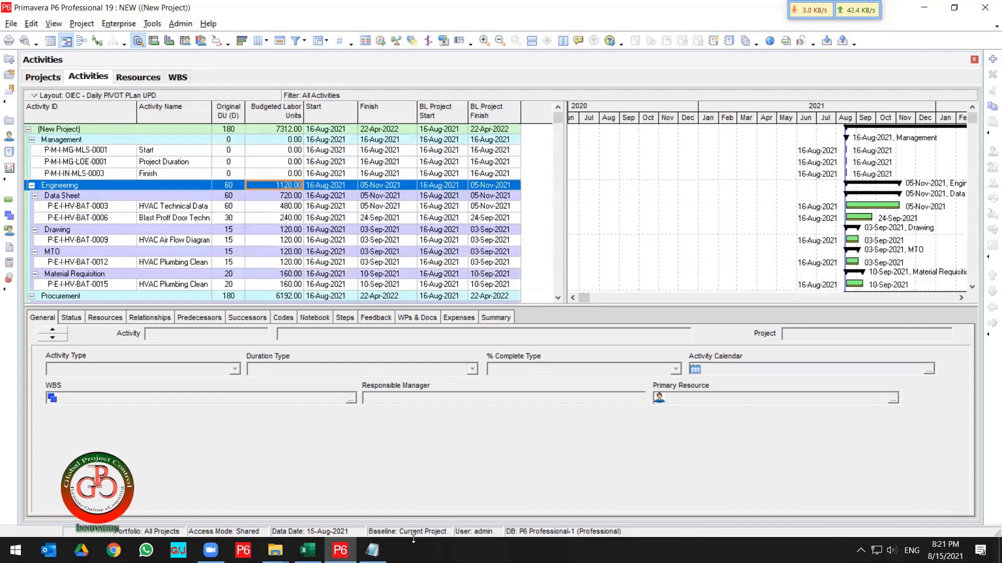
Bring back the import log window, close it, and return to the activity table.
{"action": "left_click", "coordinate": [372, 550]}
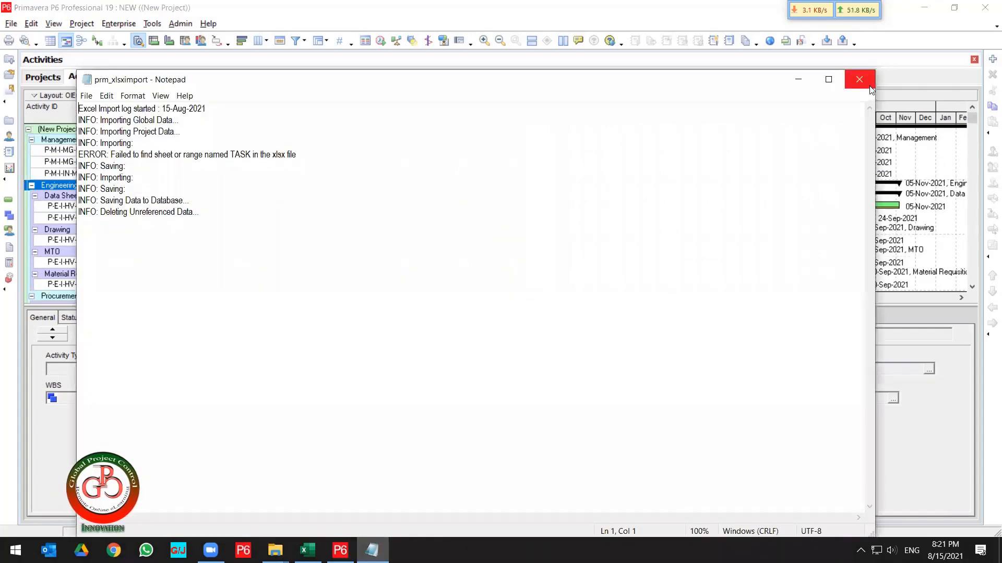
{"action": "left_click", "coordinate": [869, 85]}
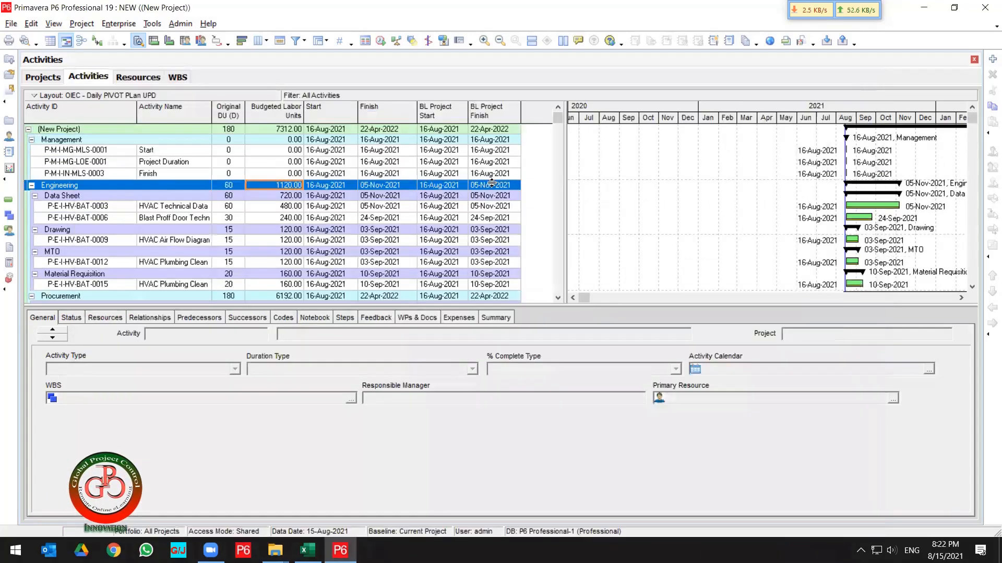
{"action": "left_click", "coordinate": [157, 190]}
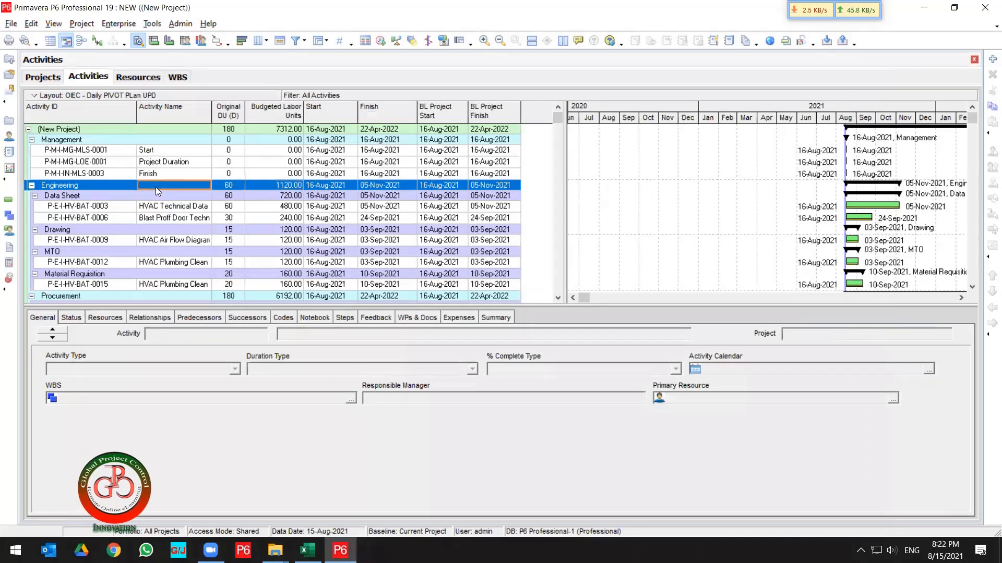
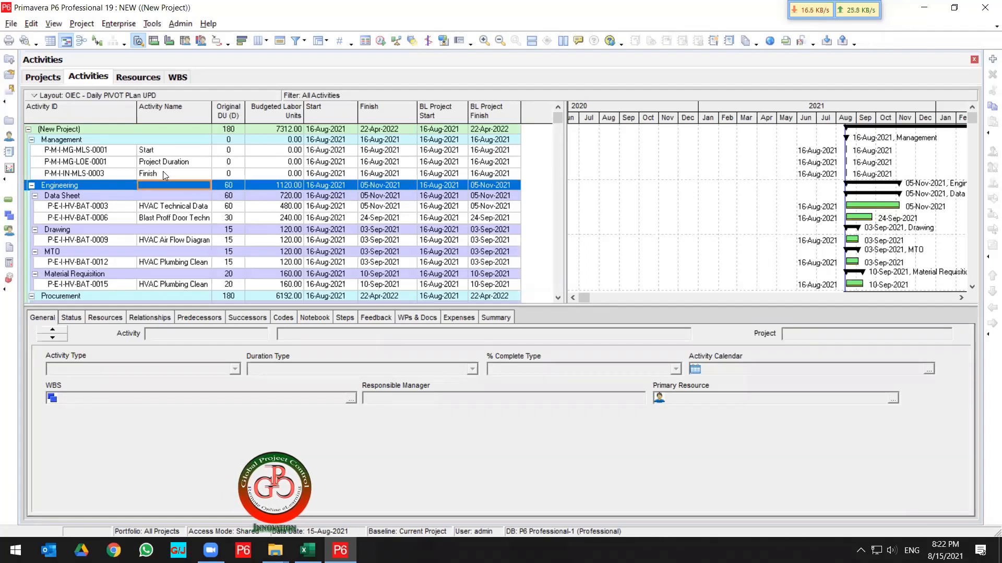
Review the resource assignments of the Data Sheet activities in the activity details.
{"action": "left_click", "coordinate": [105, 318]}
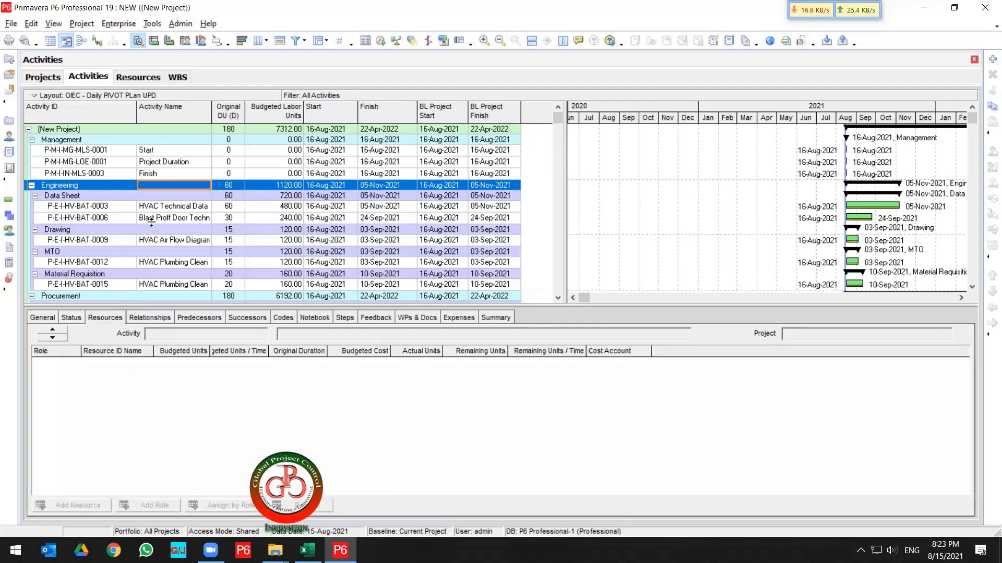
{"action": "left_click", "coordinate": [169, 211]}
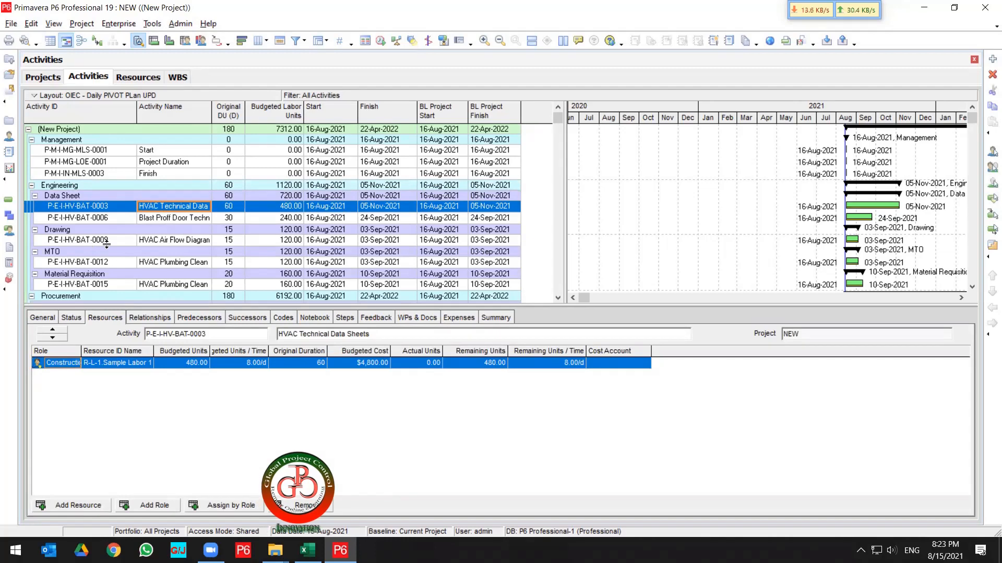
{"action": "left_click", "coordinate": [154, 220], "text": "ctrl"}
{"action": "right_click", "coordinate": [154, 220]}
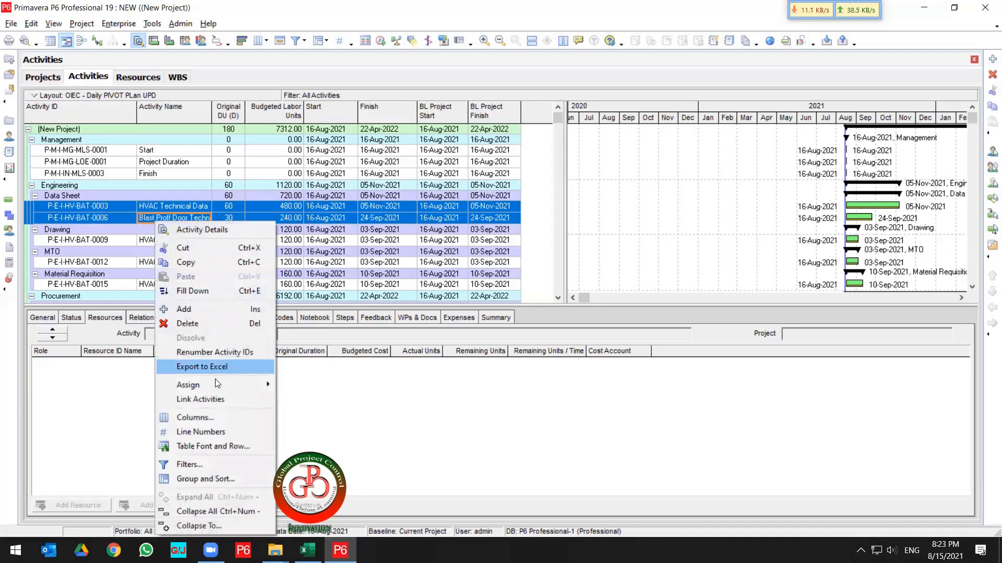
{"action": "left_click", "coordinate": [30, 116]}
Start a project export and choose the Spreadsheet (XLSX) format.
{"action": "left_click", "coordinate": [11, 23]}
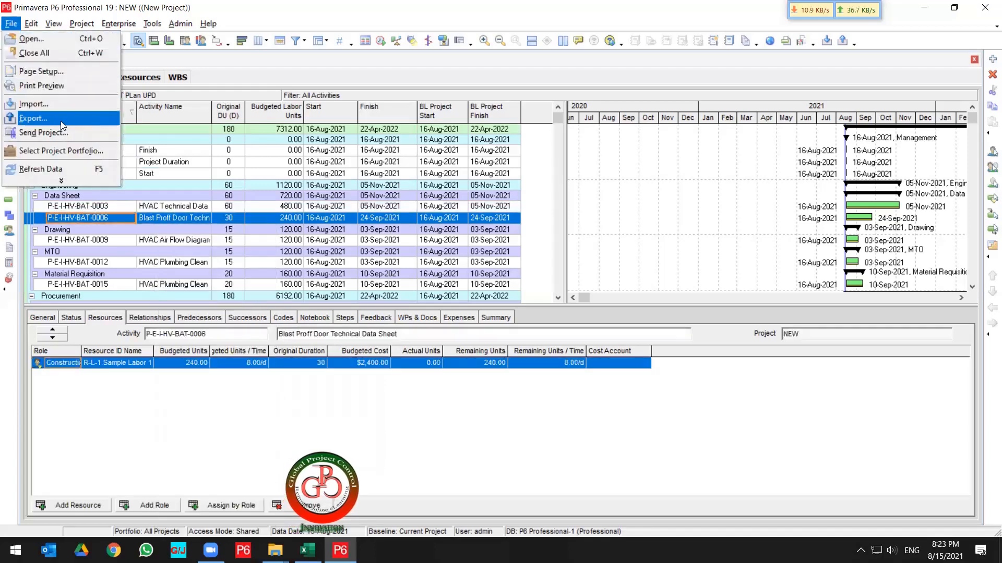
{"action": "left_click", "coordinate": [61, 121]}
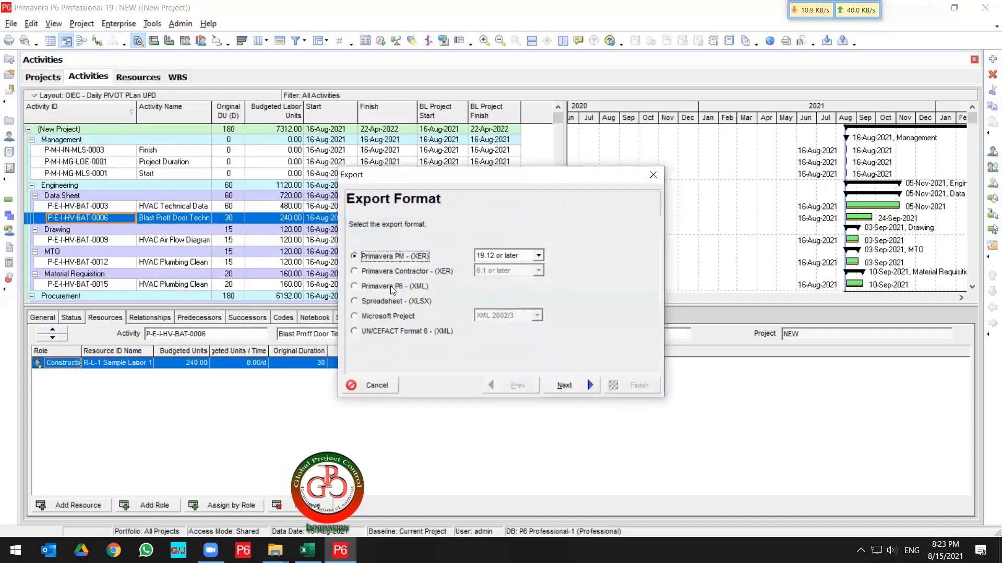
{"action": "left_click", "coordinate": [392, 287]}
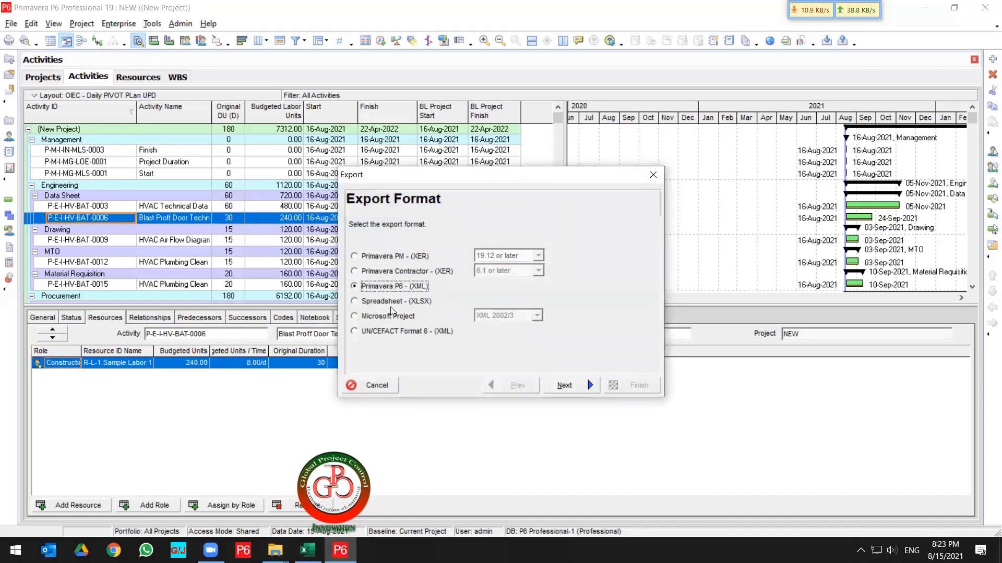
{"action": "left_click", "coordinate": [391, 304]}
{"action": "left_click", "coordinate": [580, 385]}
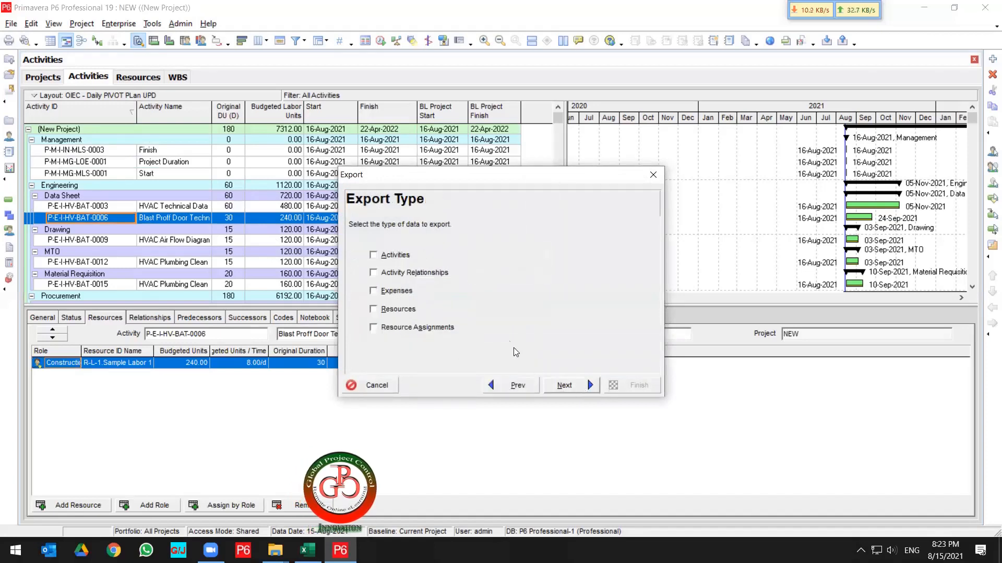
Choose Resource Assignments as the export type and mark project NEW for export.
{"action": "left_click", "coordinate": [419, 328]}
{"action": "left_click", "coordinate": [566, 389]}
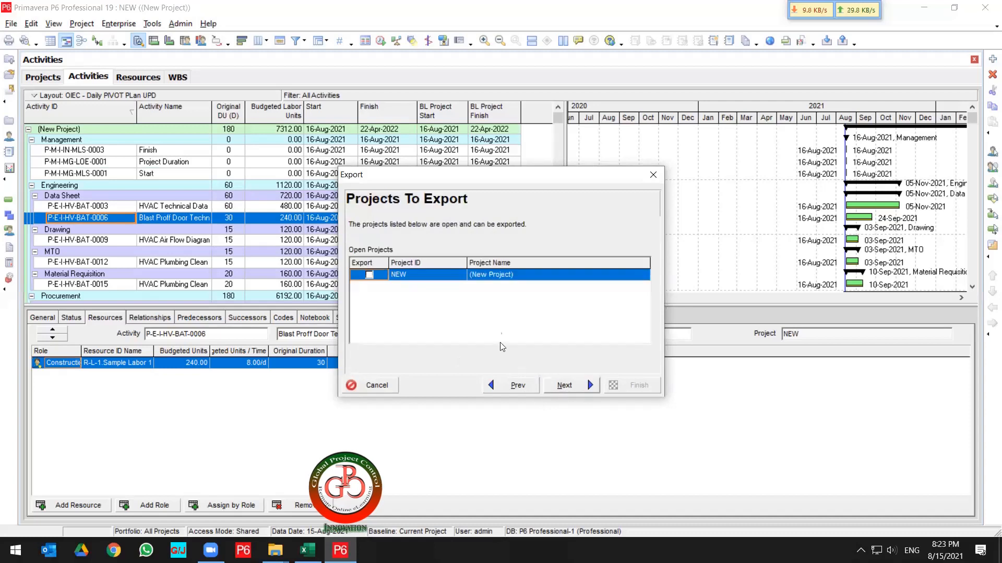
{"action": "left_click", "coordinate": [369, 275]}
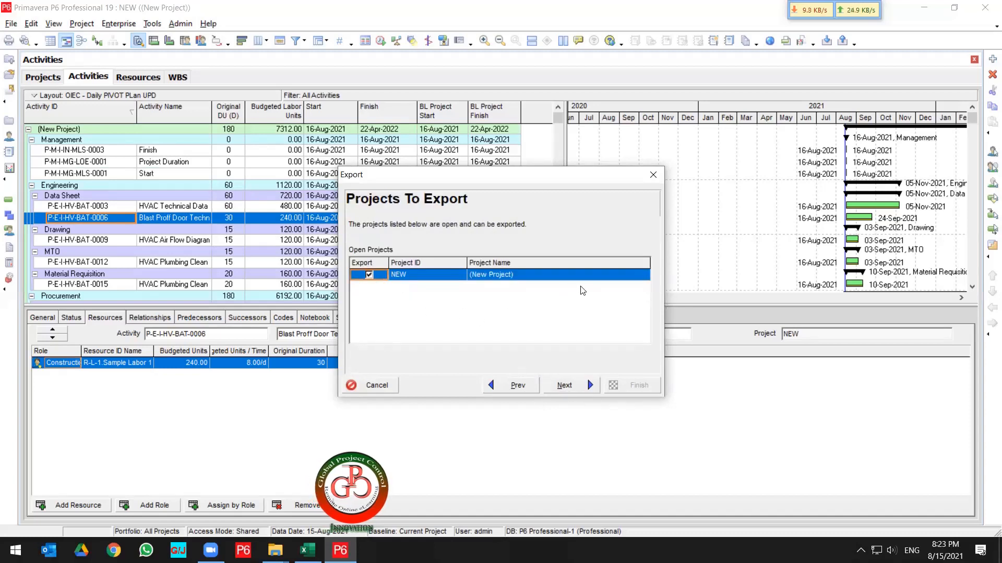
{"action": "left_click", "coordinate": [574, 387]}
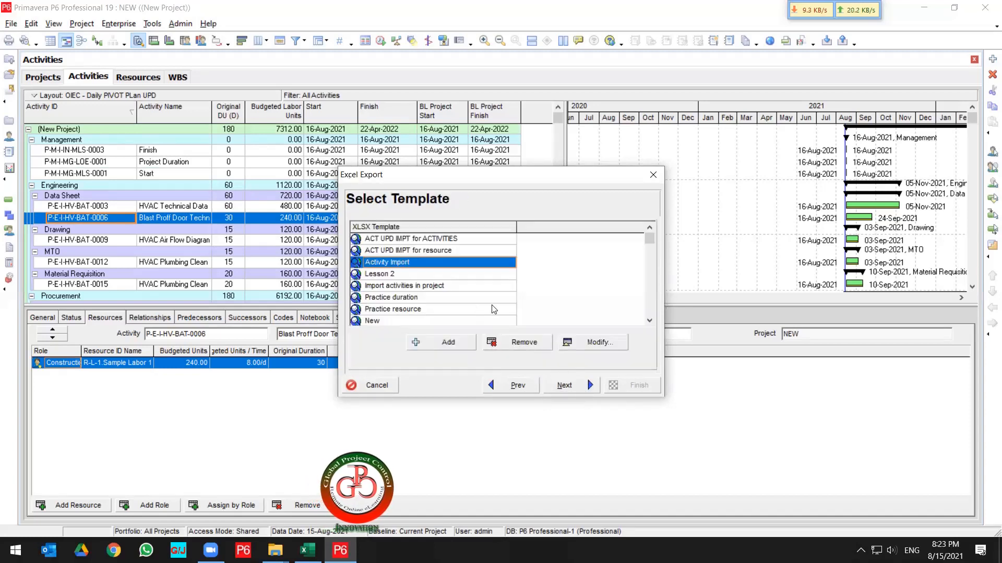
Inspect the Activity Import template's columns and continue the export with that template.
{"action": "left_click", "coordinate": [598, 341]}
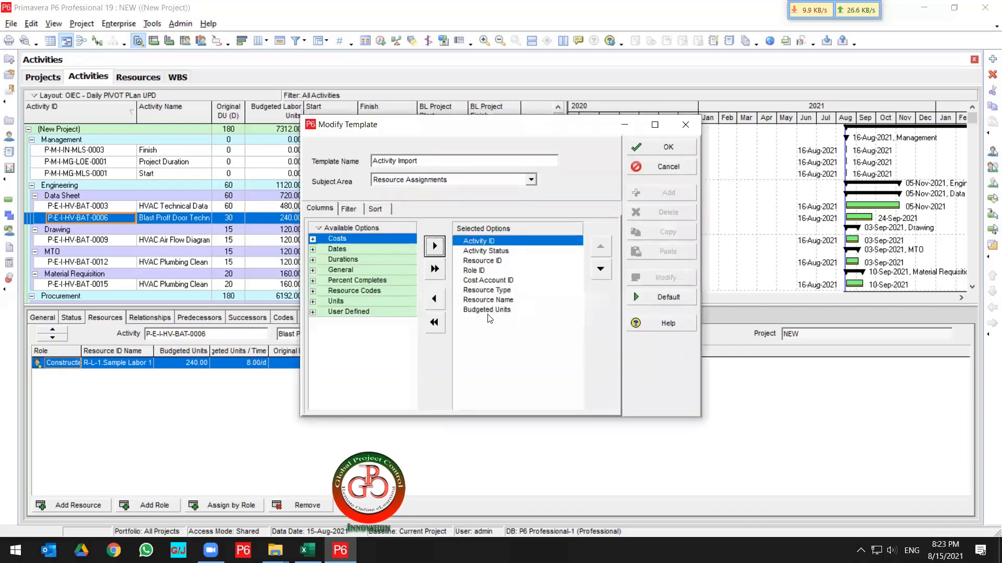
{"action": "left_click", "coordinate": [672, 148]}
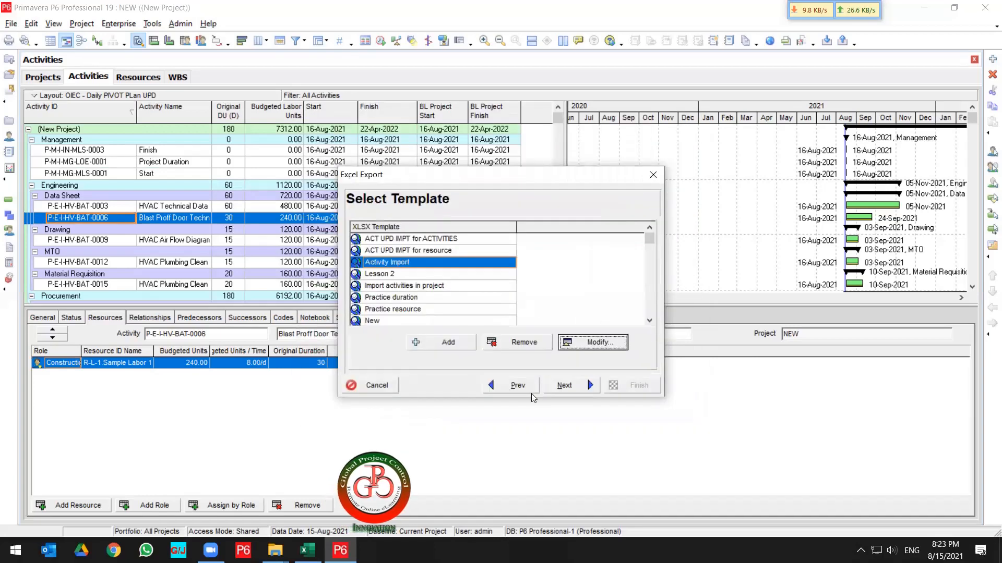
{"action": "left_click", "coordinate": [563, 386]}
Name the export file SEC IV - NEW-Activity Resource Assignments in the same folder.
{"action": "left_click", "coordinate": [578, 268]}
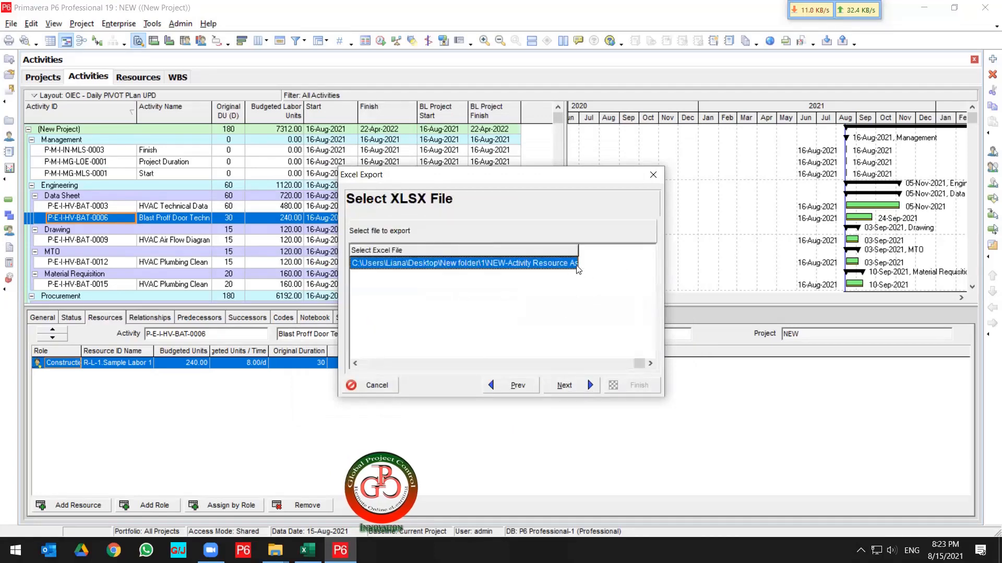
{"action": "left_click", "coordinate": [574, 264]}
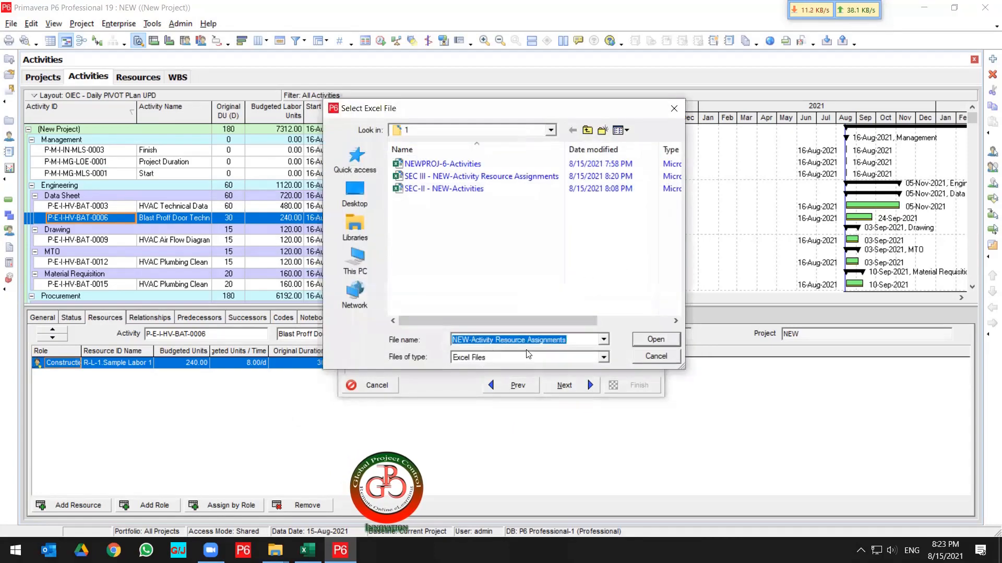
{"action": "key", "text": "Home"}
{"action": "type", "text": "SEC"}
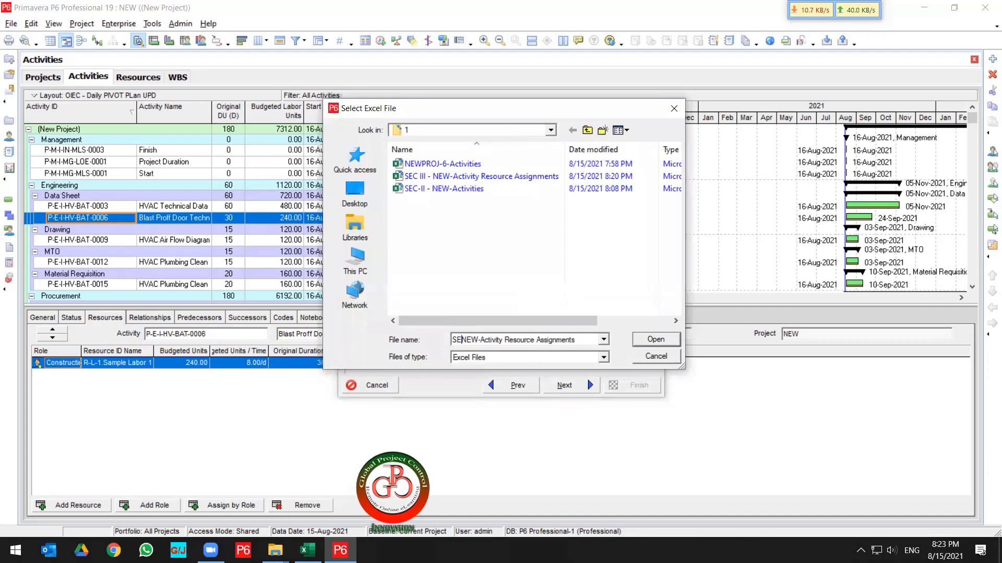
{"action": "type", "text": " IV"}
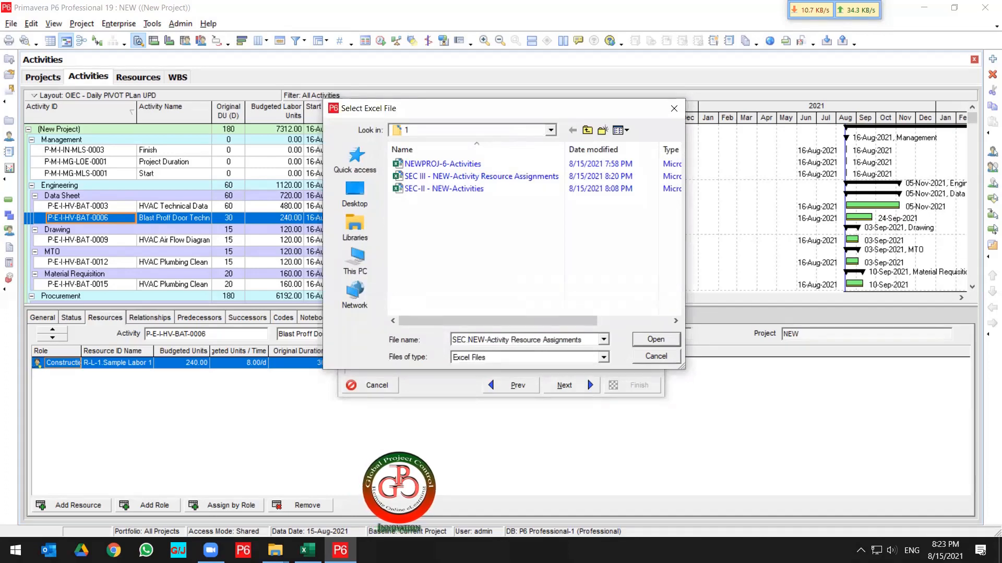
{"action": "type", "text": " -"}
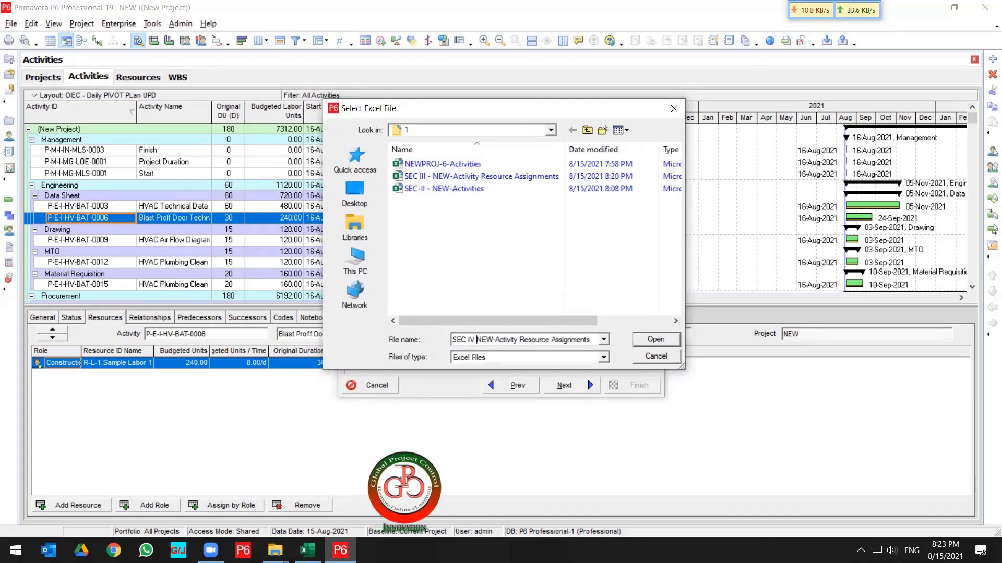
{"action": "left_click", "coordinate": [656, 339]}
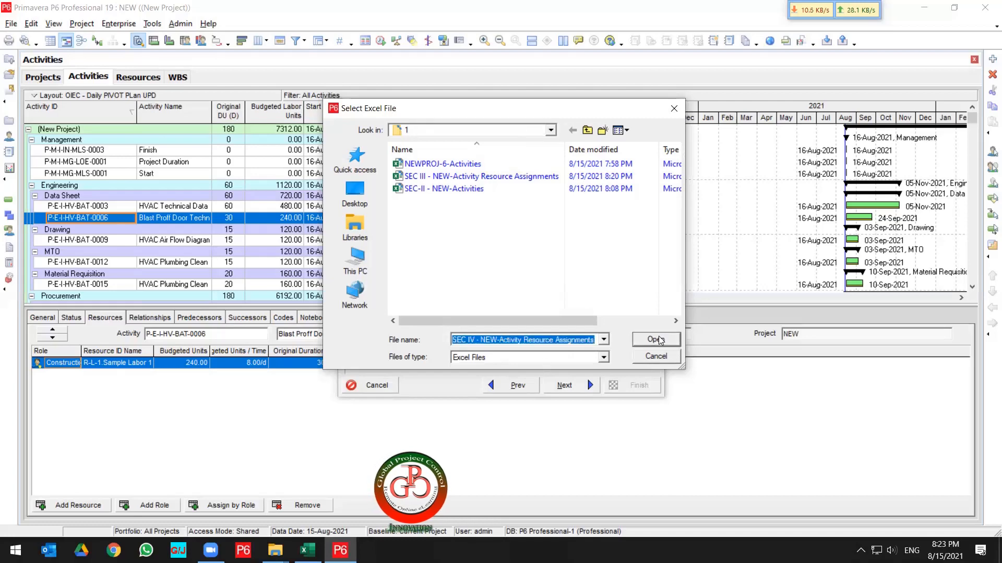
Finish the export and close the result dialog.
{"action": "left_click", "coordinate": [595, 386]}
{"action": "left_click", "coordinate": [617, 386]}
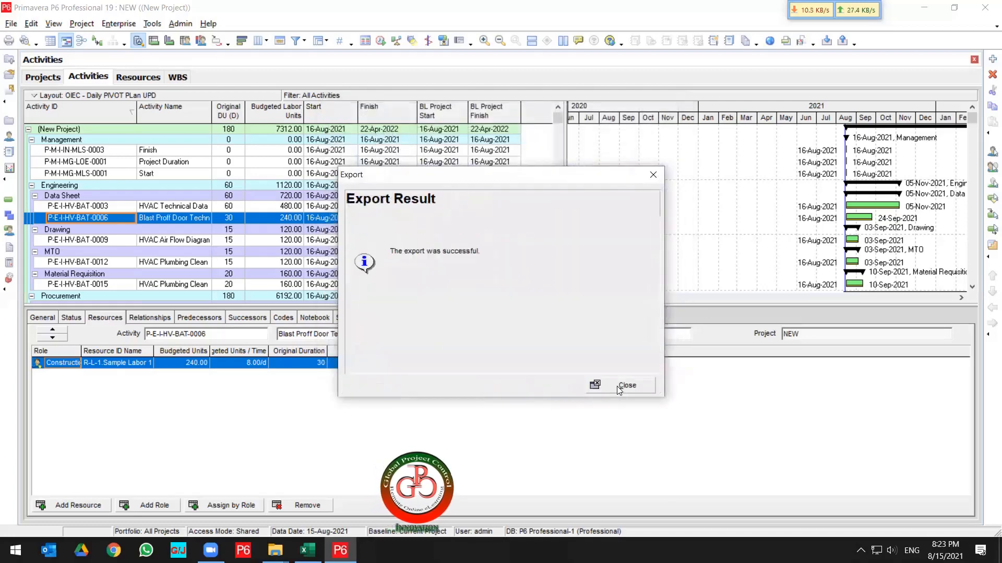
{"action": "left_click", "coordinate": [620, 385]}
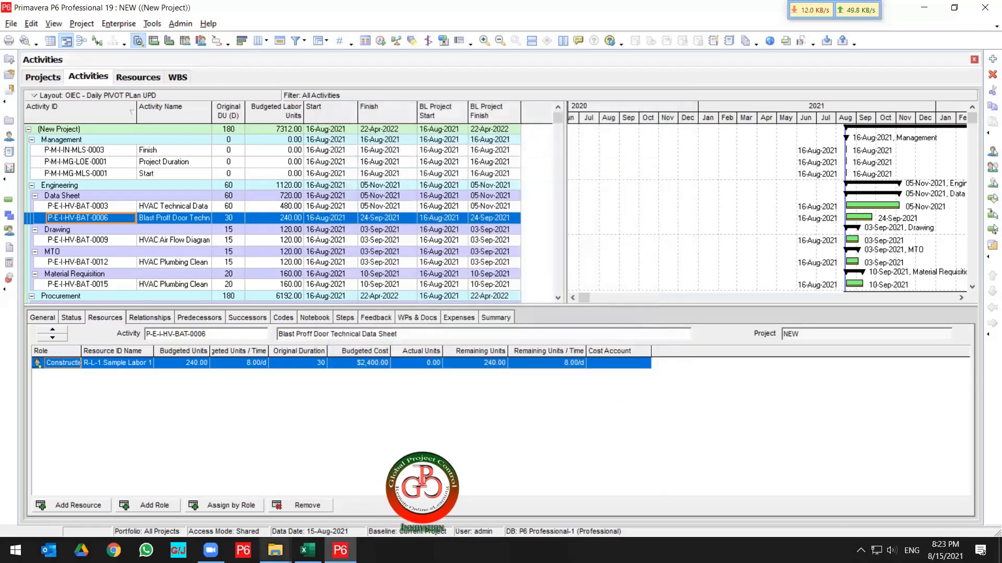
Open the exported SEC IV workbook in Excel and dock it beside the folder window.
{"action": "mouse_move", "coordinate": [282, 545]}
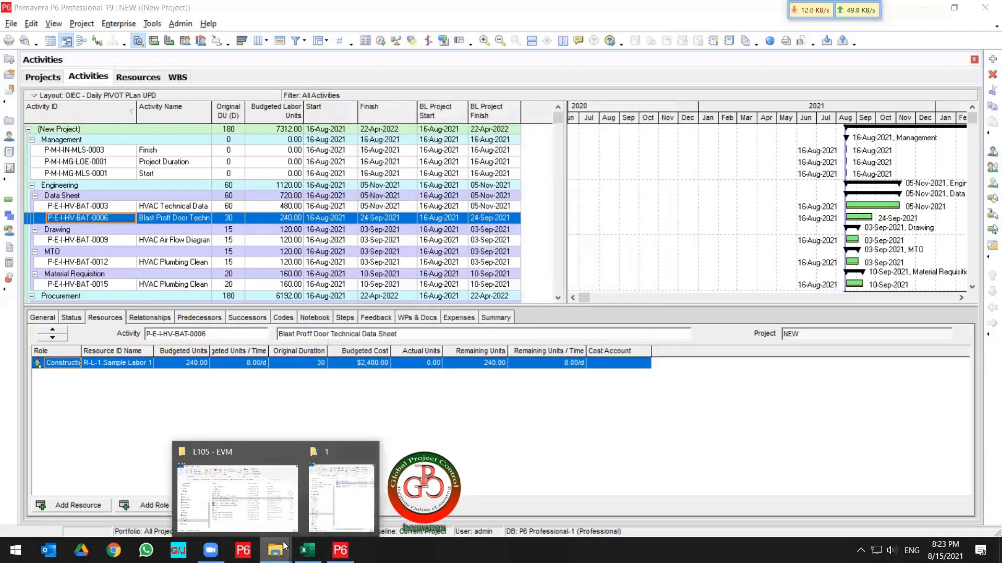
{"action": "left_click", "coordinate": [344, 506]}
{"action": "left_click", "coordinate": [270, 179]}
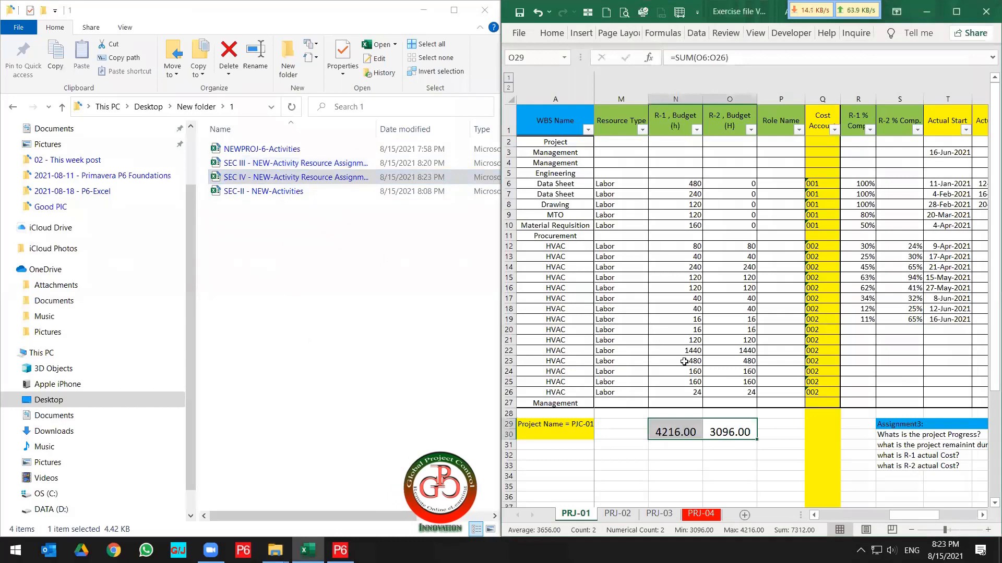
{"action": "left_click", "coordinate": [683, 362]}
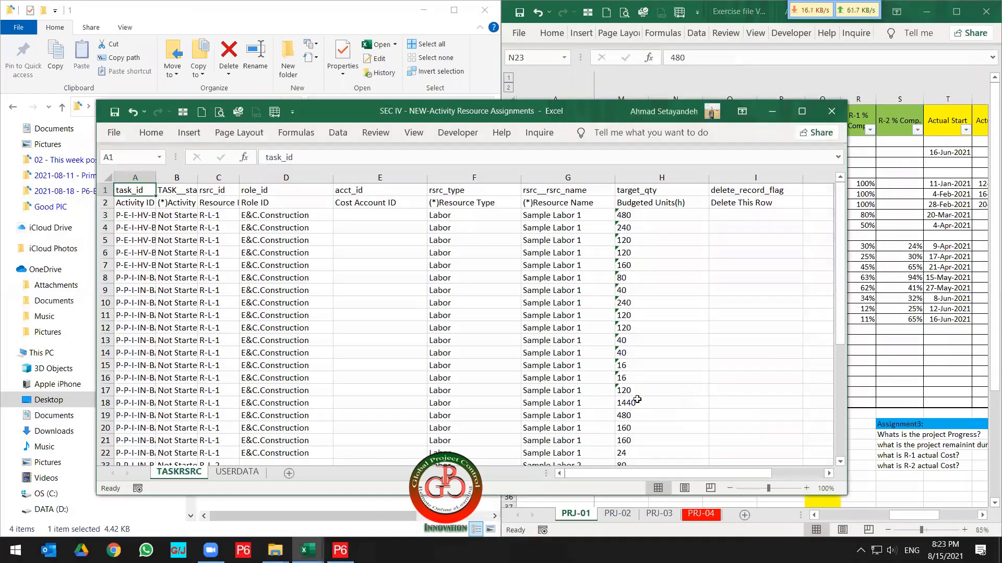
{"action": "key", "text": "super+Right"}
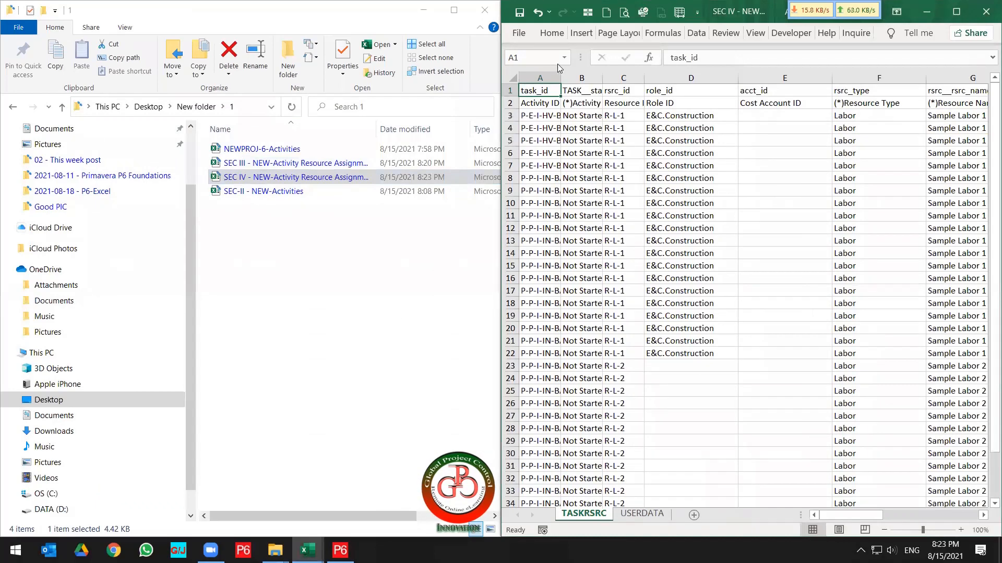
Autofit the widths of columns A to H.
{"action": "left_click_drag", "start_coordinate": [537, 78], "coordinate": [800, 79]}
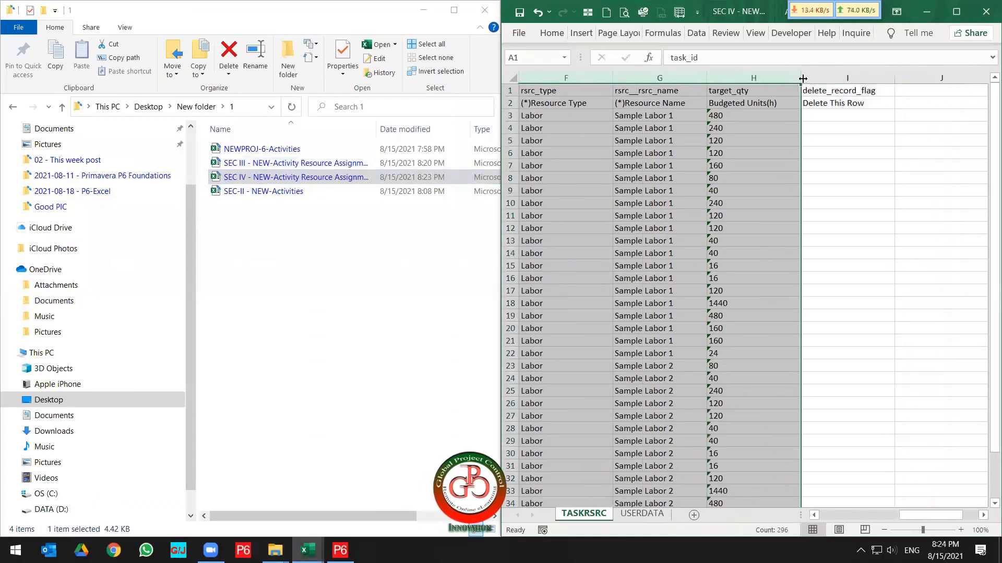
{"action": "double_click", "coordinate": [801, 79]}
{"action": "left_click", "coordinate": [802, 138]}
{"action": "scroll", "coordinate": [862, 181], "scroll_direction": "left", "scroll_amount": 5}
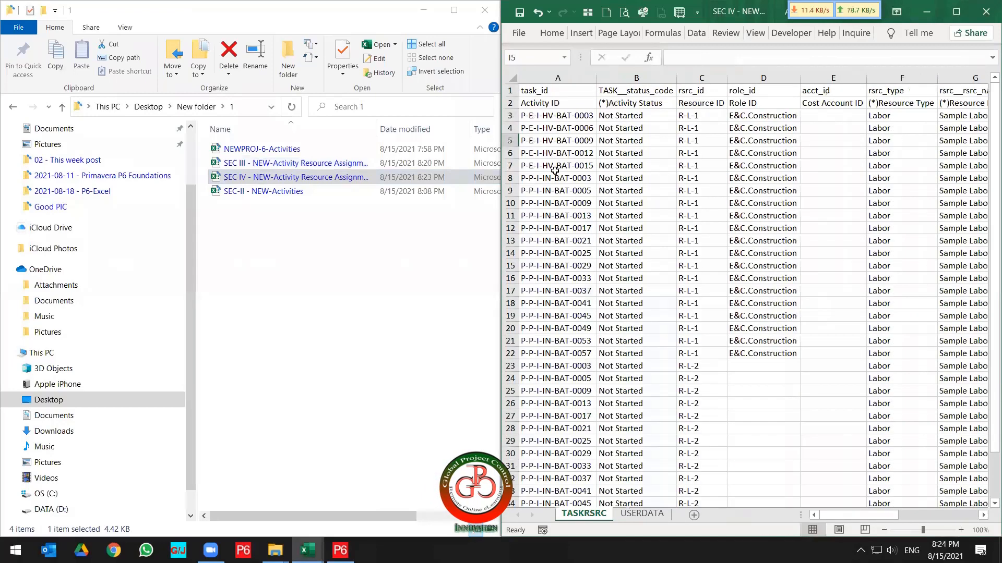
Copy the last activity ID P-P-I-IN-BAT-0057 into the empty cell A38 below the list.
{"action": "left_click", "coordinate": [553, 177]}
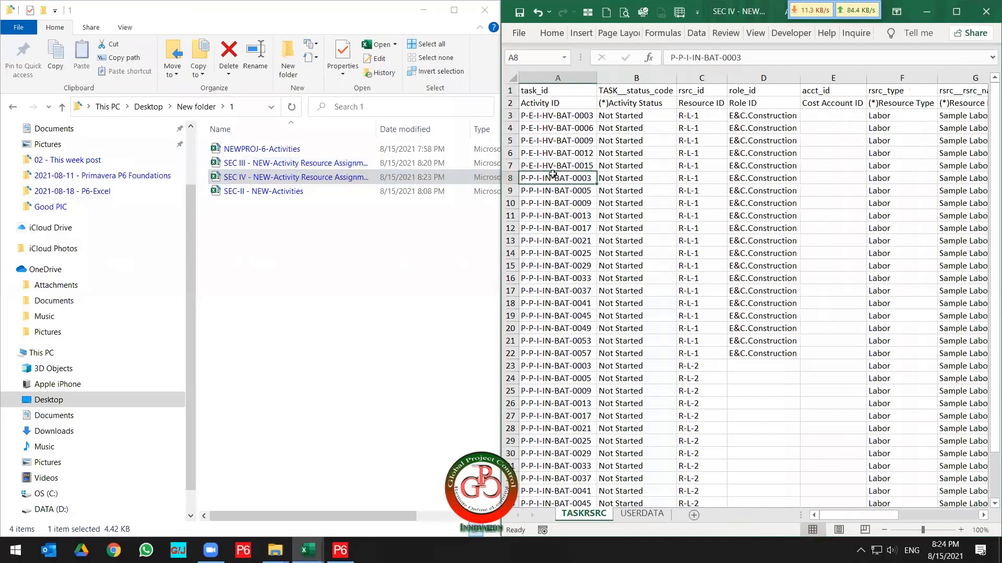
{"action": "key", "text": "ctrl+Down"}
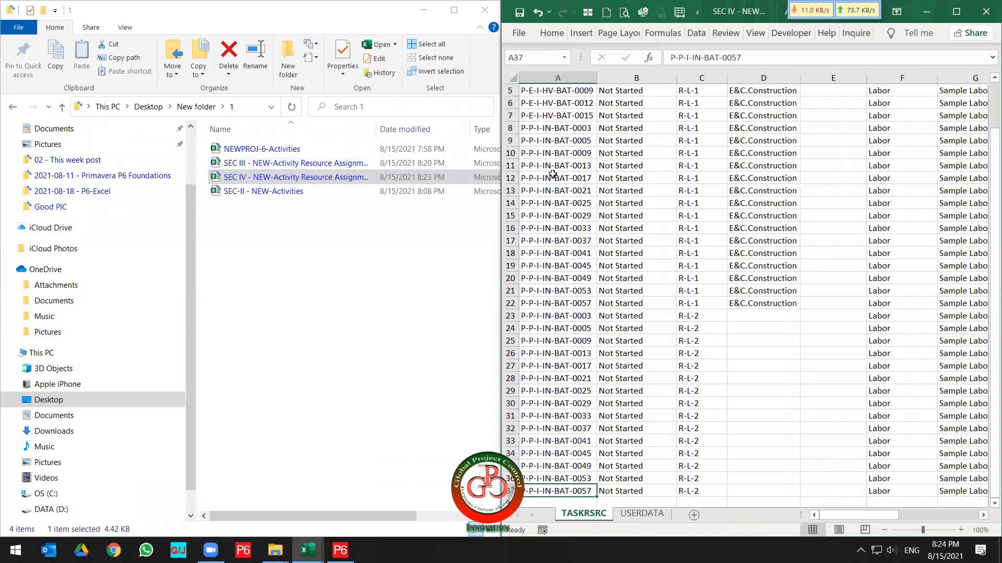
{"action": "key", "text": "ctrl+c"}
{"action": "key", "text": "Down"}
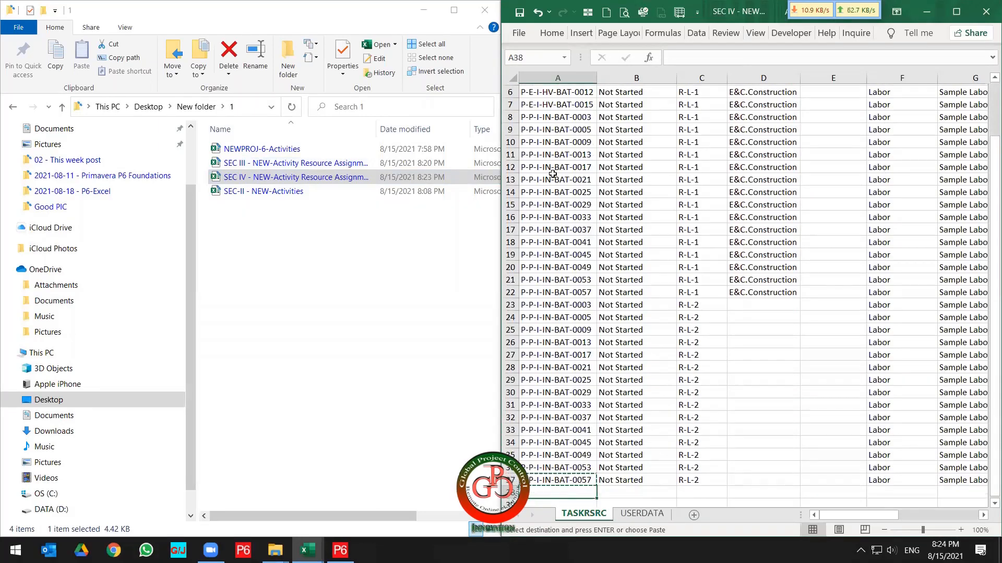
{"action": "scroll", "coordinate": [553, 175], "scroll_direction": "down", "scroll_amount": 1}
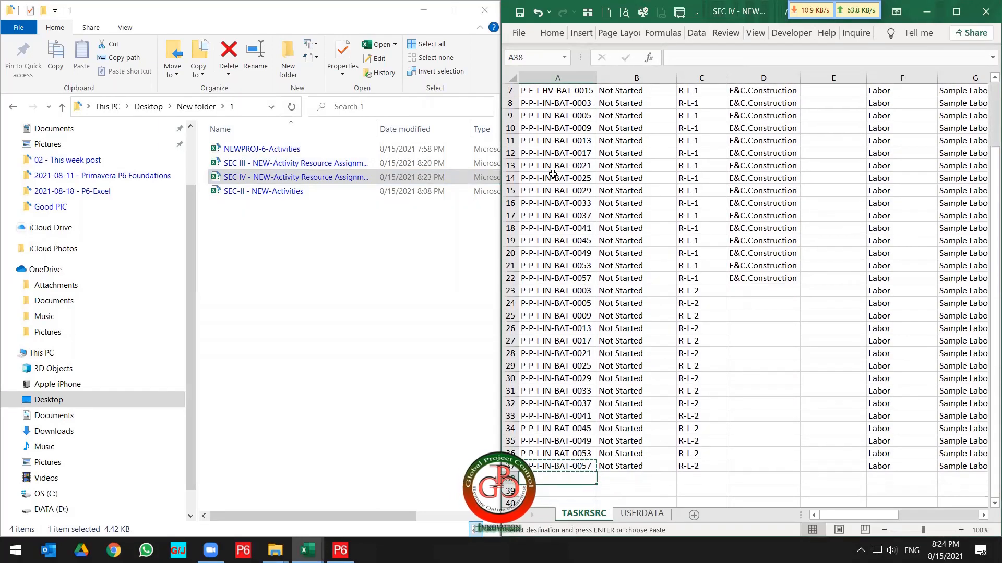
{"action": "key", "text": "ctrl+v"}
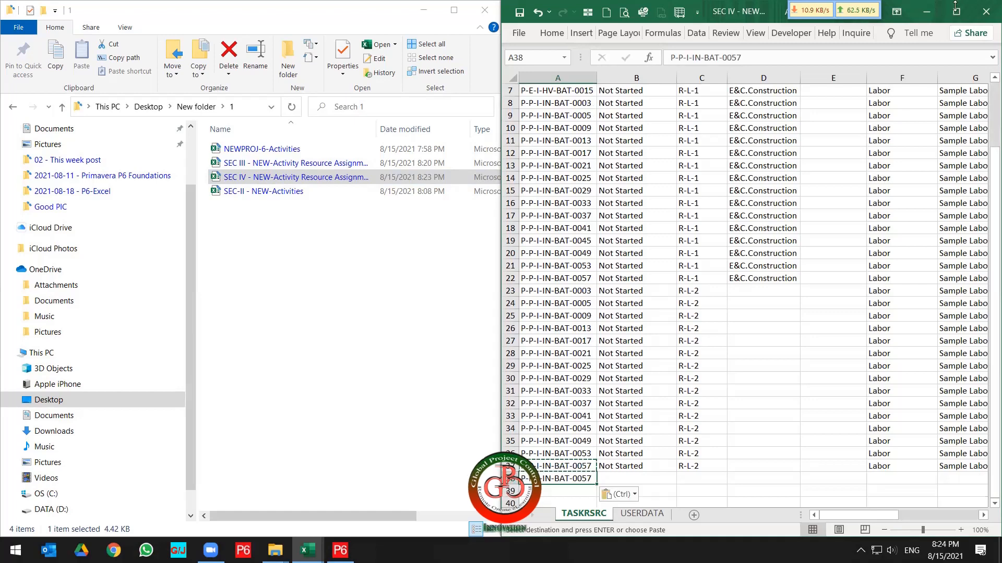
Maximize the workbook and highlight row 38 with a yellow fill.
{"action": "left_click", "coordinate": [955, 12]}
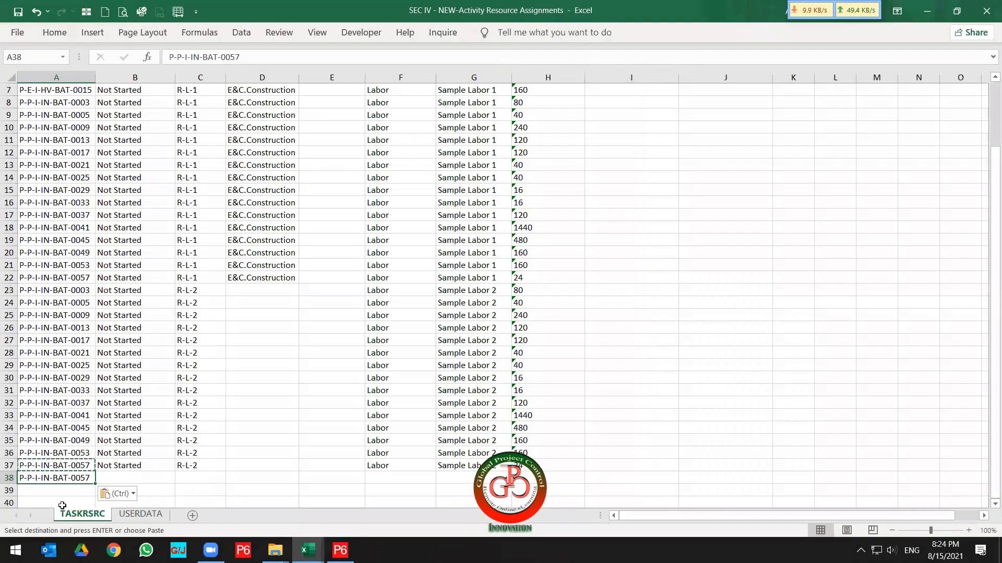
{"action": "left_click", "coordinate": [9, 478]}
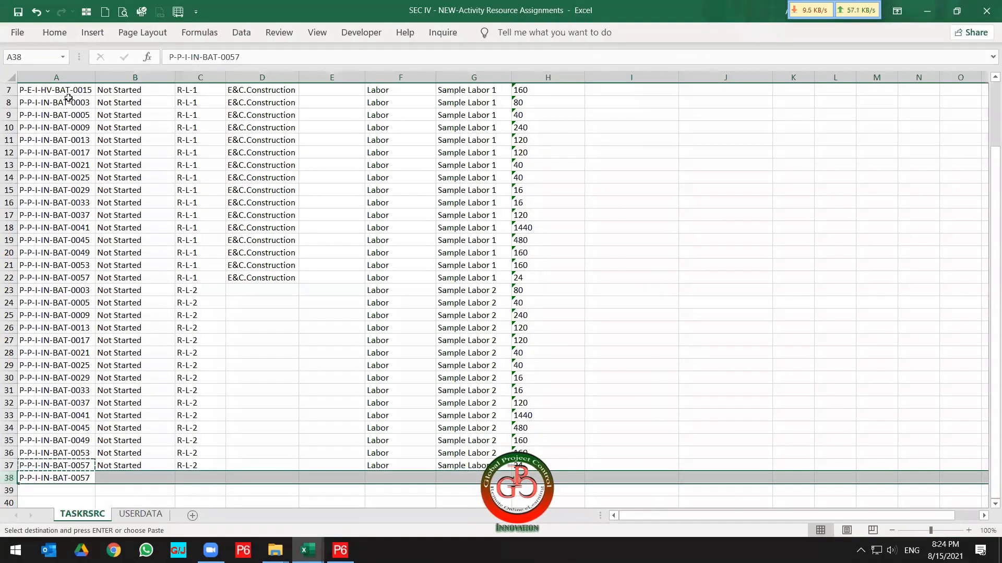
{"action": "left_click", "coordinate": [60, 31]}
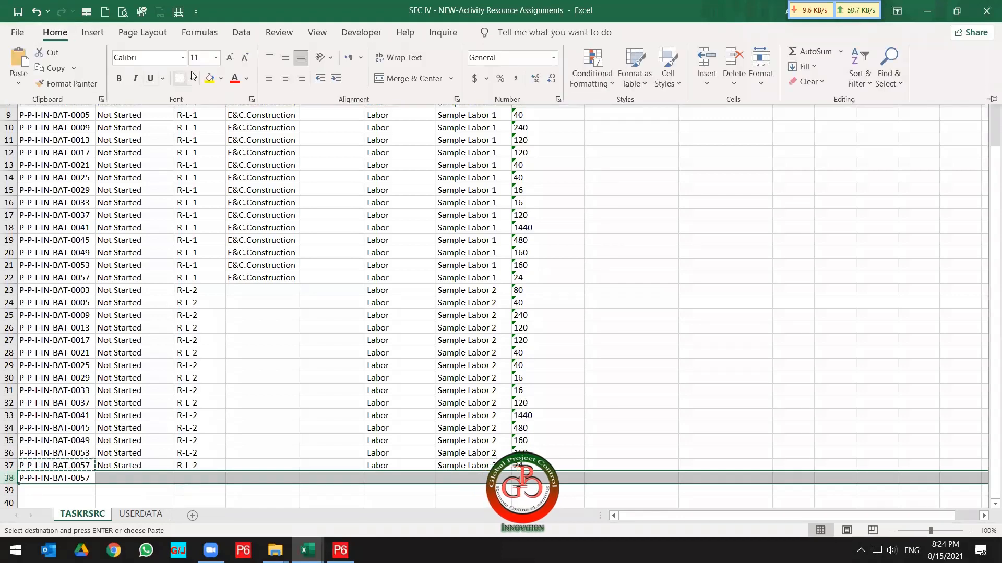
{"action": "left_click", "coordinate": [210, 78]}
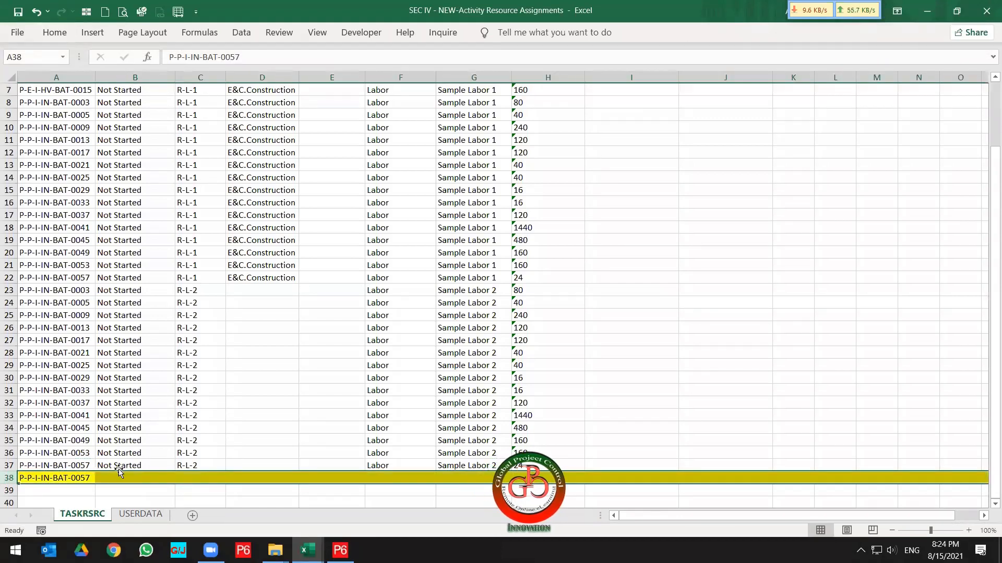
Freeze the panes below the two header rows of the sheet.
{"action": "scroll", "coordinate": [238, 291], "scroll_direction": "up", "scroll_amount": 2}
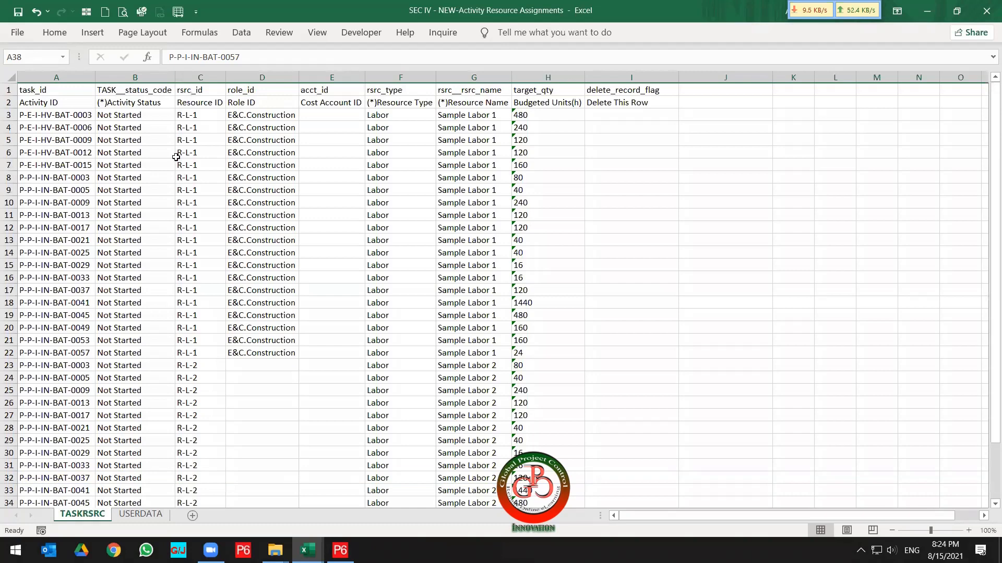
{"action": "left_click", "coordinate": [202, 115]}
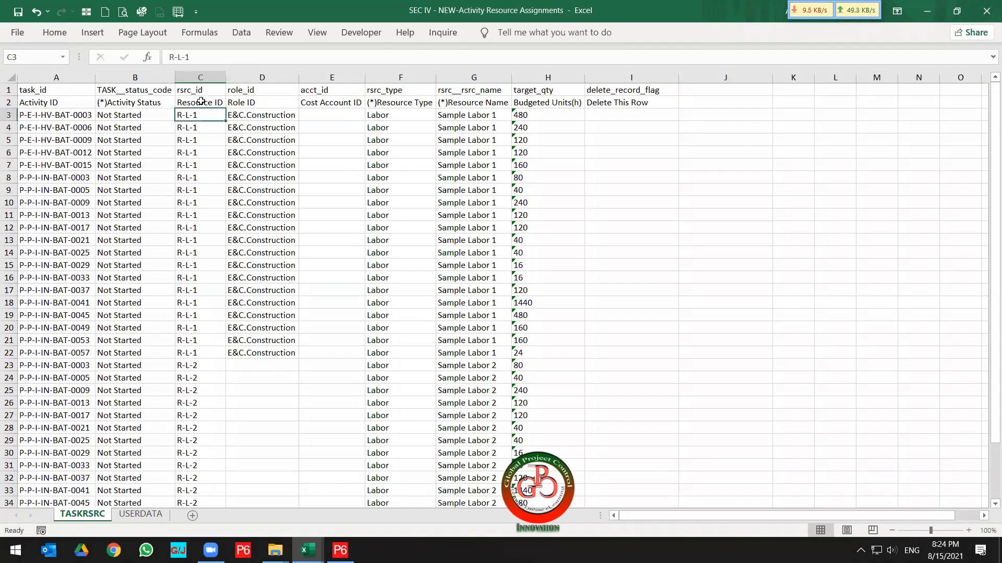
{"action": "left_click", "coordinate": [323, 36]}
{"action": "left_click", "coordinate": [435, 73]}
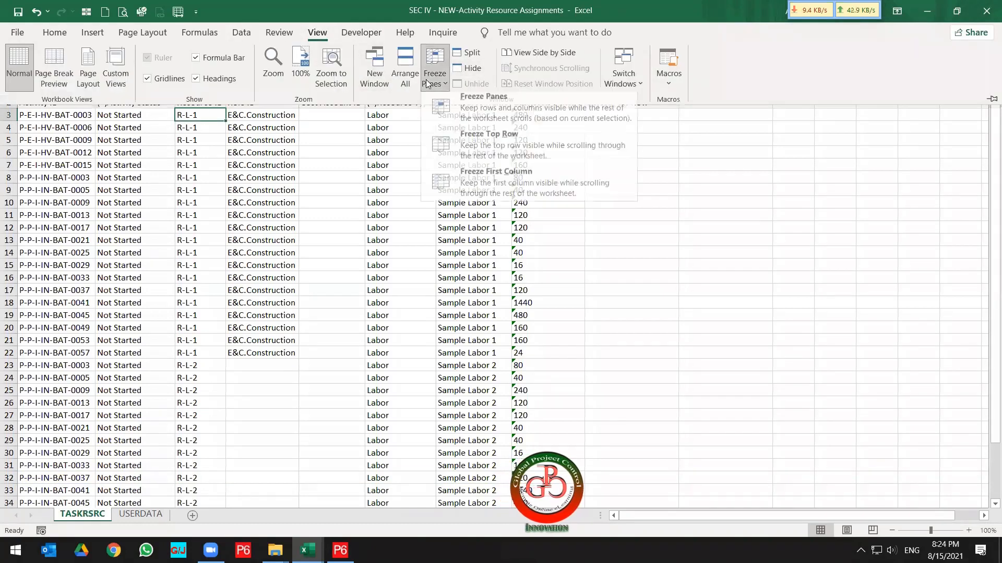
{"action": "left_click", "coordinate": [452, 100]}
Highlight header rows 1 and 2 with a yellow fill.
{"action": "scroll", "coordinate": [270, 323], "scroll_direction": "down", "scroll_amount": 1}
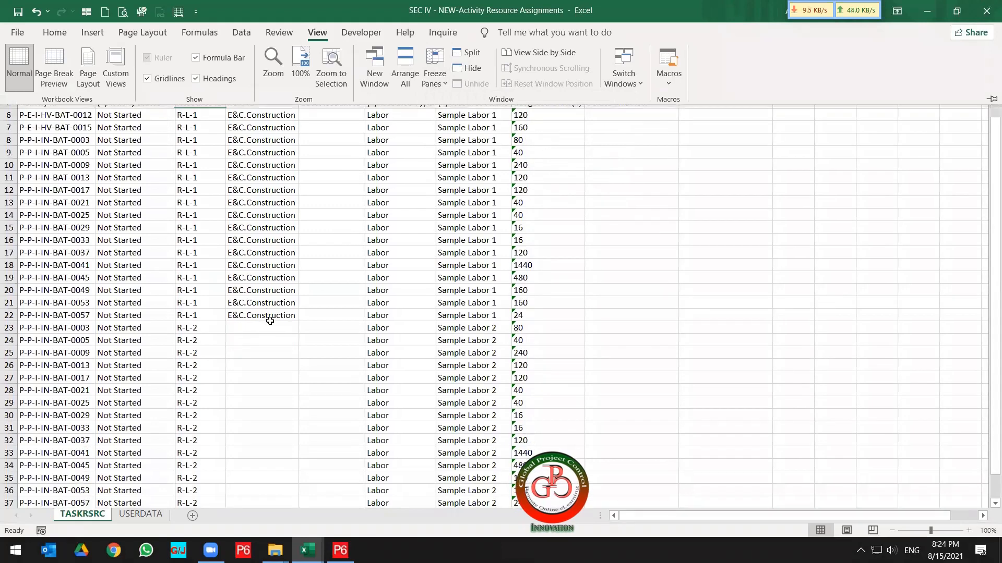
{"action": "left_click", "coordinate": [268, 328]}
{"action": "scroll", "coordinate": [259, 357], "scroll_direction": "down", "scroll_amount": 1}
{"action": "scroll", "coordinate": [260, 357], "scroll_direction": "down", "scroll_amount": 1}
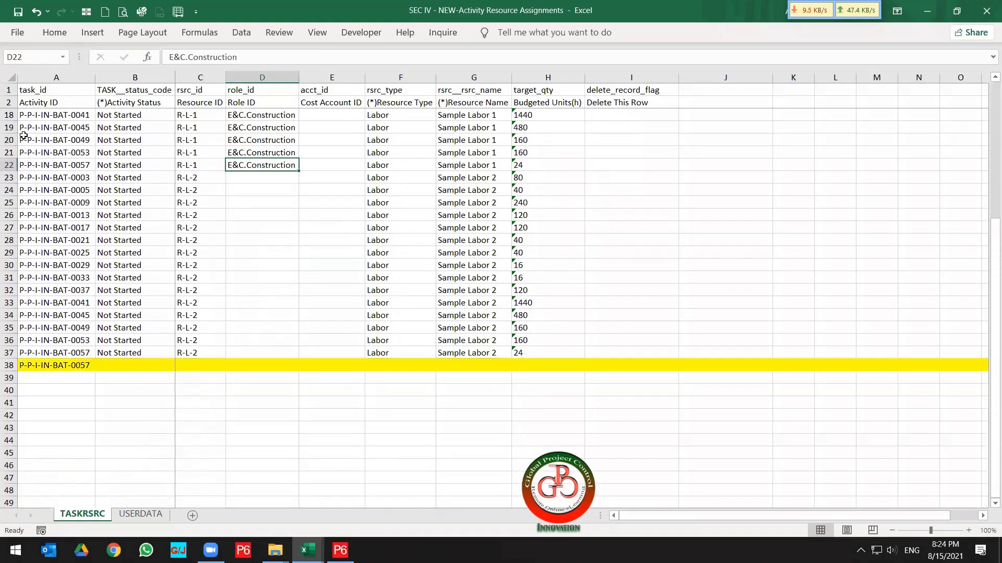
{"action": "left_click_drag", "start_coordinate": [8, 102], "coordinate": [14, 87]}
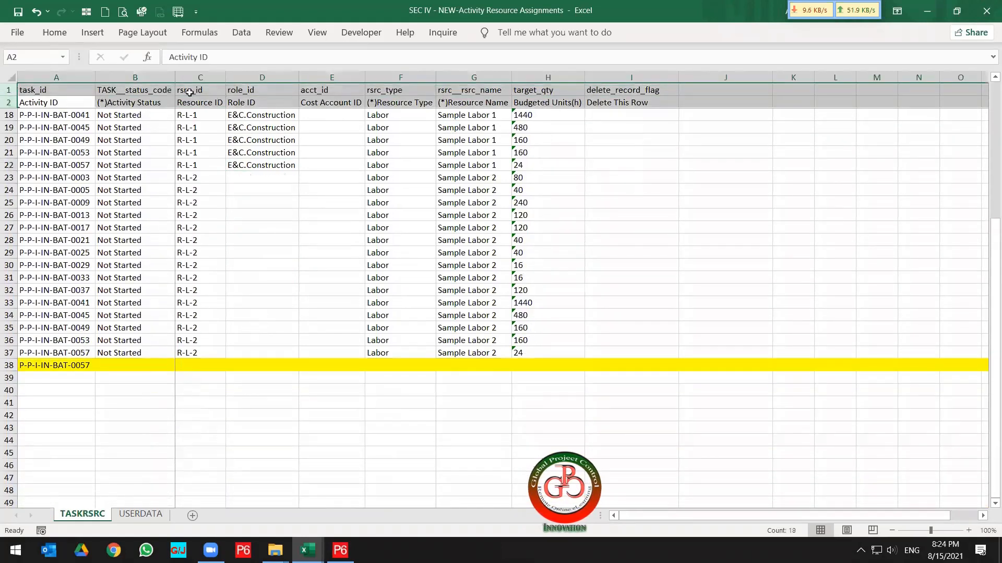
{"action": "left_click", "coordinate": [59, 34]}
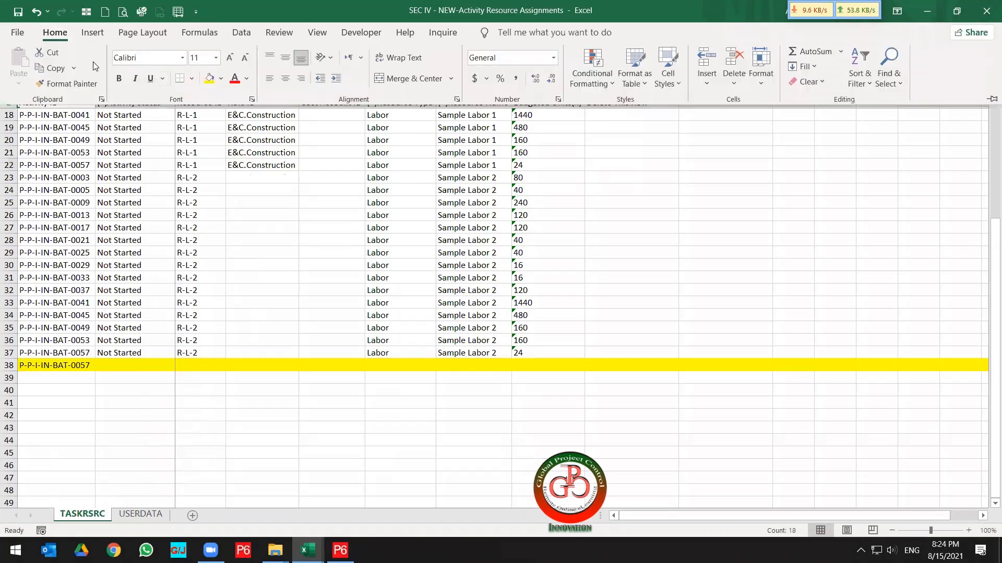
{"action": "left_click", "coordinate": [206, 79]}
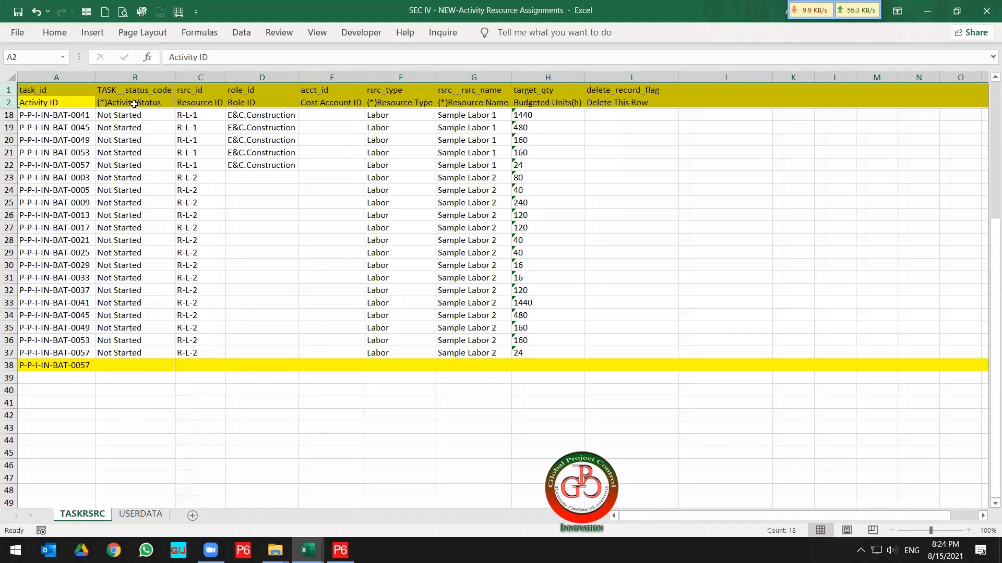
Copy the status Not Started from B37 into B38.
{"action": "left_click", "coordinate": [125, 353]}
{"action": "right_click", "coordinate": [125, 353]}
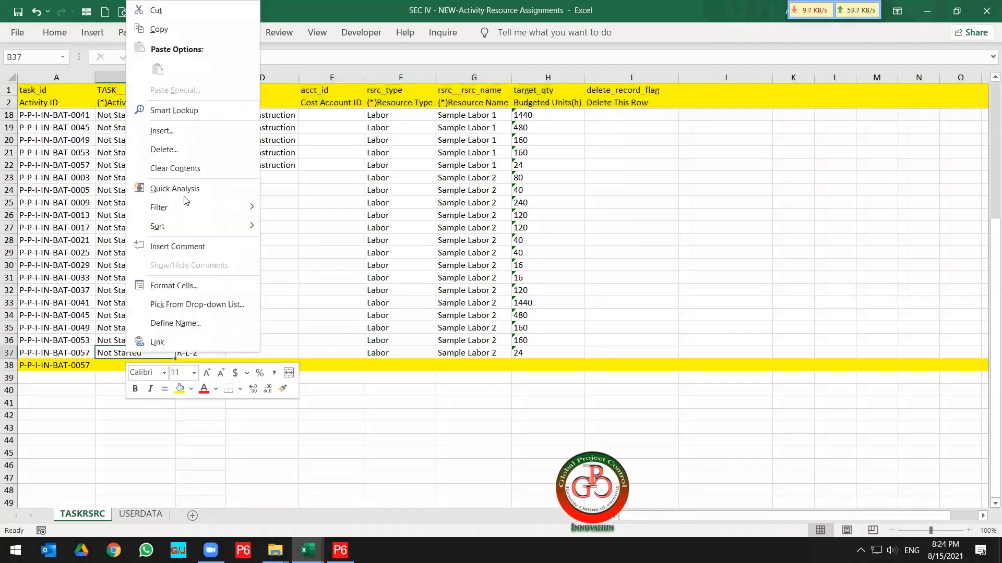
{"action": "left_click", "coordinate": [196, 34]}
{"action": "left_click", "coordinate": [130, 368]}
{"action": "right_click", "coordinate": [130, 367]}
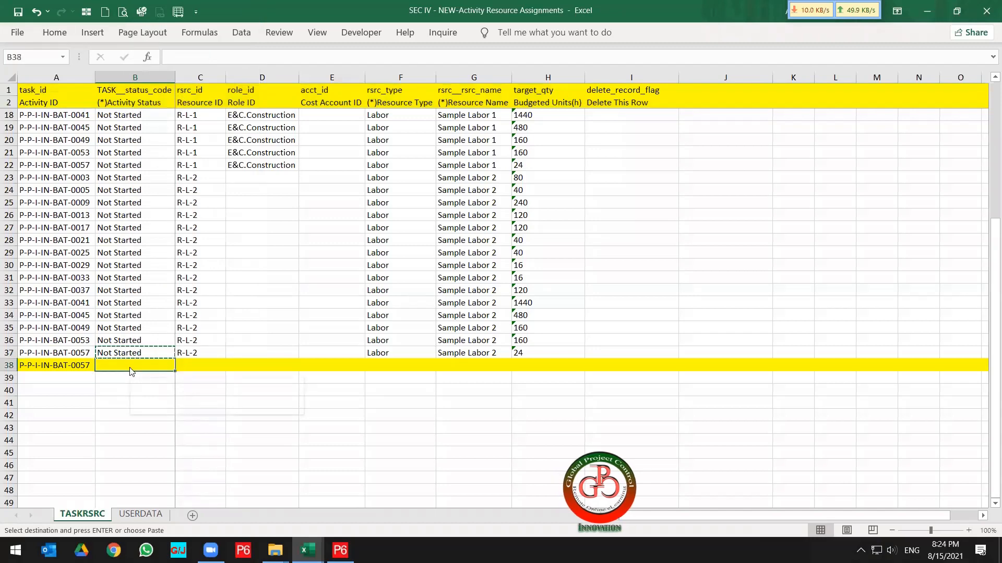
{"action": "left_click", "coordinate": [182, 85]}
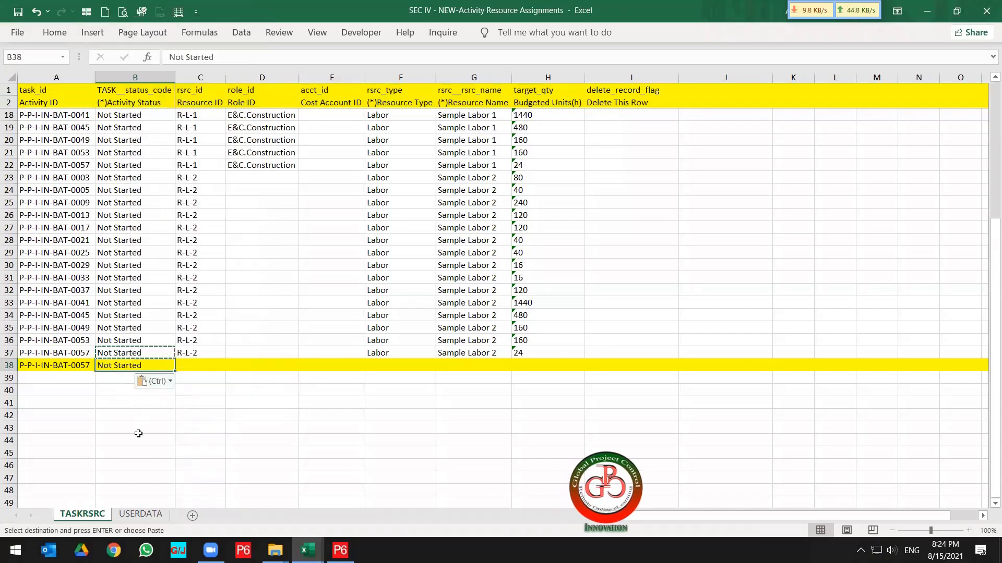
Copy resource ID R-L-3 from the P6 resources list and paste it into C38.
{"action": "left_click", "coordinate": [210, 349]}
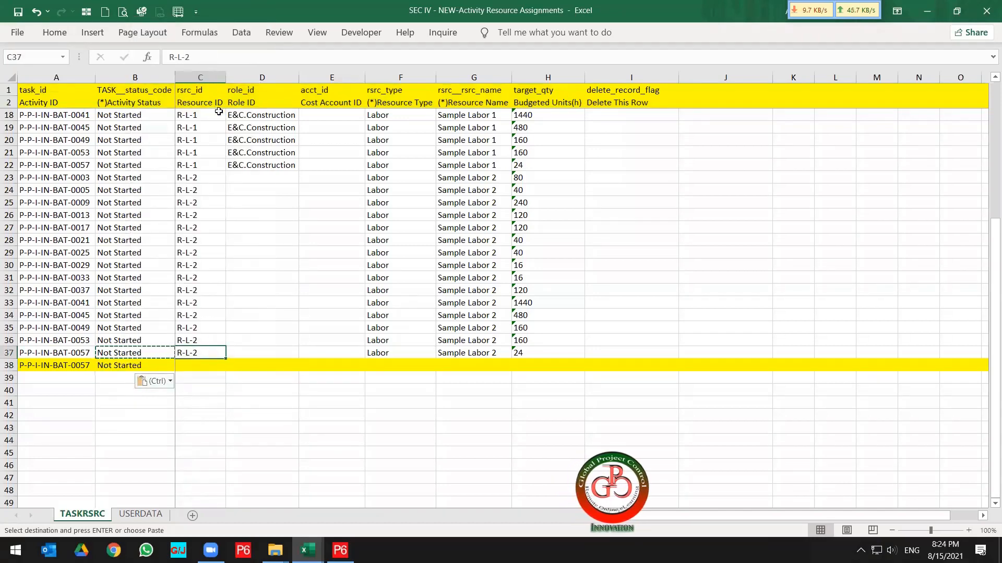
{"action": "left_click", "coordinate": [340, 550]}
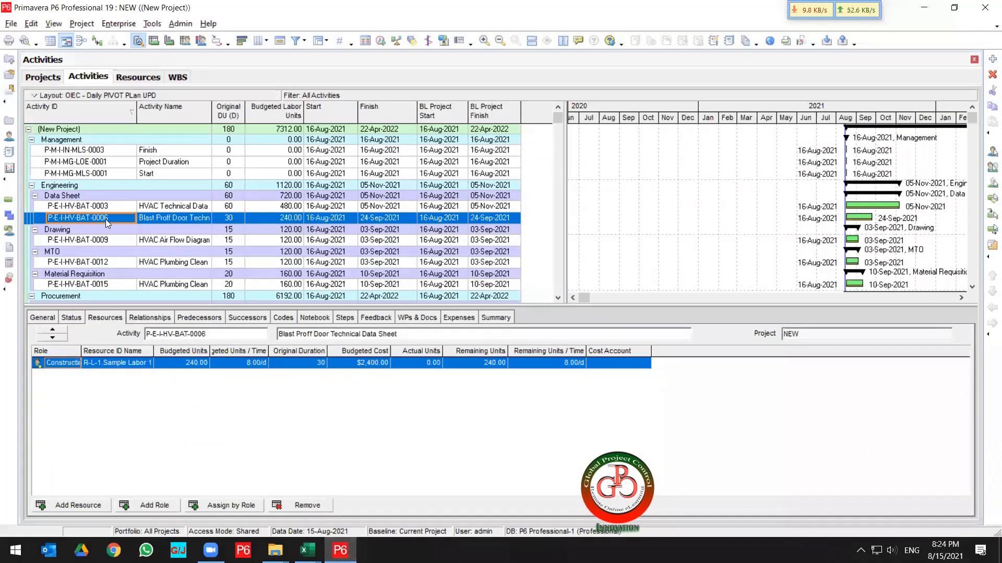
{"action": "left_click", "coordinate": [9, 135]}
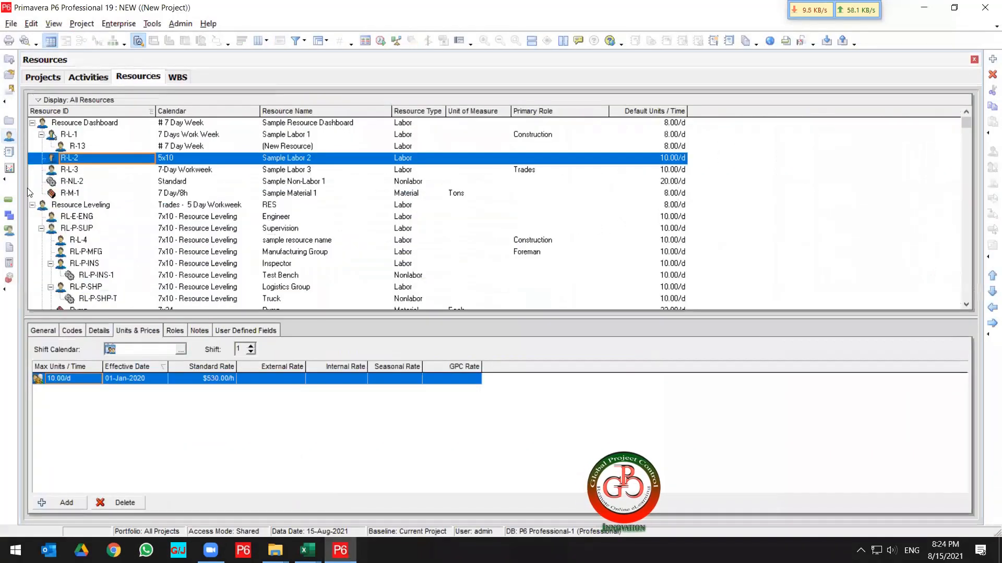
{"action": "left_click", "coordinate": [88, 171]}
{"action": "left_click", "coordinate": [87, 172]}
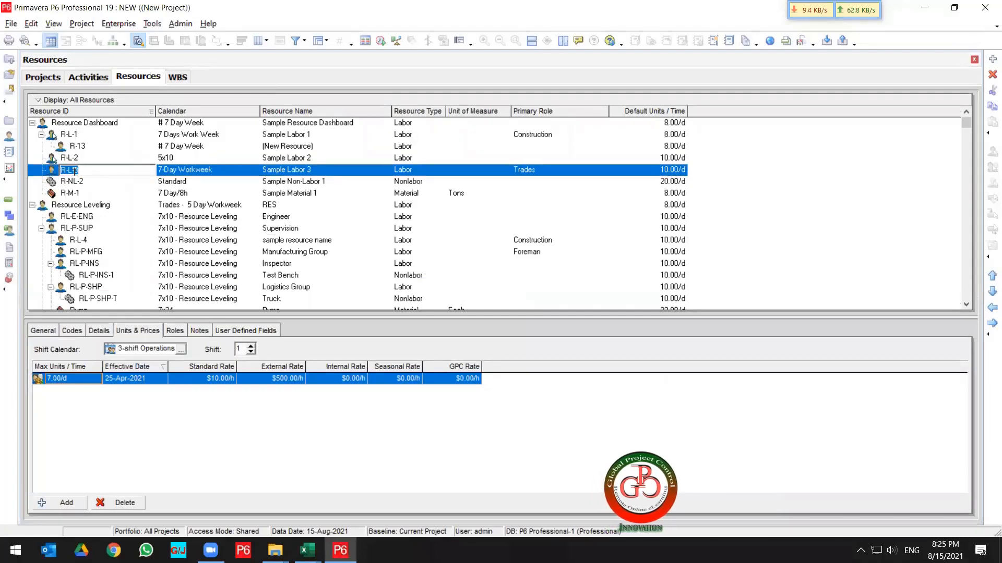
{"action": "right_click", "coordinate": [74, 172]}
{"action": "left_click", "coordinate": [105, 214]}
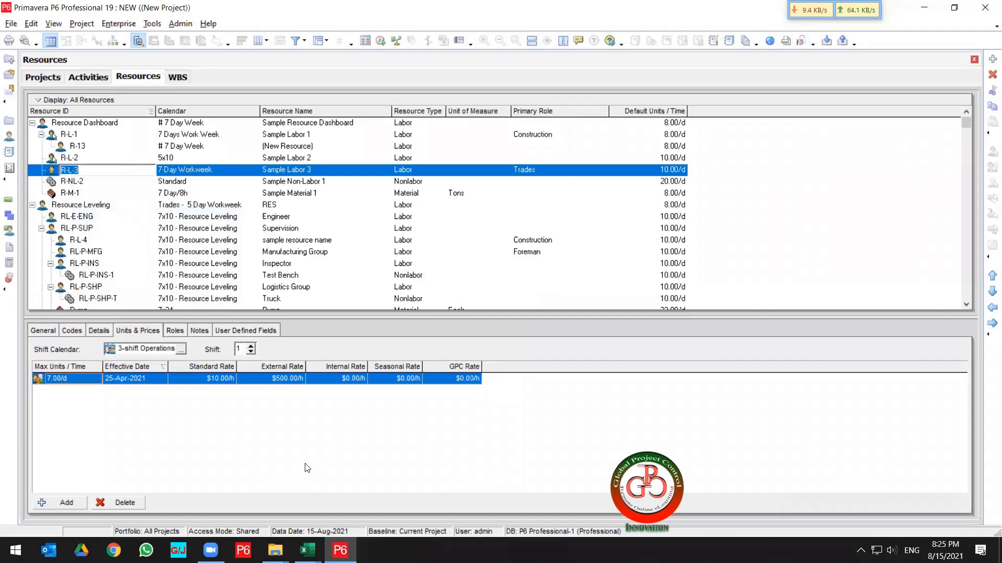
{"action": "mouse_move", "coordinate": [340, 550]}
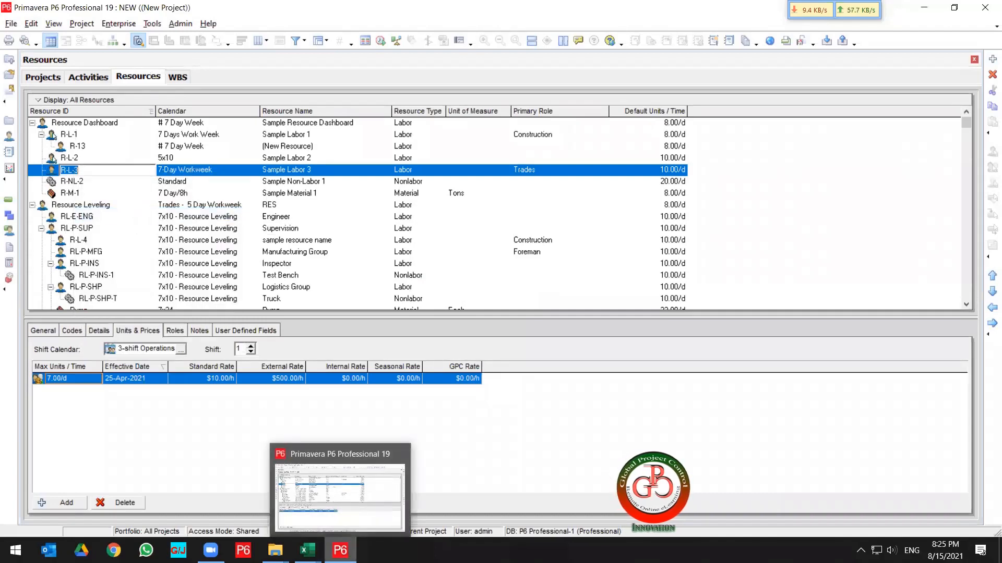
{"action": "left_click", "coordinate": [307, 551]}
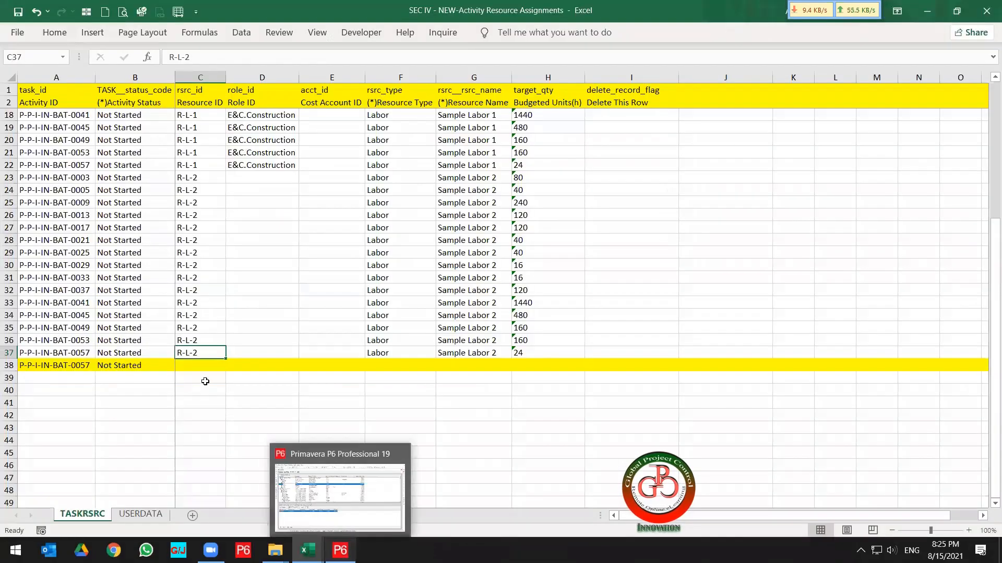
{"action": "left_click", "coordinate": [200, 364]}
{"action": "key", "text": "ctrl+v"}
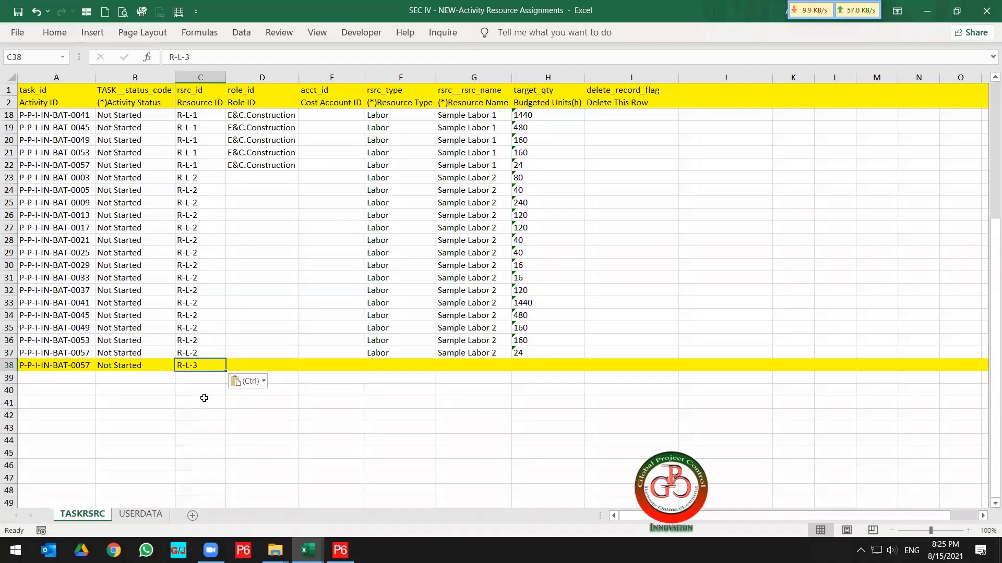
Copy the resource type Labor from F37 into F38.
{"action": "left_click", "coordinate": [340, 364]}
{"action": "left_click", "coordinate": [390, 363]}
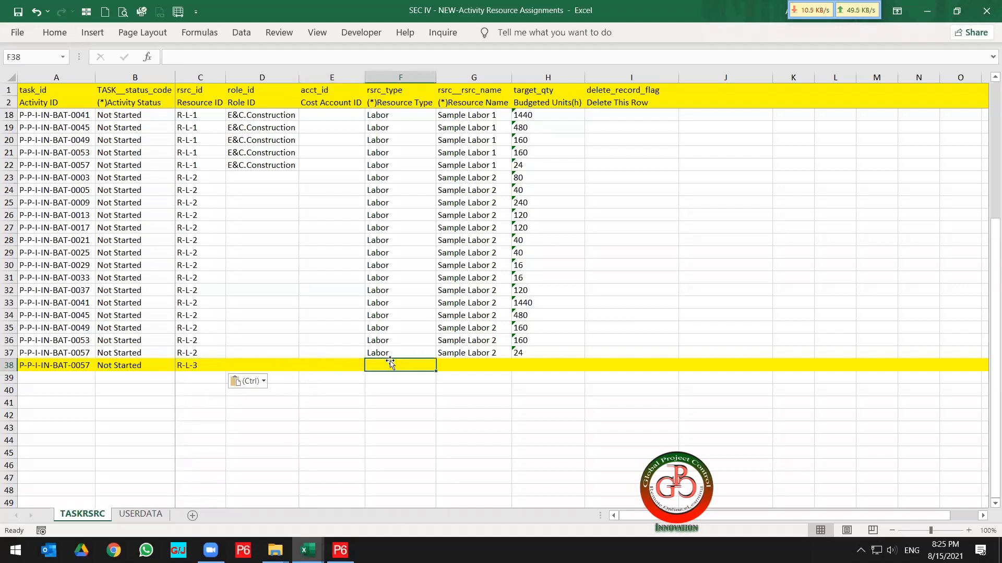
{"action": "left_click", "coordinate": [391, 353]}
{"action": "key", "text": "ctrl+c"}
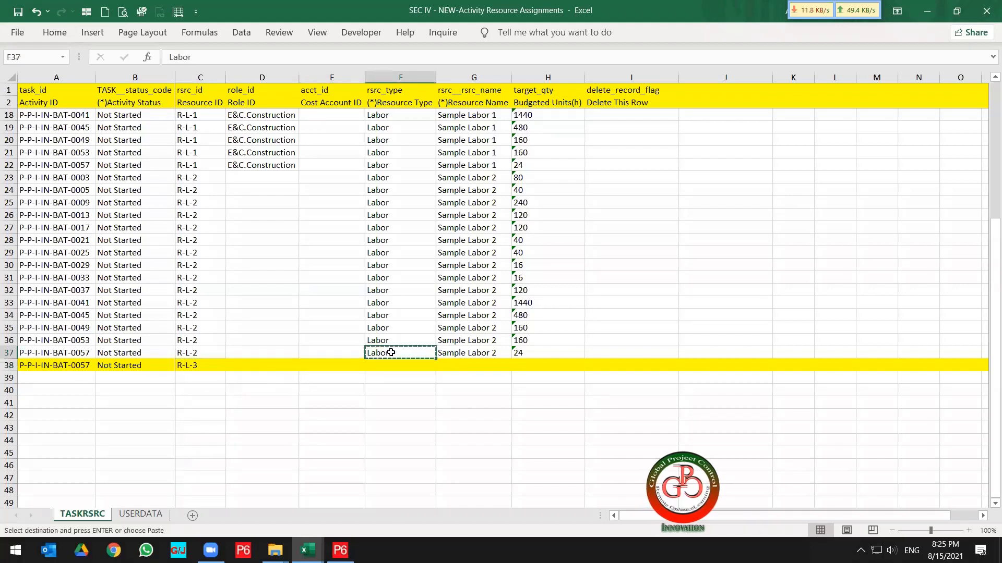
{"action": "left_click", "coordinate": [389, 363]}
{"action": "right_click", "coordinate": [389, 362]}
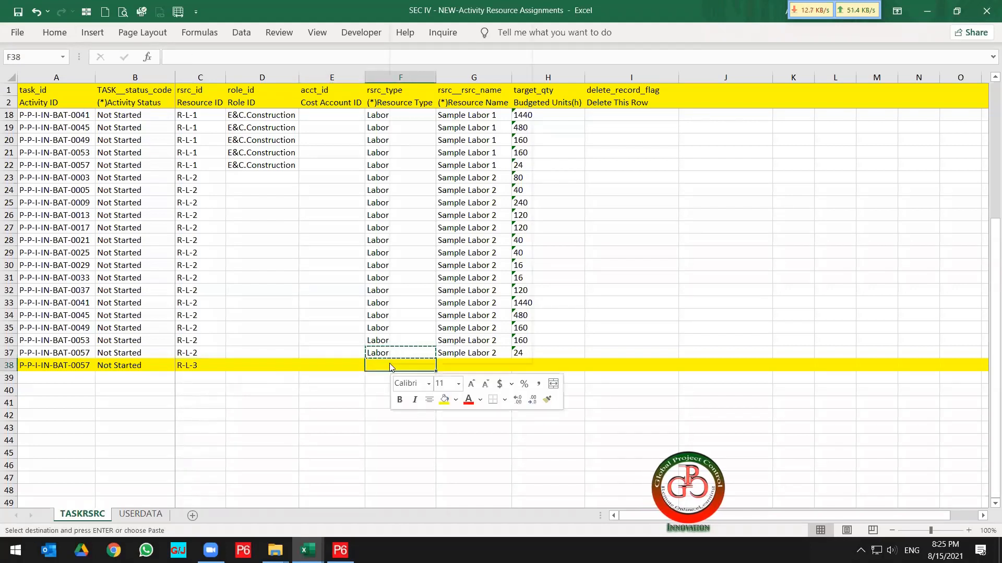
{"action": "left_click", "coordinate": [443, 79]}
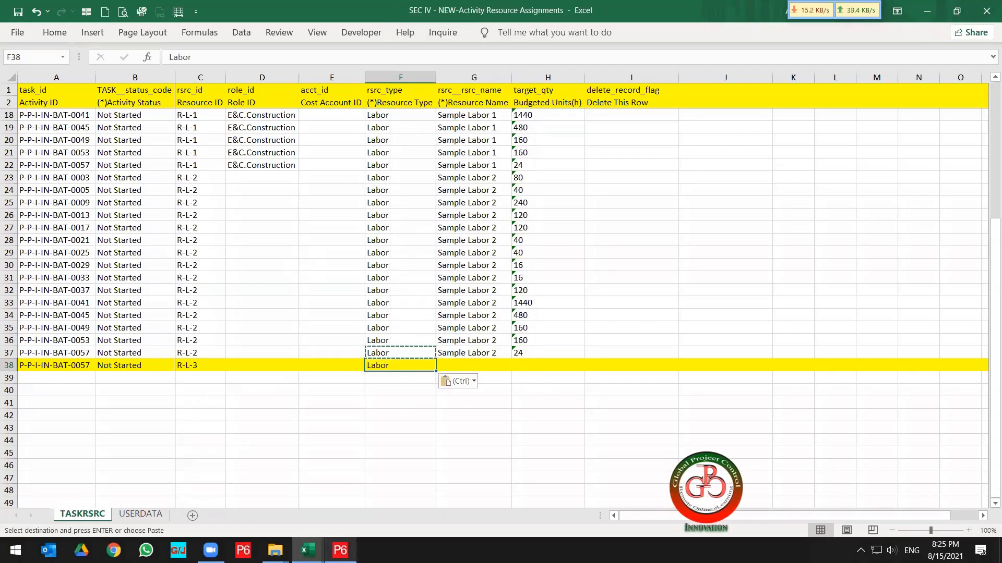
Review the resources list in Primavera P6.
{"action": "left_click", "coordinate": [341, 550]}
{"action": "left_click", "coordinate": [103, 182]}
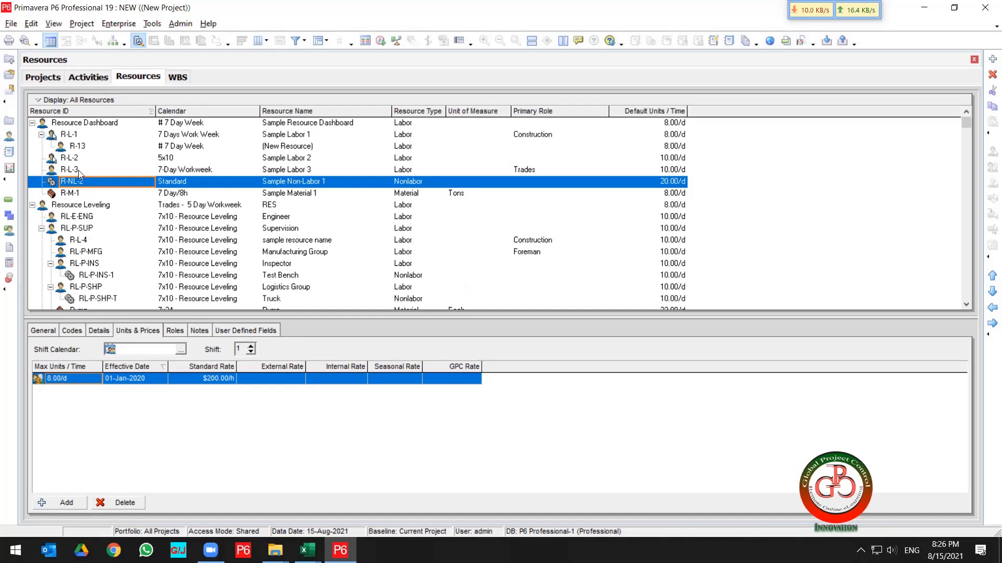
{"action": "key", "text": "alt+Tab"}
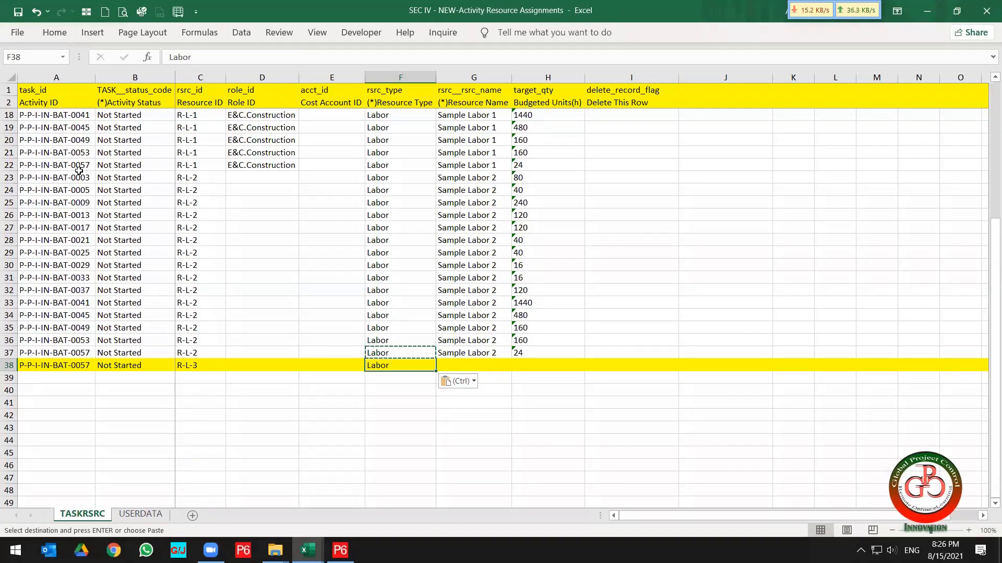
Convert the Budgeted Units values in column H from text to numbers.
{"action": "left_click", "coordinate": [538, 353]}
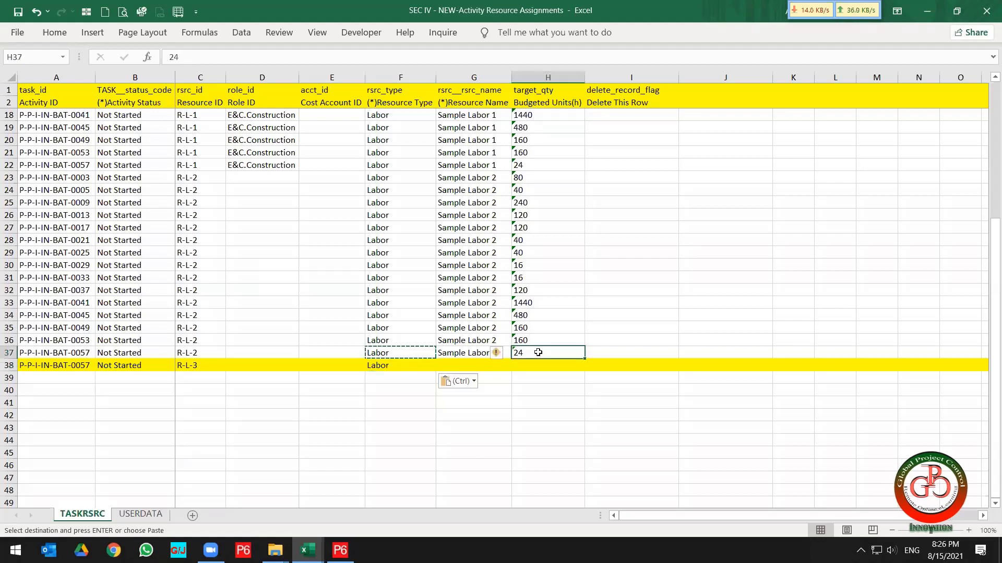
{"action": "key", "text": "ctrl+shift+Up"}
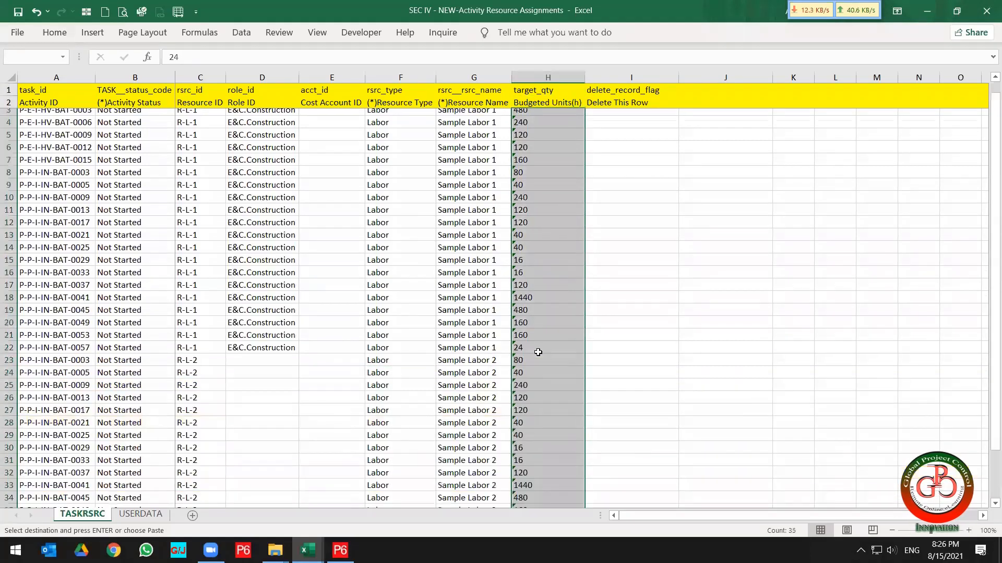
{"action": "scroll", "coordinate": [538, 353], "scroll_direction": "up", "scroll_amount": 5}
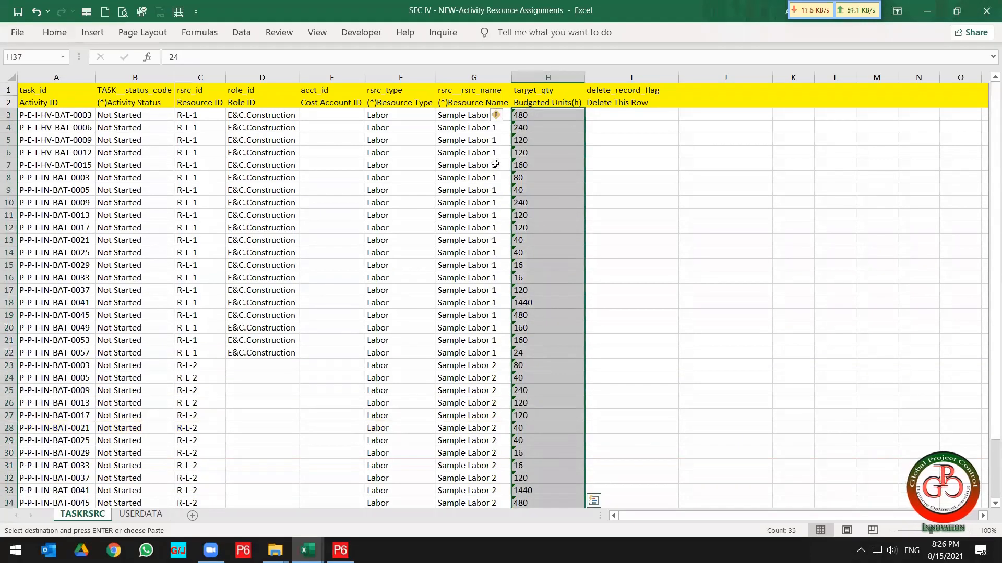
{"action": "left_click", "coordinate": [497, 116]}
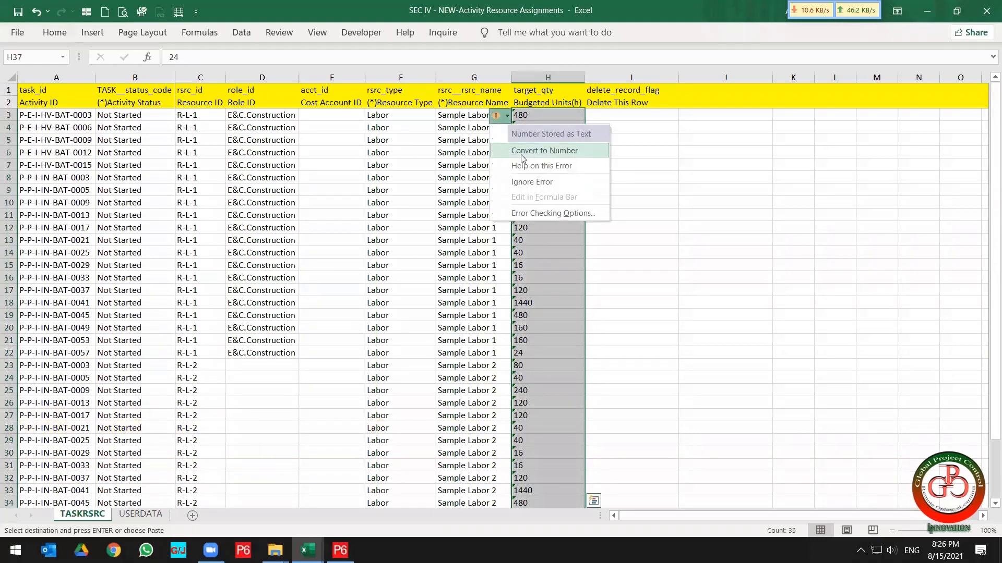
{"action": "left_click", "coordinate": [521, 152]}
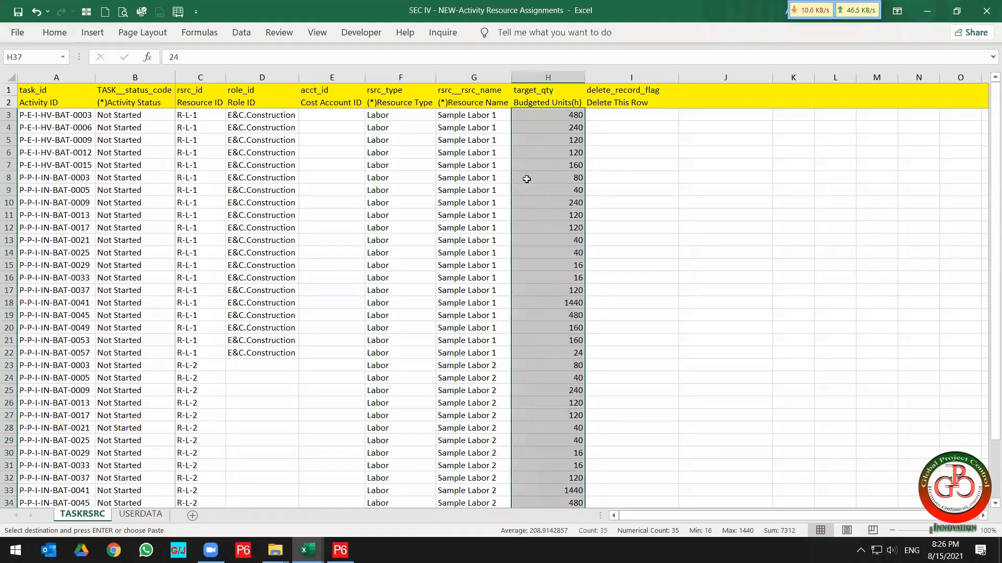
Apply filters to header row 2.
{"action": "left_click", "coordinate": [261, 151]}
{"action": "left_click", "coordinate": [9, 140]}
{"action": "left_click", "coordinate": [8, 103]}
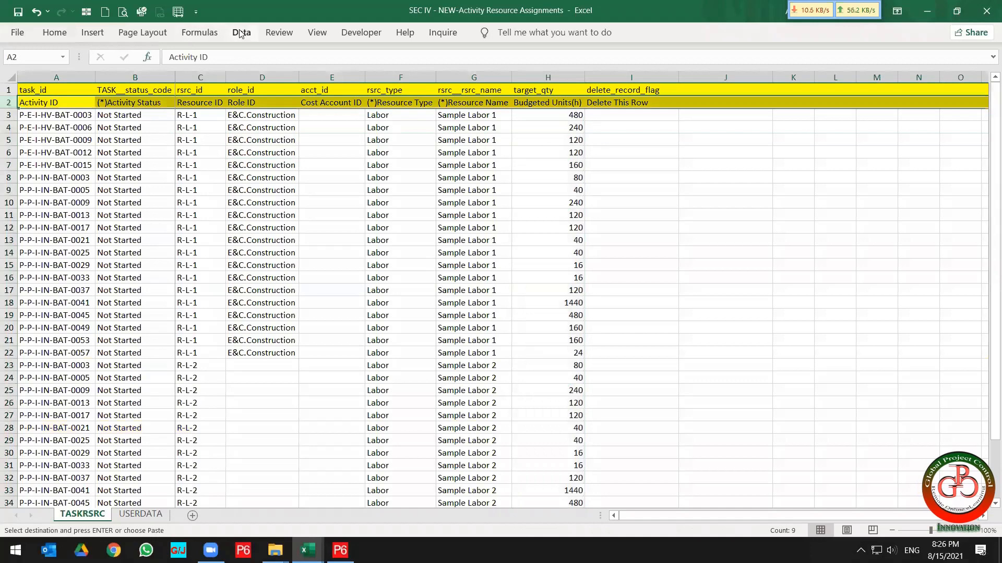
{"action": "left_click", "coordinate": [241, 32]}
{"action": "left_click", "coordinate": [463, 68]}
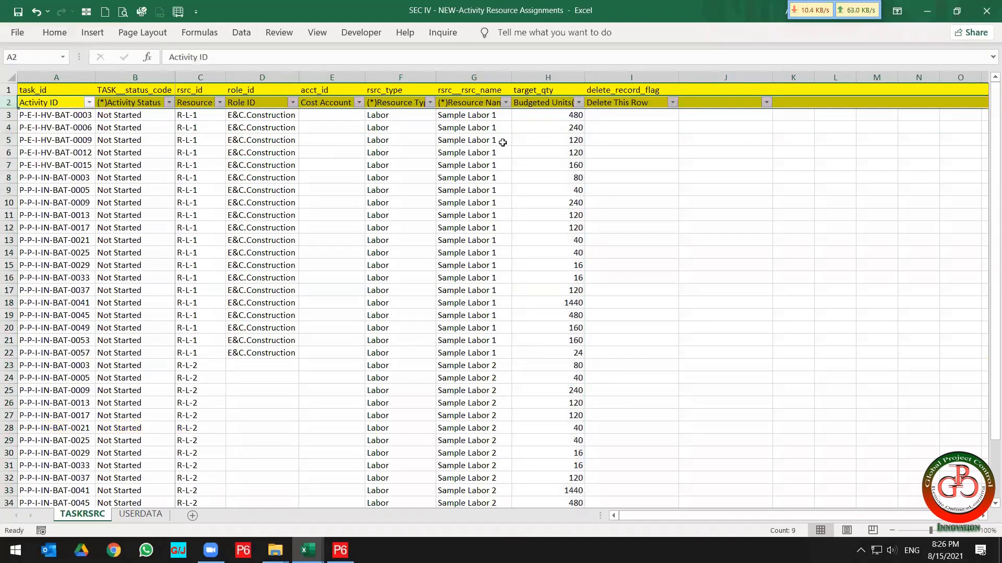
Insert a blank row above the header rows.
{"action": "left_click", "coordinate": [525, 163]}
{"action": "left_click", "coordinate": [9, 90]}
{"action": "right_click", "coordinate": [9, 90]}
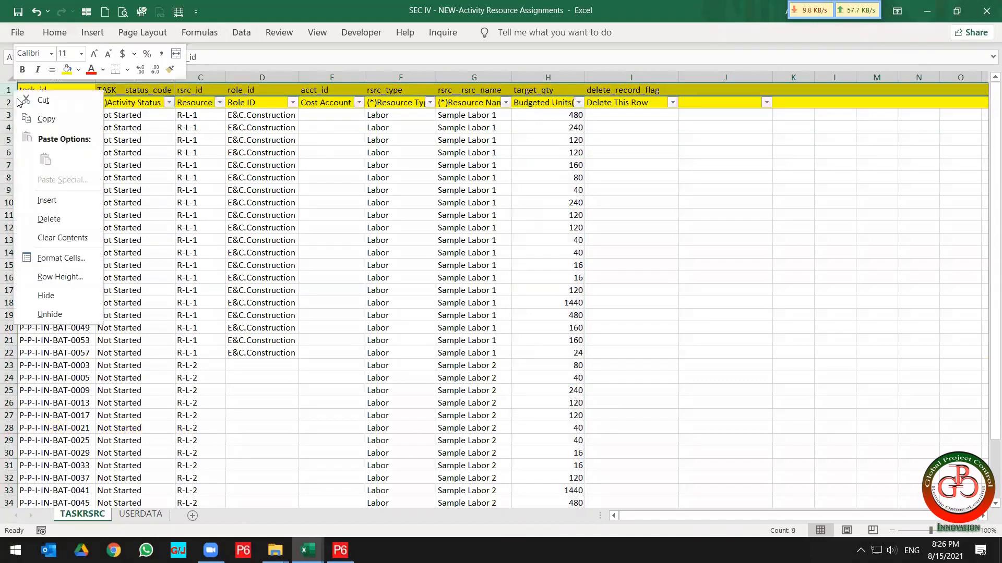
{"action": "left_click", "coordinate": [44, 204]}
{"action": "left_click", "coordinate": [383, 217]}
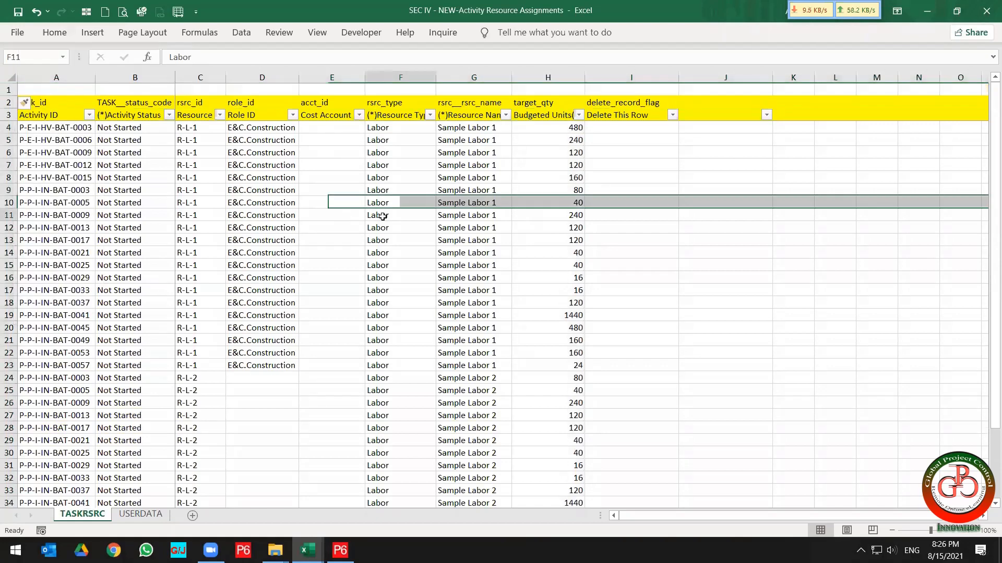
Enter a SUBTOTAL(9) sum of the Budgeted Units range H4:H38 in cell H1.
{"action": "left_click", "coordinate": [541, 89]}
{"action": "type", "text": "=subto"}
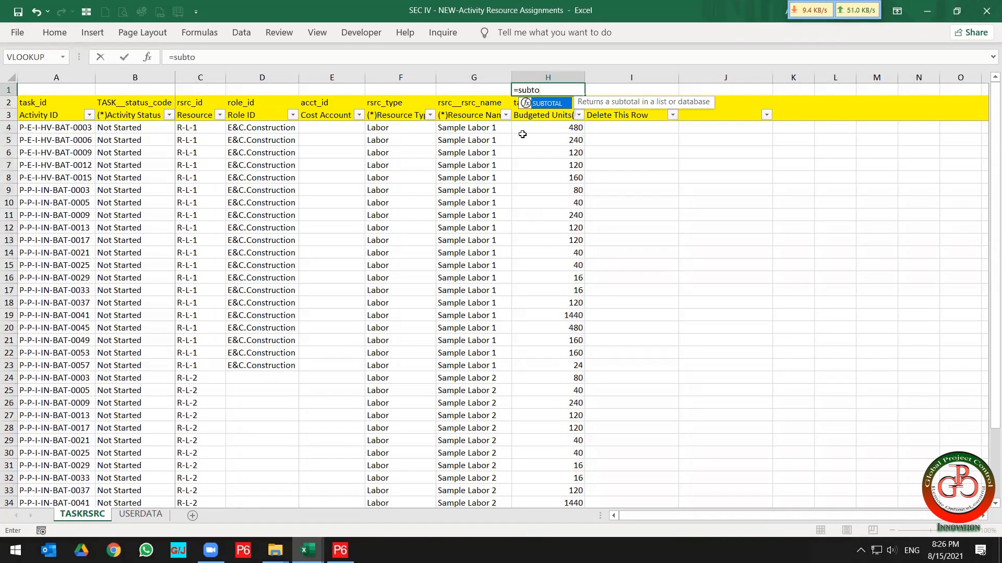
{"action": "double_click", "coordinate": [551, 104]}
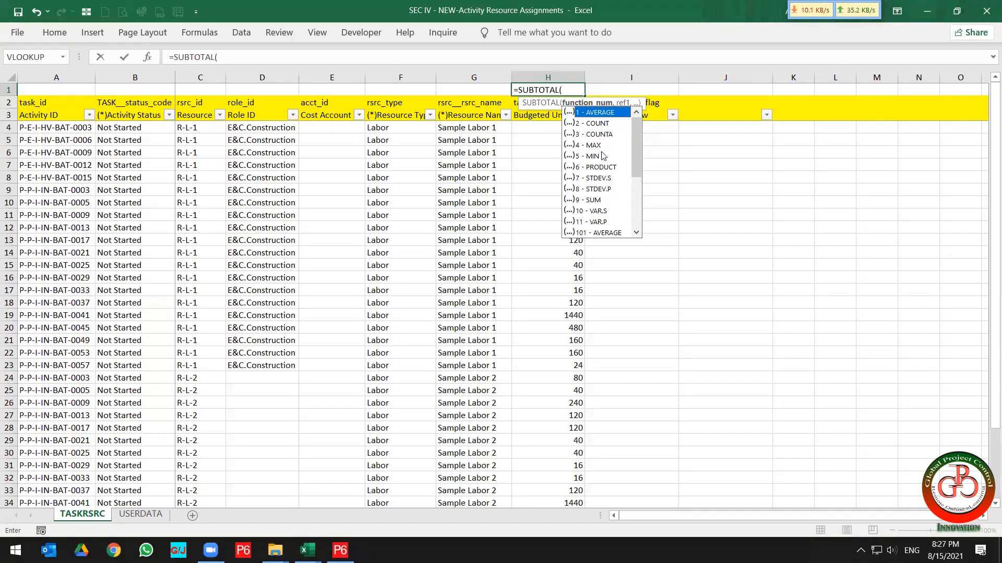
{"action": "double_click", "coordinate": [599, 201]}
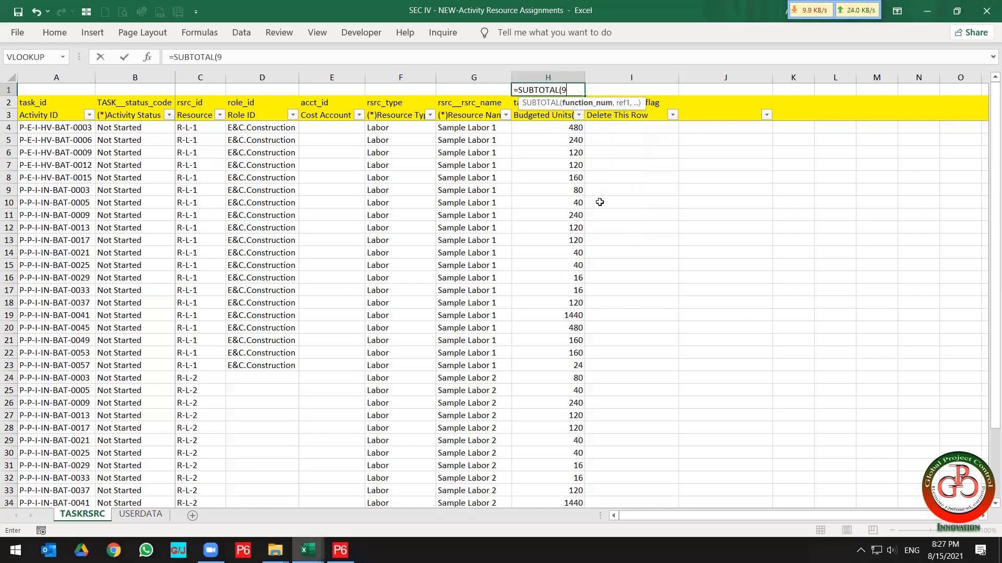
{"action": "type", "text": ","}
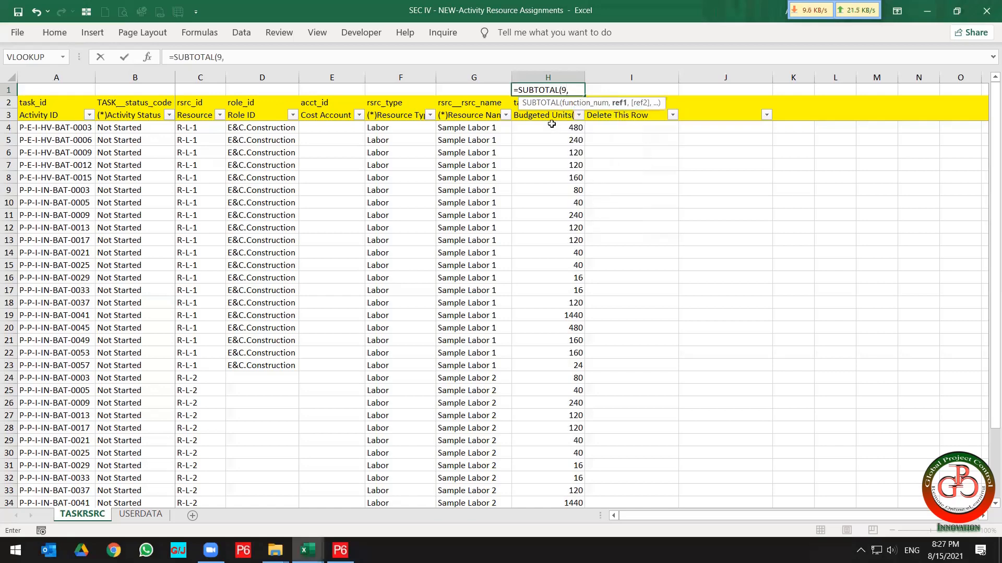
{"action": "left_click_drag", "start_coordinate": [554, 127], "coordinate": [549, 150]}
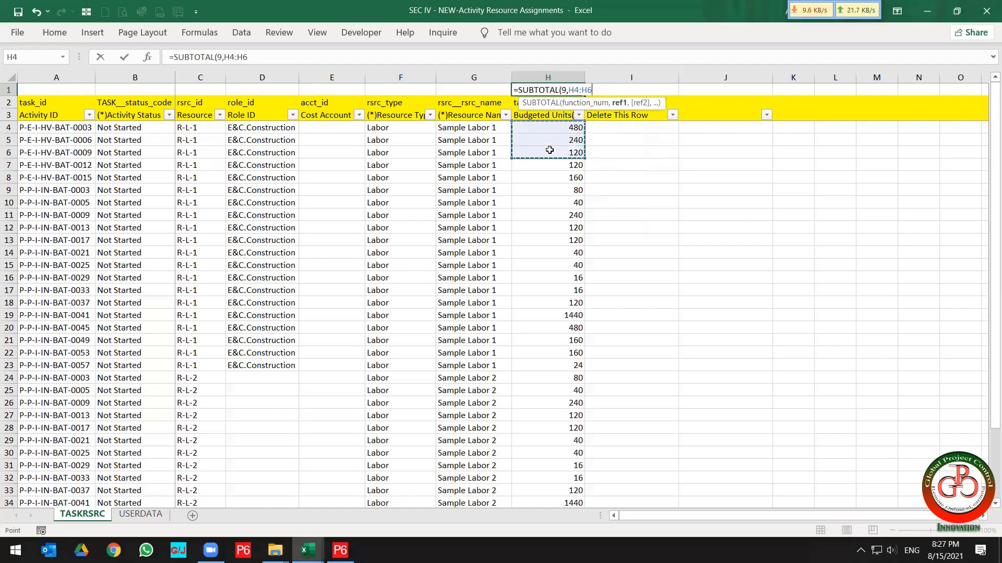
{"action": "key", "text": "ctrl+shift+Down"}
{"action": "key", "text": "Return"}
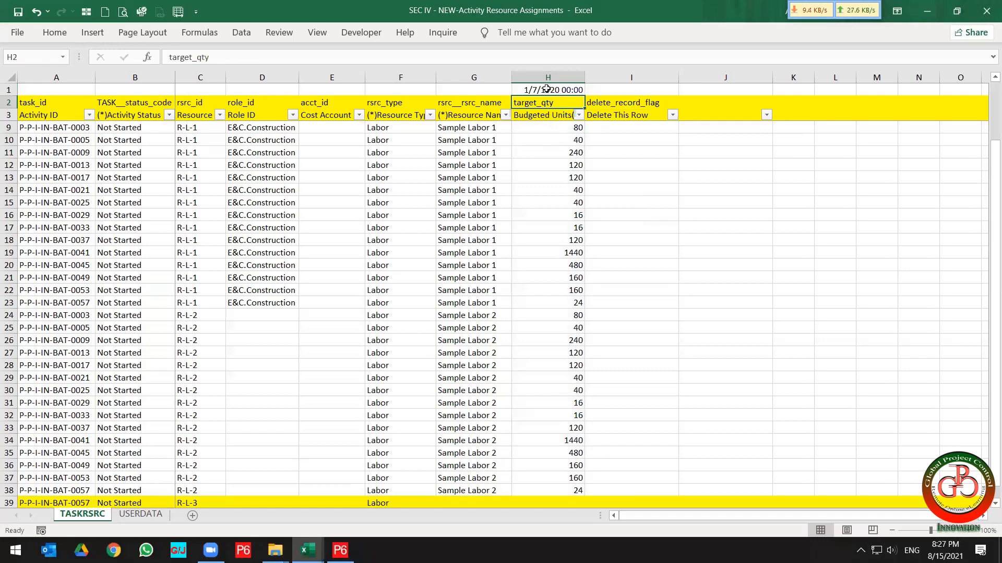
Format cell H1 with the Number format.
{"action": "left_click", "coordinate": [55, 33]}
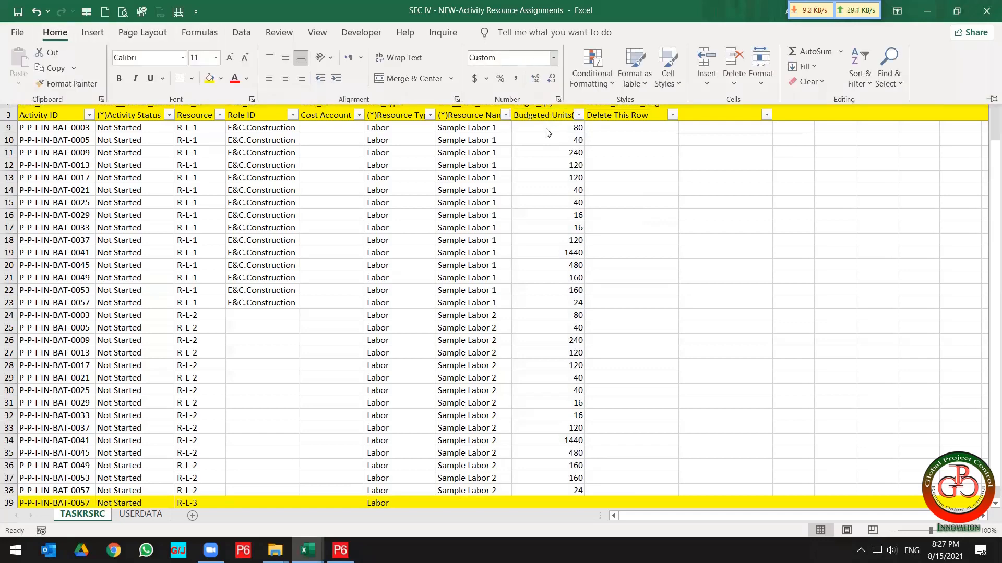
{"action": "left_click", "coordinate": [553, 58]}
{"action": "left_click", "coordinate": [545, 113]}
{"action": "left_click", "coordinate": [568, 195]}
{"action": "scroll", "coordinate": [567, 196], "scroll_direction": "up", "scroll_amount": 2}
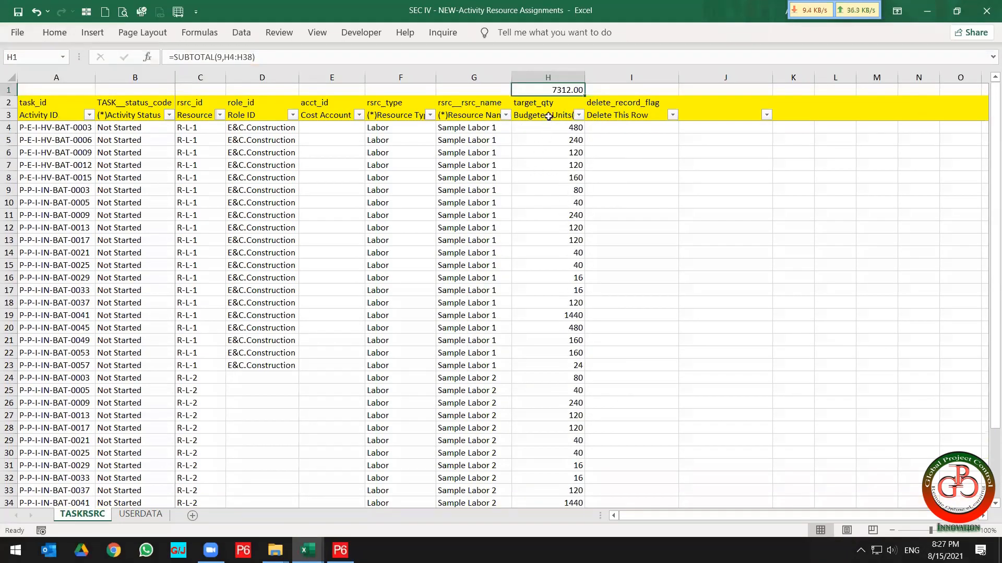
Copy column H and paste it as values into column I.
{"action": "left_click", "coordinate": [549, 73]}
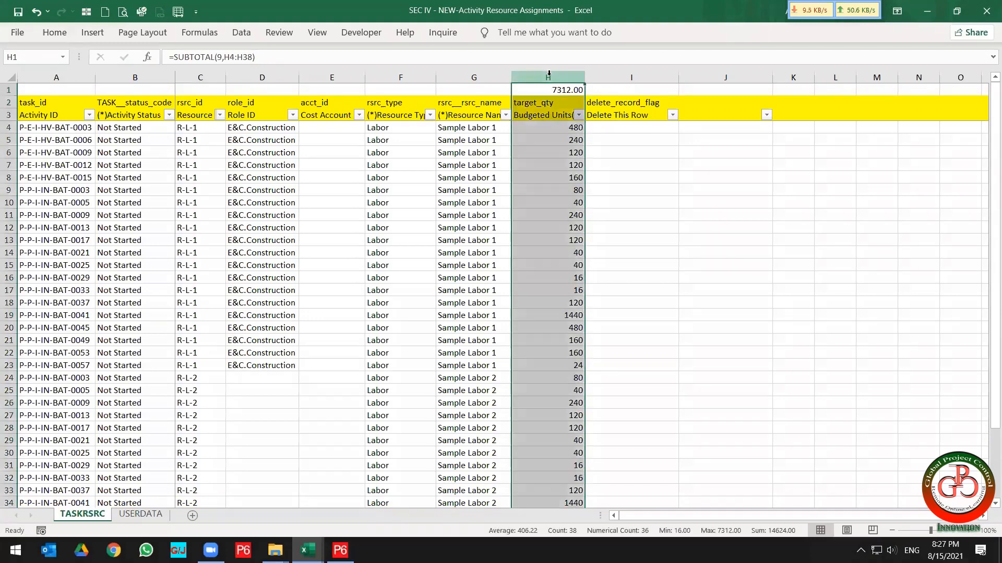
{"action": "key", "text": "ctrl+c"}
{"action": "left_click", "coordinate": [628, 86]}
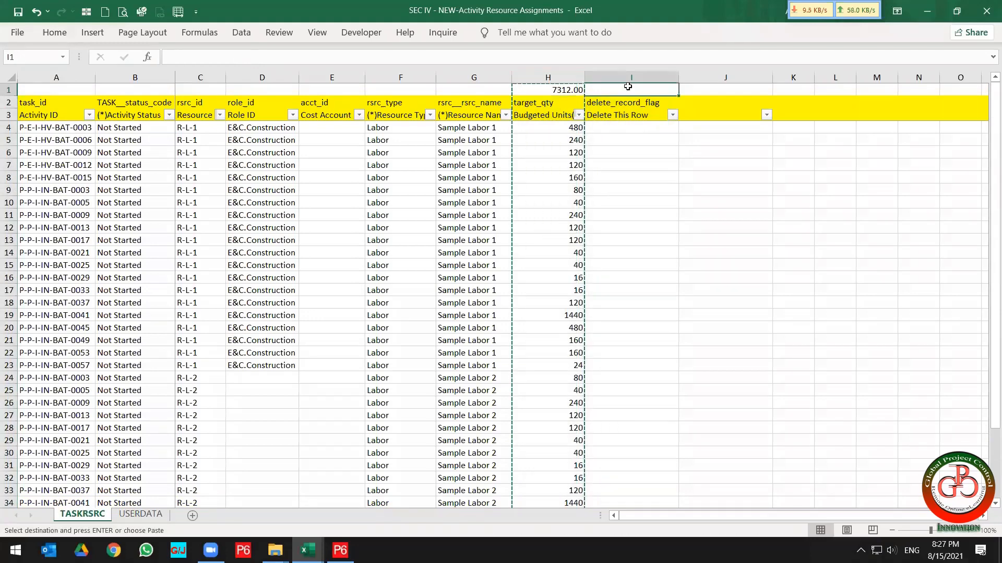
{"action": "right_click", "coordinate": [627, 83]}
{"action": "left_click", "coordinate": [660, 157]}
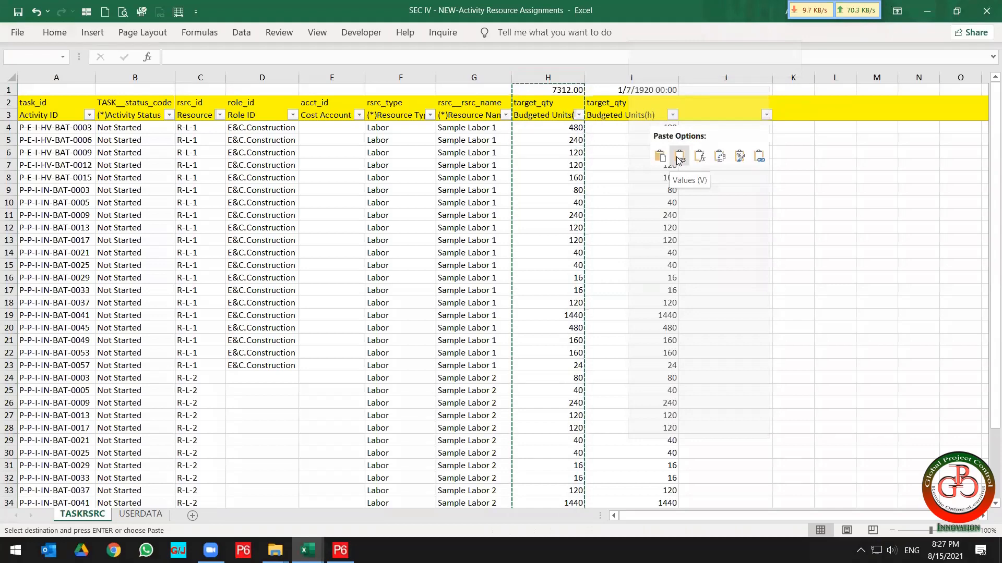
{"action": "left_click", "coordinate": [660, 157]}
{"action": "left_click", "coordinate": [608, 163]}
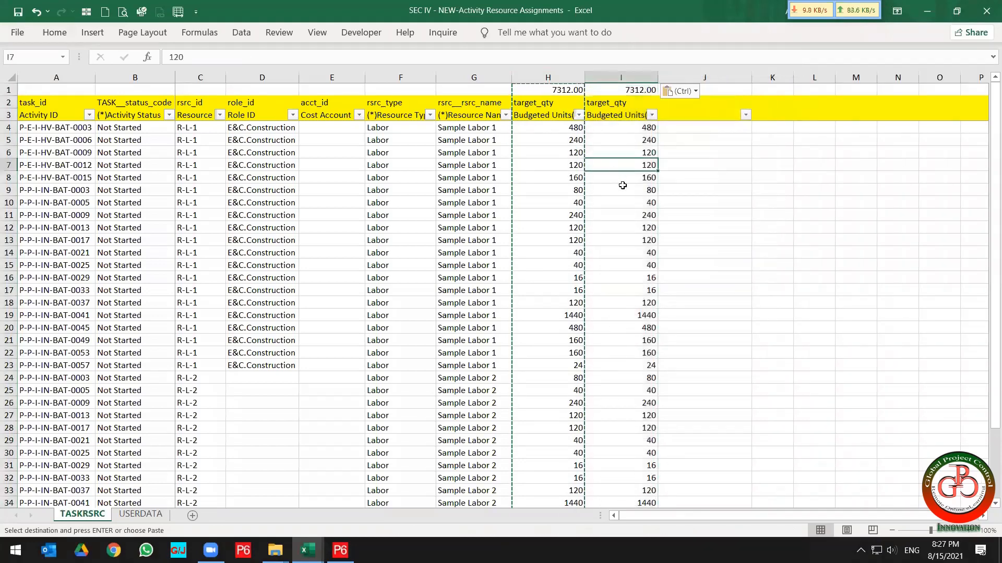
Enter a SUM formula of I4:I38 in cell I1.
{"action": "left_click", "coordinate": [635, 91]}
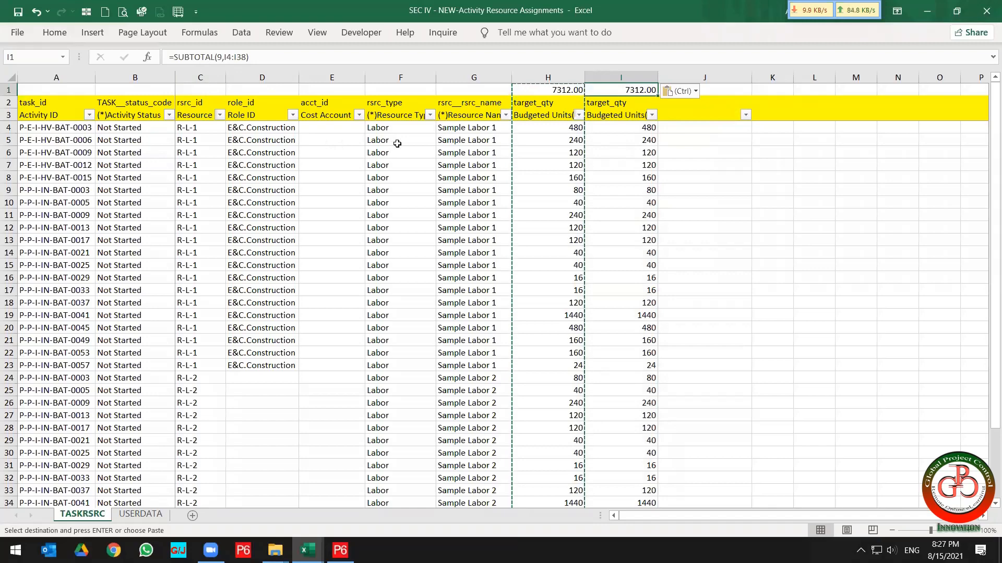
{"action": "type", "text": "=sum("}
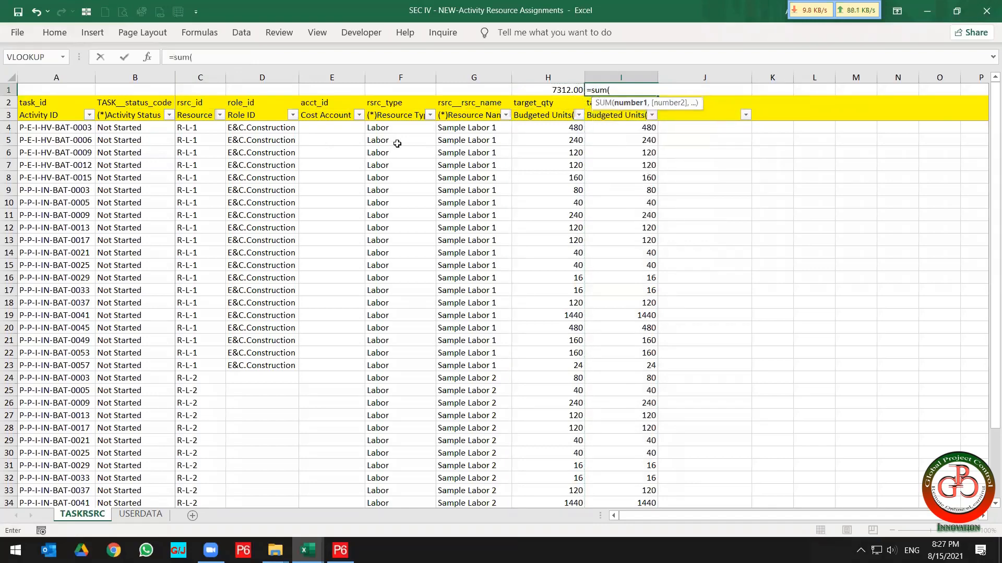
{"action": "key", "text": "Down"}
{"action": "key", "text": "Down"}
{"action": "key", "text": "Down"}
{"action": "key", "text": "ctrl+shift+Down"}
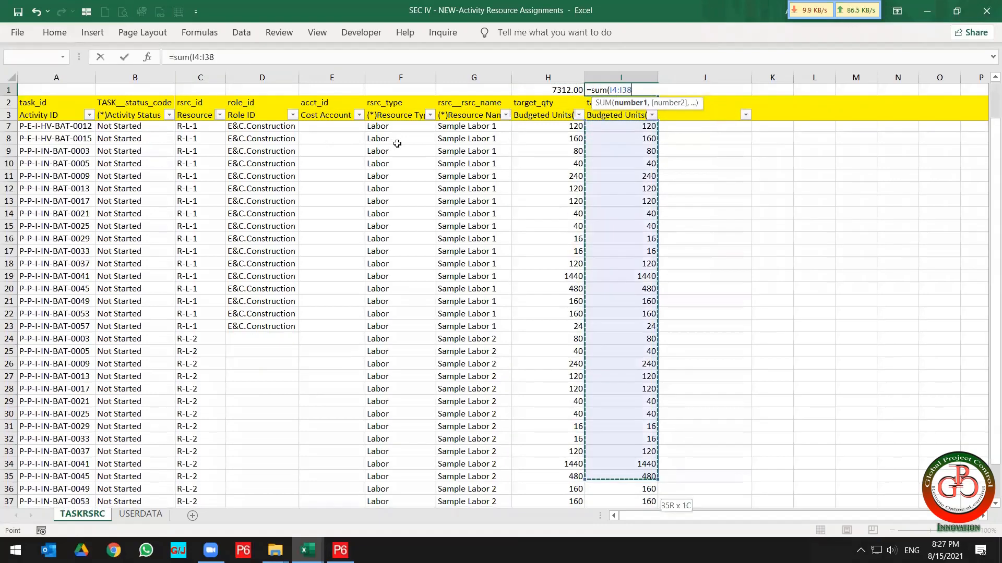
{"action": "key", "text": "ctrl+Return"}
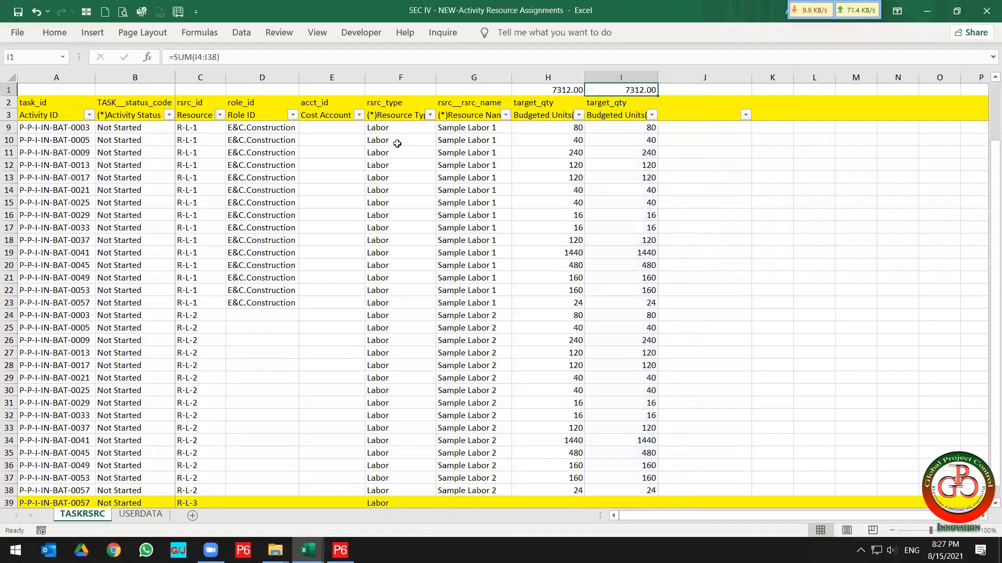
Compare the totals in cells H1 and I1.
{"action": "left_click", "coordinate": [613, 165]}
{"action": "scroll", "coordinate": [600, 136], "scroll_direction": "up", "scroll_amount": 2}
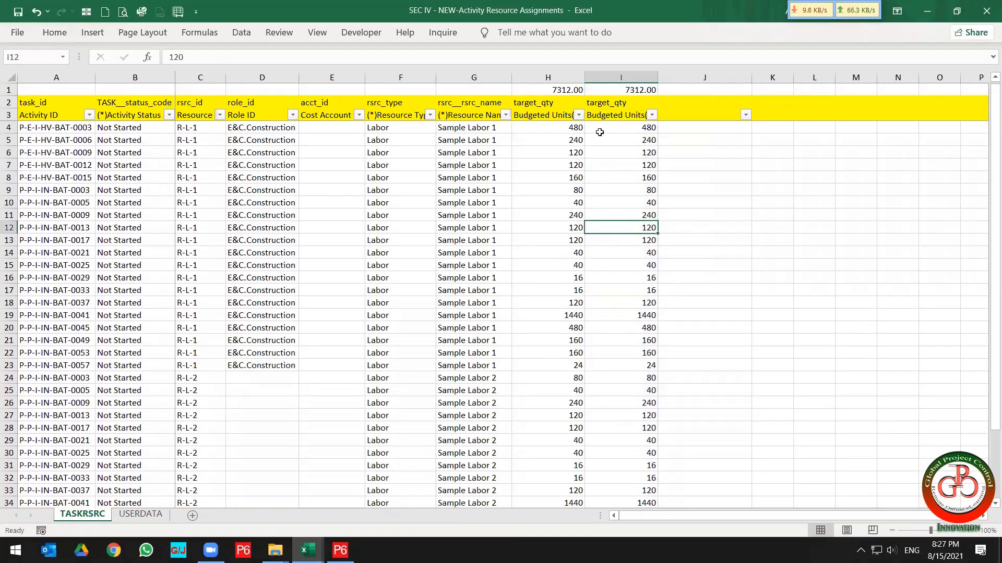
{"action": "left_click", "coordinate": [613, 92]}
{"action": "left_click_drag", "start_coordinate": [556, 93], "coordinate": [556, 93]}
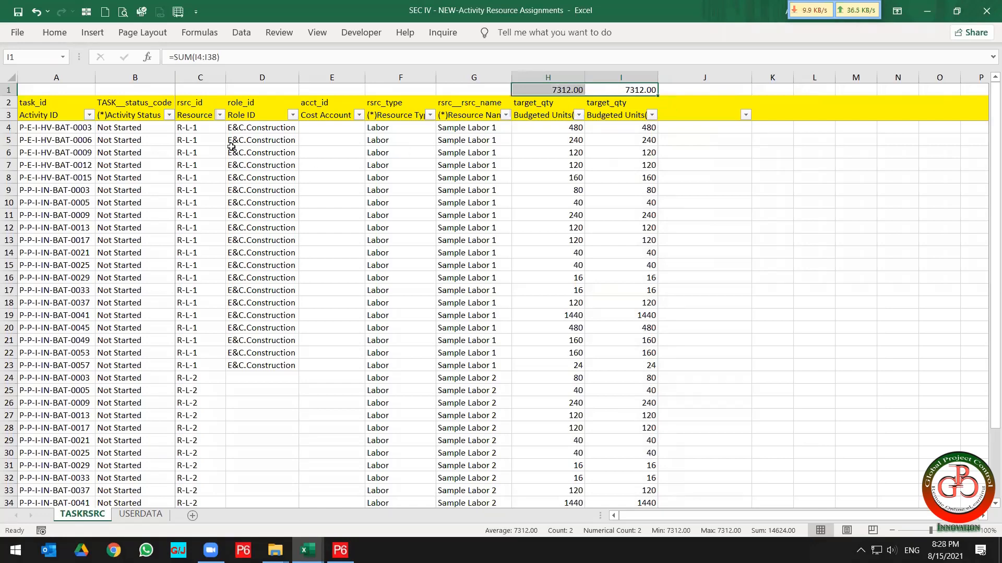
Filter the Resource ID column to show only R-L-1.
{"action": "left_click", "coordinate": [208, 130]}
{"action": "left_click", "coordinate": [220, 114]}
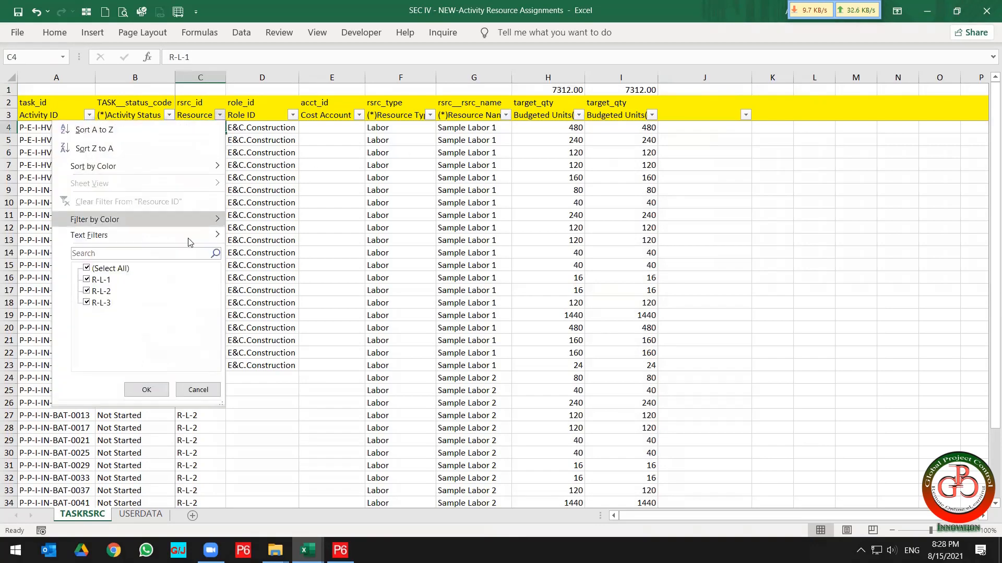
{"action": "left_click", "coordinate": [103, 269]}
{"action": "left_click", "coordinate": [100, 280]}
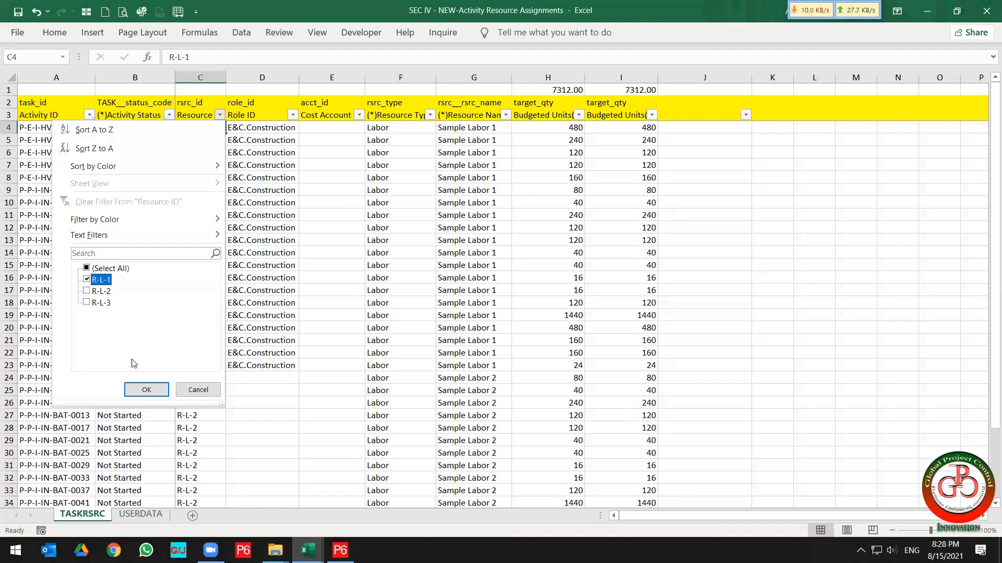
{"action": "left_click", "coordinate": [148, 389]}
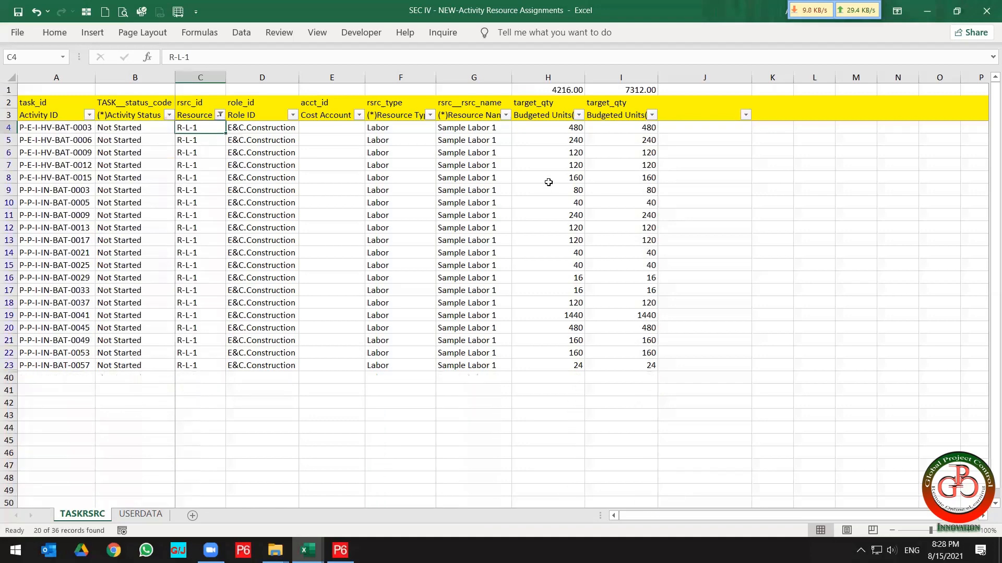
Compare the SUBTOTAL and SUM formulas in H1 and I1 under the filter.
{"action": "left_click", "coordinate": [562, 90]}
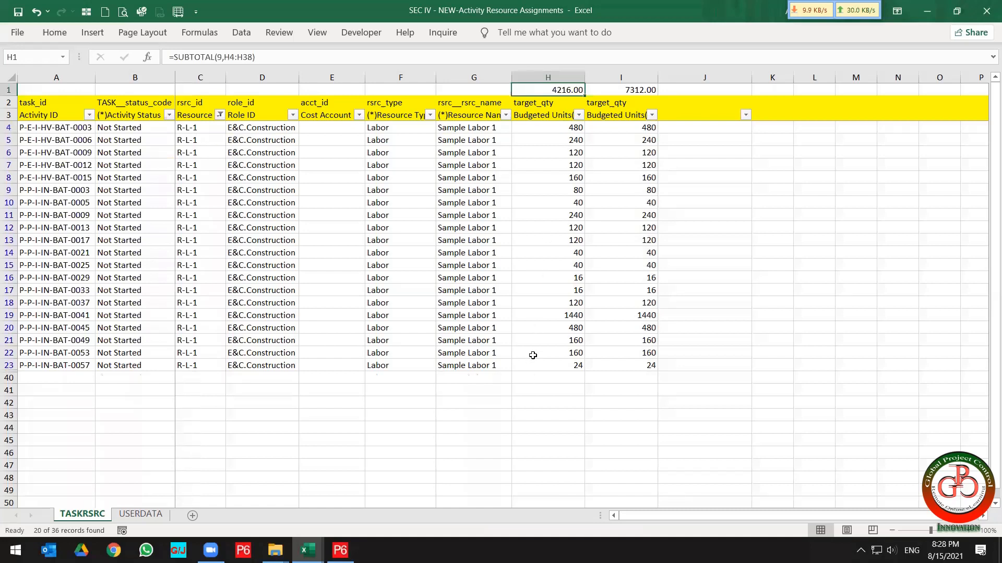
{"action": "left_click", "coordinate": [621, 89]}
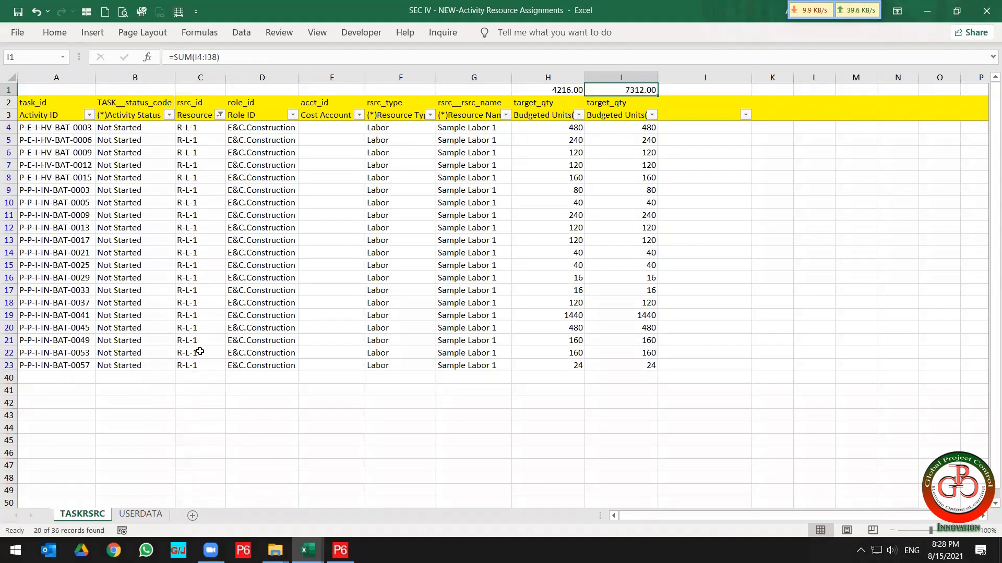
{"action": "left_click", "coordinate": [602, 67]}
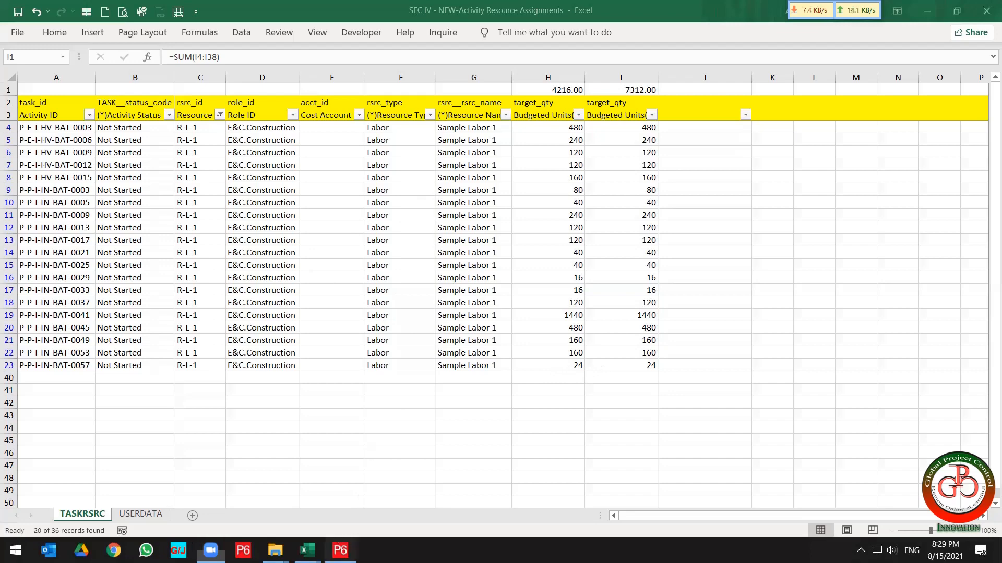
Switch to Primavera P6 and start an export in Spreadsheet (XLSX) format.
{"action": "left_click", "coordinate": [340, 551]}
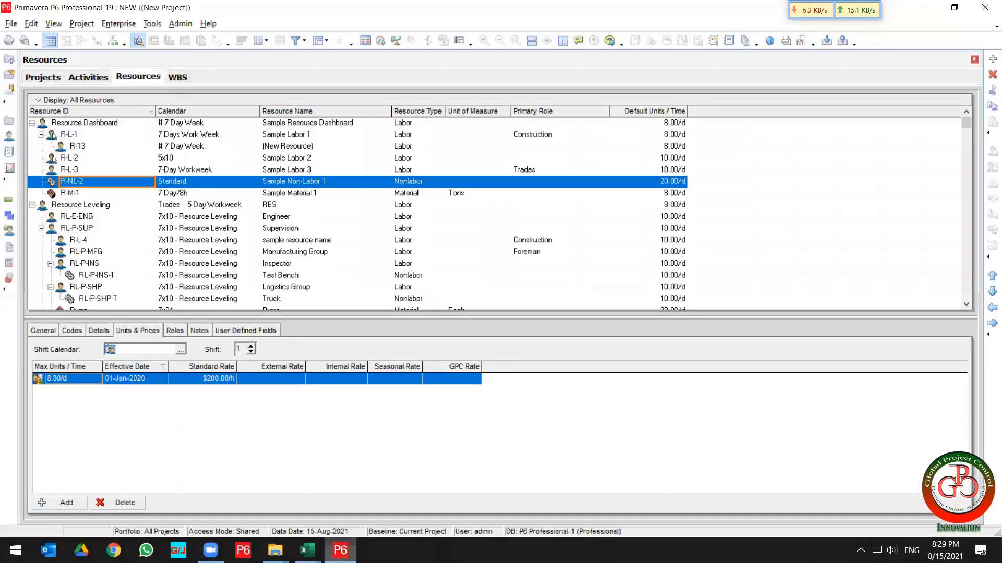
{"action": "left_click", "coordinate": [11, 24]}
{"action": "left_click", "coordinate": [16, 124]}
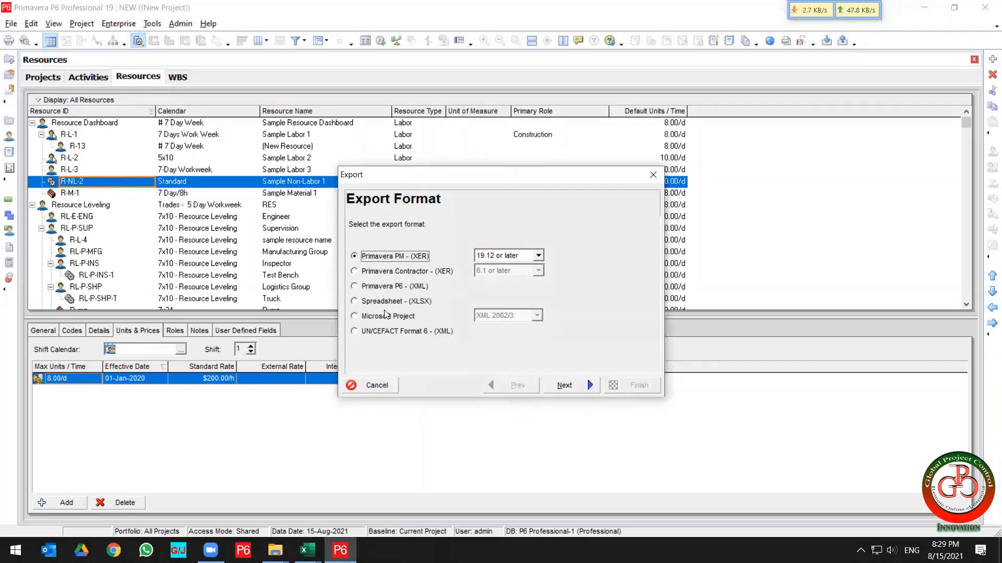
{"action": "left_click", "coordinate": [387, 302]}
{"action": "left_click", "coordinate": [564, 385]}
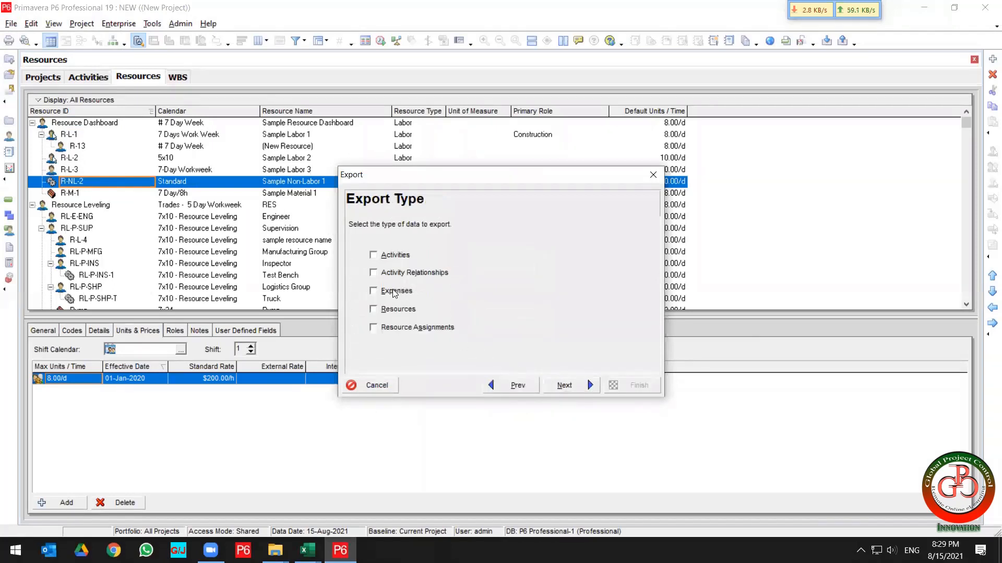
Choose Activity Relationships as the export type and select project NEW for export.
{"action": "left_click", "coordinate": [406, 273]}
{"action": "left_click", "coordinate": [566, 386]}
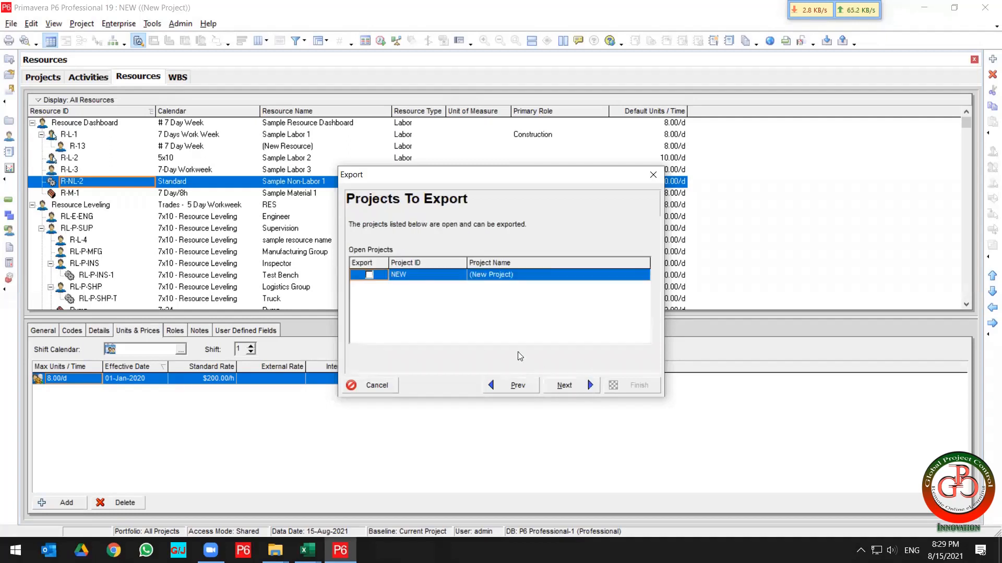
{"action": "left_click", "coordinate": [370, 275]}
{"action": "left_click", "coordinate": [571, 384]}
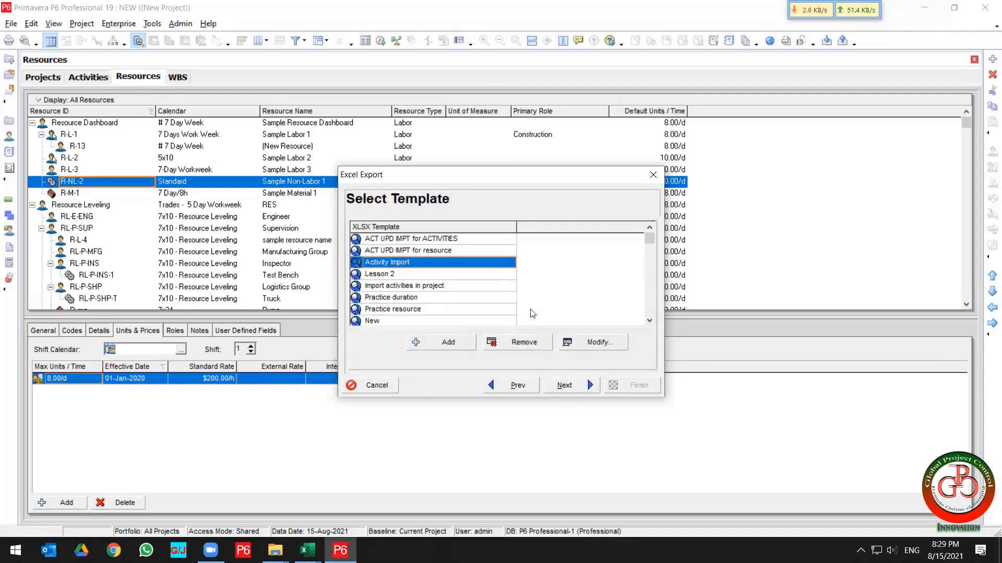
Open the Activity Import template for modification.
{"action": "left_click", "coordinate": [596, 343]}
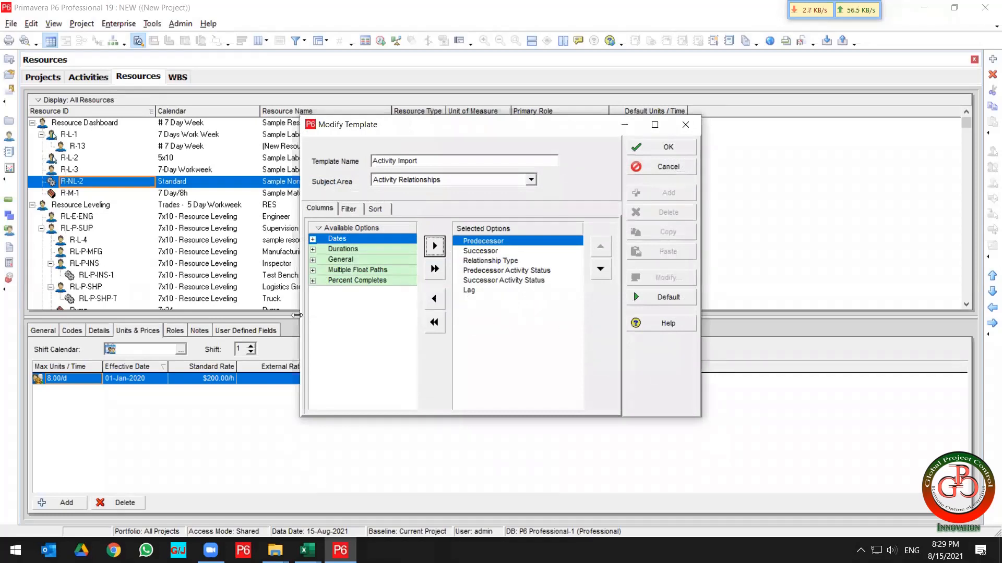
{"action": "left_click_drag", "start_coordinate": [296, 315], "coordinate": [179, 316]}
{"action": "left_click_drag", "start_coordinate": [380, 127], "coordinate": [479, 136]}
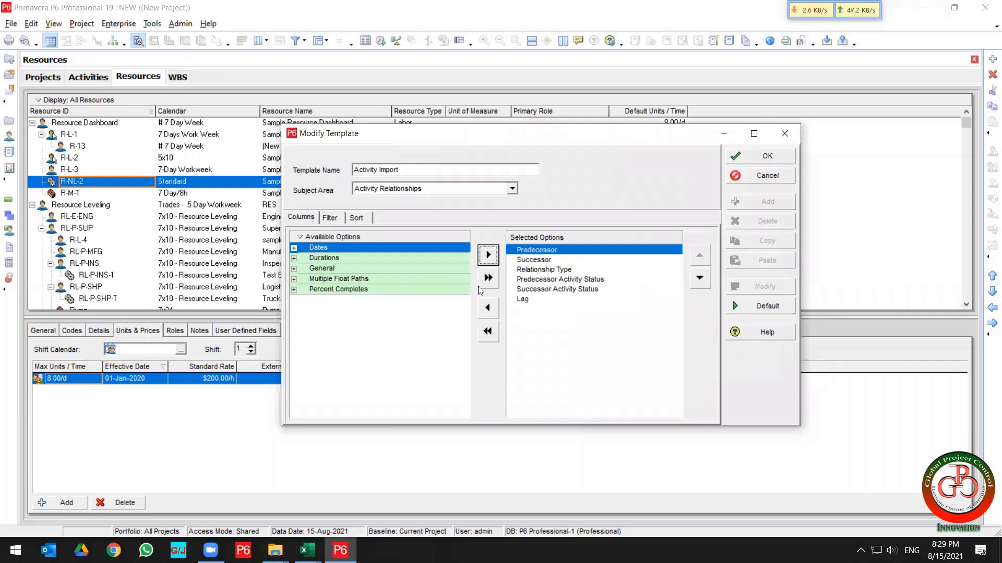
Review the selected relationship columns and the Dates options available in the template.
{"action": "left_click", "coordinate": [545, 289]}
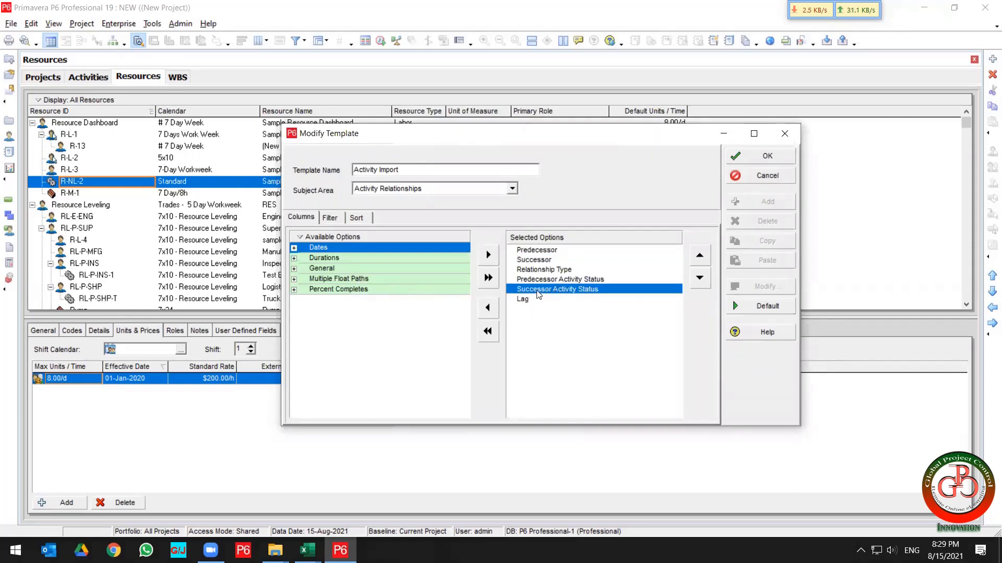
{"action": "left_click", "coordinate": [551, 281]}
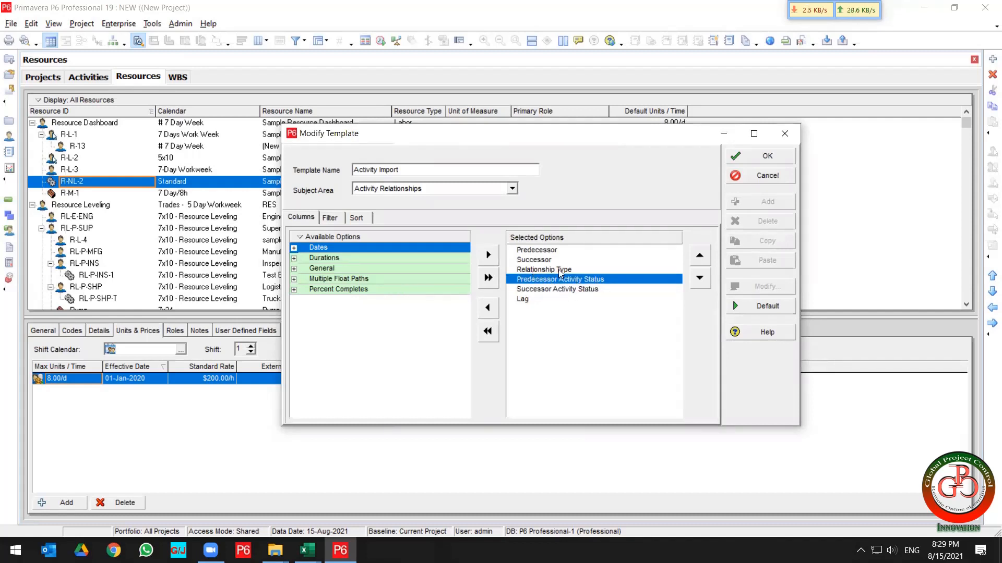
{"action": "left_click", "coordinate": [535, 260]}
{"action": "left_click", "coordinate": [535, 250]}
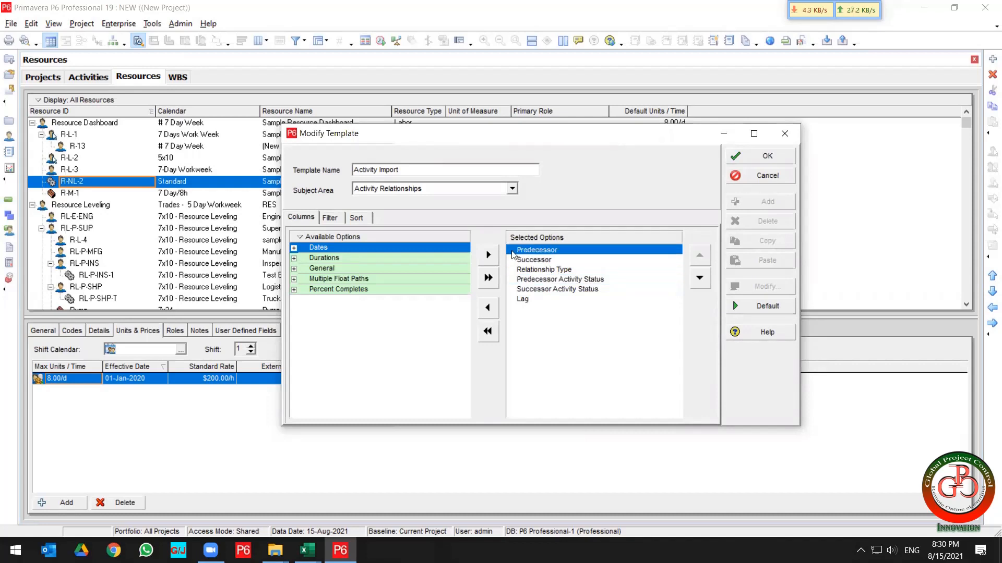
{"action": "double_click", "coordinate": [334, 250]}
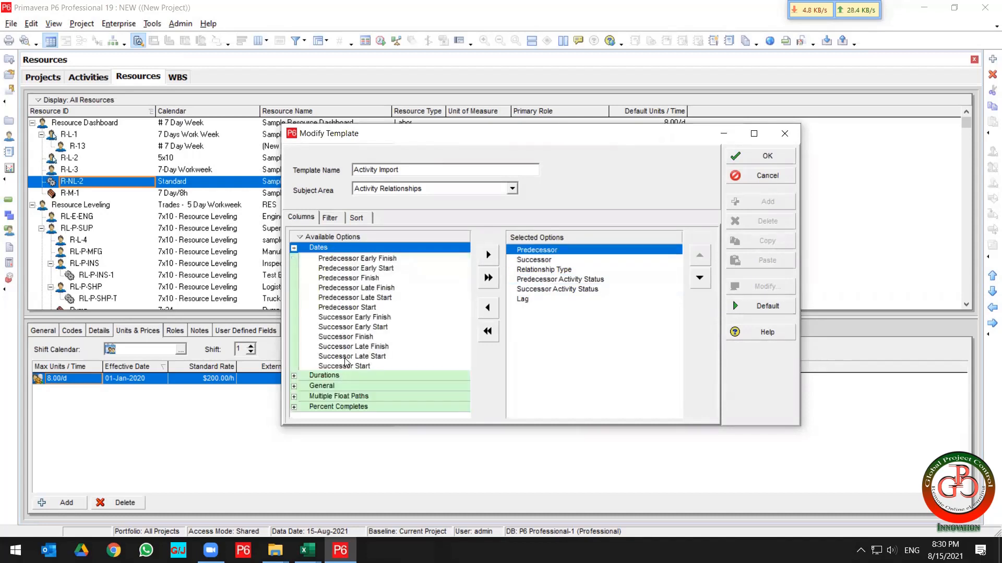
{"action": "left_click", "coordinate": [347, 298]}
{"action": "left_click", "coordinate": [348, 317]}
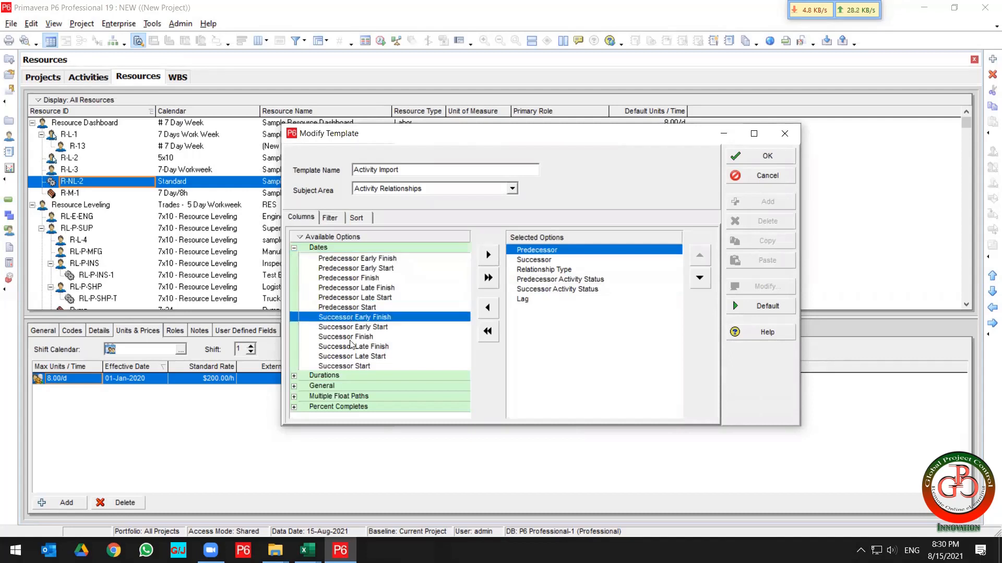
{"action": "left_click", "coordinate": [351, 346]}
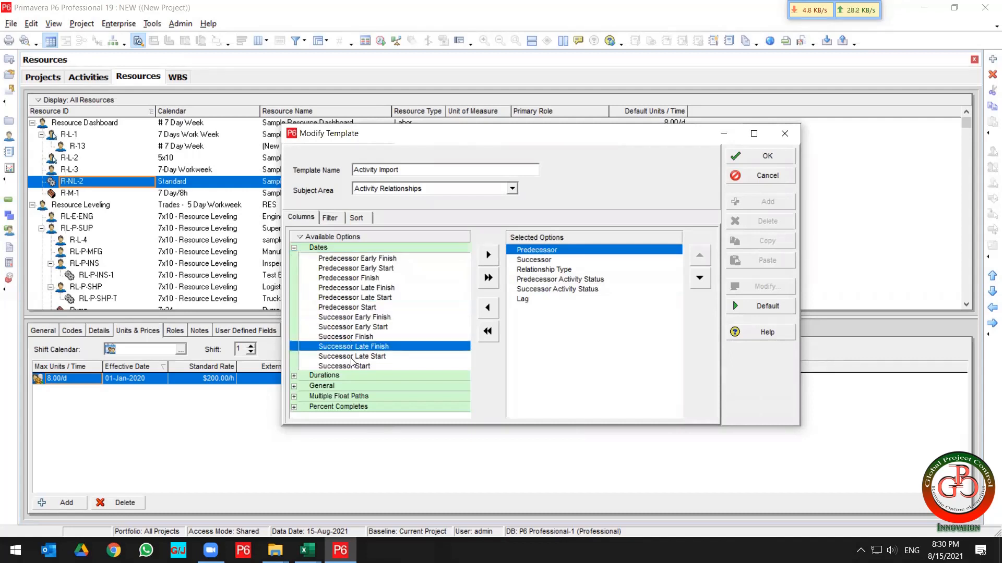
Add the Successor WBS and Predecessor WBS columns from the General options to the template.
{"action": "double_click", "coordinate": [341, 385]}
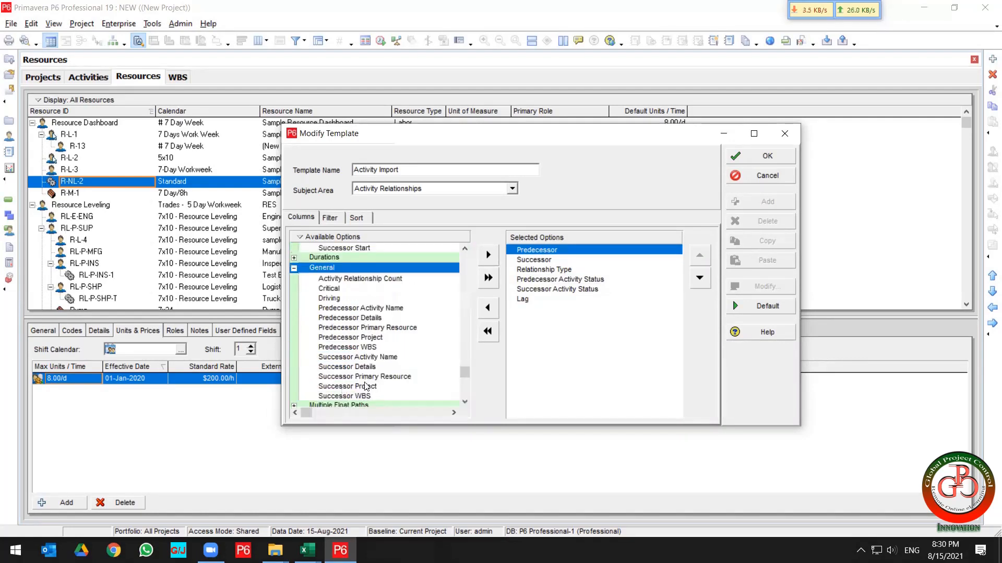
{"action": "double_click", "coordinate": [364, 396]}
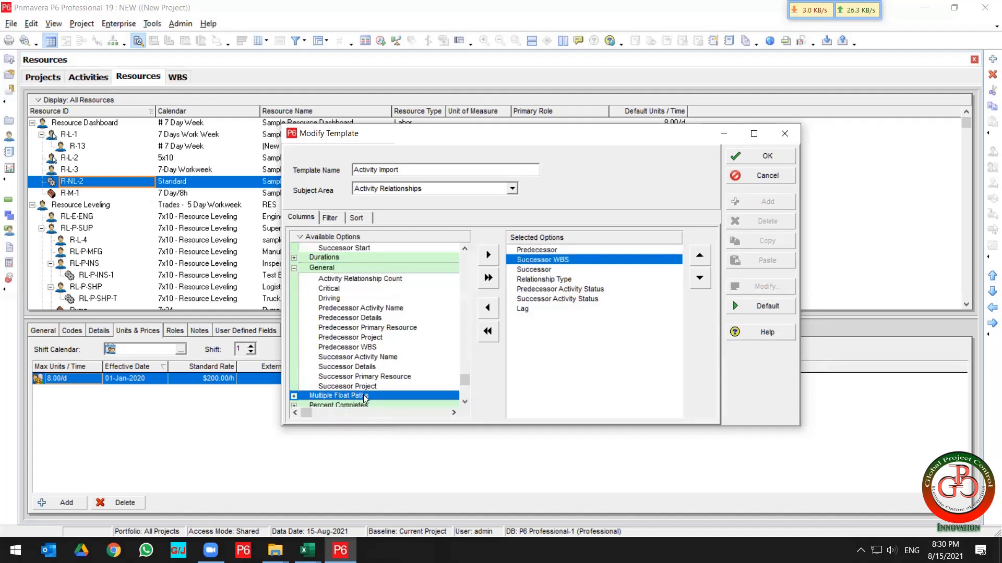
{"action": "double_click", "coordinate": [374, 347]}
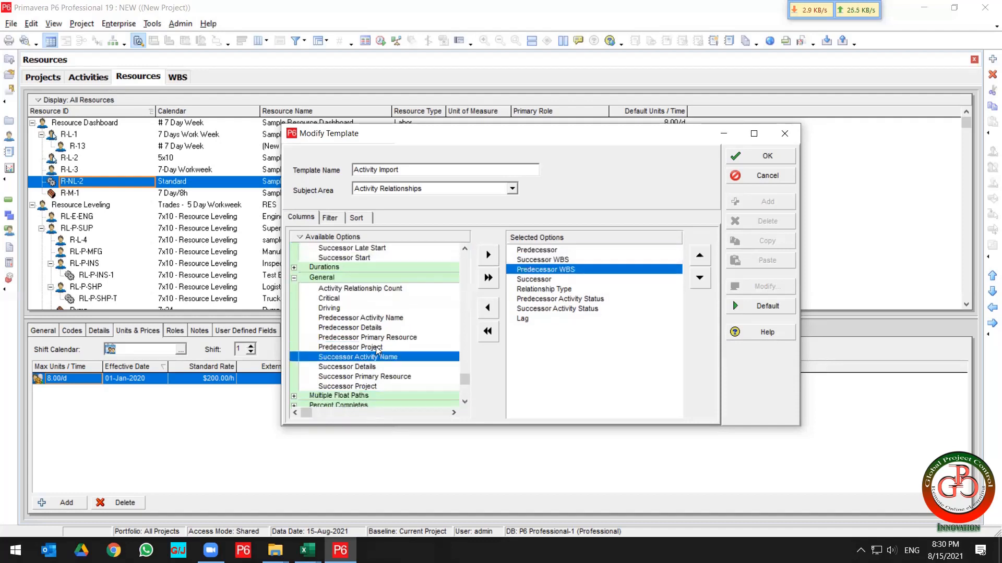
Reorder the columns so Lag comes before Predecessor WBS and Successor WBS, and save the template.
{"action": "left_click", "coordinate": [560, 261], "text": "ctrl"}
{"action": "left_click_drag", "start_coordinate": [560, 261], "coordinate": [561, 320]}
{"action": "left_click", "coordinate": [547, 320]}
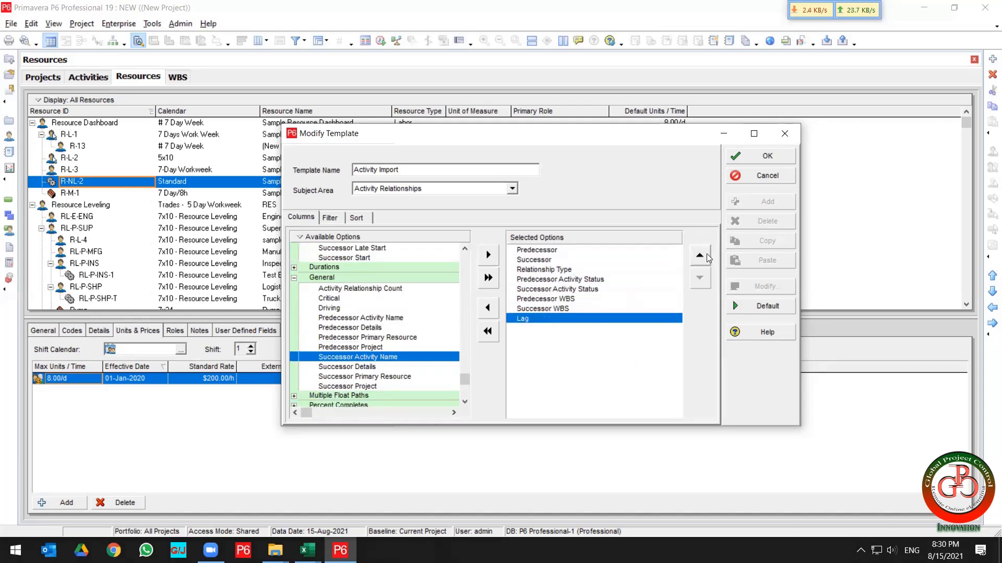
{"action": "left_click", "coordinate": [707, 253]}
{"action": "left_click", "coordinate": [706, 254]}
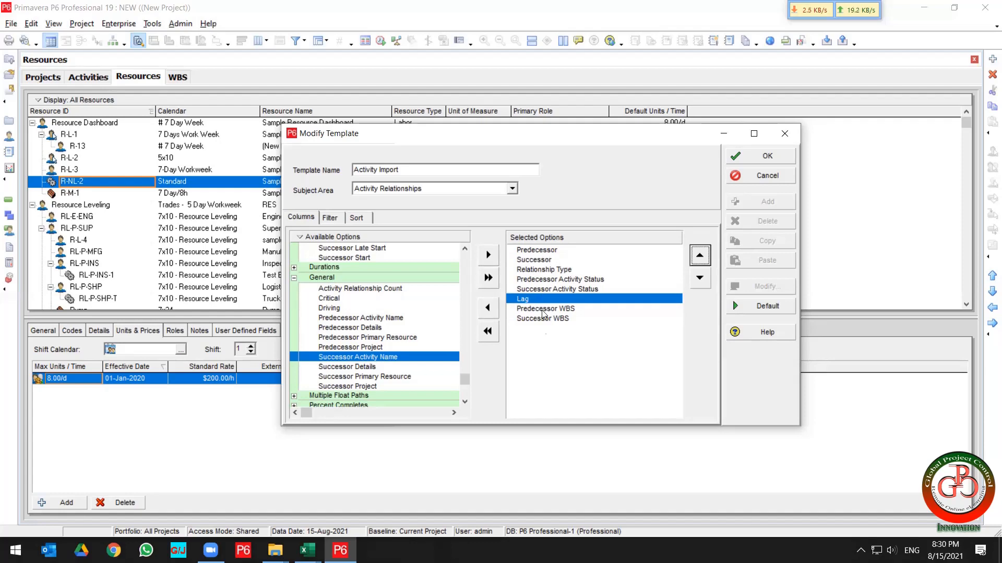
{"action": "left_click", "coordinate": [793, 157]}
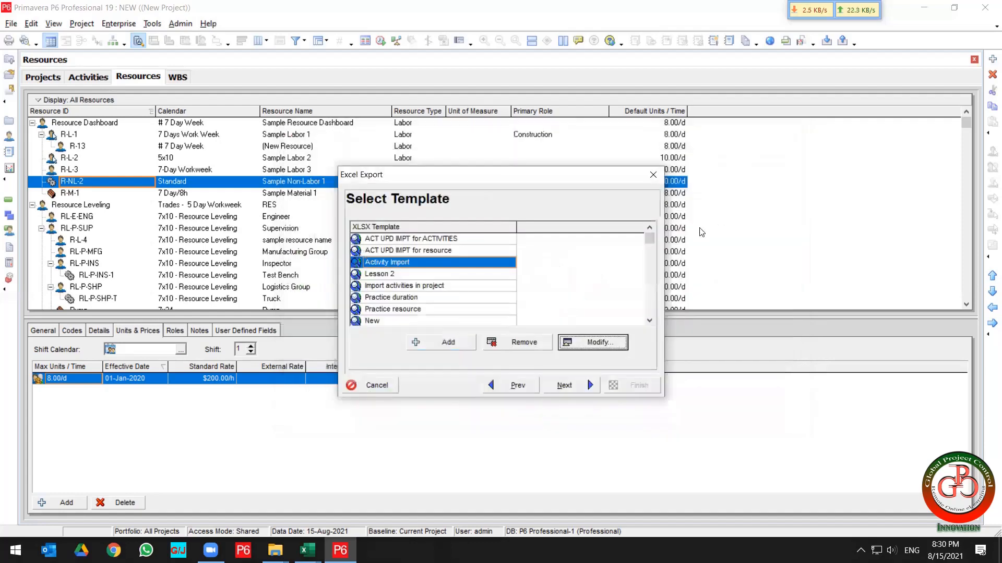
Proceed to file selection and set the export file name to SEC V - NEW-Activity Relationships.
{"action": "left_click", "coordinate": [566, 386]}
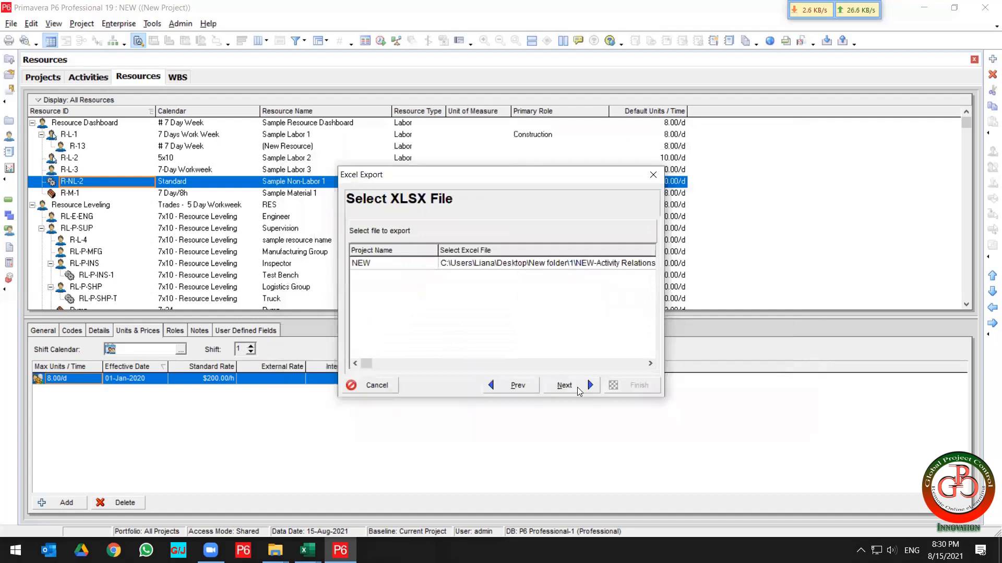
{"action": "left_click", "coordinate": [613, 265]}
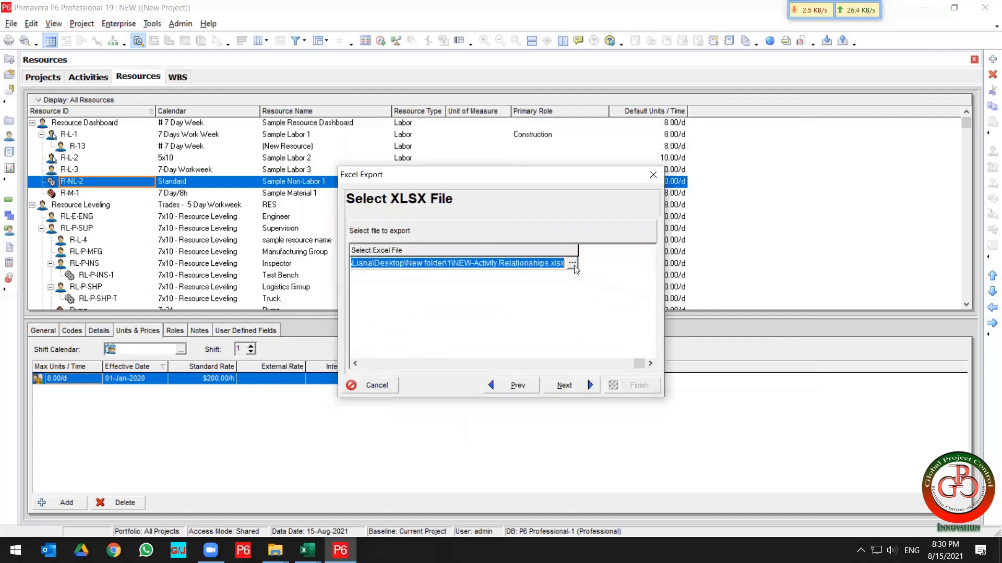
{"action": "left_click", "coordinate": [573, 264]}
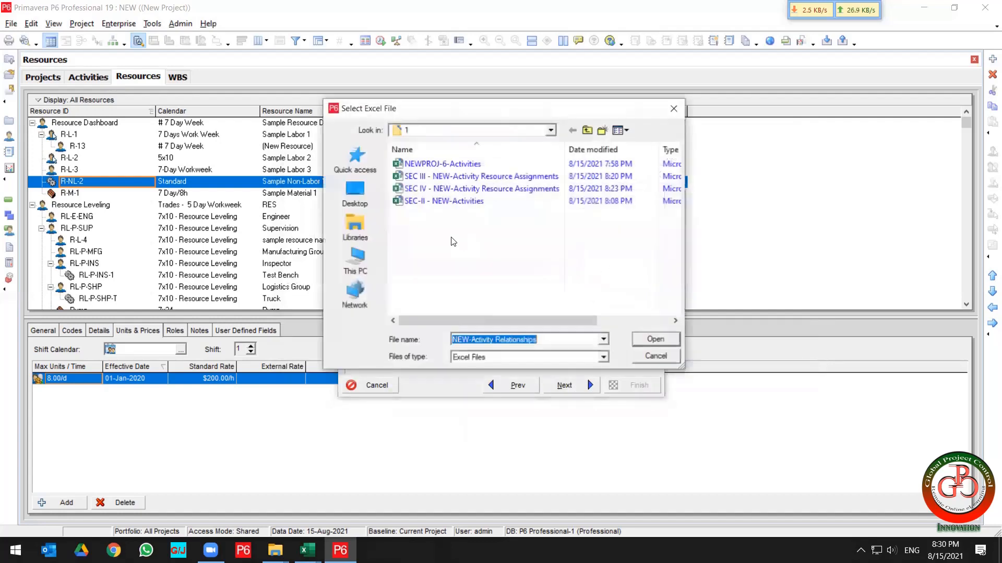
{"action": "left_click", "coordinate": [553, 340]}
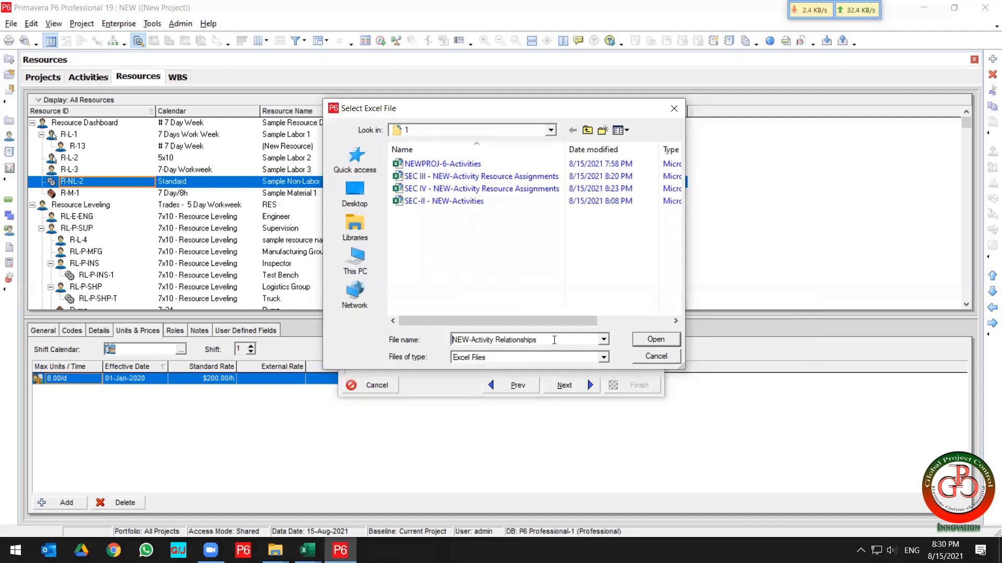
{"action": "type", "text": "SEC - V"}
{"action": "key", "text": "BackSpace"}
{"action": "key", "text": "BackSpace"}
{"action": "key", "text": "BackSpace"}
{"action": "type", "text": "V -"}
{"action": "key", "text": "Return"}
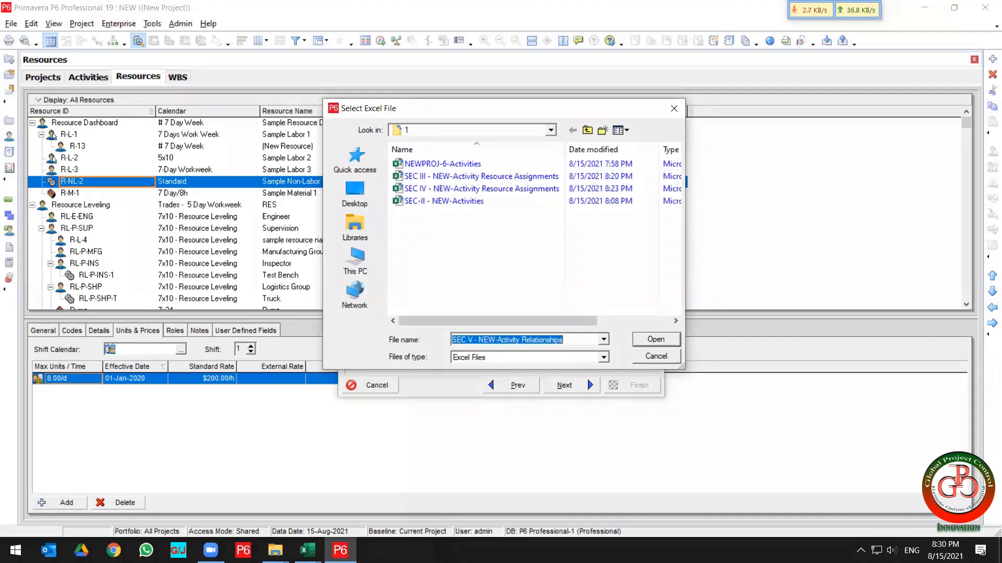
Finish the export and open SEC V - NEW-Activity Relationships from the export folder.
{"action": "left_click", "coordinate": [579, 387]}
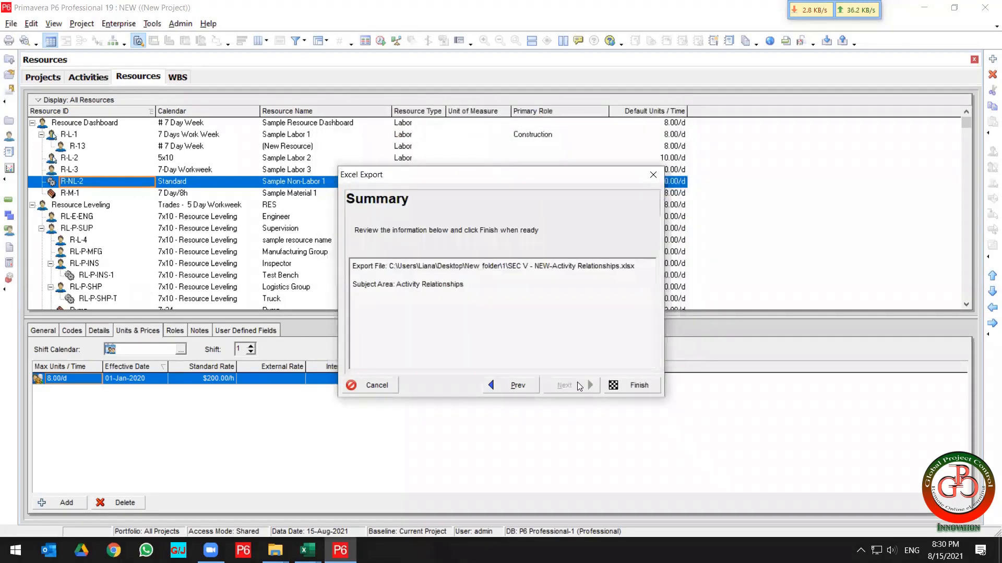
{"action": "left_click", "coordinate": [616, 387]}
{"action": "left_click", "coordinate": [616, 387]}
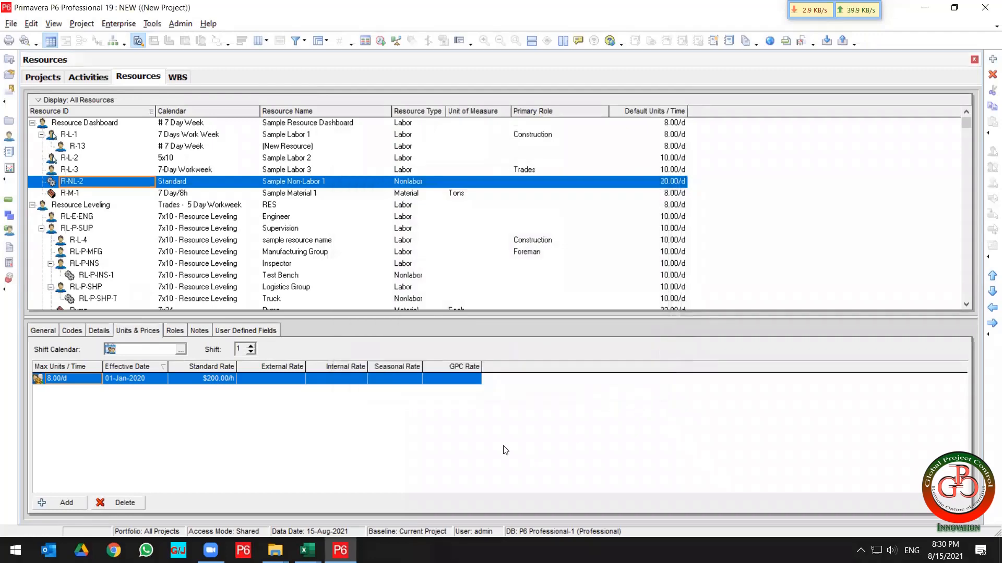
{"action": "mouse_move", "coordinate": [275, 551]}
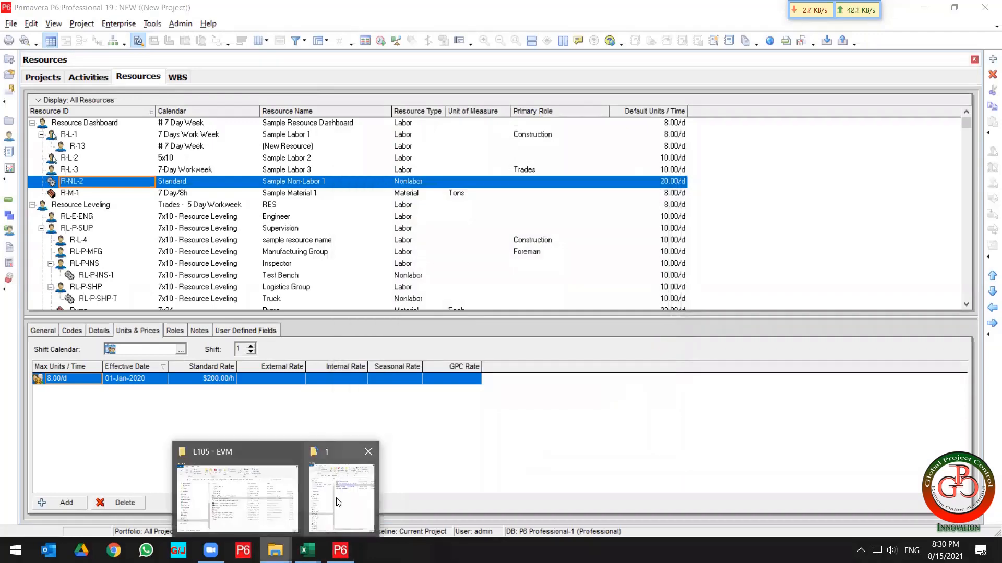
{"action": "left_click", "coordinate": [338, 502]}
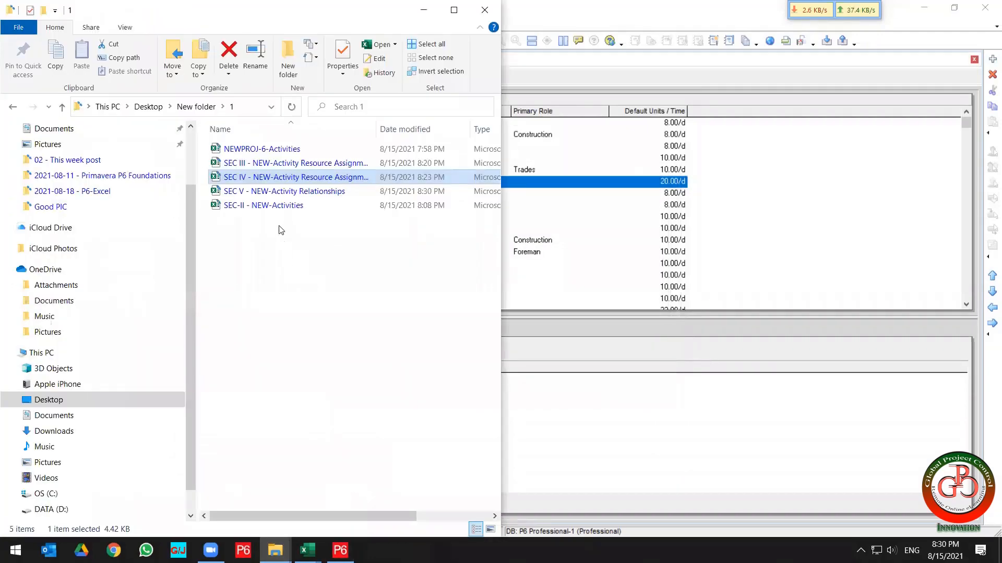
{"action": "left_click", "coordinate": [260, 194]}
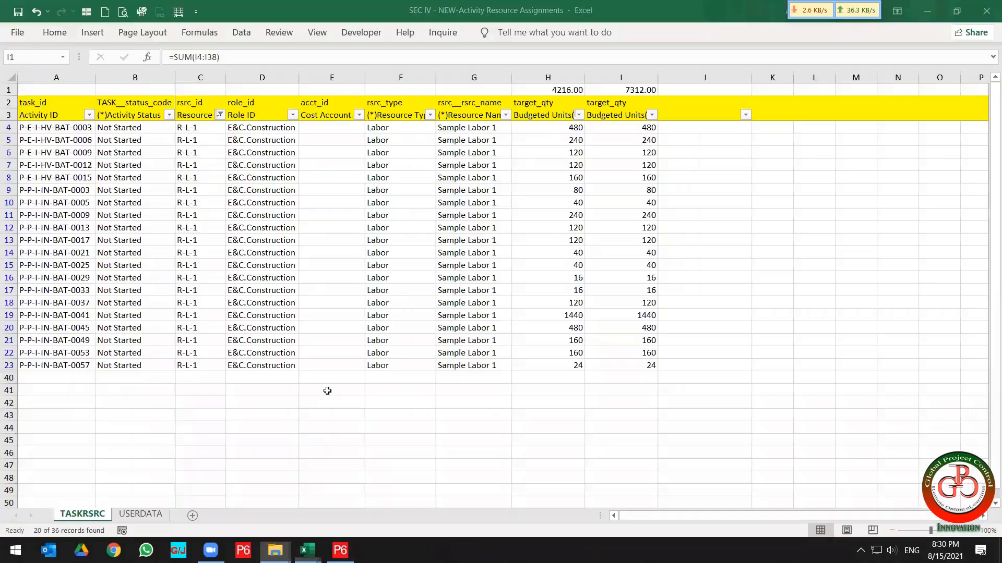
{"action": "left_click", "coordinate": [475, 403]}
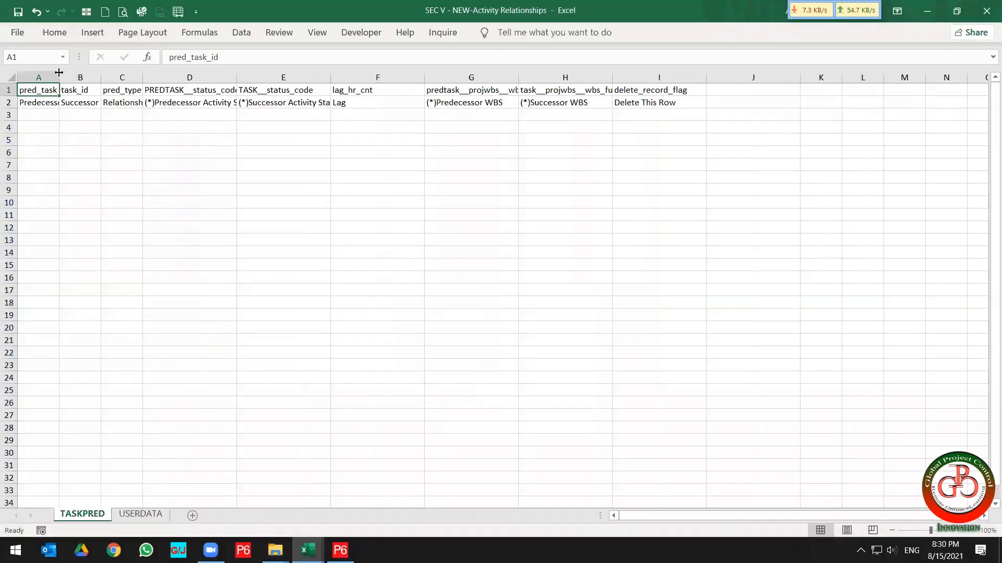
Autofit the widths of columns A through E on the TASKPRED sheet.
{"action": "double_click", "coordinate": [59, 72]}
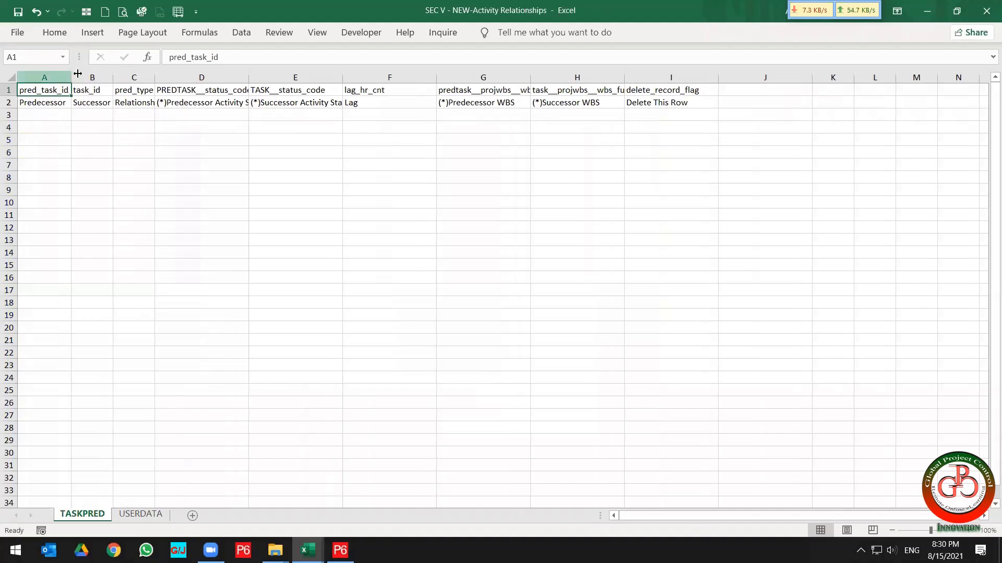
{"action": "double_click", "coordinate": [155, 74]}
{"action": "left_click_drag", "start_coordinate": [280, 76], "coordinate": [282, 75]}
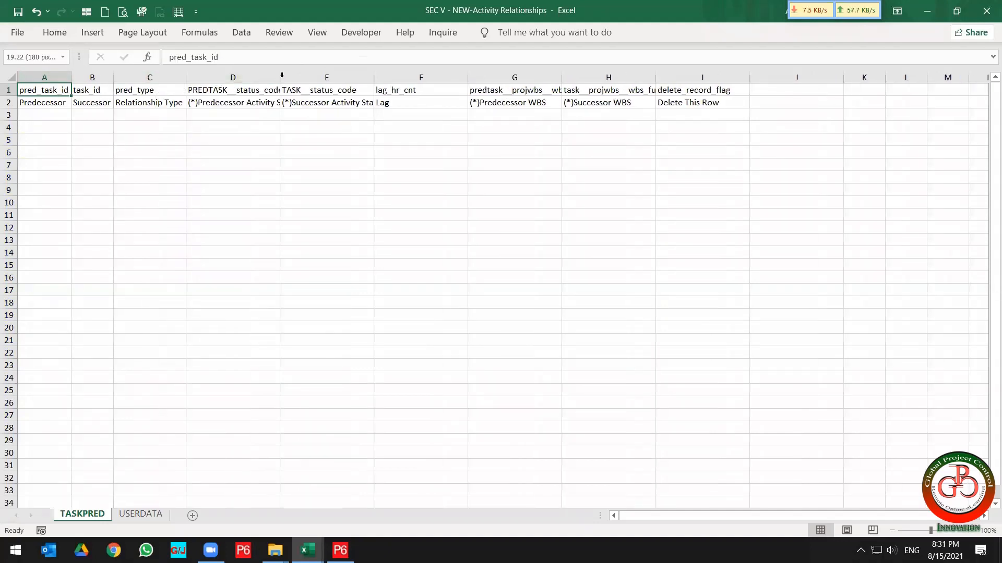
{"action": "double_click", "coordinate": [281, 75]}
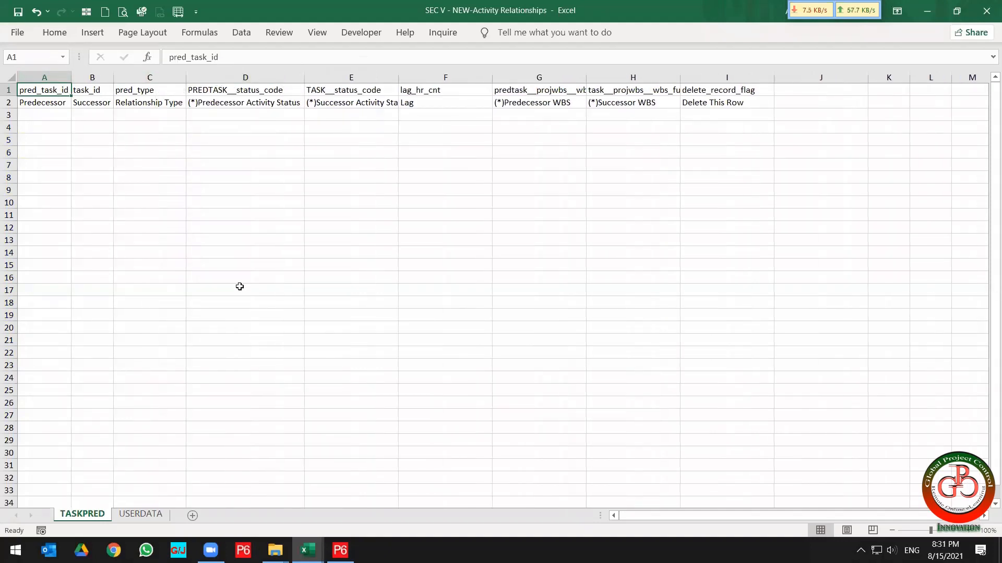
{"action": "double_click", "coordinate": [397, 77]}
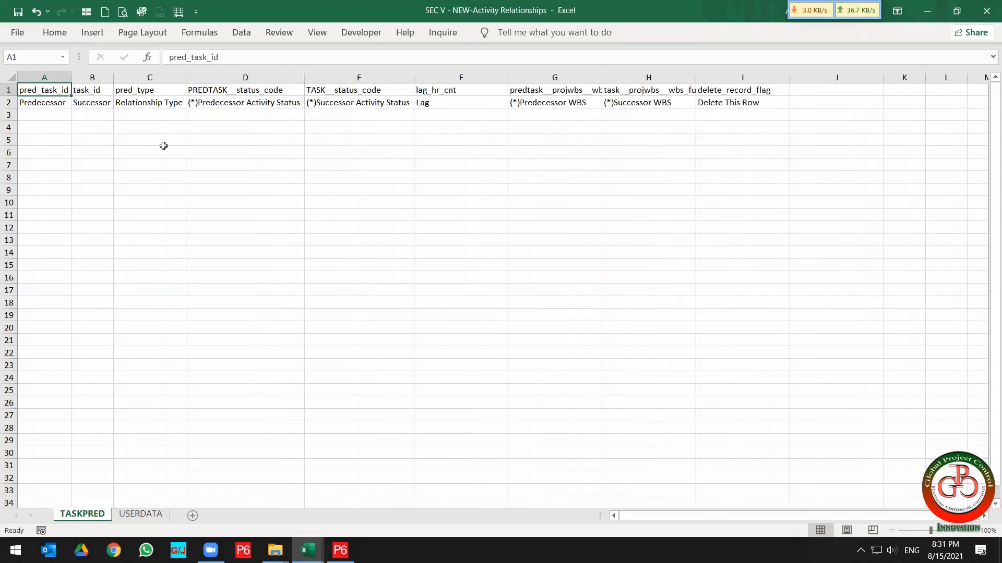
Copy activity ID P-M-I-MG-MLS-0001 from the exercise file and paste it as values into cell A3.
{"action": "left_click", "coordinate": [50, 115]}
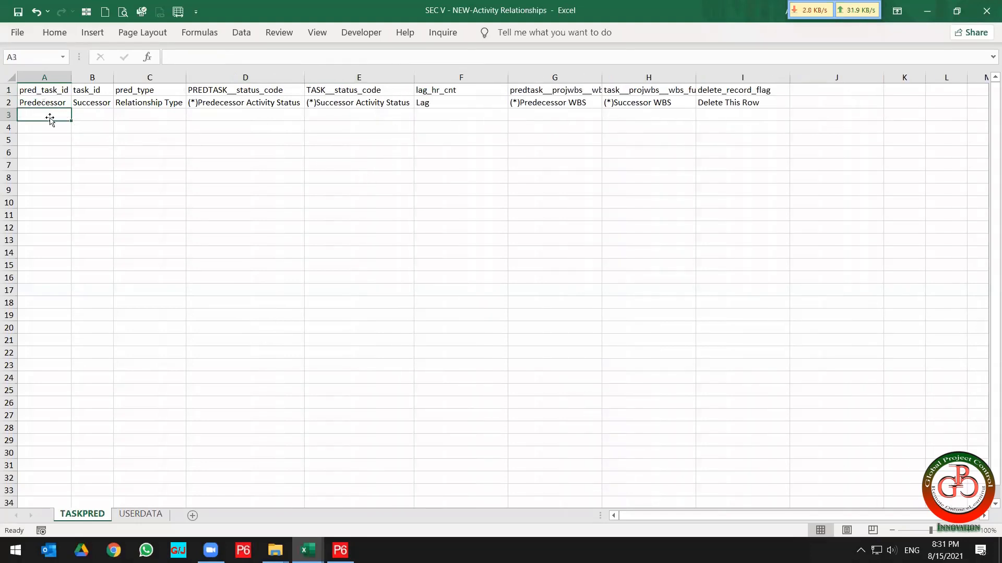
{"action": "left_click", "coordinate": [308, 550]}
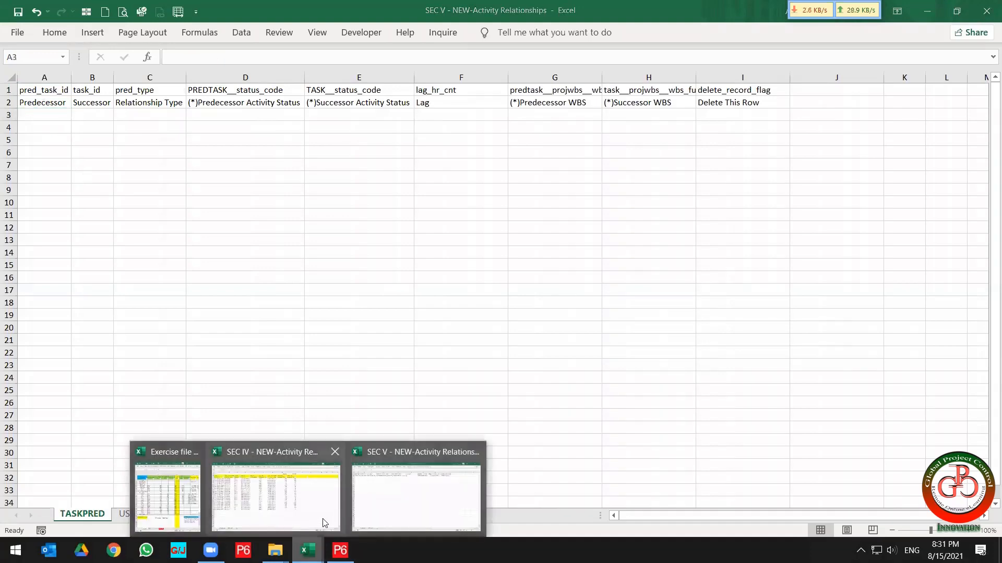
{"action": "left_click", "coordinate": [167, 496]}
{"action": "left_click", "coordinate": [684, 209]}
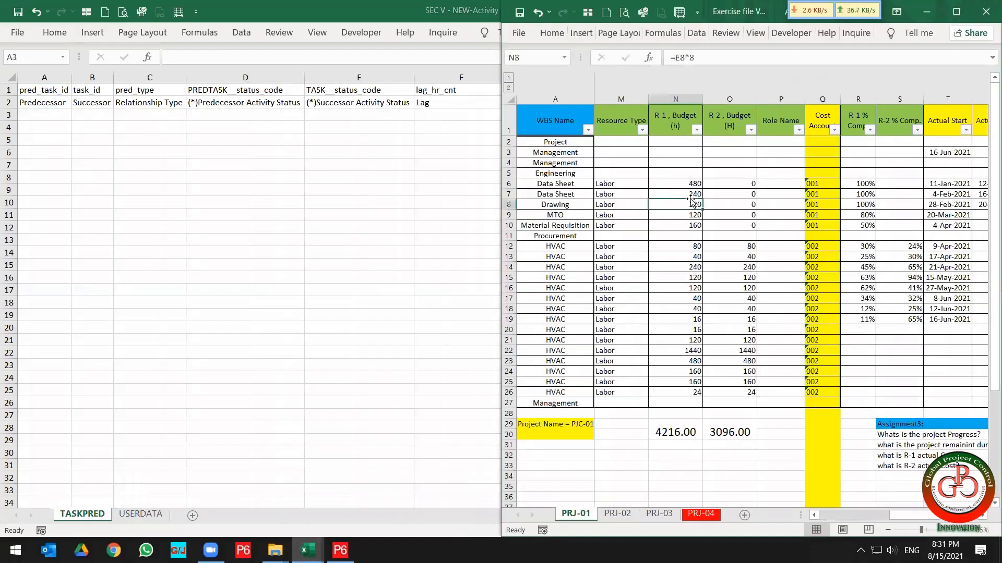
{"action": "scroll", "coordinate": [683, 208], "scroll_direction": "left", "scroll_amount": 4}
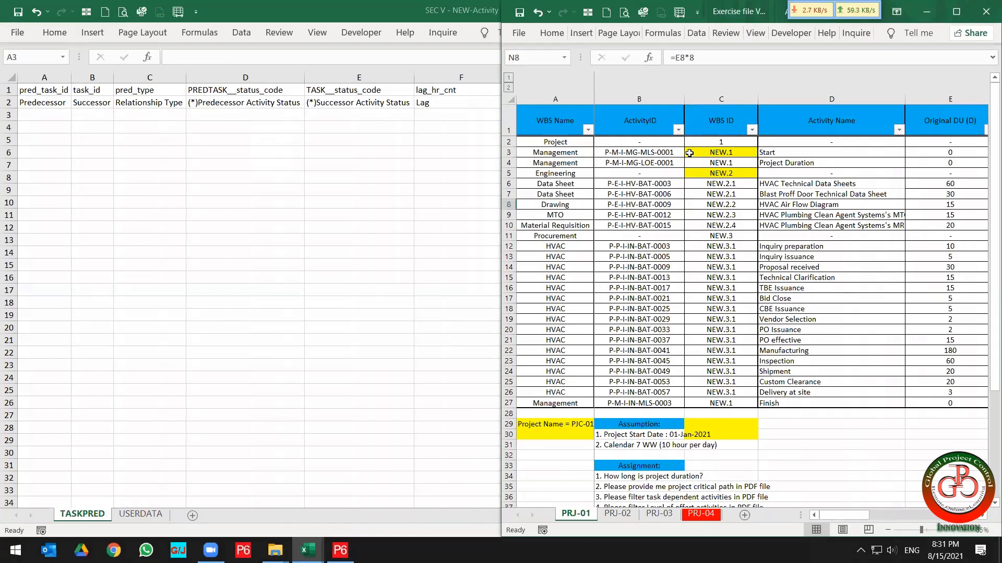
{"action": "left_click", "coordinate": [626, 154]}
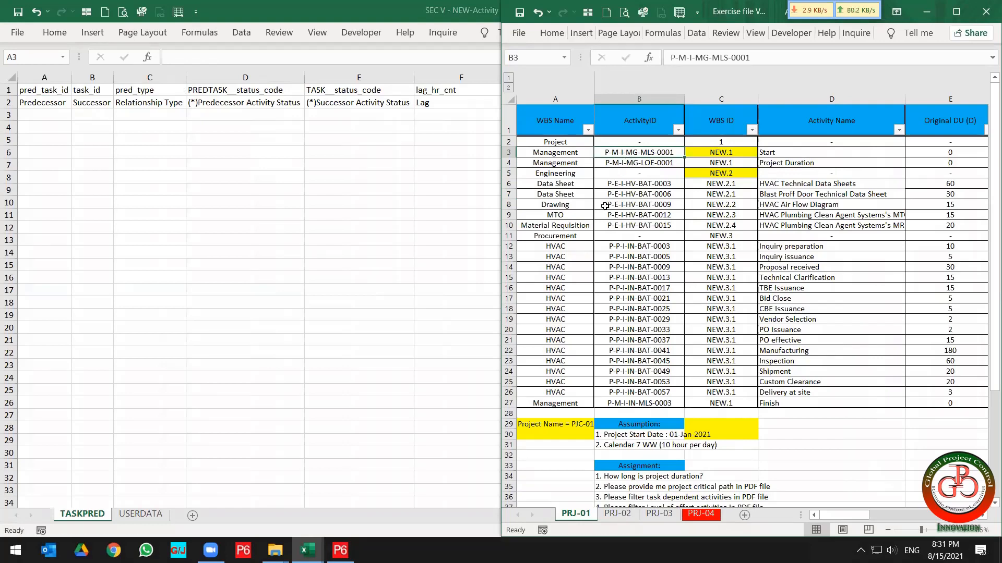
{"action": "key", "text": "ctrl+c"}
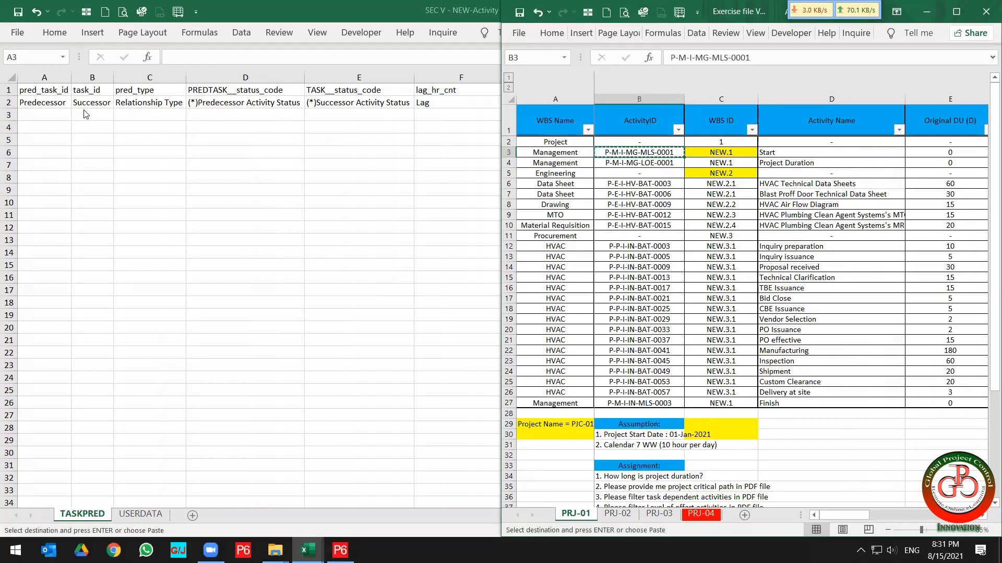
{"action": "left_click", "coordinate": [44, 114]}
{"action": "right_click", "coordinate": [52, 115]}
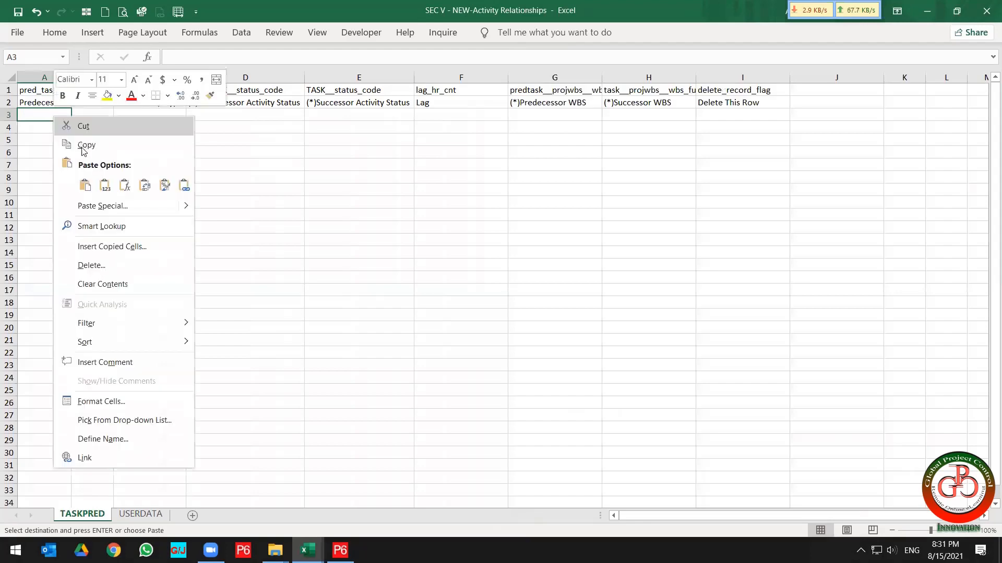
{"action": "left_click", "coordinate": [104, 190]}
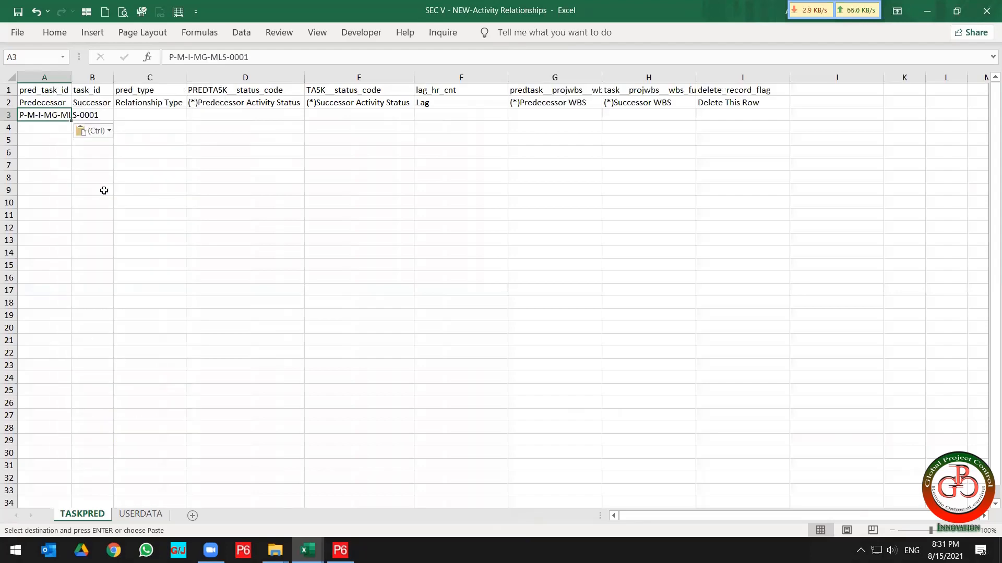
Copy successor activity ID P-E-I-HV-BAT-0003 from the exercise file and paste it as values into cell B3.
{"action": "key", "text": "super+Left"}
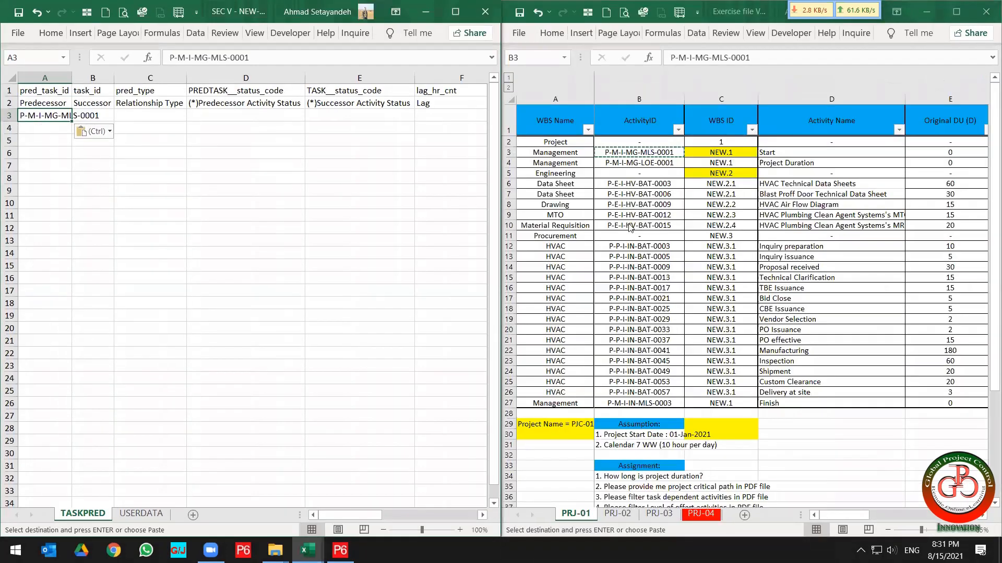
{"action": "left_click", "coordinate": [766, 184]}
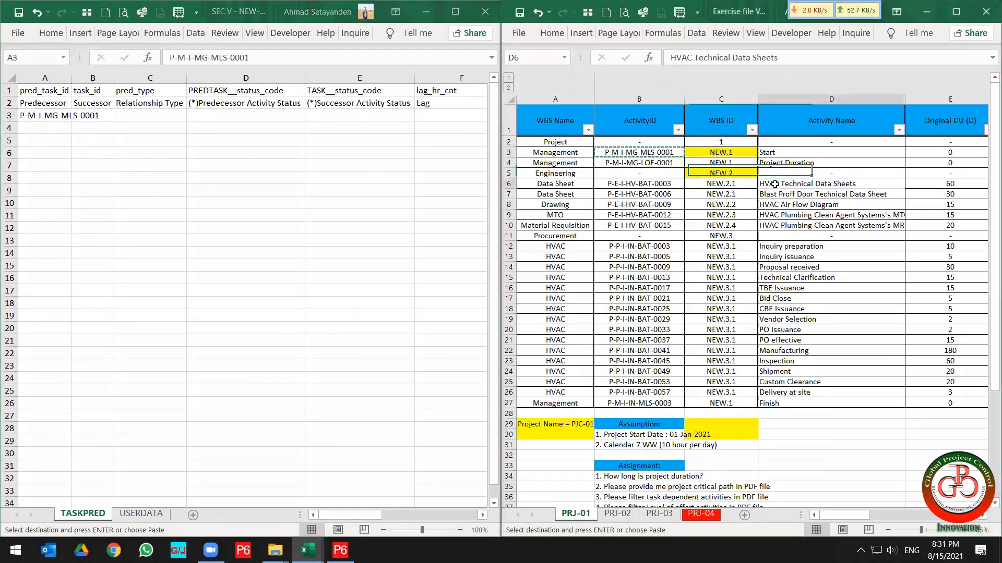
{"action": "left_click", "coordinate": [651, 186]}
{"action": "key", "text": "ctrl+c"}
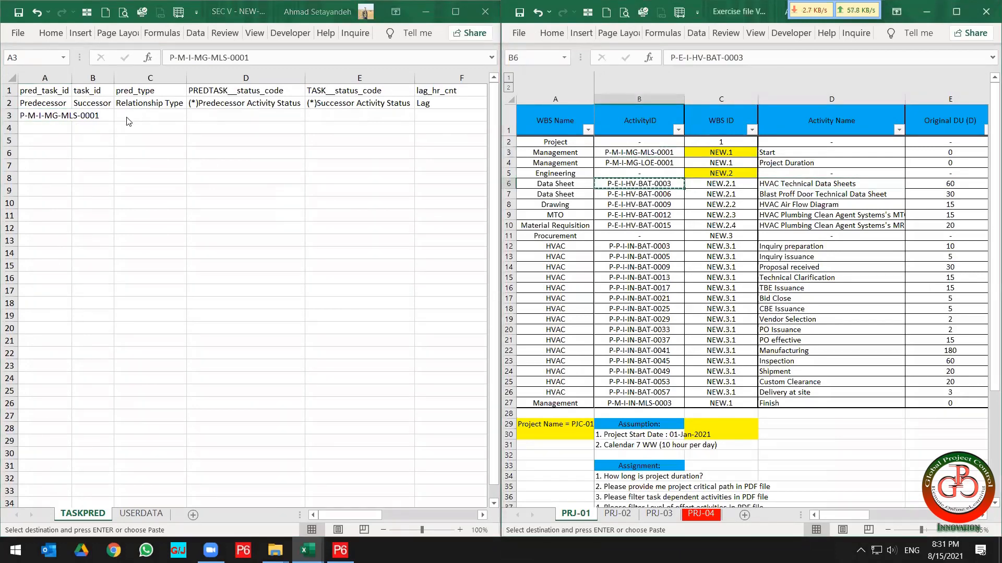
{"action": "left_click", "coordinate": [101, 116]}
{"action": "right_click", "coordinate": [102, 117]}
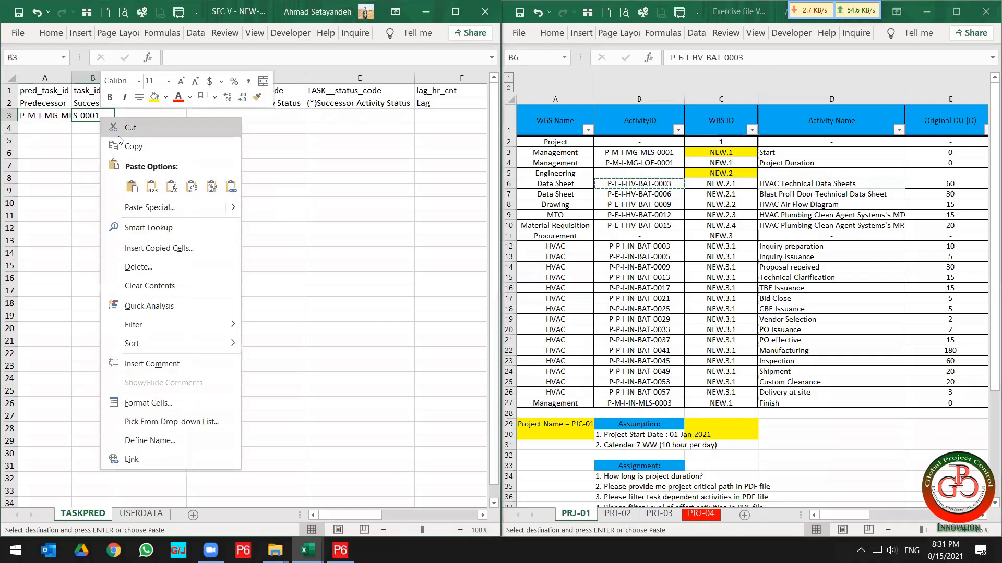
{"action": "left_click", "coordinate": [151, 187]}
Enter relationship type FS in C3 and predecessor activity status Not Started in D3.
{"action": "key", "text": "Tab"}
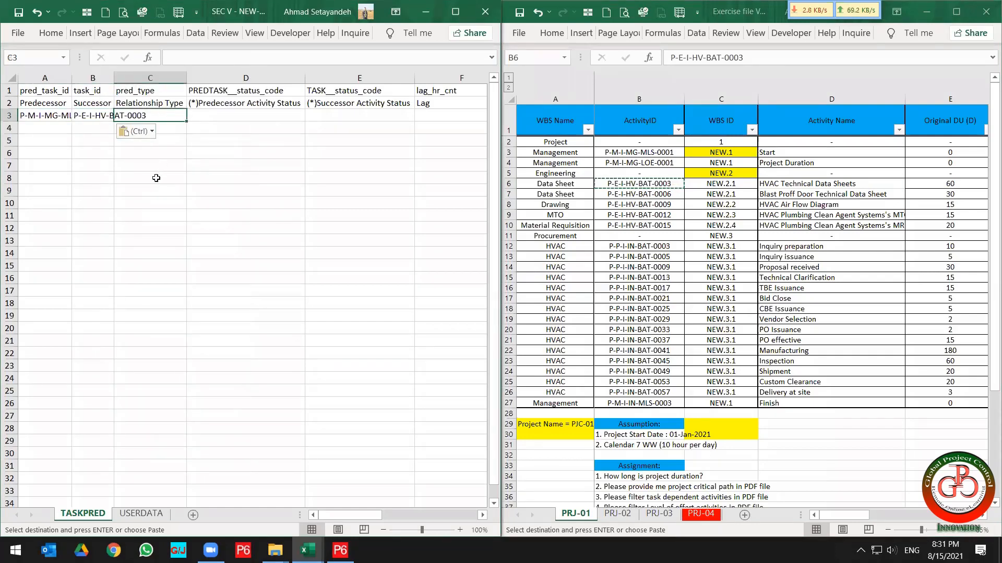
{"action": "type", "text": "FS"}
{"action": "left_click", "coordinate": [250, 214]}
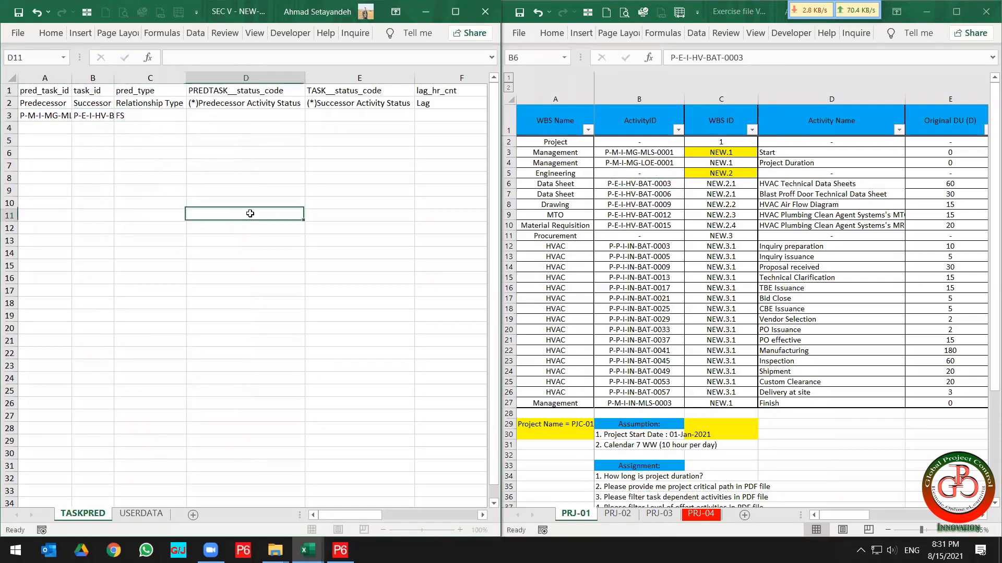
{"action": "left_click", "coordinate": [241, 128]}
{"action": "left_click", "coordinate": [223, 115]}
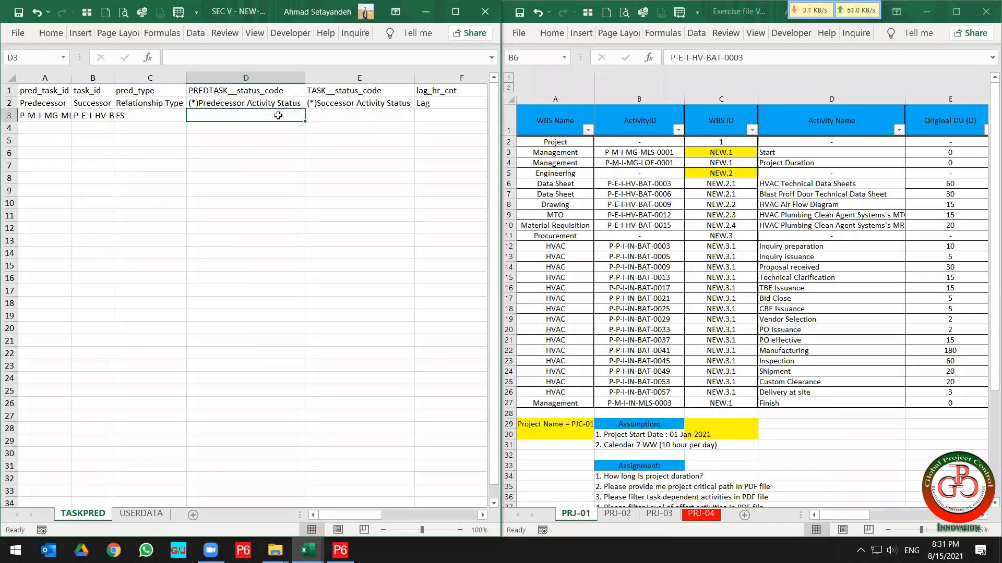
{"action": "type", "text": "Not Started"}
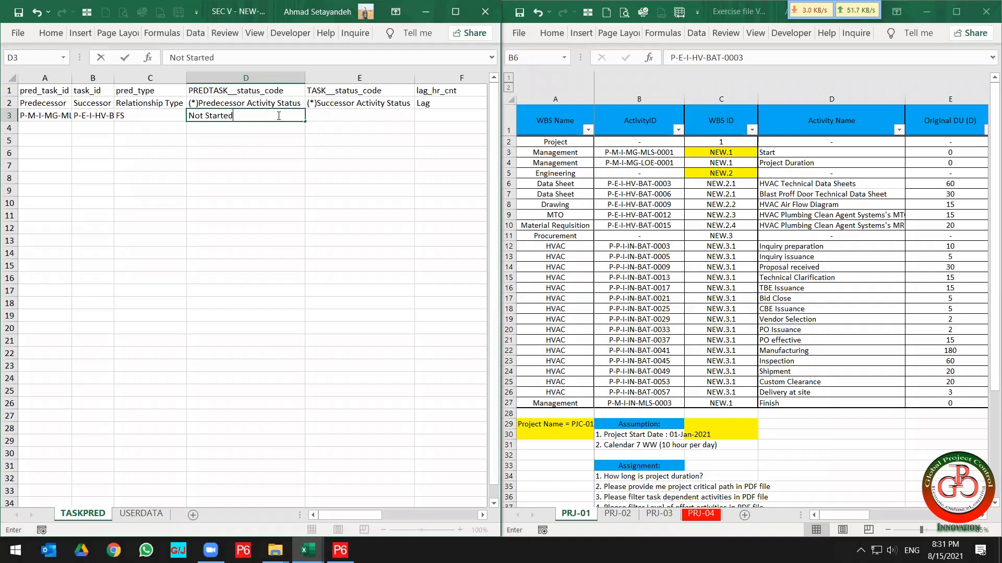
{"action": "key", "text": "Return"}
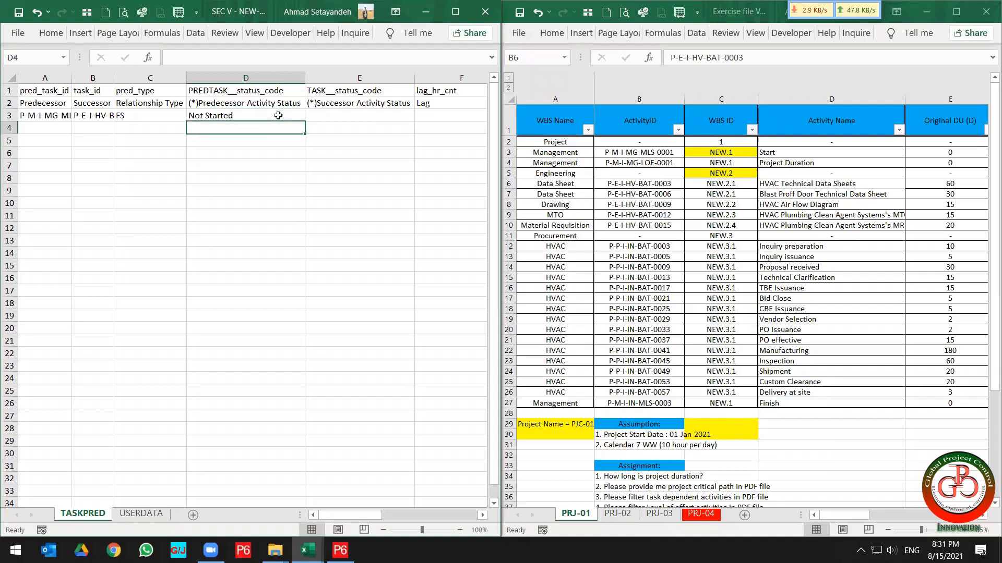
Copy Not Started from D3 into E3 as the successor activity status.
{"action": "left_click", "coordinate": [278, 115]}
{"action": "key", "text": "ctrl+c"}
{"action": "key", "text": "Right"}
{"action": "key", "text": "ctrl+v"}
{"action": "key", "text": "Right"}
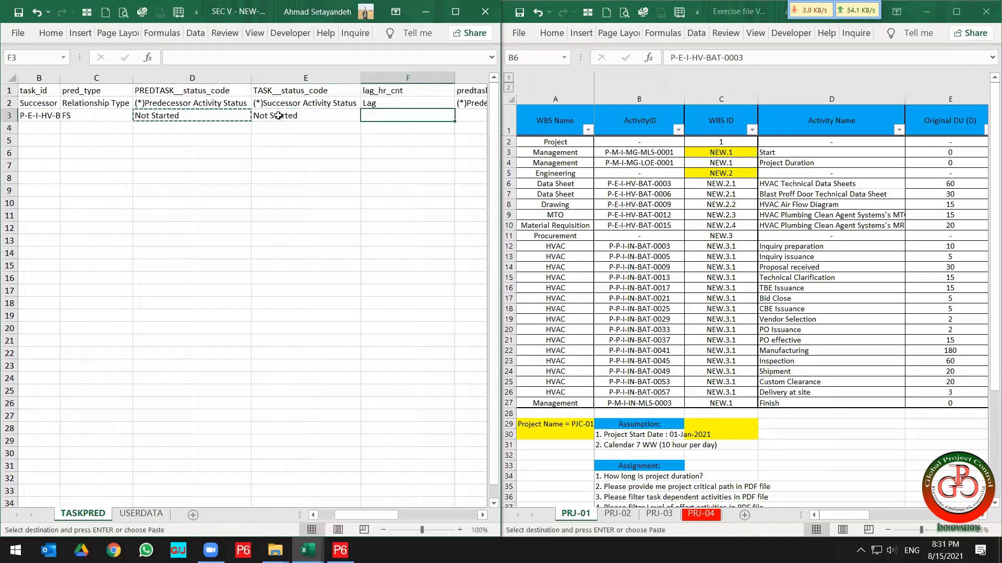
Enter a lag of 10 in F3 and set that cell's number format to General.
{"action": "type", "text": "10"}
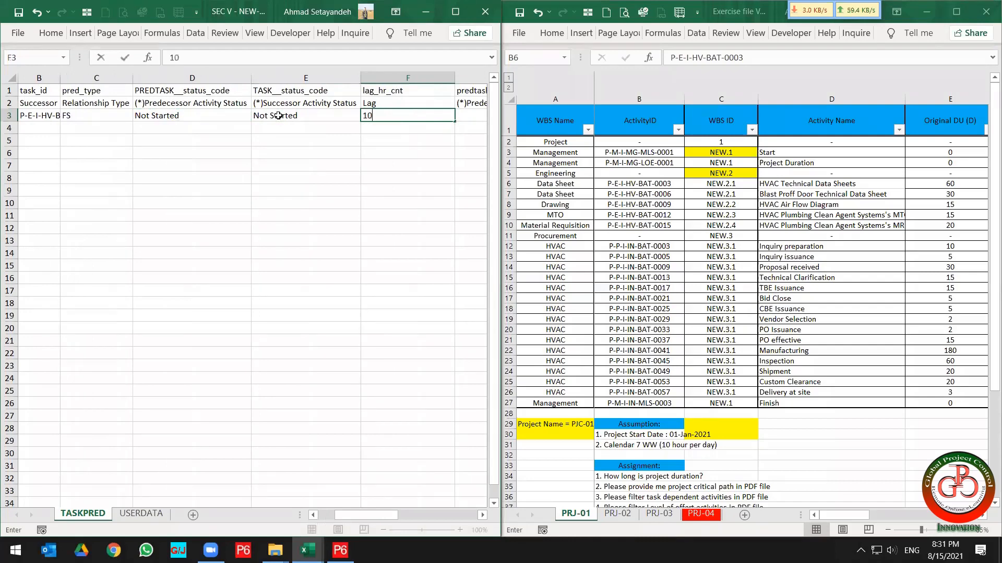
{"action": "key", "text": "Return"}
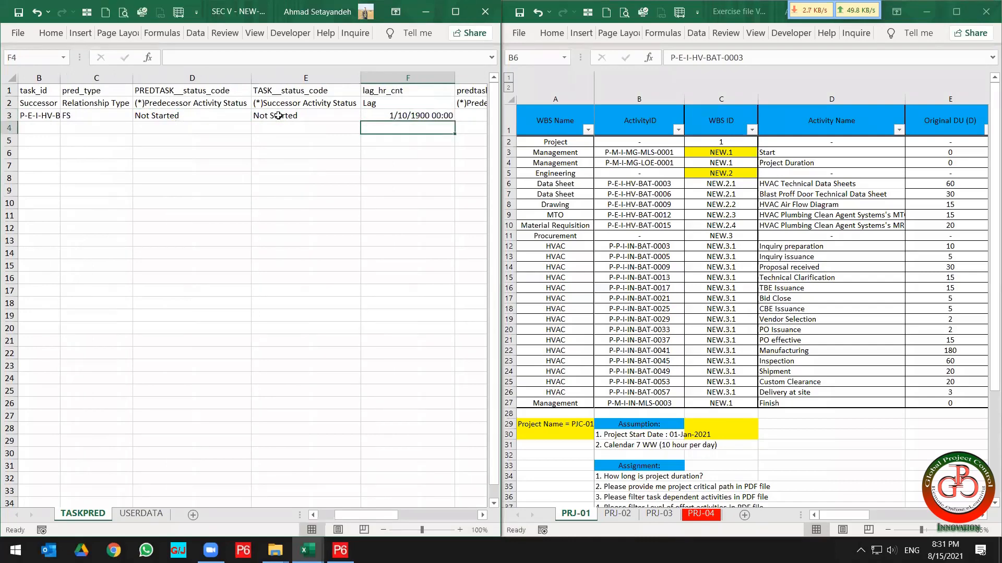
{"action": "key", "text": "Up"}
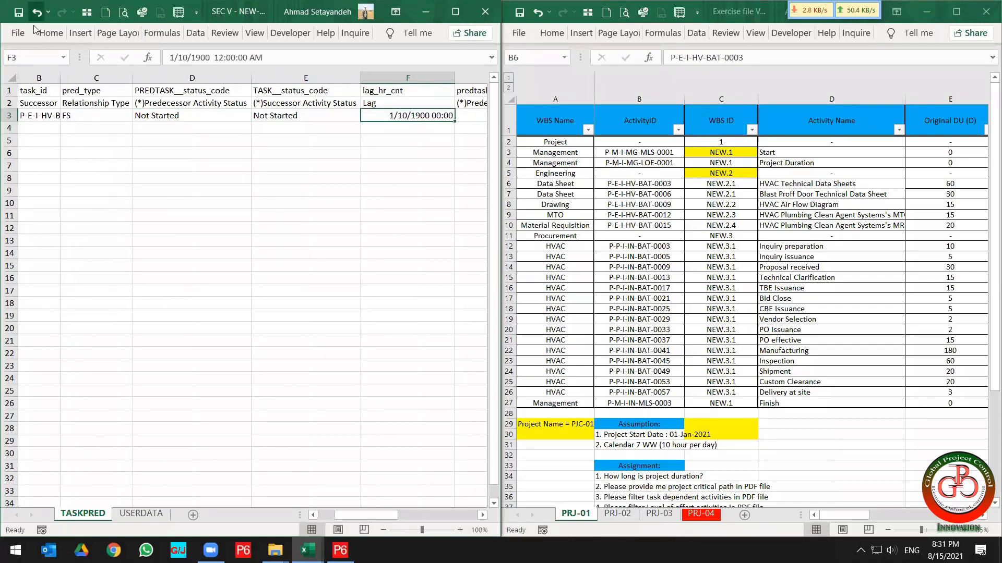
{"action": "left_click", "coordinate": [48, 39]}
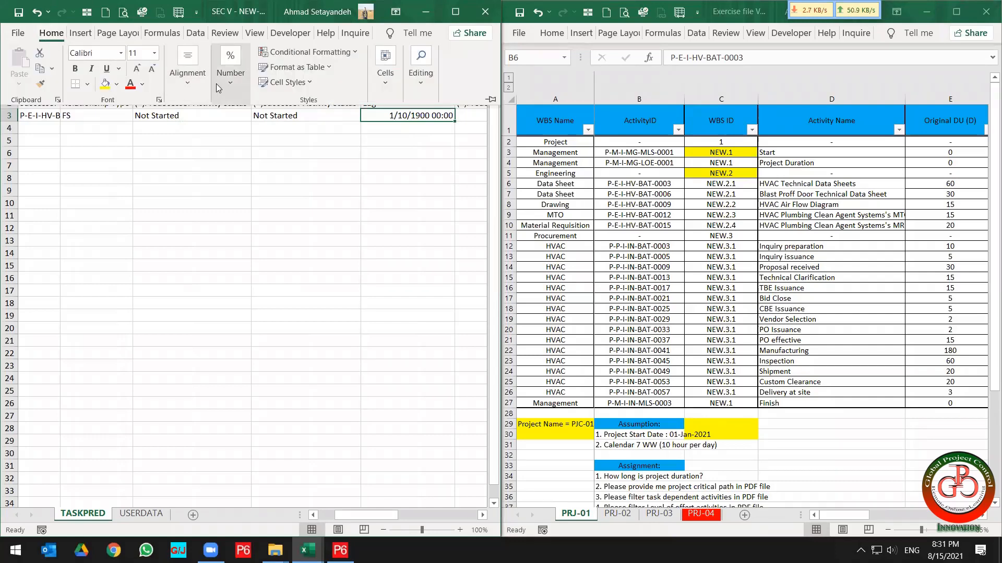
{"action": "left_click", "coordinate": [233, 88]}
{"action": "left_click", "coordinate": [301, 118]}
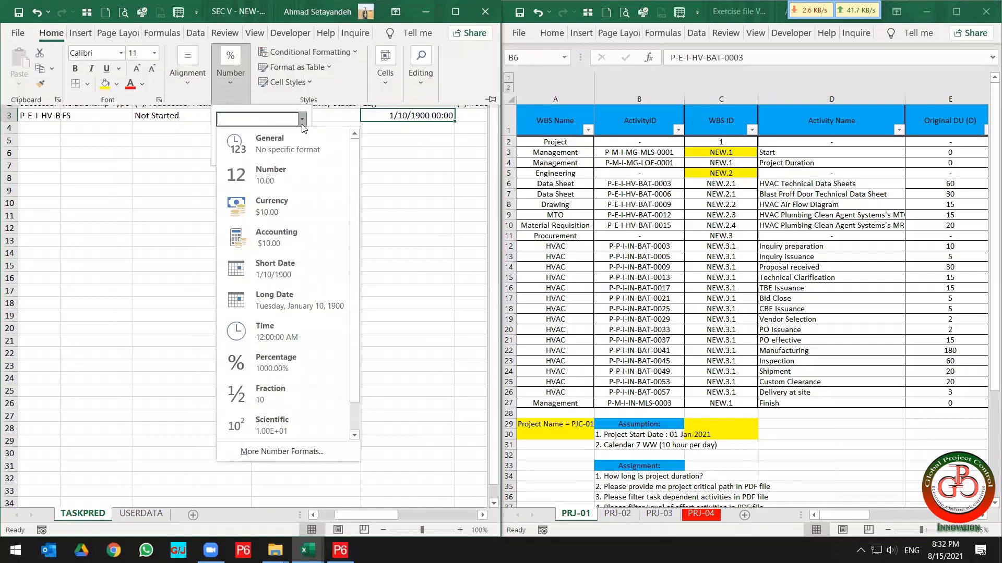
{"action": "left_click", "coordinate": [300, 141]}
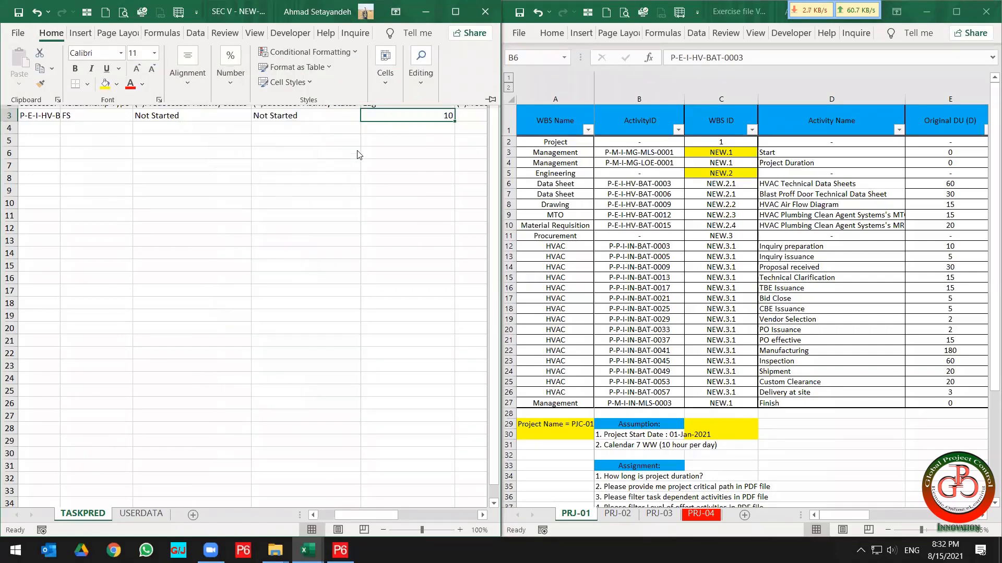
{"action": "key", "text": "Escape"}
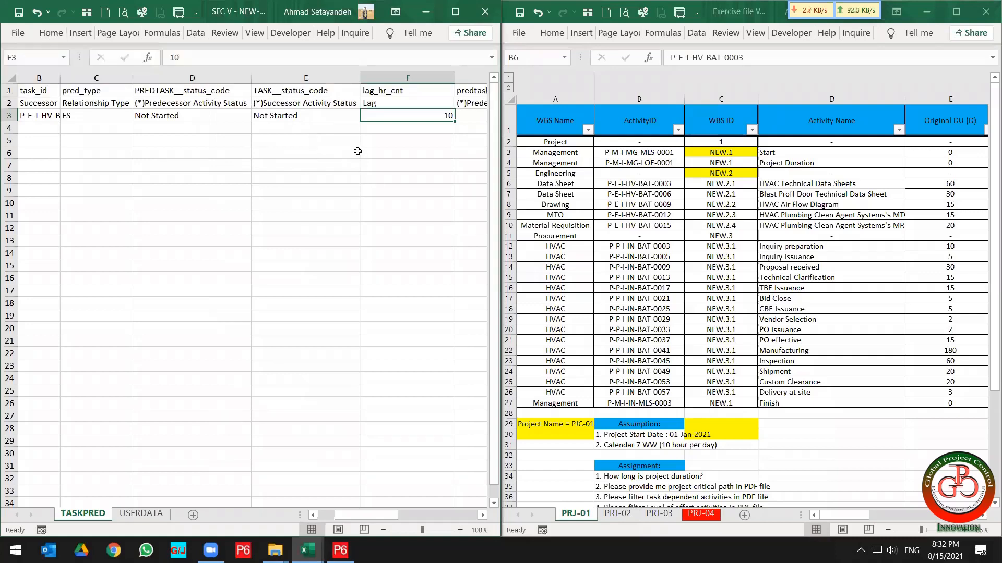
Snap P6 beside the sheet and review the project's WBS codes and activities.
{"action": "key", "text": "Right"}
{"action": "key", "text": "Right"}
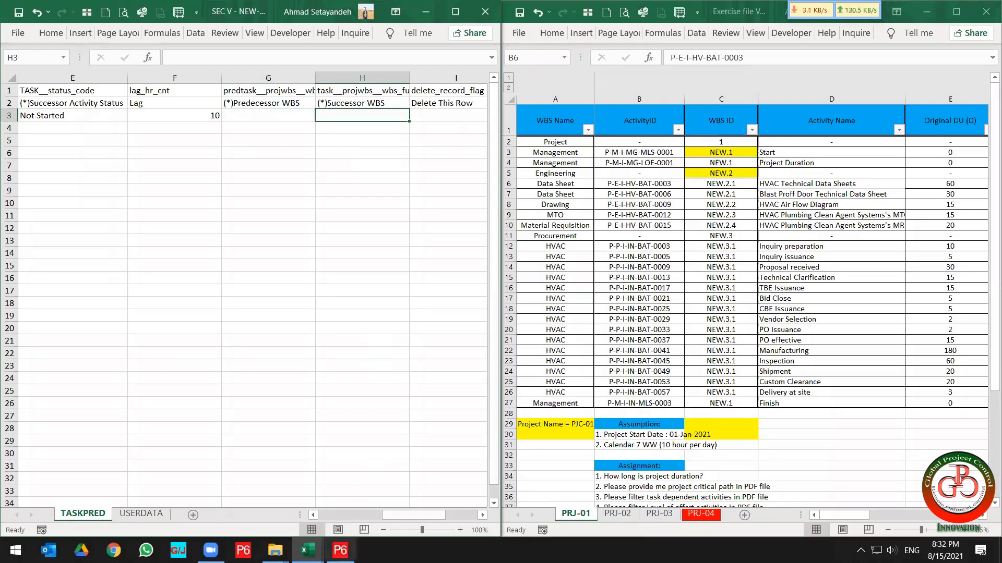
{"action": "left_click", "coordinate": [340, 550]}
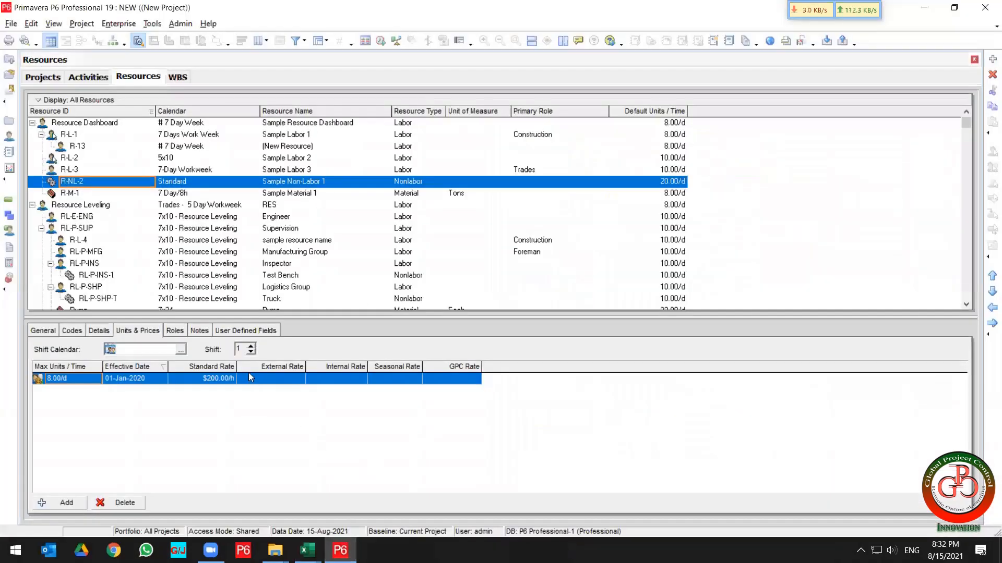
{"action": "key", "text": "super+Right"}
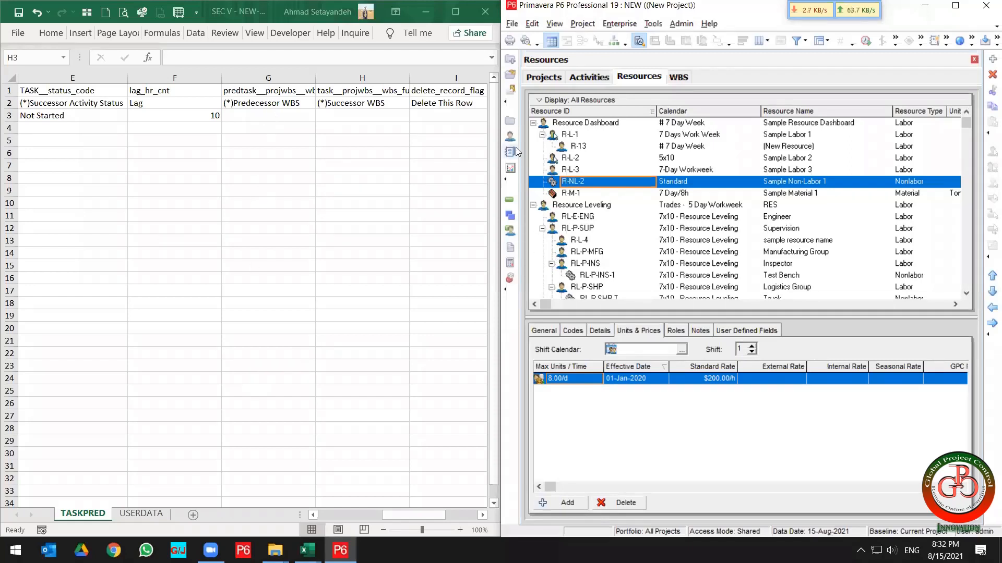
{"action": "left_click", "coordinate": [511, 215]}
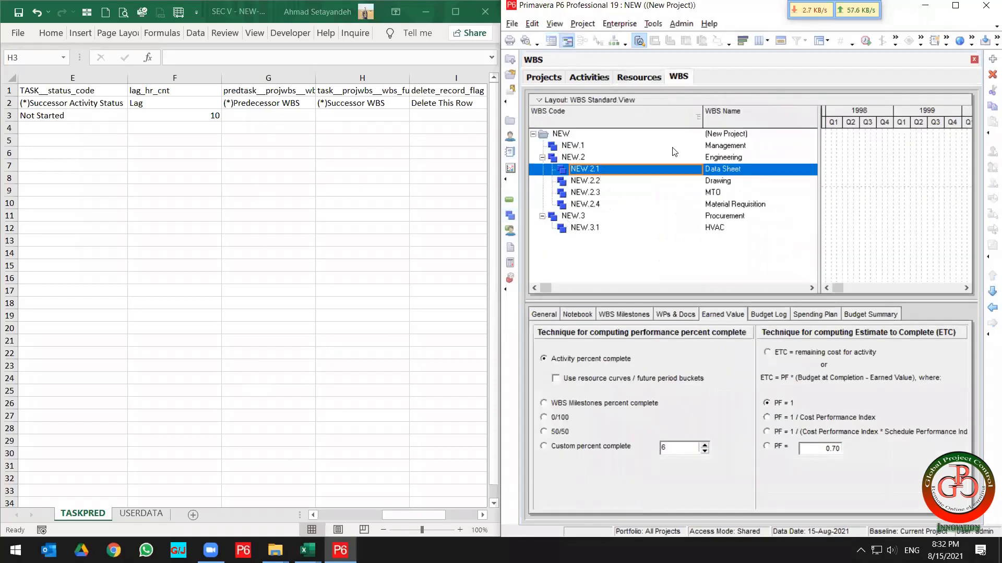
{"action": "left_click", "coordinate": [674, 148]}
{"action": "left_click", "coordinate": [510, 199]}
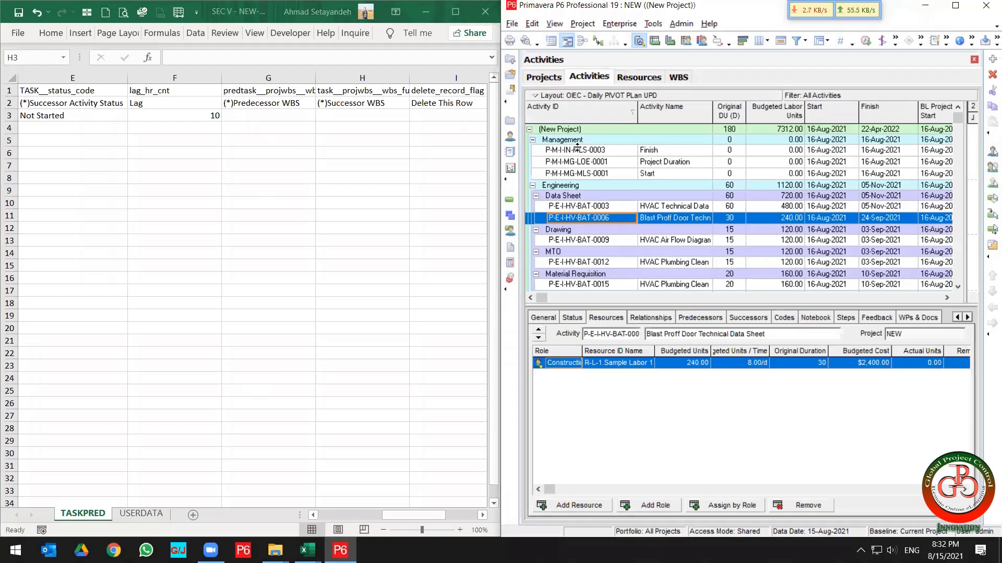
{"action": "left_click", "coordinate": [511, 216]}
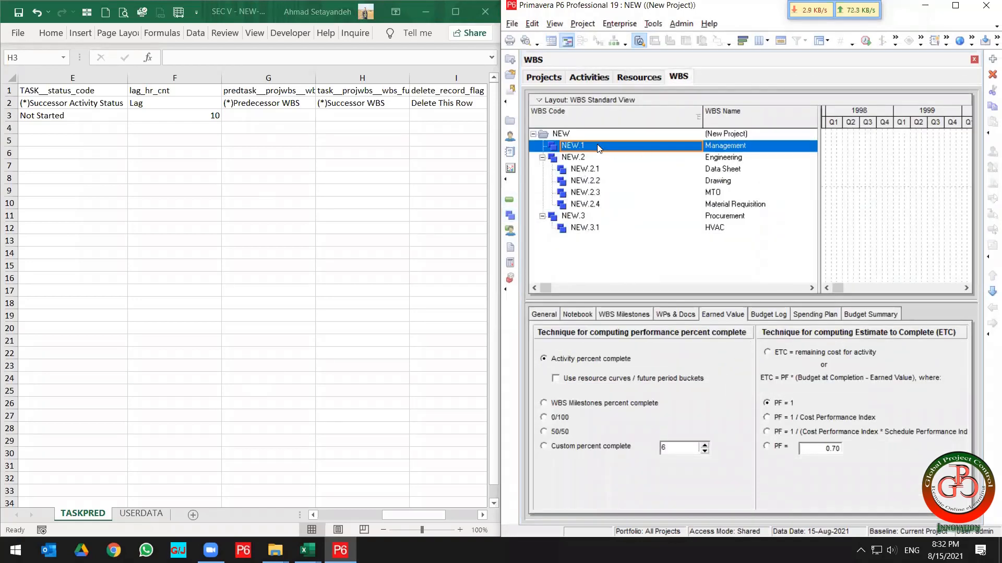
Enter NEW.1 as the predecessor WBS in cell G3.
{"action": "left_click", "coordinate": [272, 119]}
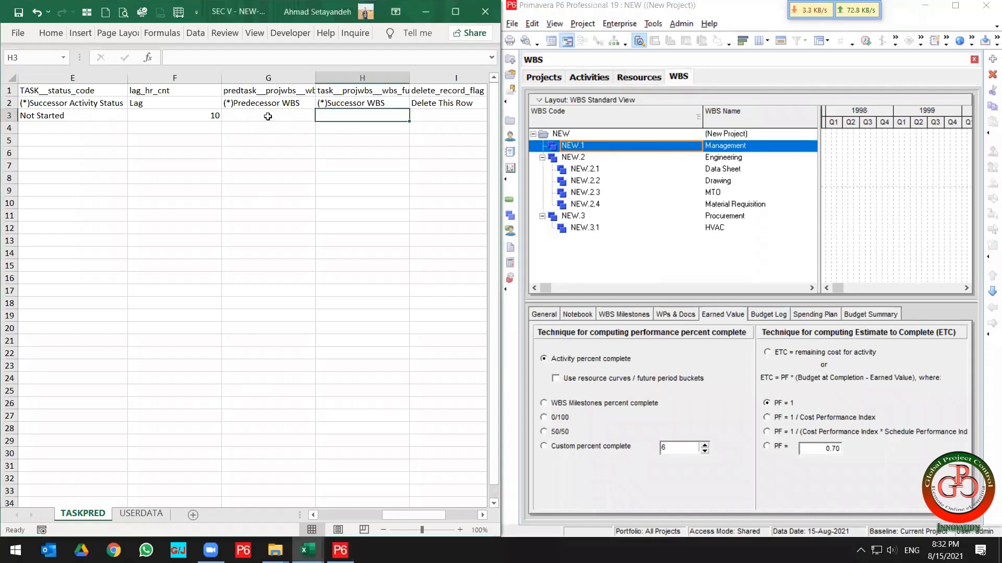
{"action": "left_click", "coordinate": [268, 116]}
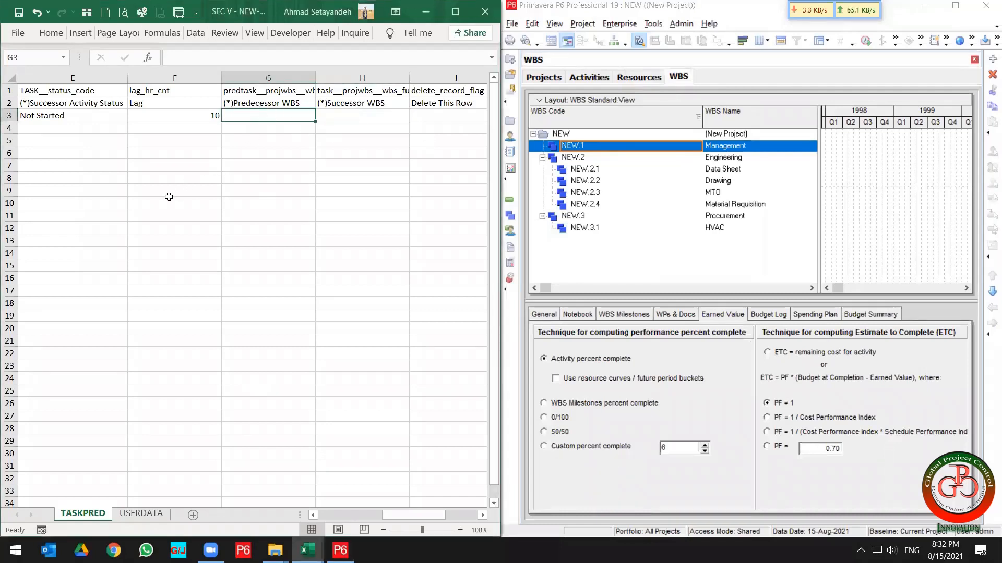
{"action": "type", "text": "NEW.1"}
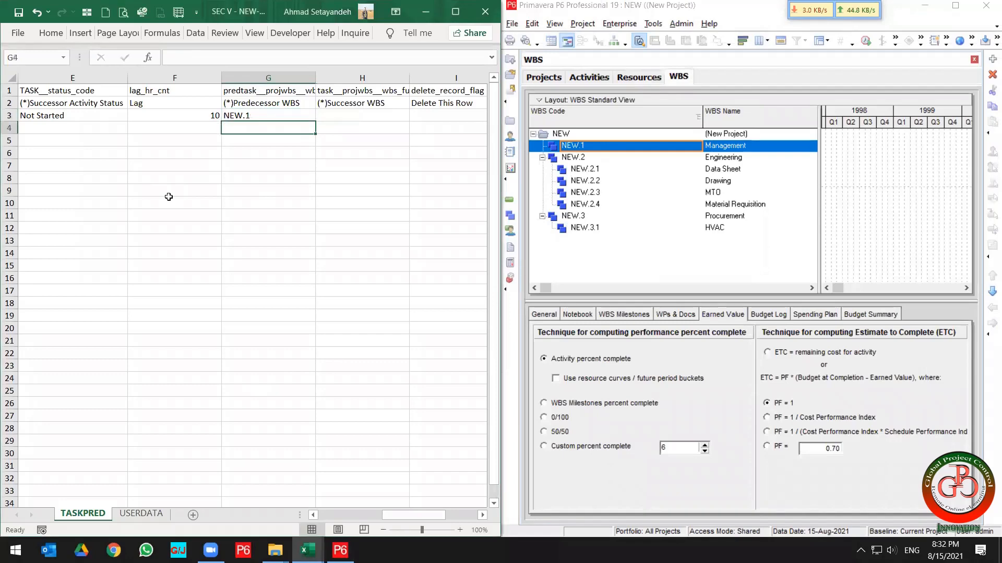
{"action": "key", "text": "Tab"}
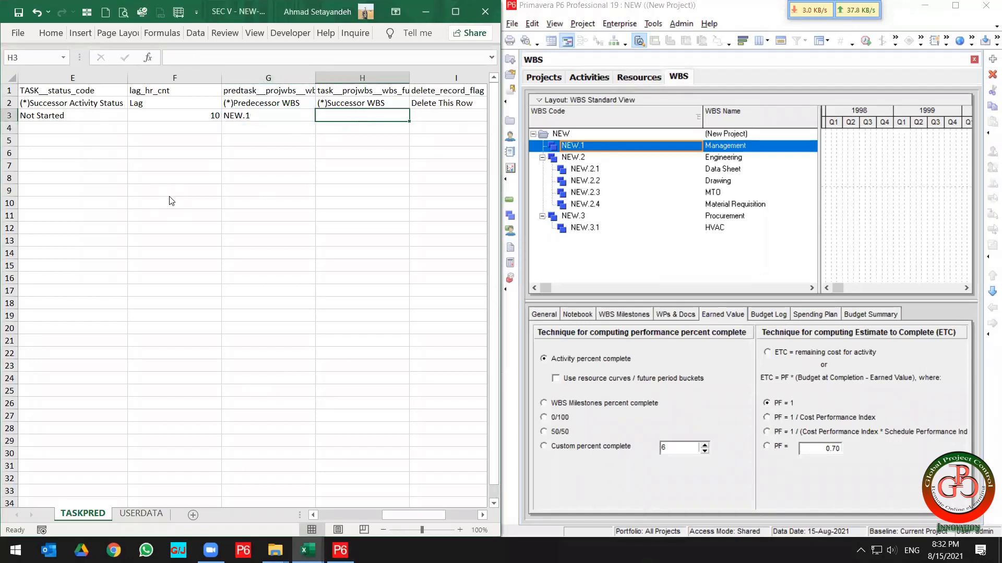
Copy NEW.2.1 from the exercise file's WBS ID column into cell H3 as the successor WBS.
{"action": "key", "text": "alt+Tab"}
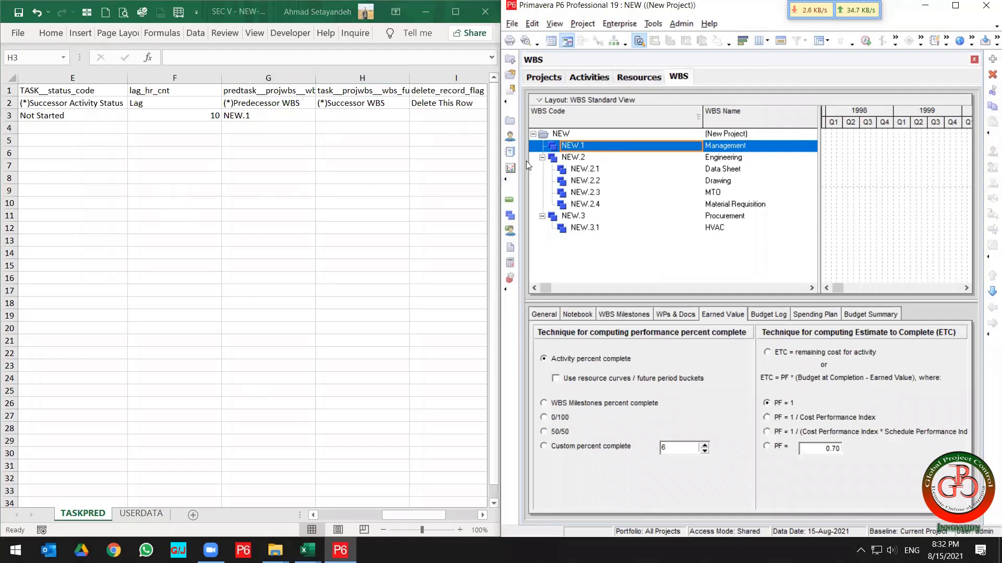
{"action": "left_click", "coordinate": [673, 166]}
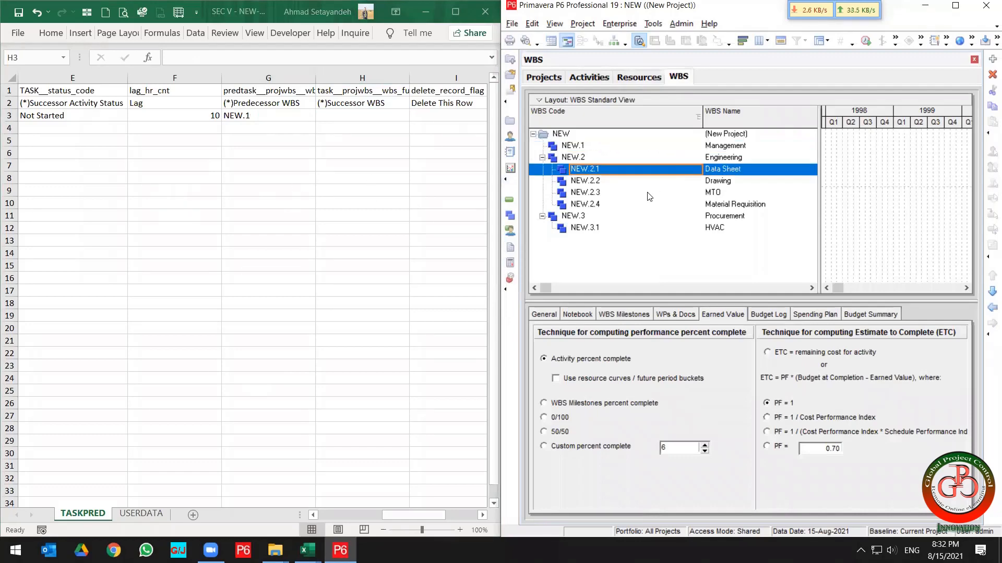
{"action": "key", "text": "alt"}
{"action": "left_click", "coordinate": [511, 200]}
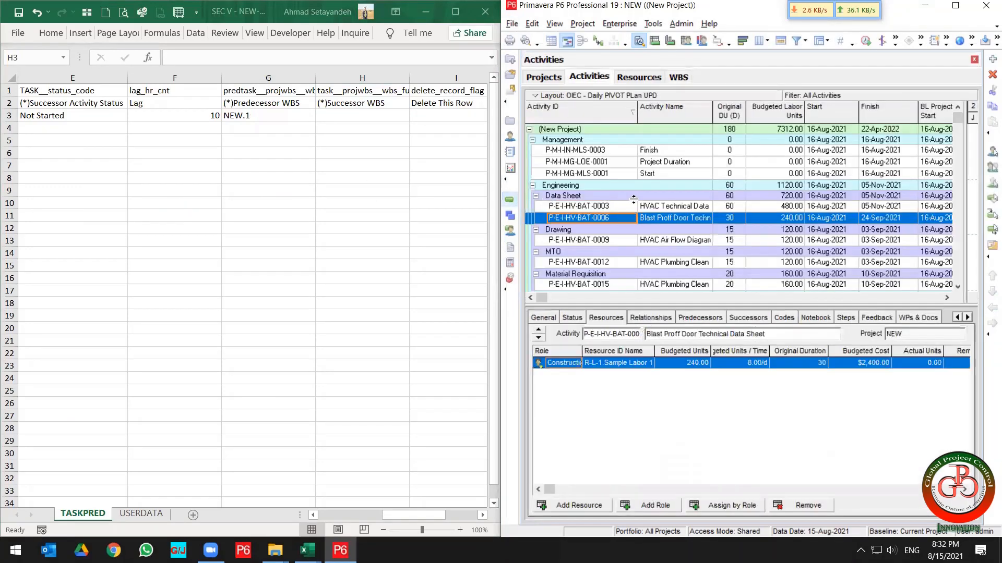
{"action": "left_click", "coordinate": [656, 208]}
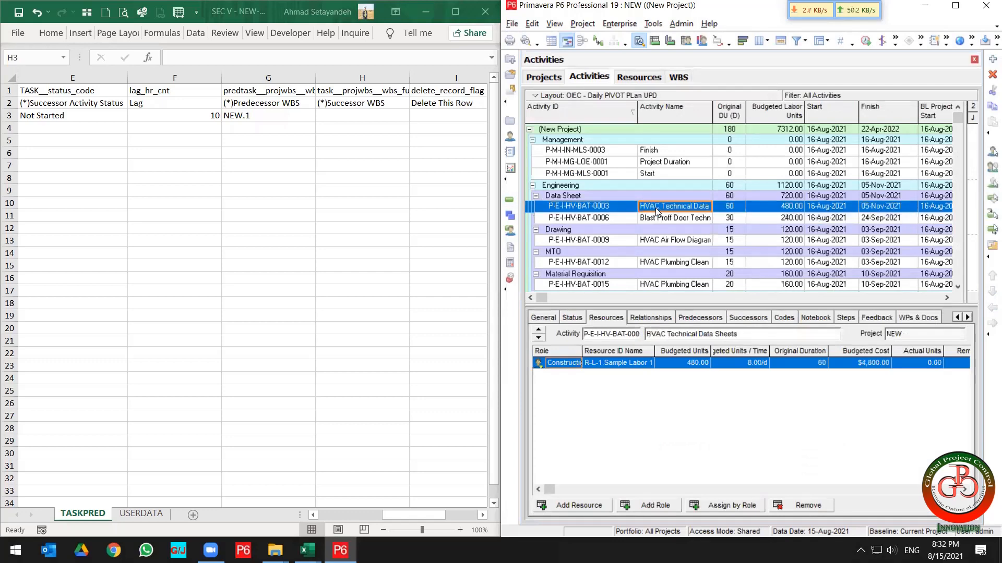
{"action": "left_click", "coordinate": [307, 550]}
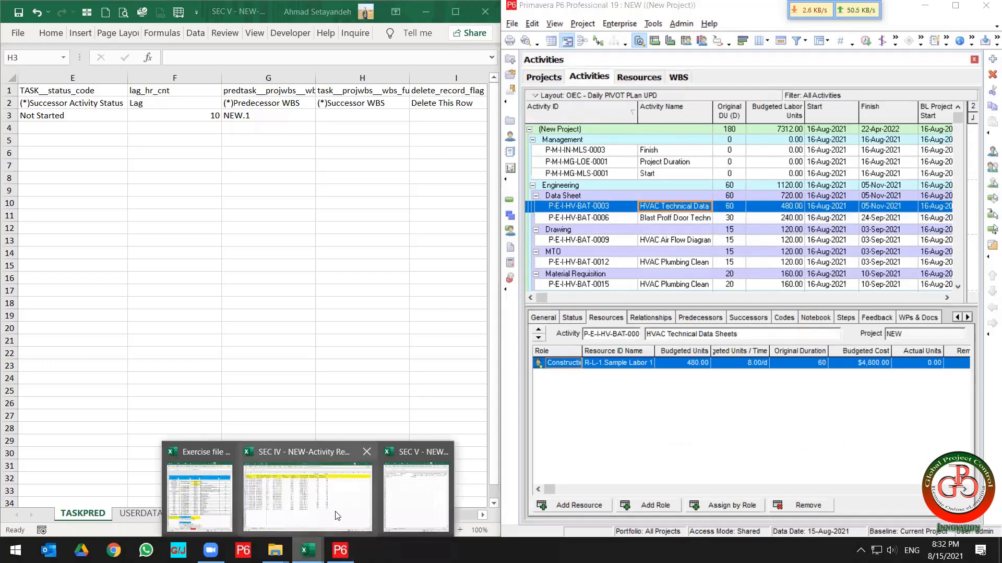
{"action": "left_click", "coordinate": [223, 496]}
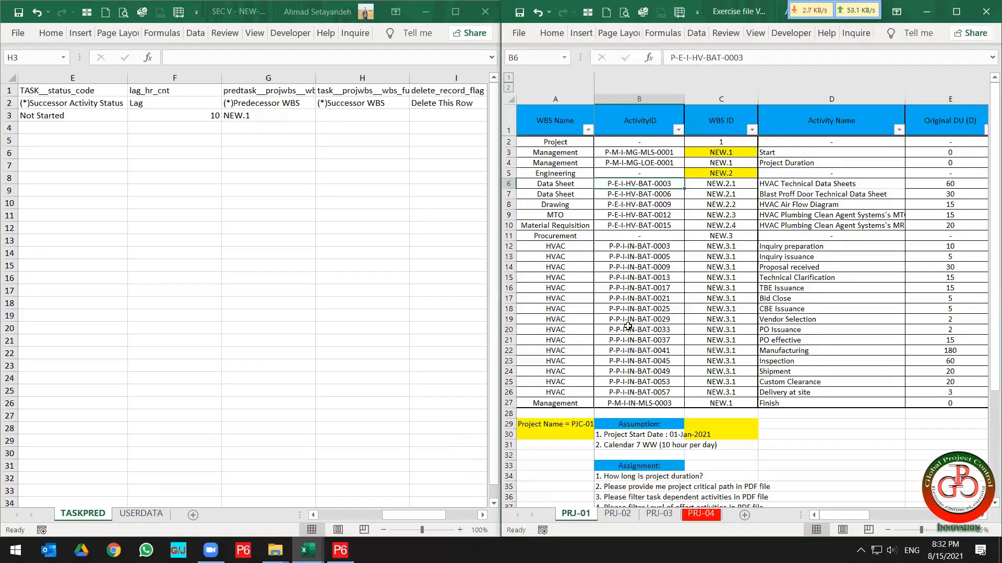
{"action": "left_click", "coordinate": [793, 184]}
{"action": "left_click", "coordinate": [743, 185]}
{"action": "key", "text": "ctrl+c"}
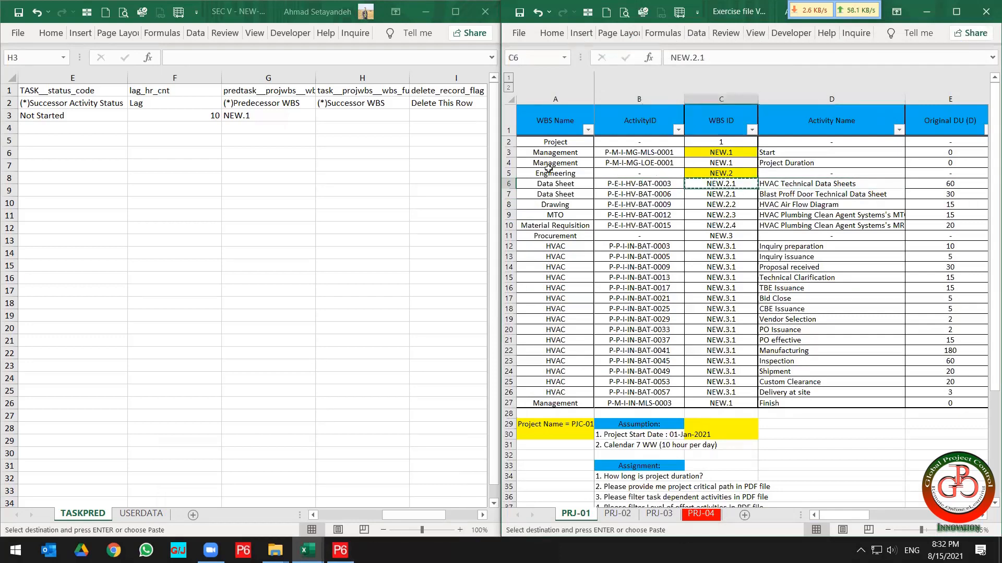
{"action": "left_click", "coordinate": [351, 115]}
{"action": "right_click", "coordinate": [353, 116]}
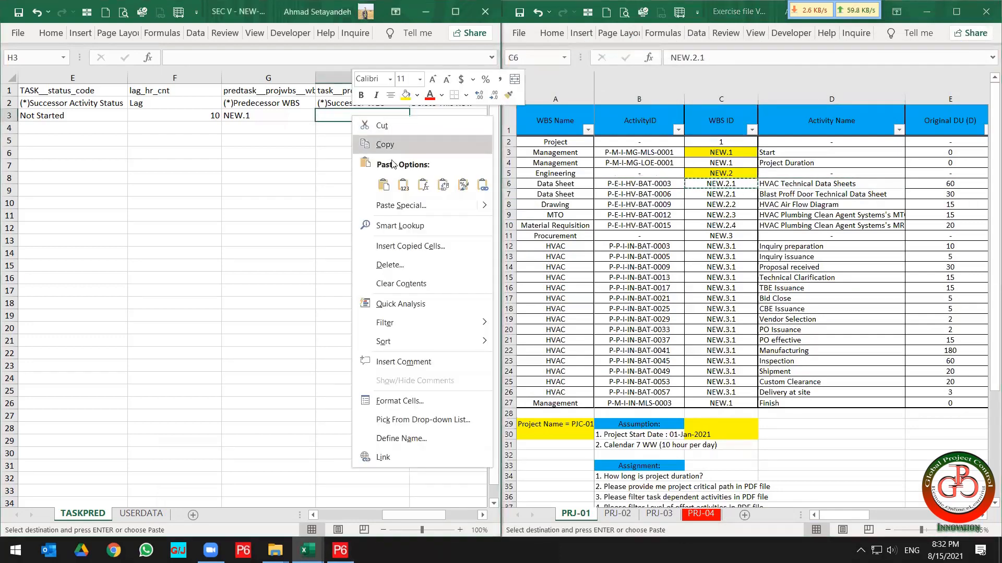
{"action": "left_click", "coordinate": [403, 185]}
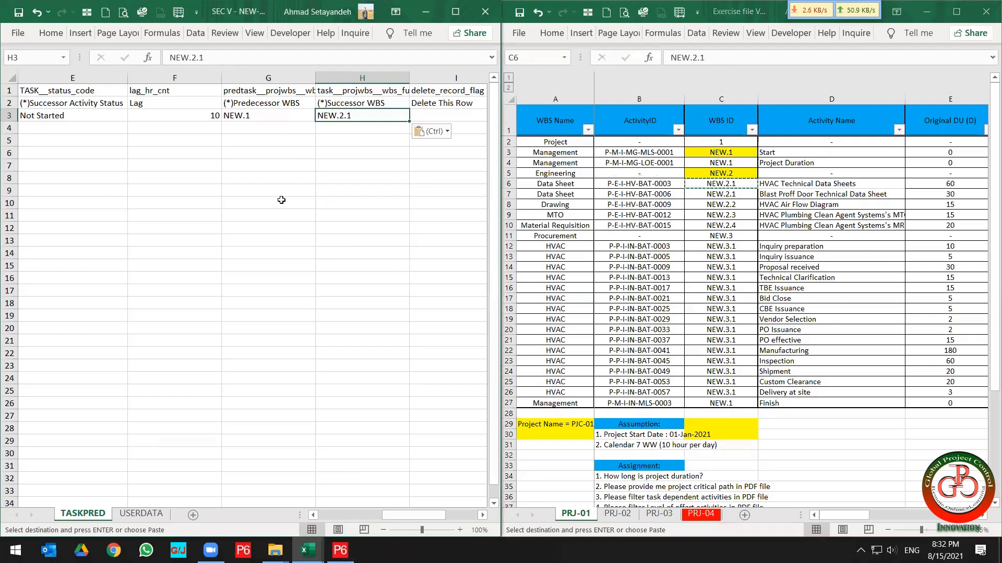
Review the completed relationship row 3 across all columns of the sheet.
{"action": "left_click", "coordinate": [303, 133]}
{"action": "key", "text": "Up"}
{"action": "key", "text": "Right"}
{"action": "key", "text": "Right"}
{"action": "key", "text": "Right"}
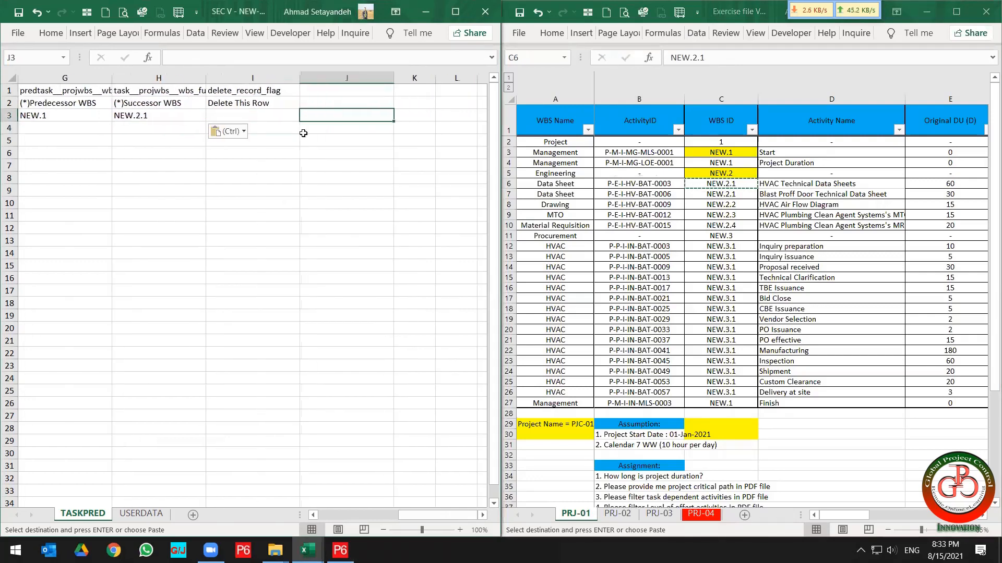
{"action": "key", "text": "Left"}
{"action": "key", "text": "Left"}
{"action": "key", "text": "Left"}
{"action": "key", "text": "Left"}
{"action": "key", "text": "Left"}
{"action": "key", "text": "Left"}
{"action": "key", "text": "Left"}
{"action": "key", "text": "Left"}
{"action": "key", "text": "Left"}
{"action": "key", "text": "shift+Right"}
{"action": "key", "text": "shift+Right"}
{"action": "key", "text": "shift+Right"}
{"action": "key", "text": "shift+Right"}
{"action": "key", "text": "shift+Right"}
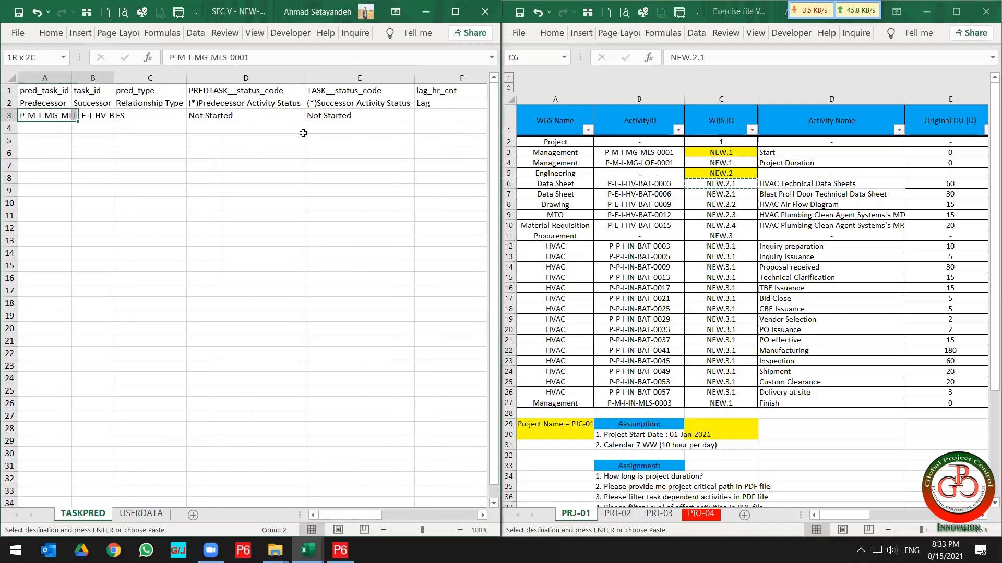
{"action": "key", "text": "shift+Right"}
{"action": "key", "text": "shift+Right"}
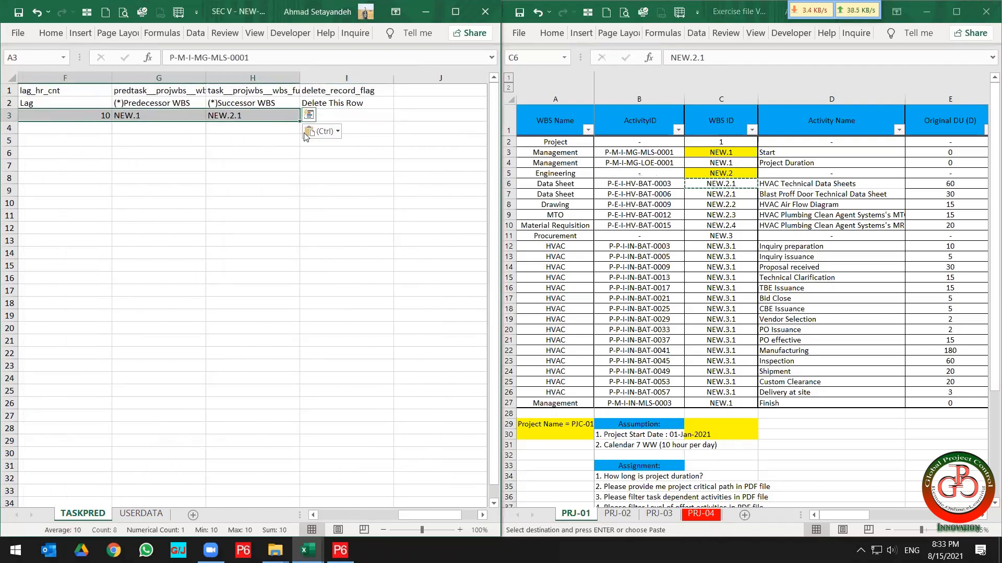
Save the activity relationships workbook and close it.
{"action": "left_click", "coordinate": [18, 12]}
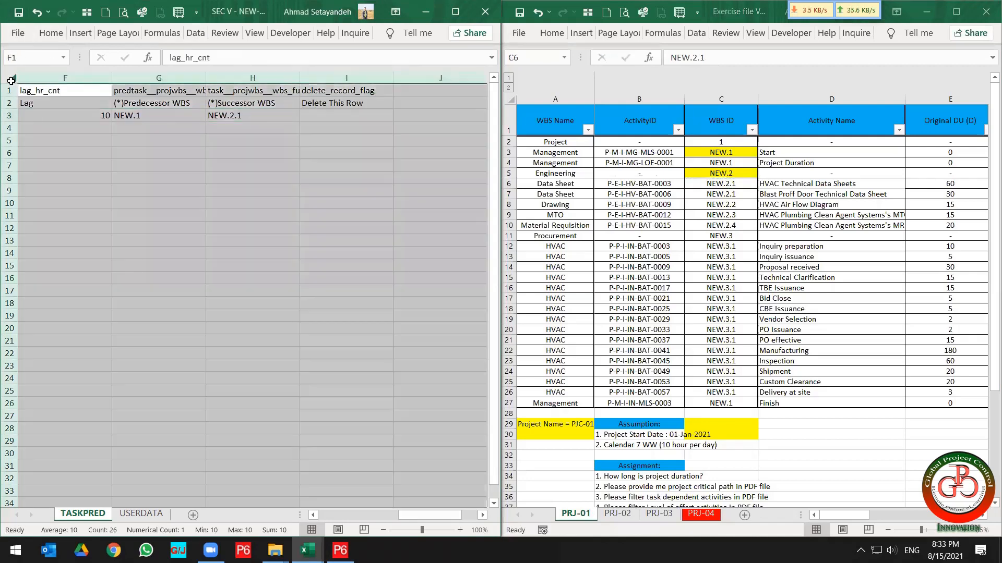
{"action": "left_click", "coordinate": [10, 78]}
{"action": "key", "text": "ctrl+c"}
{"action": "right_click", "coordinate": [140, 197]}
{"action": "left_click", "coordinate": [192, 265]}
{"action": "left_click", "coordinate": [203, 188]}
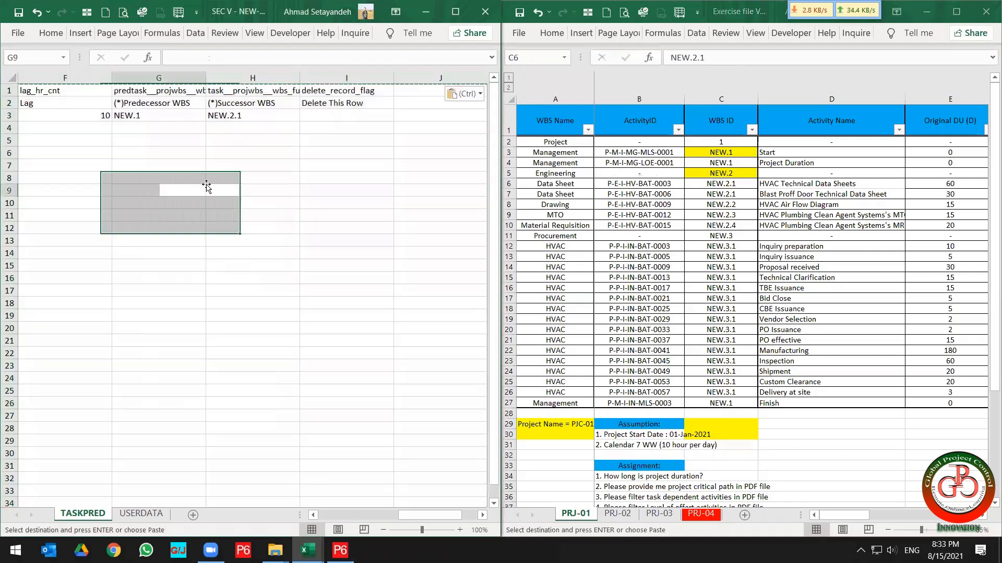
{"action": "scroll", "coordinate": [264, 161], "scroll_direction": "left", "scroll_amount": 5}
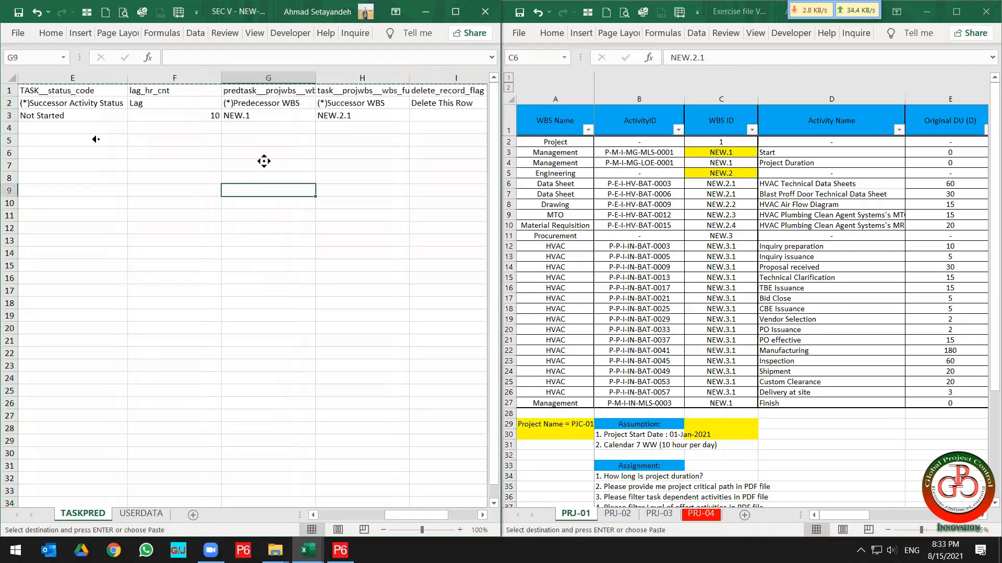
{"action": "left_click", "coordinate": [19, 12]}
{"action": "left_click", "coordinate": [110, 216]}
{"action": "key", "text": "super+Right"}
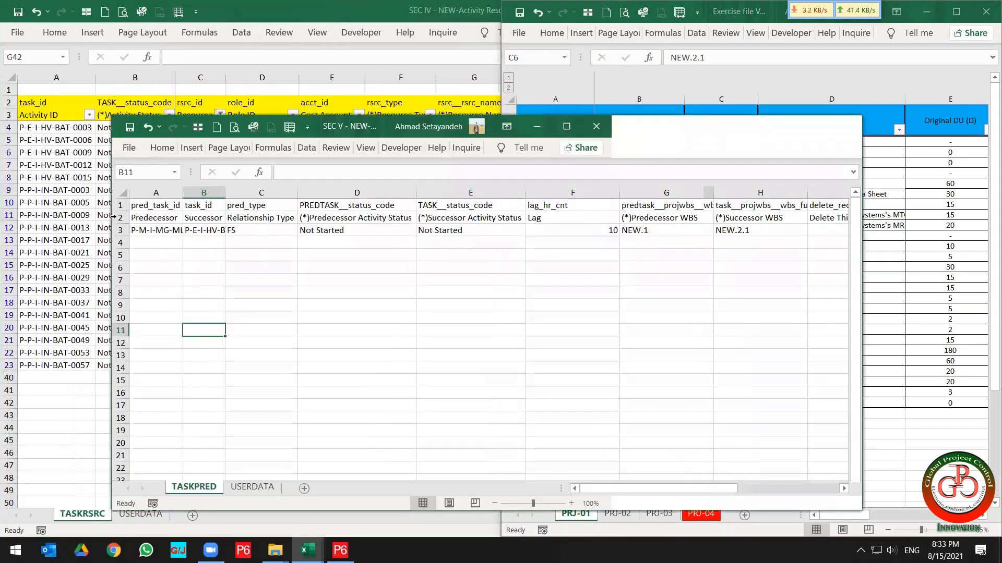
{"action": "left_click", "coordinate": [847, 127]}
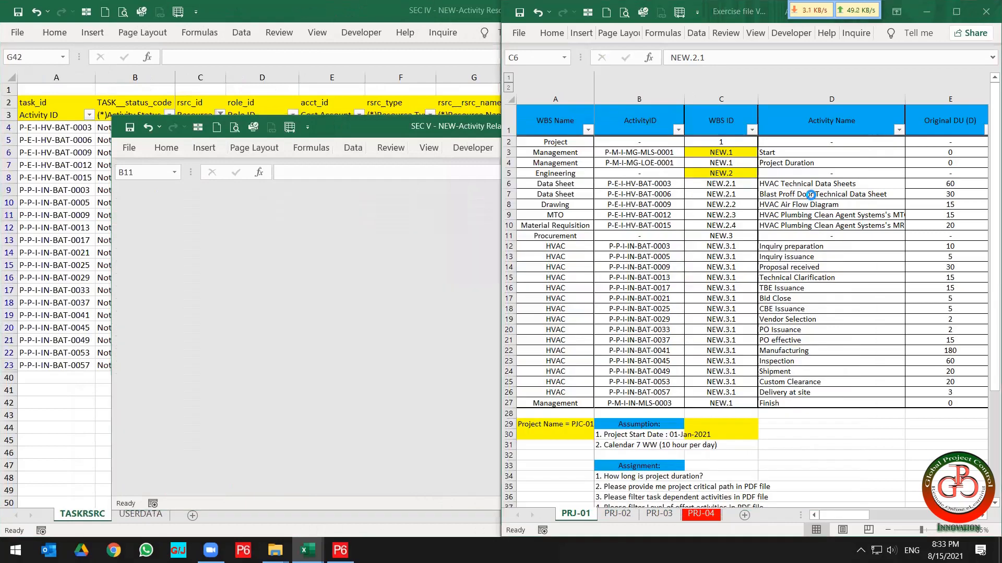
Start a Spreadsheet (XLSX) import in P6 and select the SEC V - NEW-Activity Relationships workbook.
{"action": "left_click", "coordinate": [339, 551]}
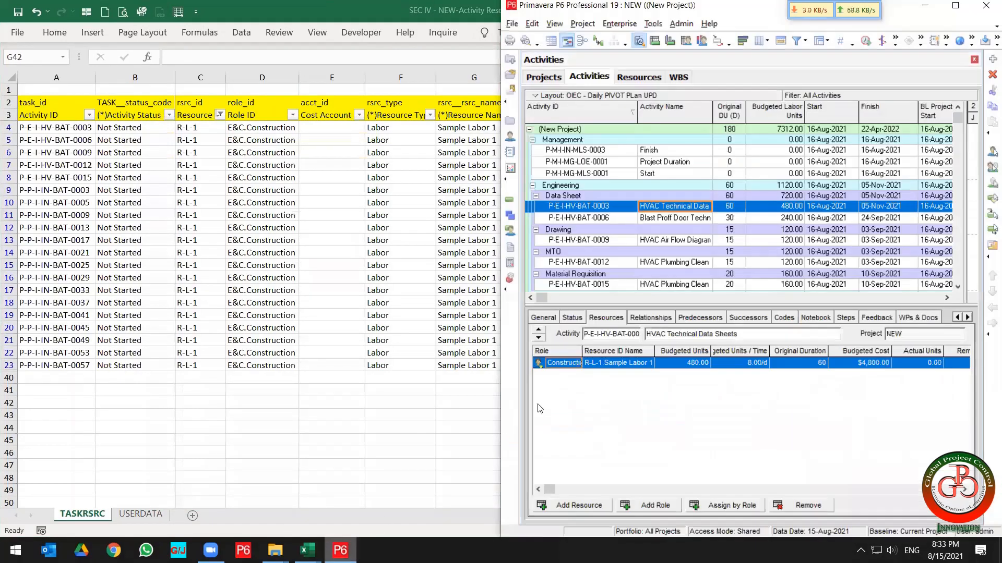
{"action": "left_click", "coordinate": [513, 24]}
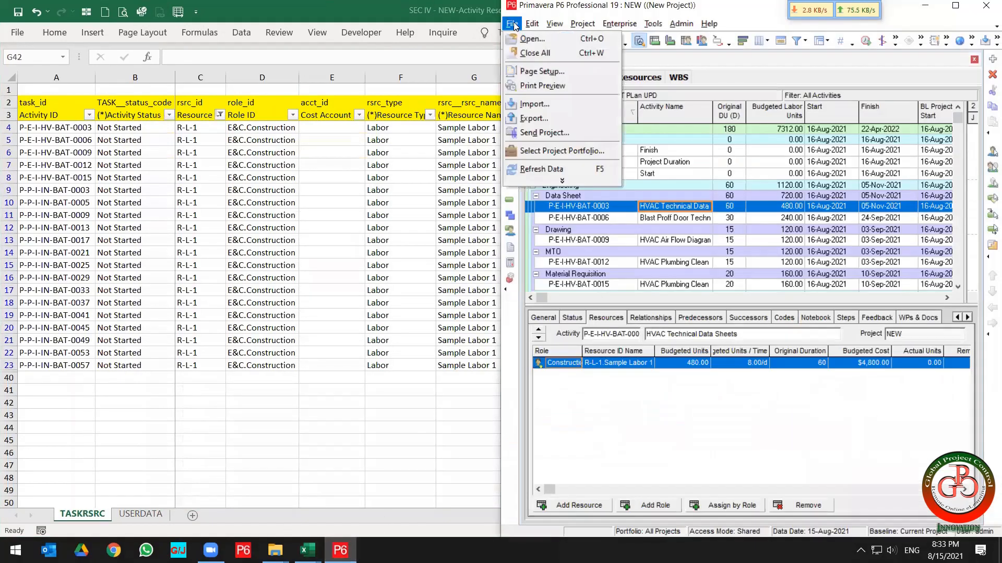
{"action": "left_click", "coordinate": [536, 104]}
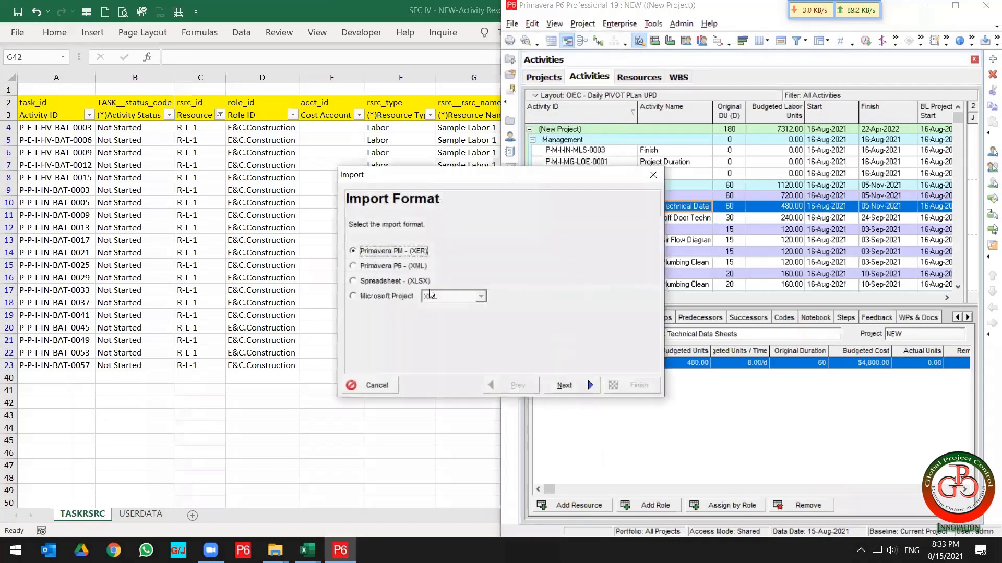
{"action": "left_click", "coordinate": [405, 282]}
{"action": "left_click", "coordinate": [566, 385]}
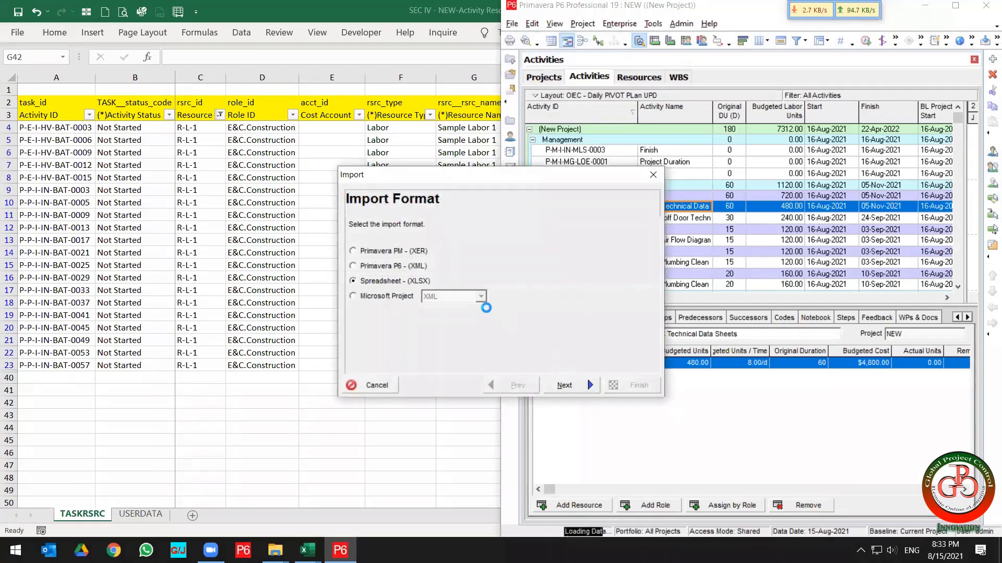
{"action": "left_click", "coordinate": [574, 312]}
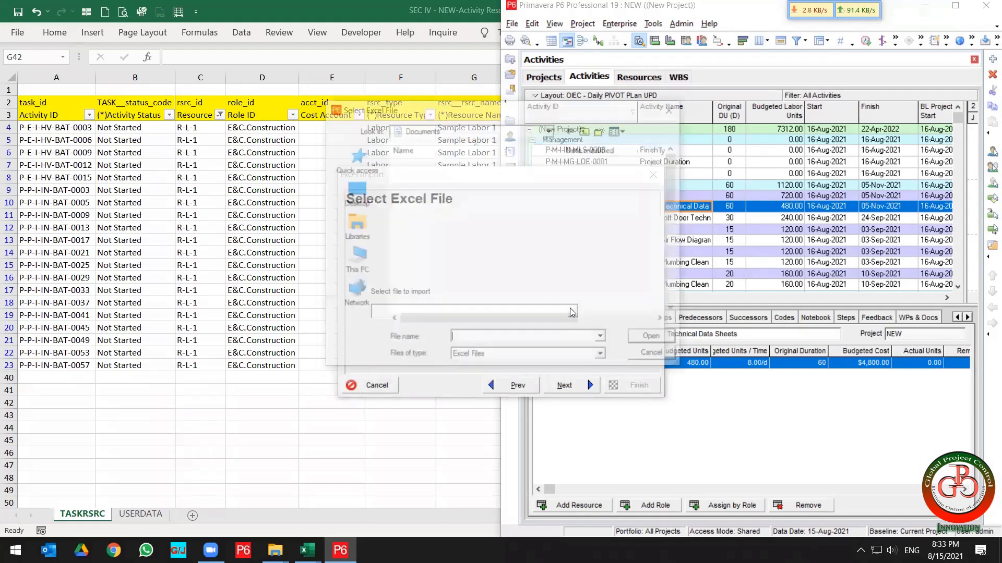
{"action": "left_click", "coordinate": [342, 200]}
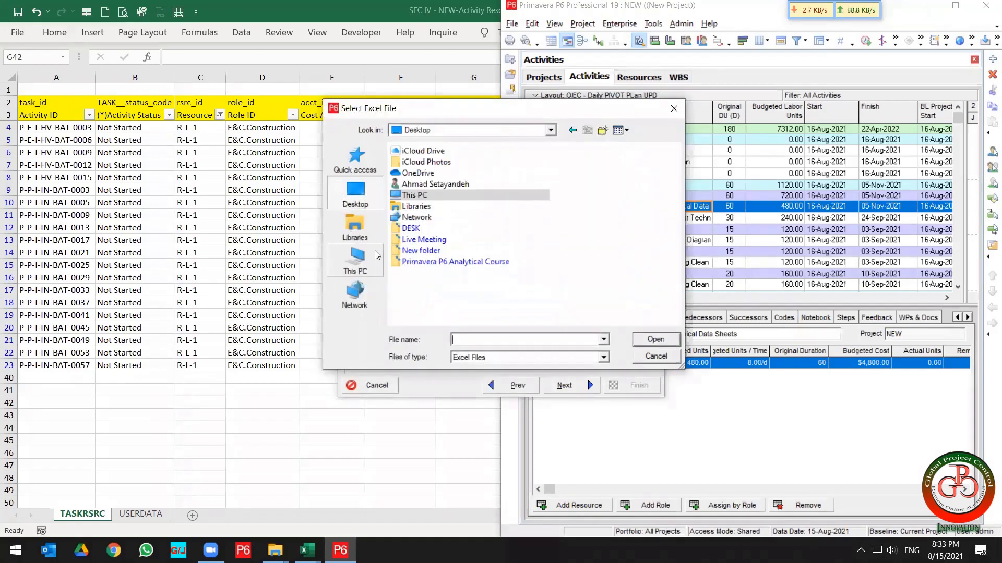
{"action": "double_click", "coordinate": [420, 251]}
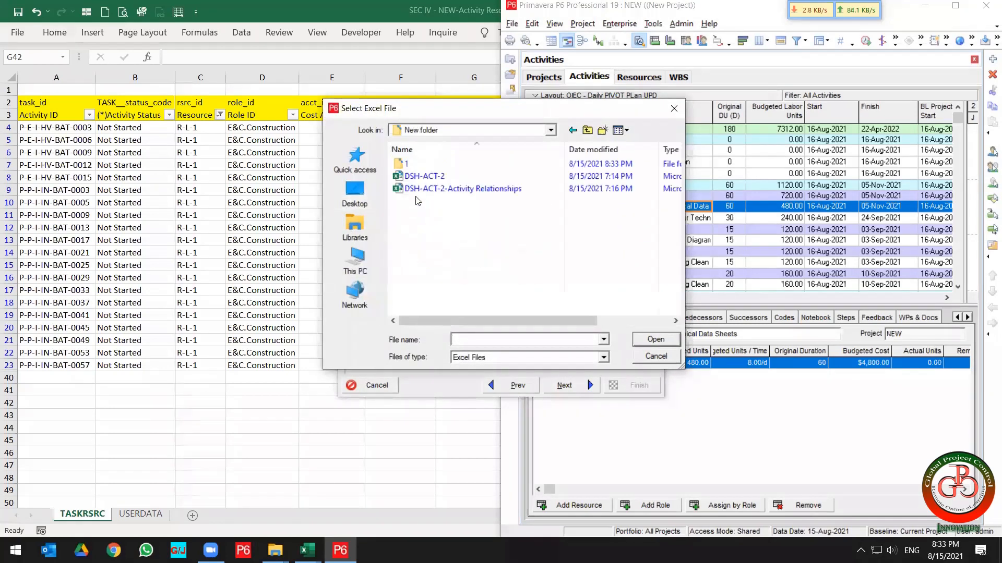
{"action": "double_click", "coordinate": [407, 165]}
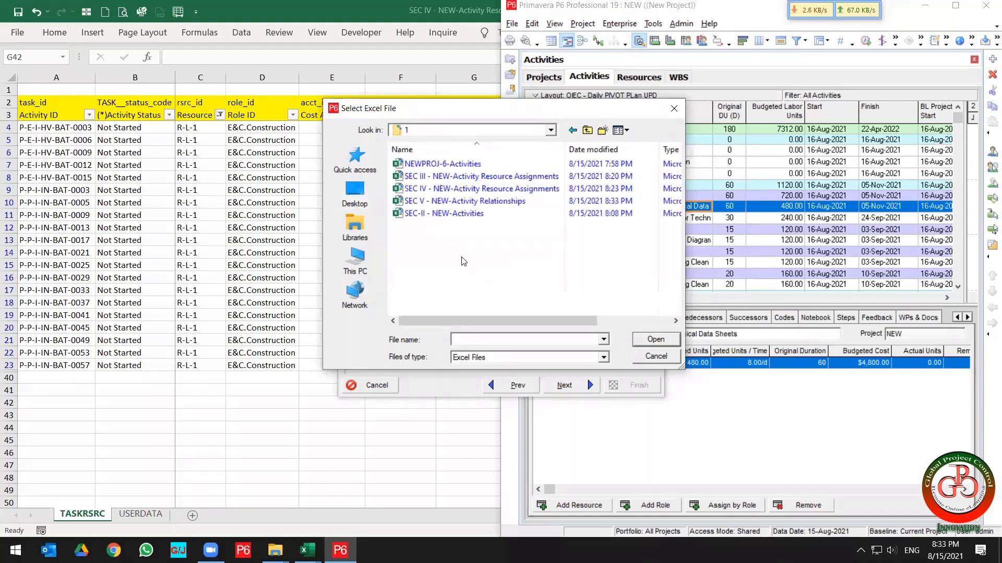
{"action": "left_click", "coordinate": [472, 203]}
{"action": "double_click", "coordinate": [476, 206]}
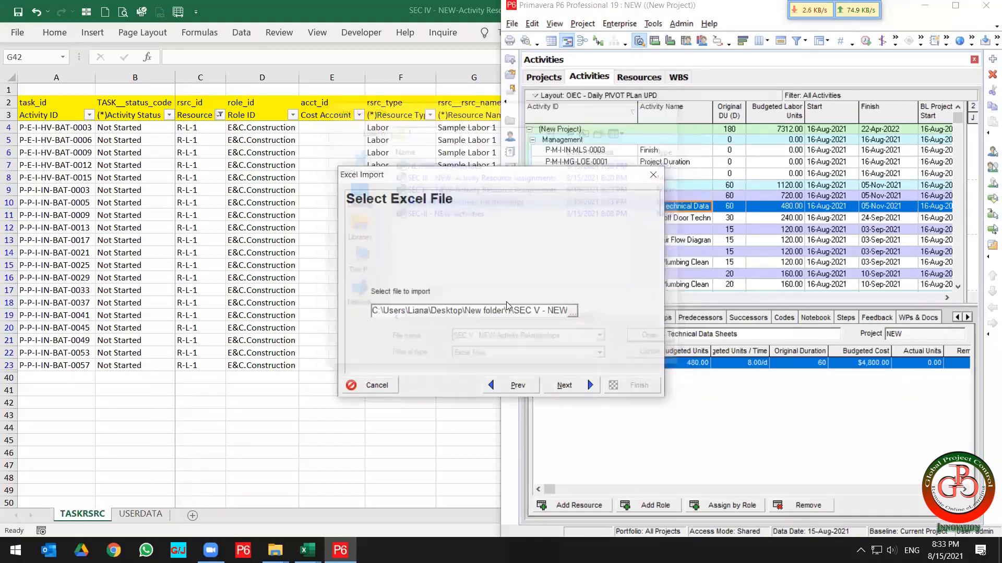
{"action": "left_click", "coordinate": [579, 383]}
Import the Activity Relationships data, updating the existing project NEW, and close the import result.
{"action": "left_click", "coordinate": [410, 276]}
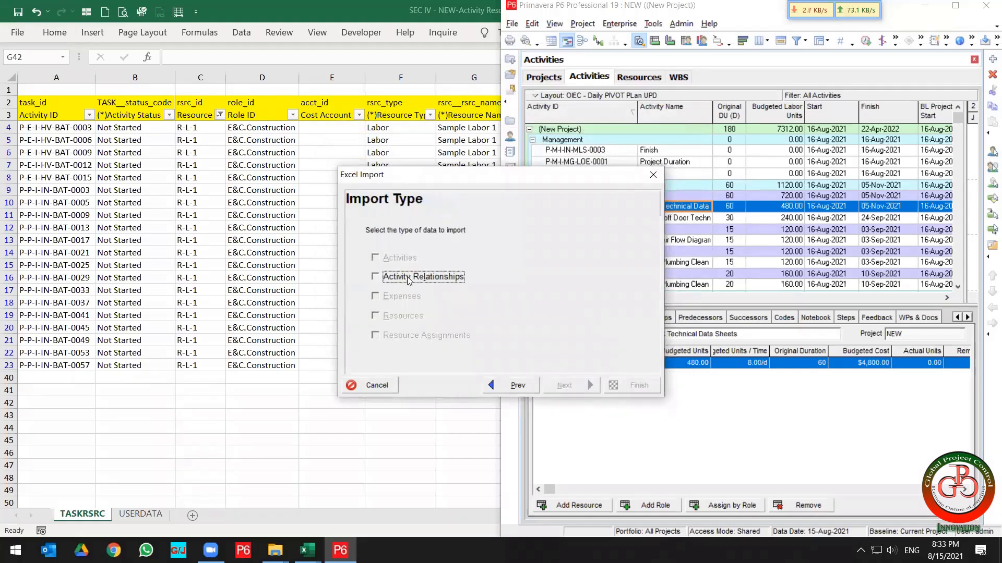
{"action": "left_click", "coordinate": [563, 385]}
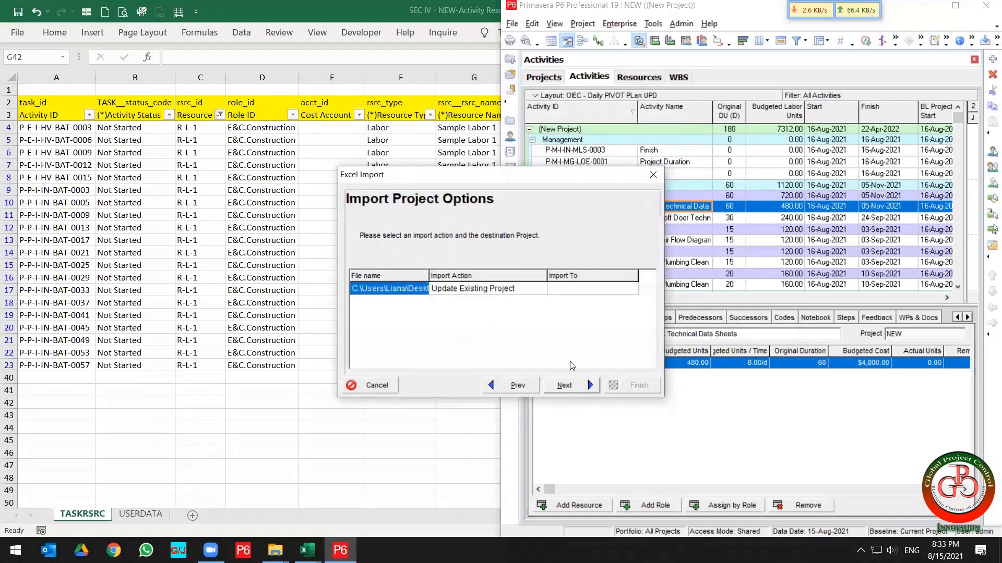
{"action": "left_click", "coordinate": [590, 288]}
{"action": "left_click", "coordinate": [631, 289]}
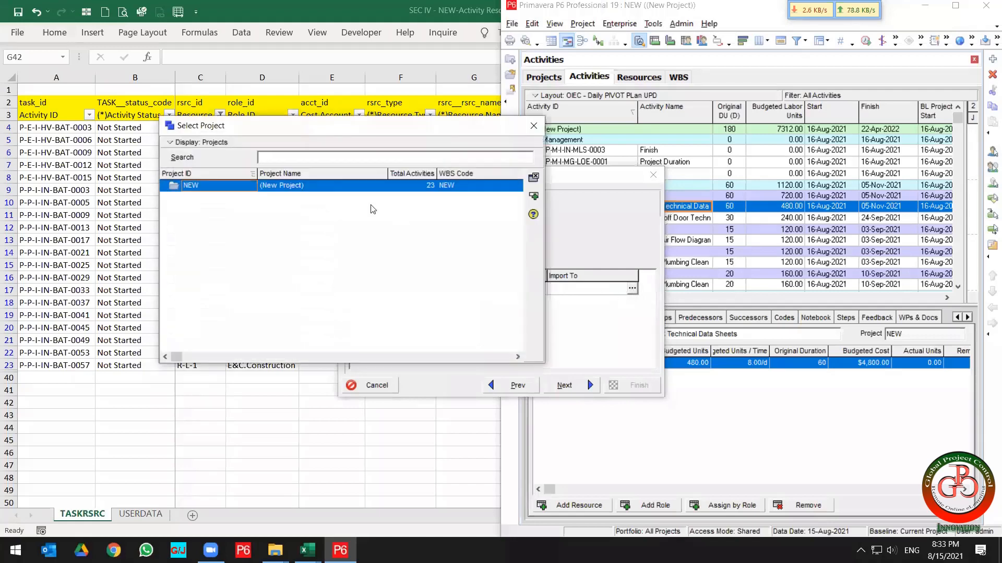
{"action": "double_click", "coordinate": [336, 187]}
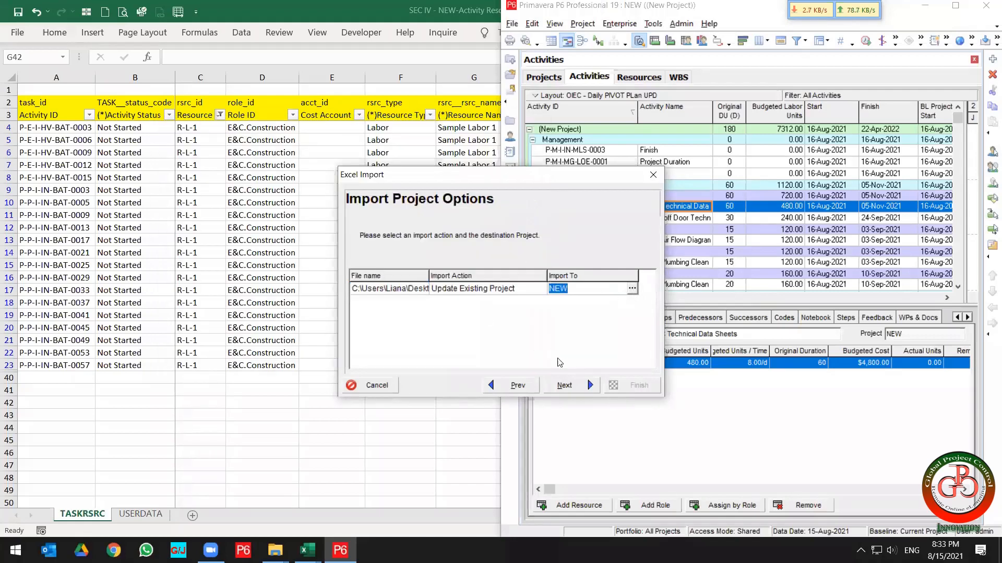
{"action": "left_click", "coordinate": [563, 385]}
{"action": "left_click", "coordinate": [629, 386]}
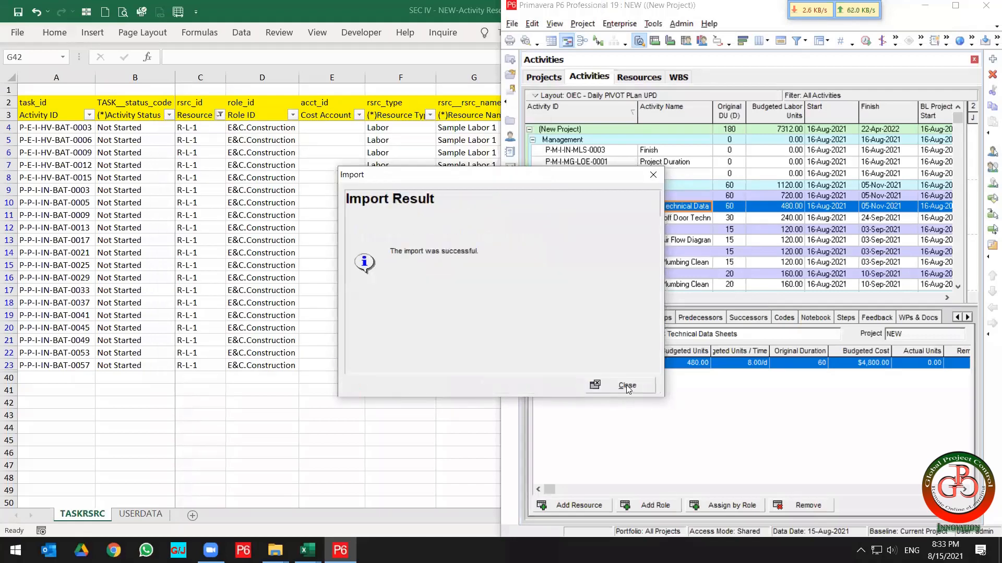
{"action": "left_click", "coordinate": [627, 385]}
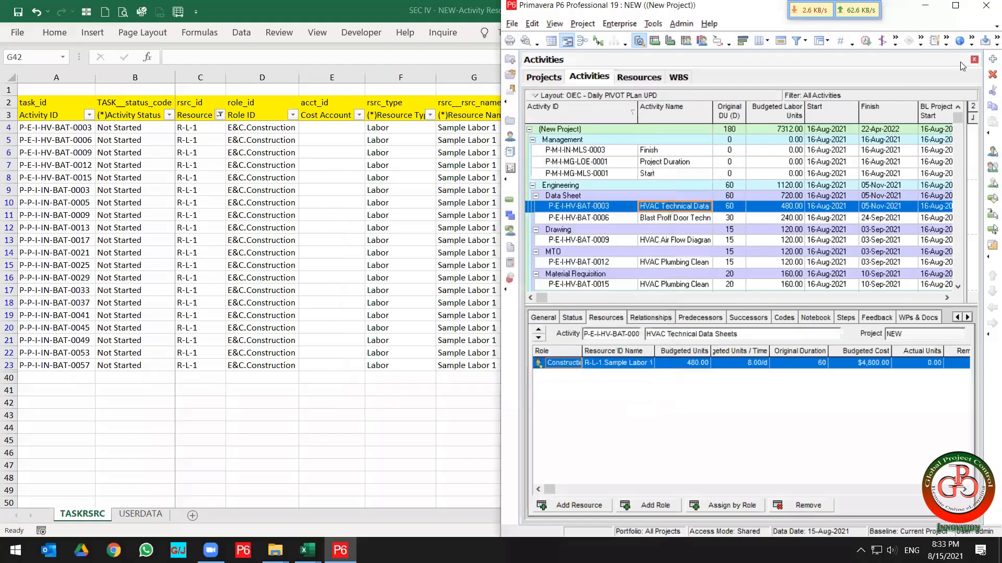
Maximize the P6 window, reschedule the project NEW, and review the relationships of activity P-E-I-HV-BAT-0003.
{"action": "left_click", "coordinate": [955, 6]}
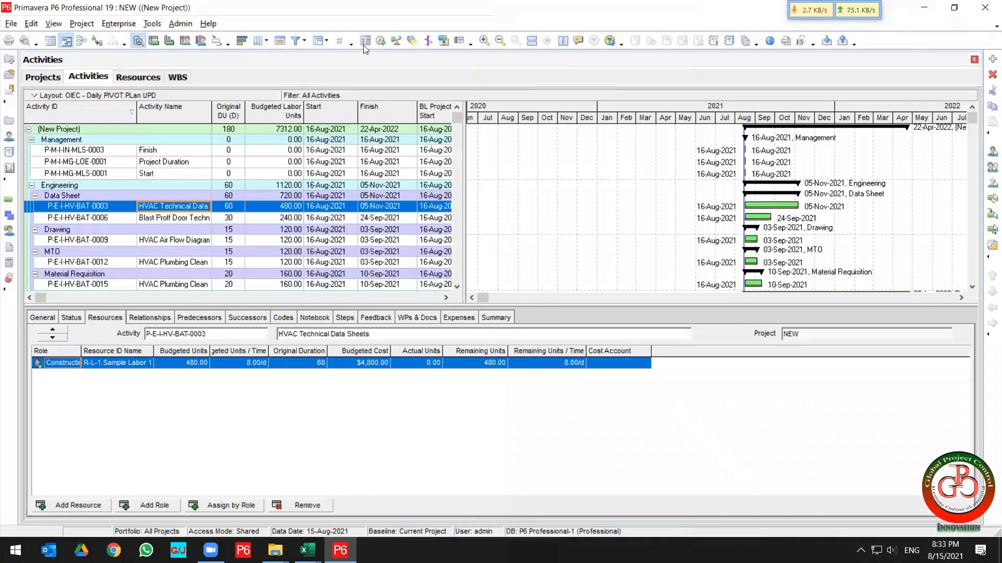
{"action": "left_click", "coordinate": [380, 41]}
{"action": "key", "text": "Return"}
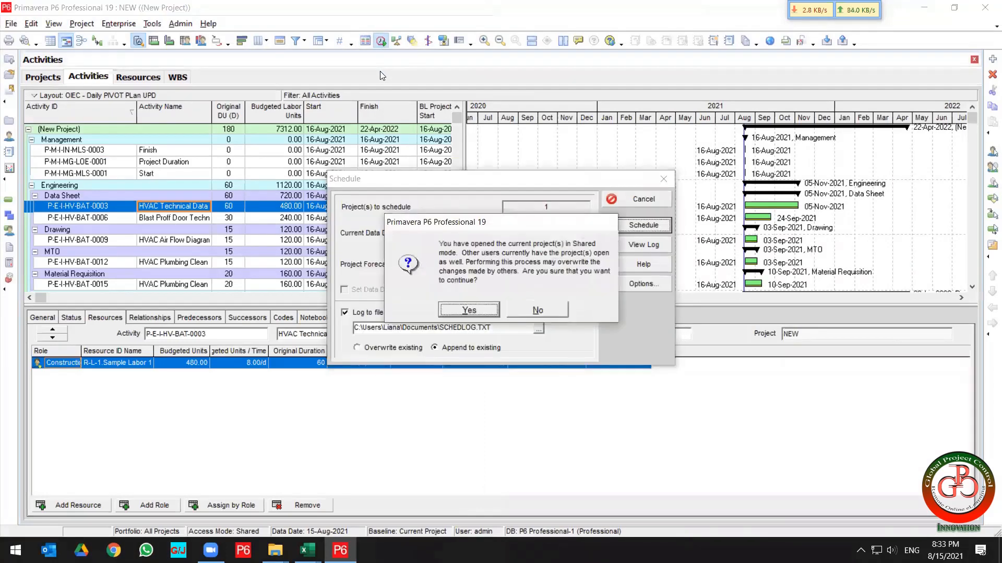
{"action": "key", "text": "Return"}
{"action": "key", "text": "Return"}
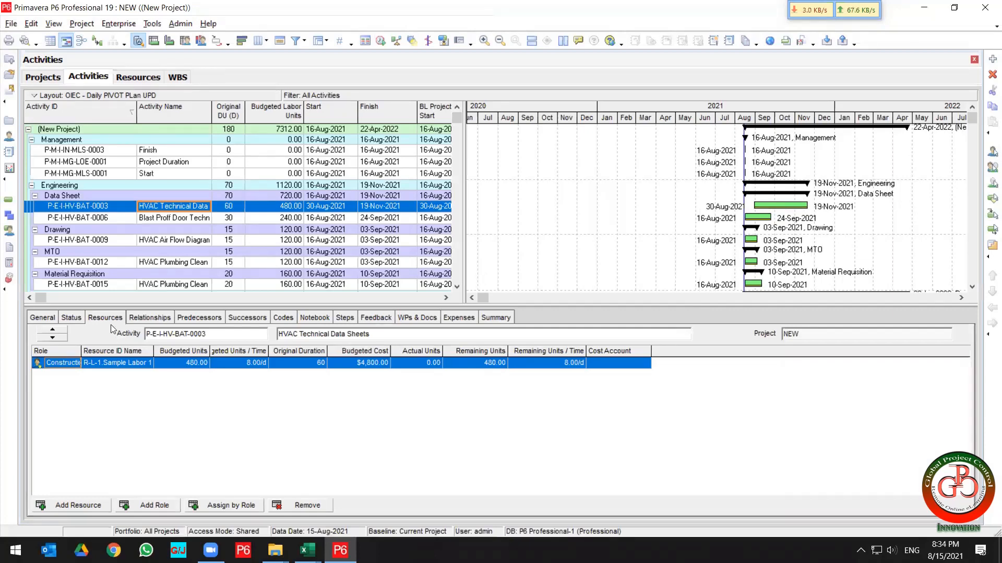
{"action": "left_click", "coordinate": [149, 318]}
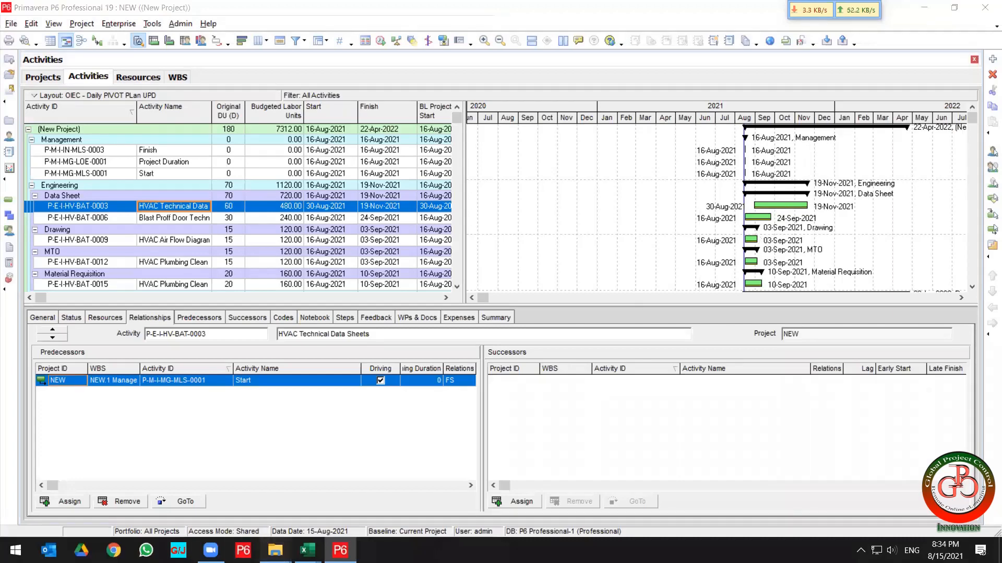
Browse to the Live Meeting > 2021-08-18 - P6-Excel folder and open the P6-Excel Course Outlines PDF.
{"action": "mouse_move", "coordinate": [276, 550]}
{"action": "left_click", "coordinate": [342, 495]}
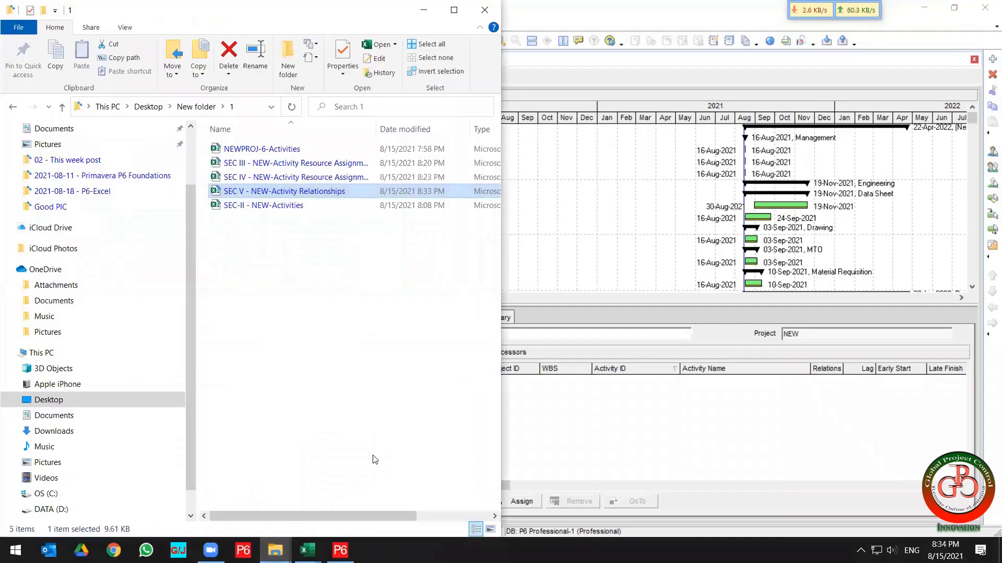
{"action": "left_click", "coordinate": [148, 107]}
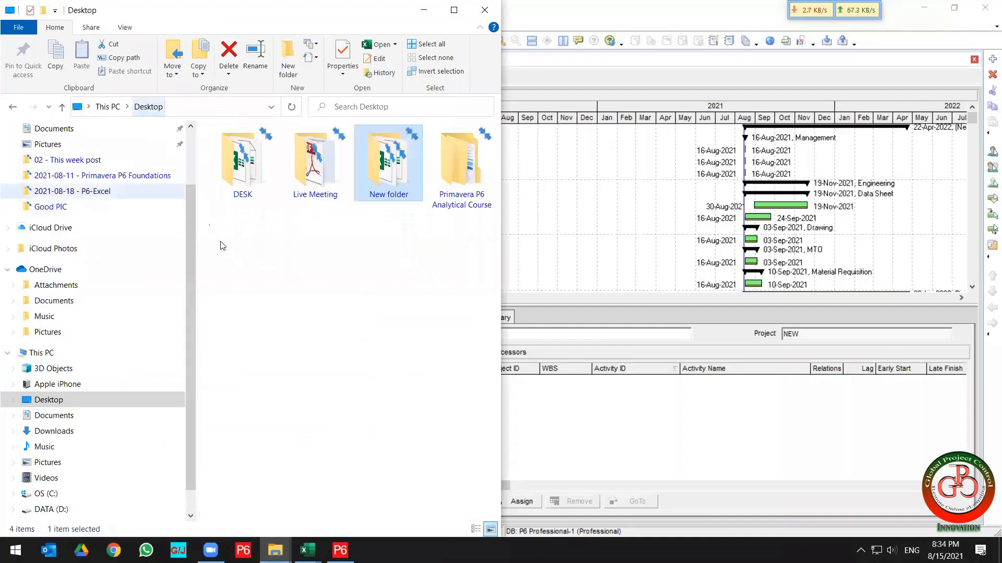
{"action": "left_click", "coordinate": [307, 166]}
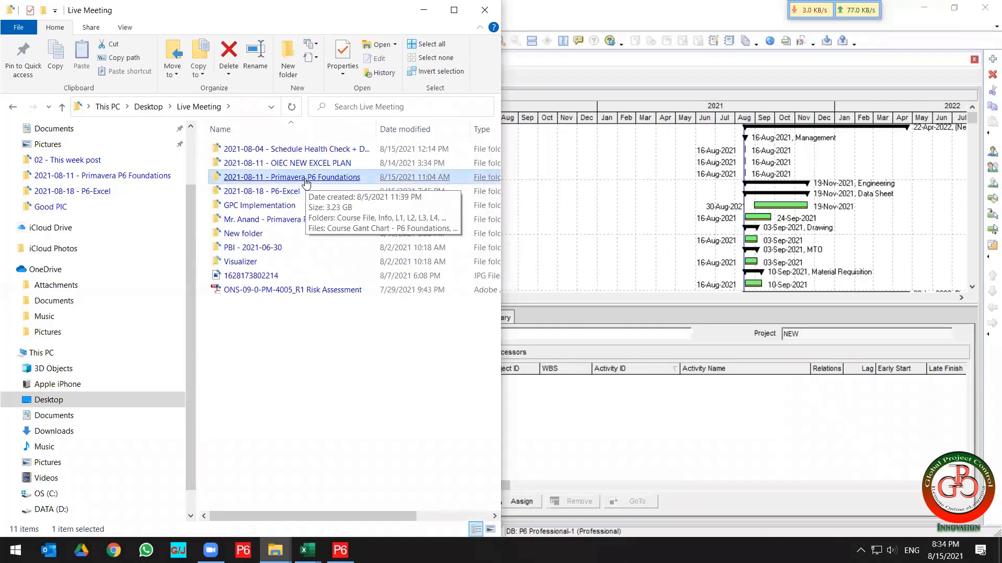
{"action": "double_click", "coordinate": [300, 192]}
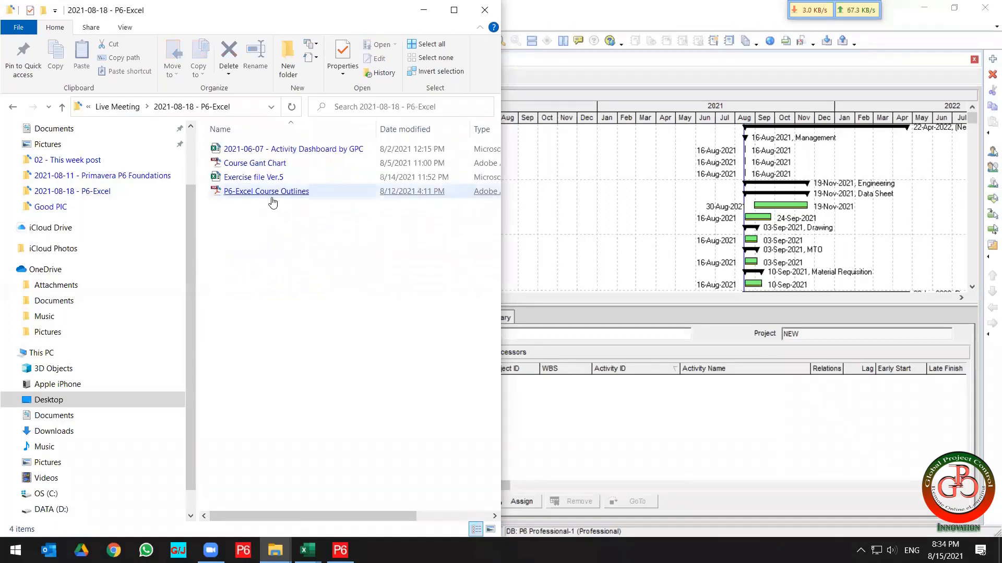
{"action": "left_click", "coordinate": [272, 201]}
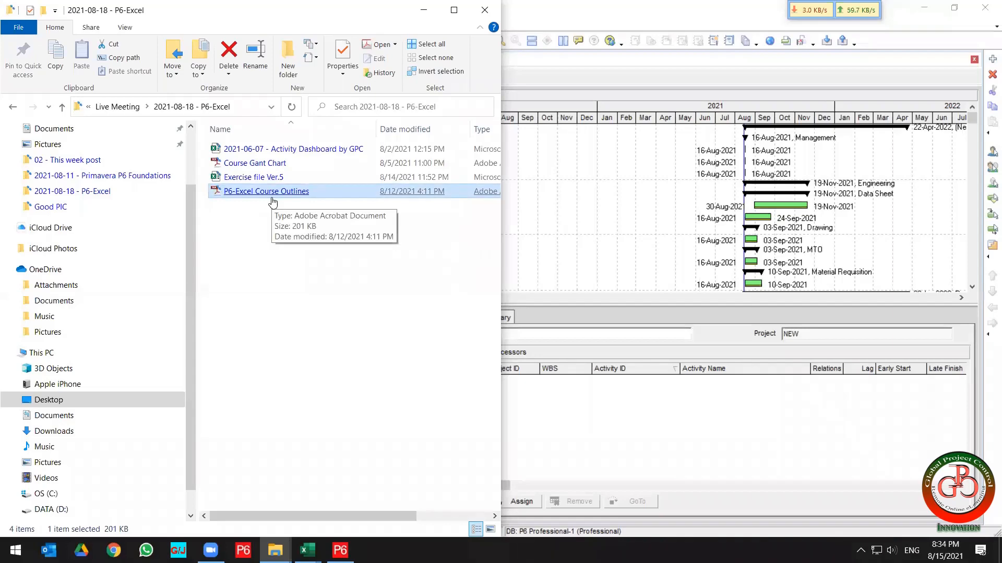
{"action": "double_click", "coordinate": [272, 192]}
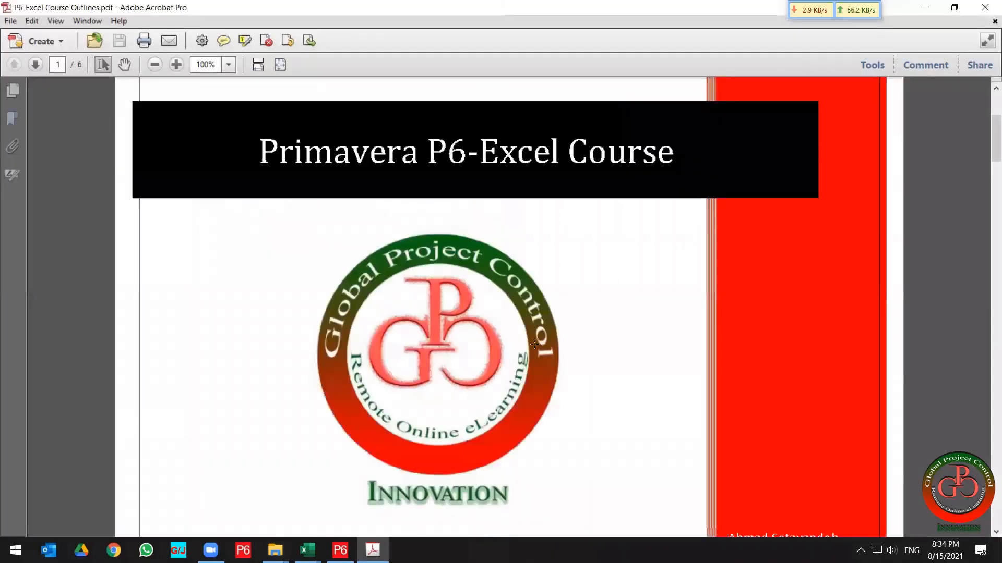
Go to the course detail page of the outline and select the Track Relationship Changes topic.
{"action": "left_click", "coordinate": [13, 90]}
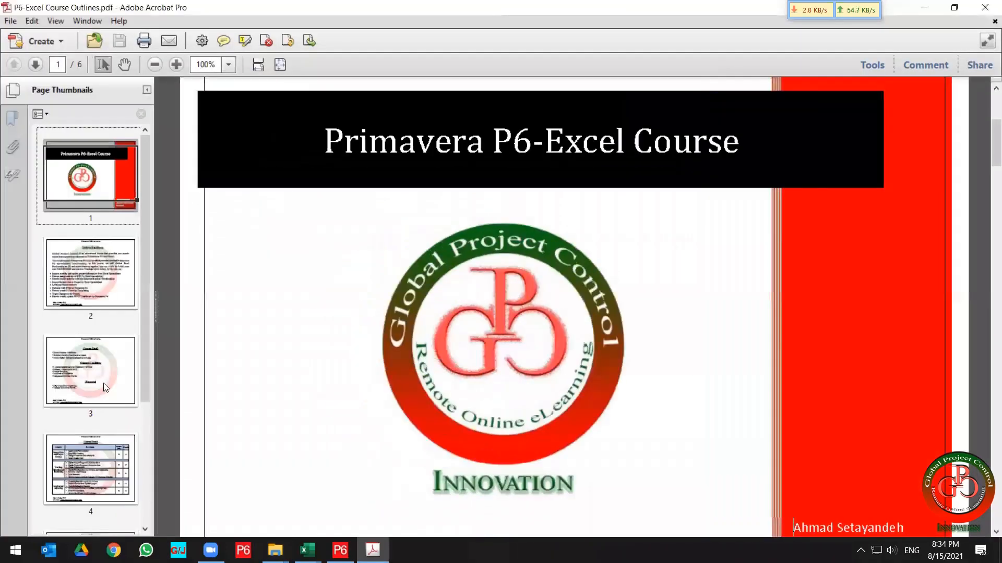
{"action": "scroll", "coordinate": [106, 387], "scroll_direction": "down", "scroll_amount": 3}
{"action": "left_click", "coordinate": [107, 316]}
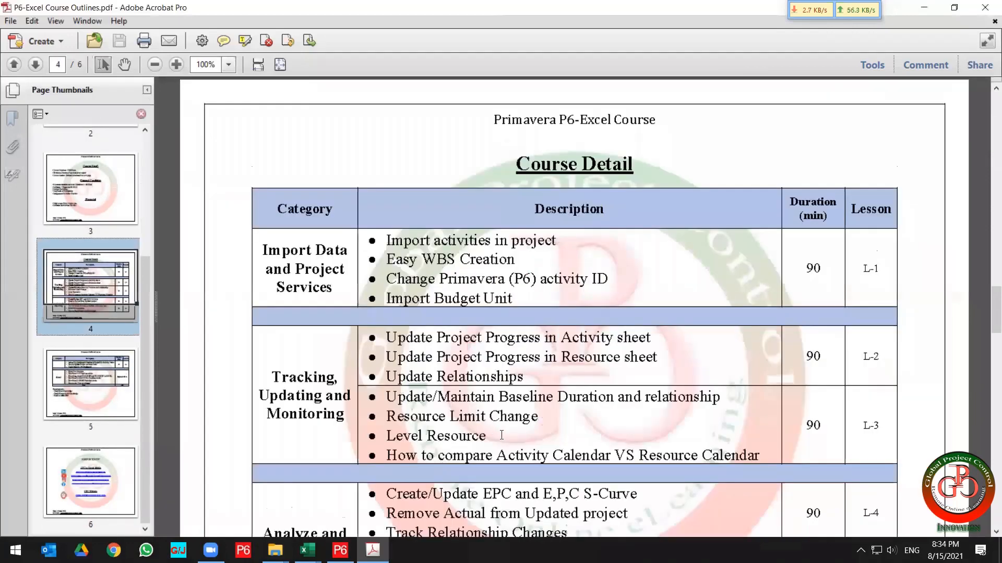
{"action": "scroll", "coordinate": [502, 435], "scroll_direction": "down", "scroll_amount": 3}
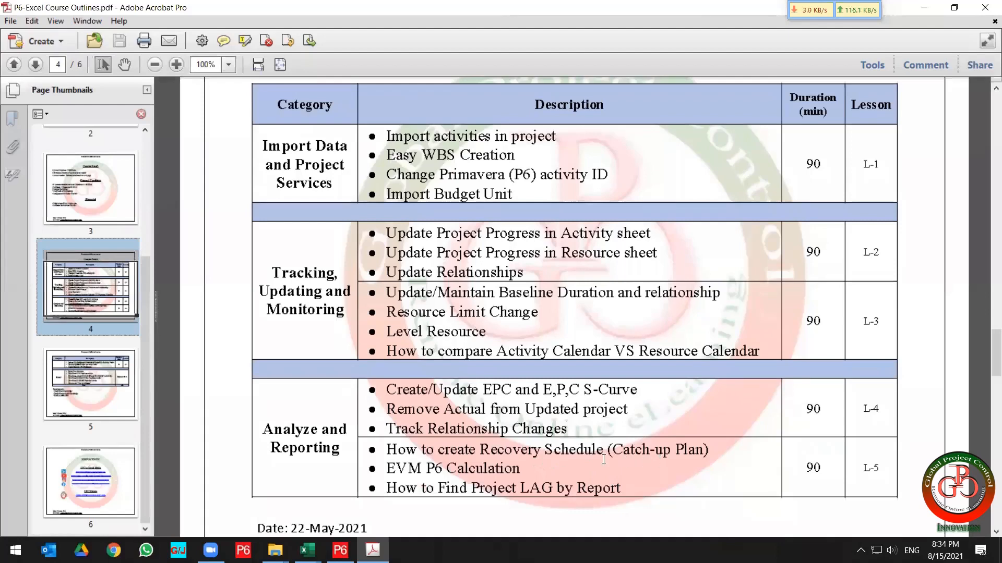
{"action": "left_click_drag", "start_coordinate": [526, 409], "coordinate": [371, 428]}
{"action": "left_click", "coordinate": [508, 424]}
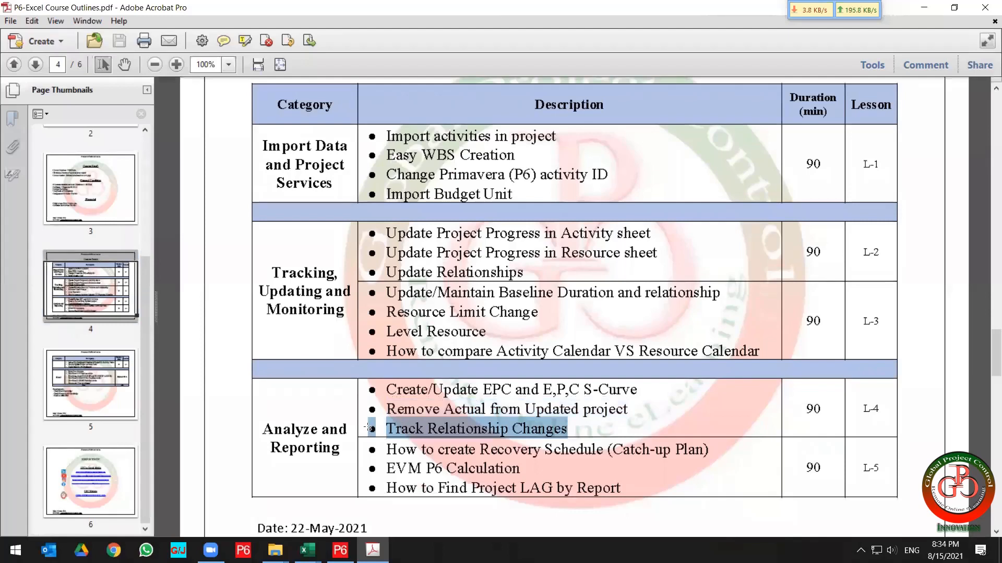